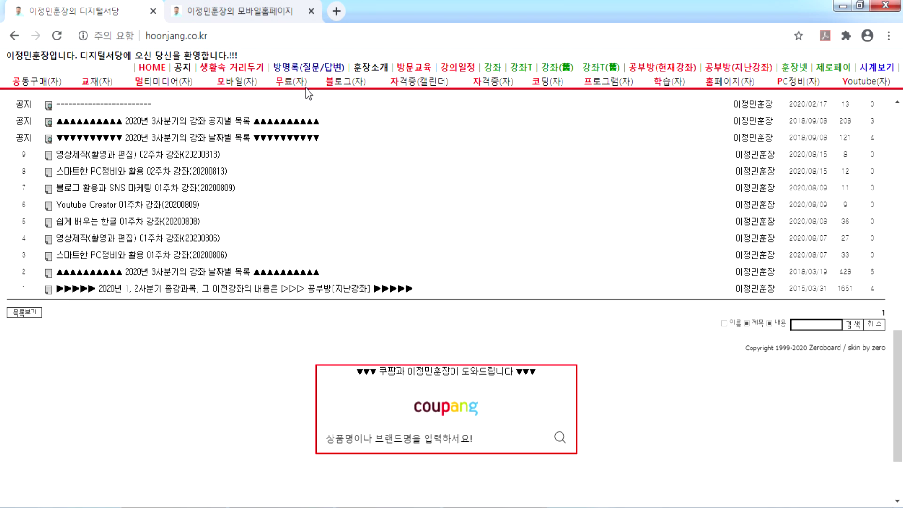
Go to the website's home page and look through its study room, video channel and social media link sections
left_click(149, 67)
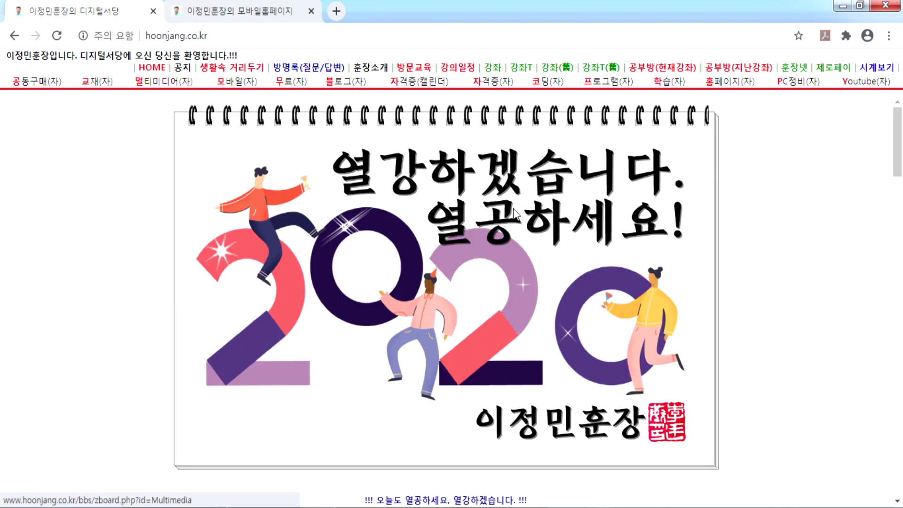
scroll(518, 215, "down", 15)
scroll(527, 217, "down", 2)
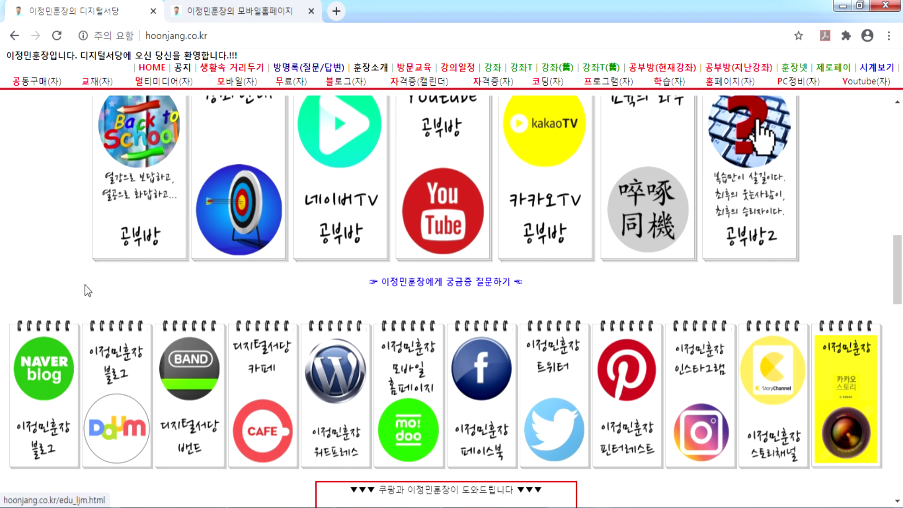
scroll(186, 193, "up", 3)
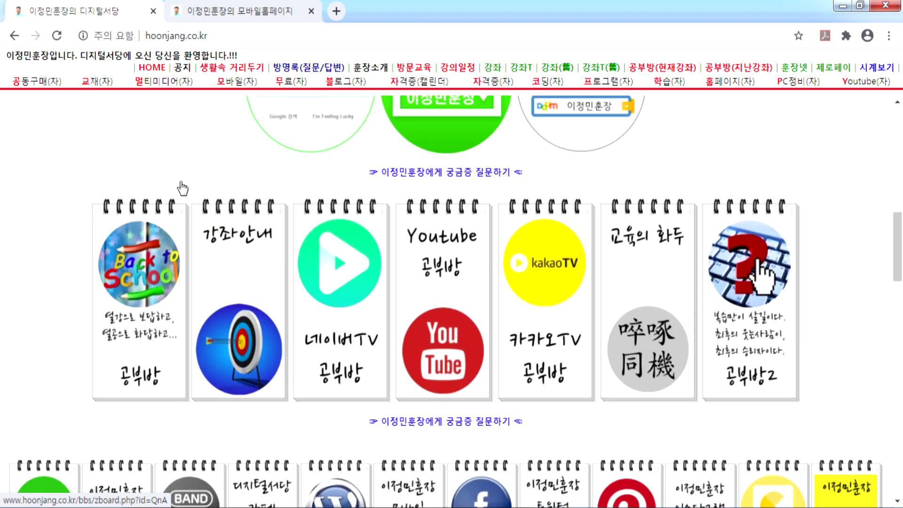
Open the 공부방(현재강좌) board and look through its list of course notices and weekly lecture posts
left_click(681, 71)
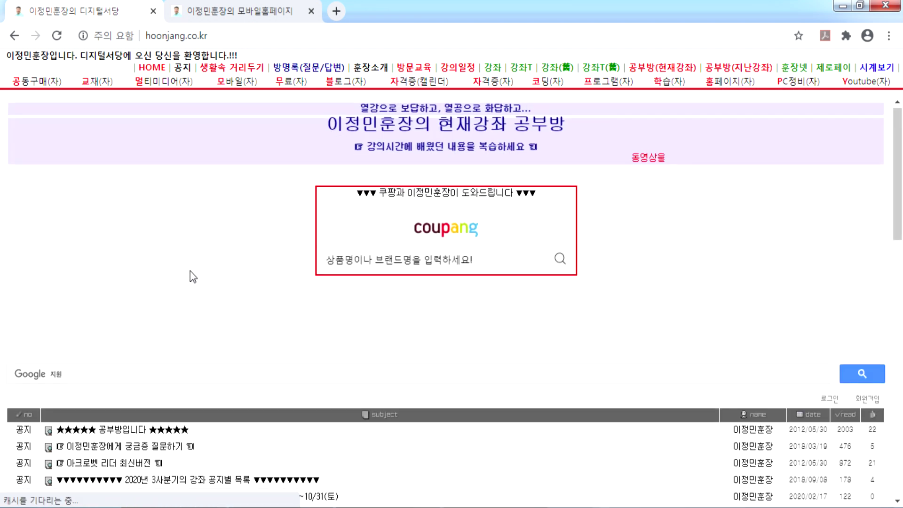
scroll(190, 271, "down", 4)
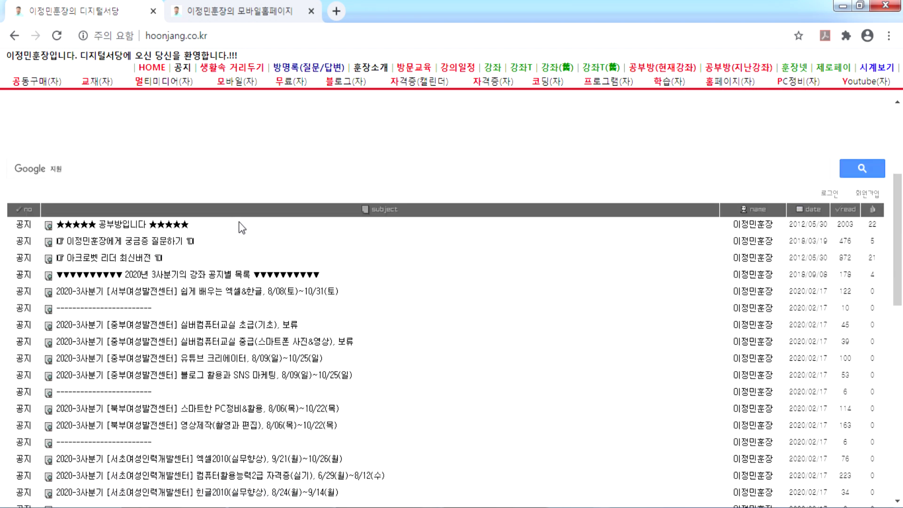
scroll(239, 222, "down", 10)
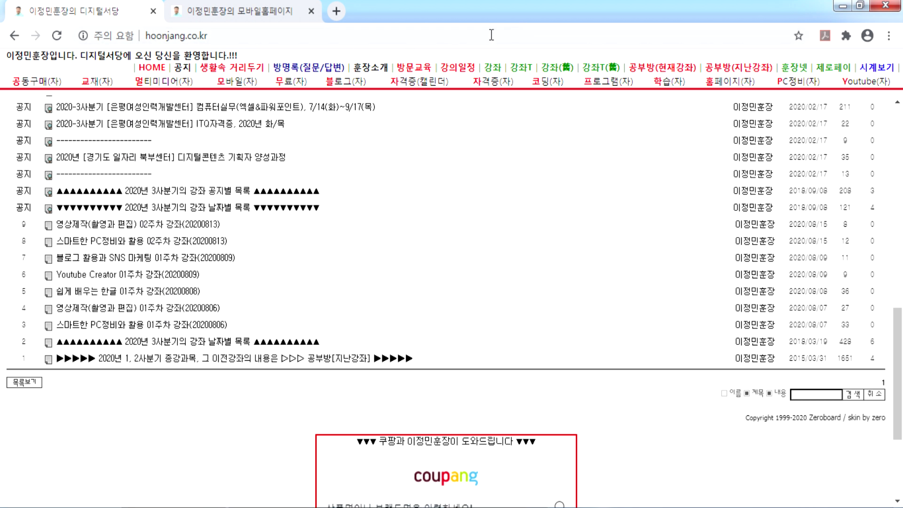
Close the mobile homepage tab and minimize the browser to return to the untitled Notepad note
left_click(311, 11)
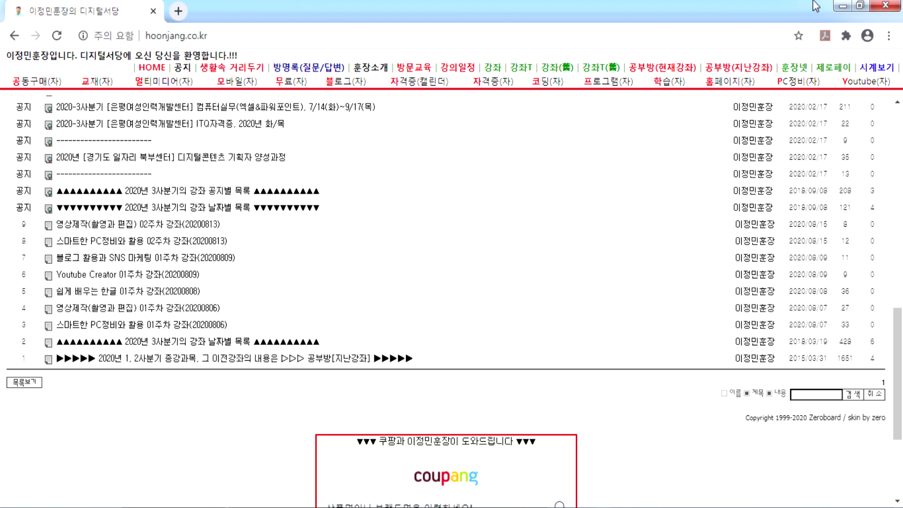
left_click(842, 6)
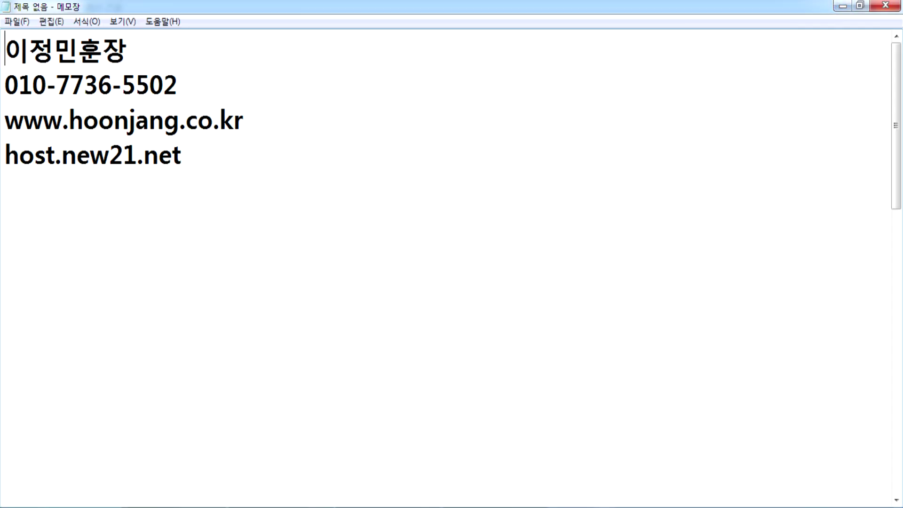
left_click(263, 507)
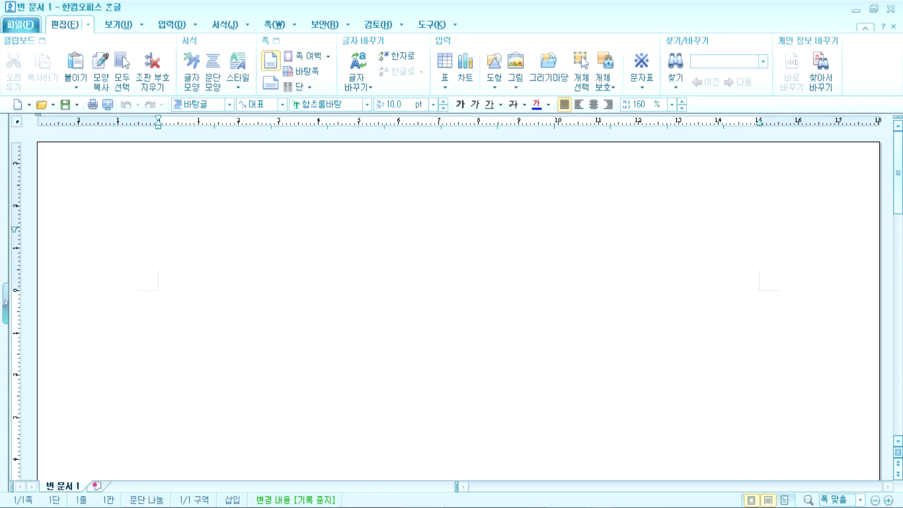
left_click(207, 507)
Add the heading line "한글2010 기초, 실무, 활용" below the web addresses, separated by a blank line
left_click(100, 206)
type("한글201")
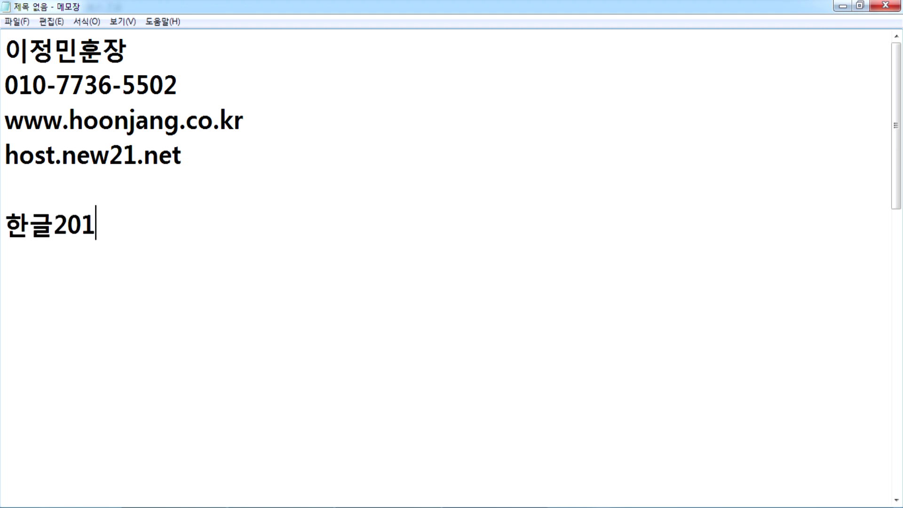
type("0 깃초, ")
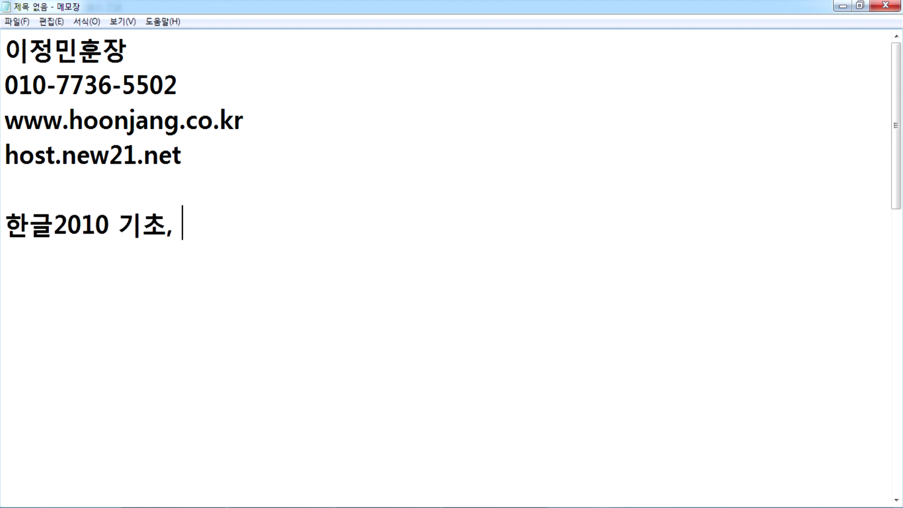
type("실무, 활여ㅛㅇ")
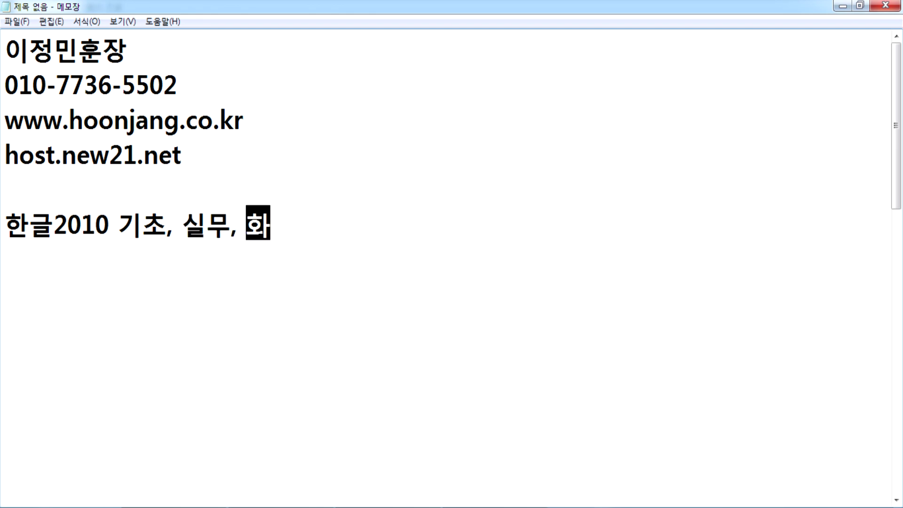
key("BackSpace")
key("BackSpace")
key("BackSpace")
type("용")
key("Return")
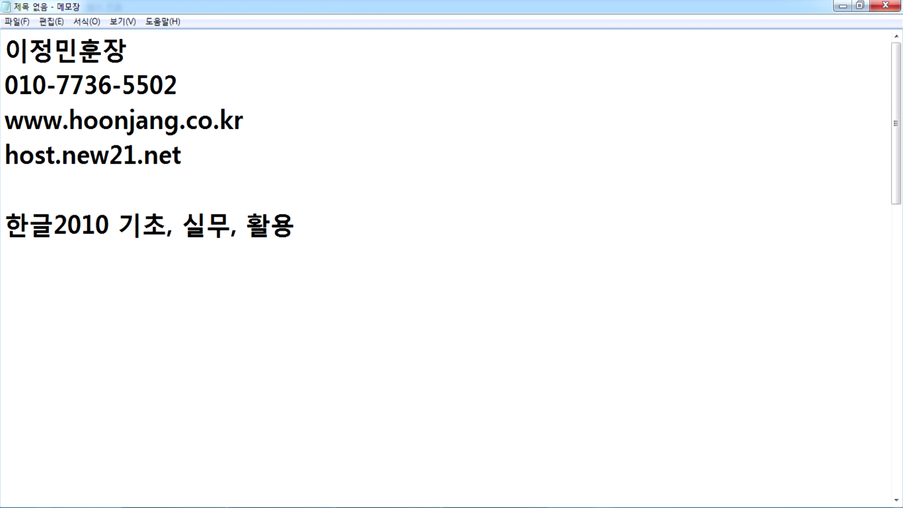
Add the line "- 가장 기본 : 타자연습" under the 한글2010 heading
type("- 가장 ")
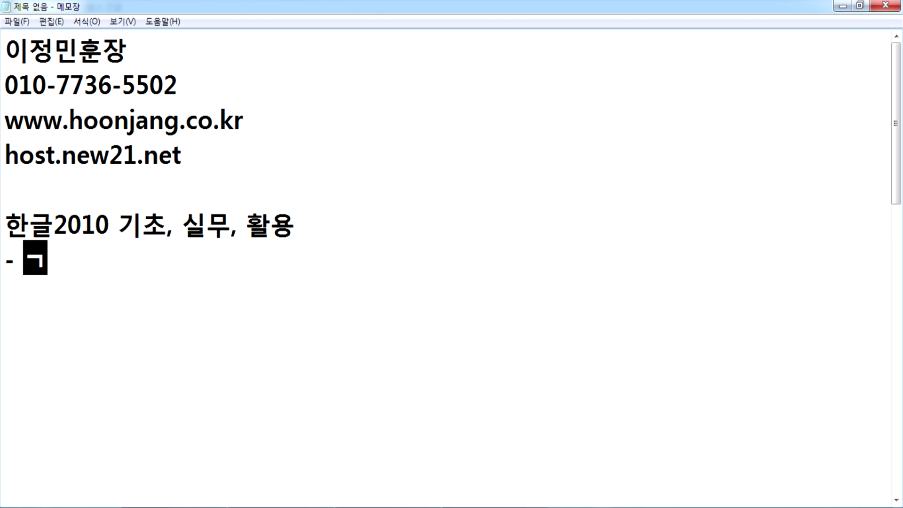
type("기본")
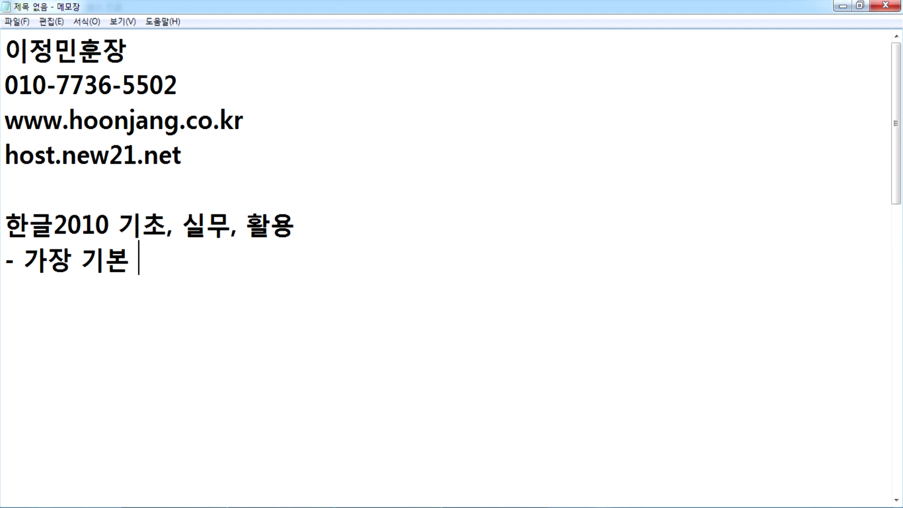
type(" : 타자연습")
key("Return")
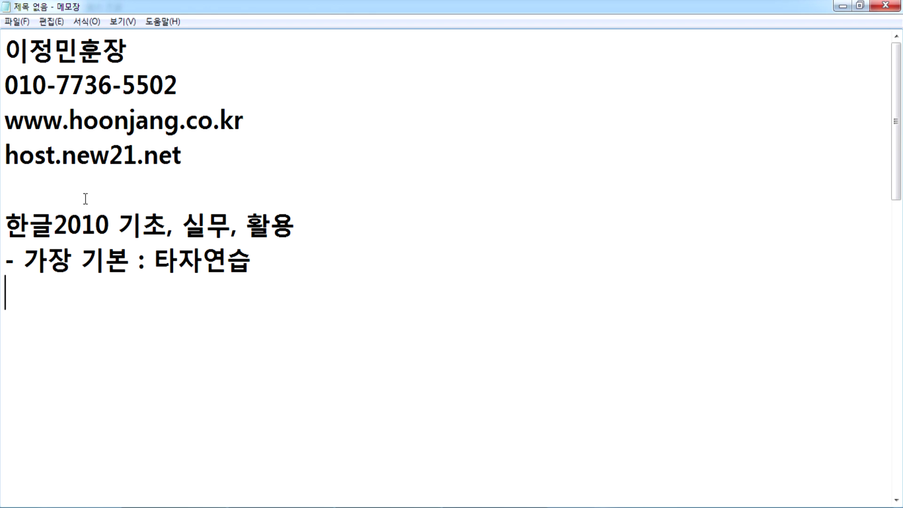
Launch 한컴 타자연습 from the 한컴오피스 한글 2010 SE folder under 한글과컴퓨터
key("super")
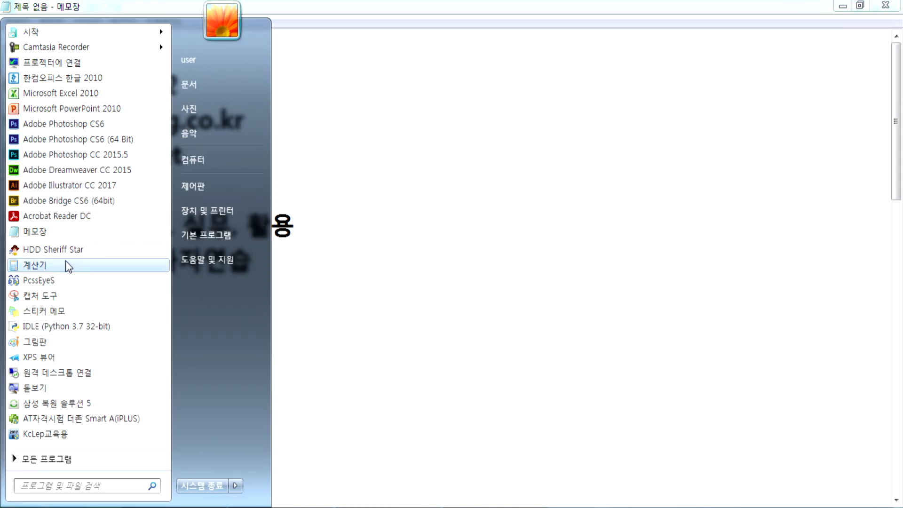
left_click(68, 459)
scroll(151, 193, "down", 4)
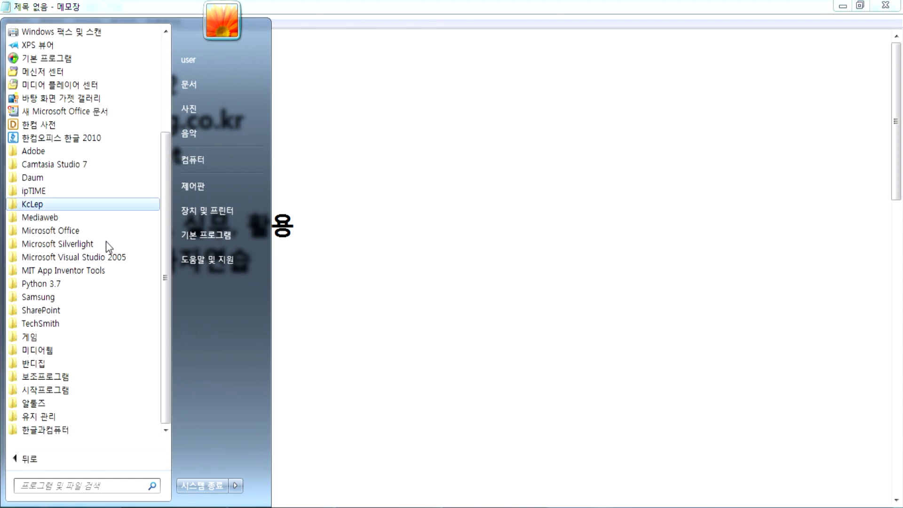
left_click(44, 432)
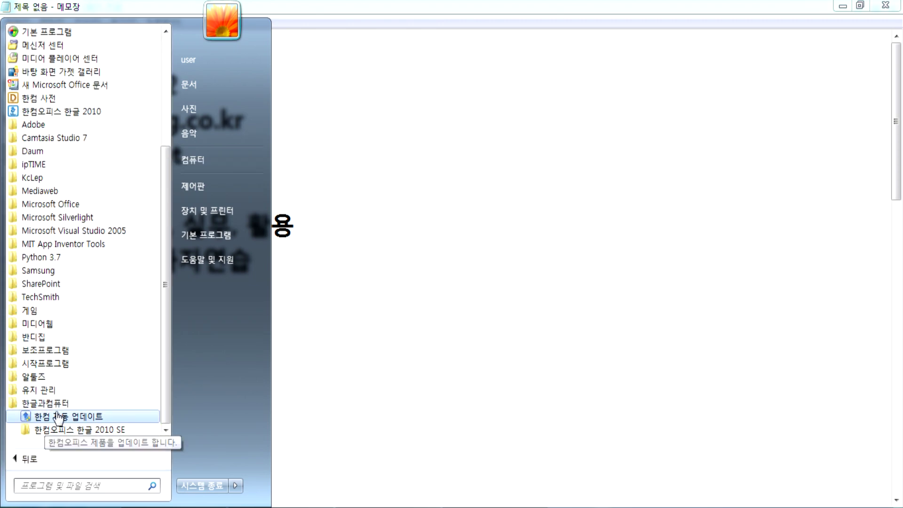
left_click(63, 431)
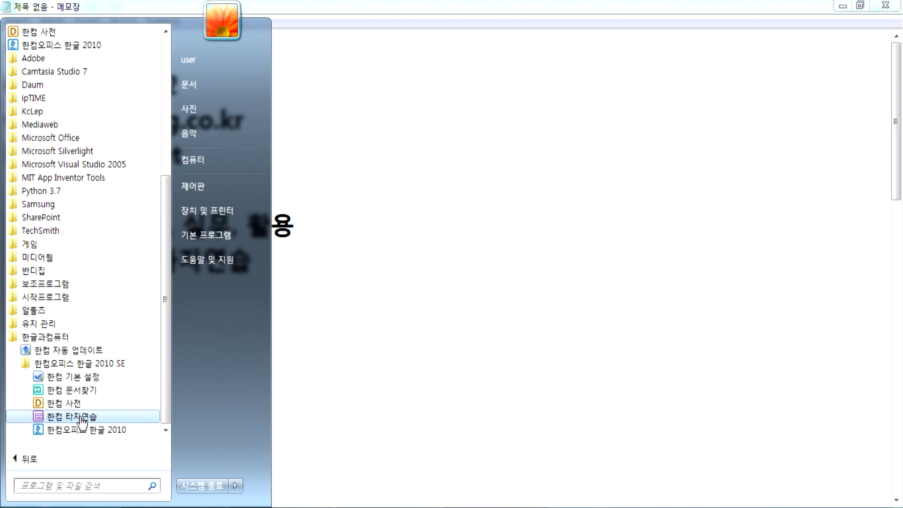
left_click(81, 418)
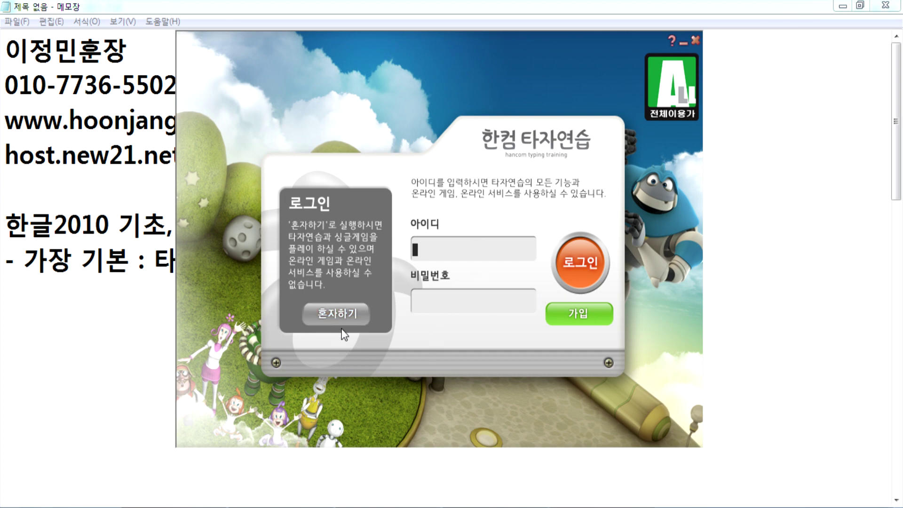
Enter the typing practice without an account using 혼자하기 and start stage 1 of 자리연습
left_click(336, 316)
left_click(451, 311)
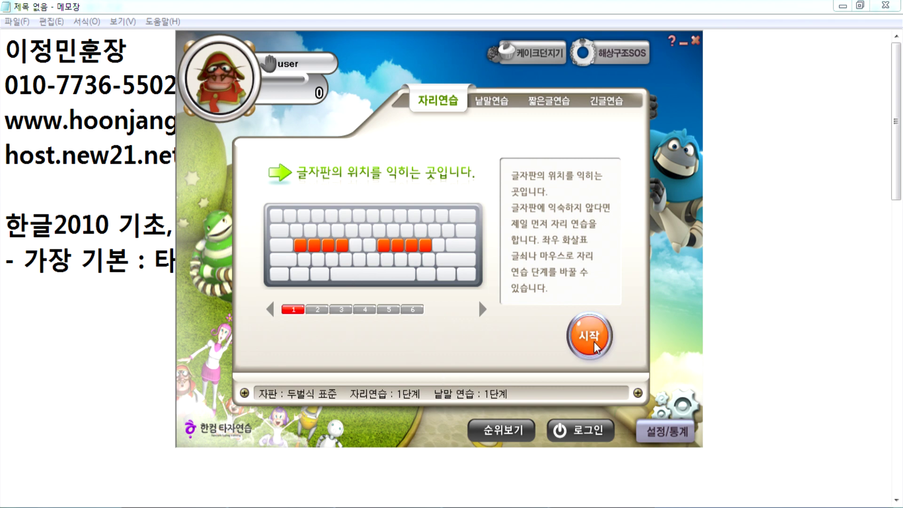
left_click(595, 343)
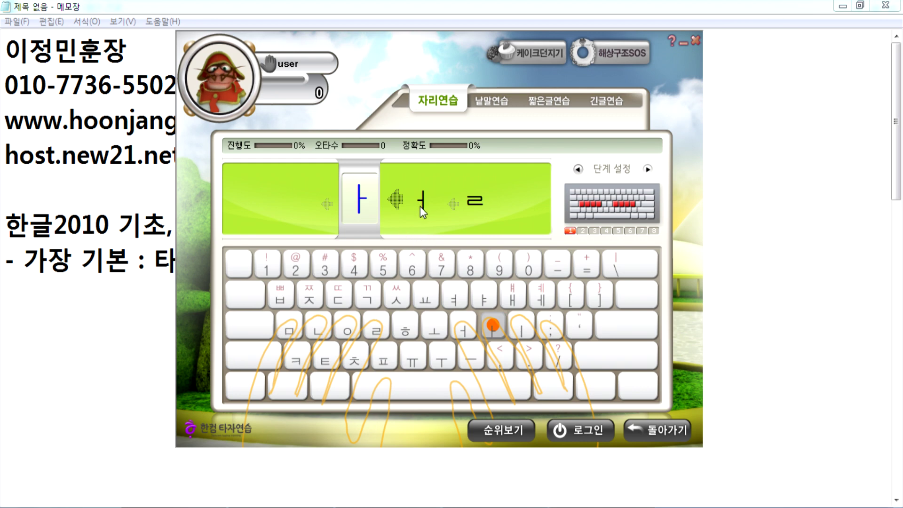
Preview stage 2 of the key-position practice, return to stage 1, and quit 한컴 타자연습
left_click(649, 168)
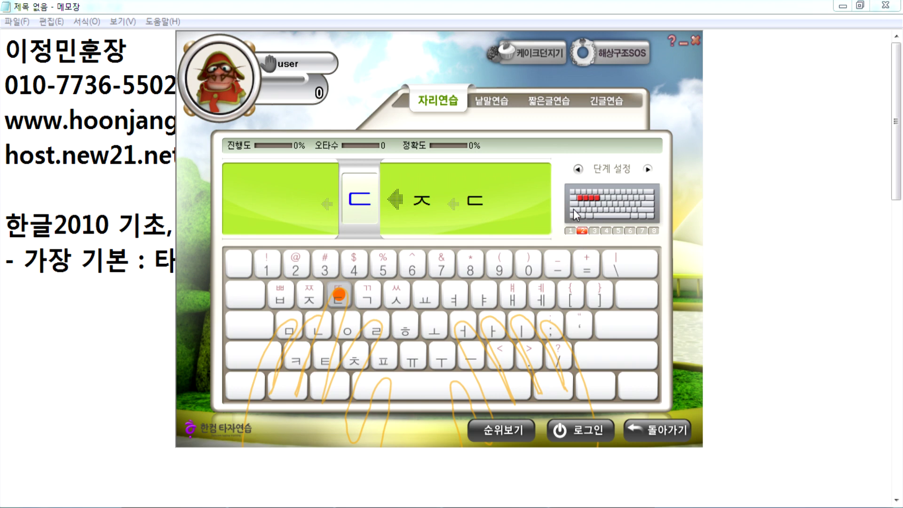
left_click(578, 169)
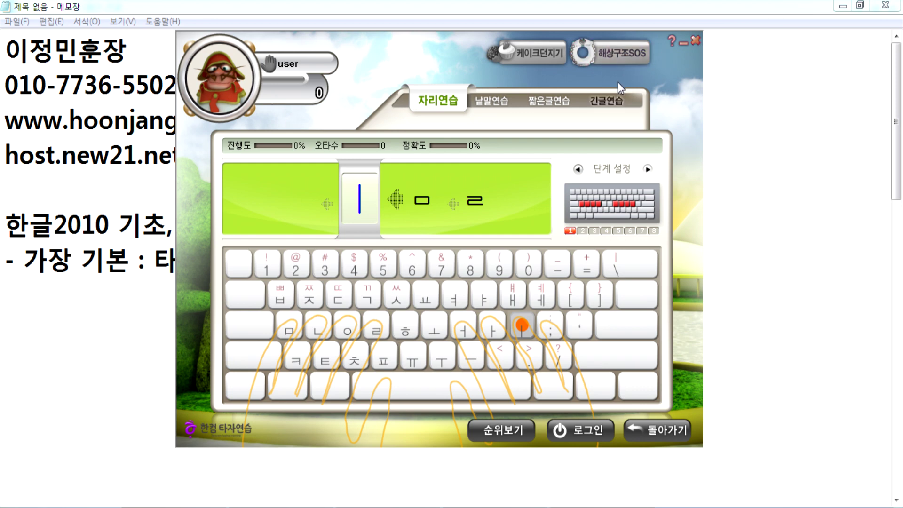
left_click(695, 40)
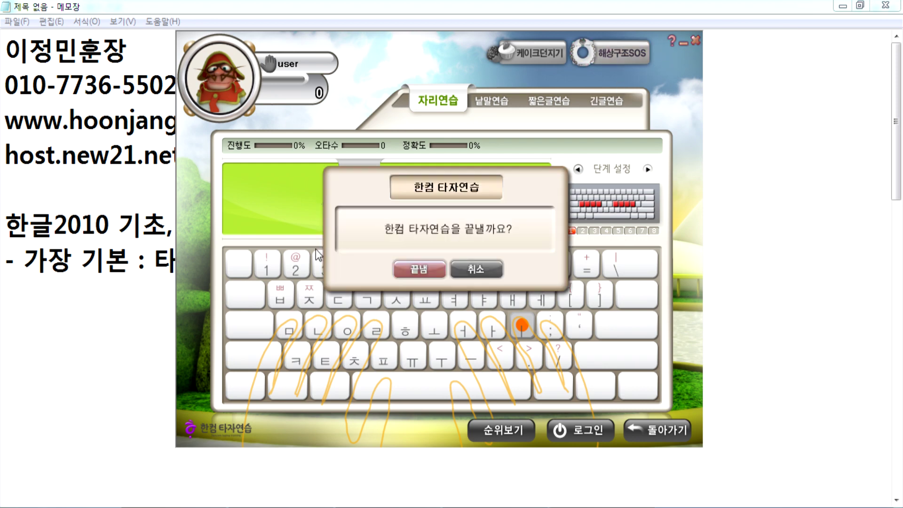
left_click(426, 266)
Add the line "- 하루에 15분 정도만" below the typing practice line in the note
key("Return")
type("- 하루에 15분 정도만")
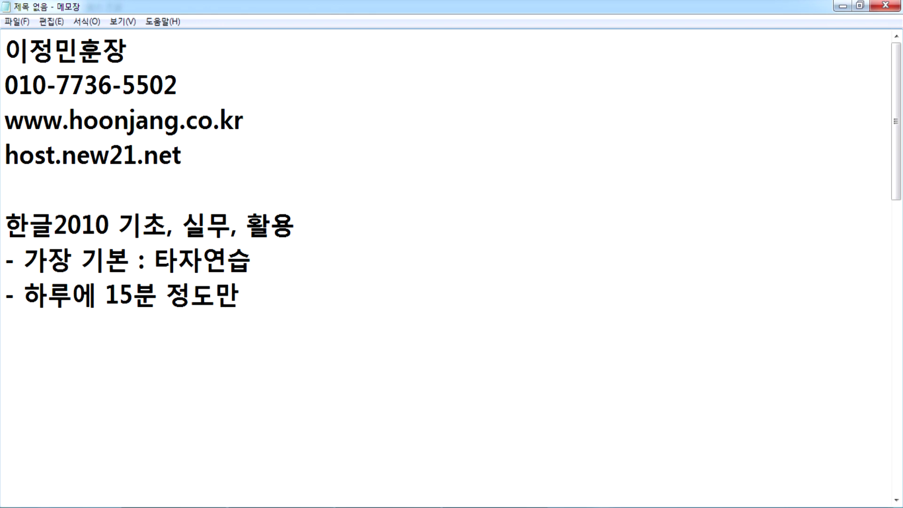
key("Return")
Leave a blank line and add the launch path "시작 > 한글과 컴퓨터 > 한글2010" to the note
scroll(148, 339, "down", 1)
key("Return")
type("시작 >")
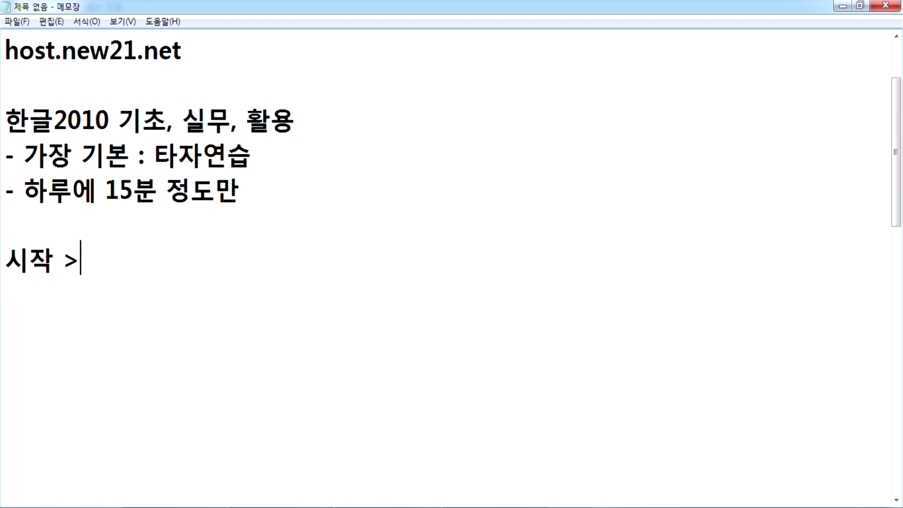
type(" 한글과 ㅋ")
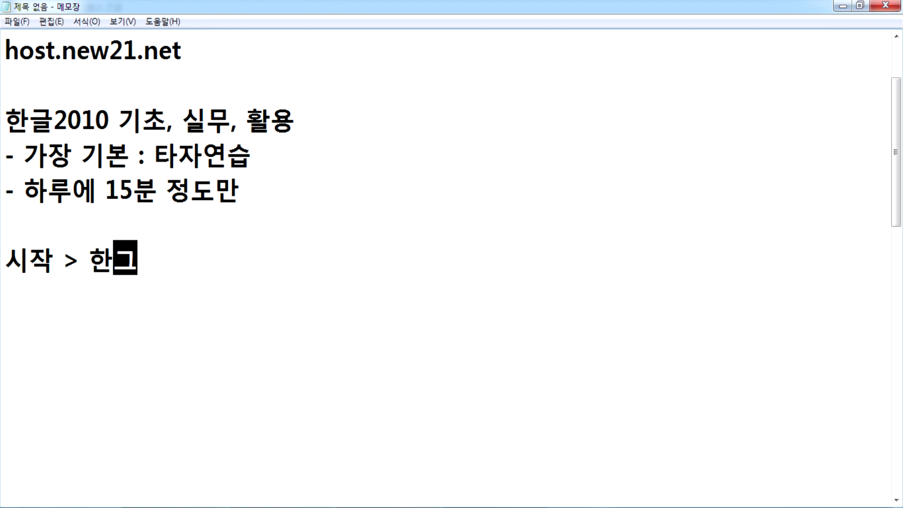
type("ㅓㅁㅊㅡ")
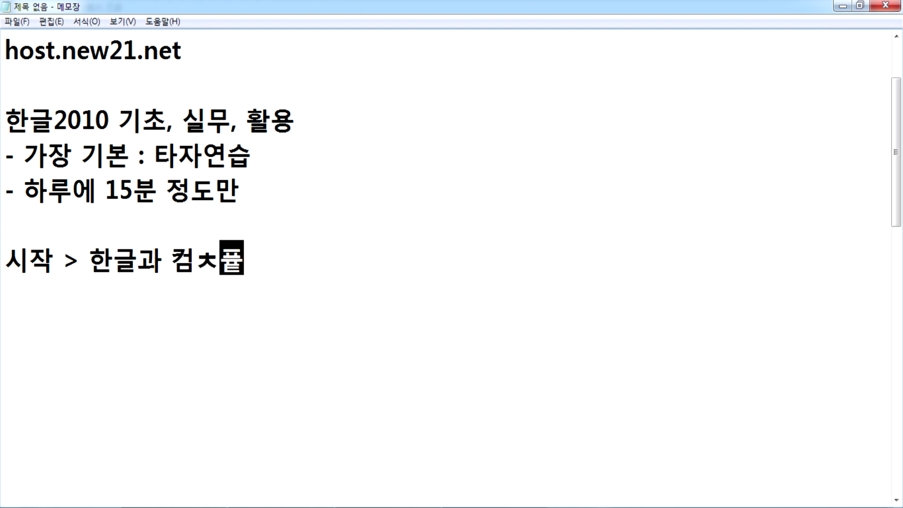
key("BackSpace")
key("BackSpace")
type("퓨터 ")
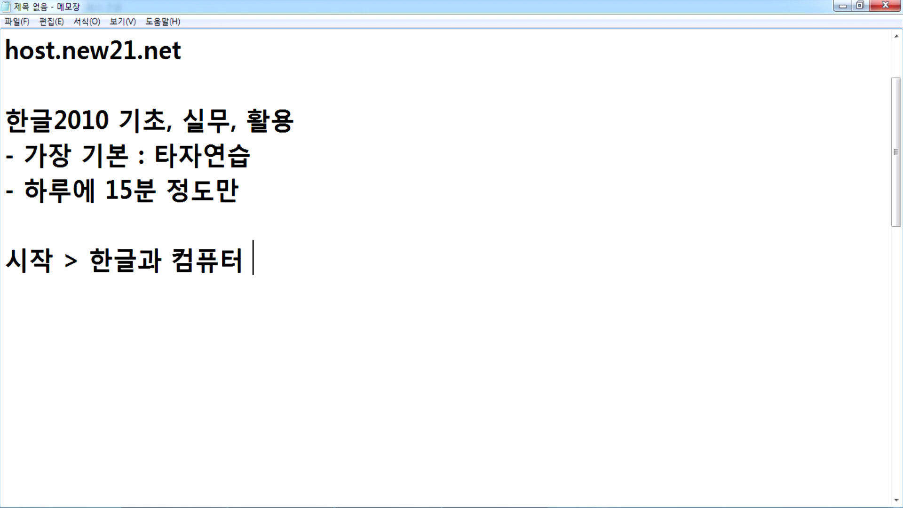
type("> 하ㄴ글2010")
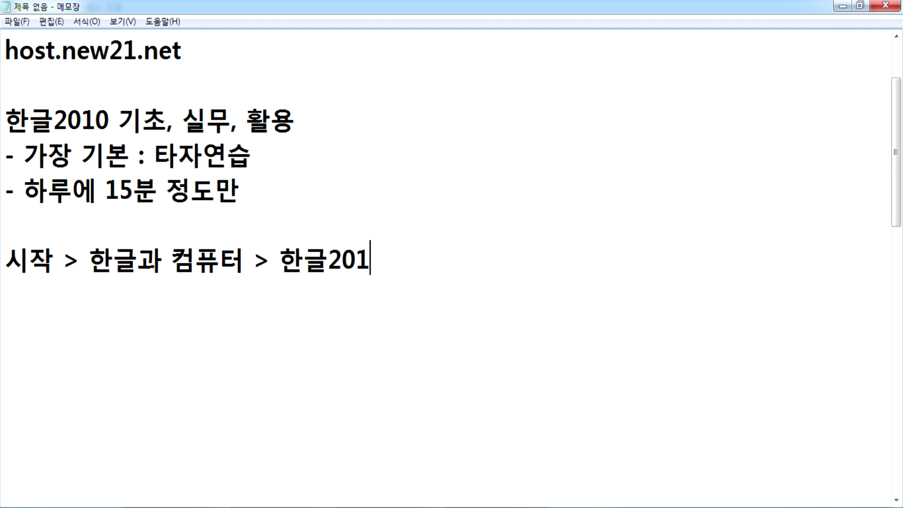
key("Return")
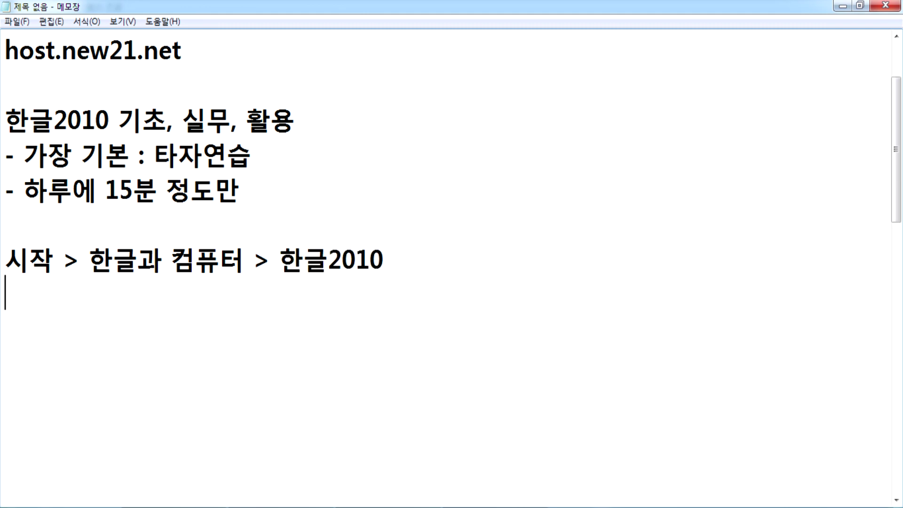
Add the line 보편적으로 "바탕화면" > 한글2010 below the launch path in the note
type("ㅂㅗ편적으로 ㅂ")
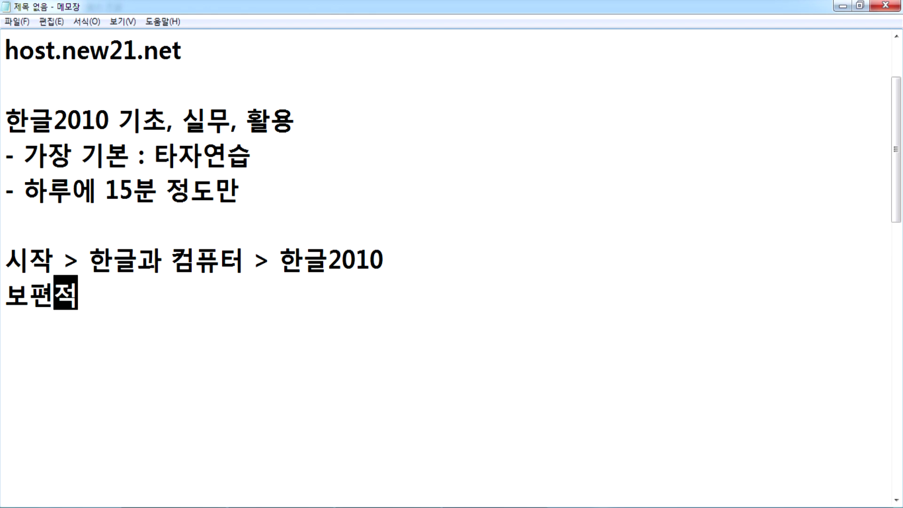
type("ㅏ탕화면")
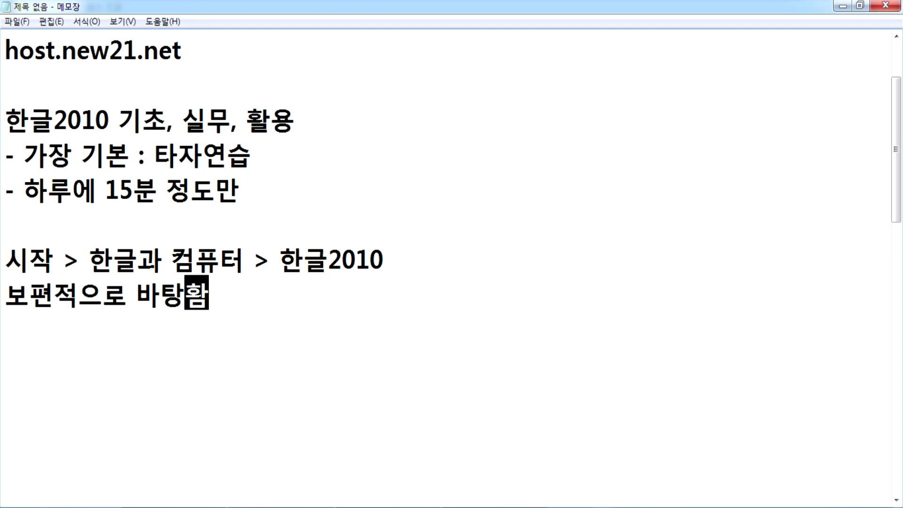
key("Left")
key("Left")
key("Left")
key("Left")
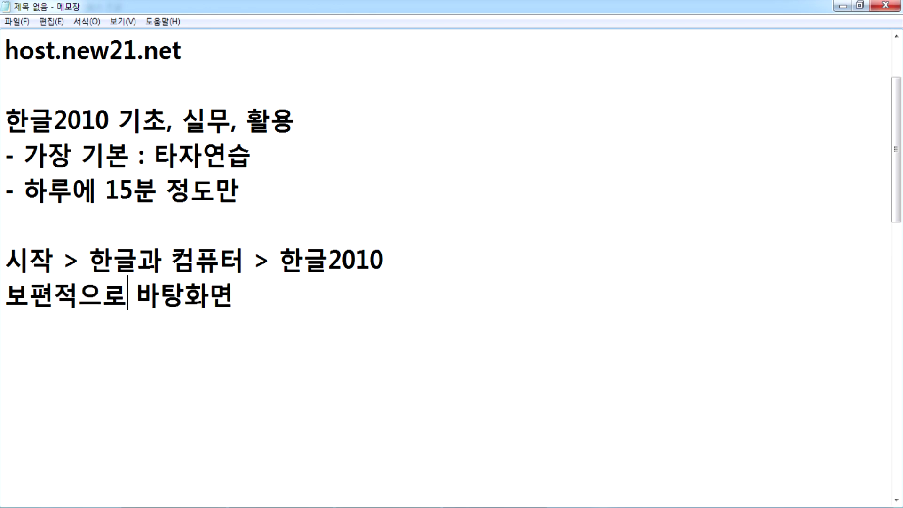
type("\"")
key("End")
type("\" > ")
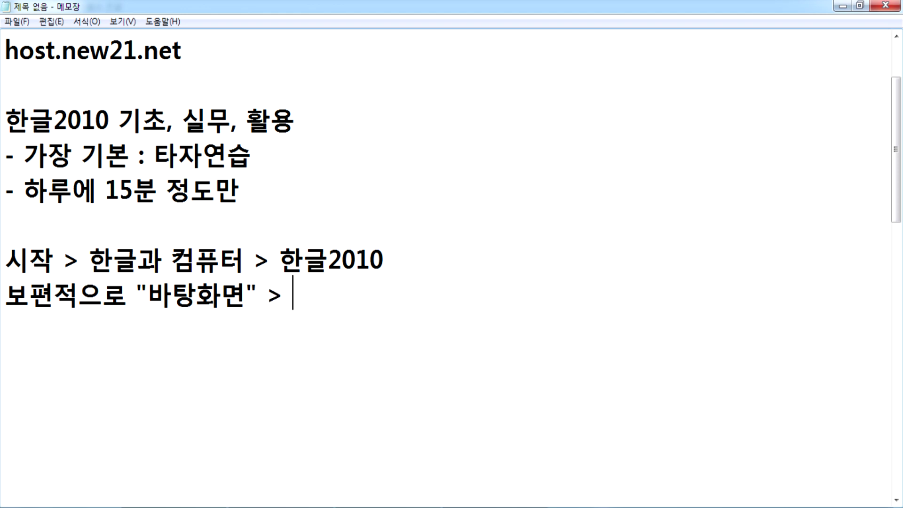
type("한그ㄹ2010")
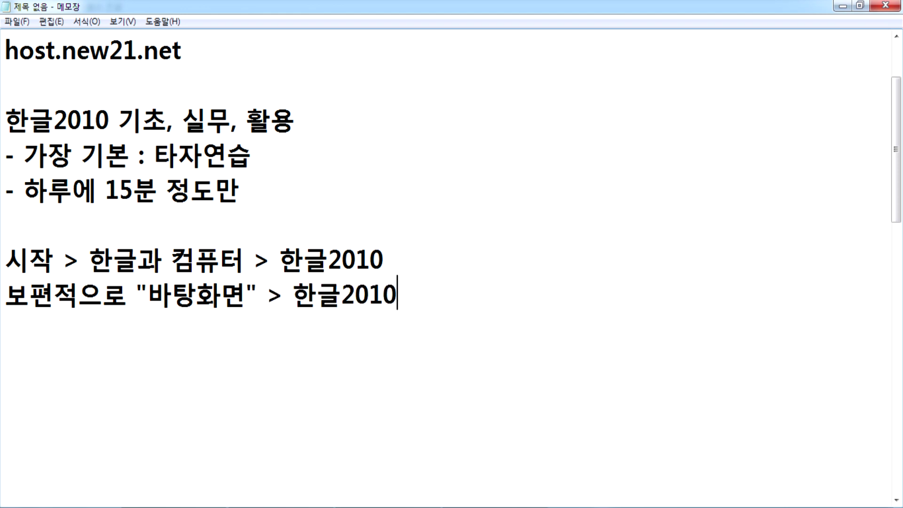
key("Return")
Show the desktop and launch 한컴오피스 한글 2010 from its shortcut, closing it and launching it a second time
key("super+d")
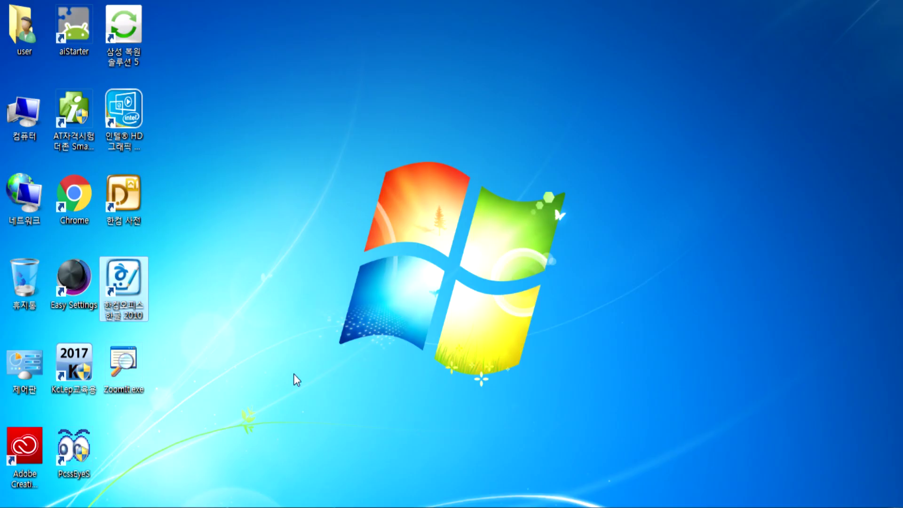
double_click(127, 282)
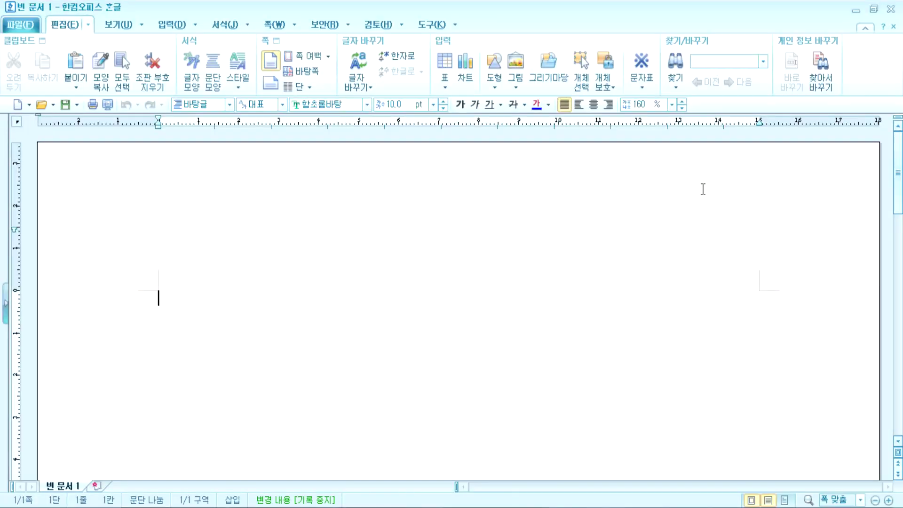
left_click(891, 9)
double_click(124, 280)
key("F9")
Hide the page outline (쪽 윤곽) of the blank document and show it again
left_click(113, 28)
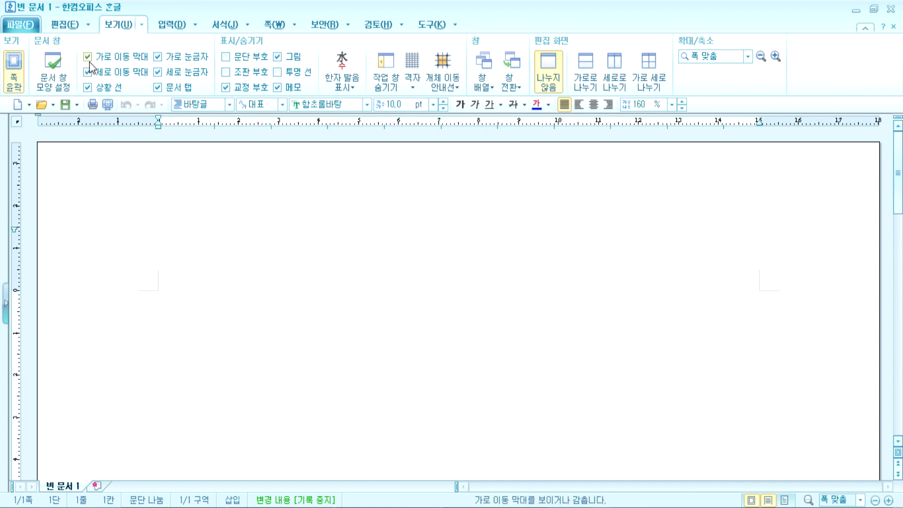
left_click(14, 71)
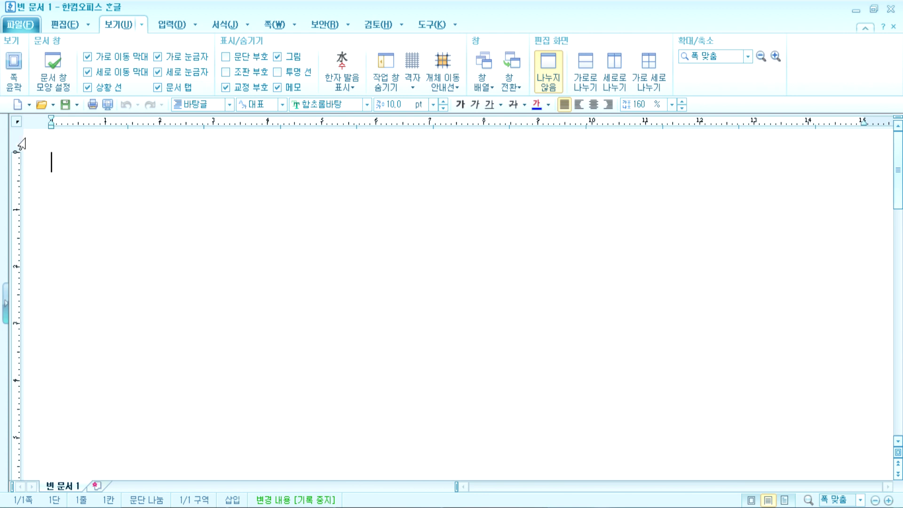
left_click(15, 76)
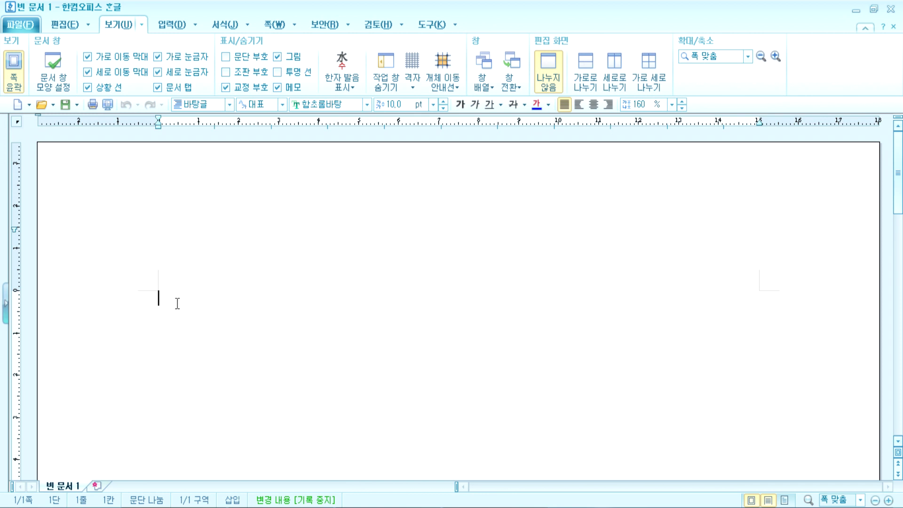
Enter the text "커서(Cursor)" in the blank document and place the insertion point before its first character
type("ㅋㅓ서")
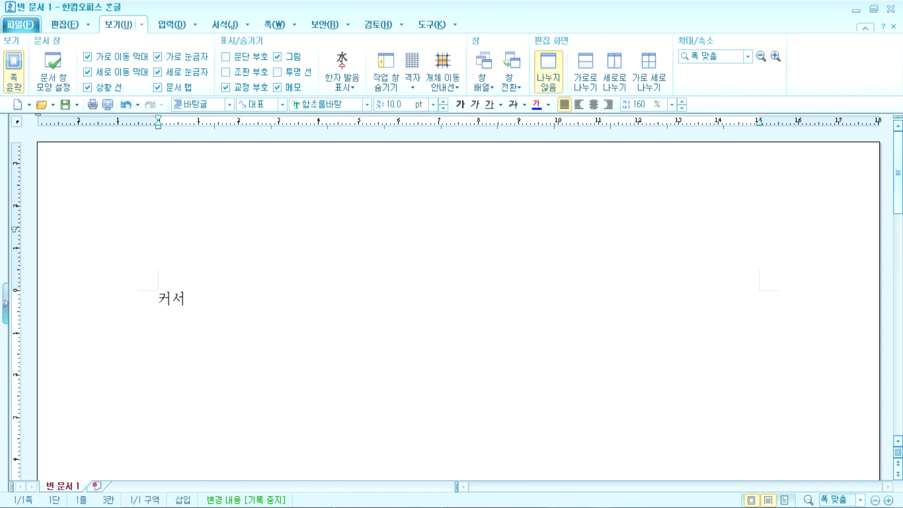
type("(Cu")
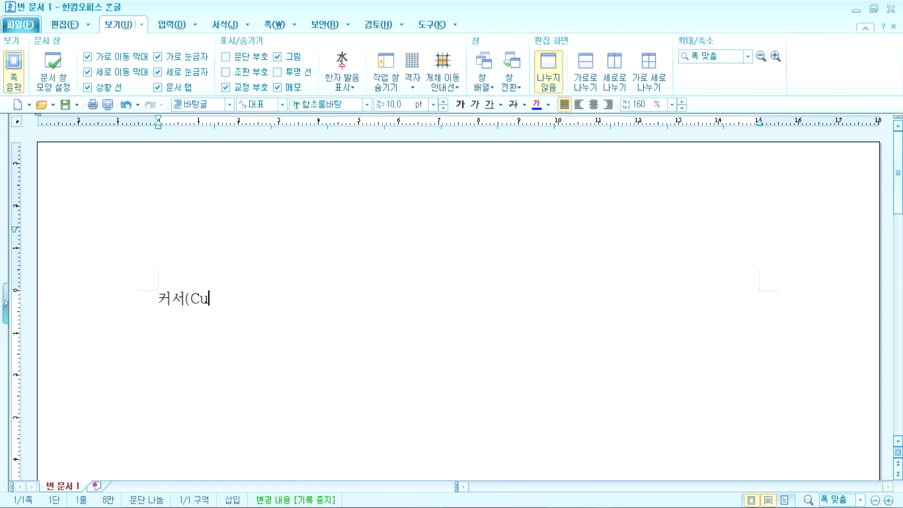
type("rsor)")
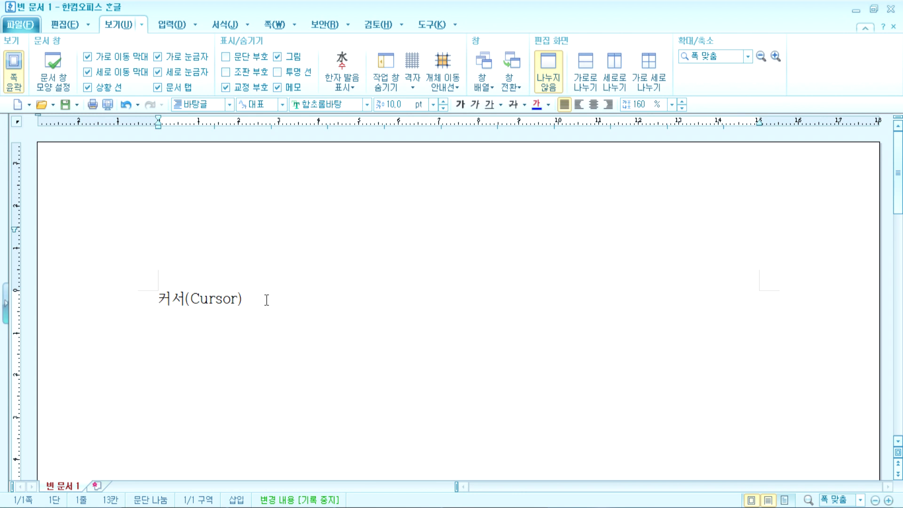
left_click(157, 299)
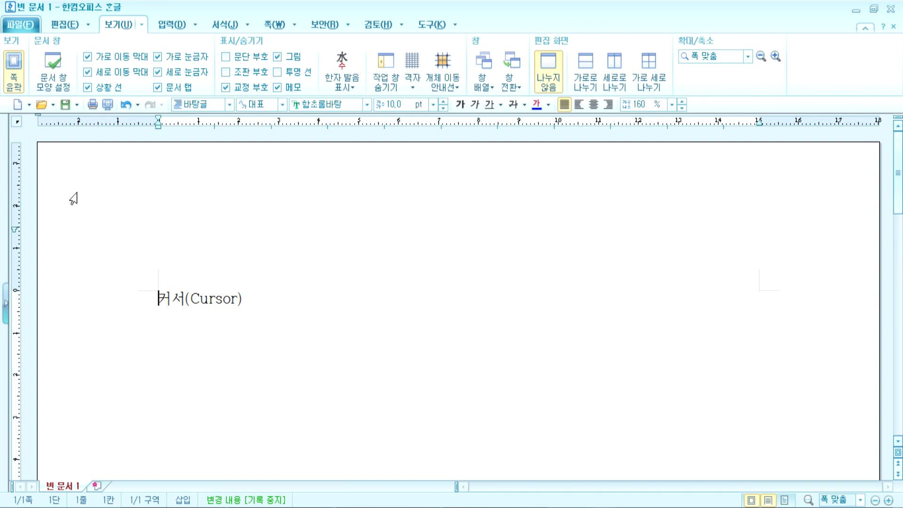
Toggle the page outline and examine the page from its first line to the margin marks at the page's end
left_click(14, 81)
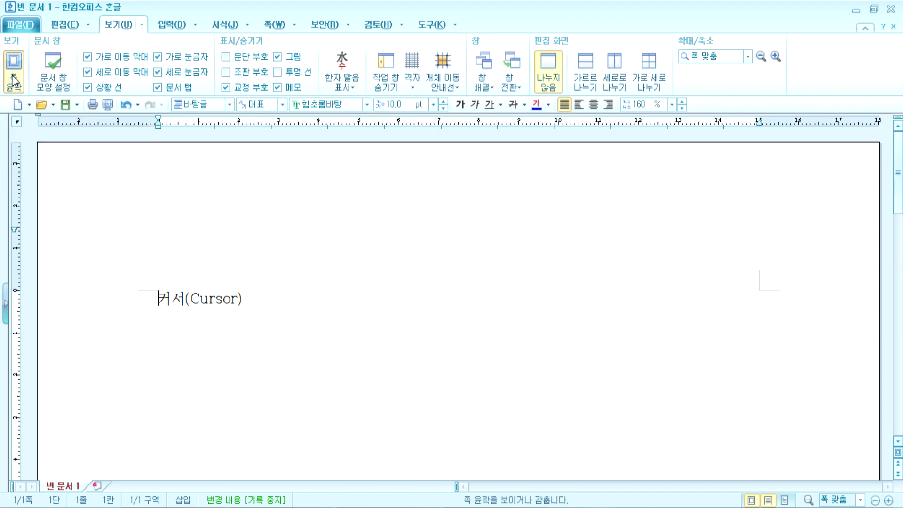
left_click(15, 81)
left_click(14, 81)
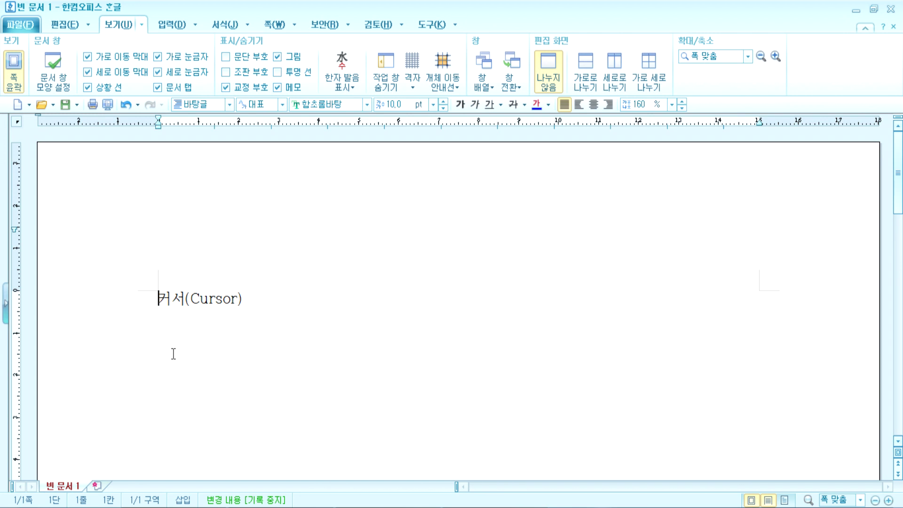
scroll(190, 309, "down", 10)
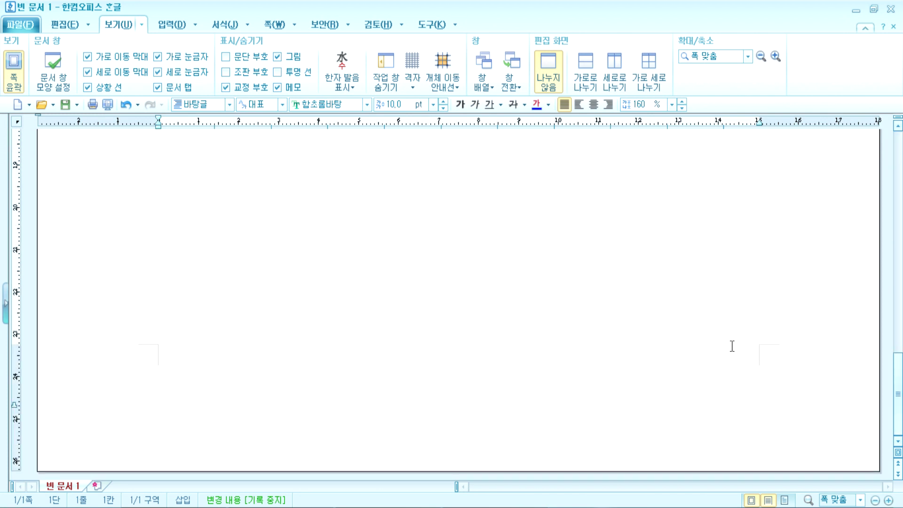
scroll(132, 354, "up", 10)
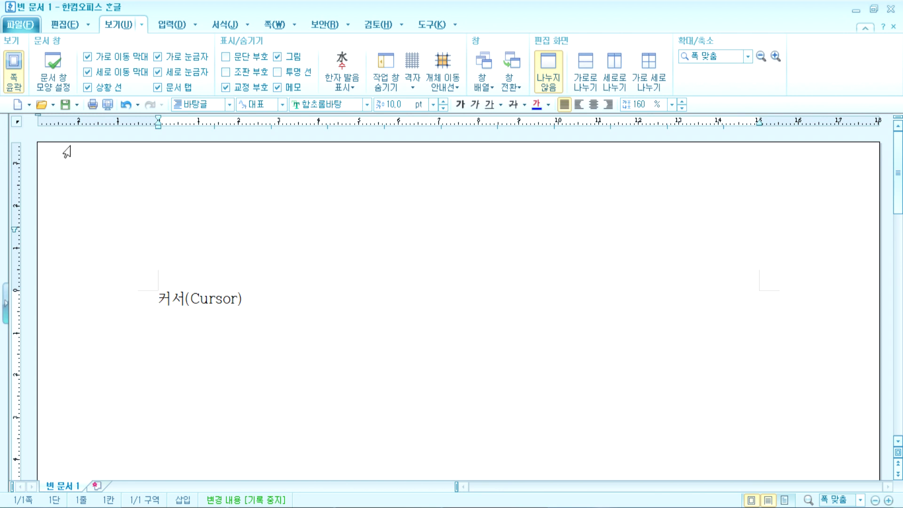
Turn 쪽 윤곽 off and on several times to compare where the text sits, finishing with it on
left_click(14, 71)
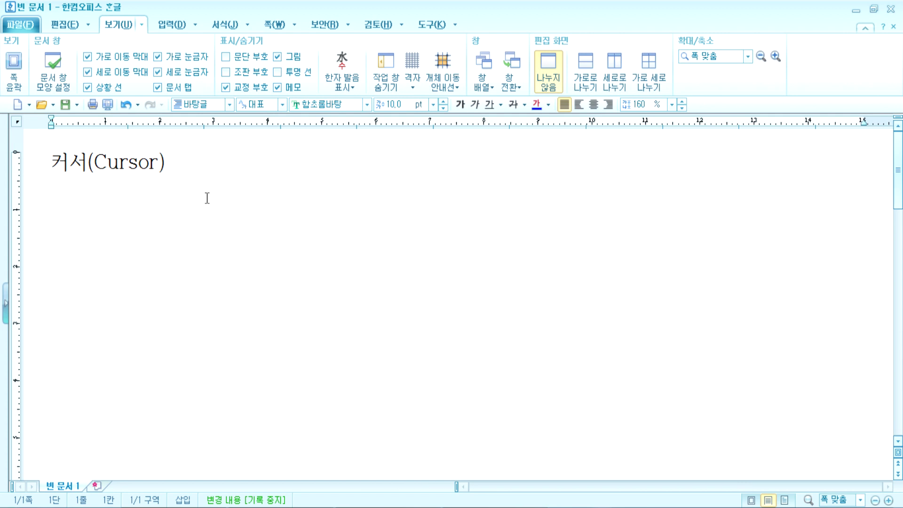
left_click(11, 70)
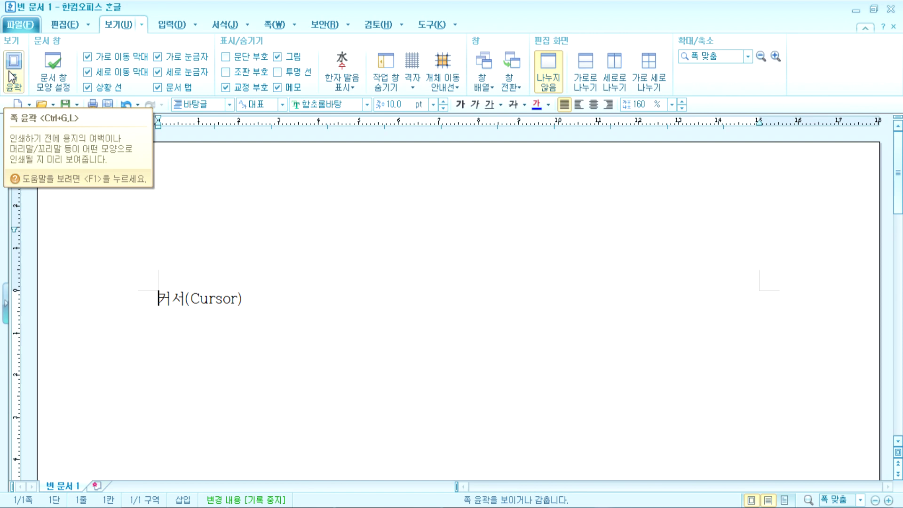
left_click(13, 75)
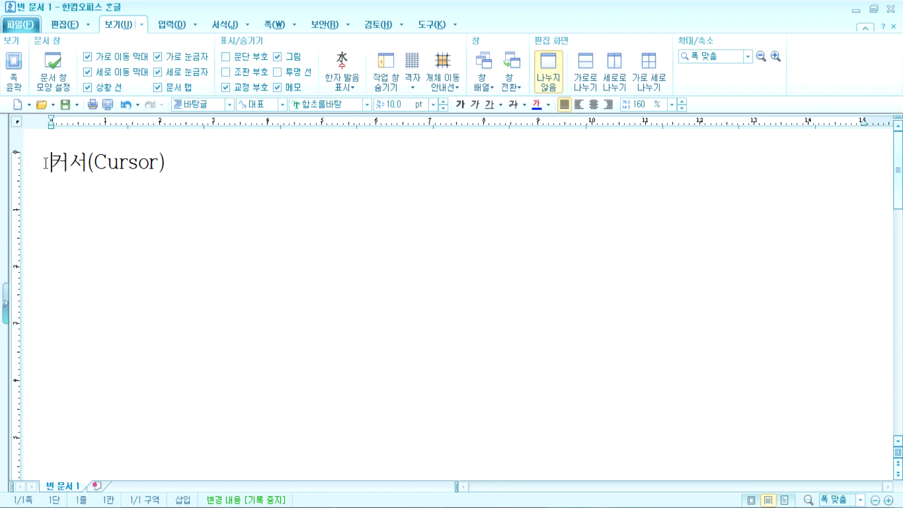
left_click(18, 66)
left_click(18, 66)
left_click(17, 66)
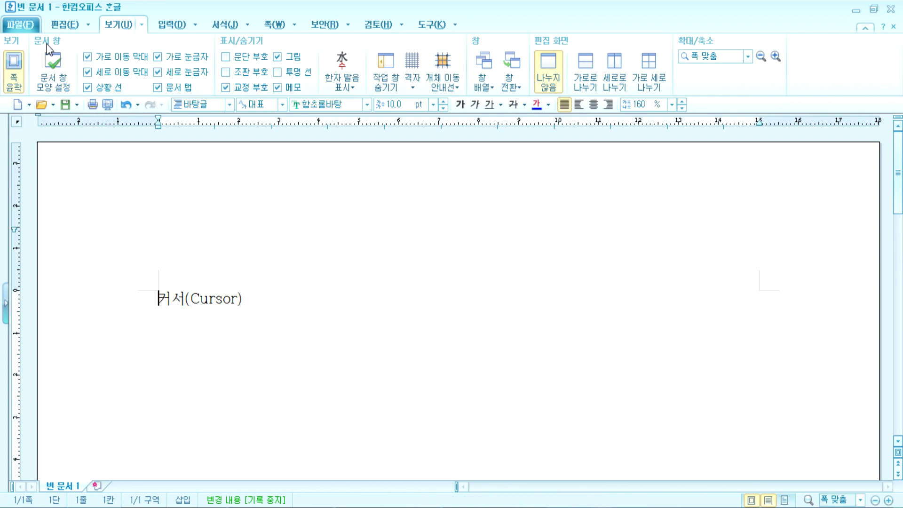
Turn on the display of paragraph marks (문단 부호) in the document
left_click(227, 58)
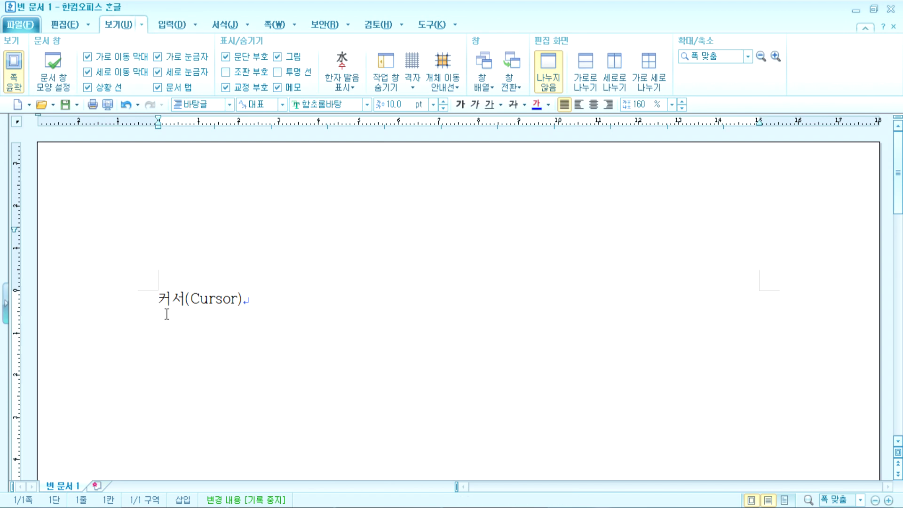
Switch to the Notepad note, view its 서식 and 편집 commands, and place the insertion point at the note's end
left_click(284, 507)
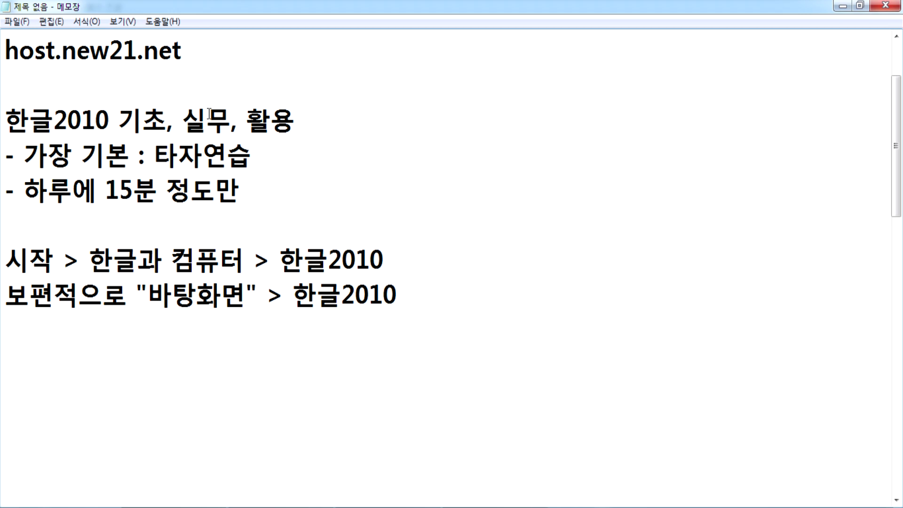
left_click(306, 123)
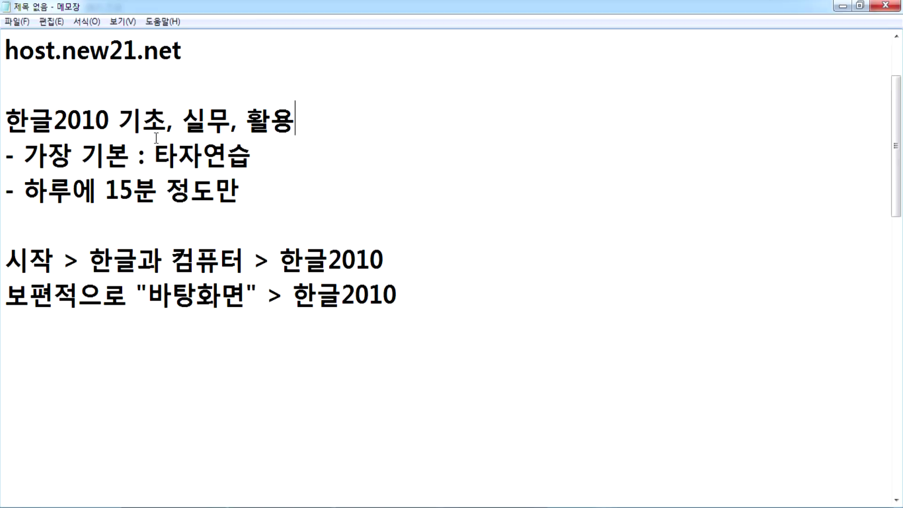
left_click(50, 21)
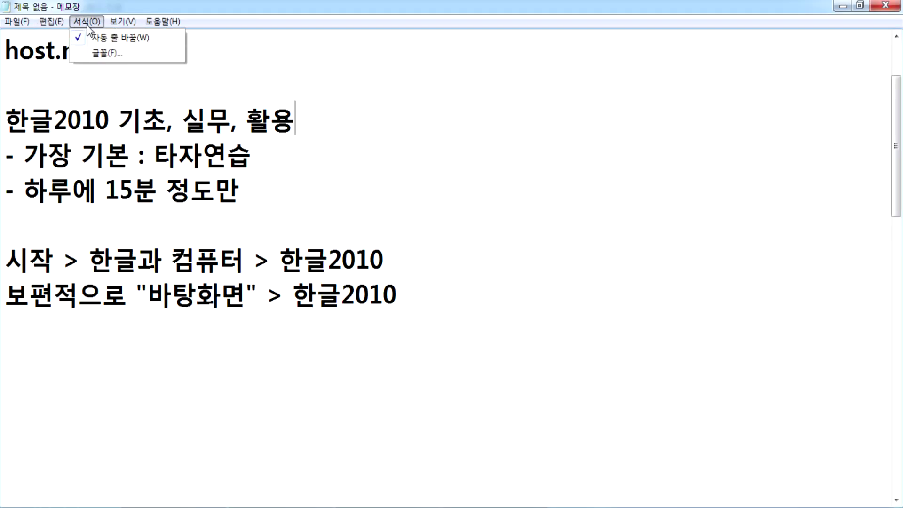
left_click(49, 22)
left_click(49, 21)
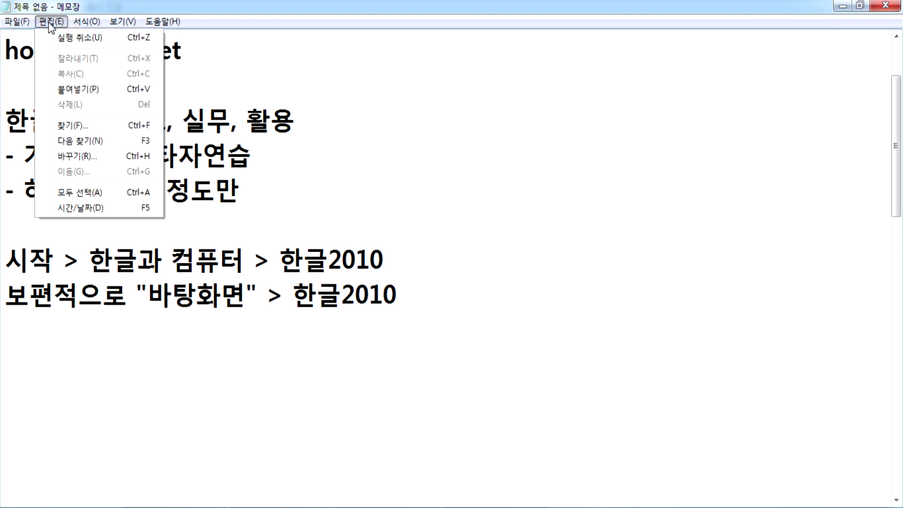
left_click(368, 373)
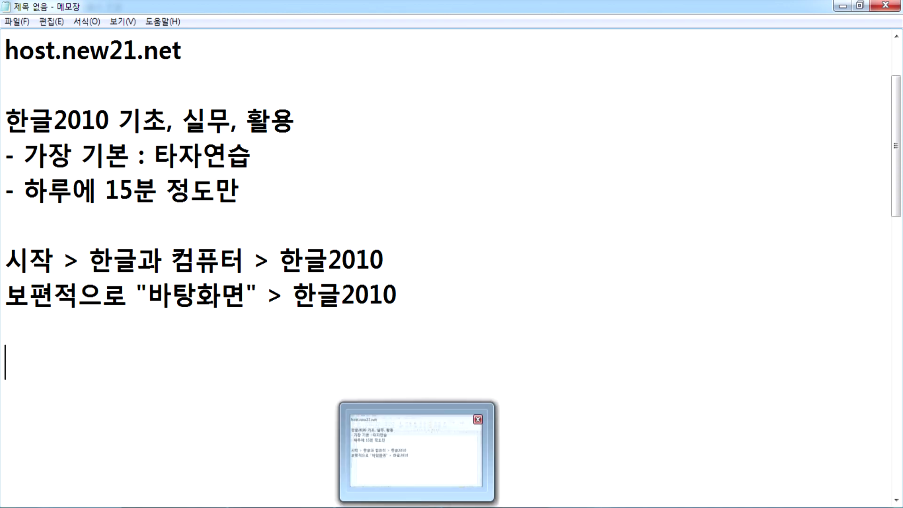
Switch back to the 한글 document and look through the 입력, 서식, 쪽 and 보안 commands, returning to 보기
left_click(493, 507)
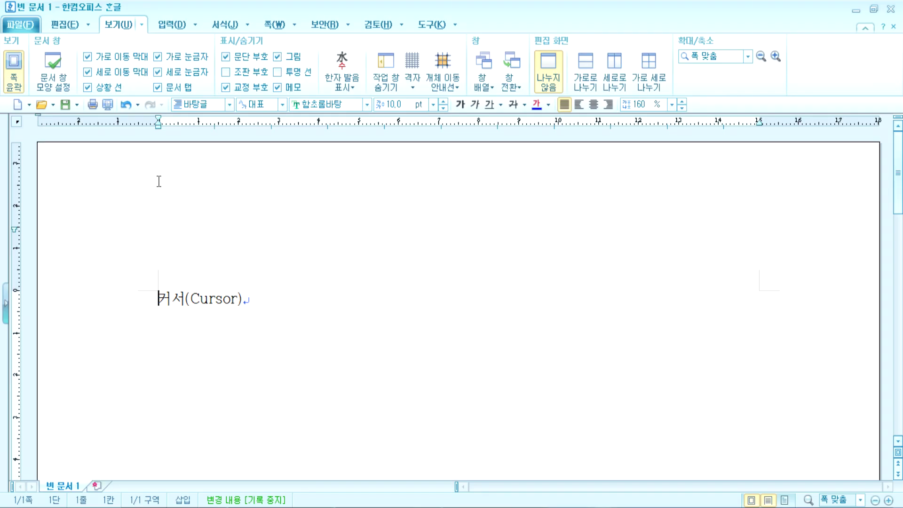
left_click(161, 28)
left_click(225, 25)
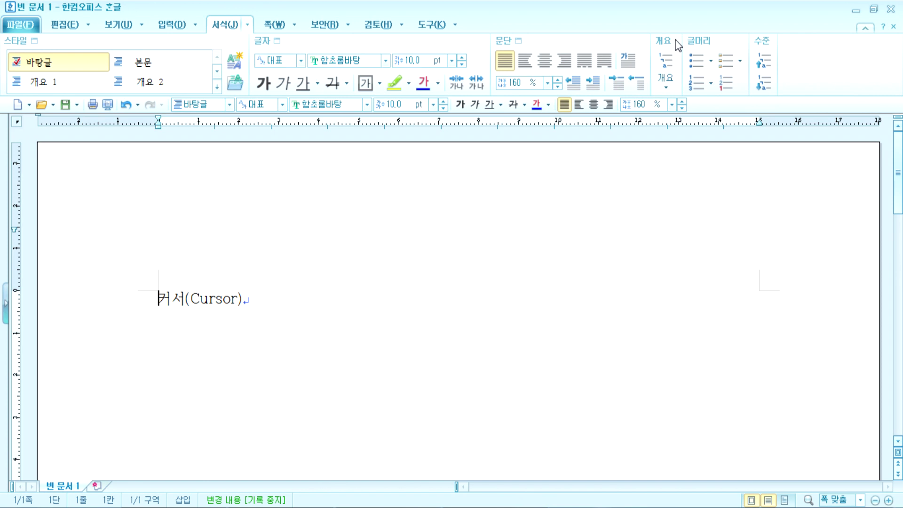
left_click(274, 27)
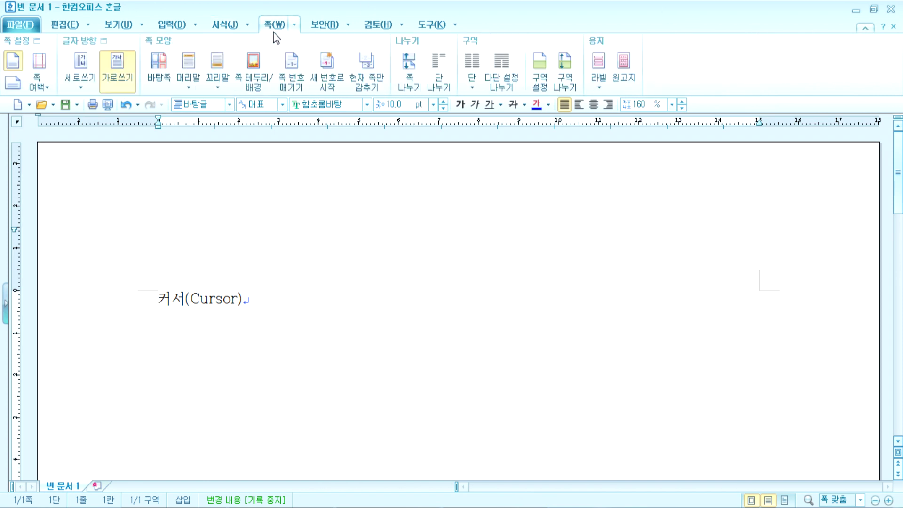
left_click(331, 26)
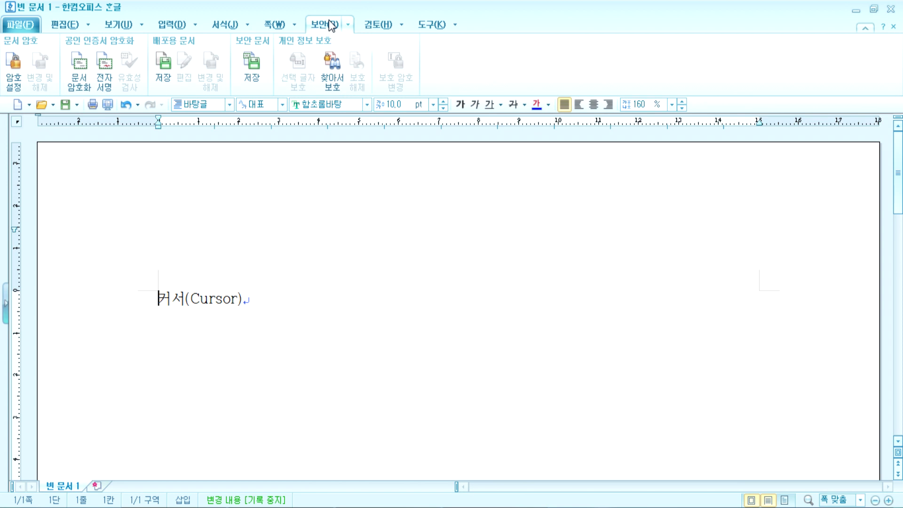
left_click(113, 27)
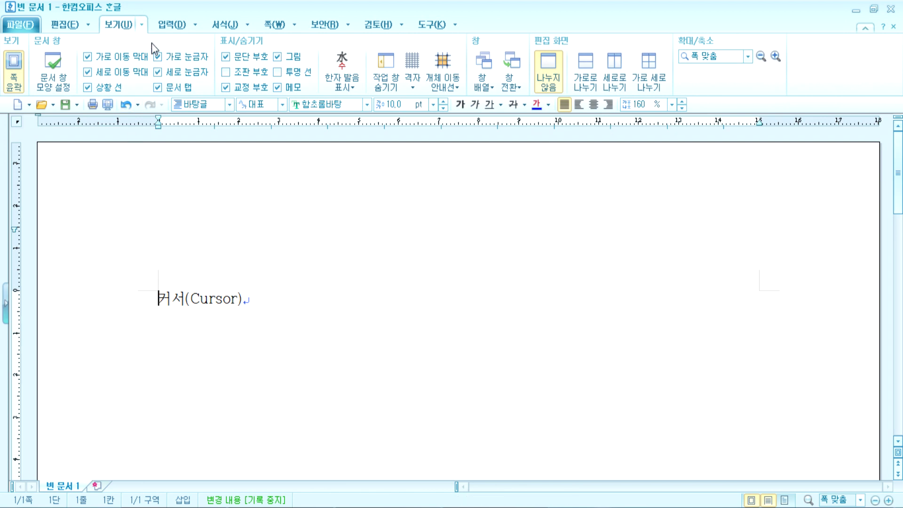
Compare the 보기 and 입력 command groups with their full expanded command lists
left_click(170, 25)
left_click(111, 28)
left_click(141, 25)
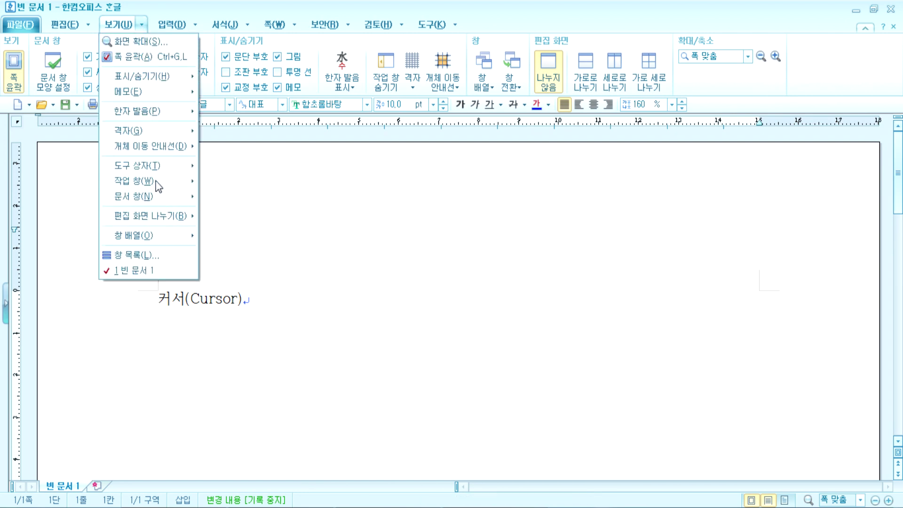
left_click(189, 26)
left_click(200, 25)
left_click(201, 25)
left_click(172, 23)
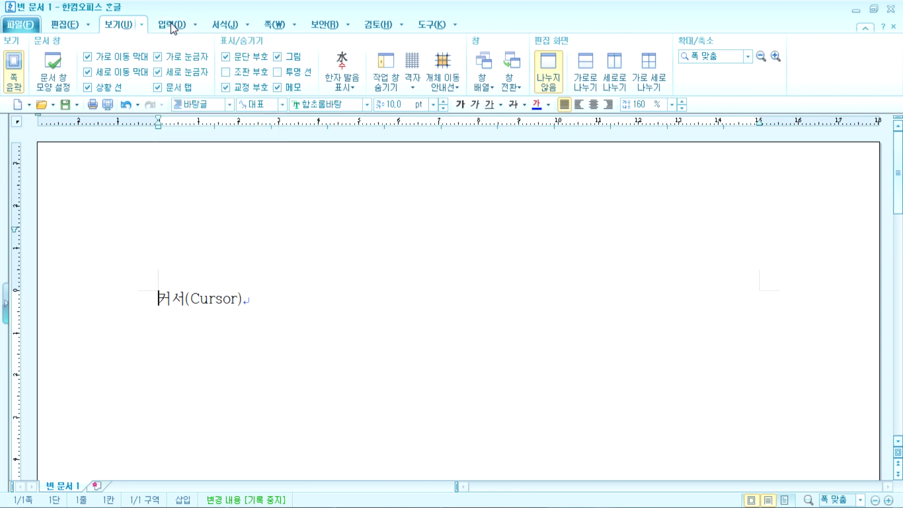
Look through the 입력 and 서식 command groups and return to the 보기 commands
left_click(171, 25)
left_click(221, 27)
left_click(163, 29)
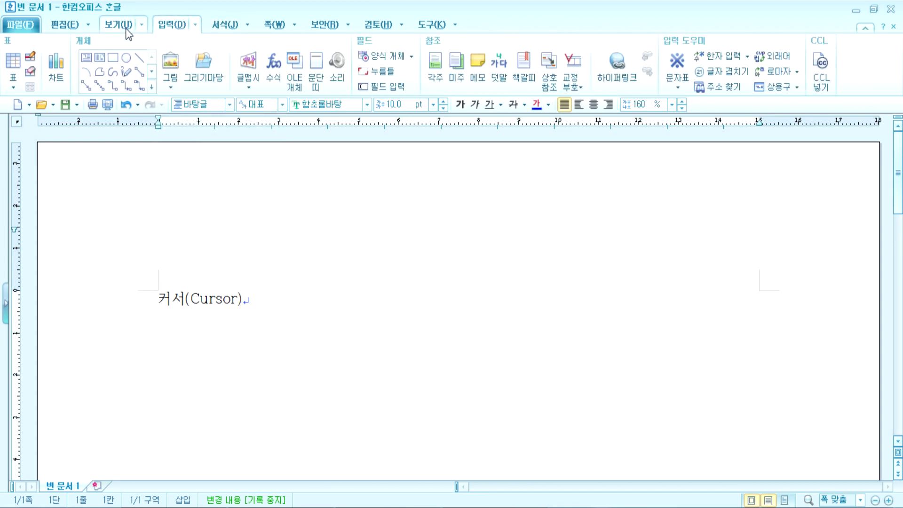
left_click(120, 29)
left_click(122, 29)
left_click(124, 31)
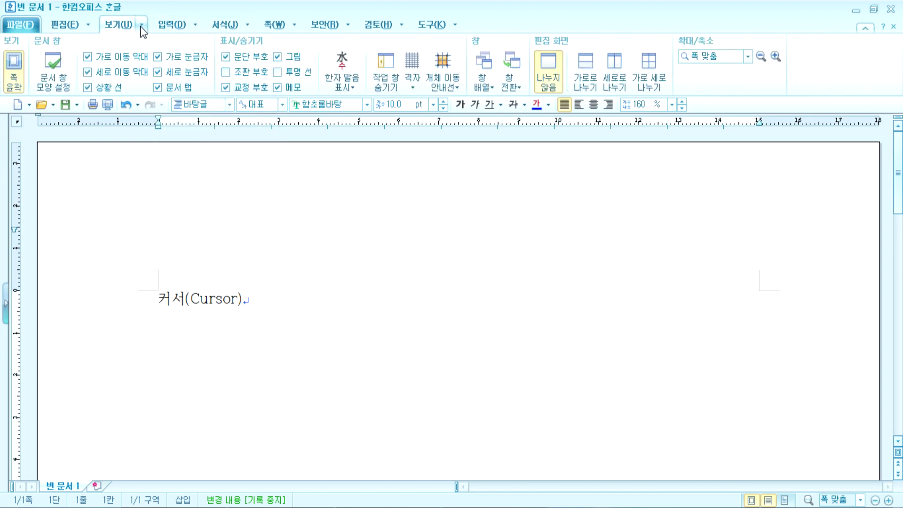
Examine the 한자 발음 and 격자 entries in the full 보기 command list, and compare the 보기 commands with the 편집 and 입력 groups
left_click(142, 29)
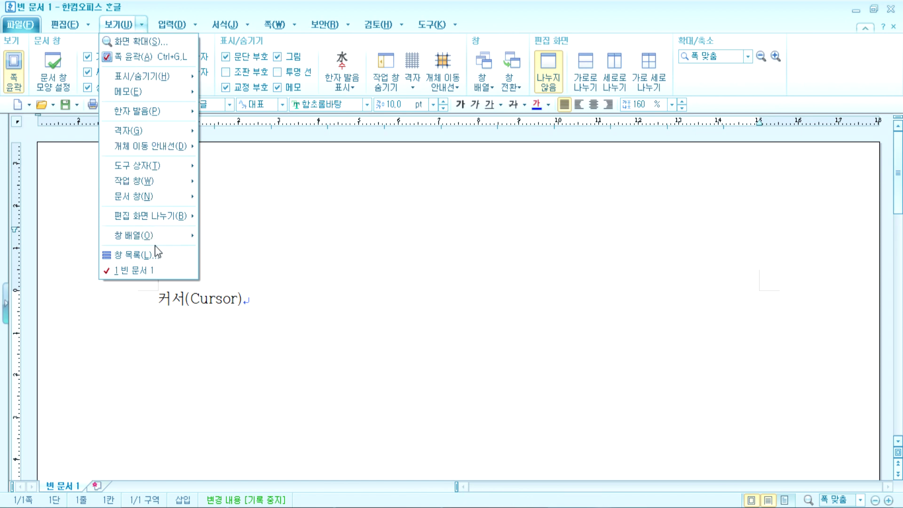
mouse_move(157, 116)
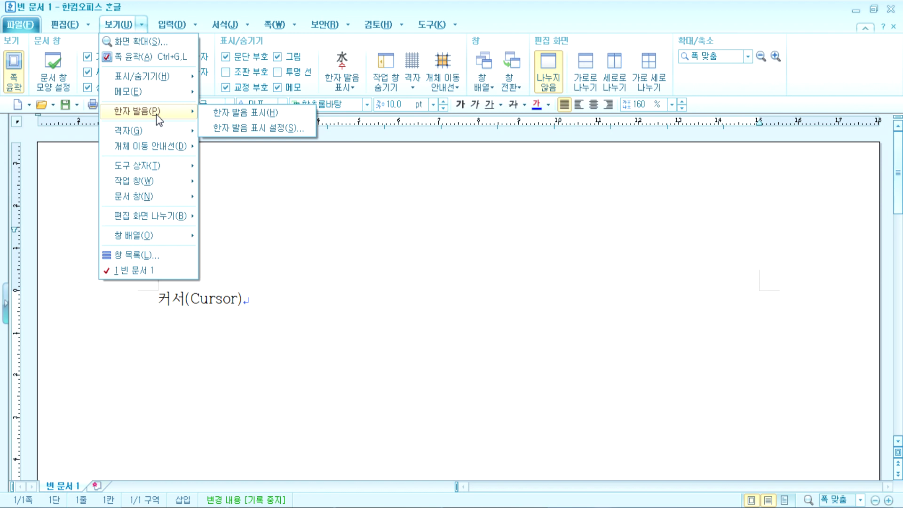
mouse_move(177, 131)
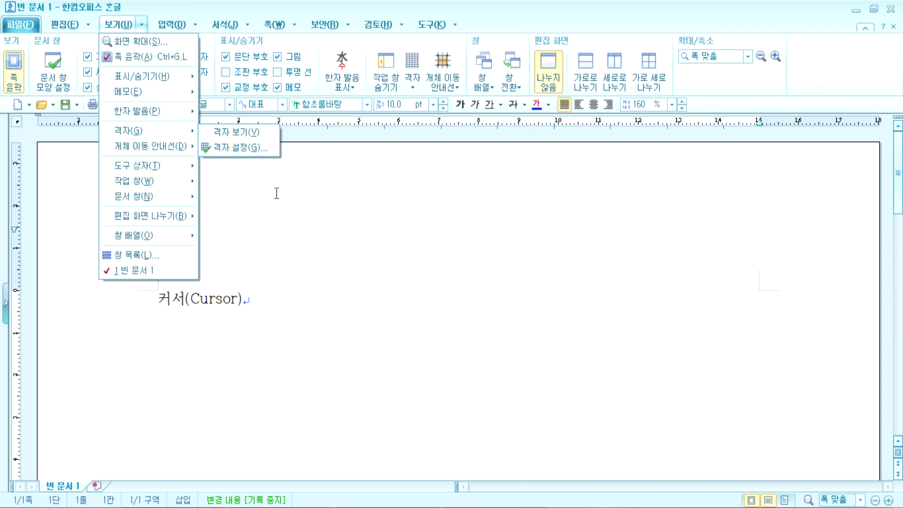
left_click(276, 194)
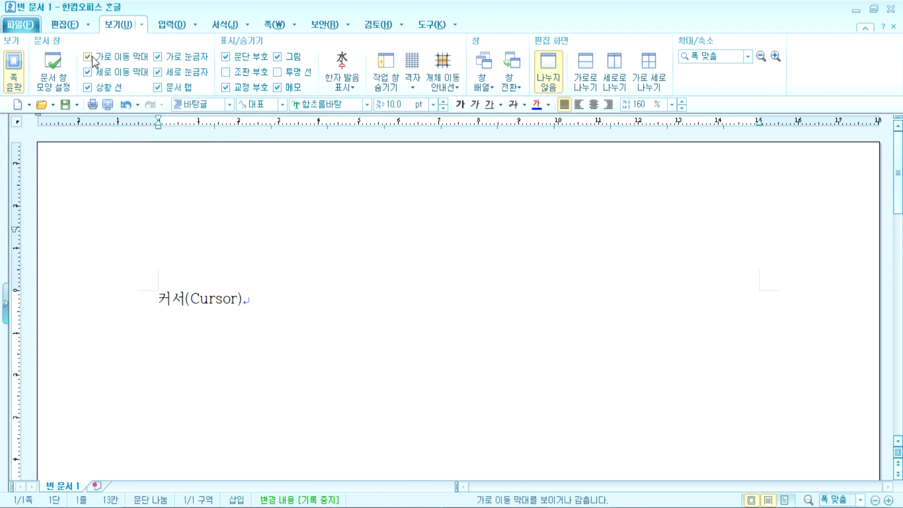
left_click(83, 27)
left_click(118, 24)
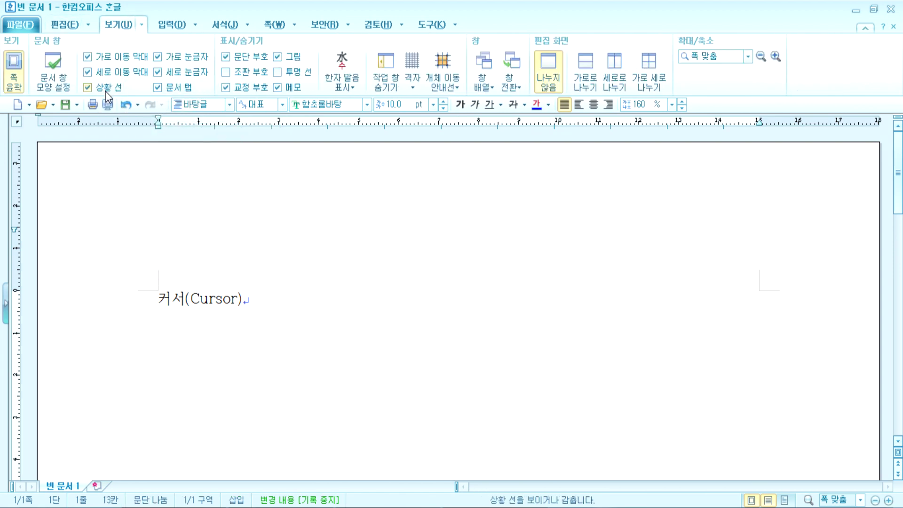
left_click(171, 24)
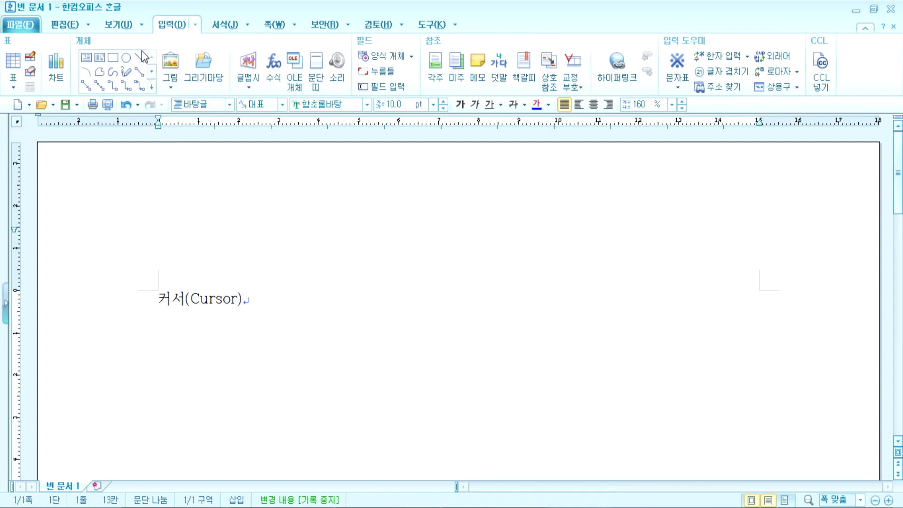
left_click(119, 24)
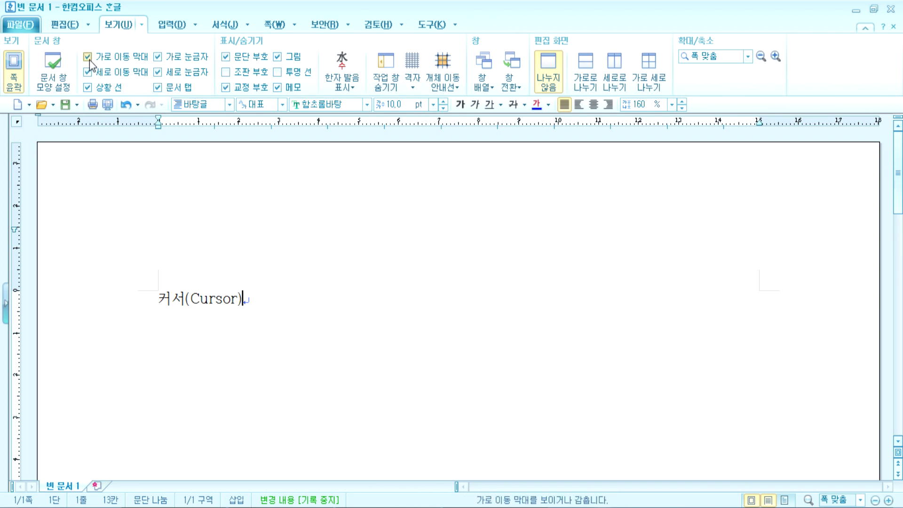
Turn the horizontal ruler (가로 눈금자), vertical ruler (세로 눈금자) and paragraph marks (문단 부호) off and back on
left_click(159, 56)
left_click(159, 56)
left_click(158, 72)
left_click(158, 72)
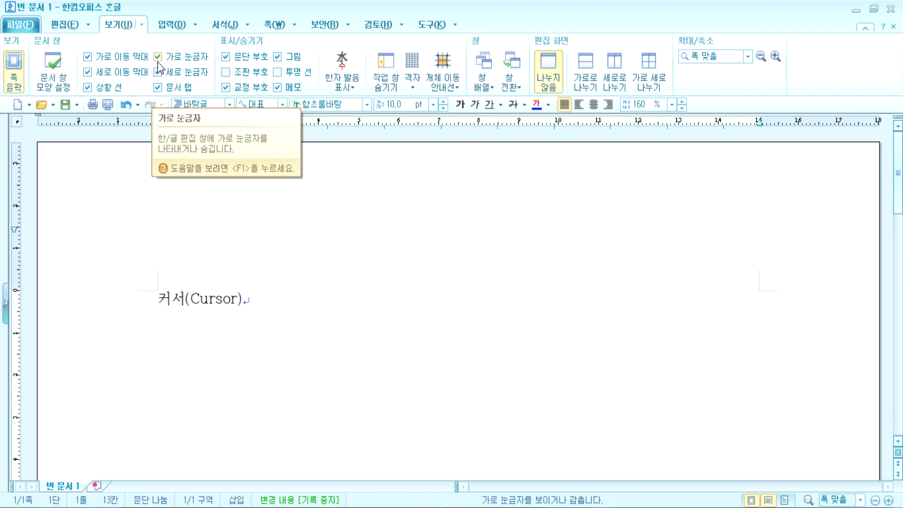
left_click(157, 57)
left_click(157, 57)
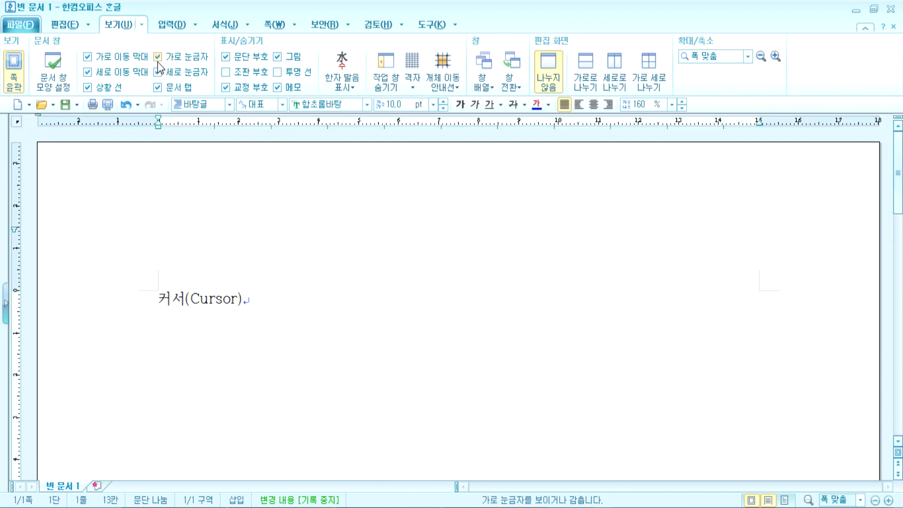
left_click(158, 73)
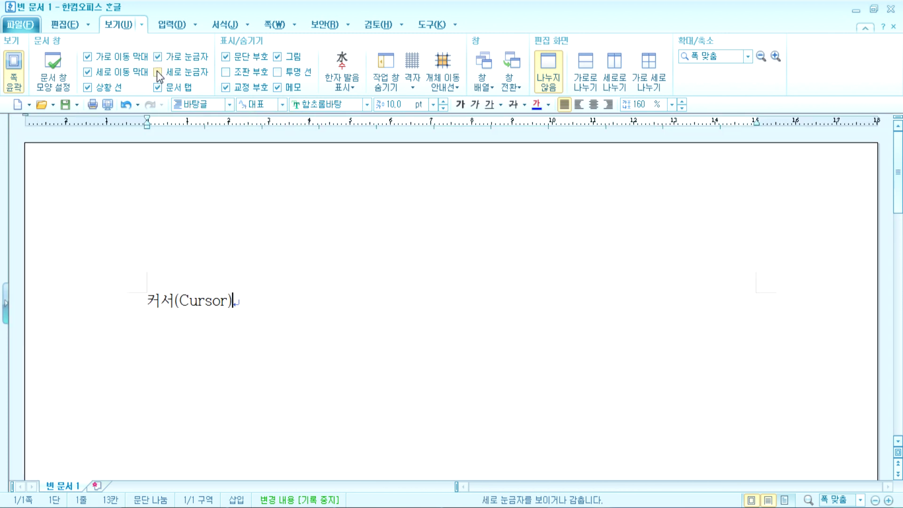
left_click(158, 73)
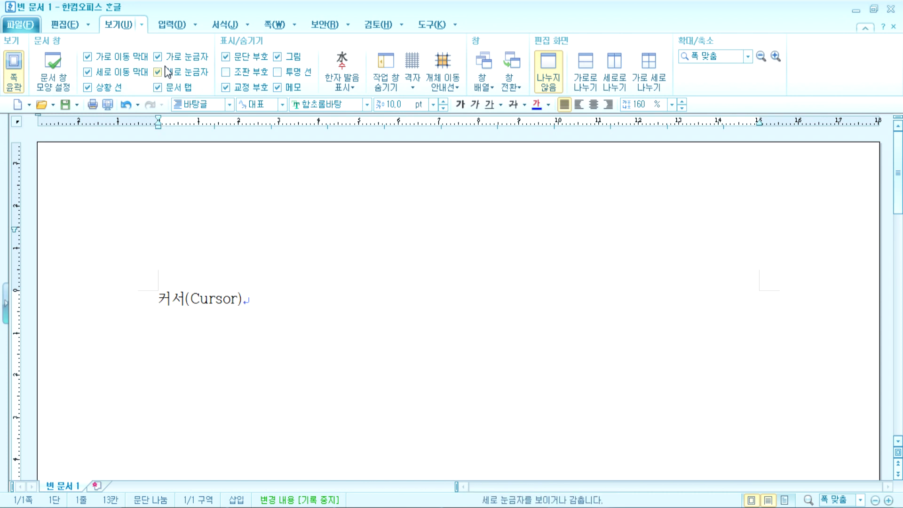
left_click(228, 59)
left_click(227, 59)
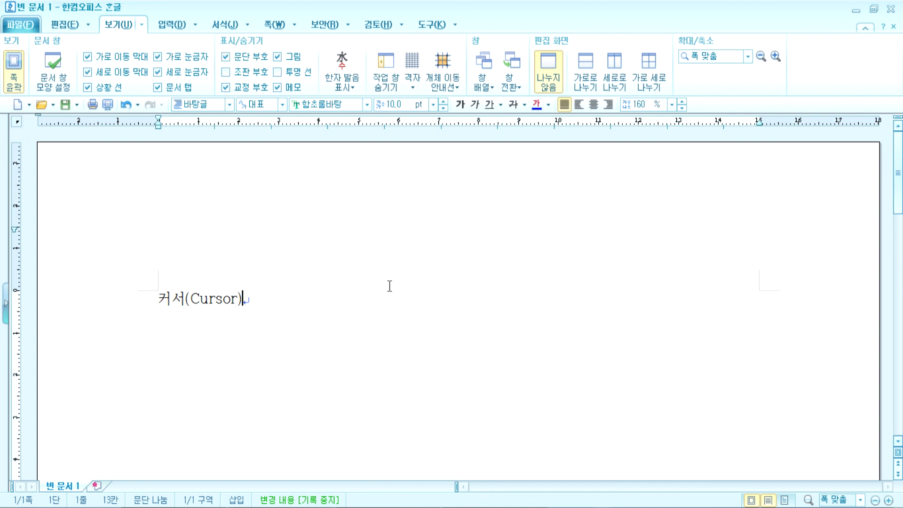
Add five empty paragraphs below the 커서(Cursor) line
key("Return")
key("Return")
key("Return")
key("Return")
key("Return")
scroll(201, 323, "down", 1)
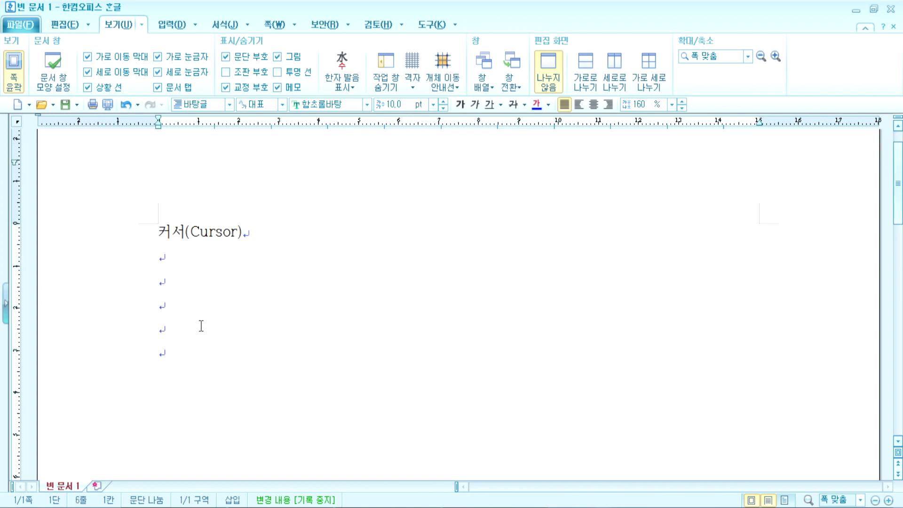
Hide 문단 부호, place the insertion point on the second line, show the marks again, and toggle 가로 눈금자 off and on
left_click(236, 58)
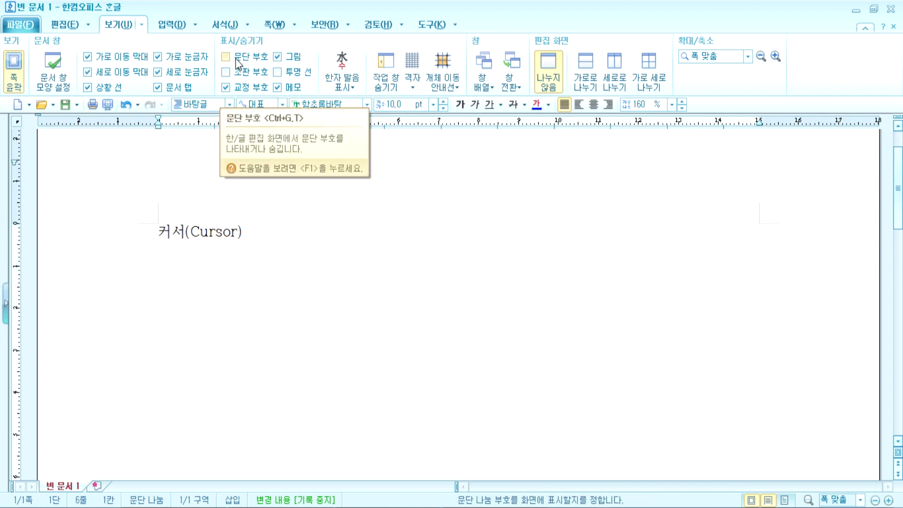
left_click(180, 265)
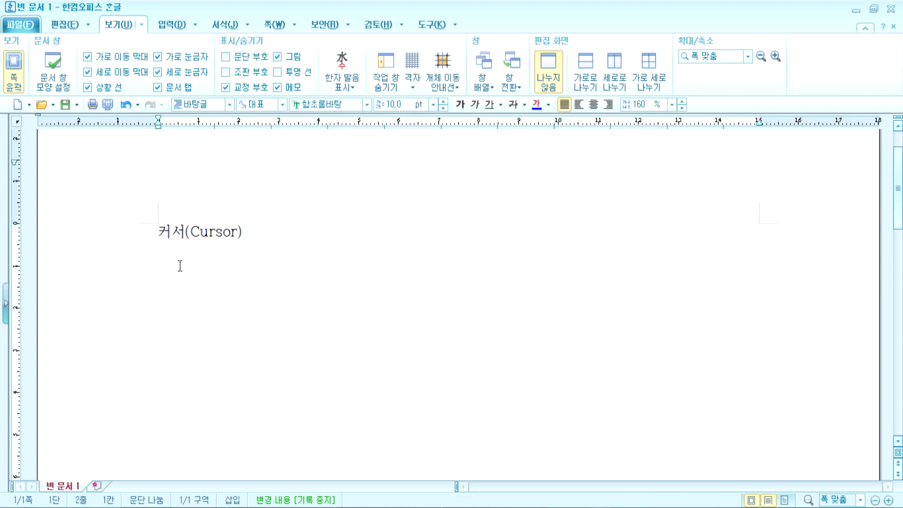
left_click(226, 56)
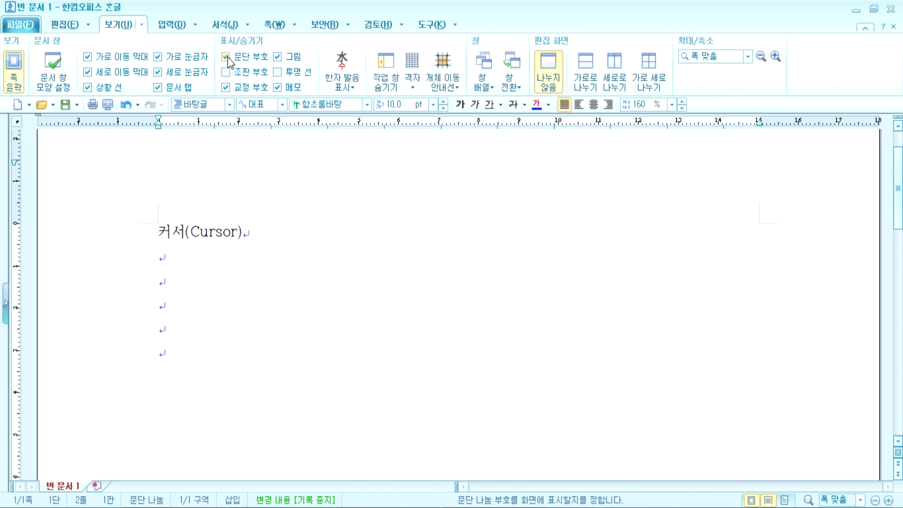
left_click(157, 56)
left_click(158, 56)
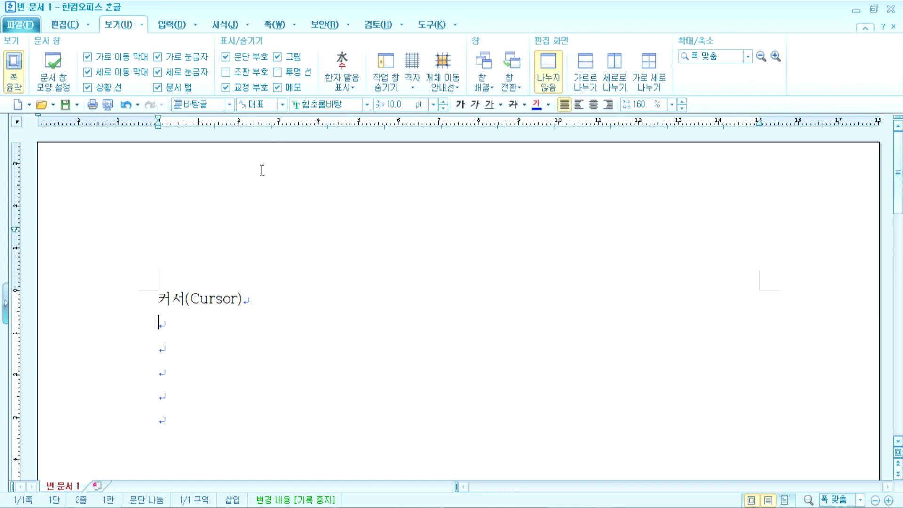
Select the 커서(Cursor) text and deselect it by placing the insertion point at the end of its line
scroll(258, 171, "down", 3)
left_click_drag(156, 165, 249, 165)
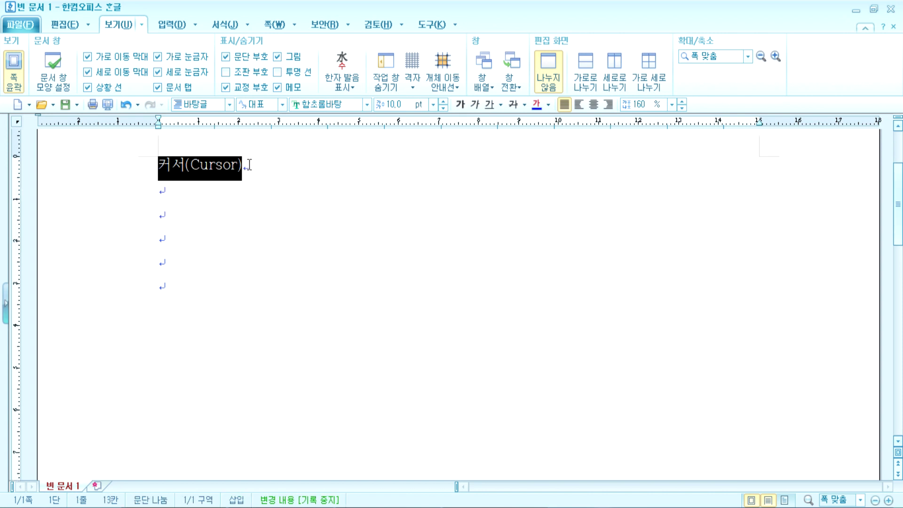
left_click(249, 164)
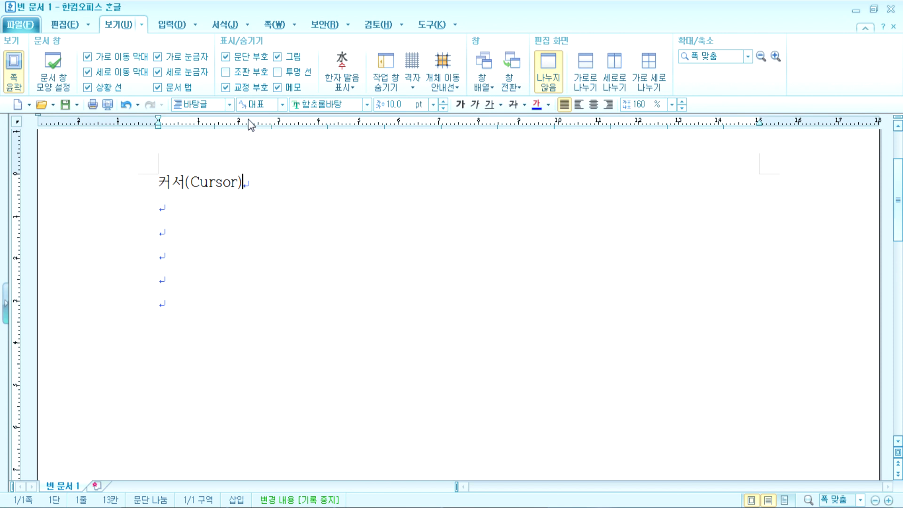
Place the insertion point before the 커서(Cursor) text and turn the page outline (쪽 윤곽) off and back on
scroll(257, 188, "up", 3)
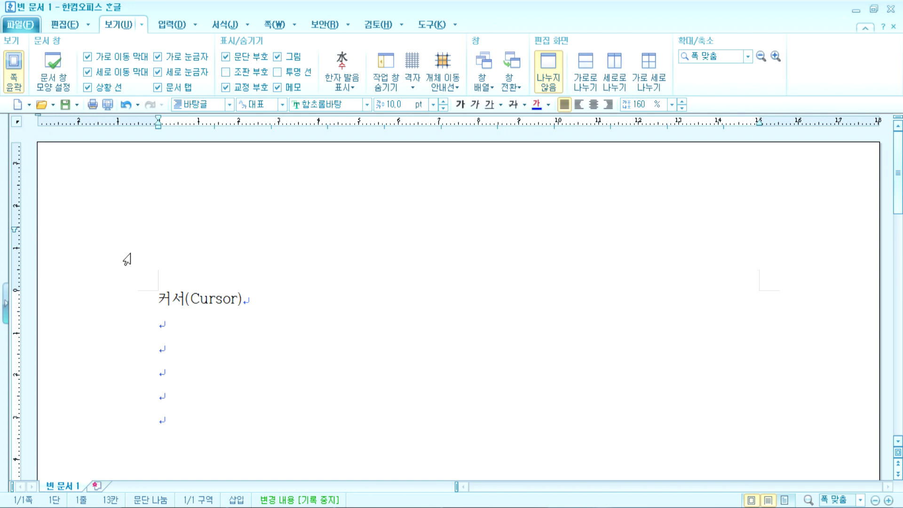
left_click(160, 298)
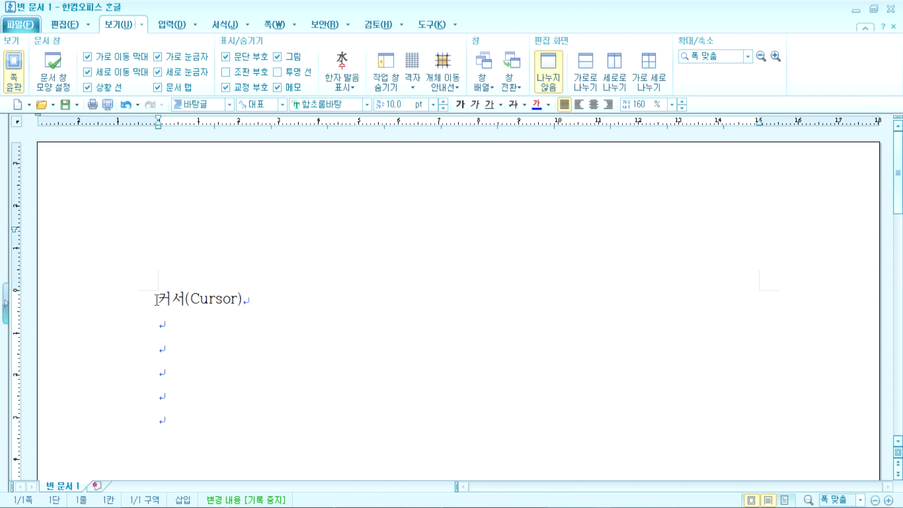
left_click(17, 71)
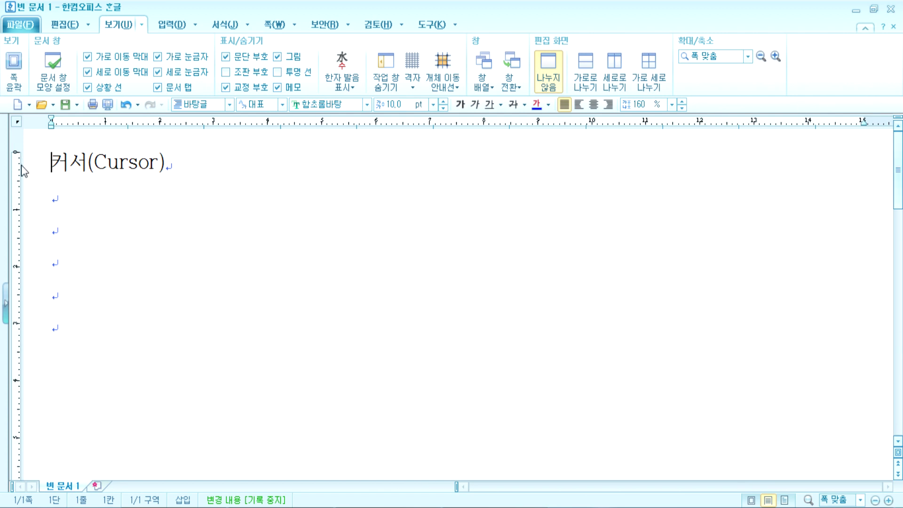
left_click(13, 75)
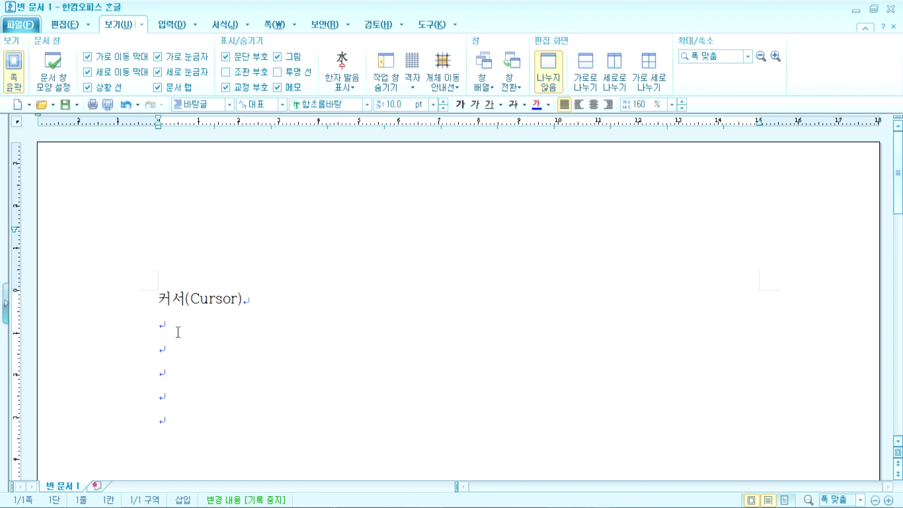
Set the document zoom to 125 % and change it to whole-page fit (쪽 맞춤)
left_click(748, 56)
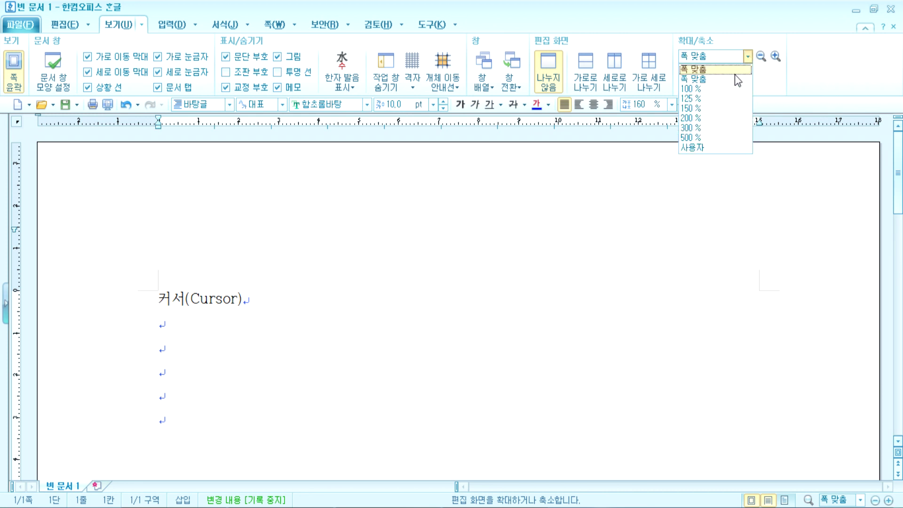
left_click(718, 99)
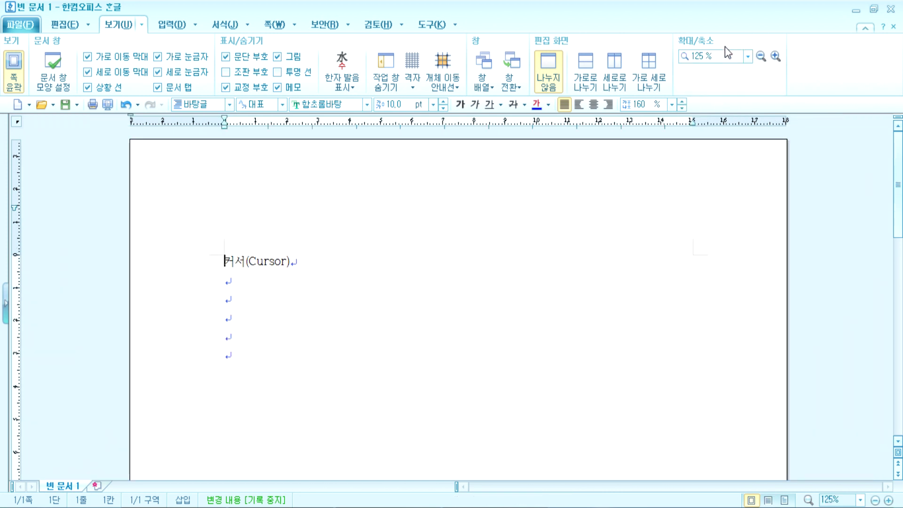
left_click(747, 57)
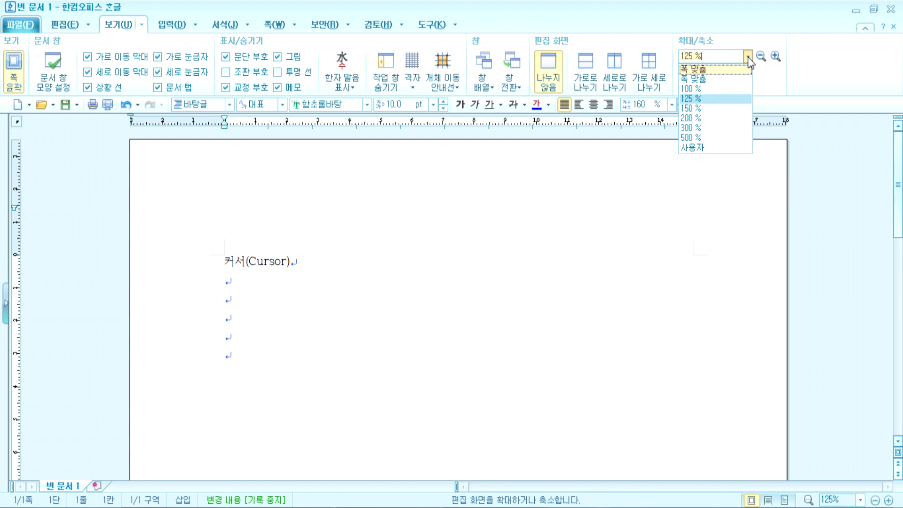
left_click(747, 57)
left_click(748, 57)
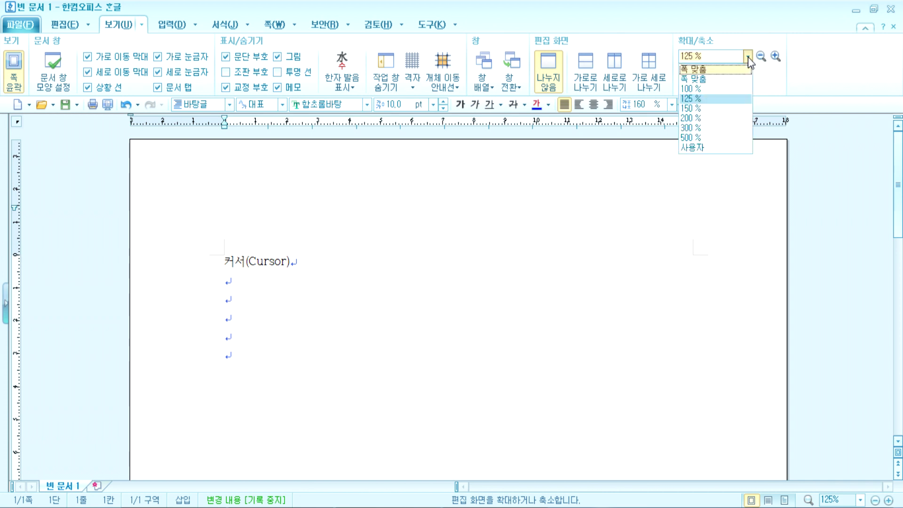
left_click(700, 80)
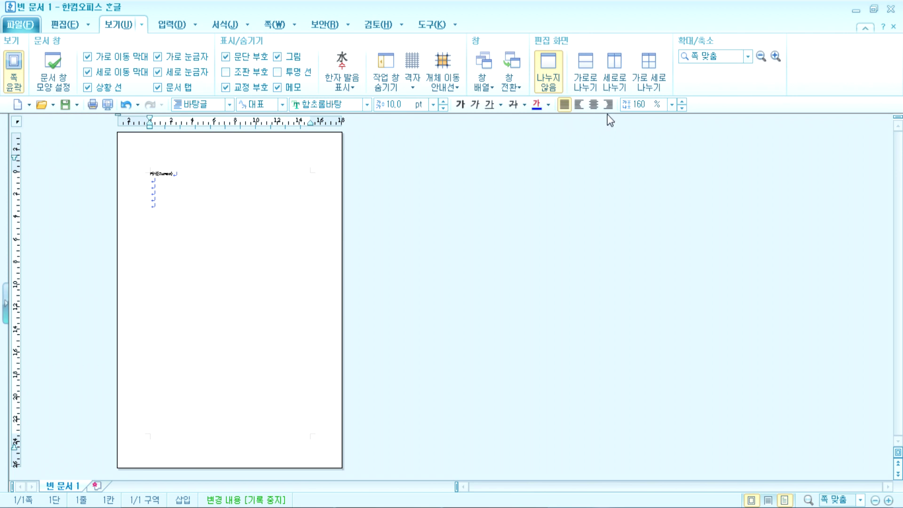
Reduce the document zoom to 40 % and restore it to page-width fit (폭 맞춤)
left_click(761, 56)
left_click(748, 57)
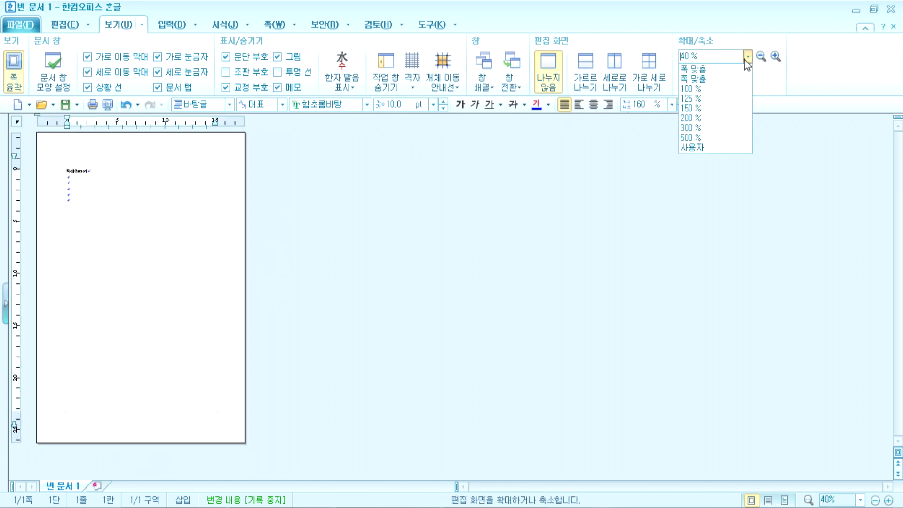
left_click(721, 69)
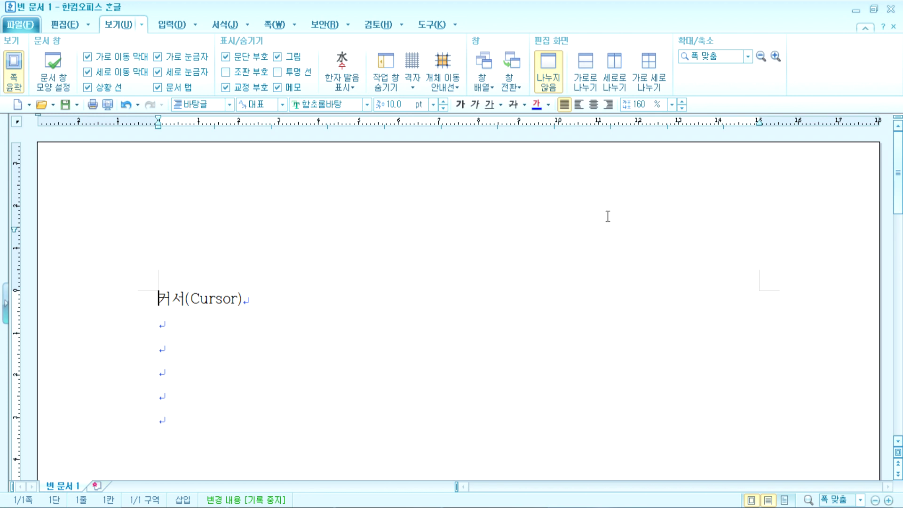
Set the document zoom to 100 % and raise it to 150 %
left_click(748, 61)
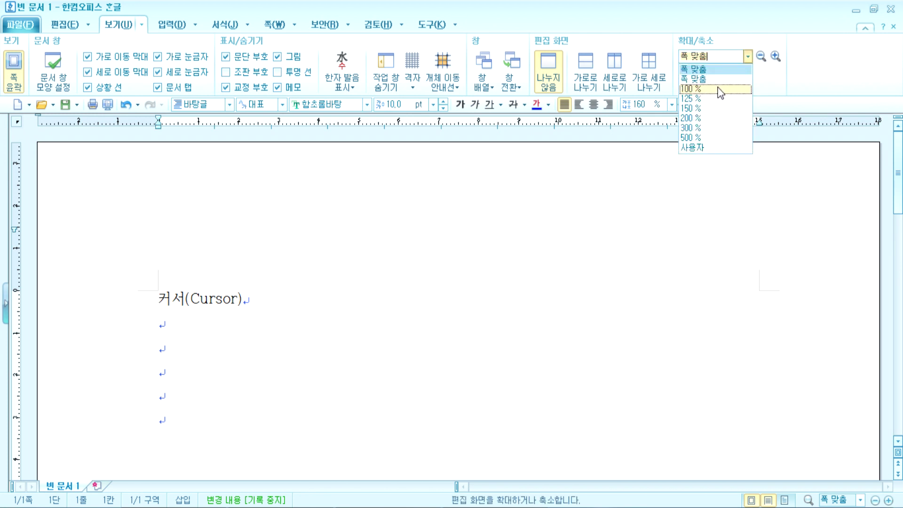
left_click(691, 88)
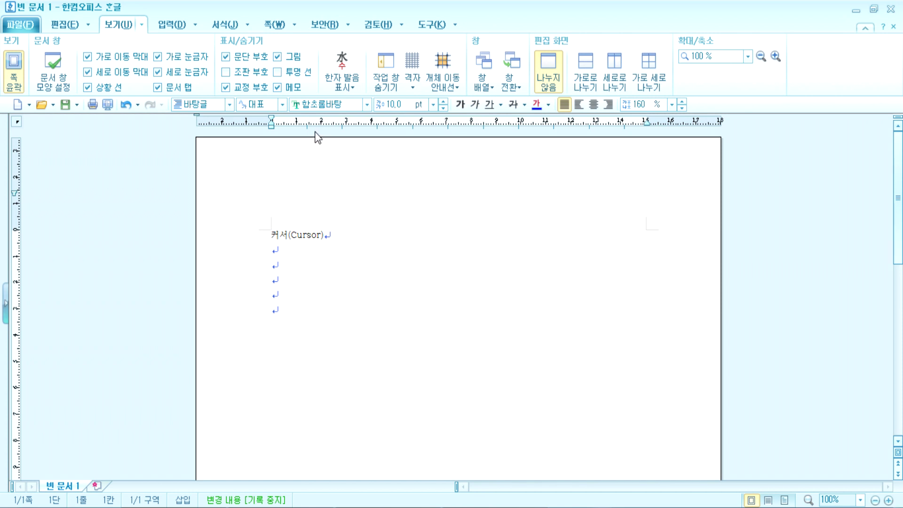
left_click(746, 60)
left_click(696, 107)
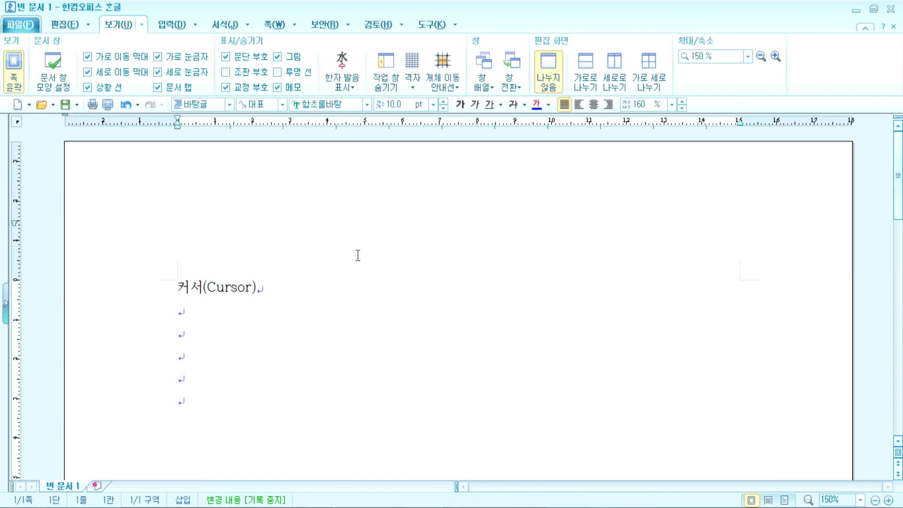
Set the document zoom to page-width fit (폭 맞춤) and turn off the page outline (쪽 윤곽)
left_click(748, 57)
left_click(710, 71)
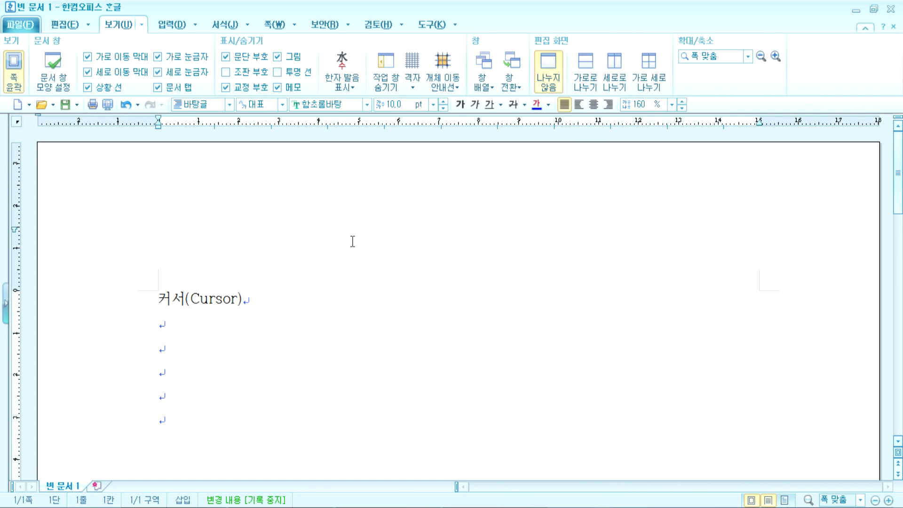
left_click(14, 70)
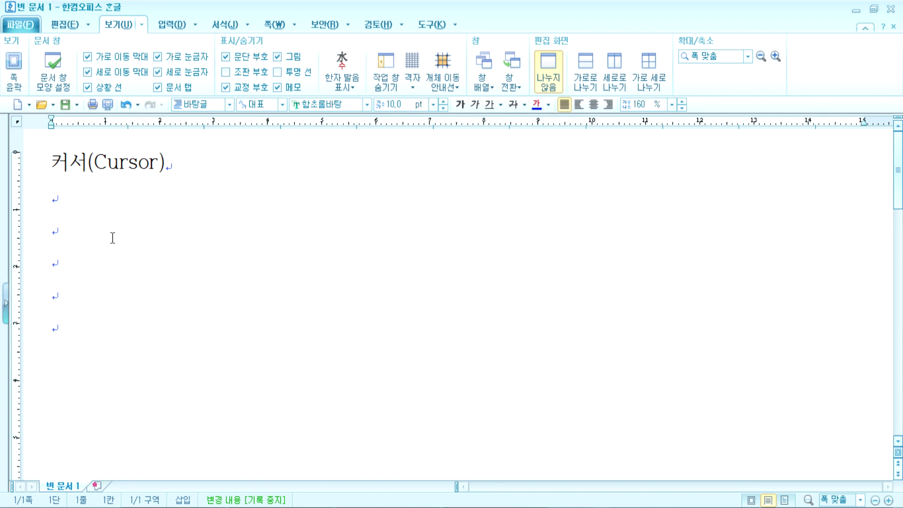
left_click(14, 64)
Replace the 커서(Cursor) text with 한글 and remove the extra empty paragraphs below it
left_click_drag(187, 179, 80, 181)
type("ㅎ")
key("BackSpace")
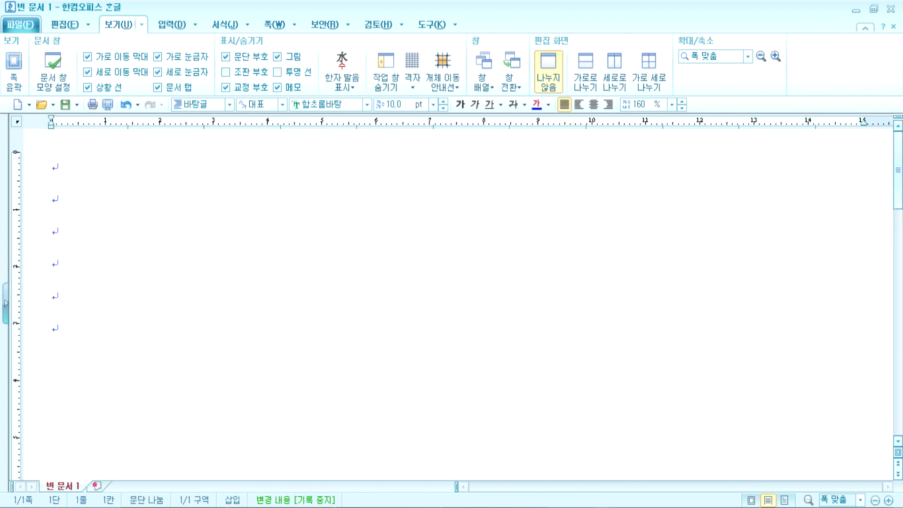
type("한ㄱㅡㄹ")
key("Return")
key("Delete")
key("Delete")
key("Delete")
key("Delete")
key("Delete")
Choose a font size of 32 pt and delete the 한글 text with its extra paragraph
left_click(432, 104)
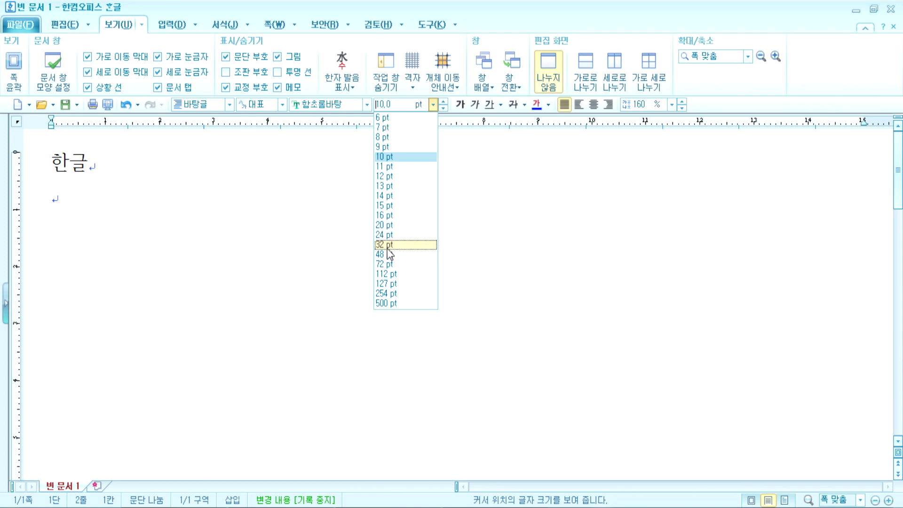
left_click(388, 244)
key("BackSpace")
key("BackSpace")
key("BackSpace")
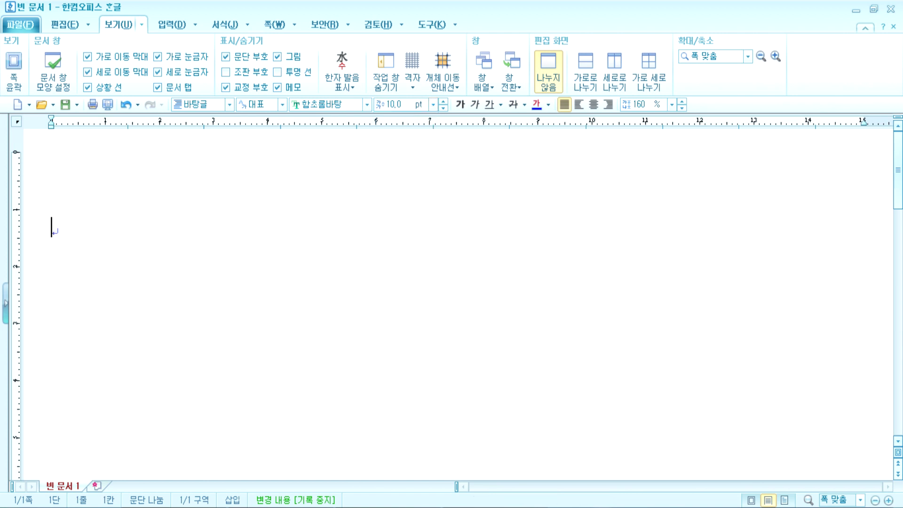
Set the font size to 48 pt and enter the text 한글
left_click(432, 104)
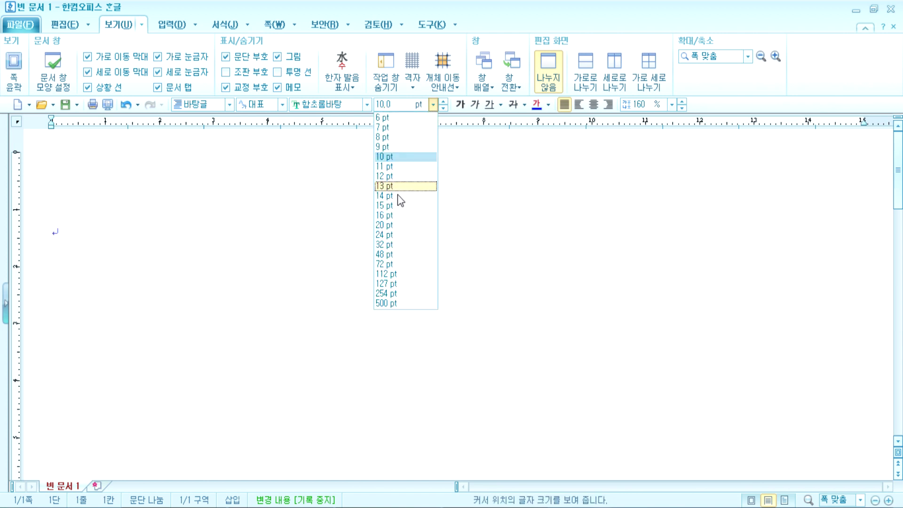
left_click(386, 254)
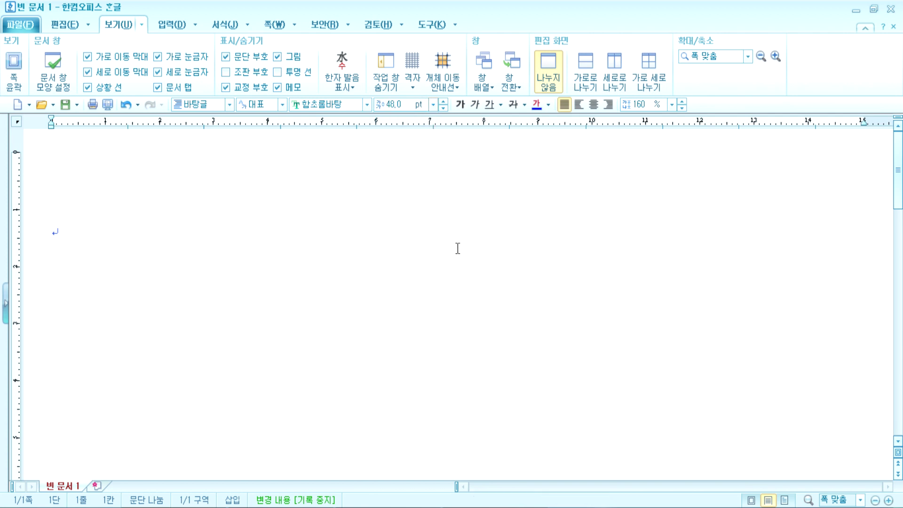
type("ㅎㅏㄴㄱㅡㄹ")
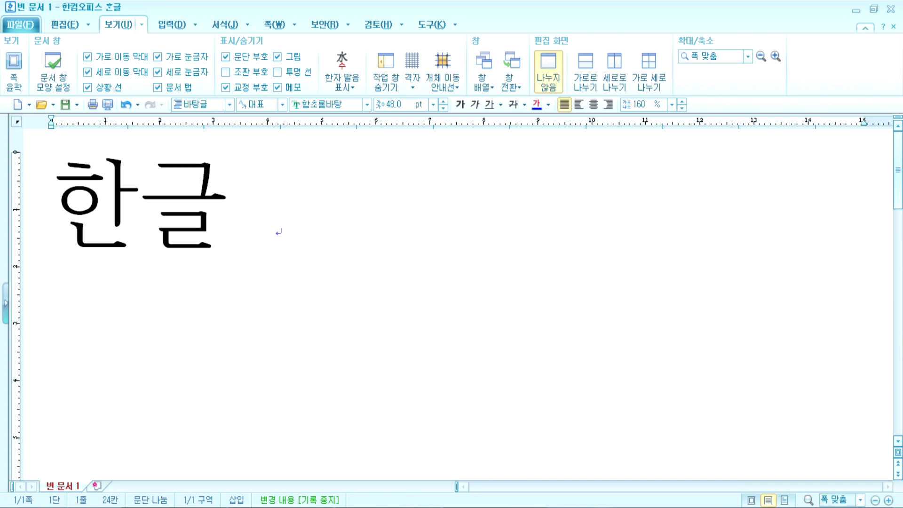
Enter the old-Hangul syllable ᄒᆞᆫ after 한글 by entering the vowel ㅏ twice between ㅎ and ㄴ
type("ㅎ")
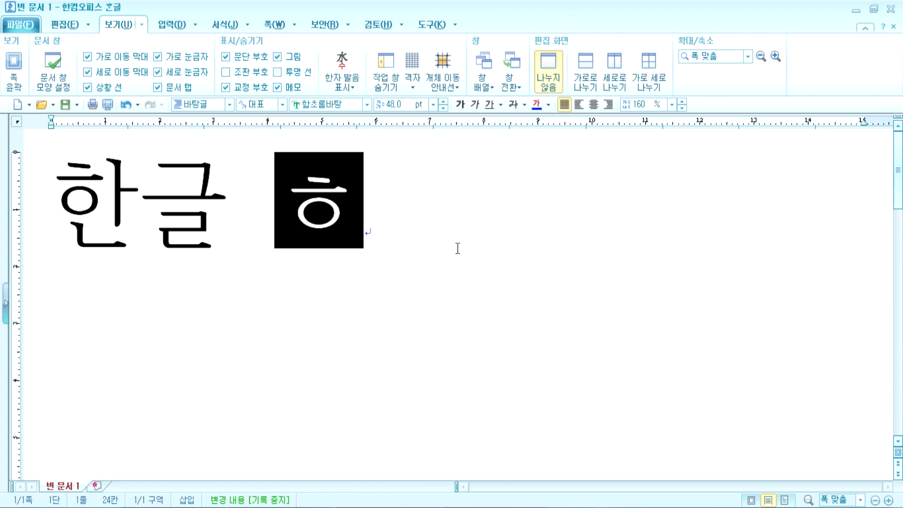
type("ㅏ")
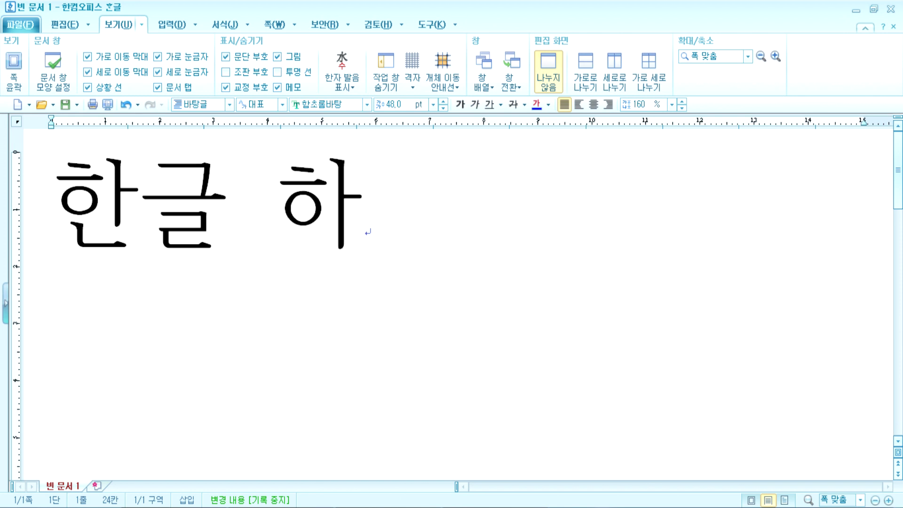
type("ㅏ")
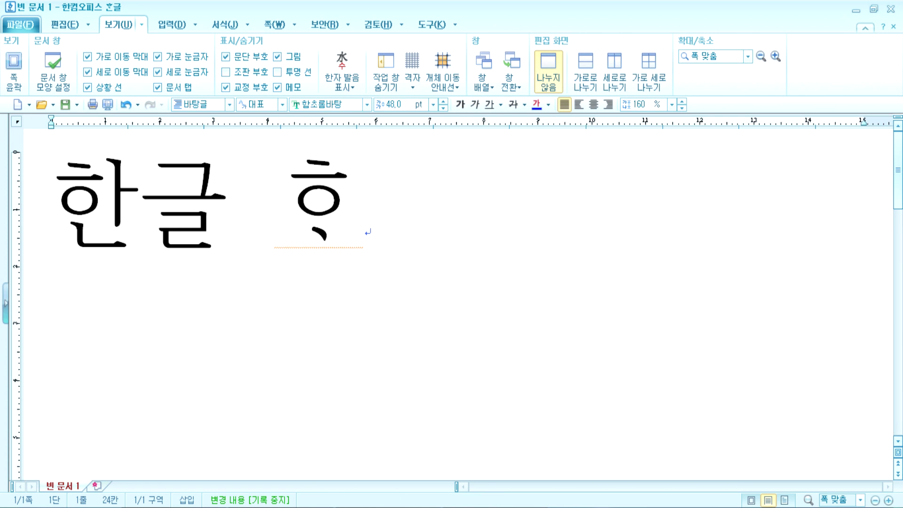
type("ㄴ")
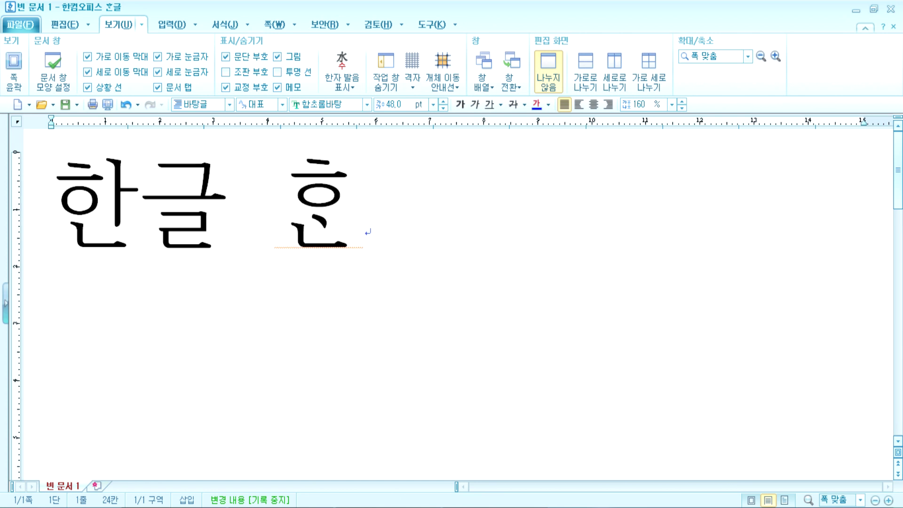
left_click(458, 247)
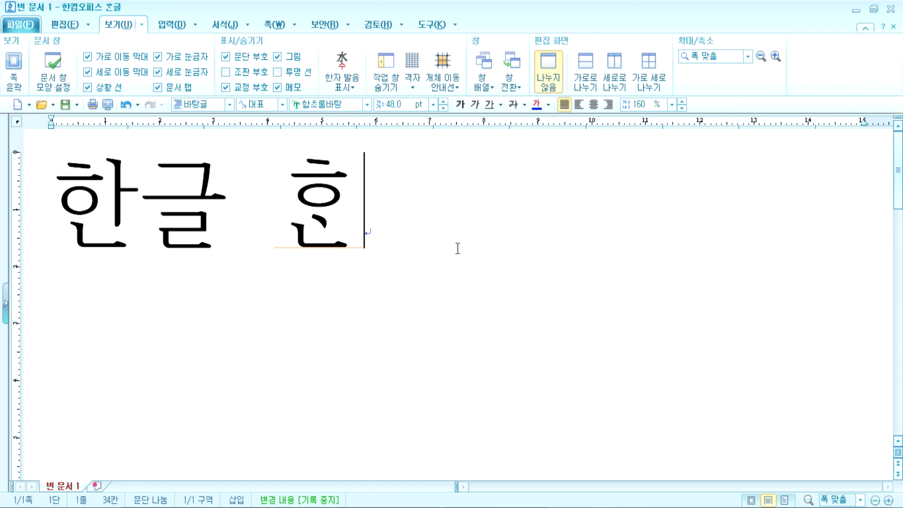
Try the old-Hangul syllables ᄂᆞ and ᄅᆞᆺ after ᄒᆞᆫ and delete them
type("ᄂᆞᄅᆞ")
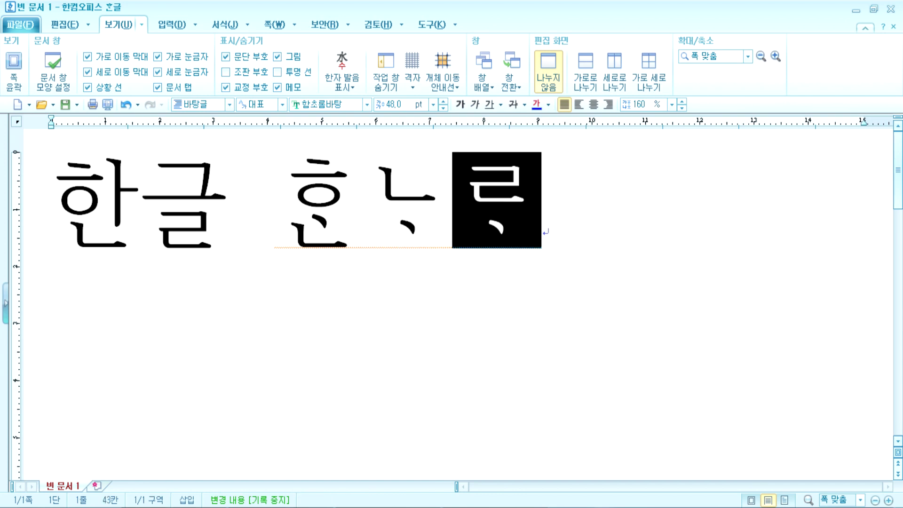
type("쇼")
key("BackSpace")
key("BackSpace")
key("BackSpace")
type("ᄅᆞᆺ")
key("Left")
key("Left")
key("End")
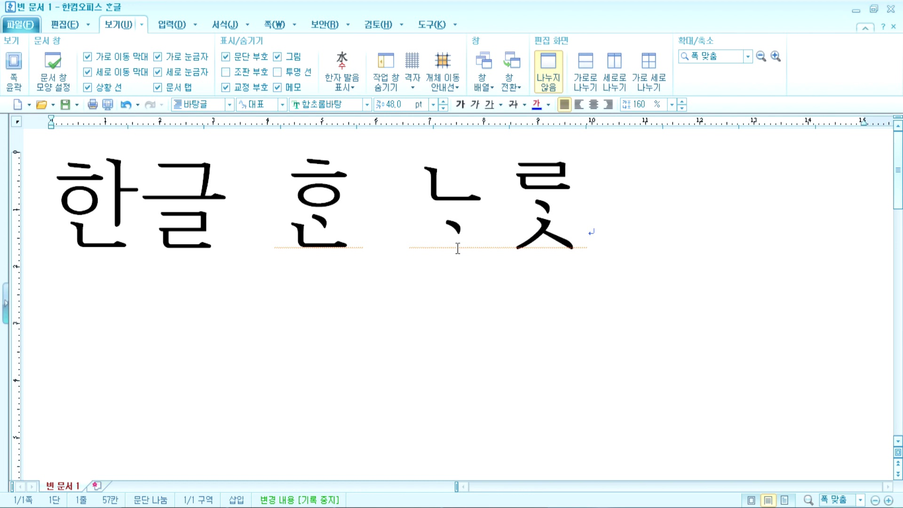
key("BackSpace")
key("BackSpace")
key("BackSpace")
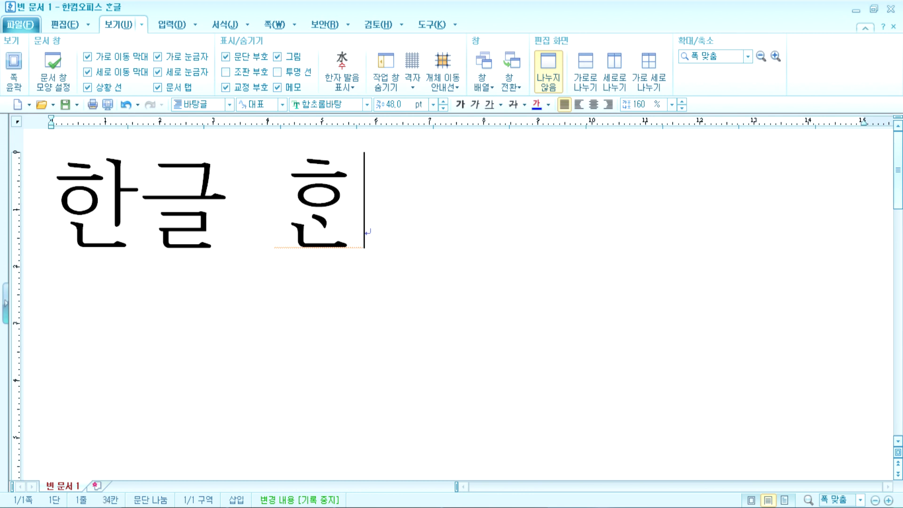
Enter a second ᄒᆞᆫ syllable and a separate old-Hangul vowel dot after it
type("하")
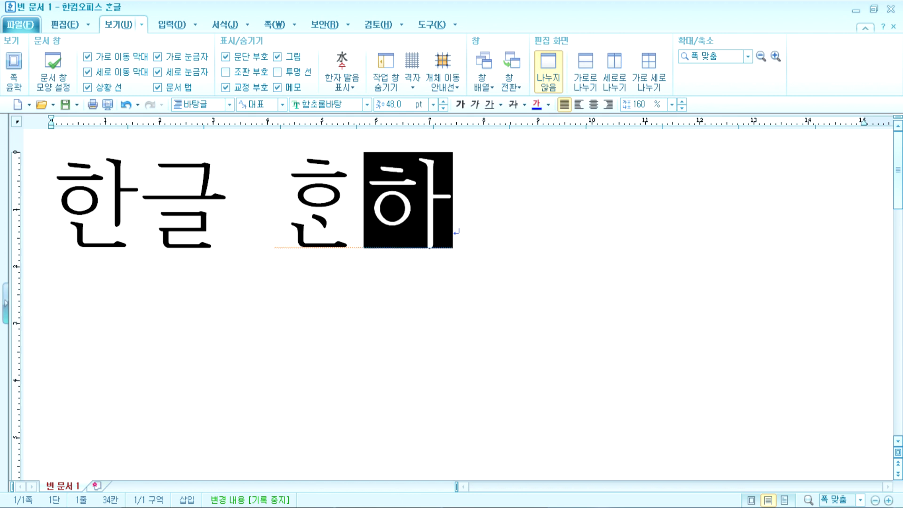
type("ㅏㄴ")
left_click(458, 249)
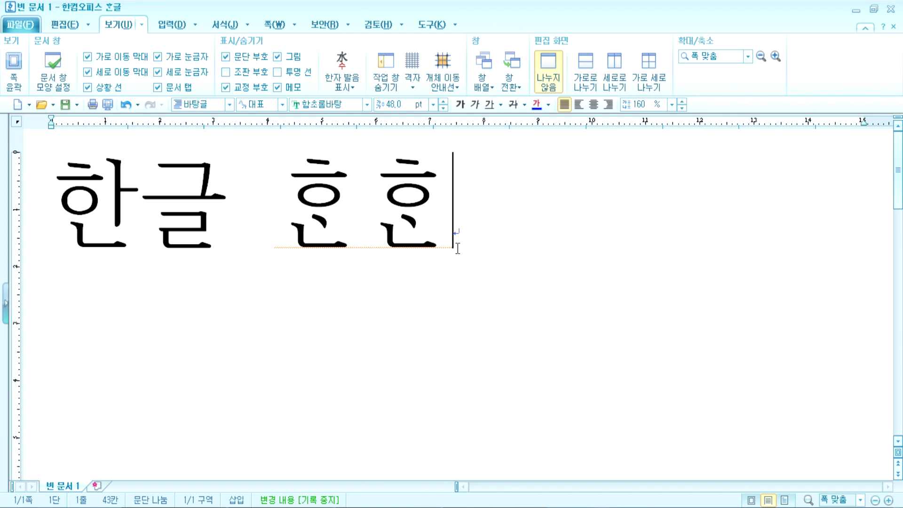
type("、")
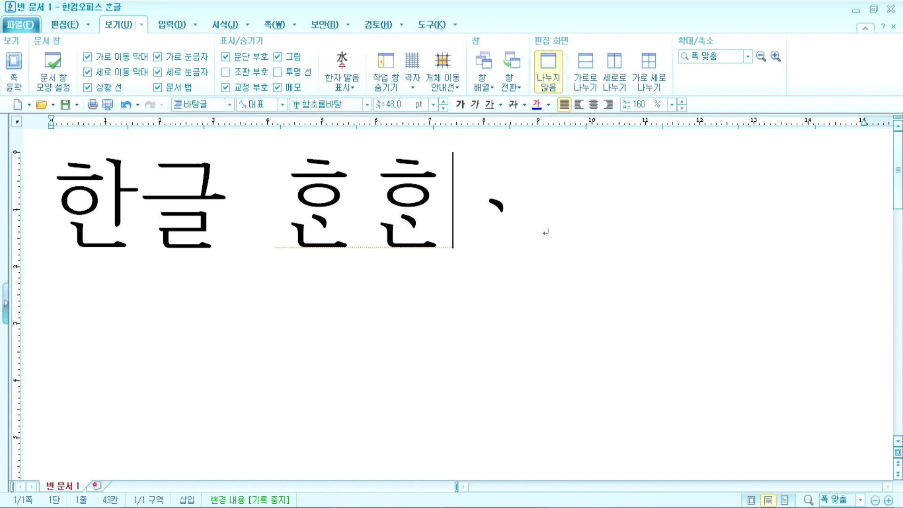
key("Right")
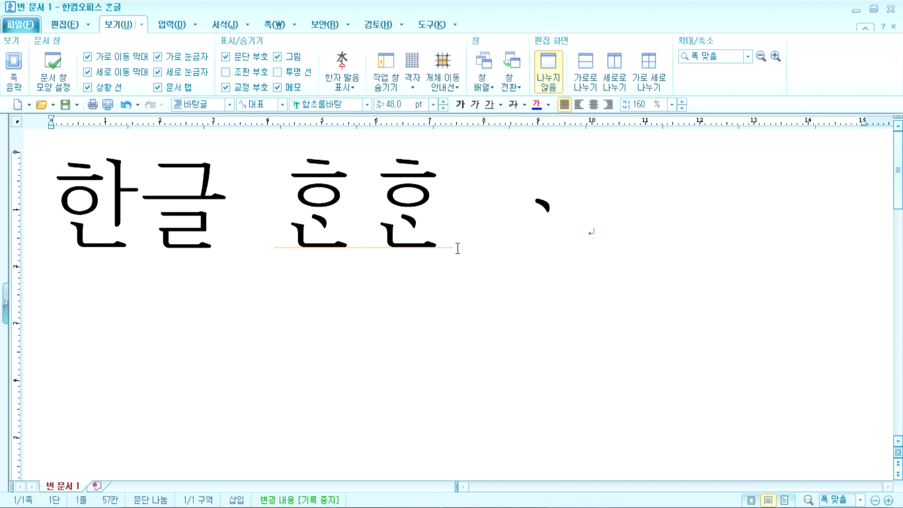
left_click(458, 248)
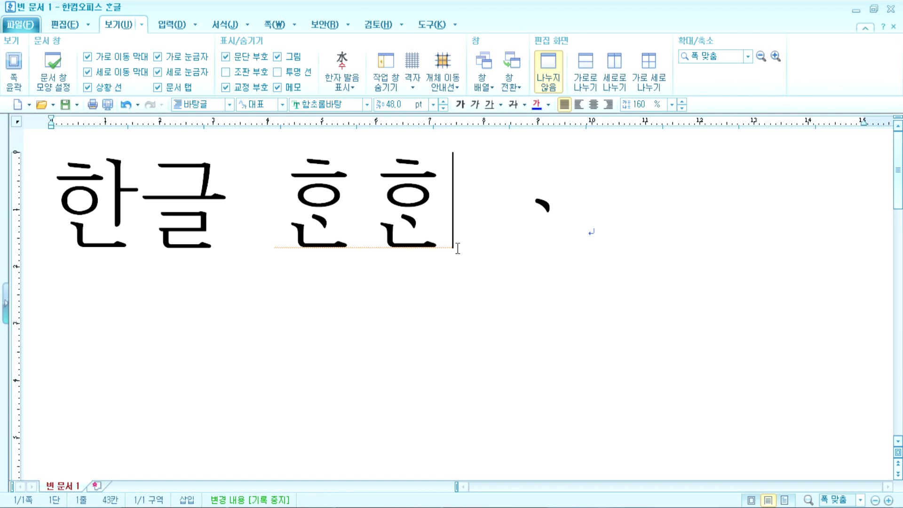
Replace the second ᄒᆞᆫ and the separate dot with 글, and start a new paragraph below
key("shift+Left")
left_click(457, 248)
key("Left")
key("shift+Right")
key("Left")
key("Left")
key("Right")
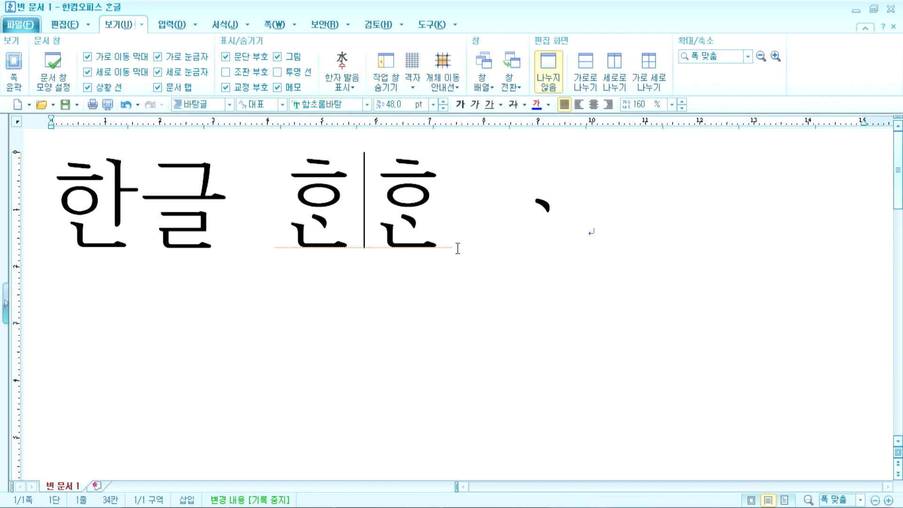
type("글")
key("Delete")
key("Delete")
key("Delete")
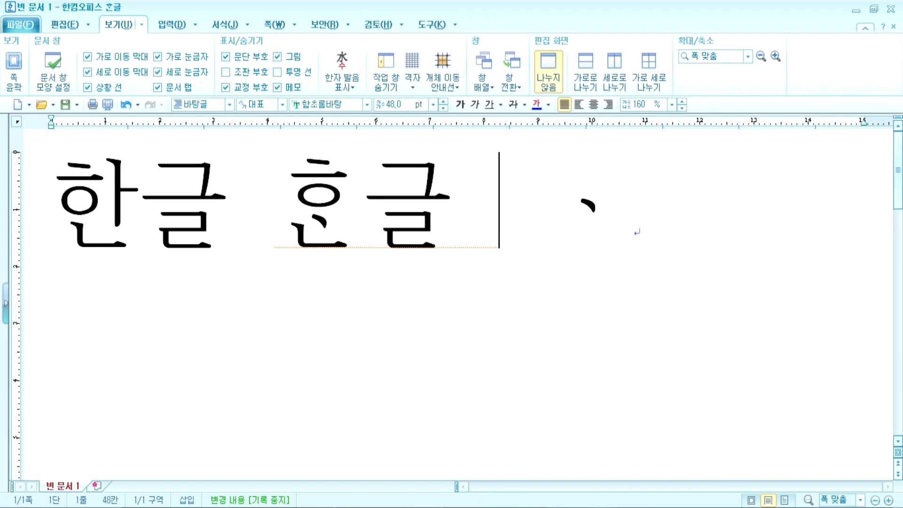
key("Return")
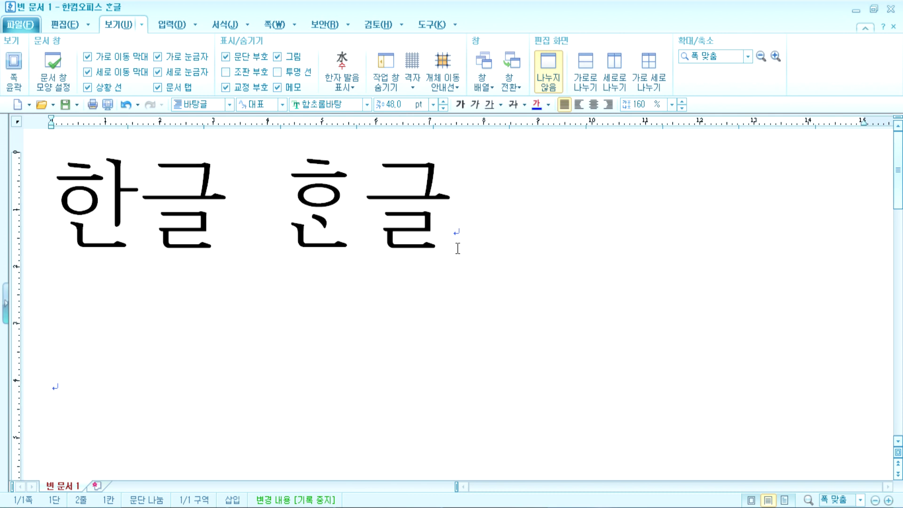
Place the insertion point between ᄒᆞᆫ and the last 글, and view the 파일 commands before returning to the 보기 commands
left_click_drag(59, 167, 402, 296)
left_click(334, 274)
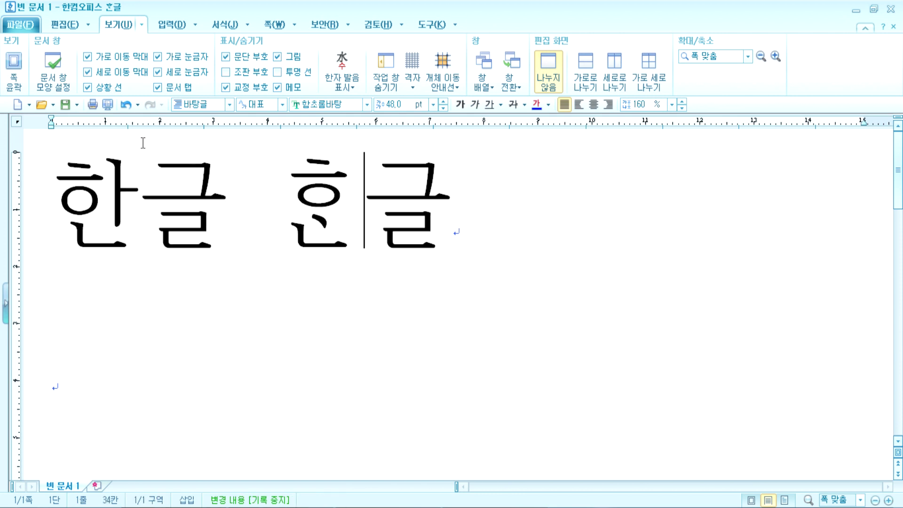
left_click(24, 27)
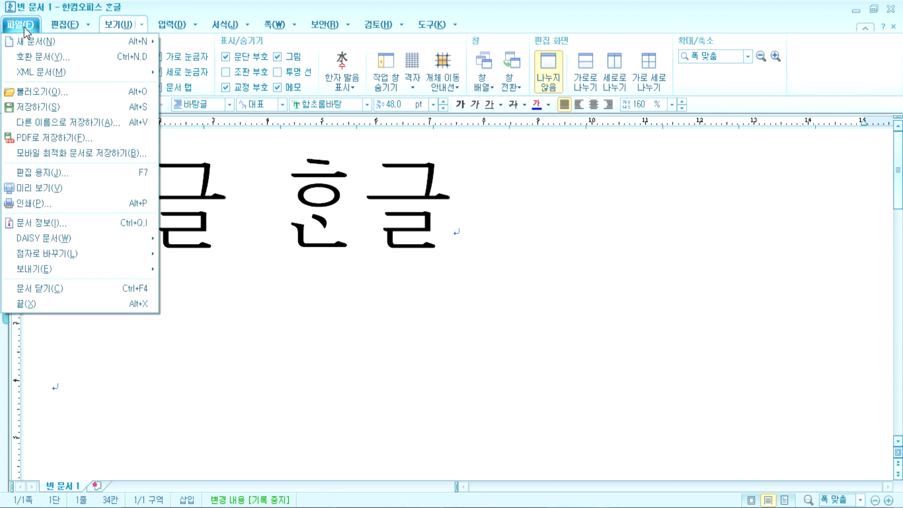
left_click(115, 26)
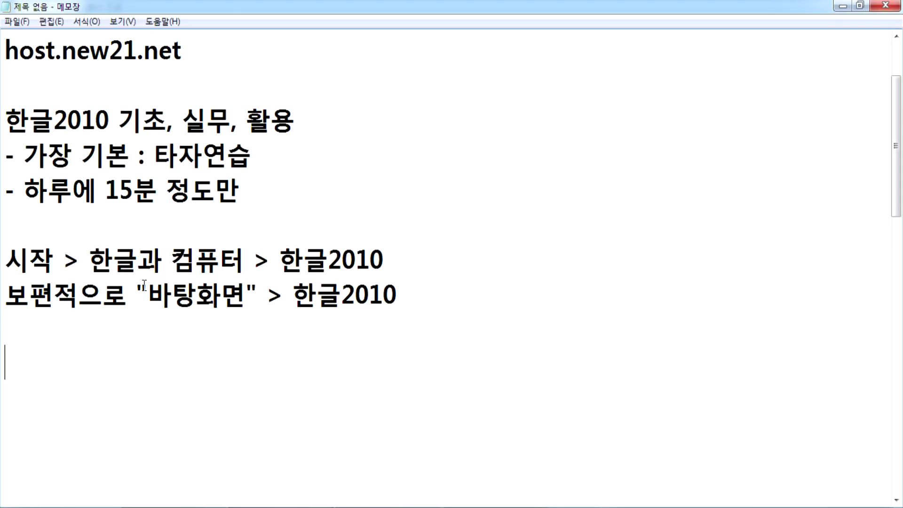
Switch to Notepad (메모장) and add the line "MS오피스 : 워드, 엑셀, 파워포인트" above 애국가
scroll(144, 284, "down", 3)
scroll(143, 258, "up", 1)
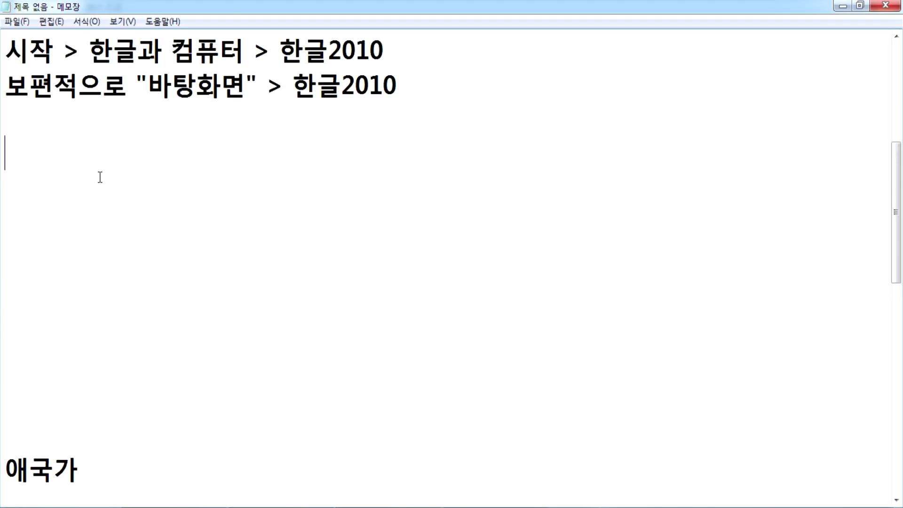
type("MS오피스 : ")
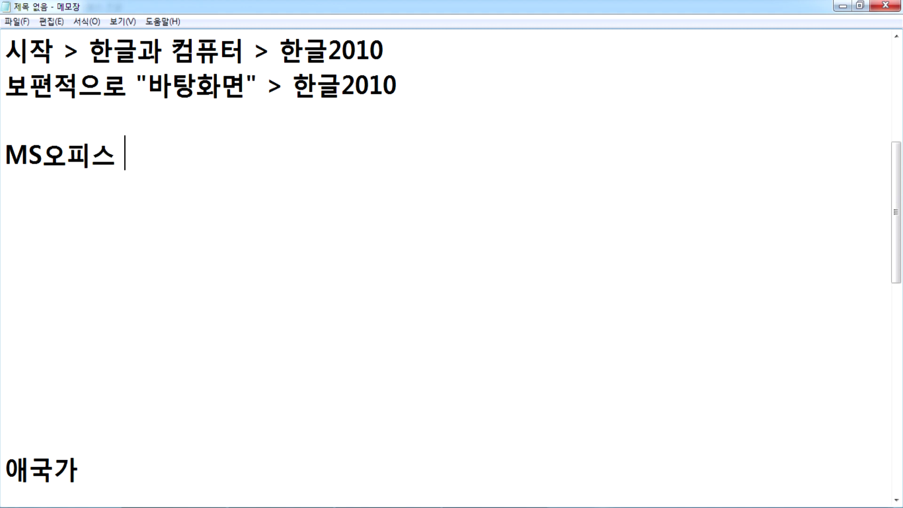
type("워드")
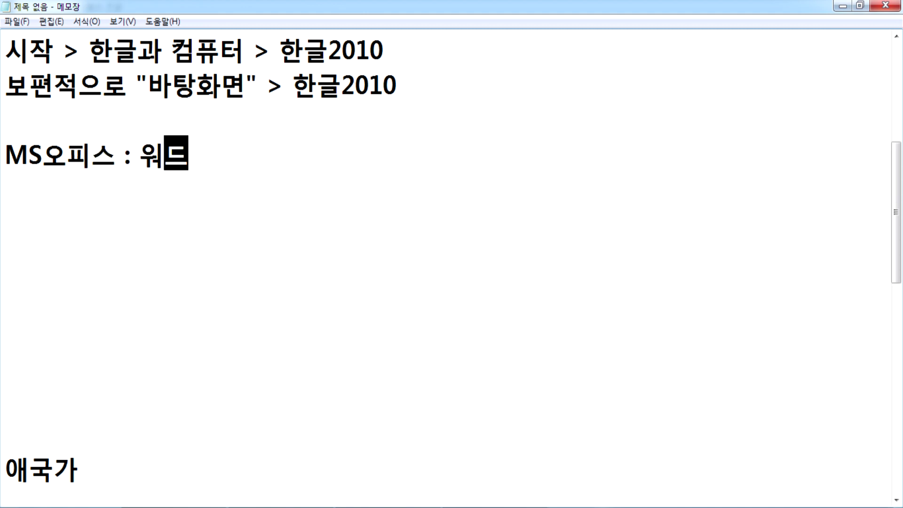
type(", 엑셀, 파워포인ㅌ")
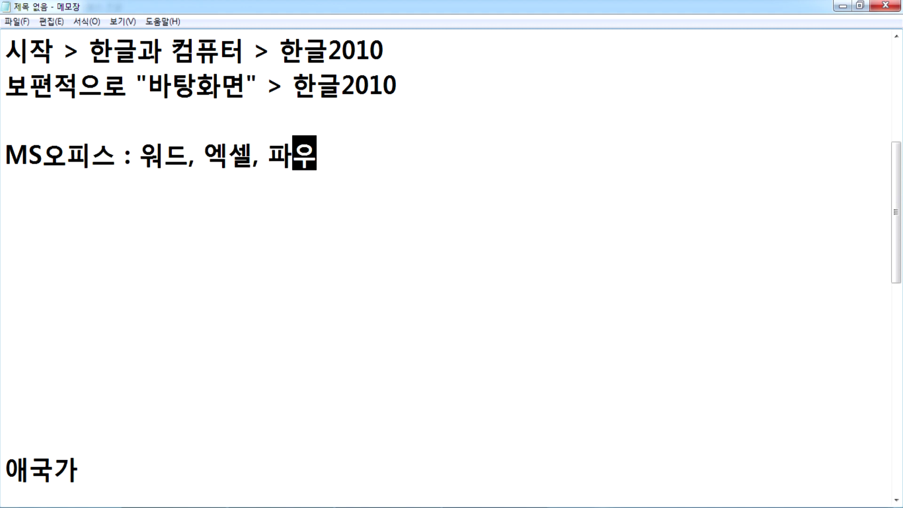
type("ㅡ,")
key("BackSpace")
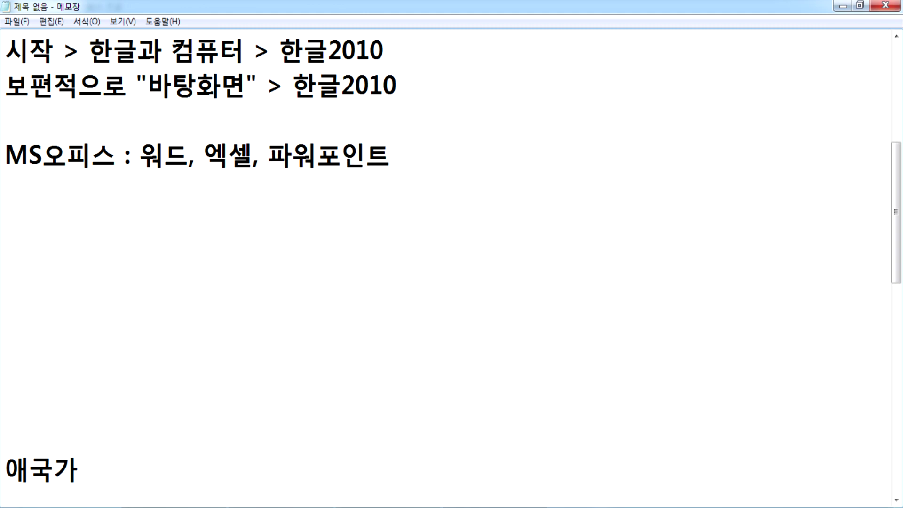
Add the line "한컴오피스 : 한글, 한셀, 한쇼" below the MS오피스 line
key("Return")
type("gks")
key("BackSpace")
key("BackSpace")
key("BackSpace")
key("Hangul")
type("한컴오피스 : 한글, 하ㄴ셀, 한쇼")
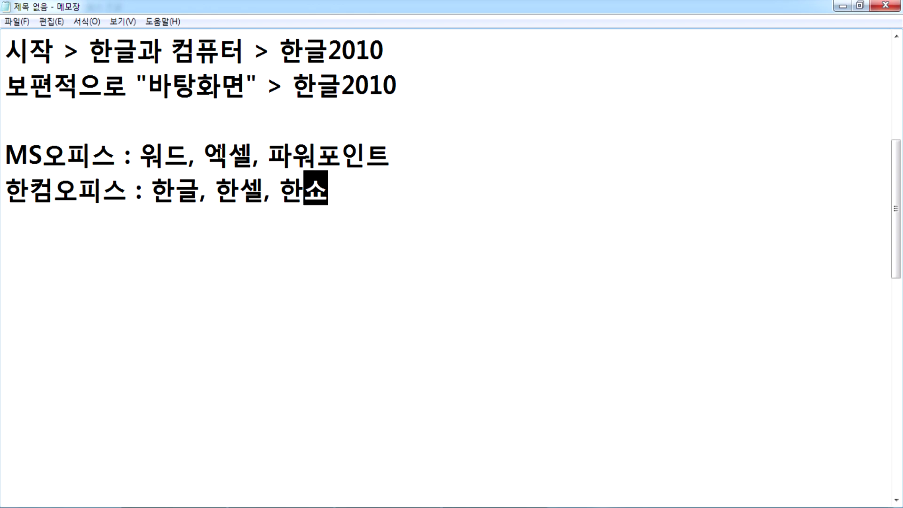
Highlight 한쇼 in the 한컴오피스 line and add an empty line below it
left_click(241, 197)
left_click_drag(284, 198, 333, 196)
left_click(322, 162)
left_click(345, 202)
key("Return")
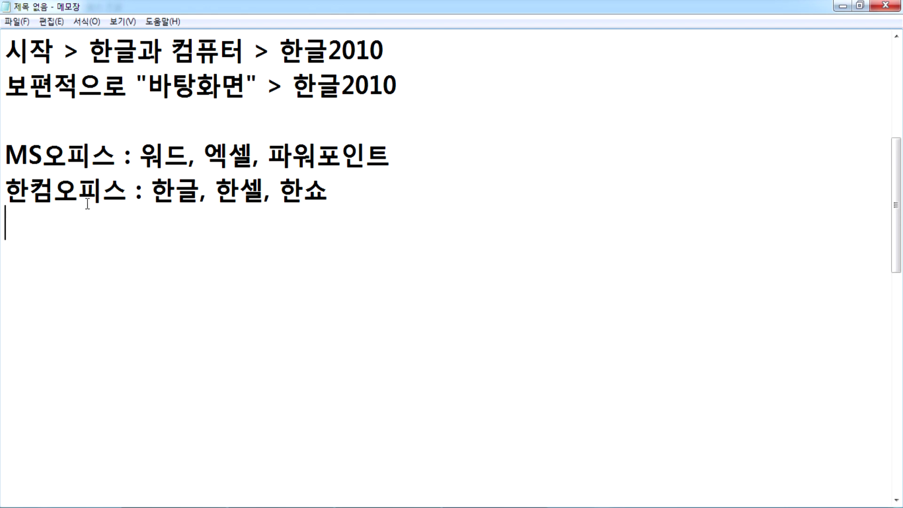
Highlight 한글 in the 한컴오피스 line and switch back to the Hancom Hangul document
left_click_drag(142, 188, 193, 192)
left_click(196, 197)
left_click(230, 266)
left_click(494, 506)
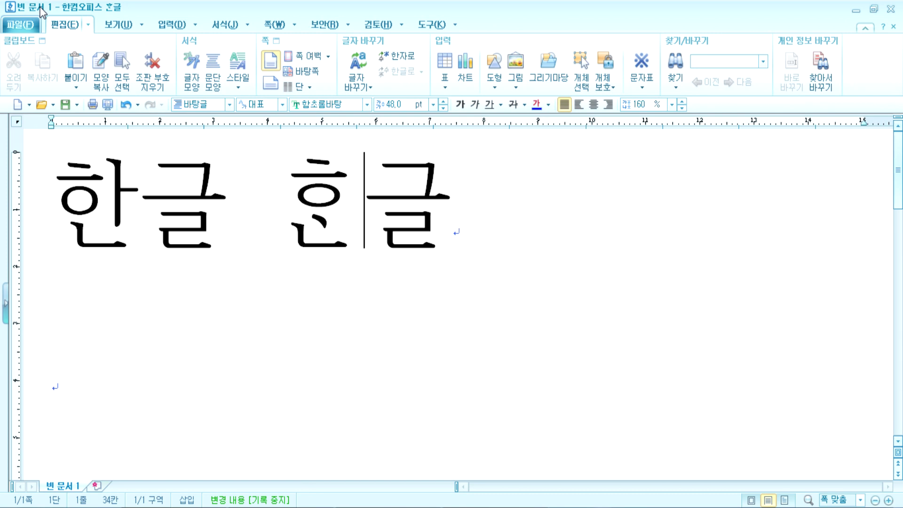
Look through the 편집, 보기, 입력, 서식, 쪽, 보안 and 검토 command sets
left_click(10, 24)
left_click(87, 26)
left_click(140, 26)
left_click(170, 24)
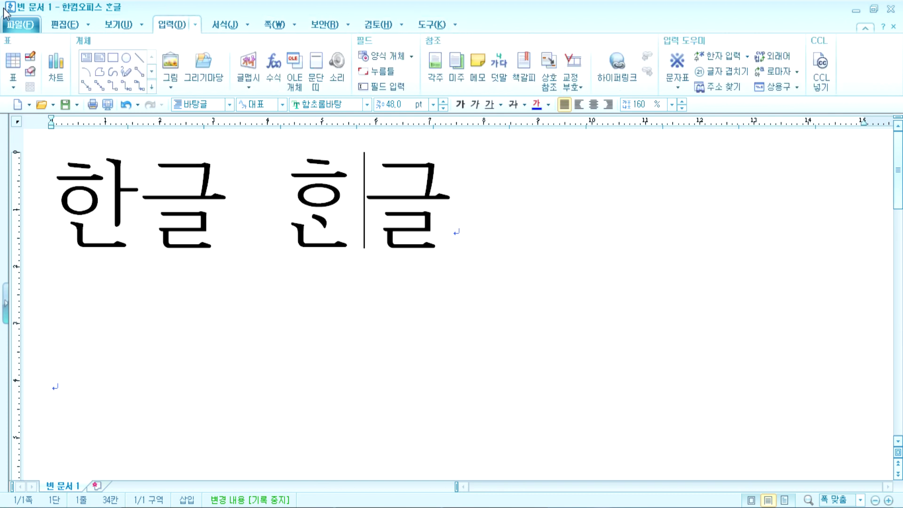
left_click(60, 26)
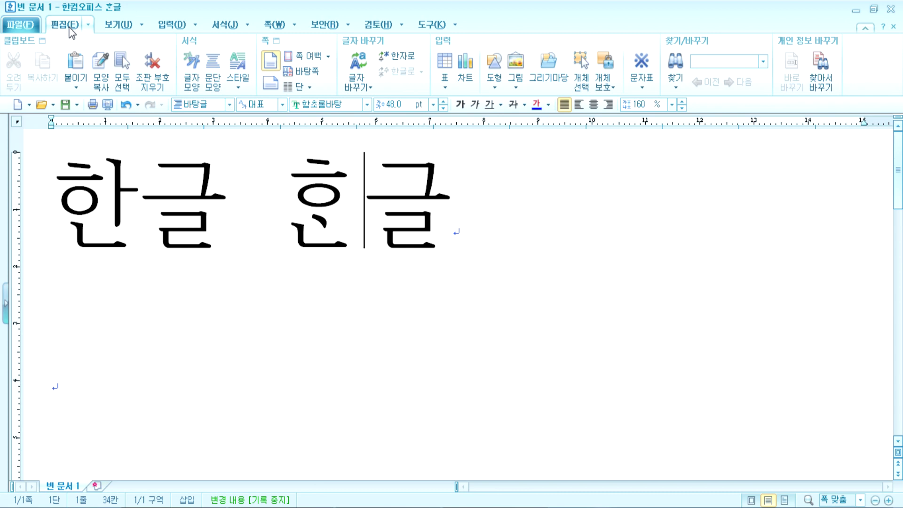
left_click(414, 27)
left_click(384, 26)
left_click(322, 25)
left_click(275, 25)
left_click(210, 28)
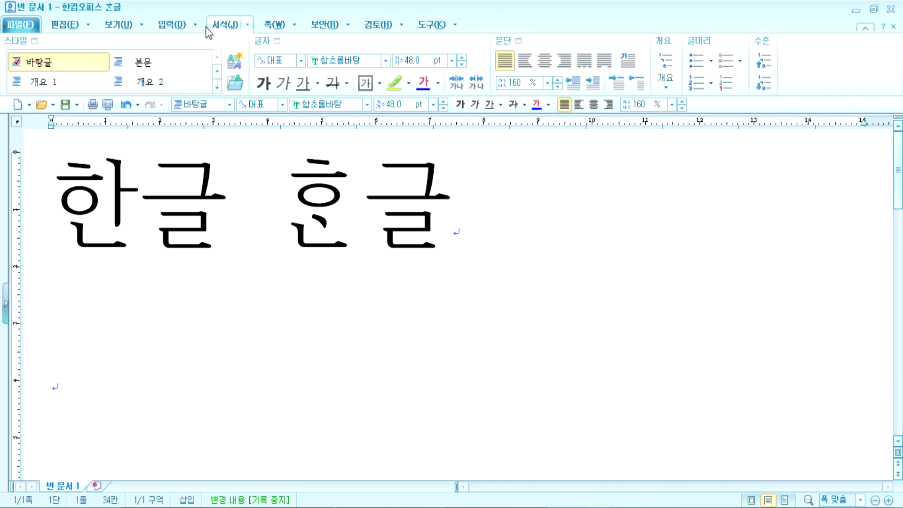
left_click(166, 26)
left_click(131, 26)
left_click(63, 25)
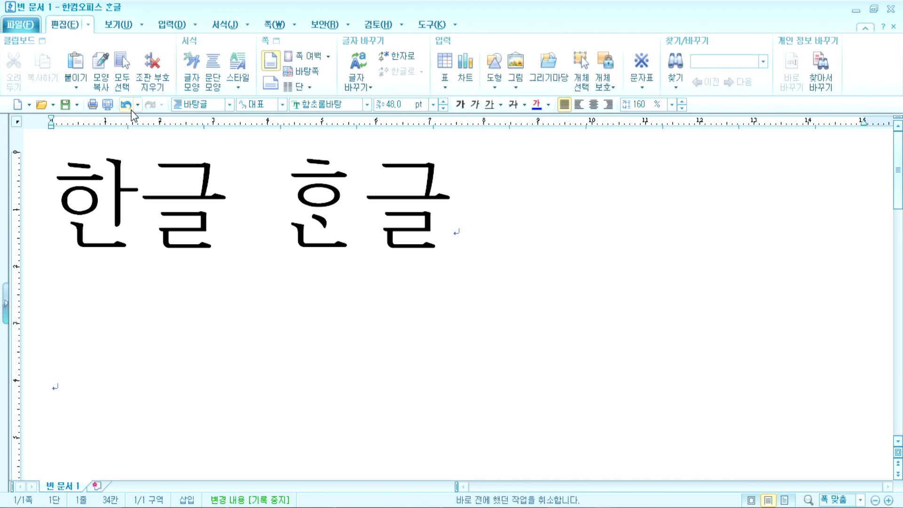
left_click(173, 24)
left_click(335, 18)
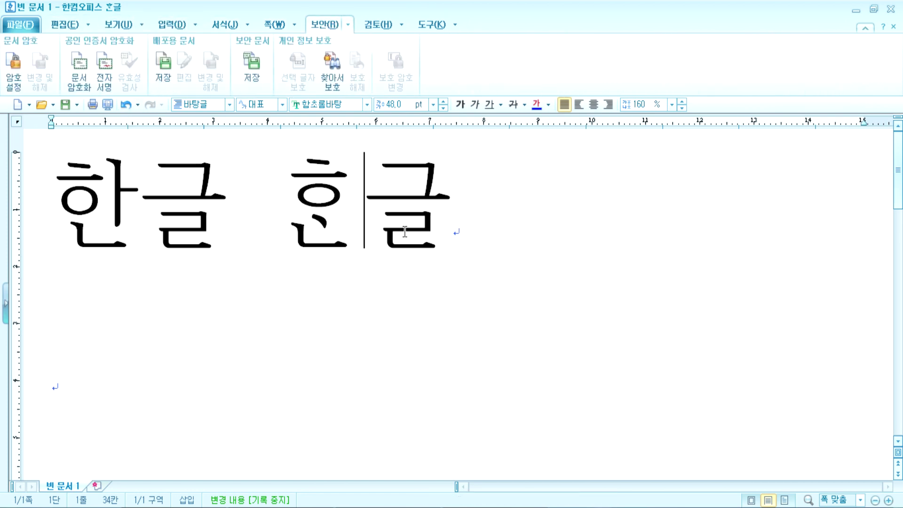
Place the text cursor on the empty second line and compare the 편집 and 보기 command sets
left_click(177, 343)
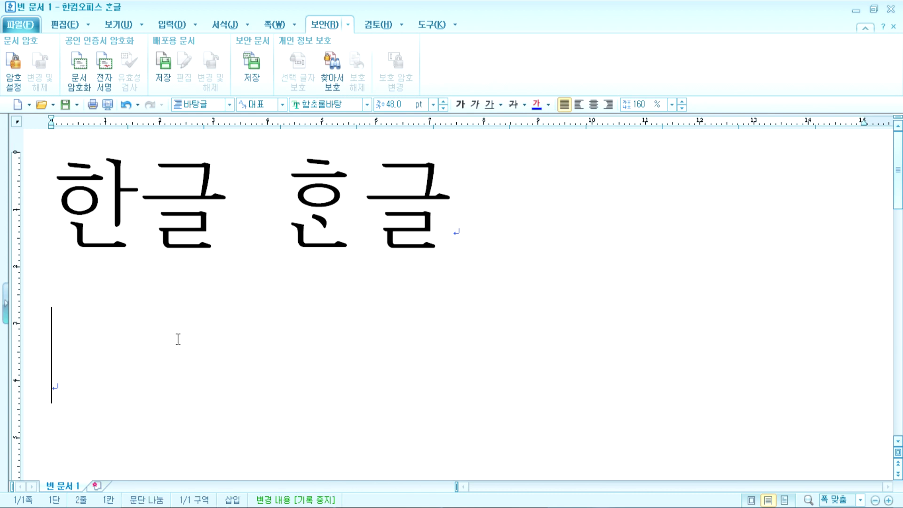
left_click(58, 26)
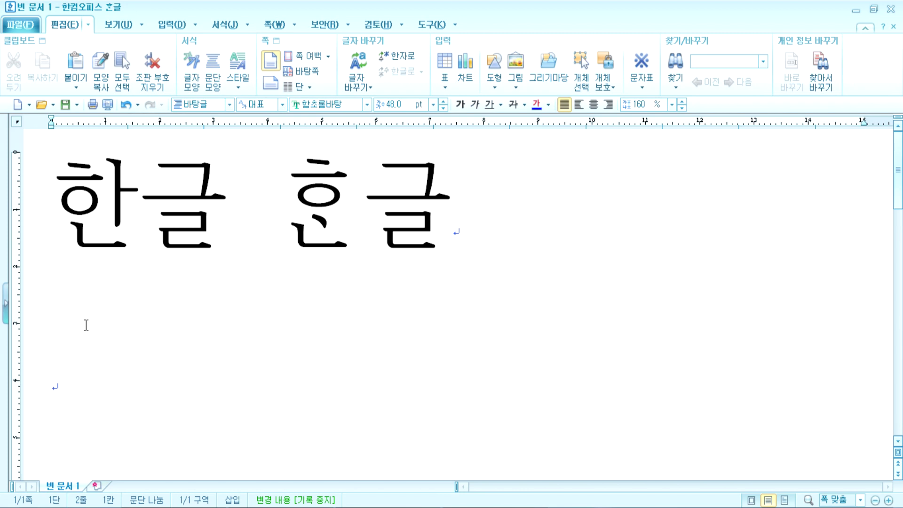
left_click(117, 27)
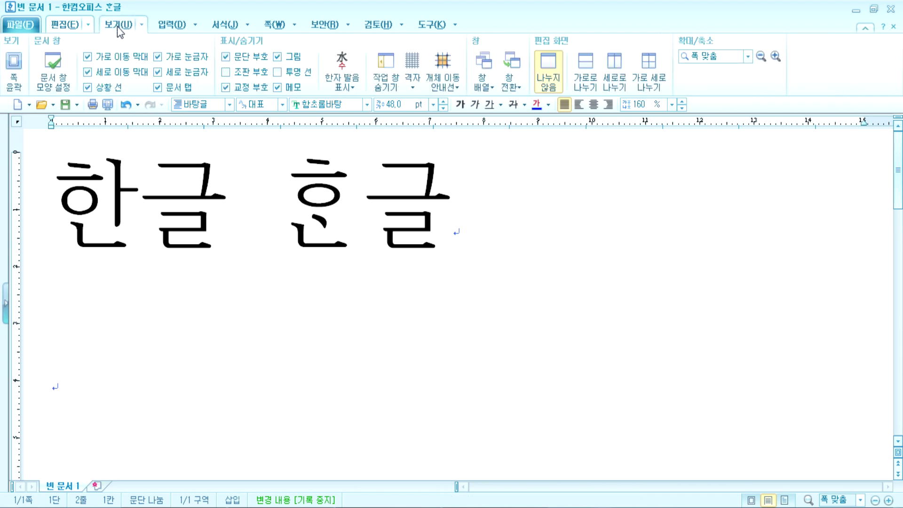
left_click(66, 28)
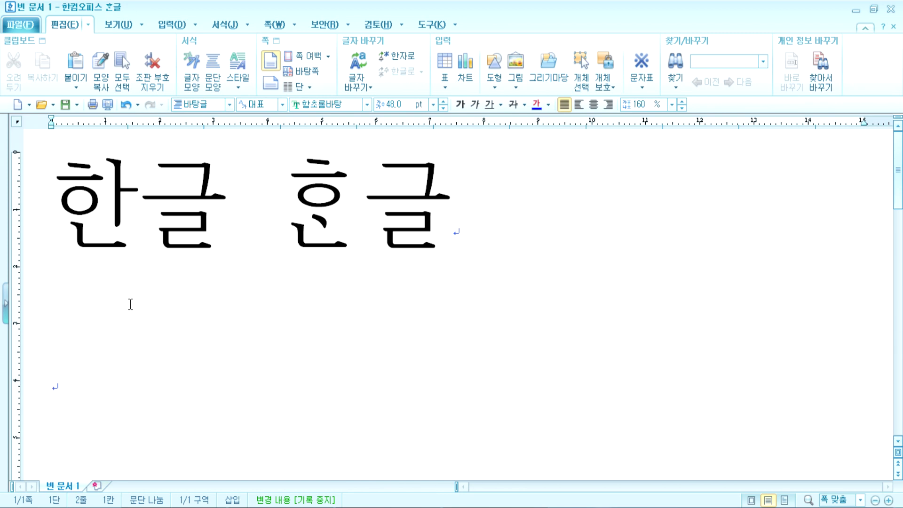
Switch to Notepad (메모장) and highlight the program list of the MS오피스 line, followed by that of the 한컴오피스 line
key("alt+Tab")
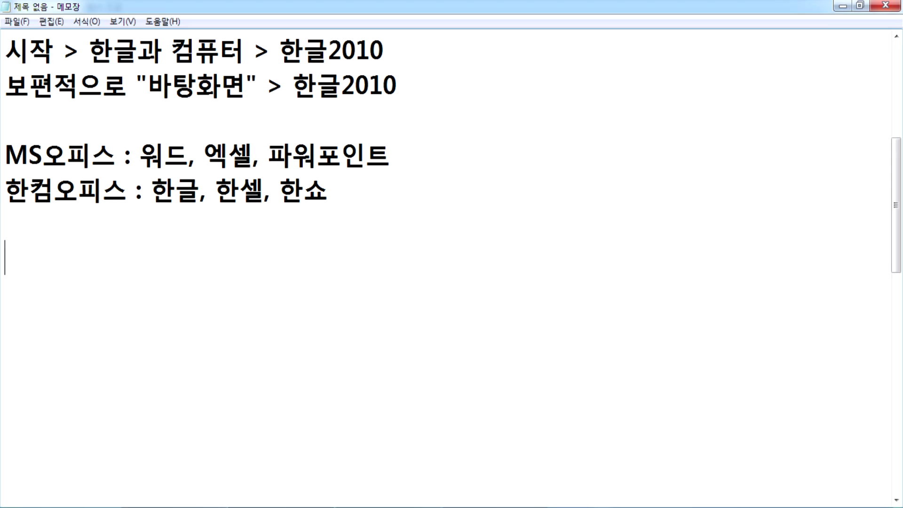
left_click_drag(141, 155, 233, 155)
left_click_drag(393, 151, 140, 155)
left_click(149, 158)
left_click_drag(151, 190, 328, 194)
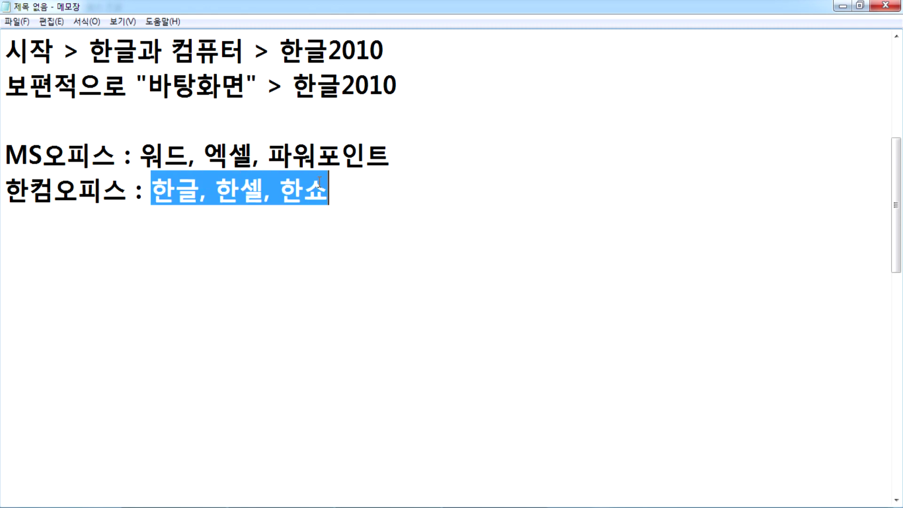
Highlight 한셀 and 한쇼 in turn in the 한컴오피스 line, ending with the text cursor below it
left_click(328, 212)
left_click(219, 190)
double_click(221, 190)
left_click_drag(281, 191, 328, 193)
left_click(332, 224)
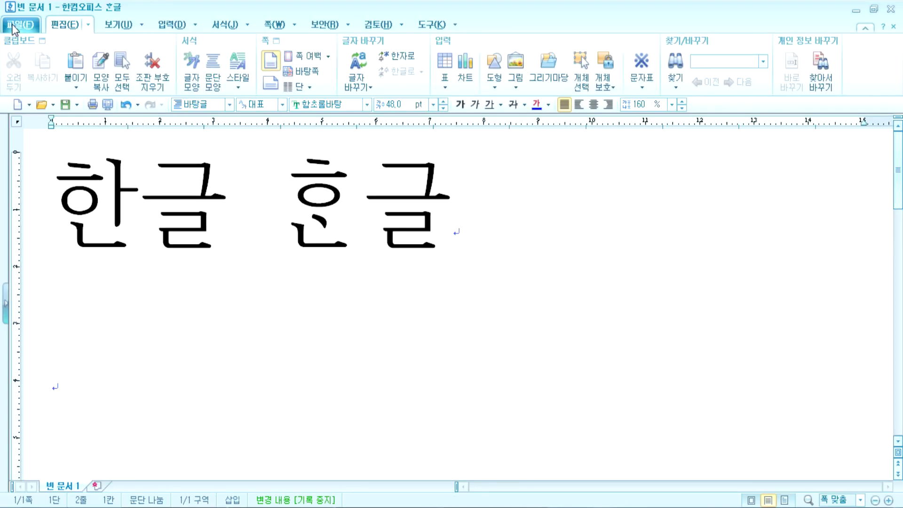
In the Hancom Hangul document, look over the file commands from 새 문서 onward and open the 편집 용지 settings
left_click(13, 25)
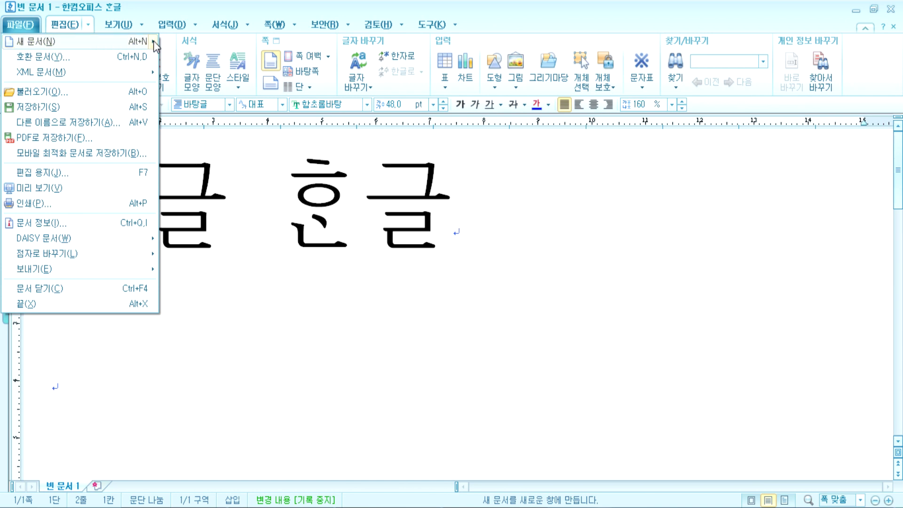
mouse_move(154, 42)
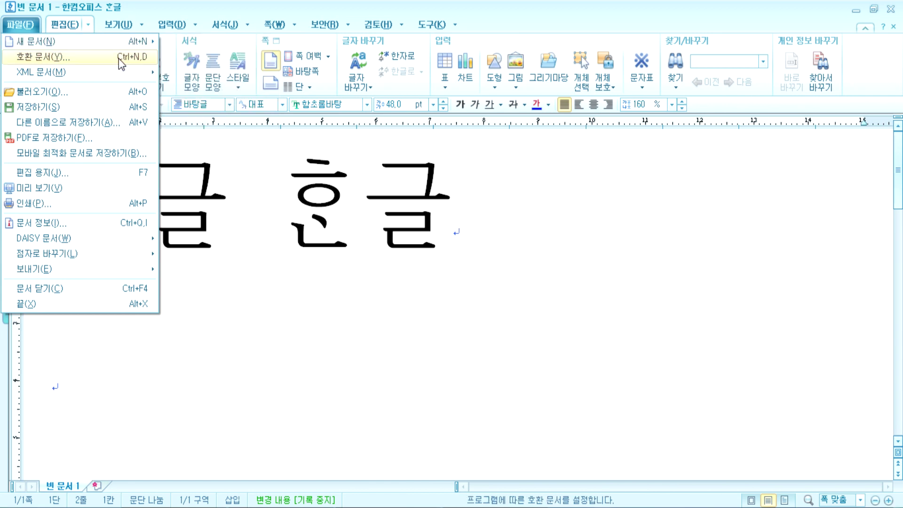
mouse_move(118, 73)
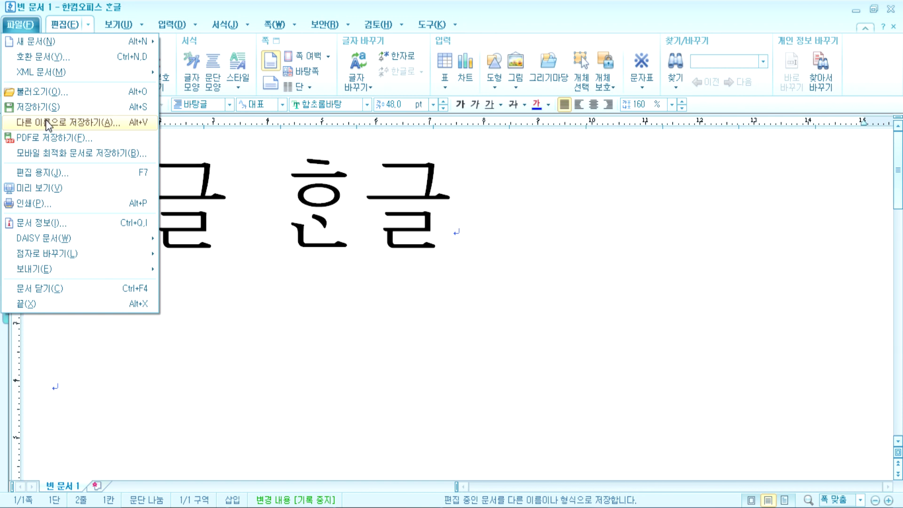
left_click(53, 181)
left_click_drag(406, 70, 391, 35)
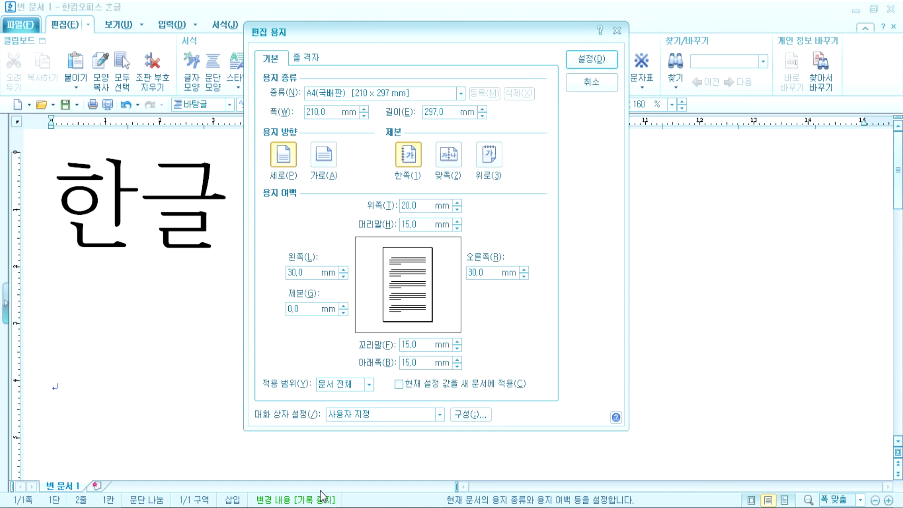
Switch to Notepad (메모장) and add the line "ESCape(이스케이프) : 탈출" below the office comparison
key("alt+Tab")
key("Return")
key("Return")
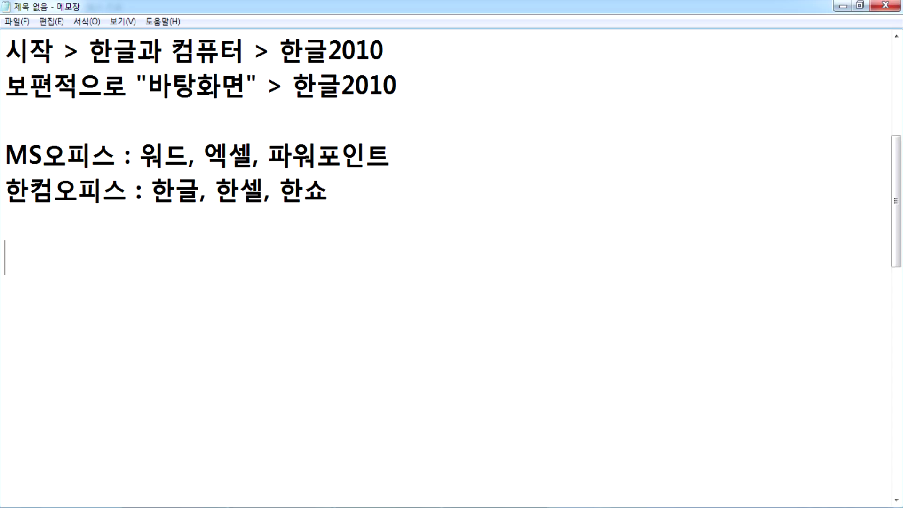
type("W#")
key("BackSpace")
key("BackSpace")
type("ESCa")
key("BackSpace")
type("ape(이스케이프) ;")
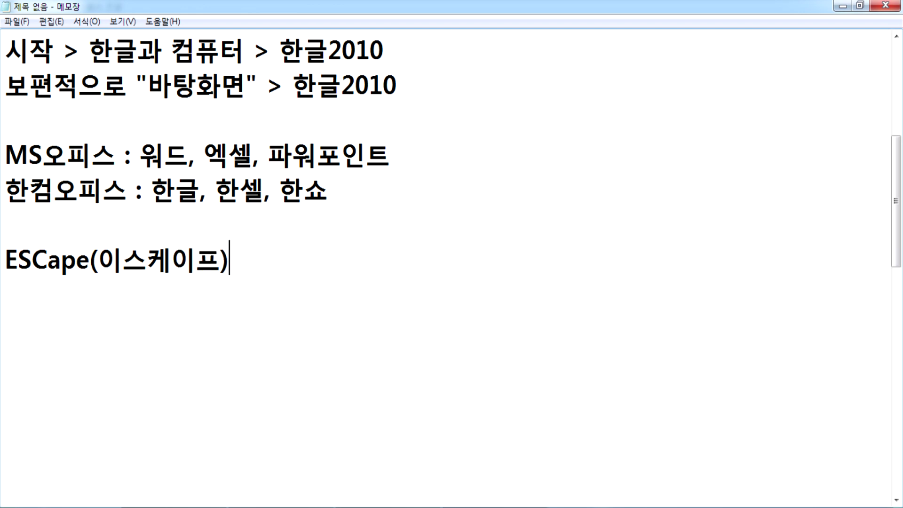
key("BackSpace")
key("BackSpace")
type(": 탈출")
key("Return")
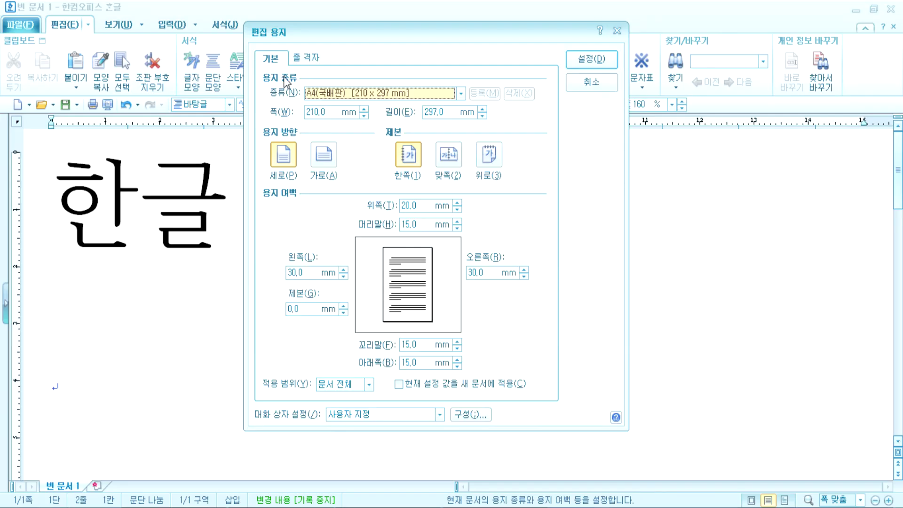
Back in Hancom Hangul, dismiss the 편집 용지 settings, then open the 불러오기 dialog and cancel it
left_click_drag(312, 35, 333, 23)
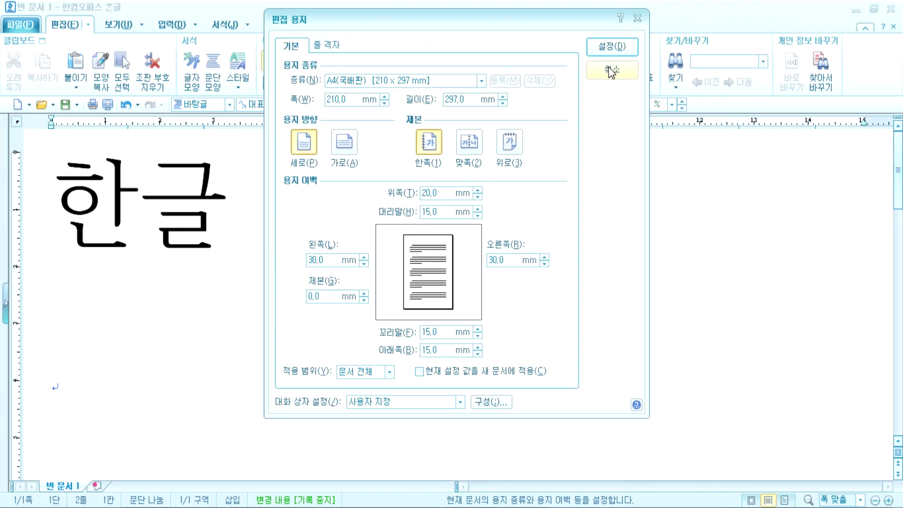
key("Escape")
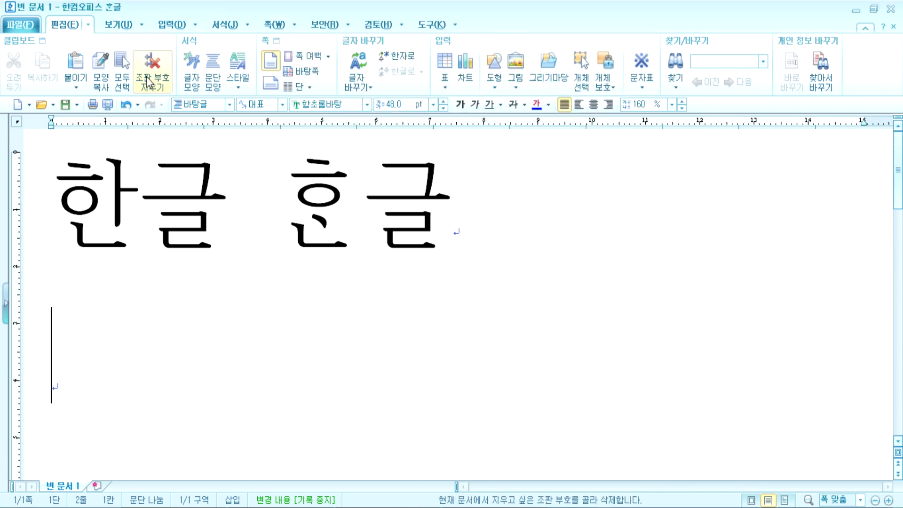
left_click(36, 111)
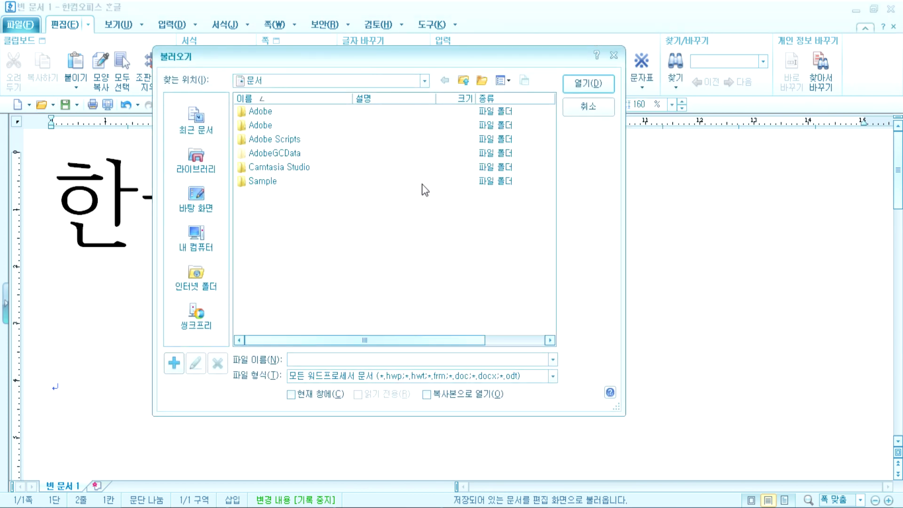
key("Escape")
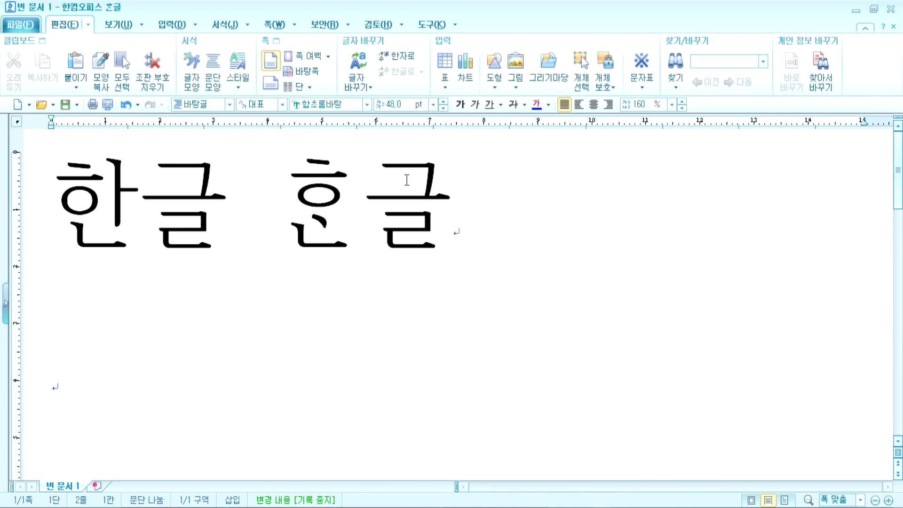
Start quitting the program and back out at the save prompt, then start saving the document and cancel
left_click(18, 23)
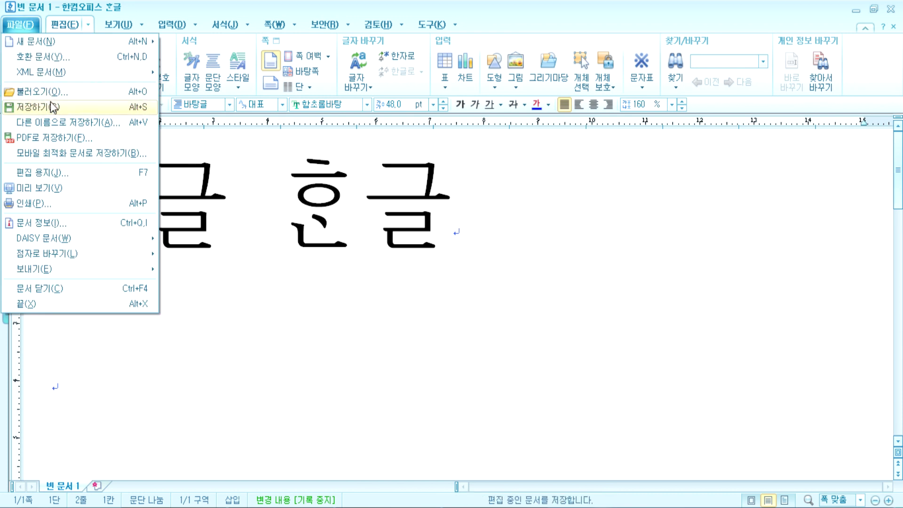
left_click(70, 302)
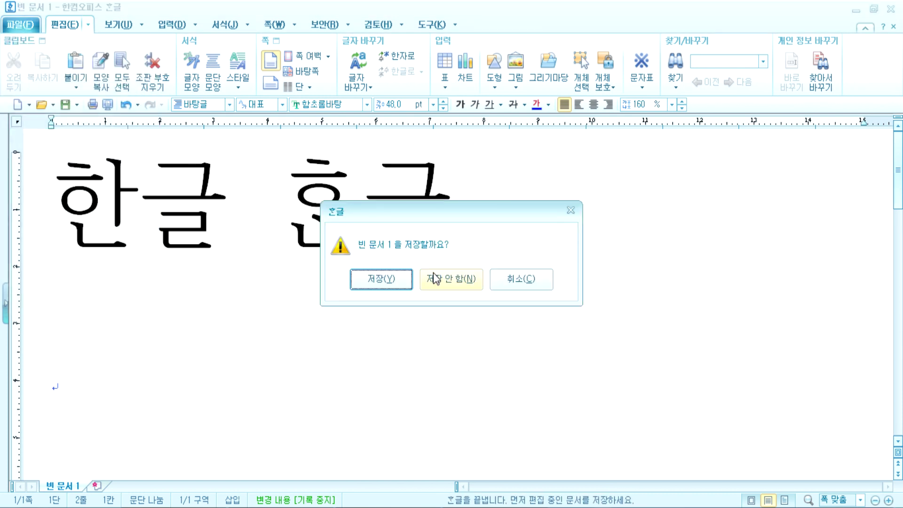
left_click(434, 279)
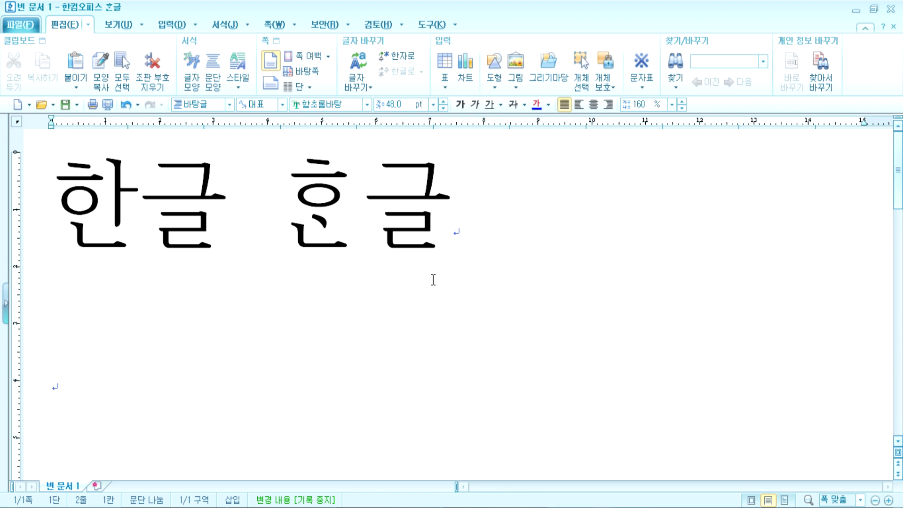
left_click(20, 24)
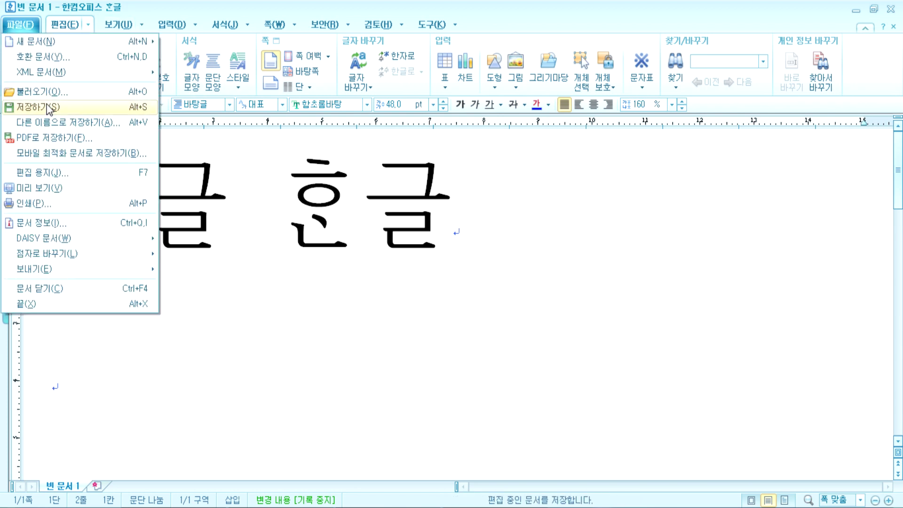
left_click(49, 108)
key("Escape")
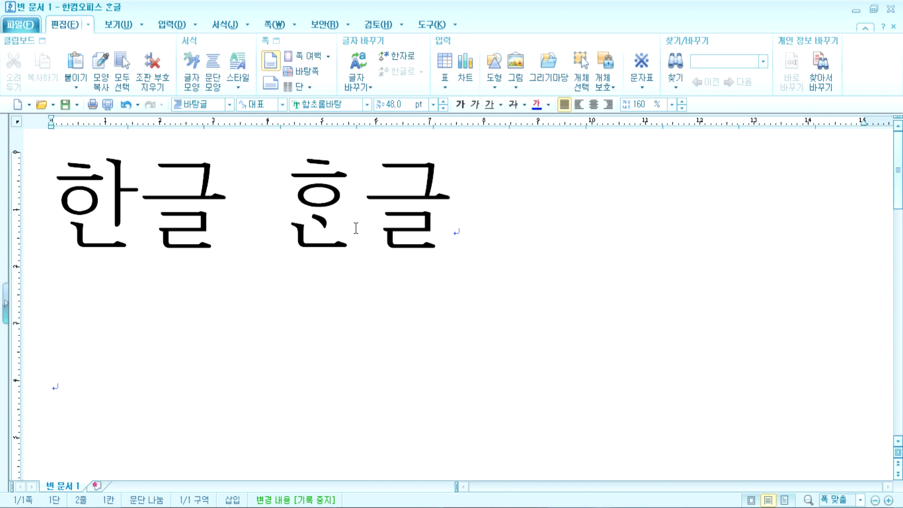
Convert the document with the two large 한글 words into a Braille document (점자 문서로 바꾸기)
left_click(28, 27)
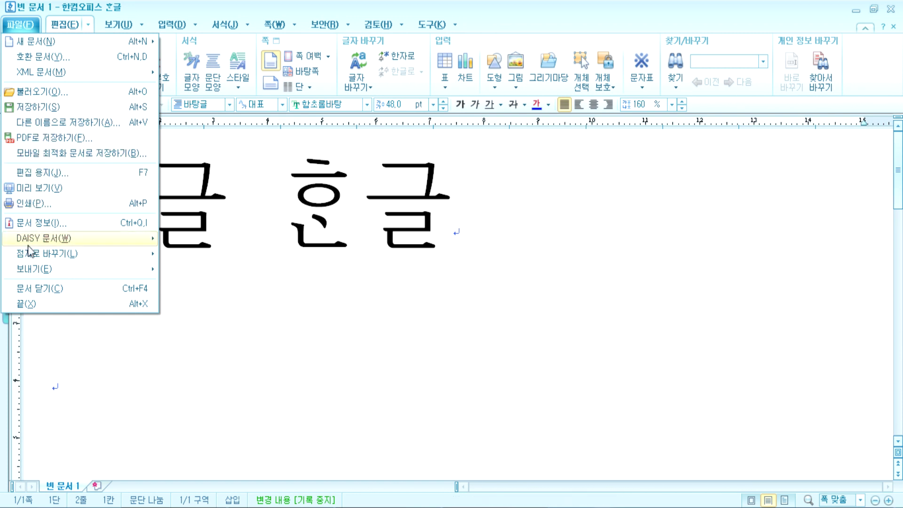
mouse_move(29, 257)
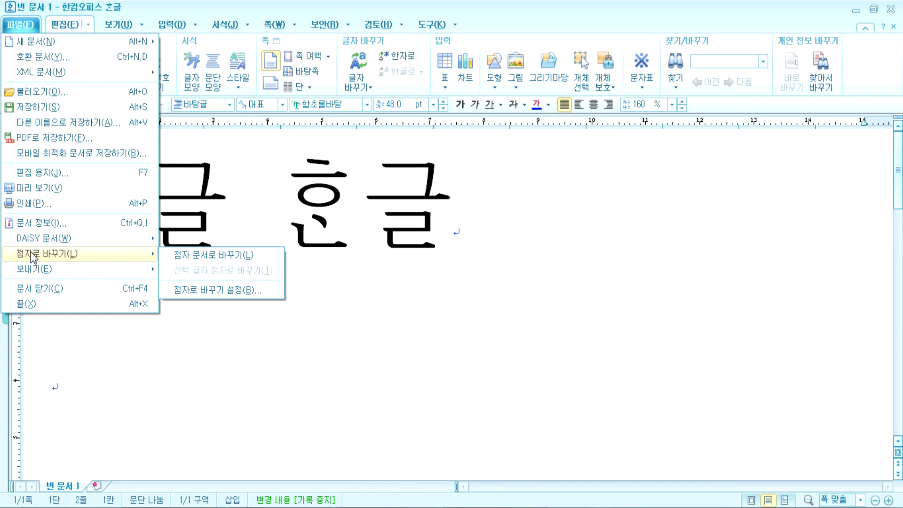
left_click(264, 278)
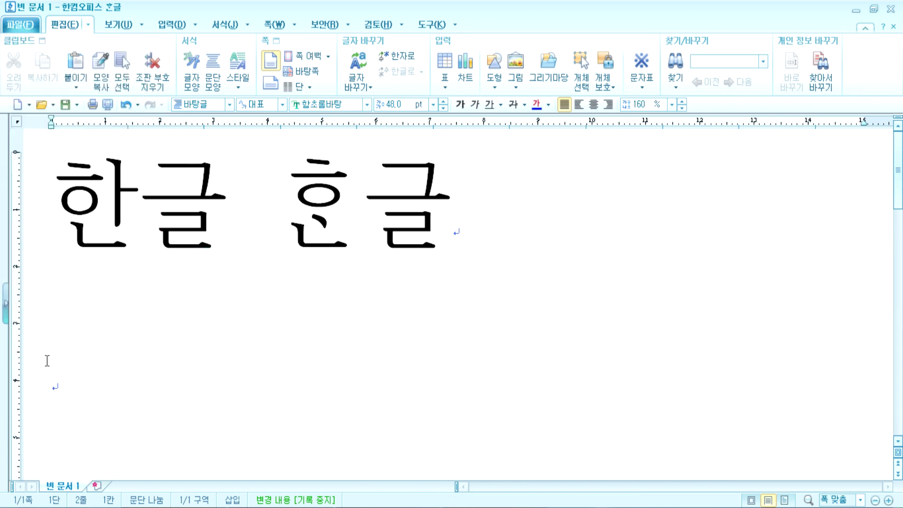
left_click_drag(64, 367, 42, 174)
left_click(55, 380)
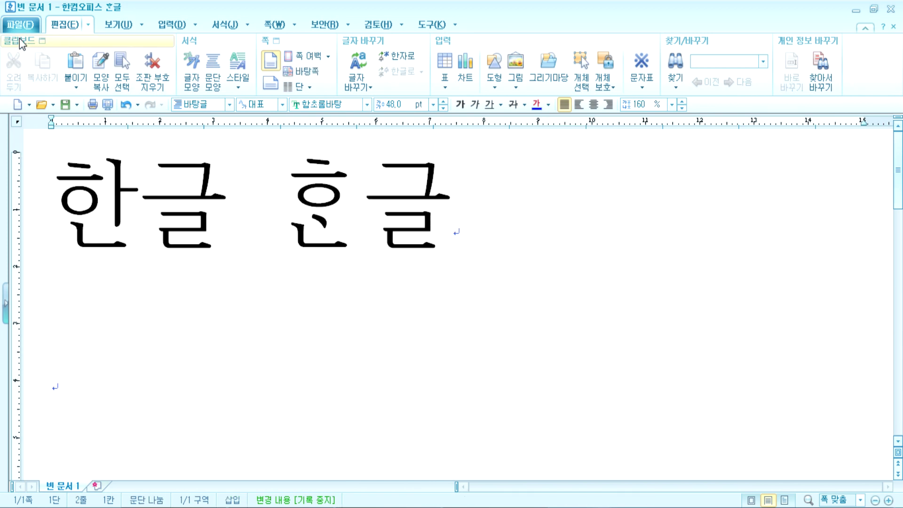
left_click(19, 24)
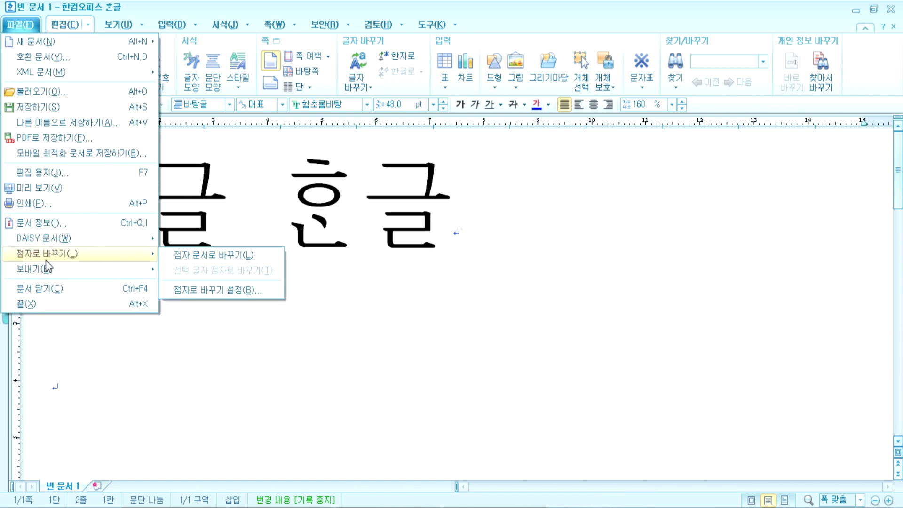
left_click(197, 260)
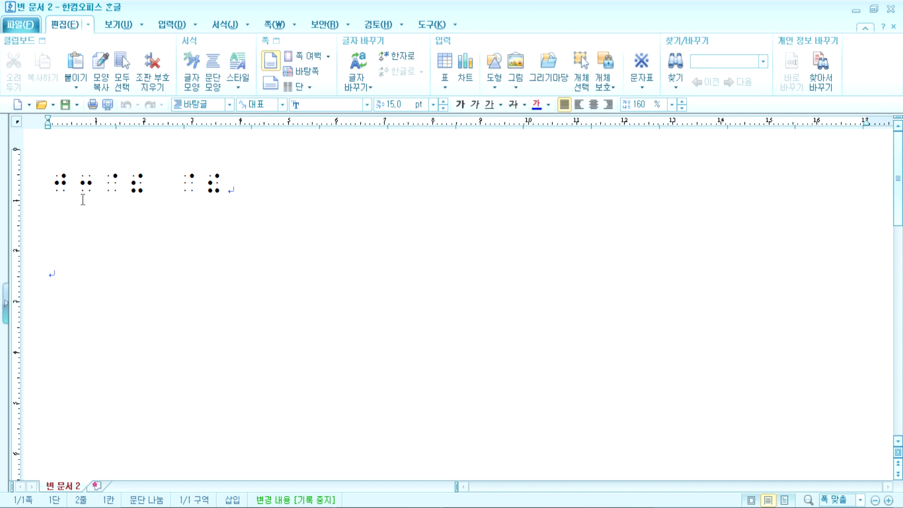
Close the Braille document without saving it
left_click_drag(45, 179, 221, 179)
left_click(82, 276)
left_click(893, 16)
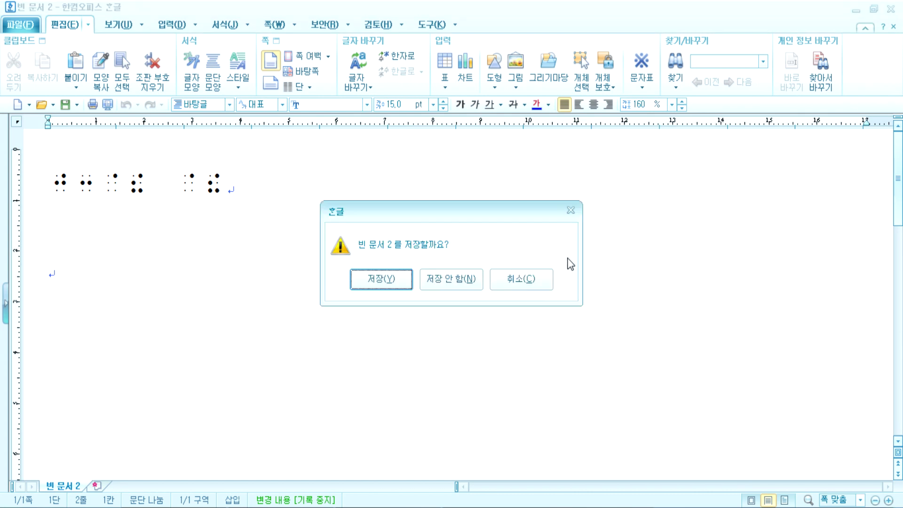
left_click(442, 282)
Examine the file commands, including the options for 점자로 바꾸기 and 보내기
left_click(20, 24)
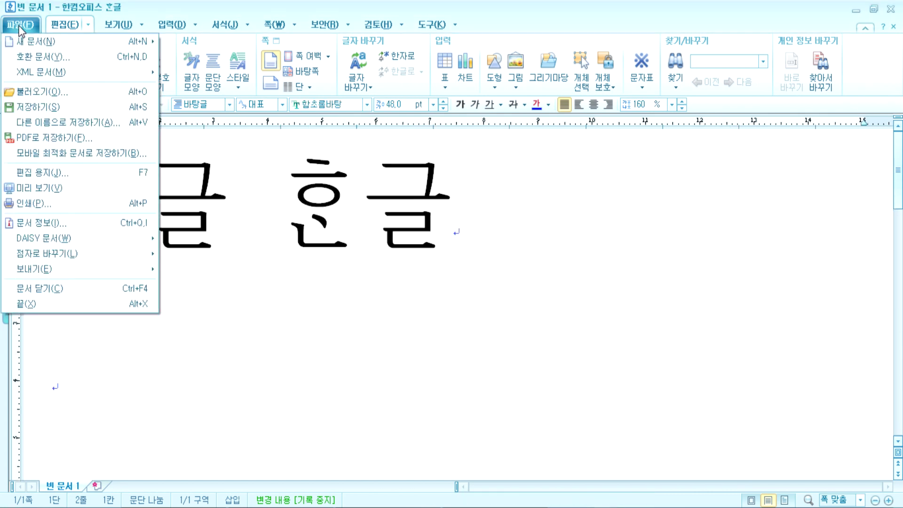
mouse_move(43, 267)
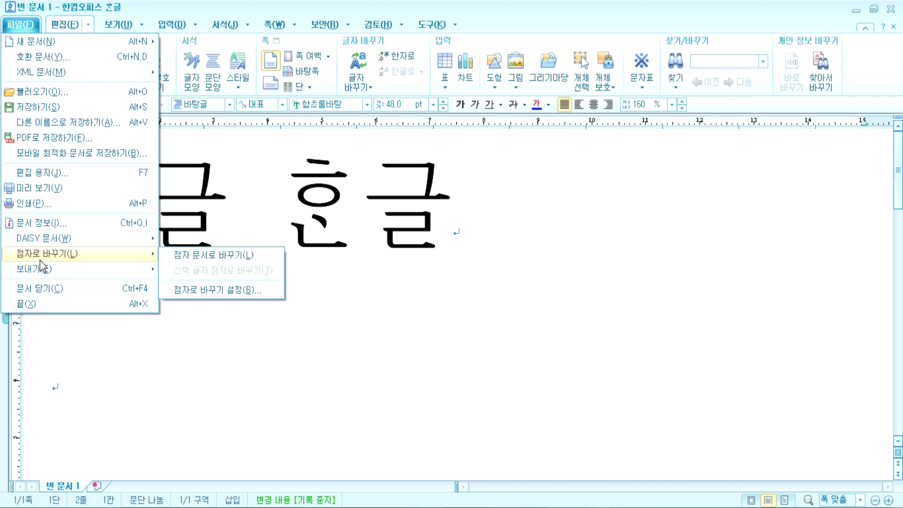
mouse_move(42, 269)
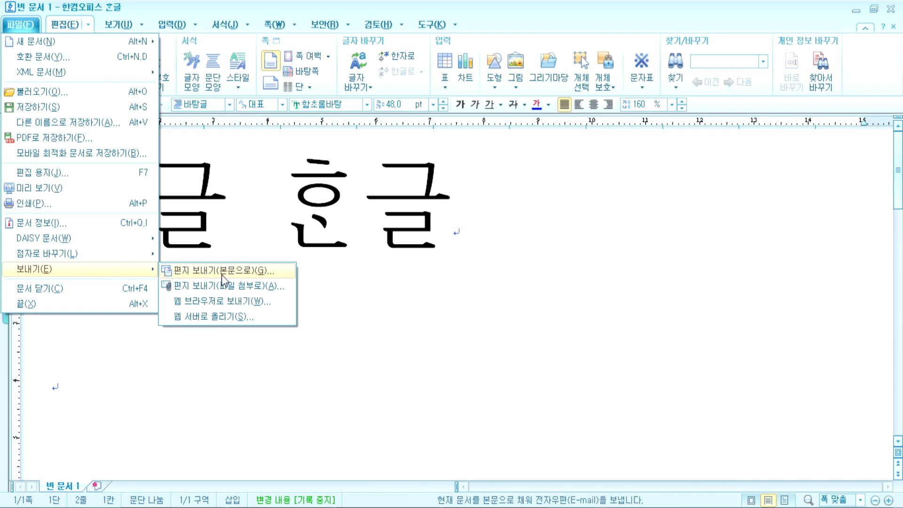
left_click(24, 24)
left_click(24, 24)
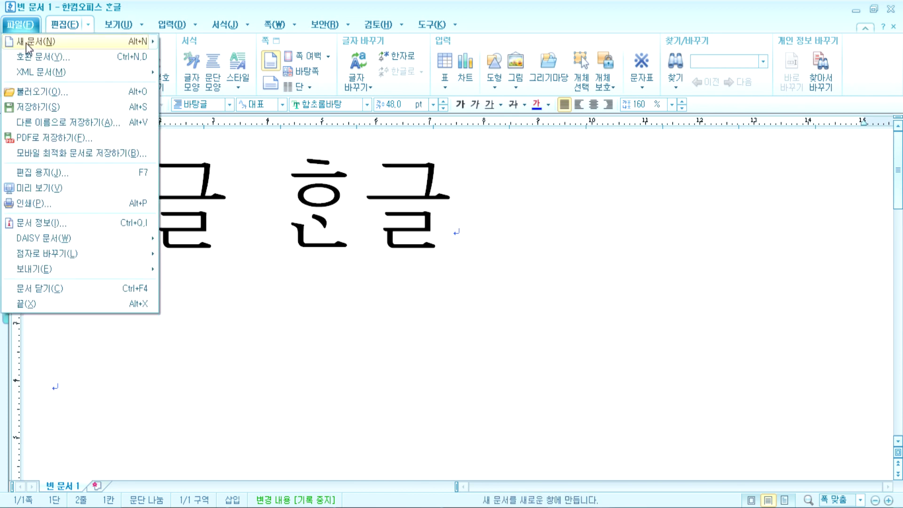
mouse_move(26, 43)
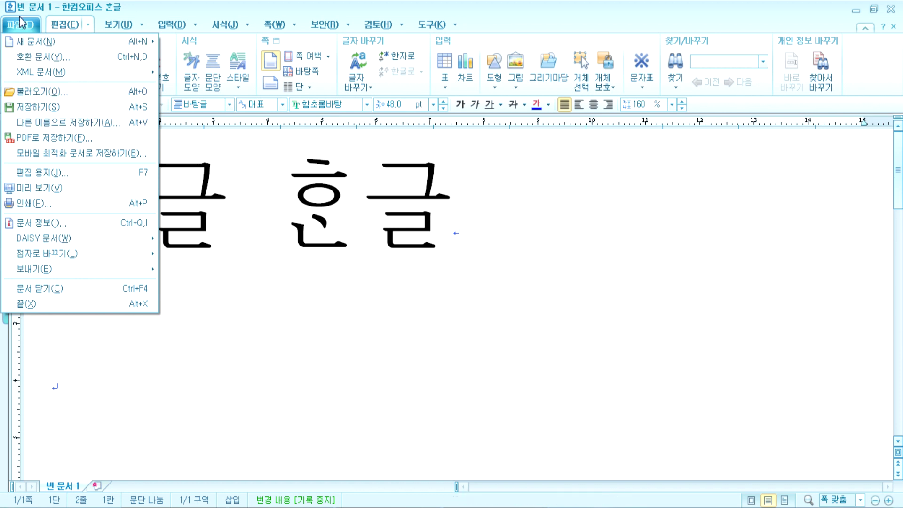
left_click(65, 26)
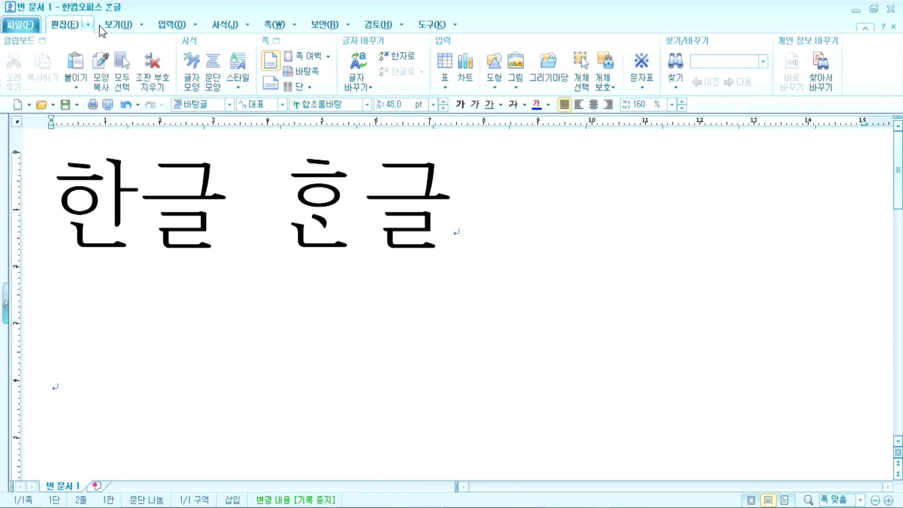
Turn on the page outline view (쪽 윤곽), switching it off and on to compare the two displays
left_click(118, 25)
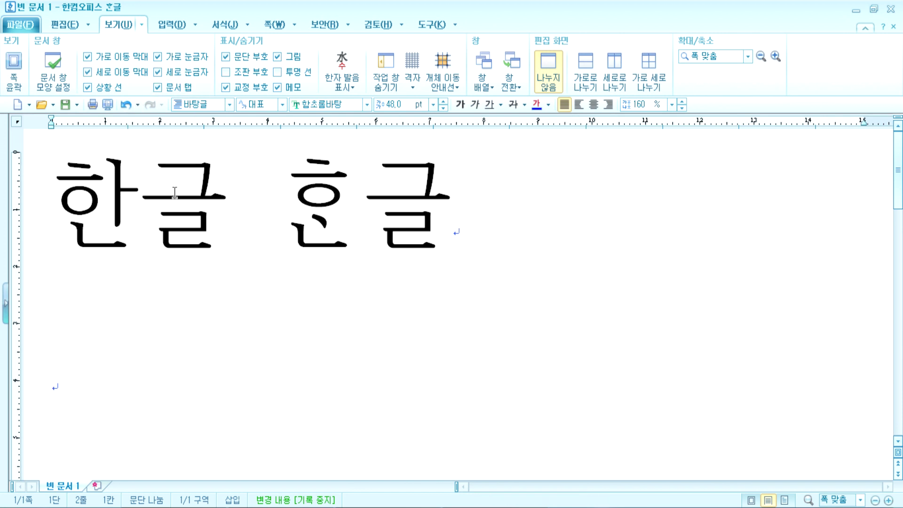
left_click(227, 57)
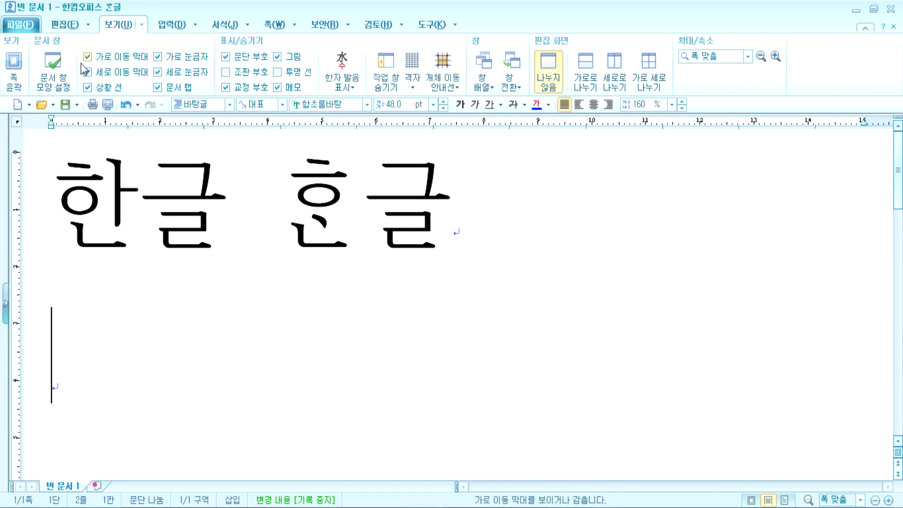
left_click(14, 70)
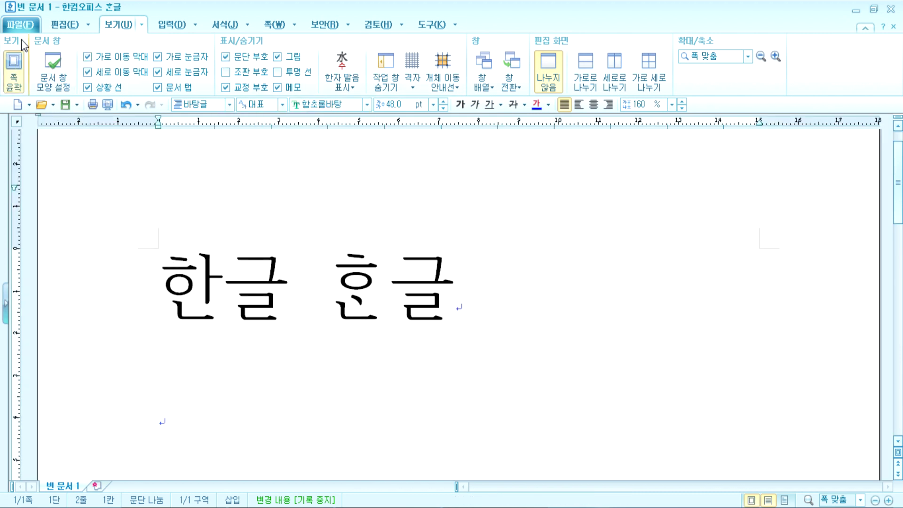
left_click(15, 70)
left_click(15, 70)
left_click(15, 71)
left_click(16, 71)
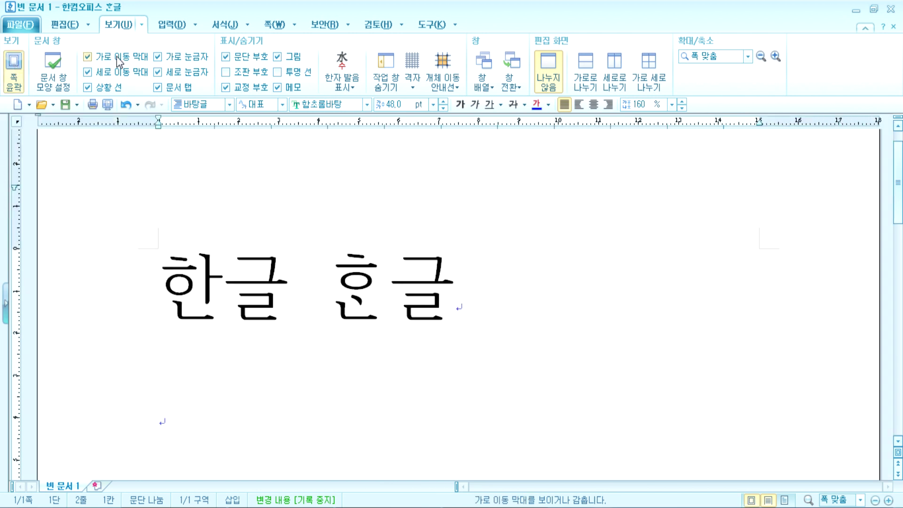
Hide the horizontal and vertical rulers (가로 눈금자, 세로 눈금자) and show them again
left_click(156, 56)
left_click(156, 71)
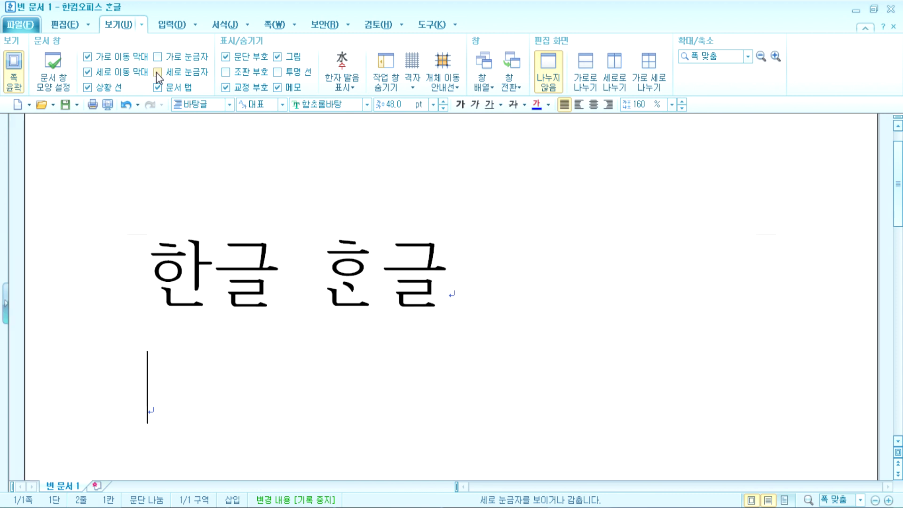
left_click(156, 72)
left_click(157, 56)
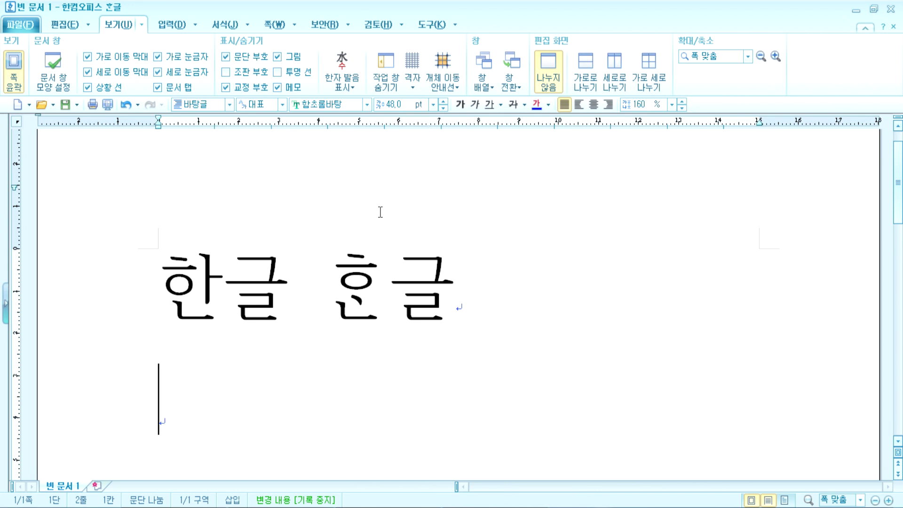
Compare the command groups offered under 입력, 편집, 서식 and 쪽
left_click(173, 26)
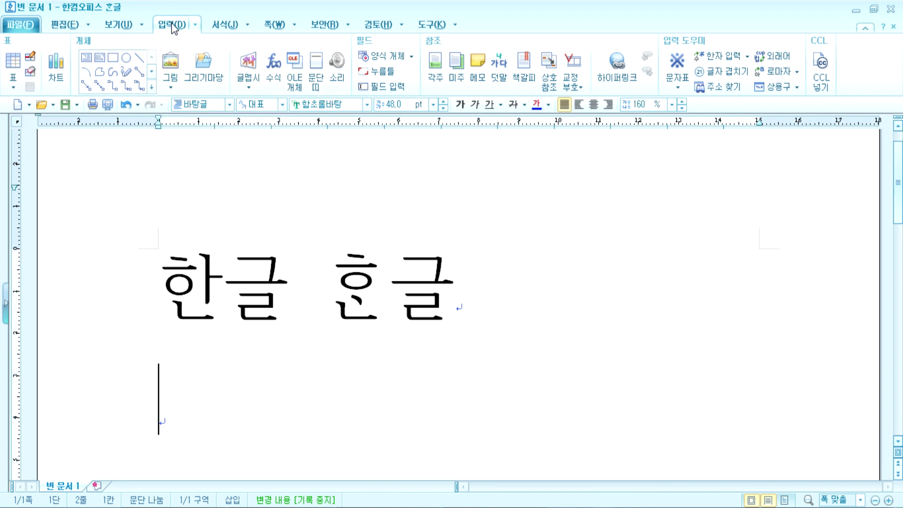
left_click(68, 27)
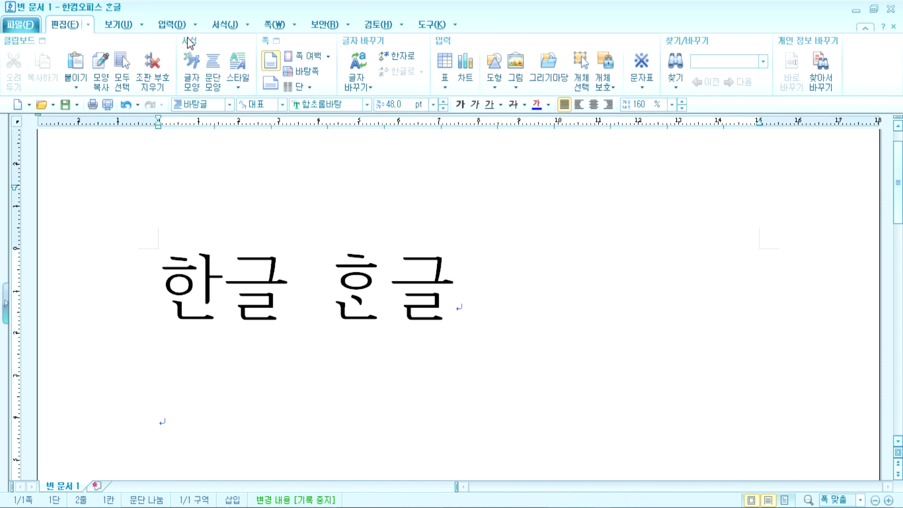
left_click(224, 30)
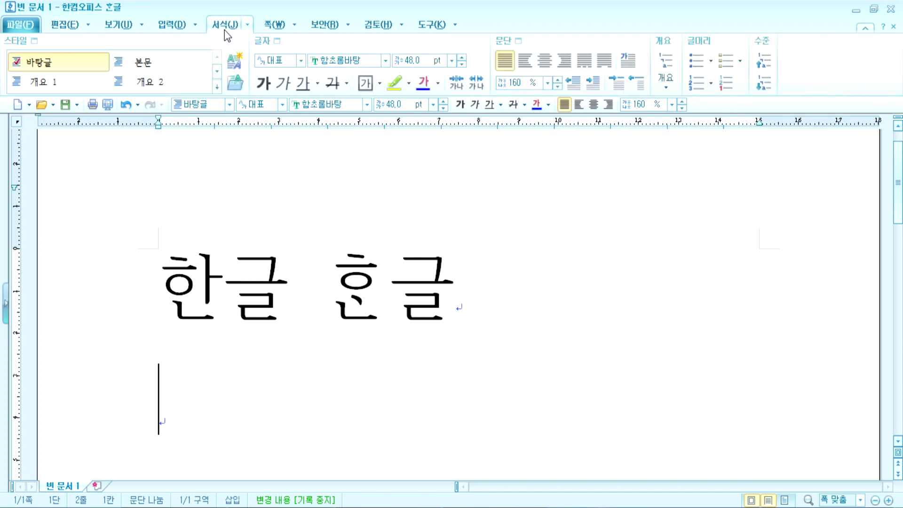
left_click(69, 26)
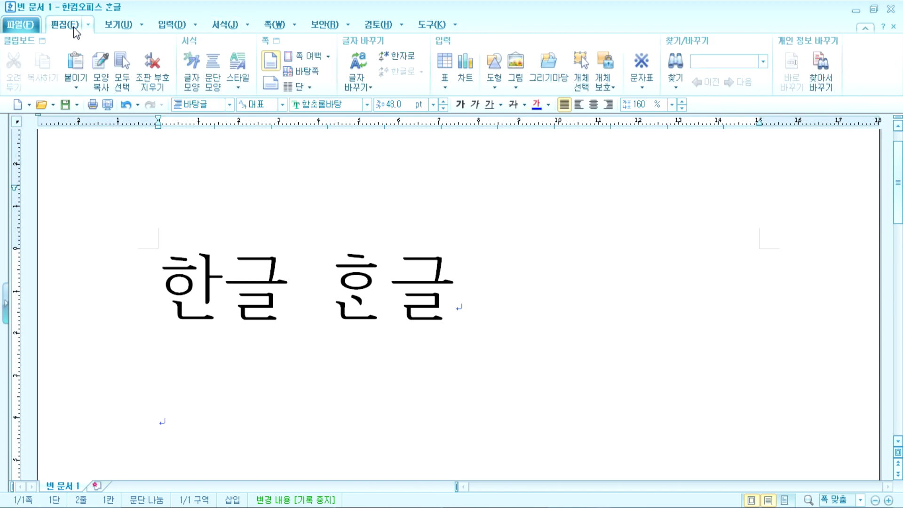
left_click(269, 27)
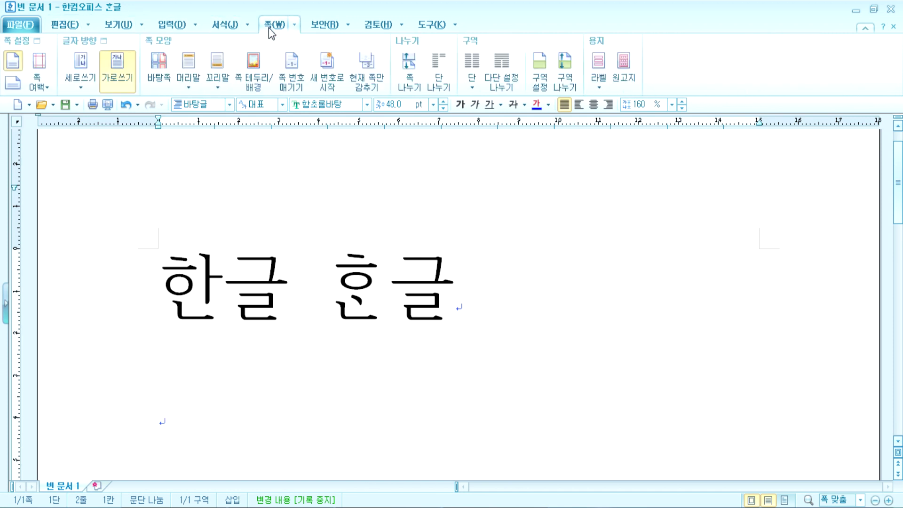
left_click(63, 27)
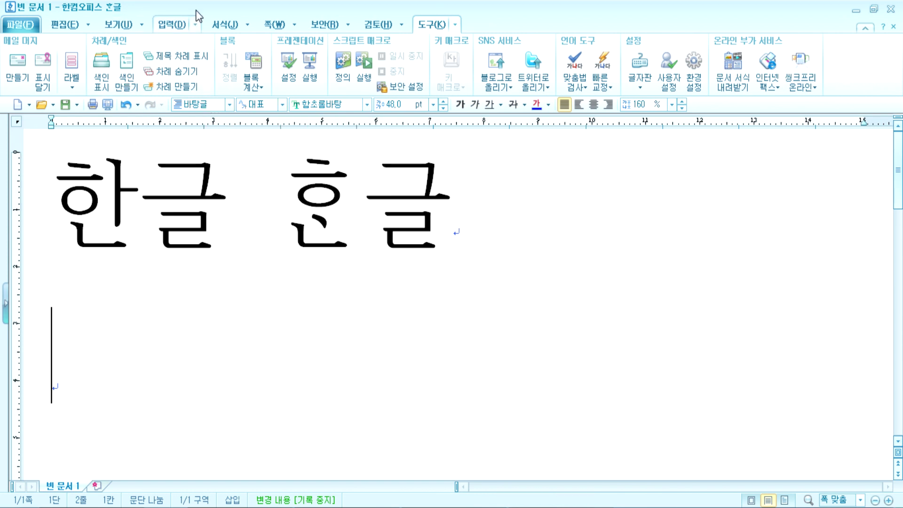
Set the font size of the first line with the two 한글 words to 10 pt and check the available sizes
left_click_drag(105, 280, 478, 228)
left_click(450, 242)
triple_click(450, 243)
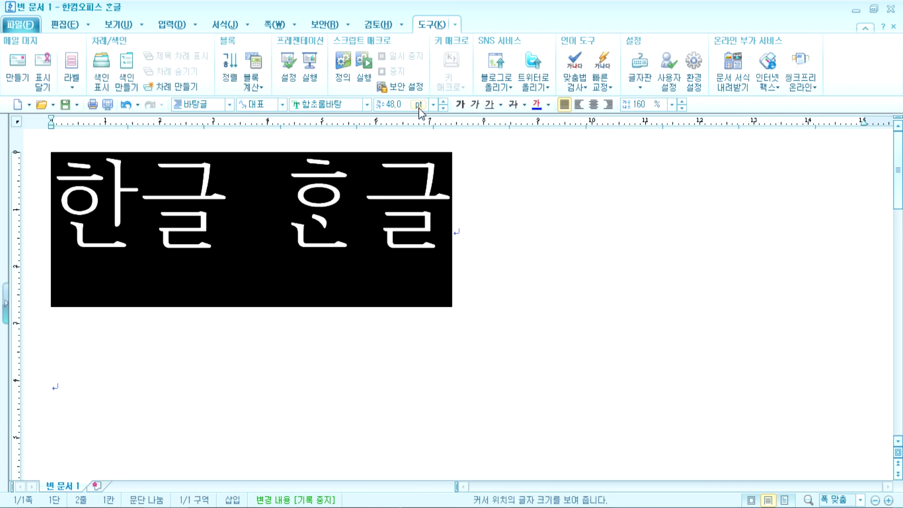
left_click(433, 109)
left_click(412, 161)
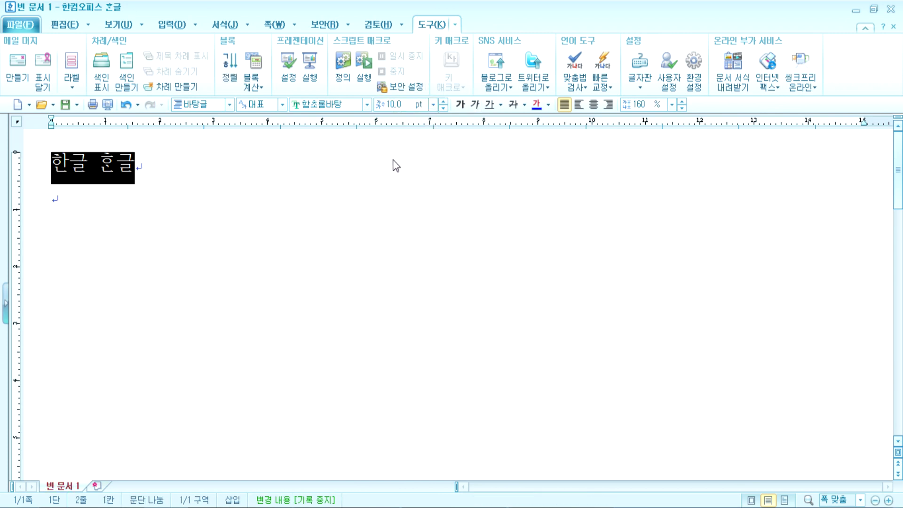
left_click(99, 206)
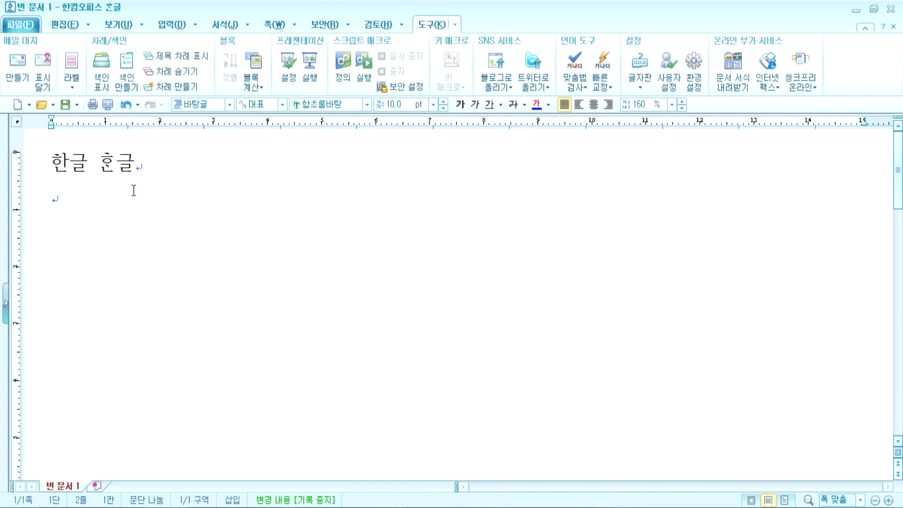
left_click(41, 173)
left_click(433, 105)
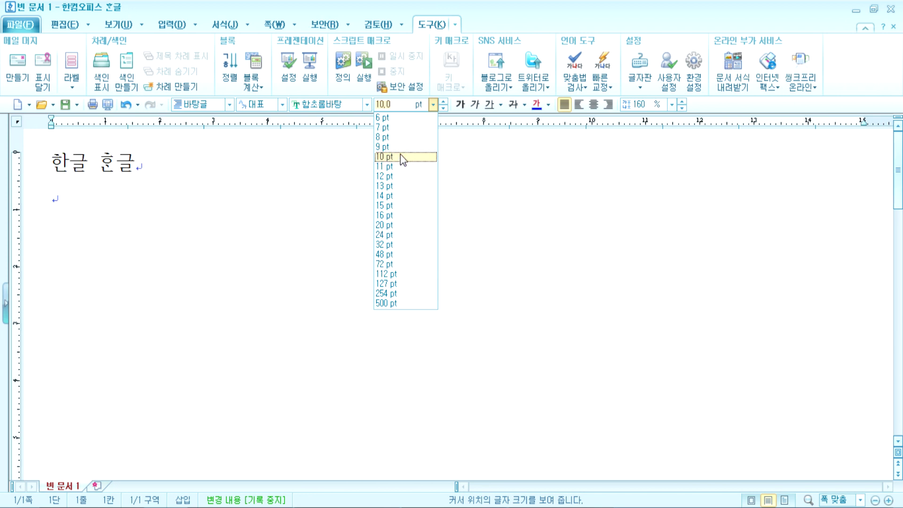
left_click(234, 223)
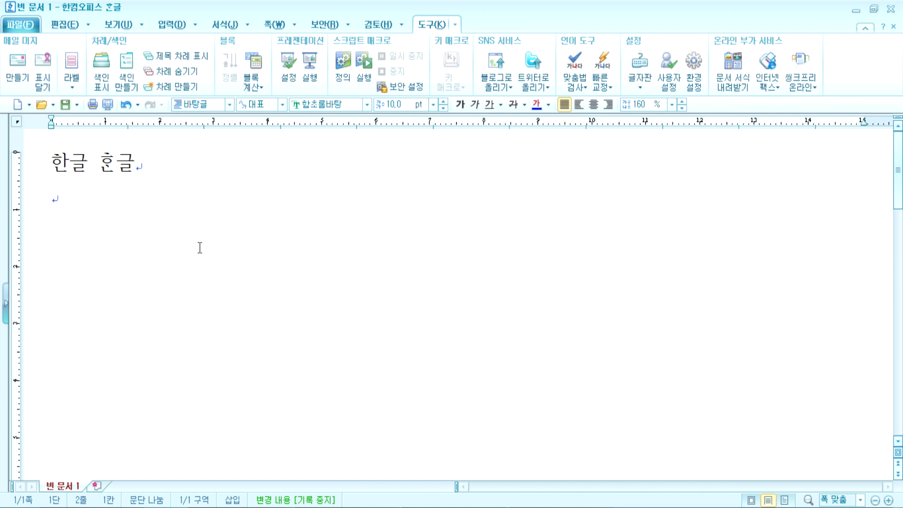
Set the first line's font size to 48 pt
key("shift+Up")
left_click(433, 104)
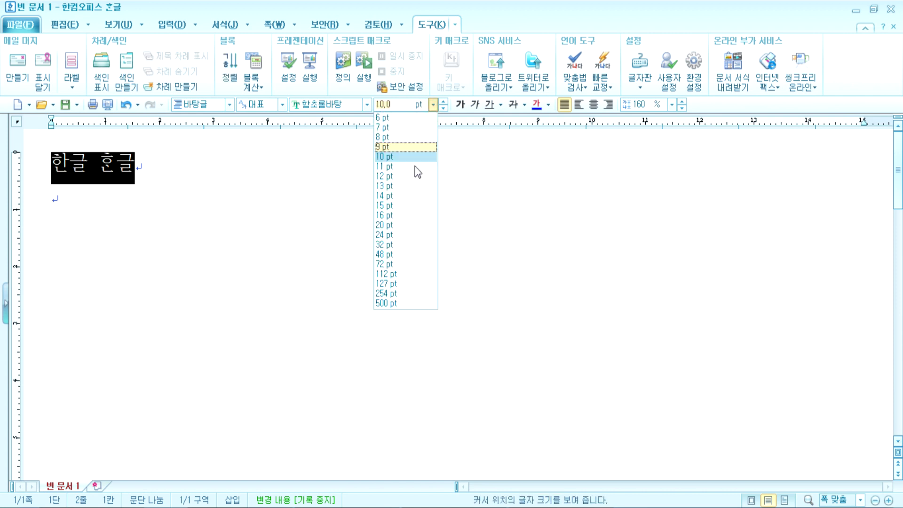
left_click(384, 254)
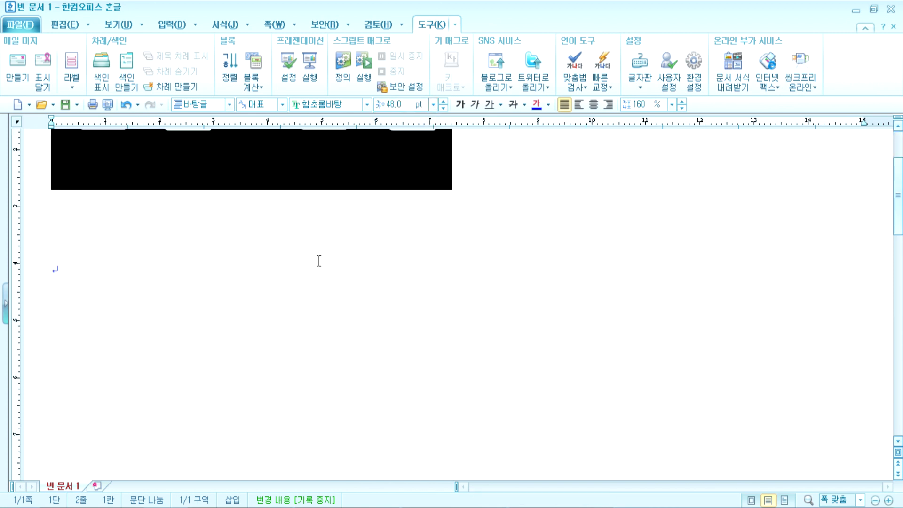
Add the lines "문서를 작성?" and "문서 생산" below the two 한글 words
left_click(320, 260)
scroll(324, 260, "down", 2)
type("문서")
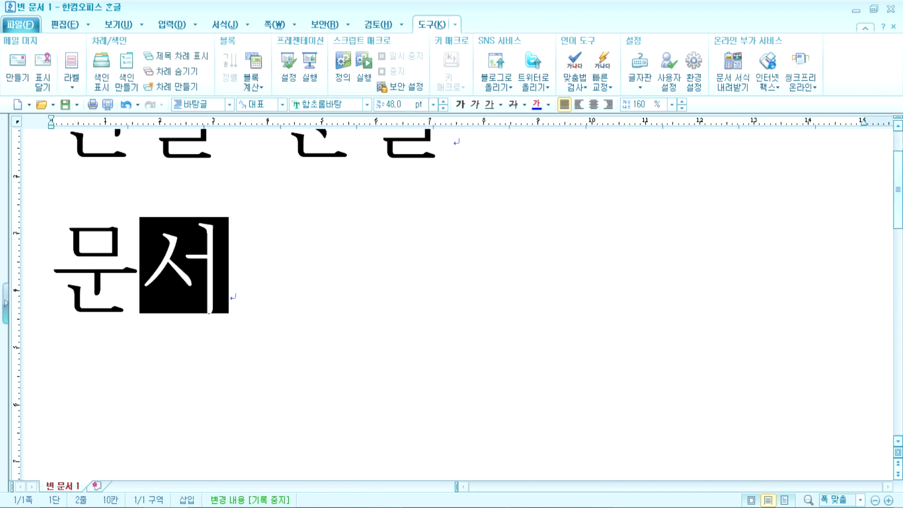
type("를 작성?")
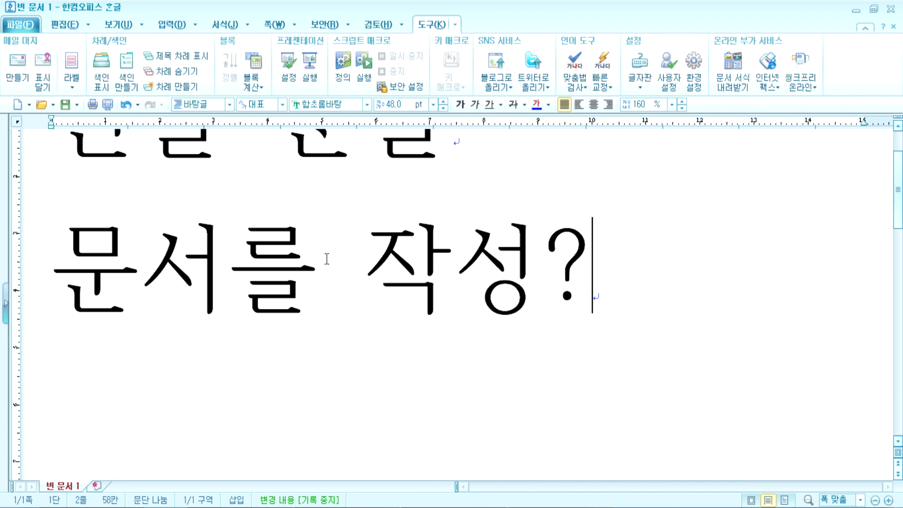
key("Return")
type("ㅁ문서 생산")
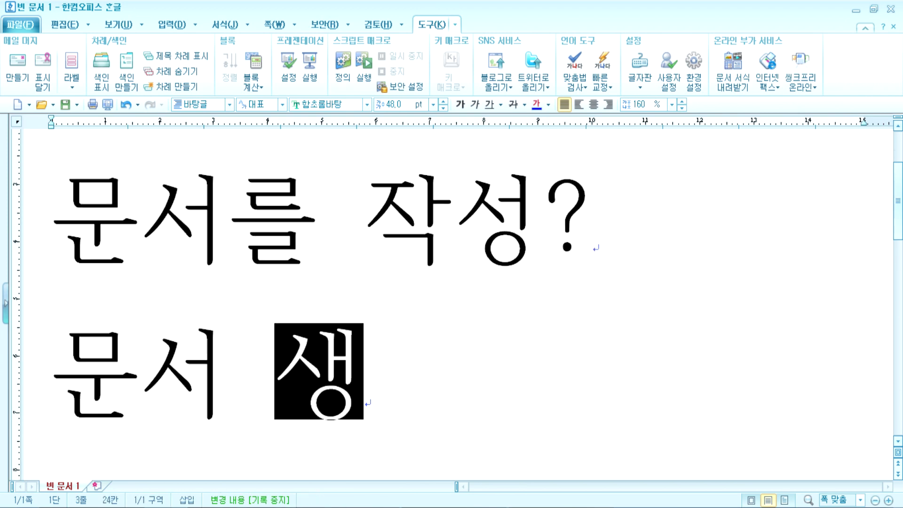
key("shift+Left")
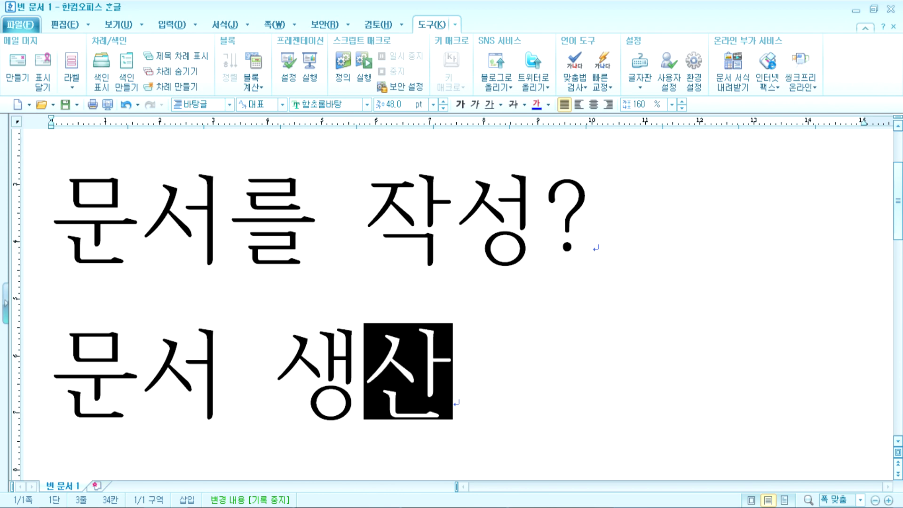
Set the font size of the whole document's text to 30 pt
key("ctrl+a")
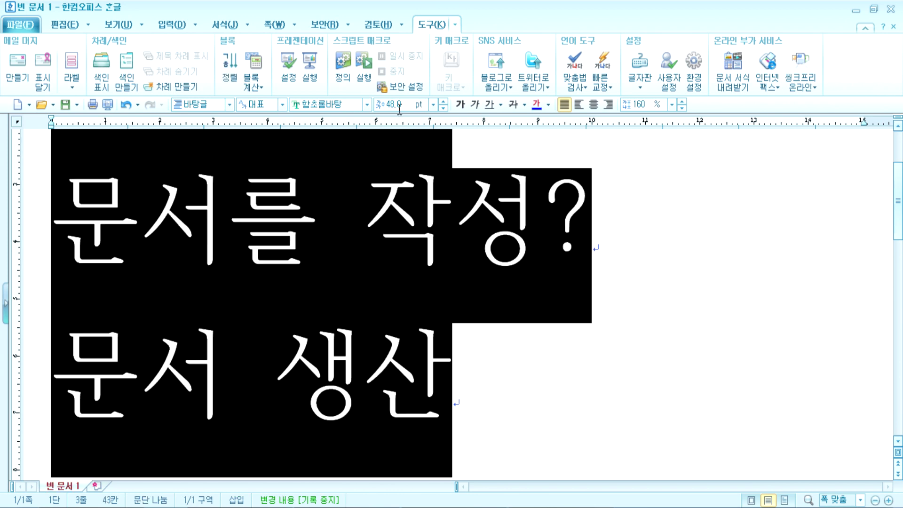
left_click(400, 105)
key("BackSpace")
key("BackSpace")
key("BackSpace")
key("BackSpace")
type("30")
key("Return")
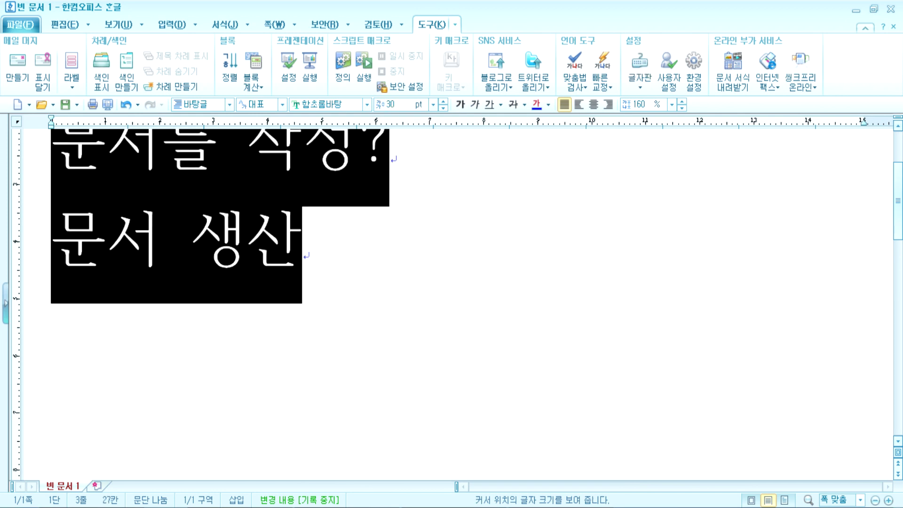
left_click(459, 245)
Add the question "문서를 왜 만들까요?" on a new line below "문서 생산"
key("Return")
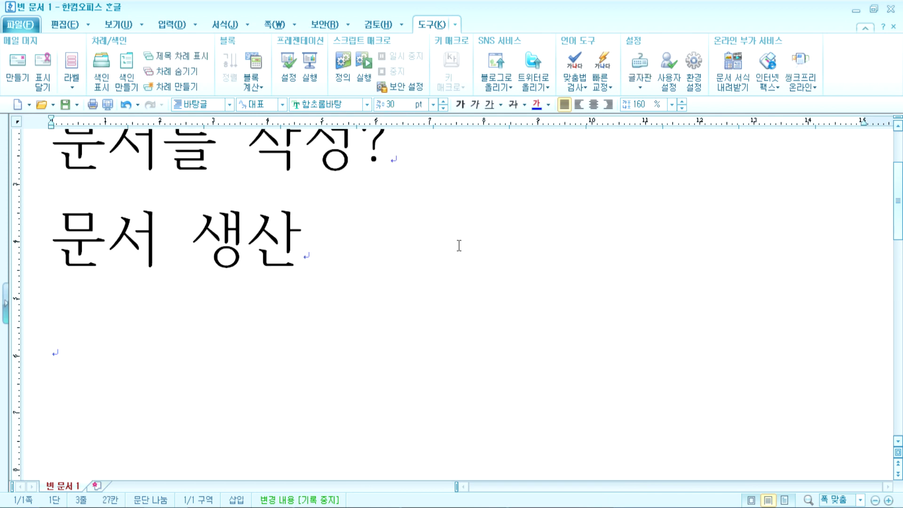
type("문서르ㄹ 왜 만듥")
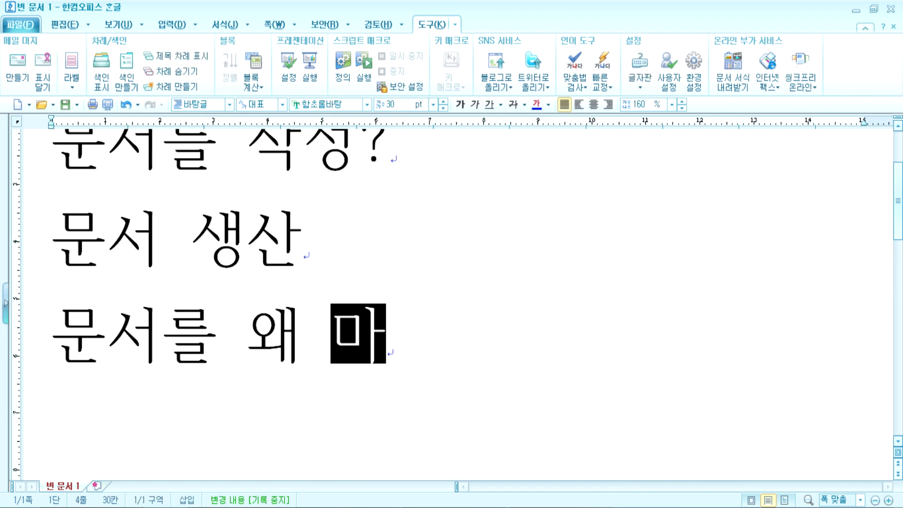
type("ㅏ")
key("BackSpace")
key("BackSpace")
type("R?kd")
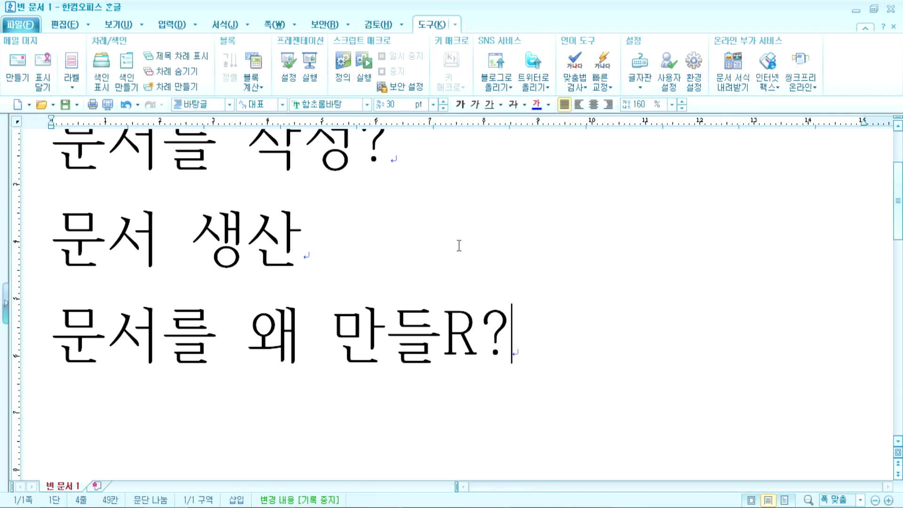
key("BackSpace")
key("BackSpace")
key("BackSpace")
key("BackSpace")
type("까요?")
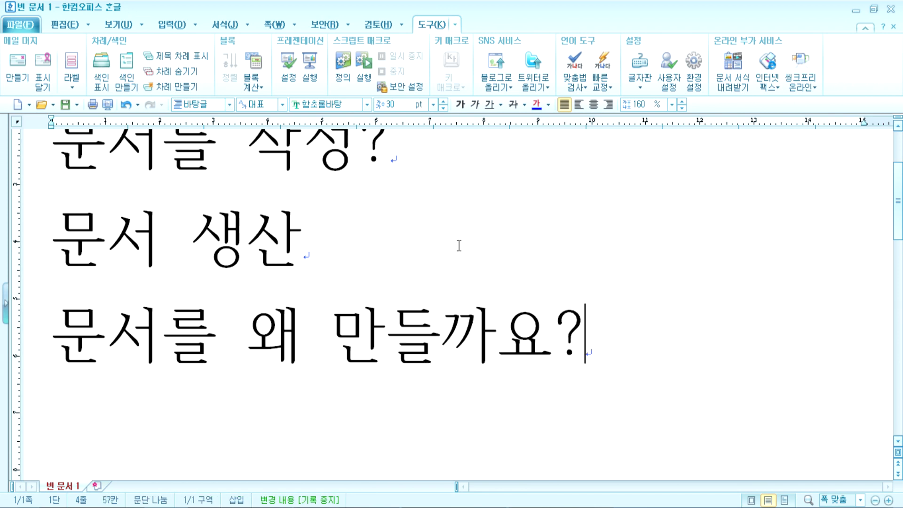
Start a numbered list below the question with the first item "1. 전달"
key("Return")
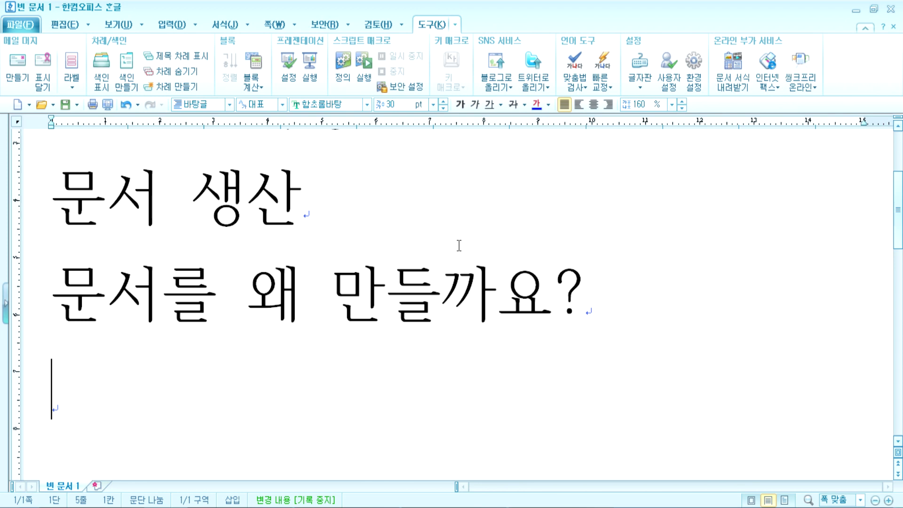
type("1. ")
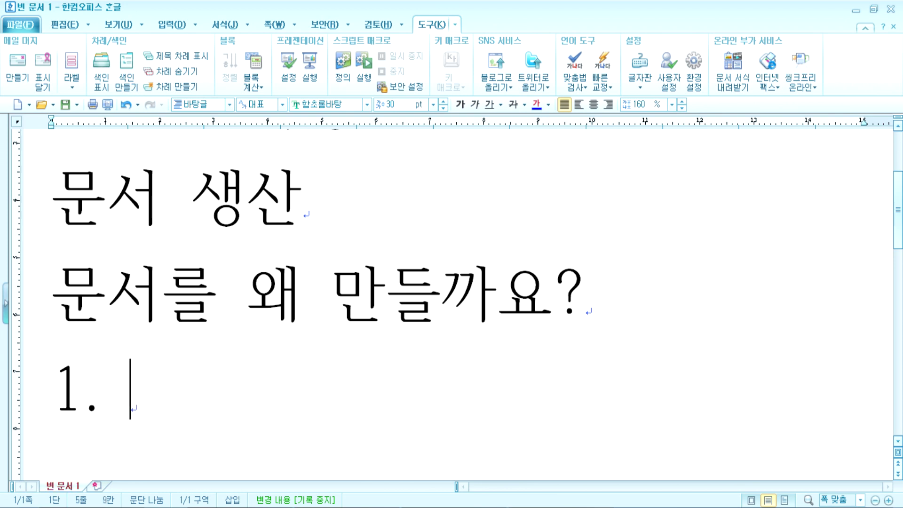
type("전달")
key("Return")
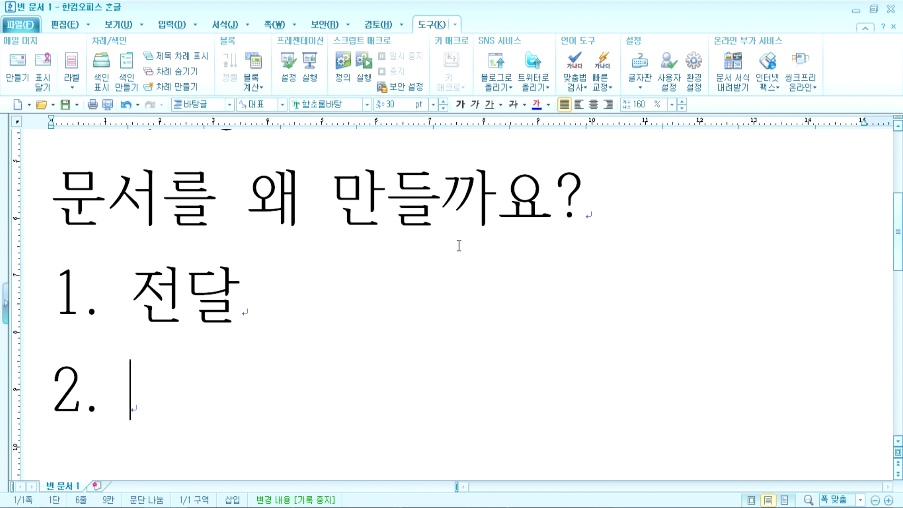
Write "보존(보관보다 긴 경우)" as the text of list item 2
type("봊")
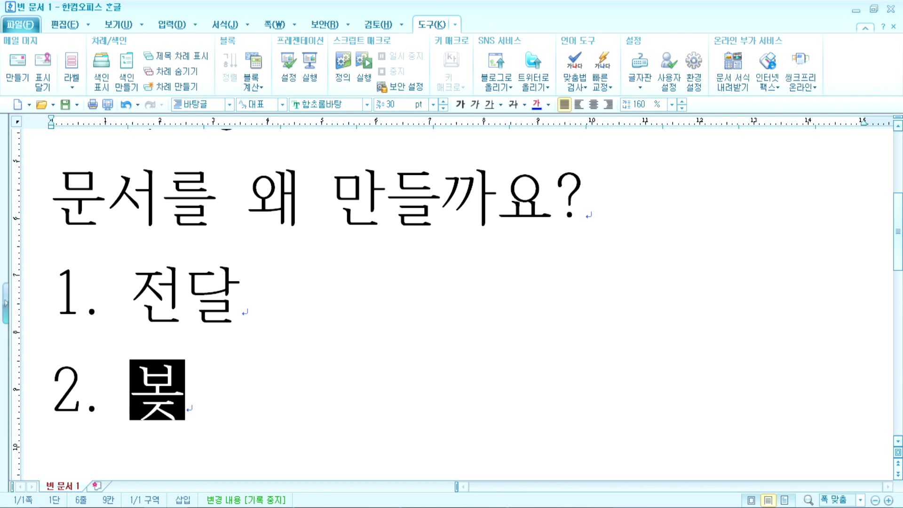
type("존(고")
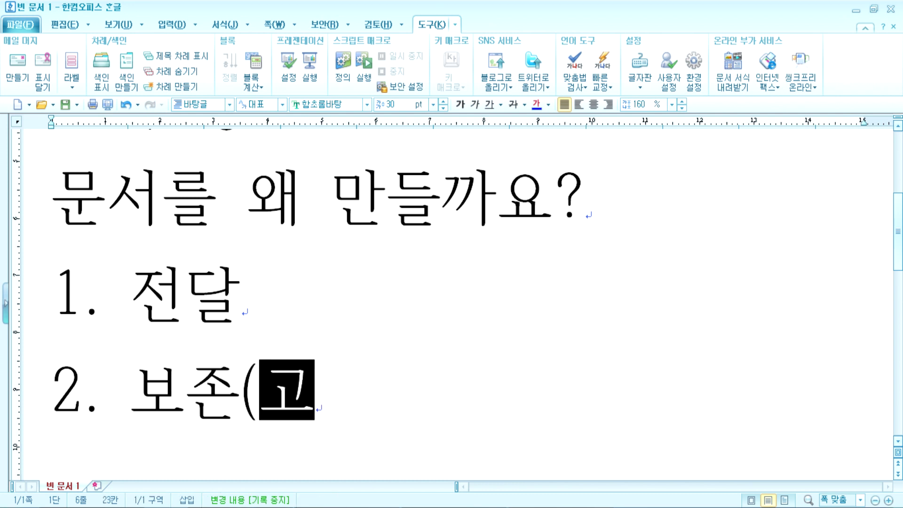
key("BackSpace")
key("BackSpace")
type("보관ㅂ")
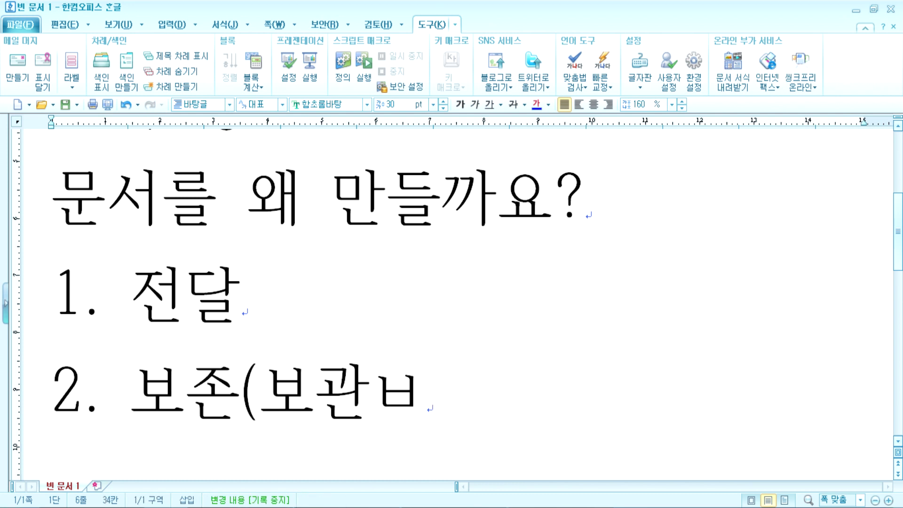
key("BackSpace")
type("보")
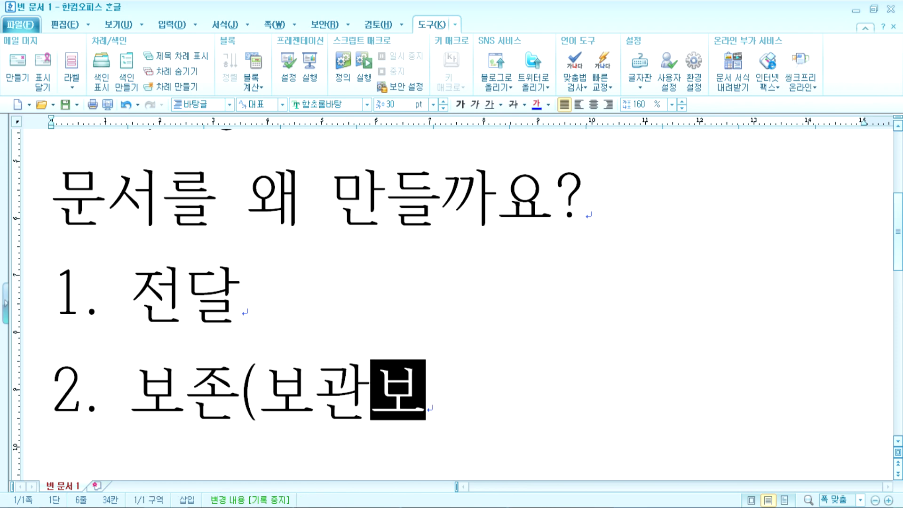
type("다 긴")
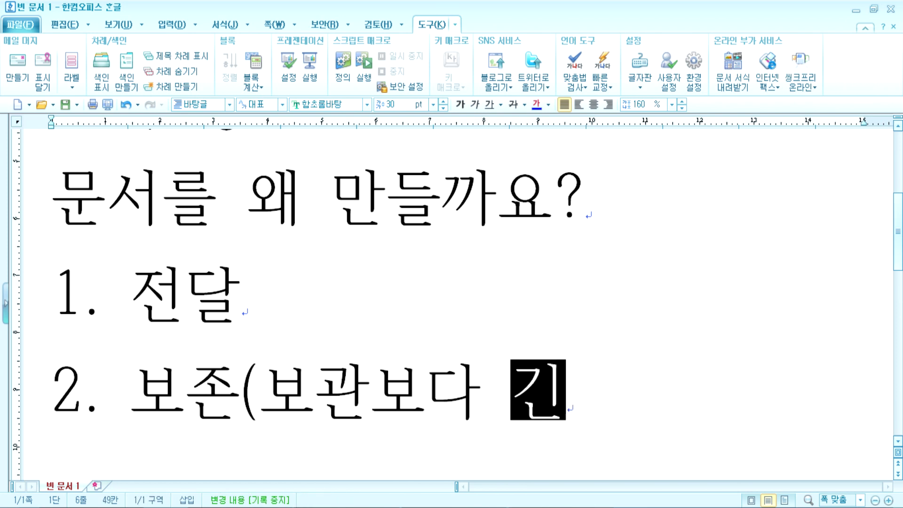
type(" 경우)")
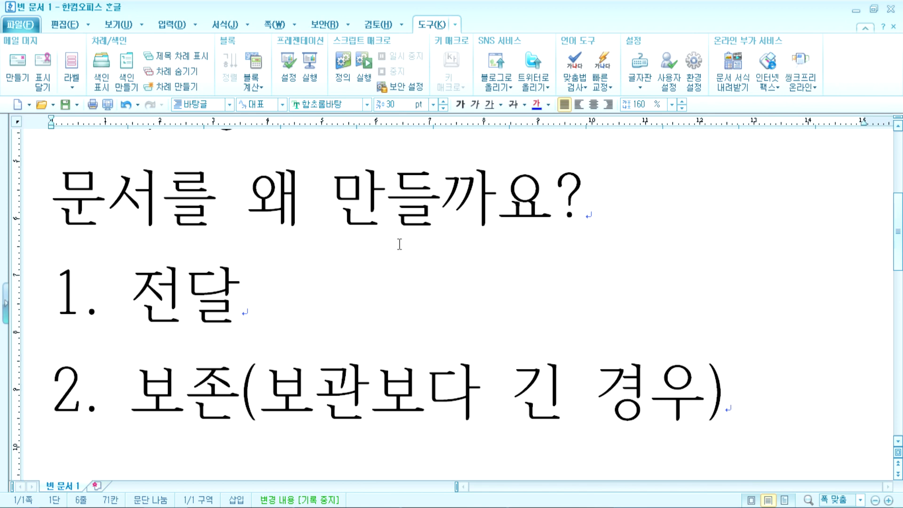
Switch to Notepad to examine the 애국가 title and lyrics, and return to the notes document
left_click(285, 294)
left_click(346, 507)
scroll(218, 303, "down", 3)
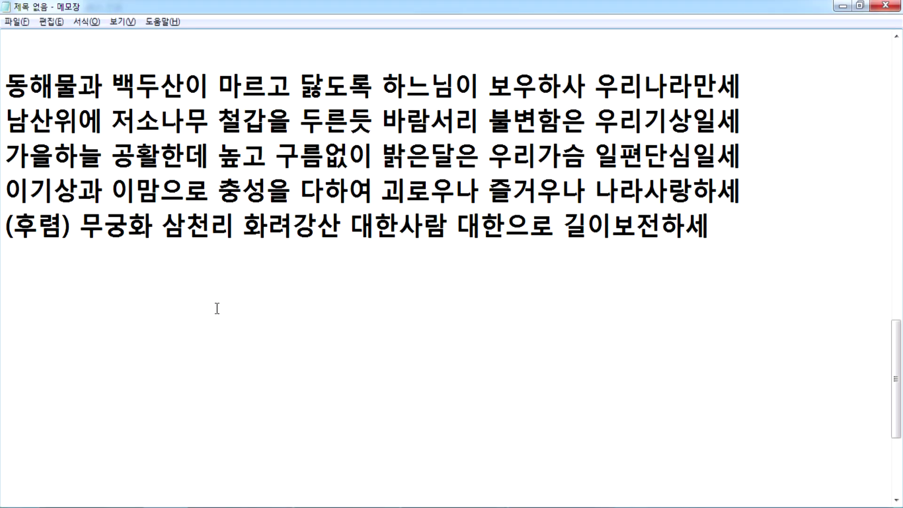
left_click(329, 507)
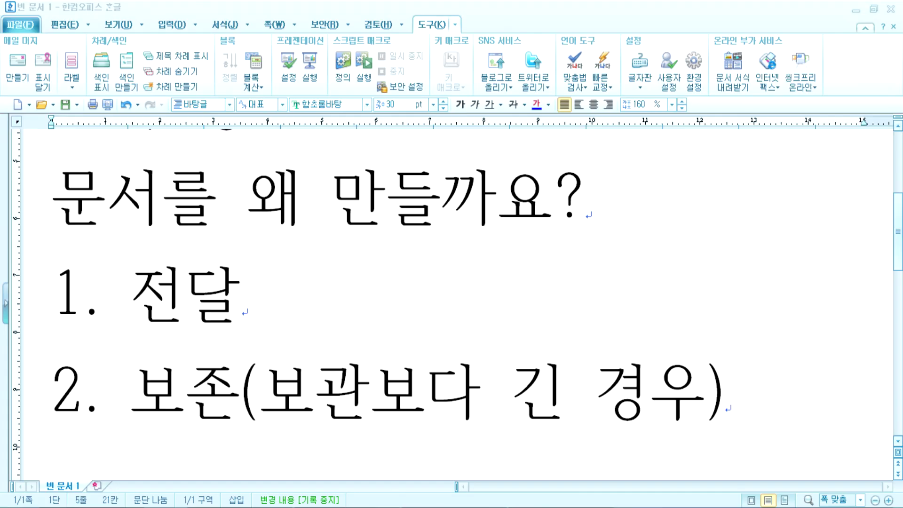
key("alt+Tab")
scroll(120, 294, "up", 2)
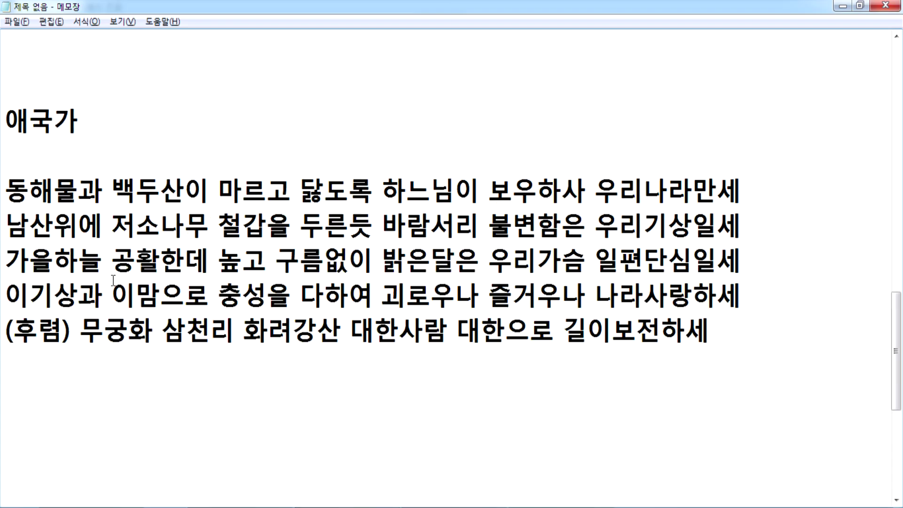
left_click(25, 159)
key("alt+Tab")
Place the cursor after "전달" and look at the print command among the file commands
left_click(237, 293)
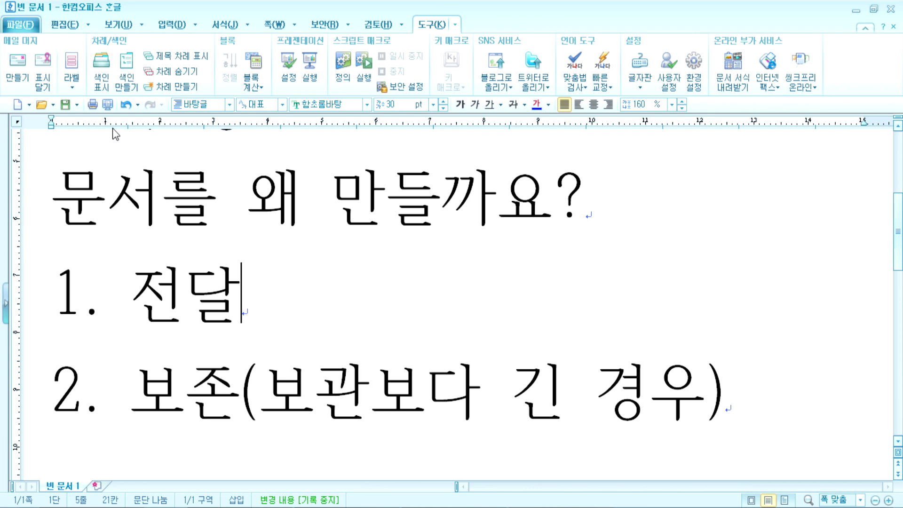
left_click(20, 25)
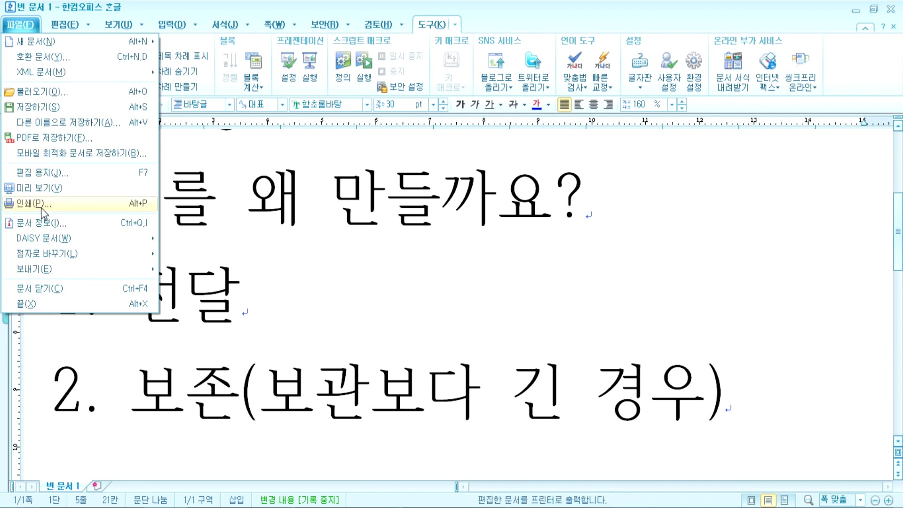
left_click(292, 299)
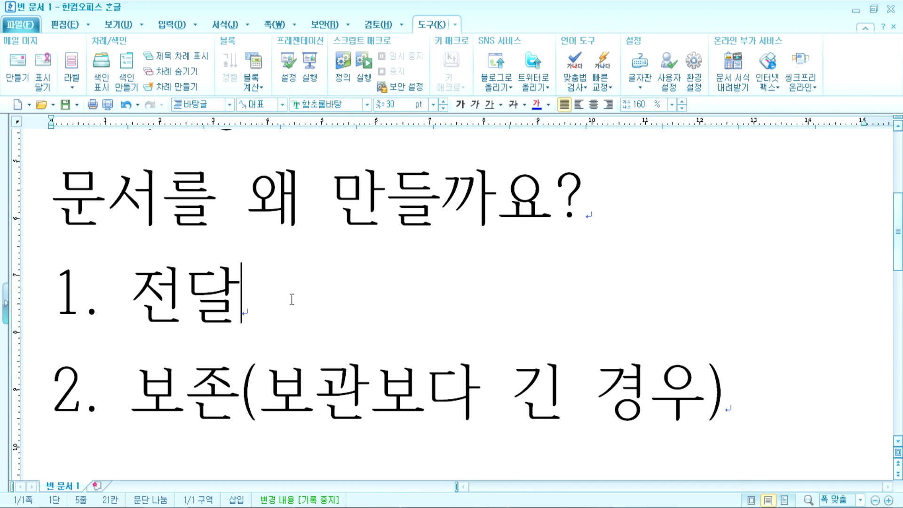
Add the line "저장 작업" below list item 2, leaving one blank line between them
left_click(760, 402)
key("Return")
key("BackSpace")
key("Return")
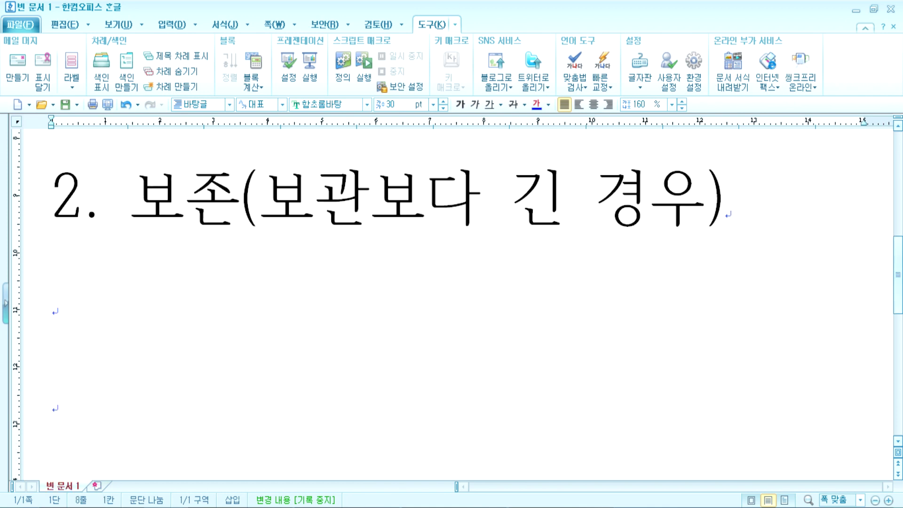
type("저지ㅏ")
key("BackSpace")
key("BackSpace")
type("장 ㅈ")
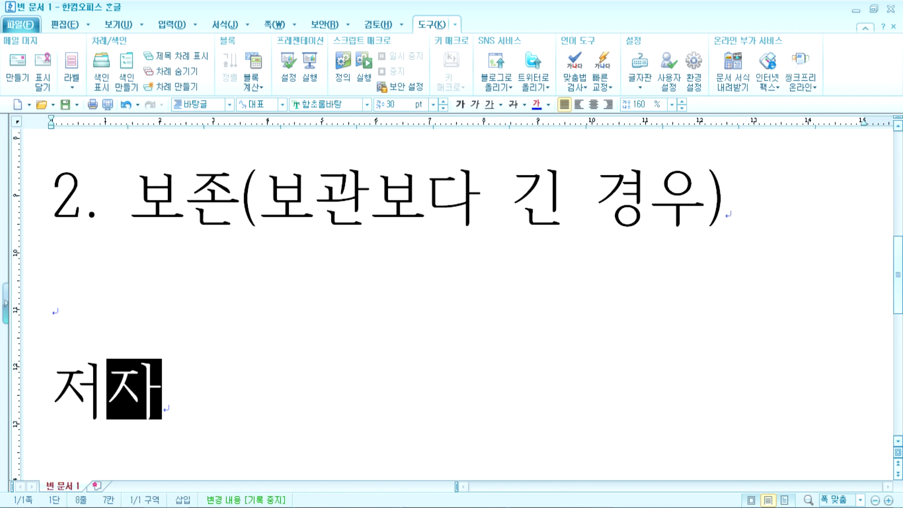
type("ㅏㄱ업")
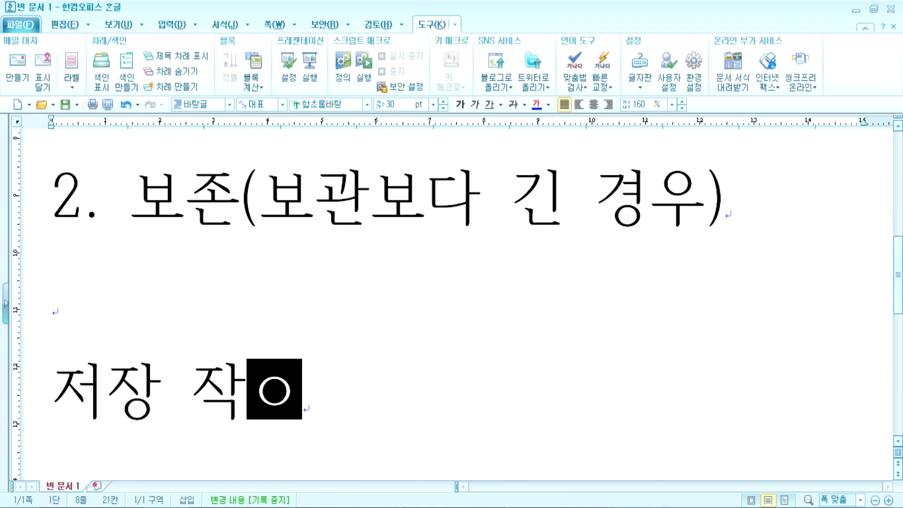
key("Return")
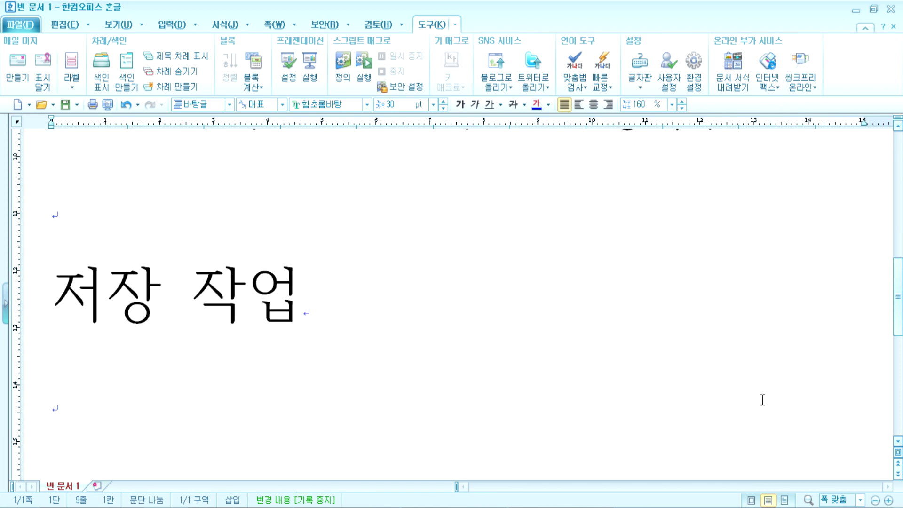
Set the font size of the whole document's text to 20 pt and deselect the text
key("ctrl+a")
left_click(389, 105)
type("20")
key("Return")
scroll(208, 263, "up", 5)
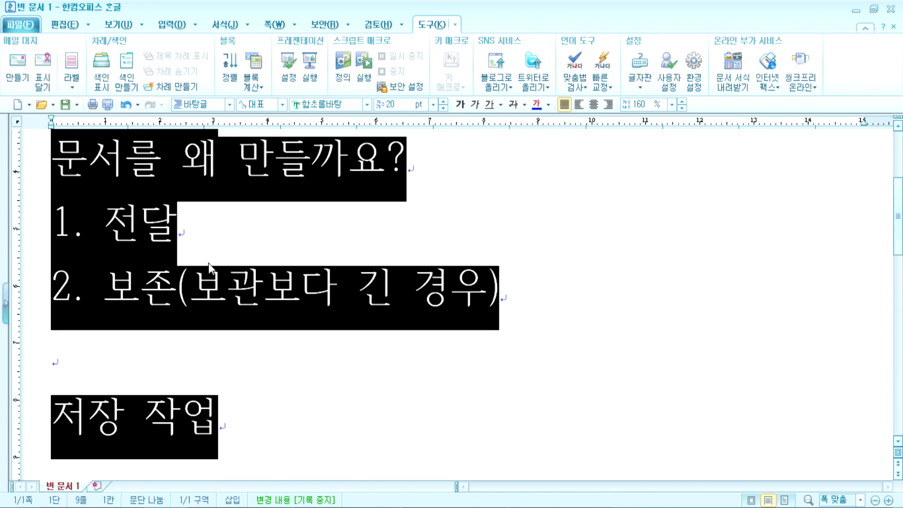
left_click(206, 228)
Save the document as 연습 in the 문서 folder
left_click(20, 25)
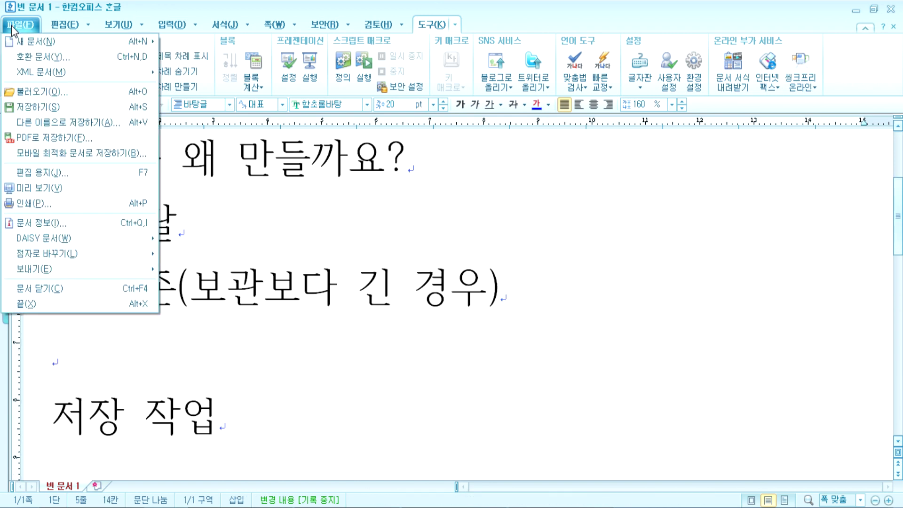
left_click(33, 111)
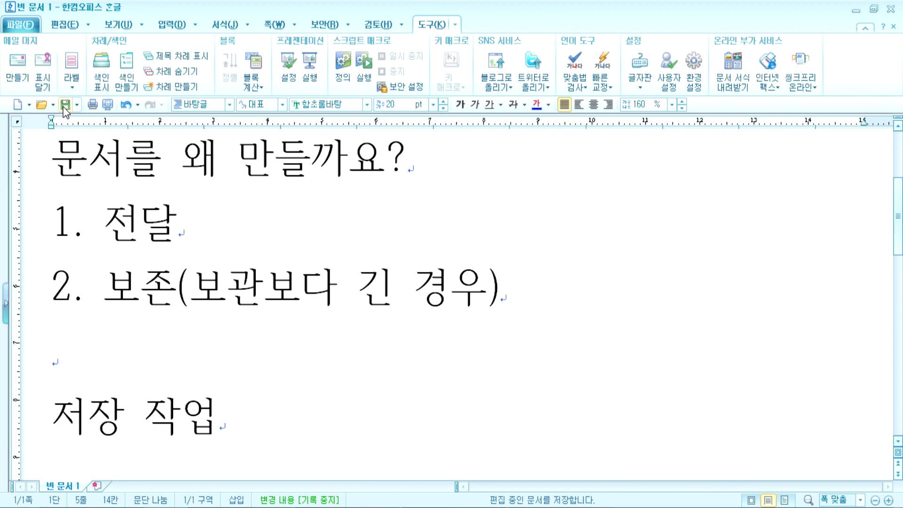
left_click(20, 24)
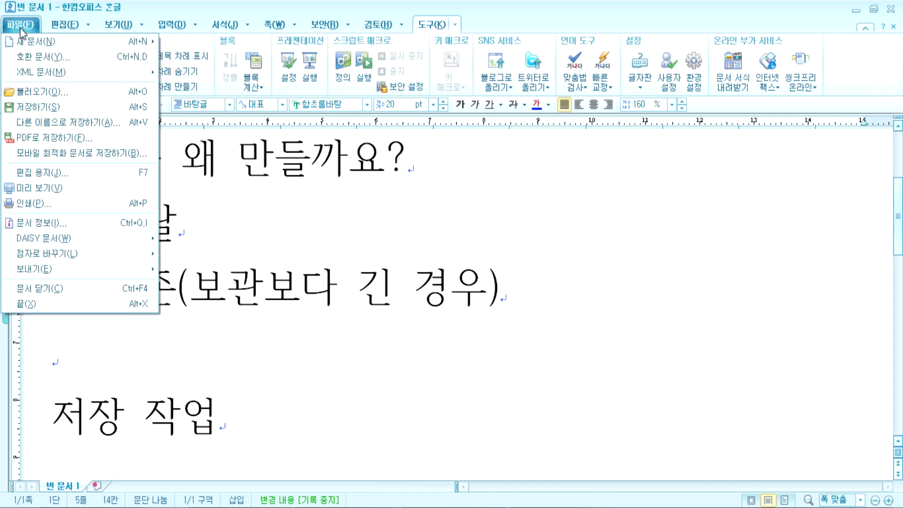
left_click(38, 107)
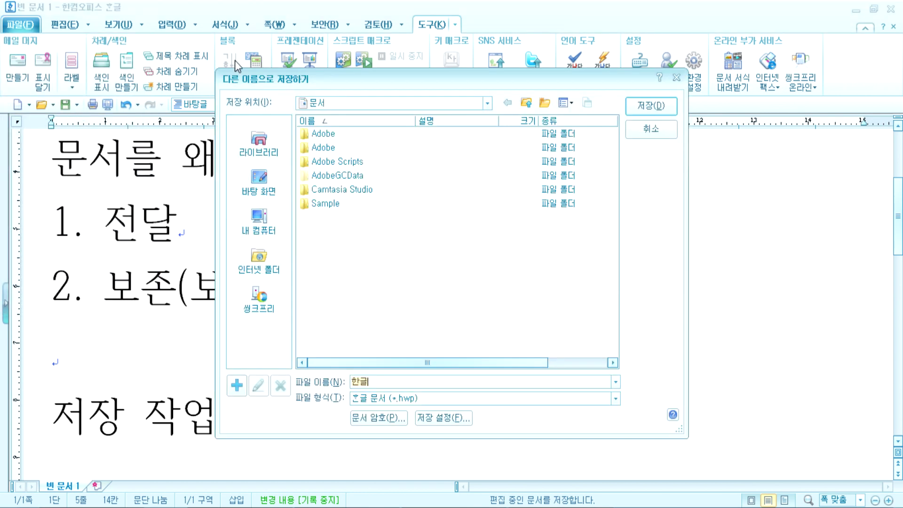
left_click_drag(266, 83, 192, 48)
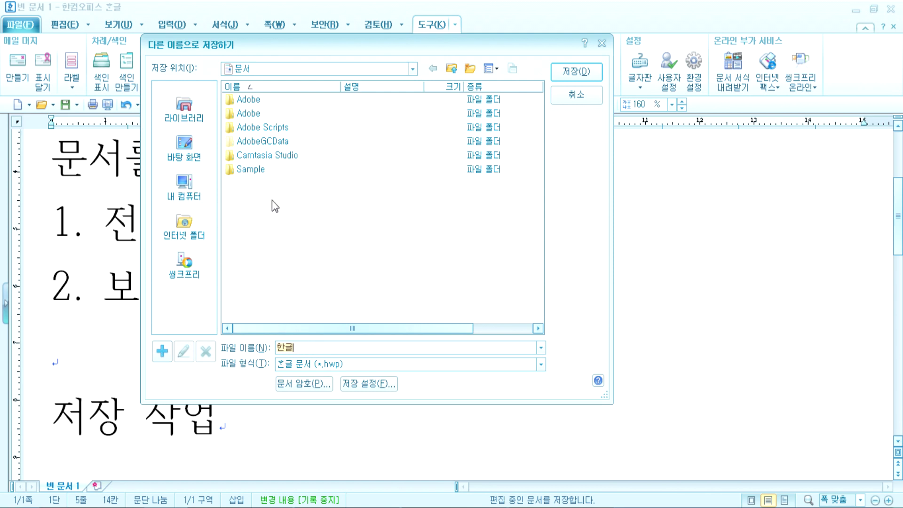
left_click_drag(262, 59, 233, 31)
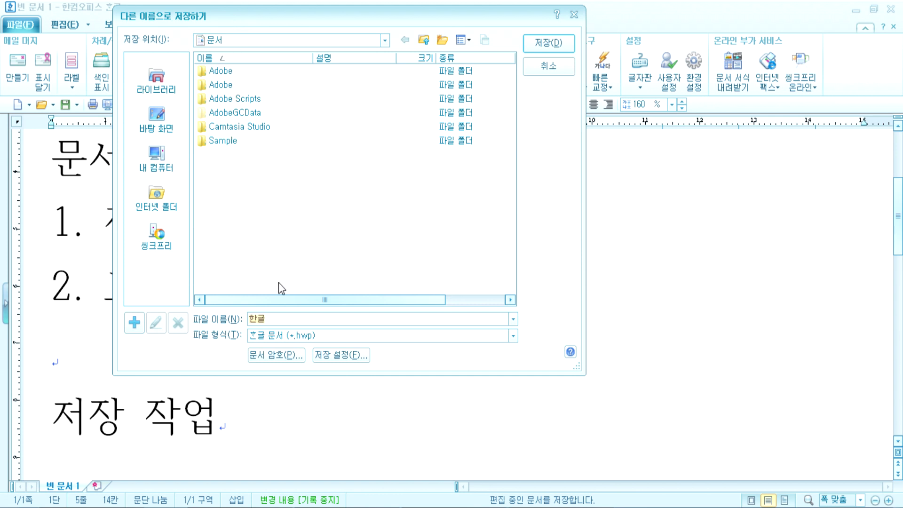
type("연습")
left_click(544, 45)
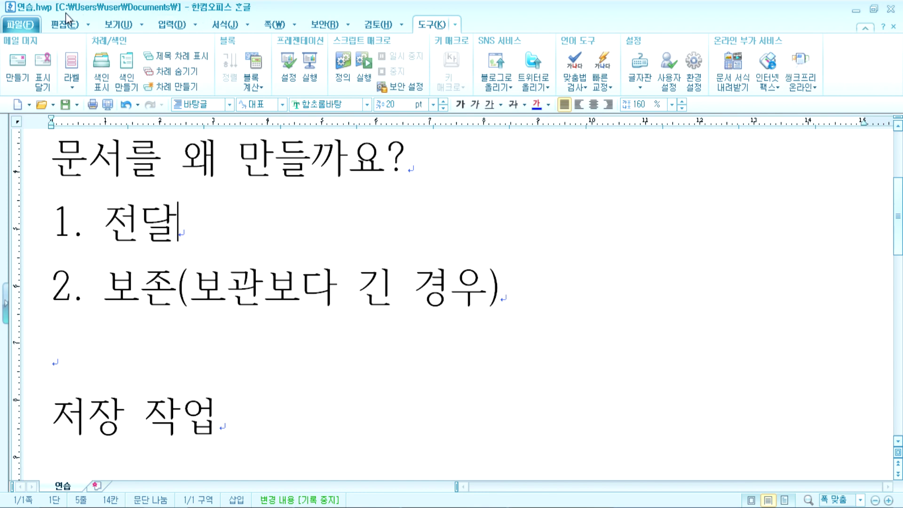
Return to the beginning of the saved 연습 document and close it
left_click(89, 365)
scroll(79, 282, "up", 5)
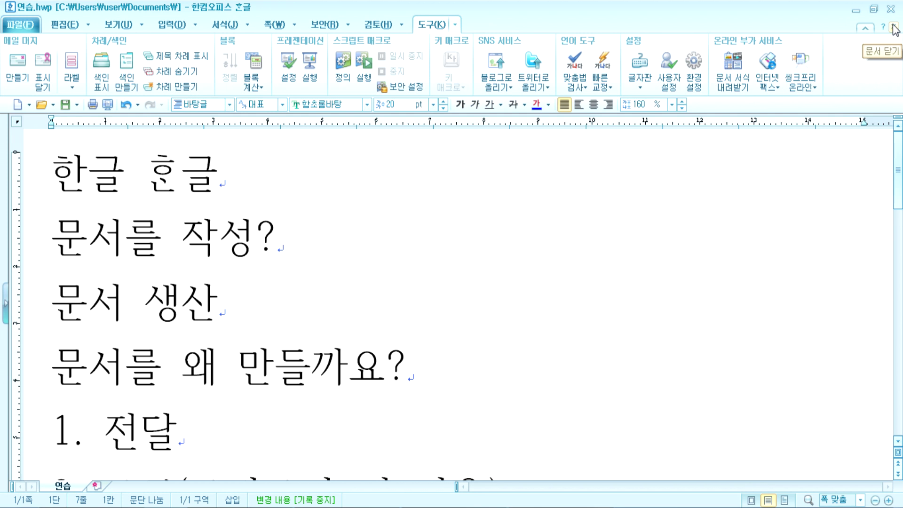
left_click(895, 31)
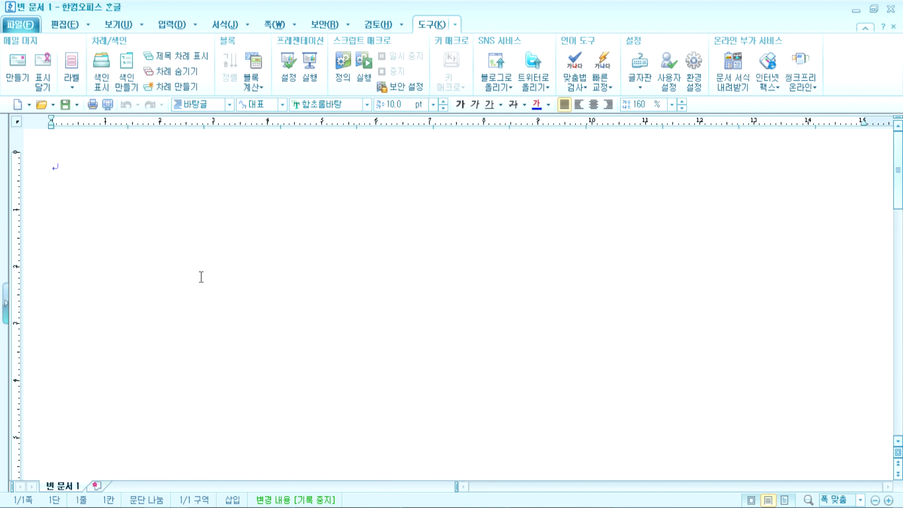
Exit the word processor and minimize the Notepad window behind it
left_click(890, 10)
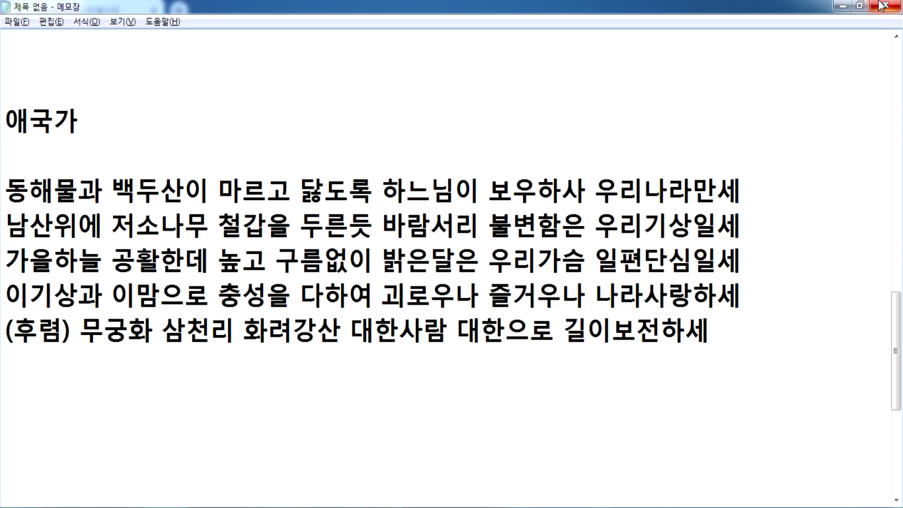
left_click(842, 6)
left_click(843, 6)
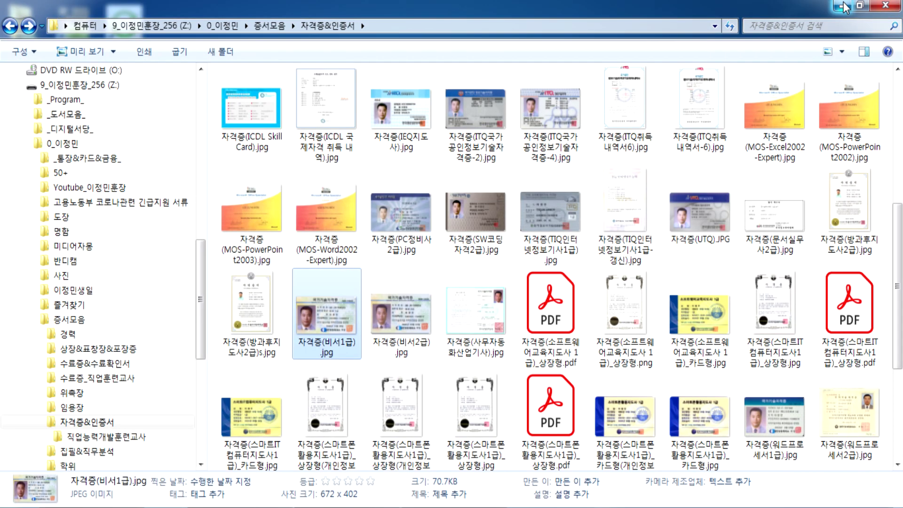
Minimize the file explorer window and launch 한컴오피스 한글 2010 from the desktop
left_click(843, 6)
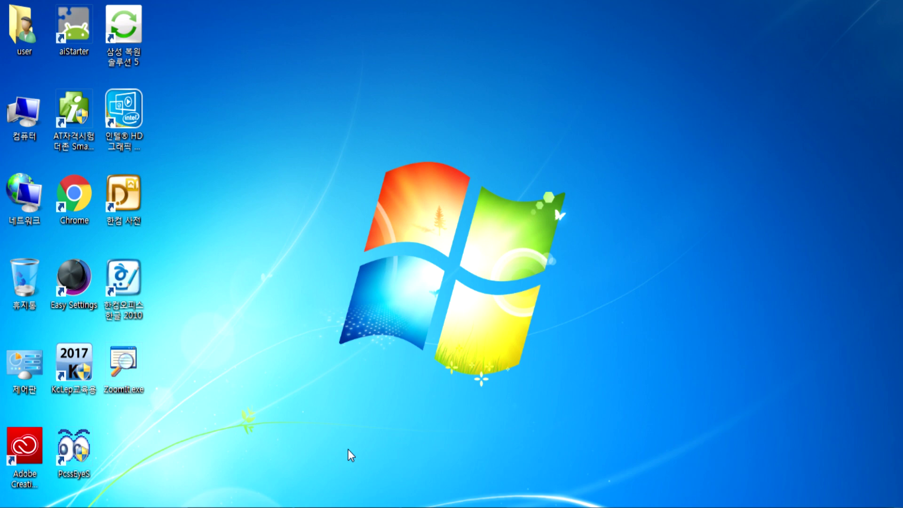
double_click(121, 285)
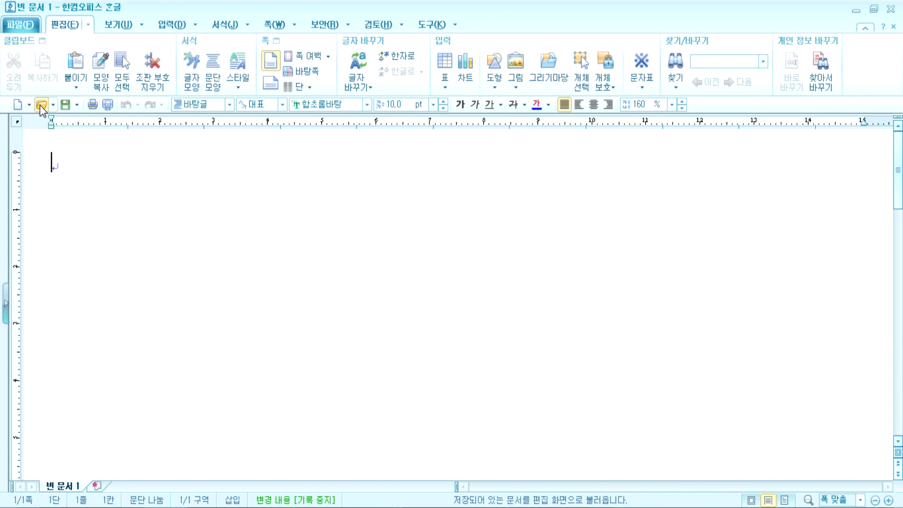
Open the saved document 연습.hwp from the 문서 folder
left_click(41, 108)
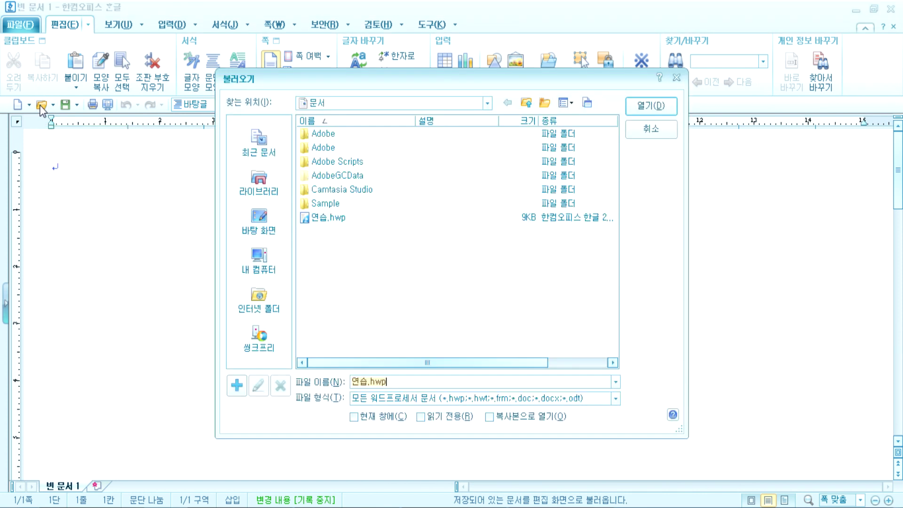
left_click(319, 219)
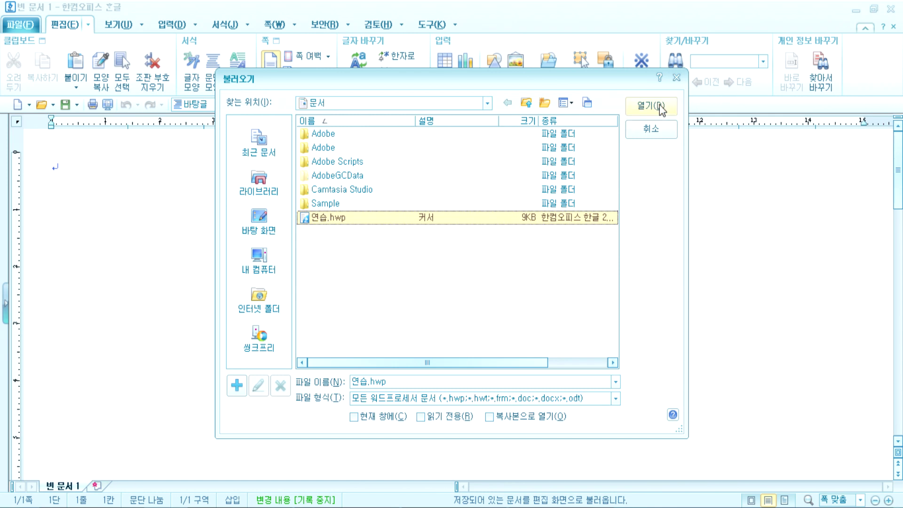
double_click(329, 221)
scroll(24, 406, "up", 3)
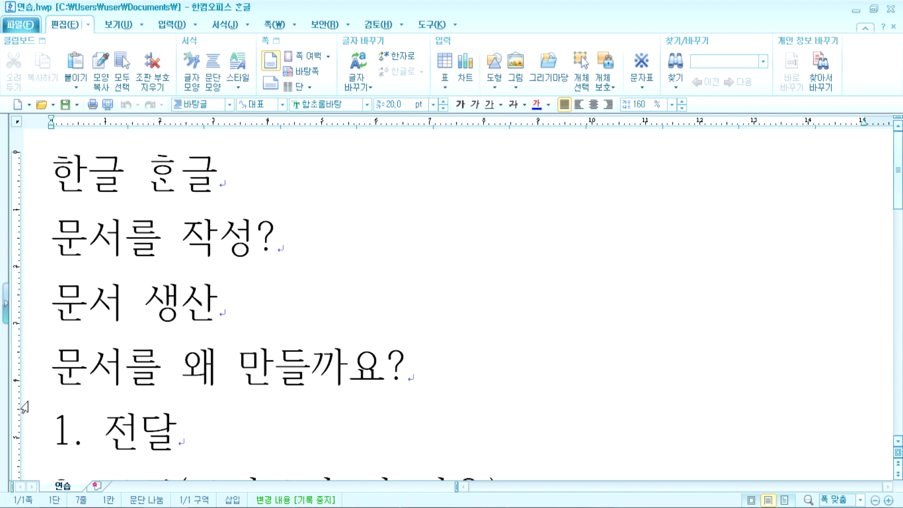
Review the 연습 notes down to the empty line below 저장 작업, and close the document
scroll(24, 407, "down", 5)
scroll(23, 385, "up", 2)
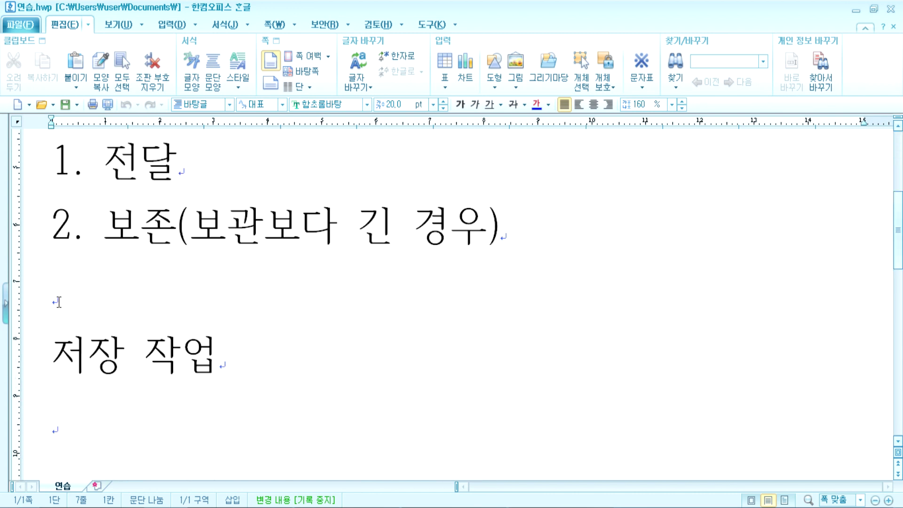
scroll(70, 278, "down", 3)
left_click(70, 262)
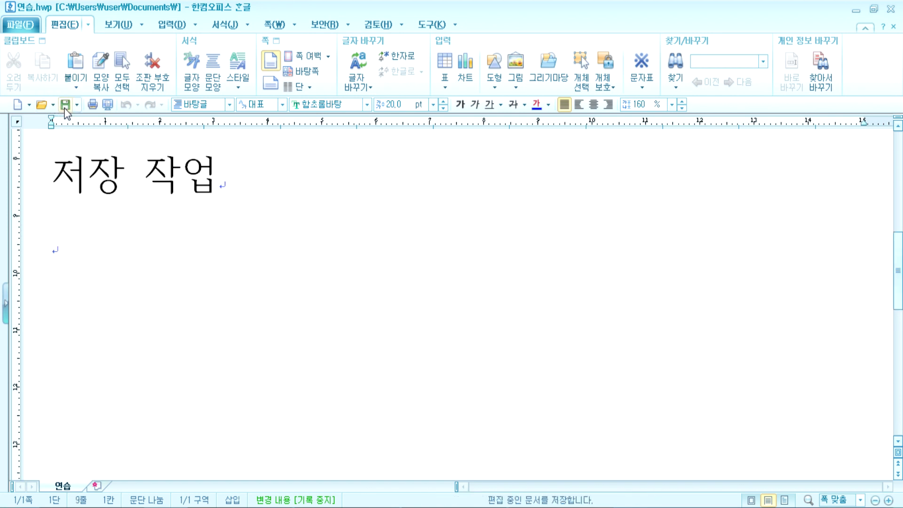
left_click(894, 26)
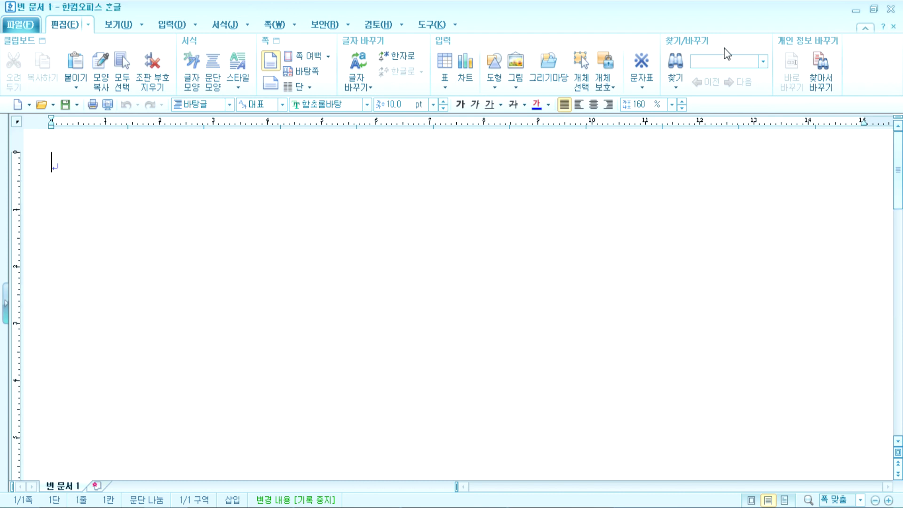
Reopen 연습.hwp from the 문서 folder and go to its last lines
left_click(40, 106)
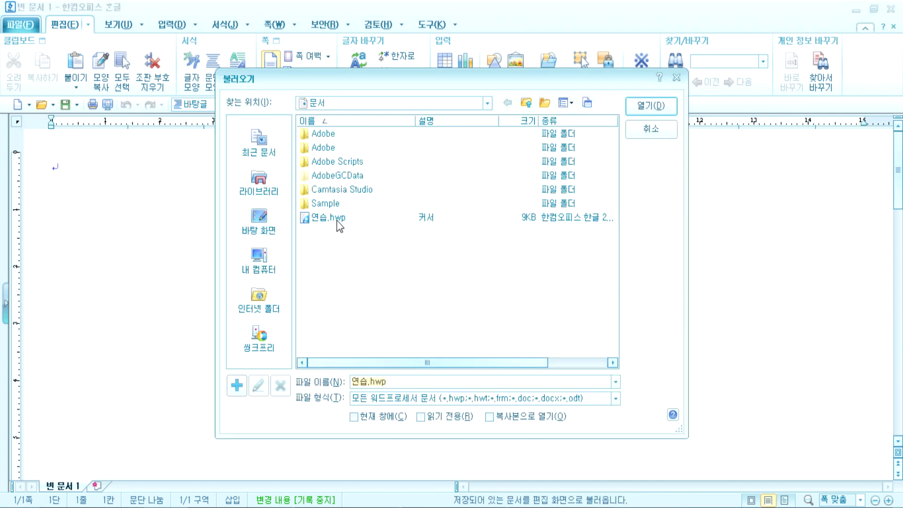
double_click(329, 218)
scroll(232, 250, "down", 6)
scroll(86, 272, "up", 3)
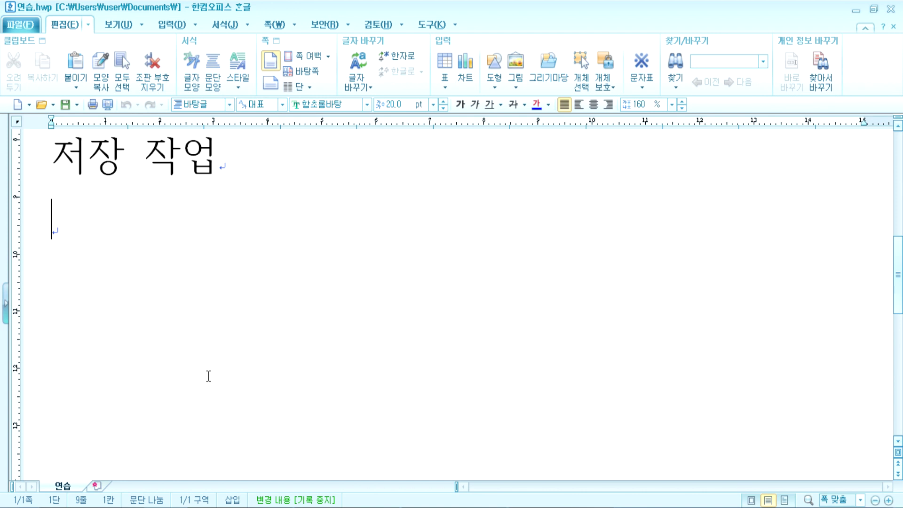
Browse to the Z: drive for another document to open and look through its folders and hwp files
left_click(42, 105)
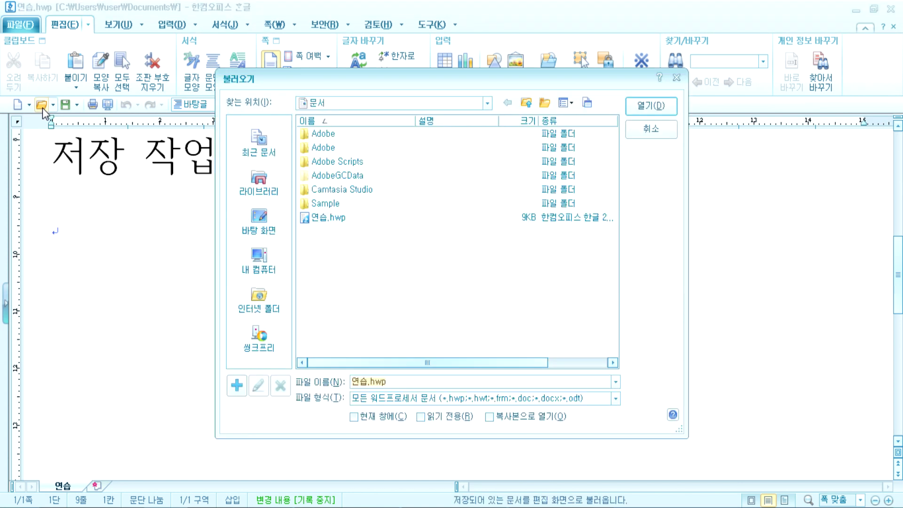
left_click(254, 261)
left_click(317, 177)
double_click(317, 178)
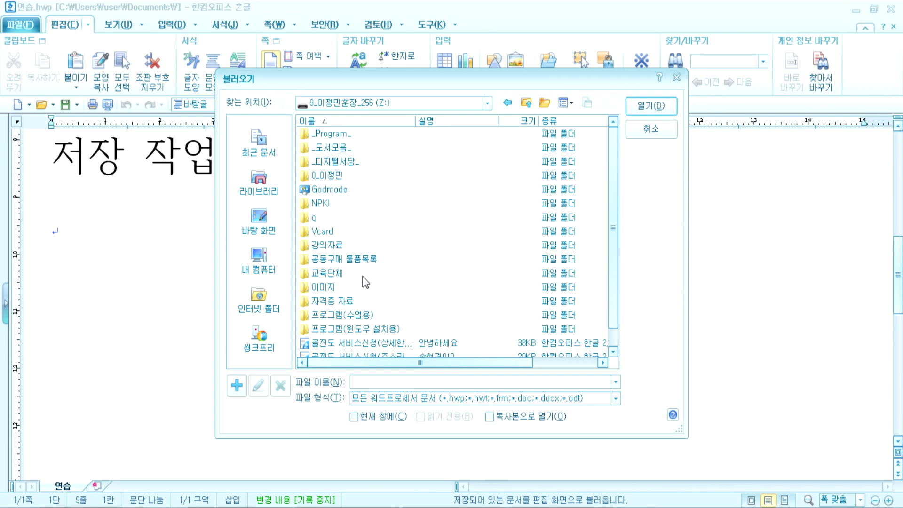
scroll(367, 292, "down", 1)
left_click(338, 345)
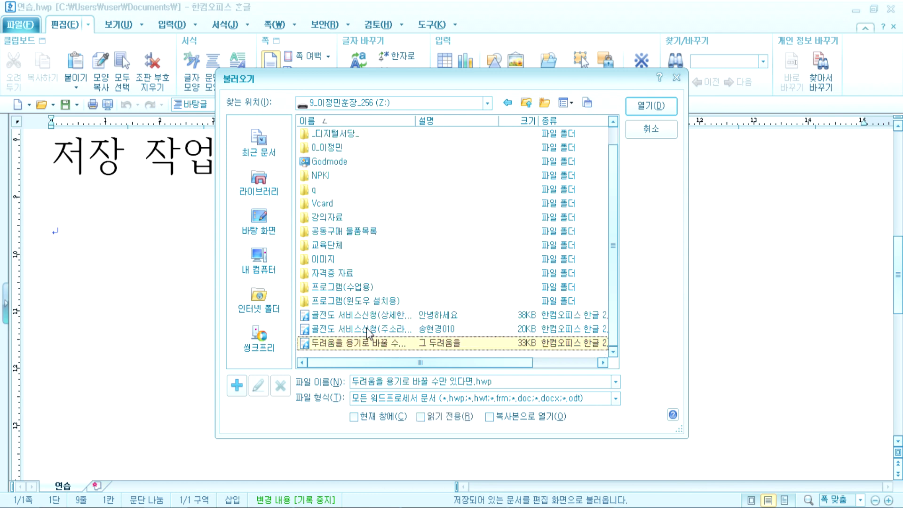
scroll(386, 322, "up", 1)
scroll(386, 322, "down", 1)
scroll(474, 322, "up", 1)
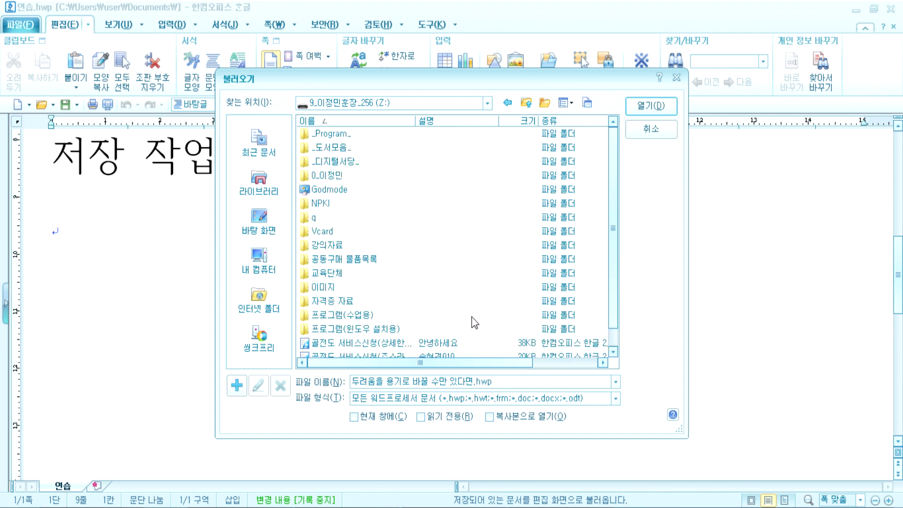
Open 오늘의 묵상.hwp from the personal-name folder on the Z: drive
double_click(328, 175)
scroll(386, 254, "down", 3)
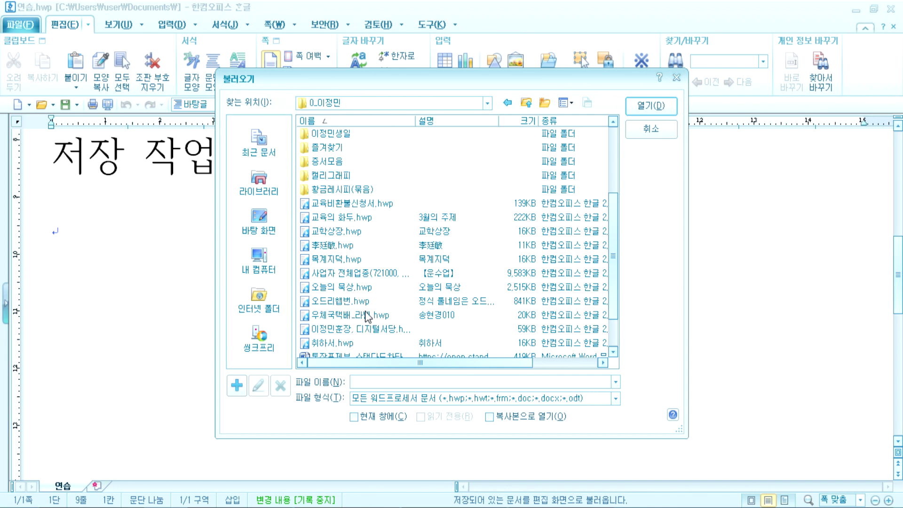
double_click(352, 288)
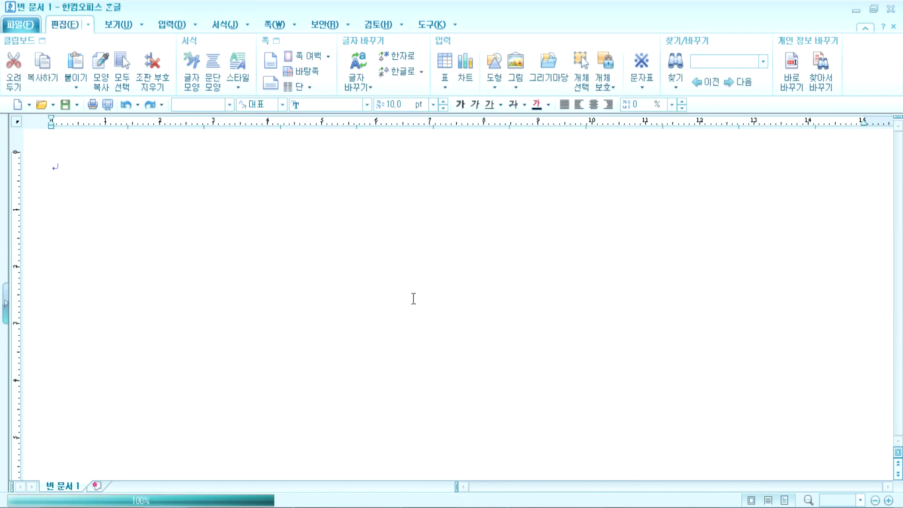
left_click(427, 280)
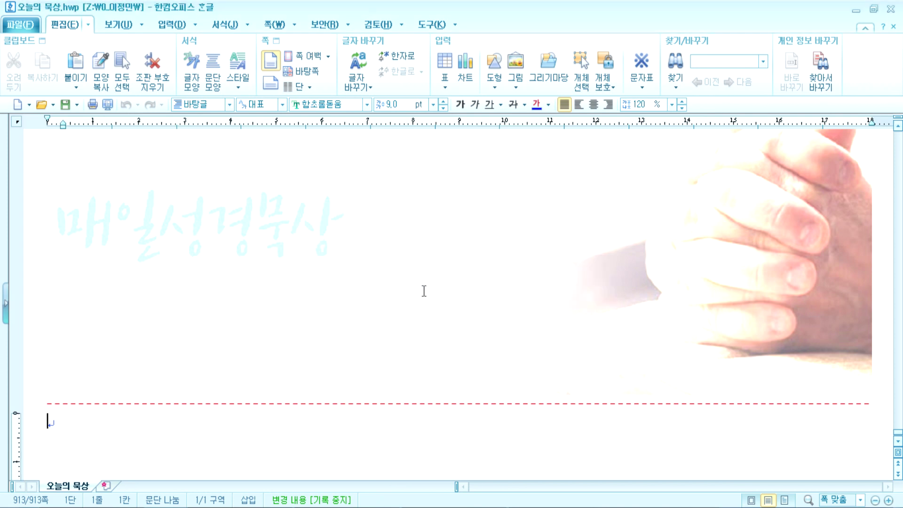
Display the 오늘의 묵상 document in the 쪽 윤곽 page outline view
scroll(280, 333, "up", 5)
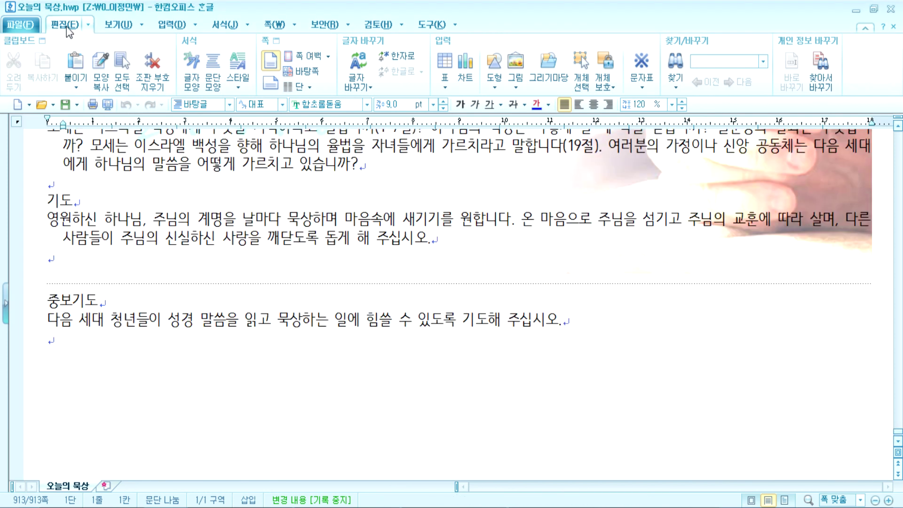
left_click(119, 24)
left_click(13, 71)
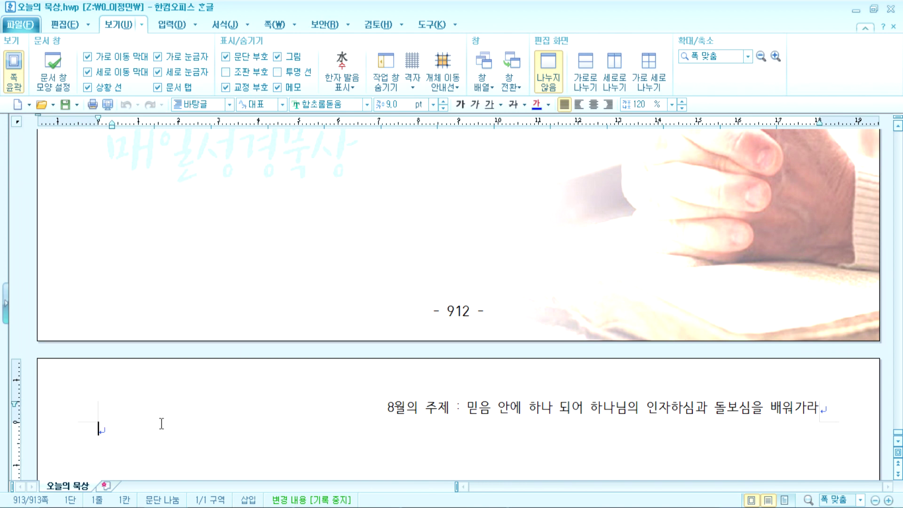
Find the entry dated 2020년 08월 23일 near the document's end, select its month and day, and deselect them
scroll(282, 409, "up", 15)
scroll(309, 385, "down", 10)
scroll(311, 357, "up", 3)
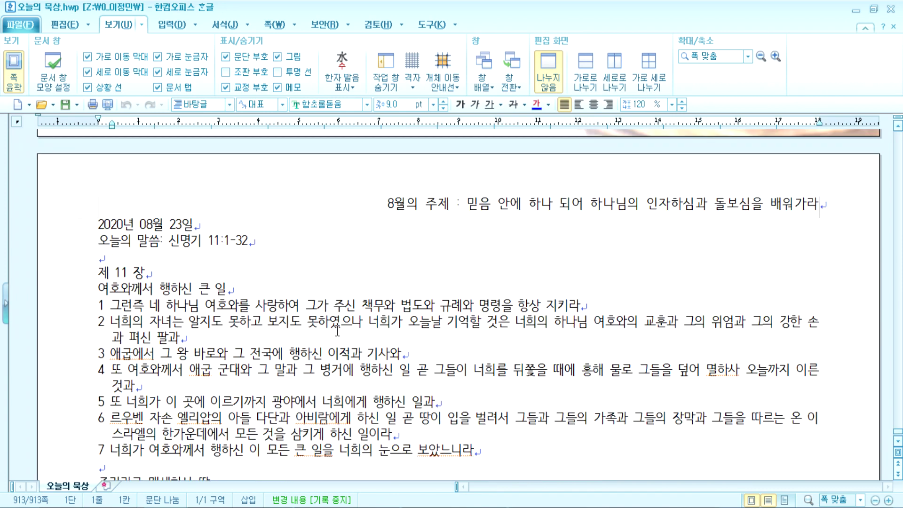
left_click_drag(134, 225, 203, 225)
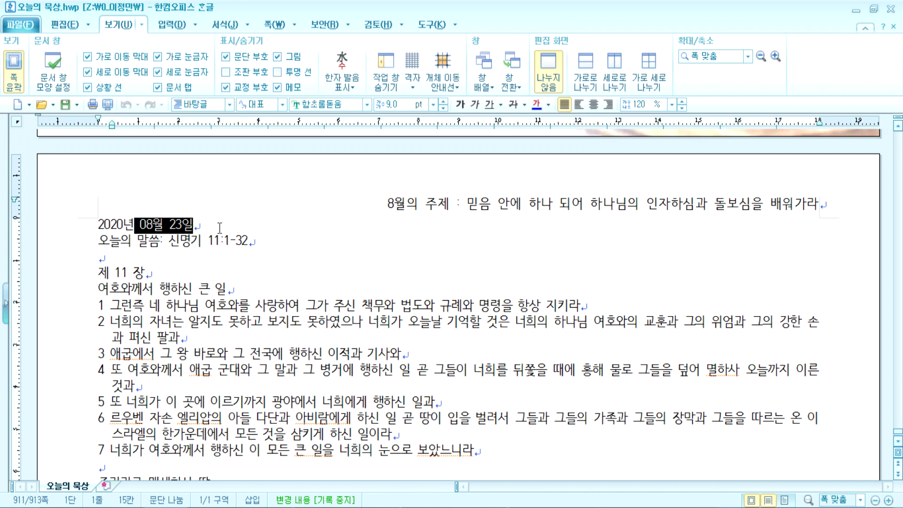
left_click(150, 260)
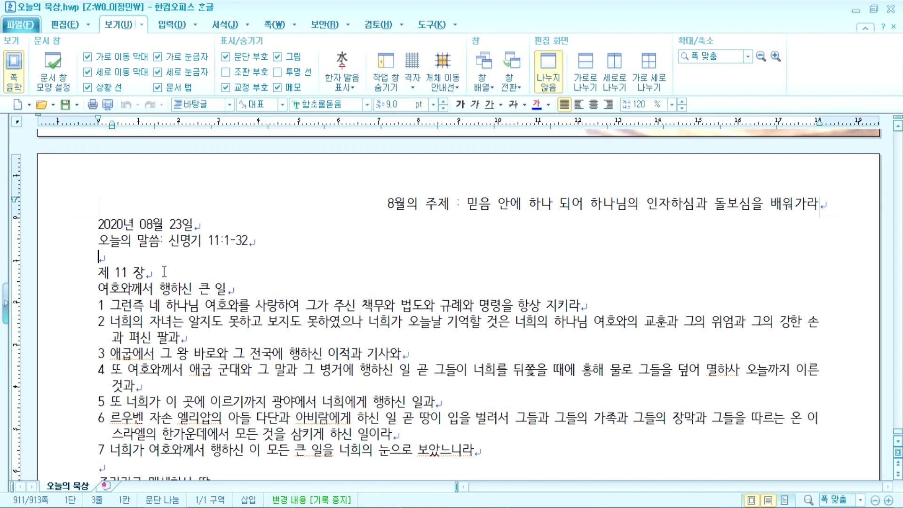
Go to the beginning of the document and examine how the daily entries run from 2018년 03월 31일 to 04월 06일
key("ctrl+Page_Up")
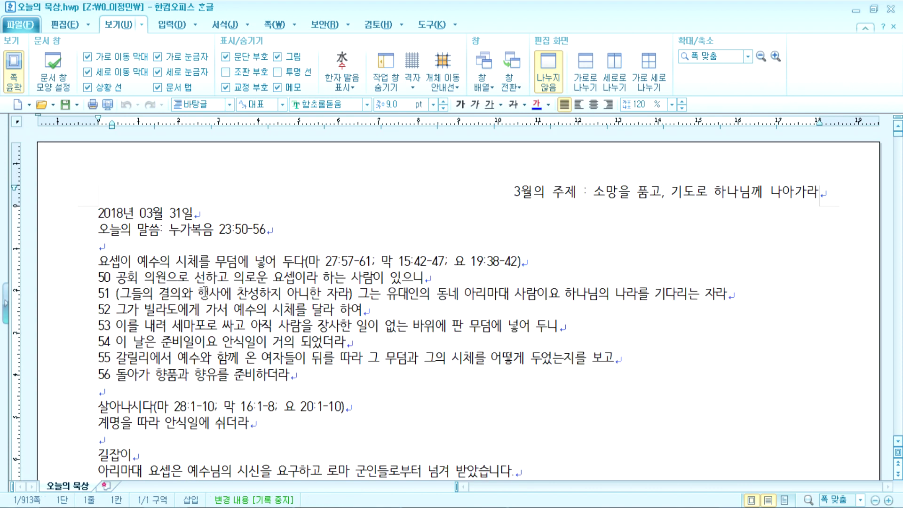
scroll(208, 299, "down", 10)
scroll(209, 298, "down", 5)
left_click(173, 259)
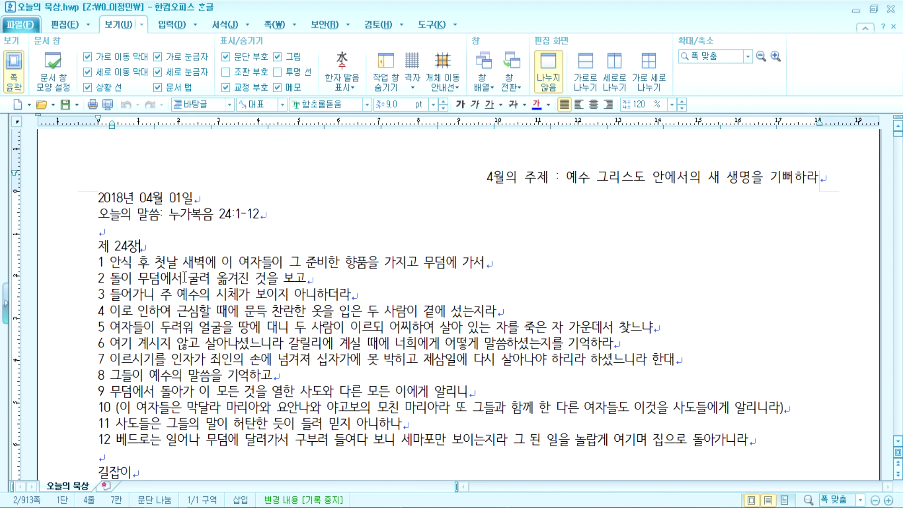
scroll(203, 310, "down", 6)
scroll(202, 310, "down", 5)
left_click(204, 309)
scroll(231, 311, "down", 10)
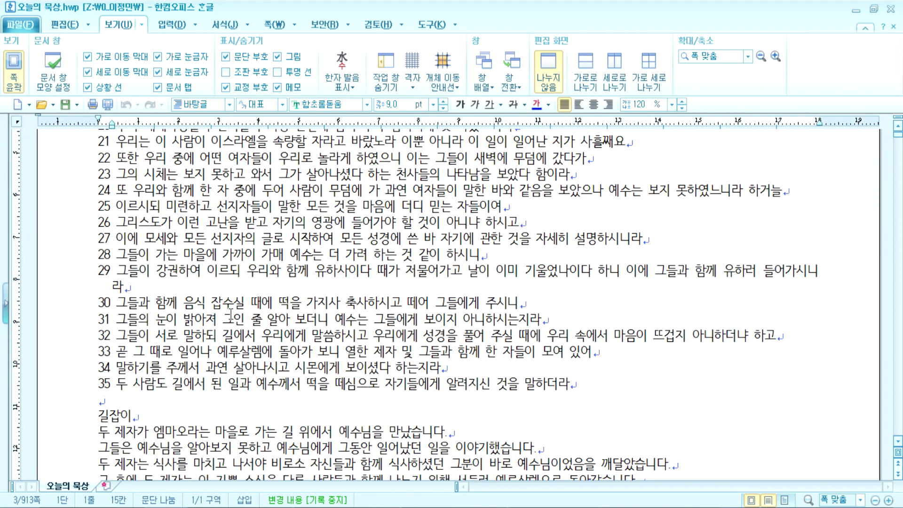
scroll(232, 314, "down", 3)
left_click(221, 289)
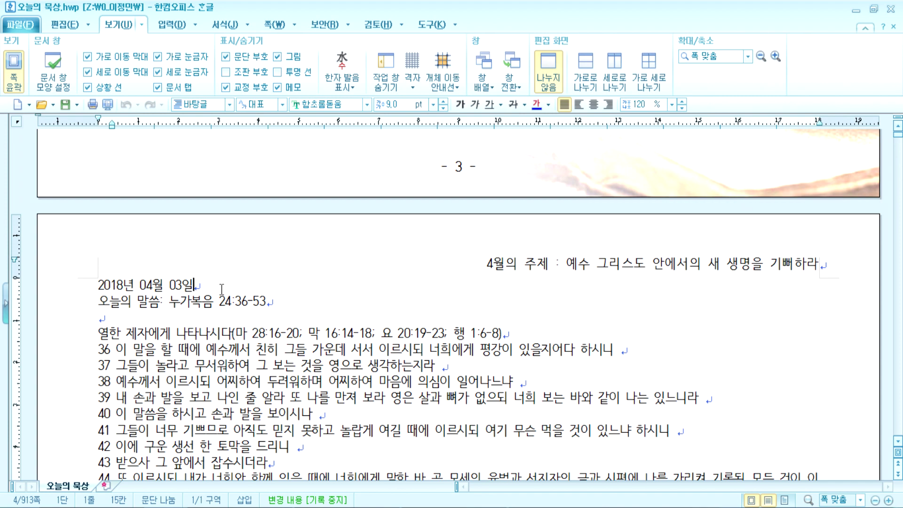
scroll(221, 288, "down", 20)
scroll(224, 329, "down", 20)
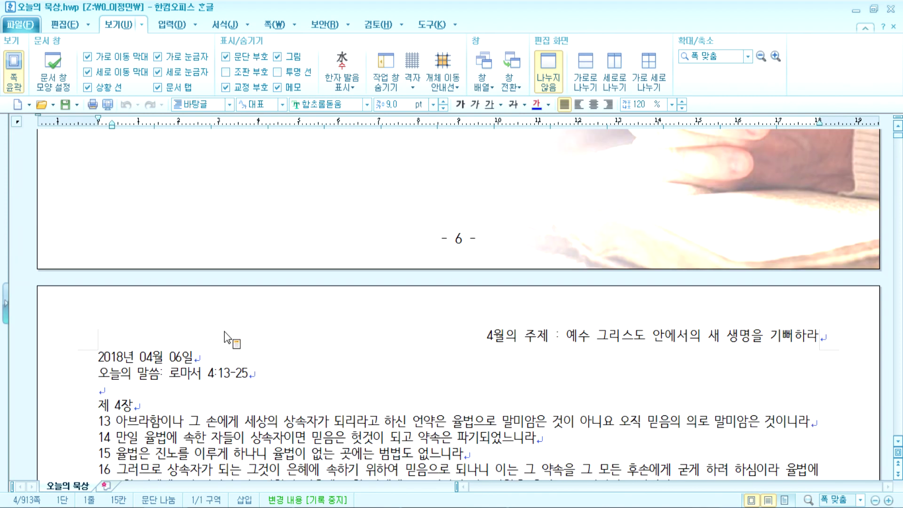
Continue examining the daily entries from 2018년 04월 06일 onward as far as the 죽은 사람의 부활 passage
left_click(197, 350)
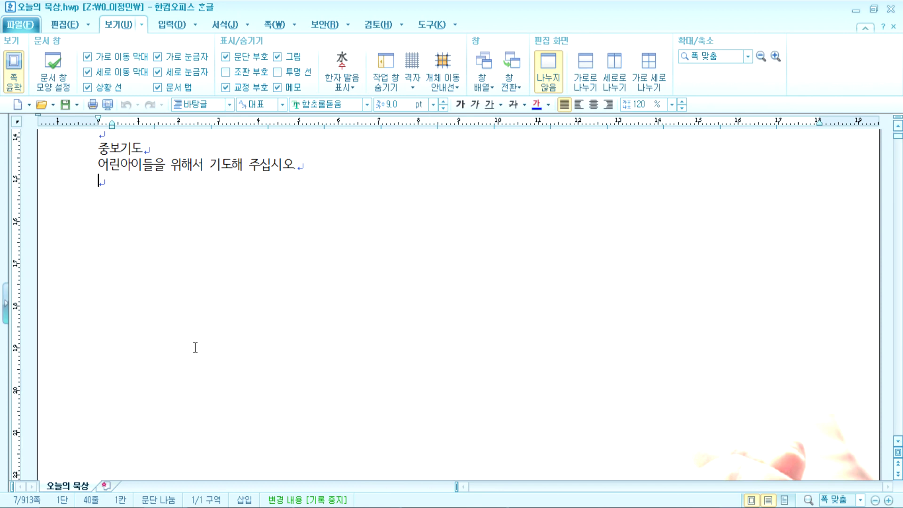
scroll(262, 347, "down", 10)
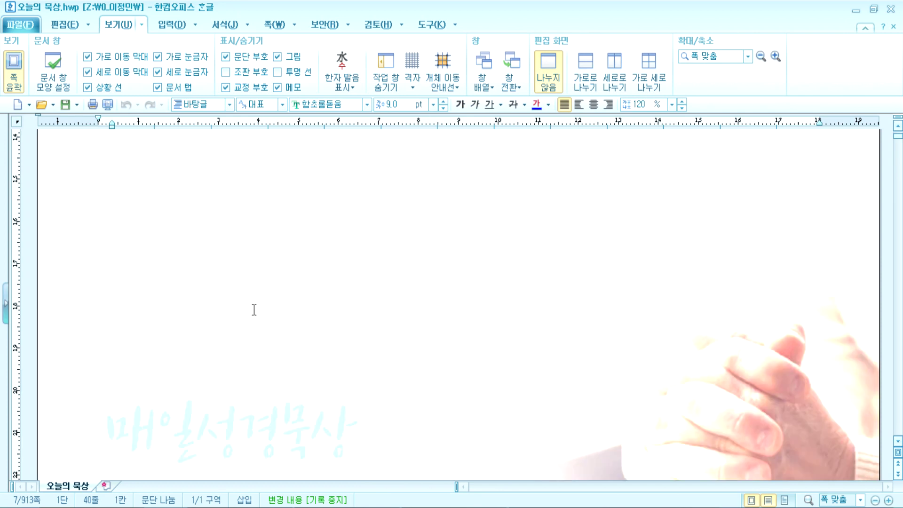
scroll(249, 292, "down", 10)
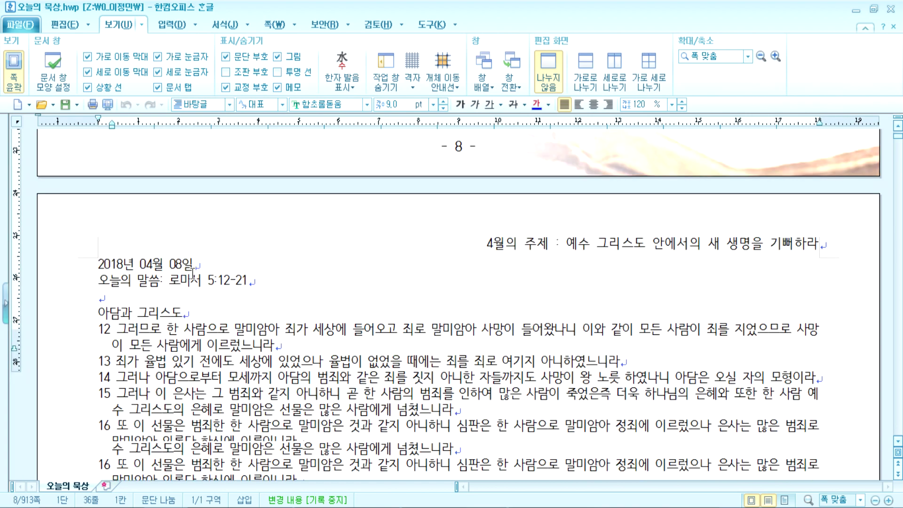
left_click(173, 263)
scroll(187, 278, "down", 20)
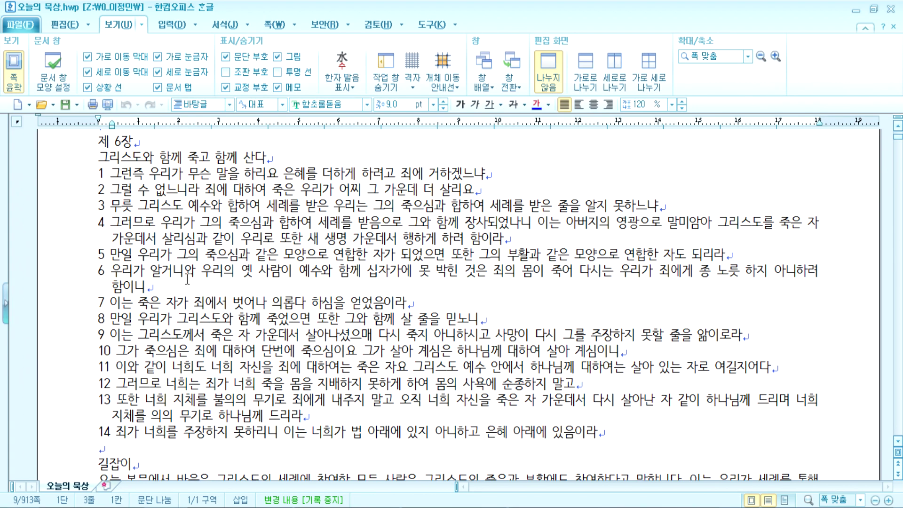
scroll(190, 278, "up", 5)
scroll(190, 277, "down", 15)
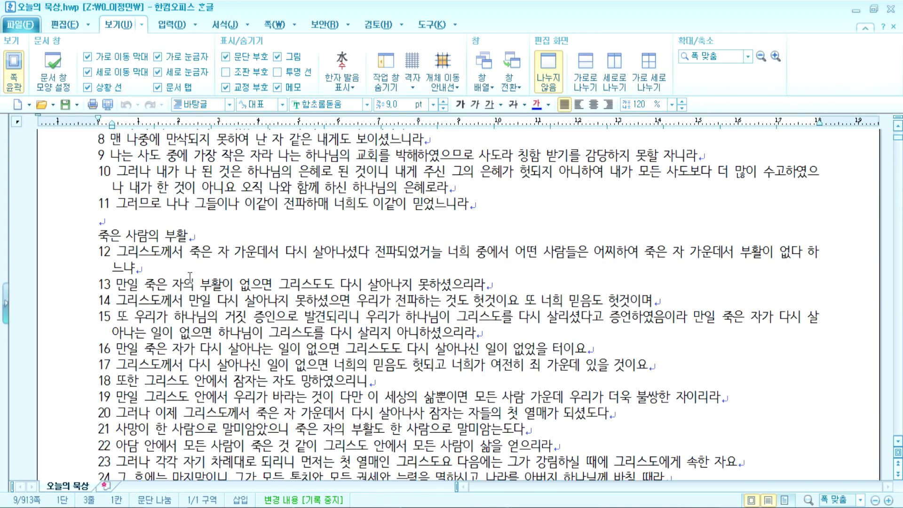
left_click(190, 276)
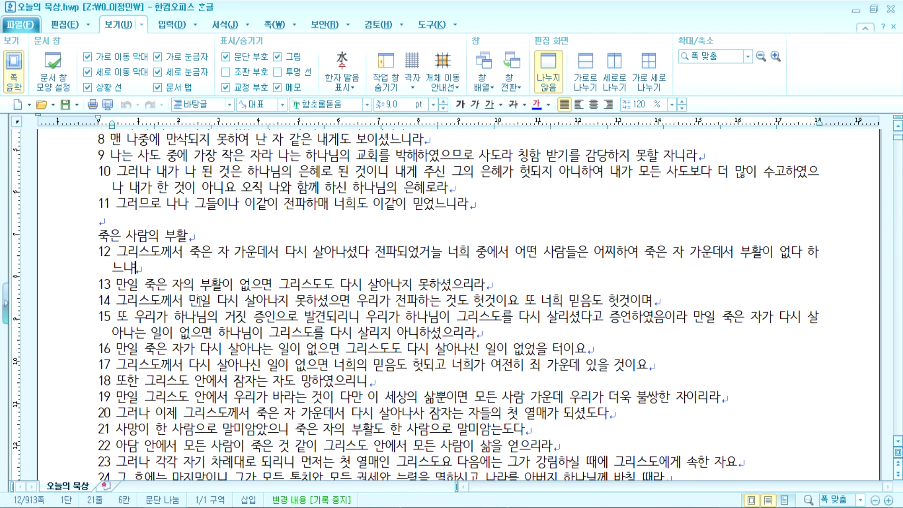
Return to the beginning of 오늘의 묵상 and close it
key("ctrl+Page_Up")
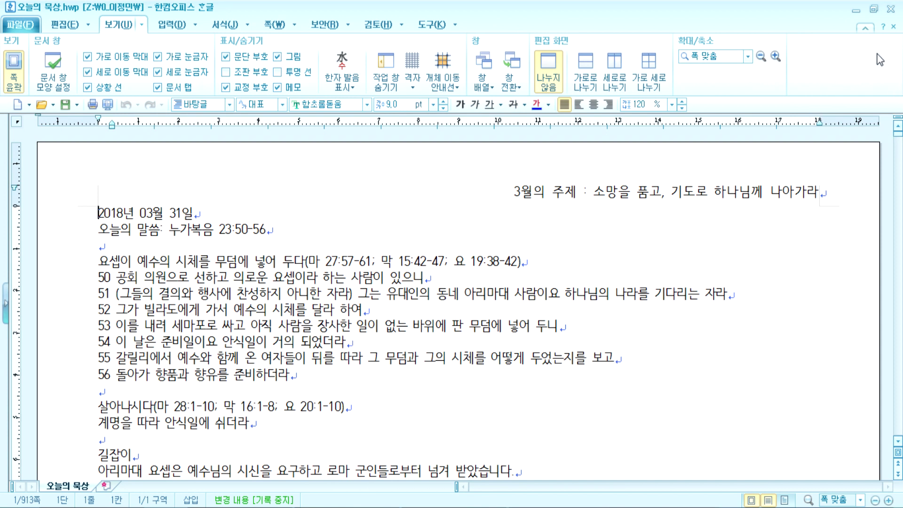
left_click(893, 27)
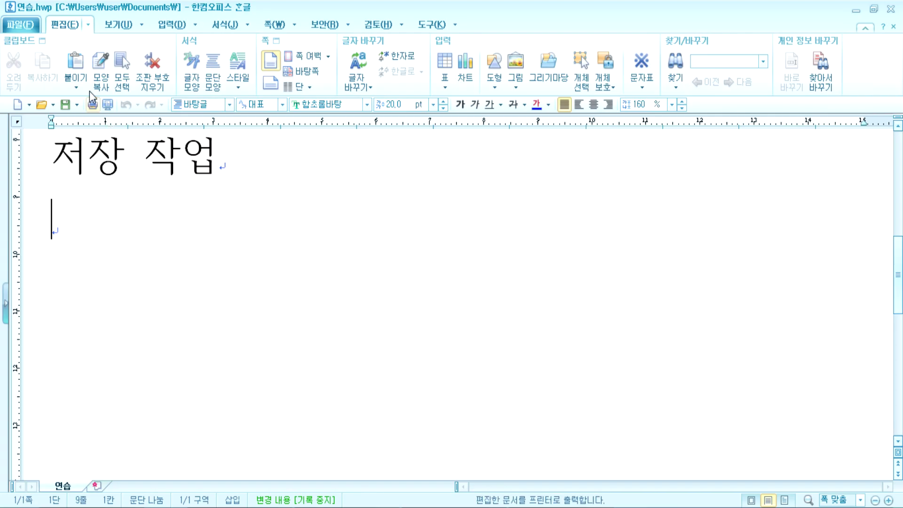
Open the saved document 오드리헵번.hwp from the current folder's file list
left_click(41, 104)
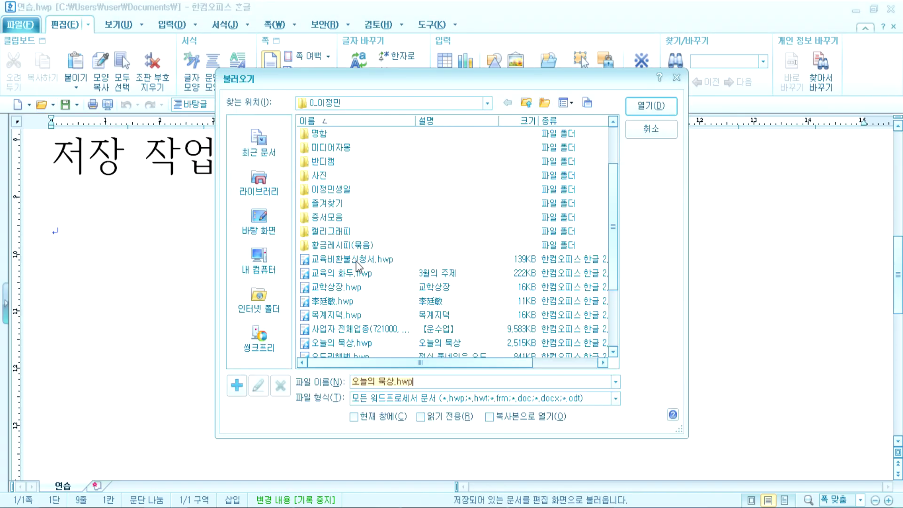
left_click(343, 264)
scroll(365, 285, "down", 1)
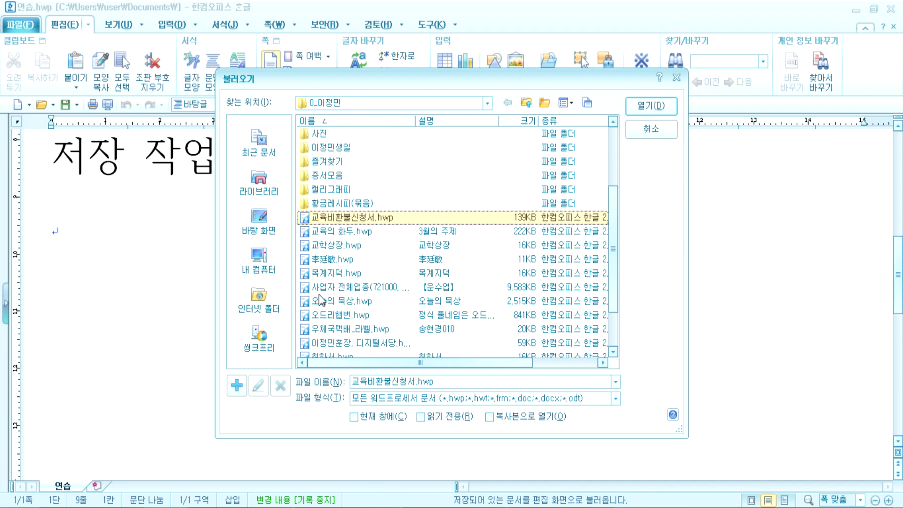
left_click(337, 303)
left_click(336, 315)
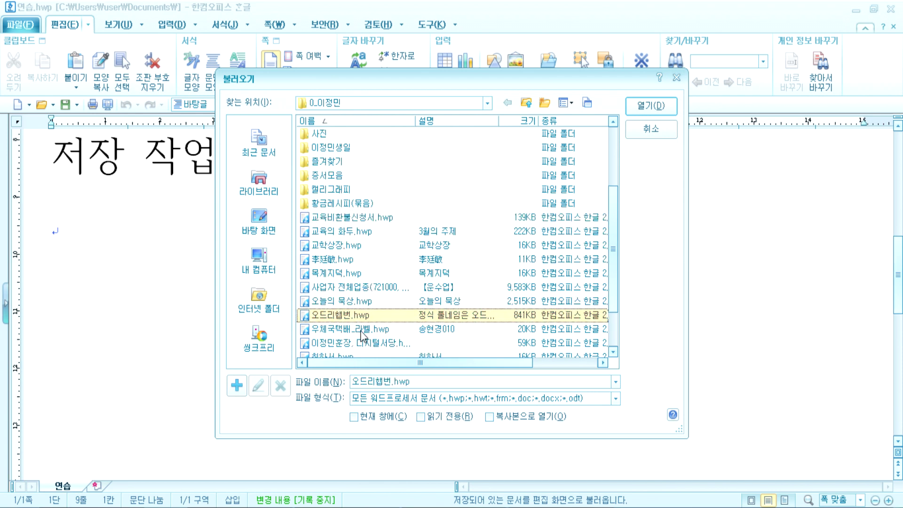
double_click(347, 315)
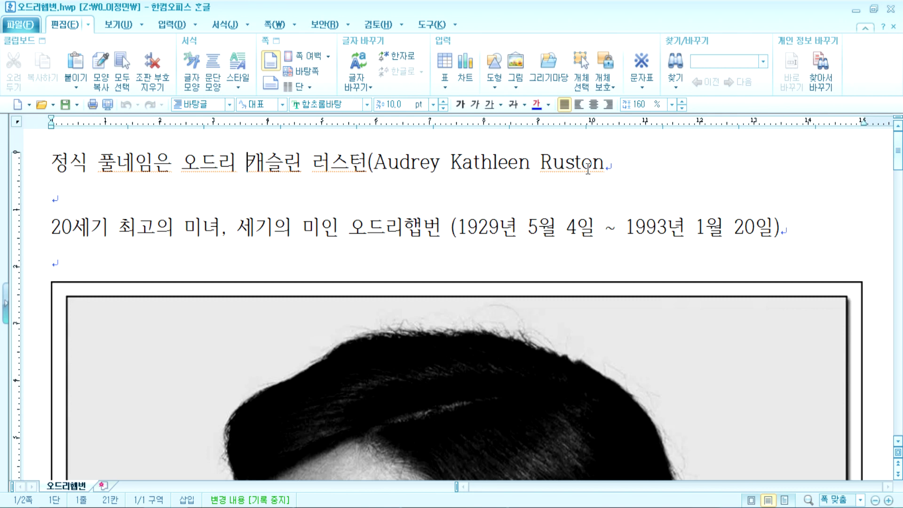
Examine the life dates beside the 오드리헵번 name in the heading lines and the portrait below, returning to the document's beginning
left_click_drag(459, 228, 576, 231)
left_click(668, 228)
scroll(539, 235, "down", 10)
scroll(570, 246, "up", 4)
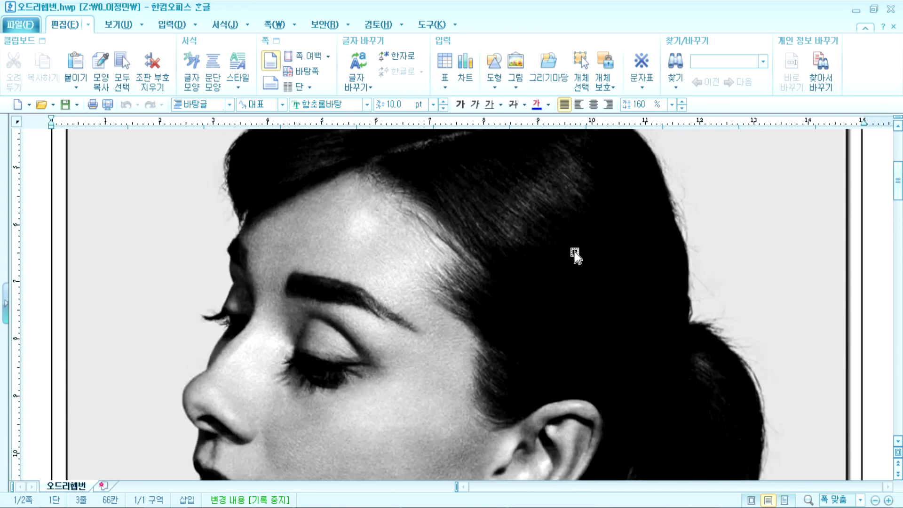
scroll(571, 250, "up", 5)
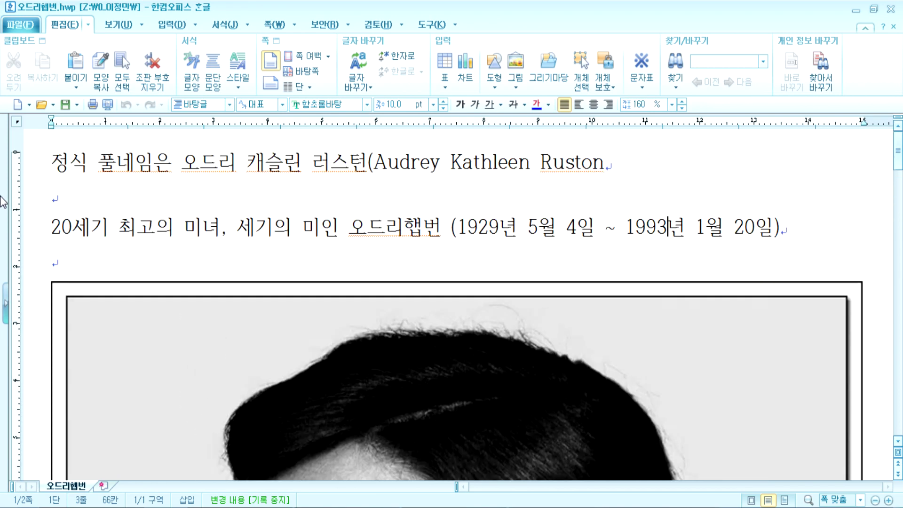
Place the cursor before 정식 in the first line, view the portrait once more, and close the 오드리헵번 document
left_click(46, 168)
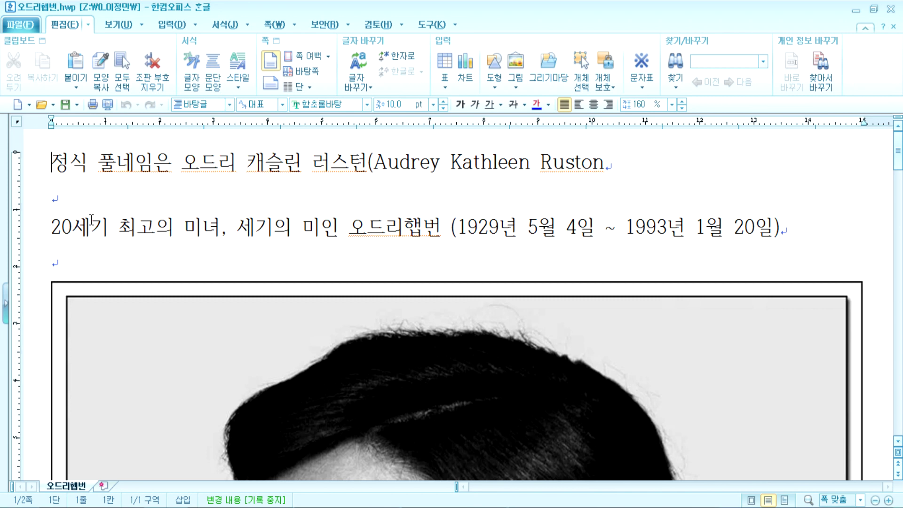
scroll(358, 272, "down", 4)
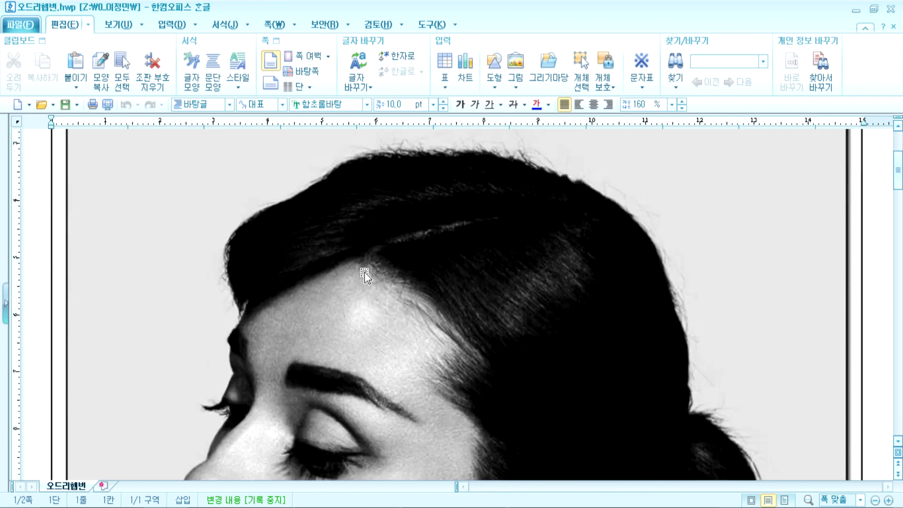
scroll(365, 272, "down", 10)
left_click(888, 9)
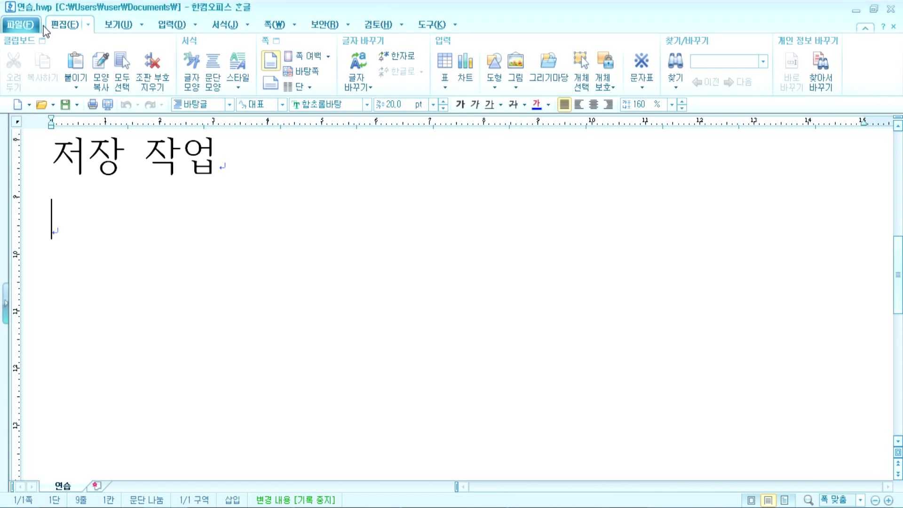
Open the document 황금 레시피2.hwp from the current folder
left_click(42, 105)
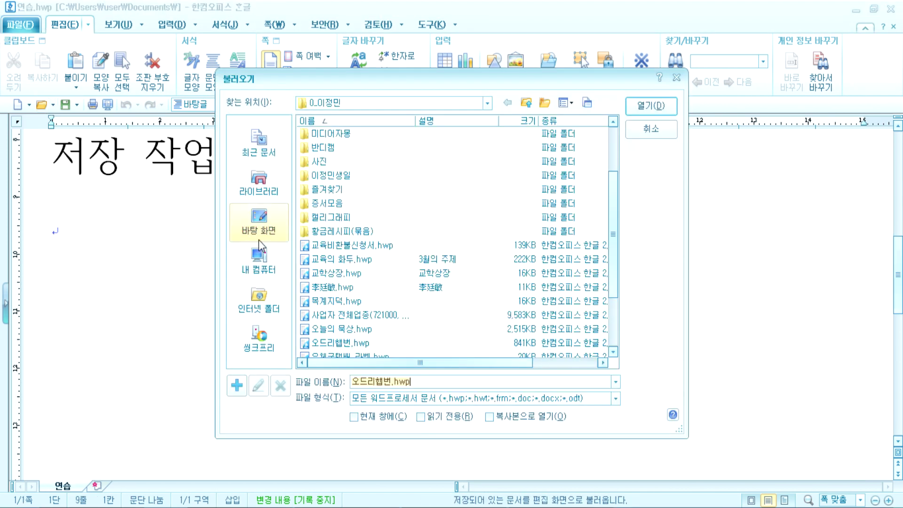
left_click(341, 332)
scroll(352, 315, "down", 2)
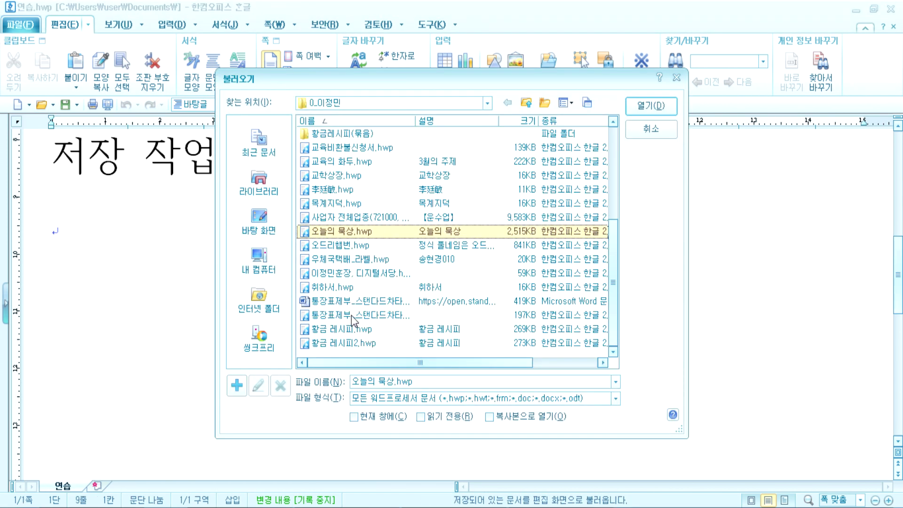
left_click(340, 274)
left_click(344, 264)
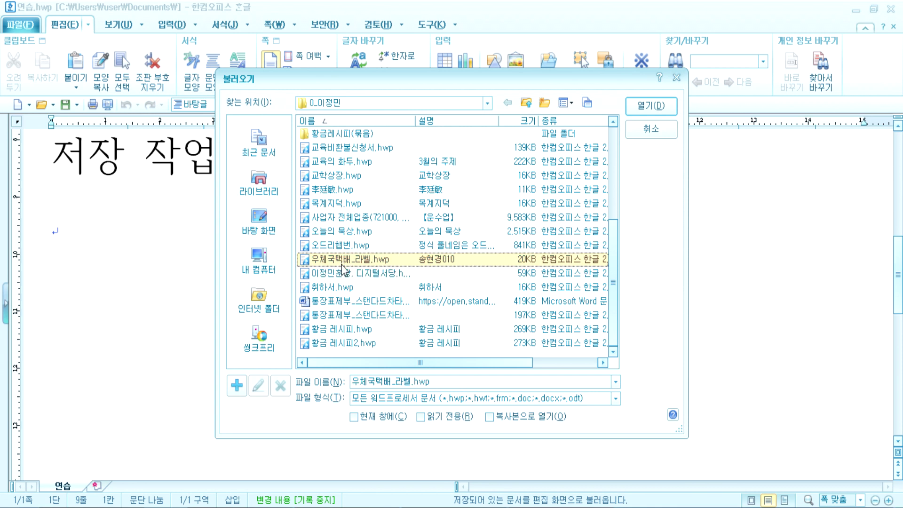
left_click(329, 330)
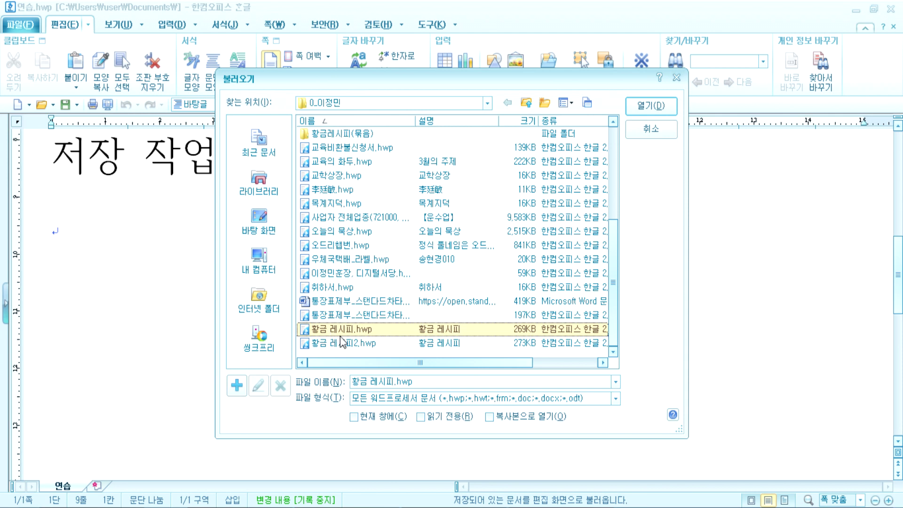
left_click(346, 346)
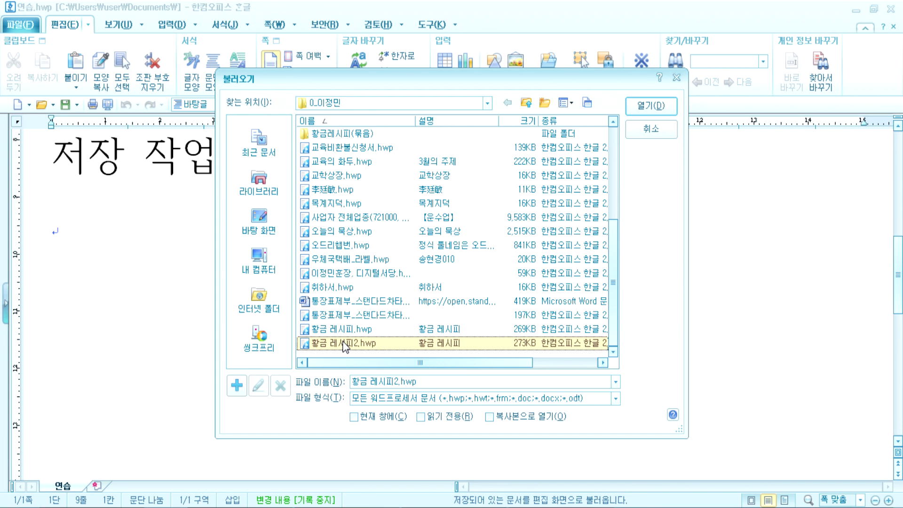
double_click(346, 346)
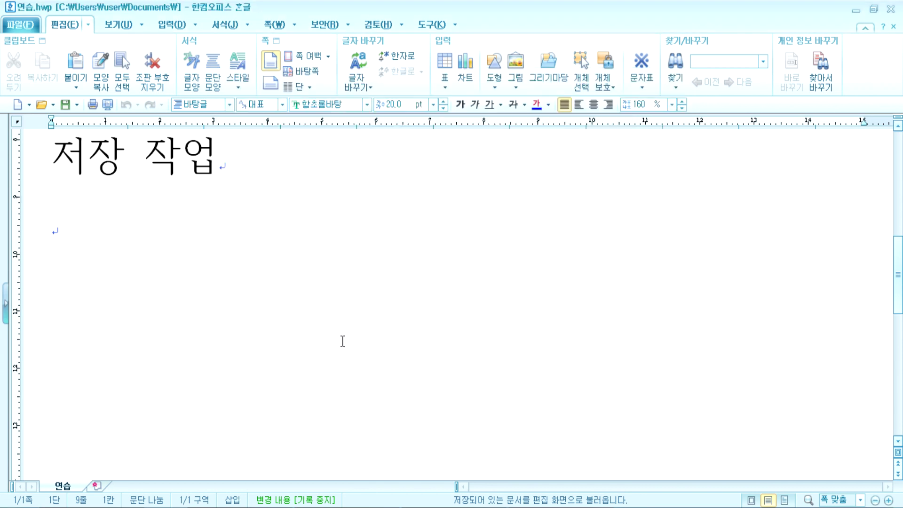
Look through the recipes in the two-column document and close it, leaving no file dialog open
left_click(451, 280)
scroll(389, 335, "down", 10)
scroll(144, 262, "up", 3)
left_click_drag(67, 187, 137, 244)
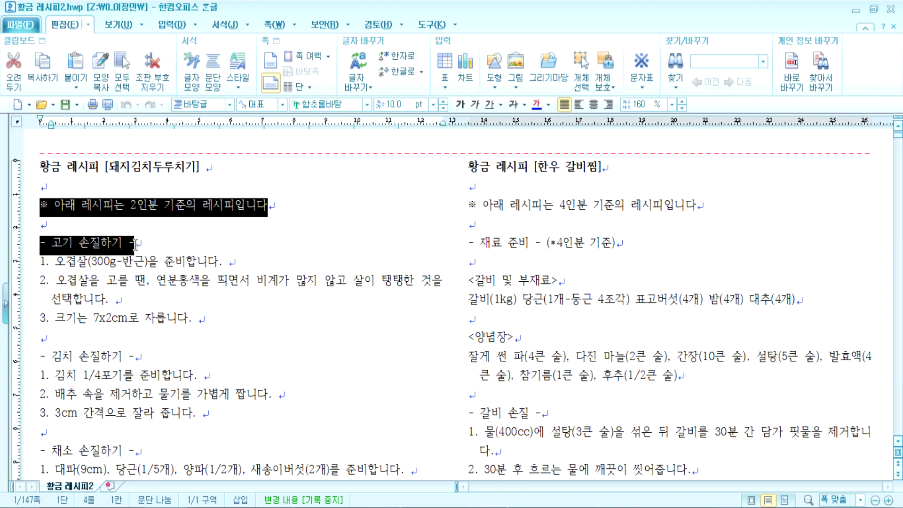
left_click_drag(471, 276, 688, 301)
scroll(316, 268, "down", 6)
scroll(211, 262, "down", 15)
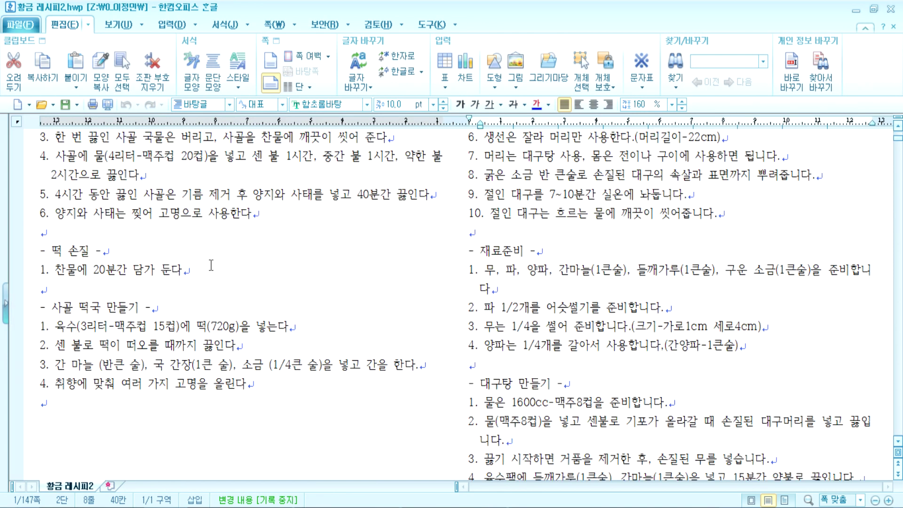
scroll(209, 261, "down", 5)
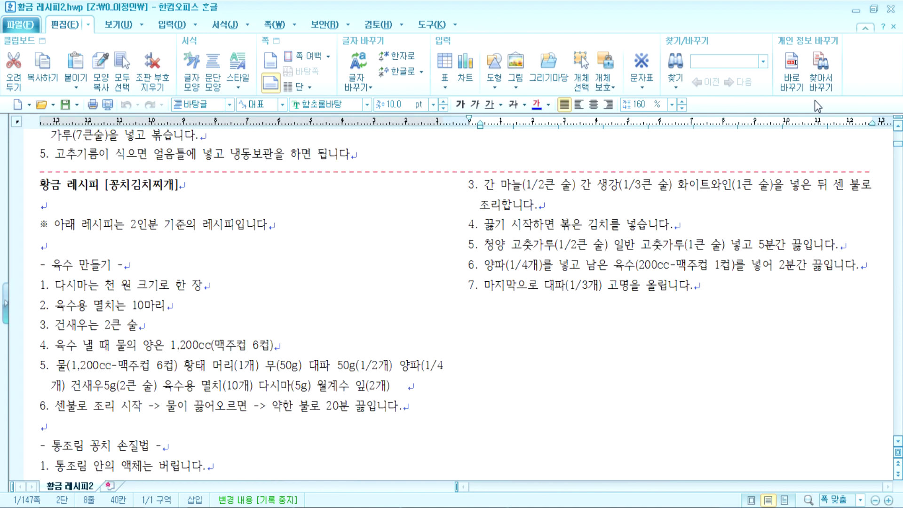
left_click(890, 9)
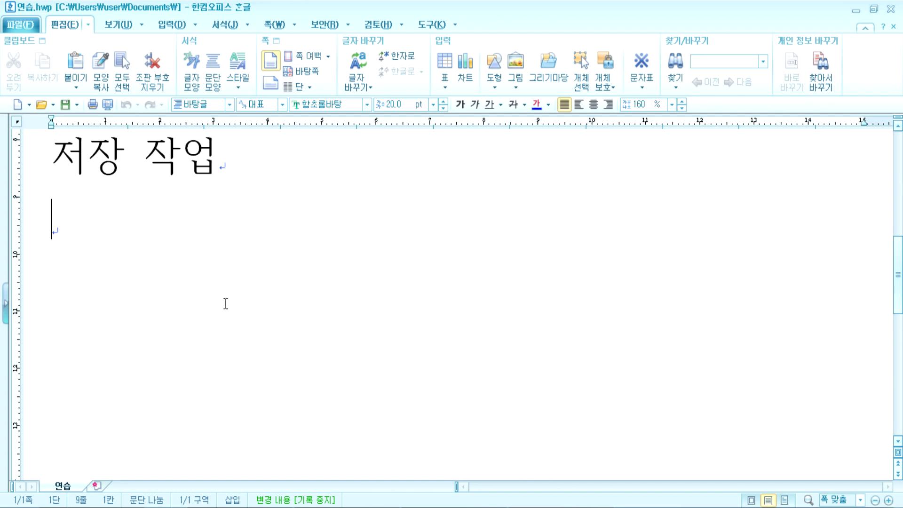
left_click(41, 104)
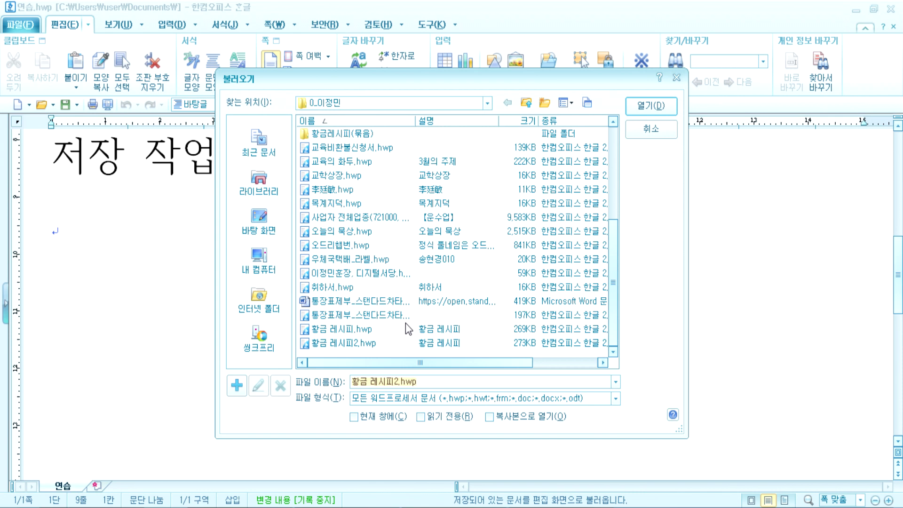
left_click(651, 129)
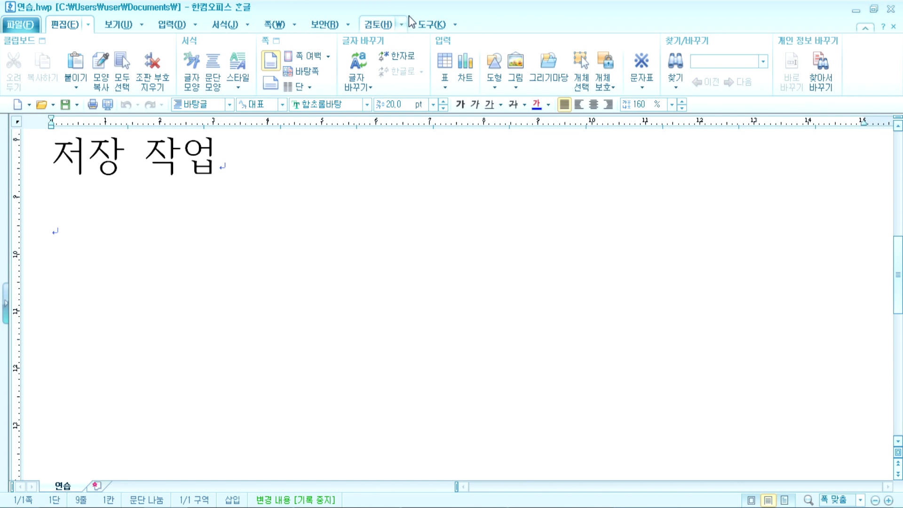
Change the program theme to 한글 2007 in the user settings
left_click(444, 26)
left_click(454, 24)
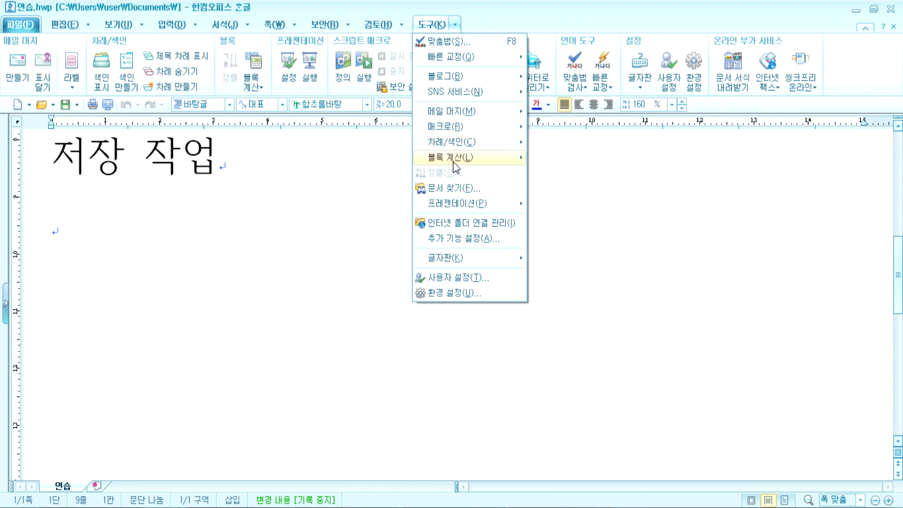
left_click(446, 277)
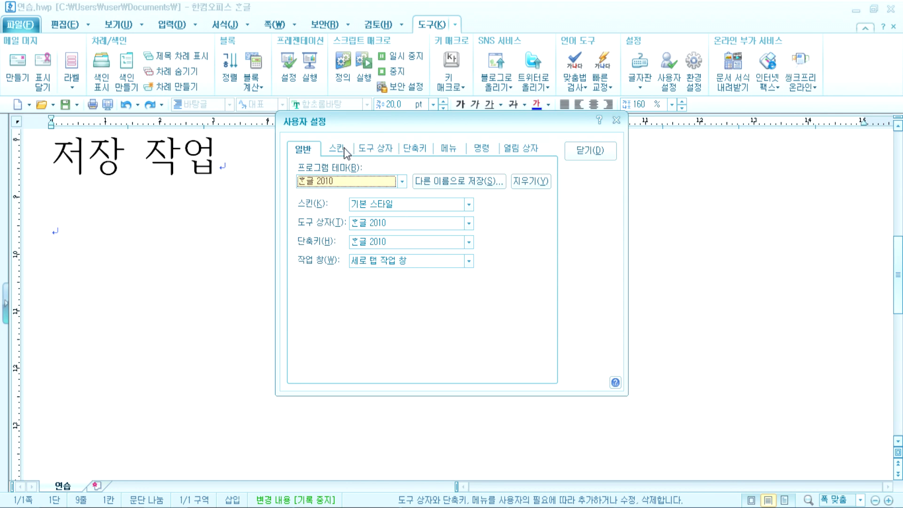
left_click(344, 149)
left_click(303, 148)
left_click(366, 181)
left_click(359, 204)
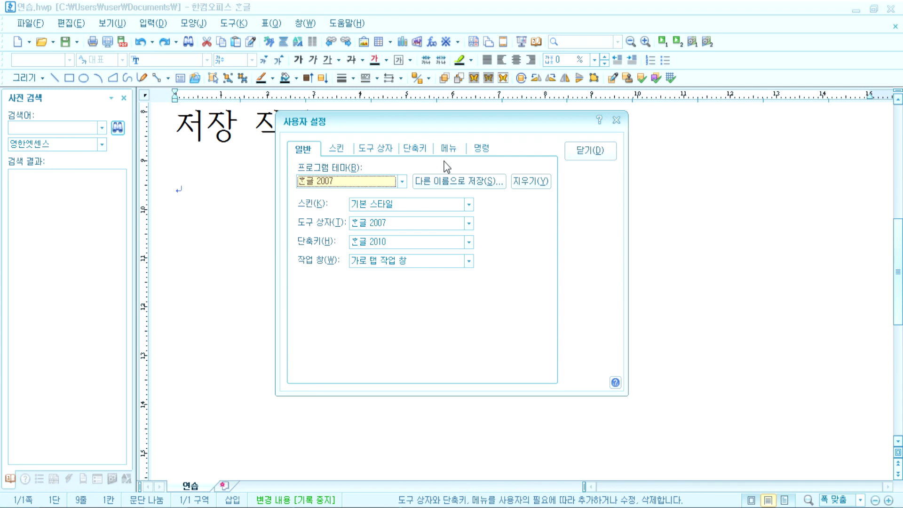
Restore the program theme to 한글 2010 and close the user settings
left_click(372, 184)
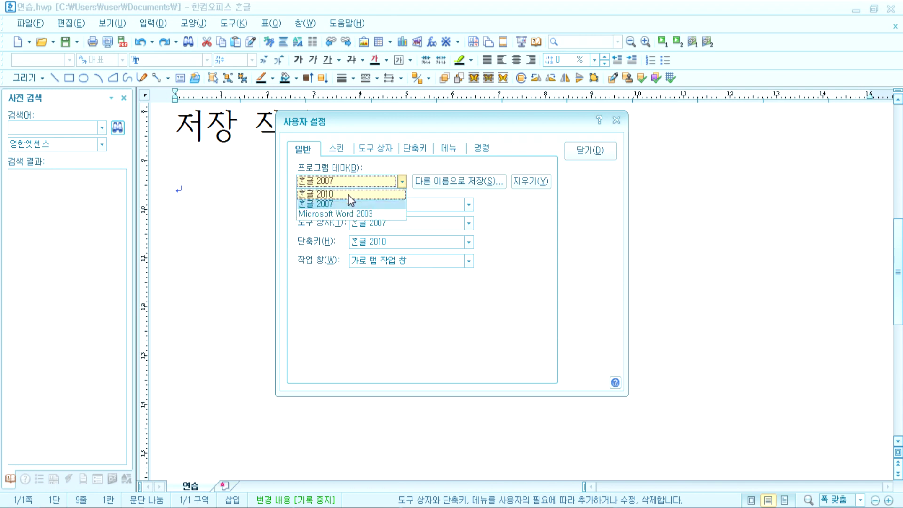
left_click(348, 194)
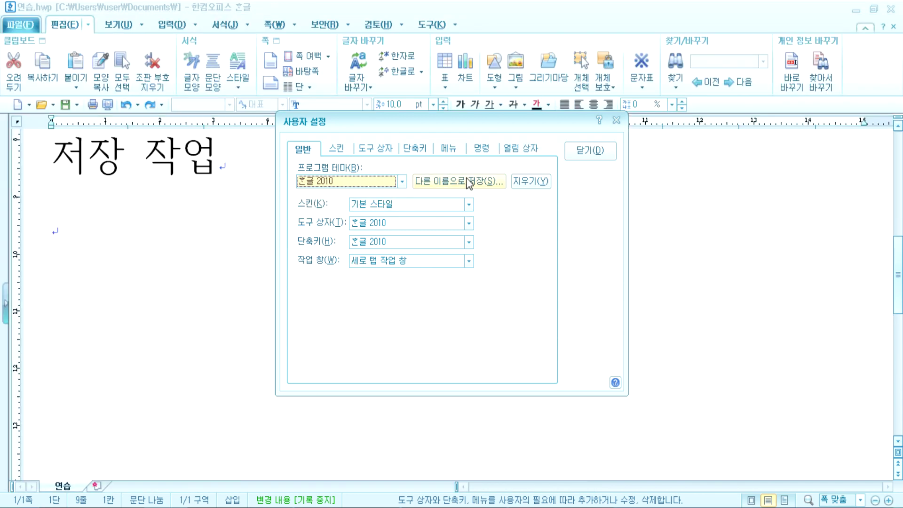
left_click(590, 150)
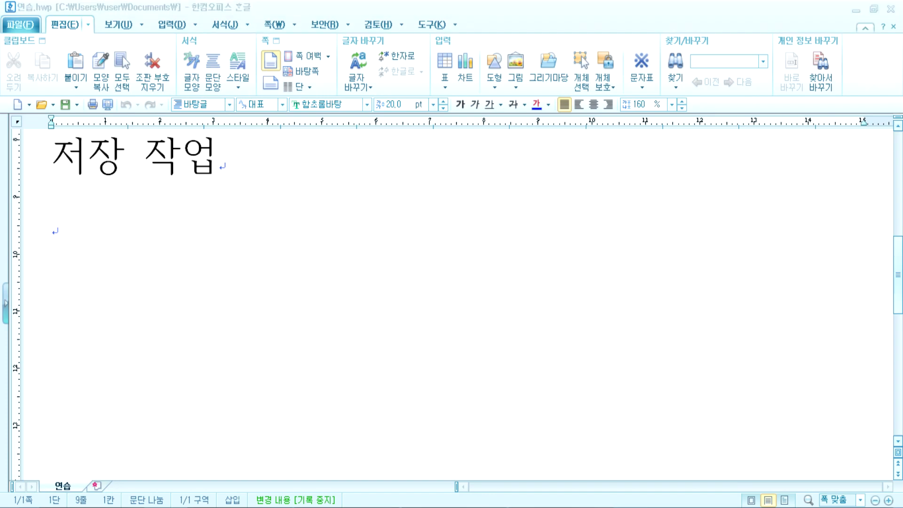
Copy the 애국가 lyrics from the other window and replace all text in 연습.hwp with them
key("alt+Tab")
left_click_drag(6, 119, 718, 366)
left_click(491, 506)
scroll(206, 360, "up", 2)
left_click(154, 338)
key("ctrl+a")
key("ctrl+v")
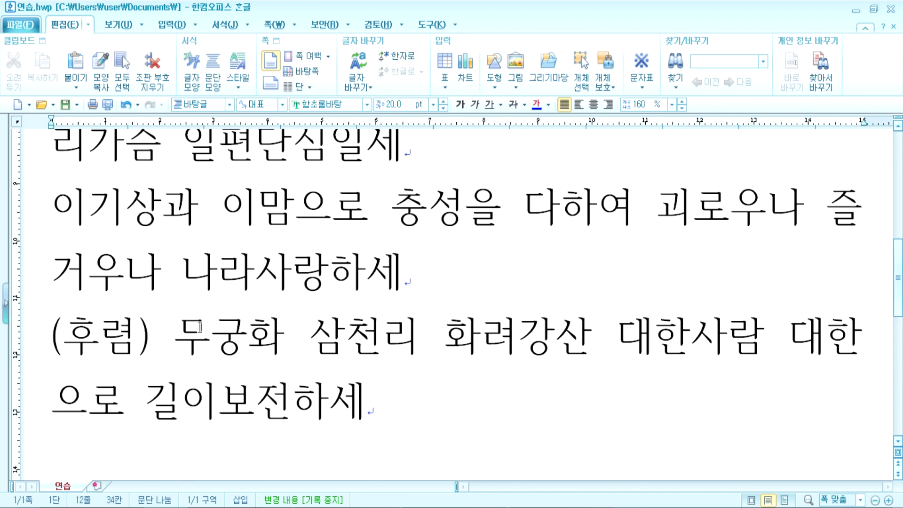
Set the font size of the whole lyrics text to 10 pt
key("ctrl+a")
left_click(433, 104)
left_click(398, 158)
left_click(238, 274)
scroll(406, 298, "up", 3)
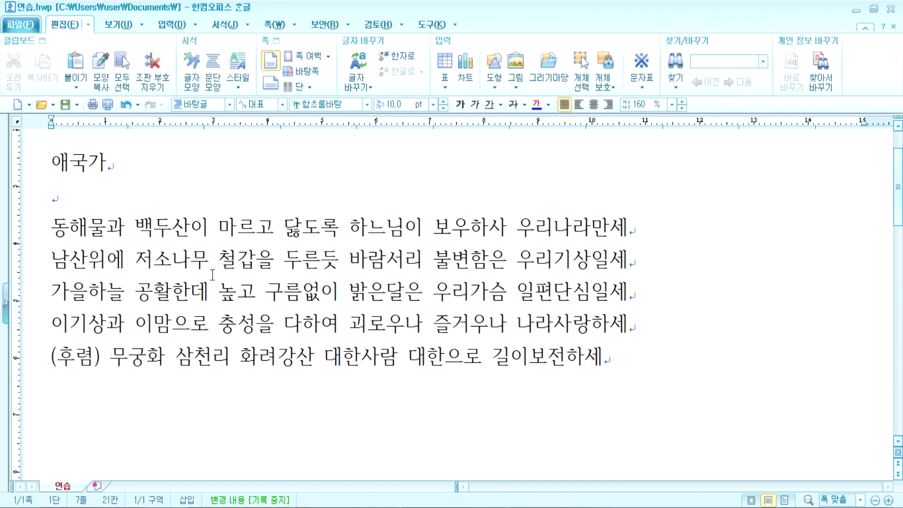
Add two empty lines below the last line of the lyrics and save the document
left_click(645, 359)
key("Return")
key("Return")
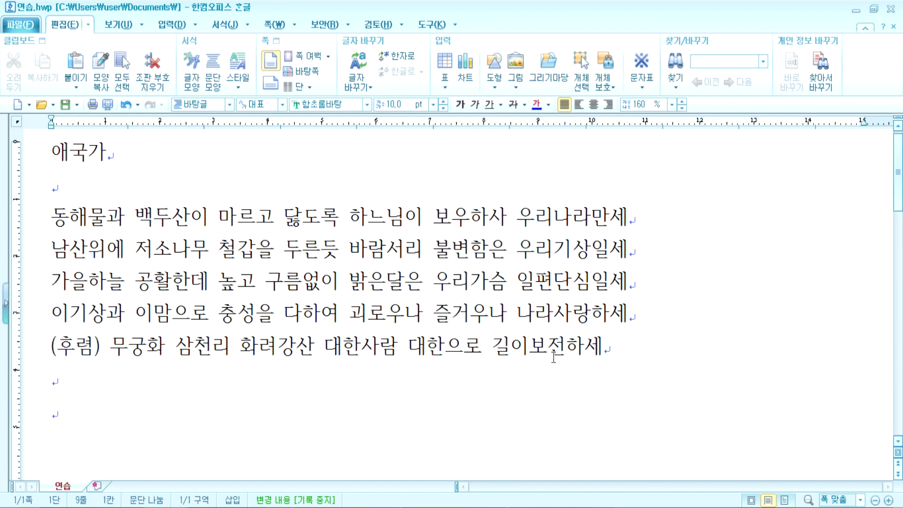
left_click(49, 164)
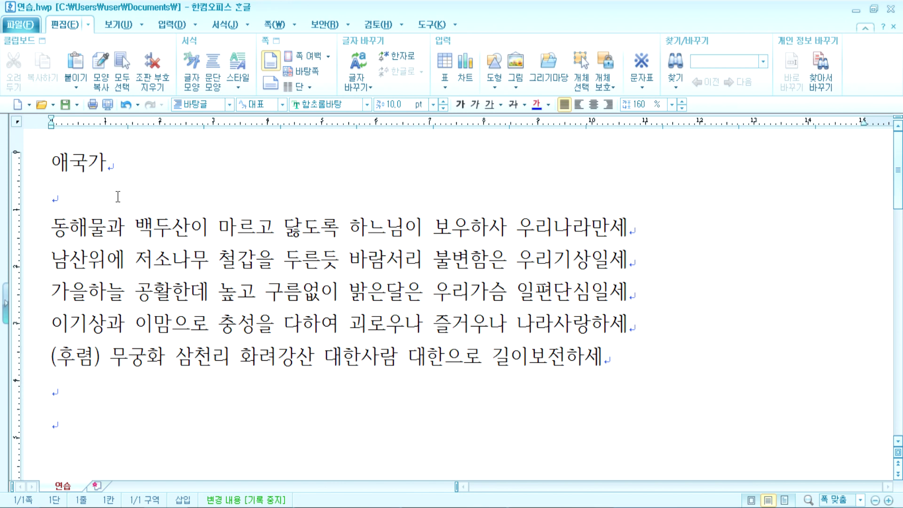
key("alt+s")
left_click(92, 190)
left_click_drag(57, 165, 585, 393)
left_click(584, 393)
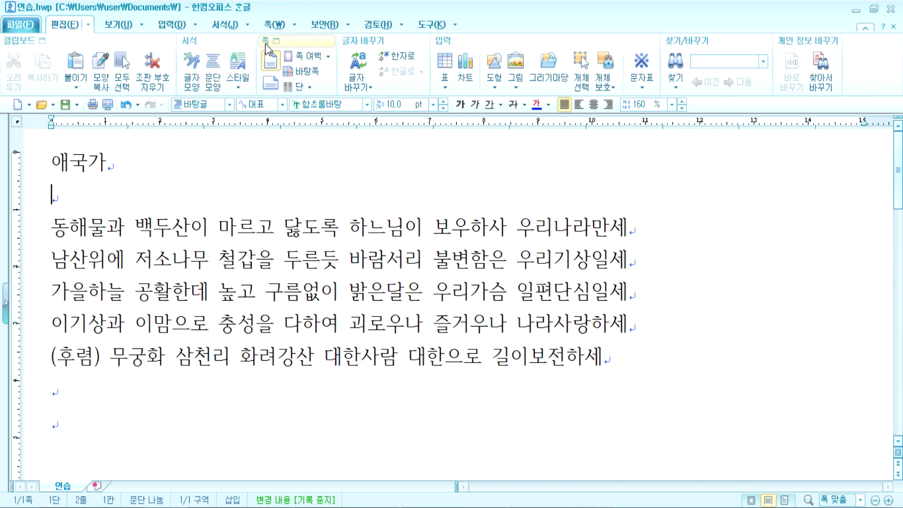
Create a new manuscript-paper document from 200자 원고지(B5 용지)-빨강 and show its page outline
left_click(422, 29)
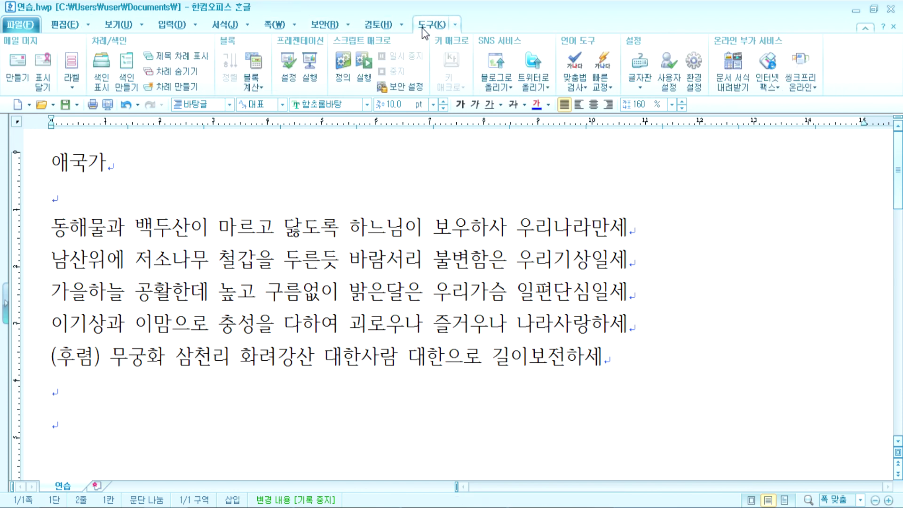
left_click(278, 24)
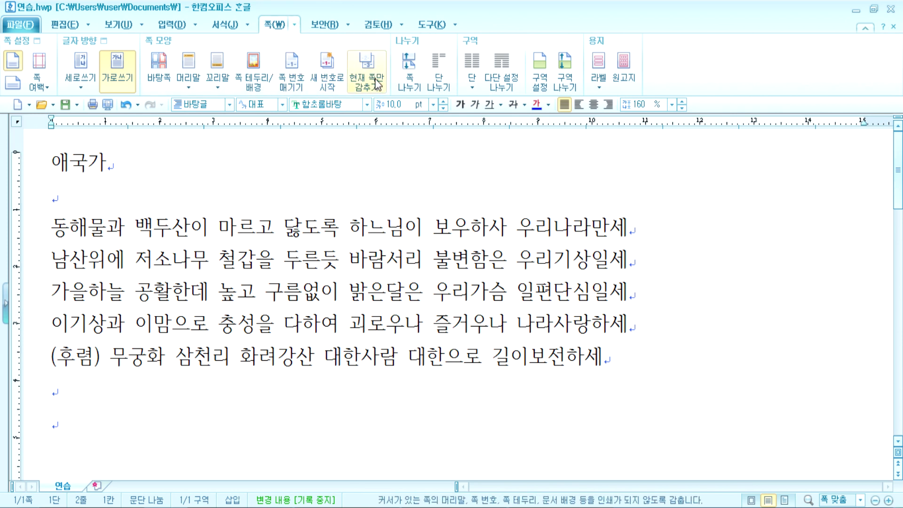
left_click(630, 71)
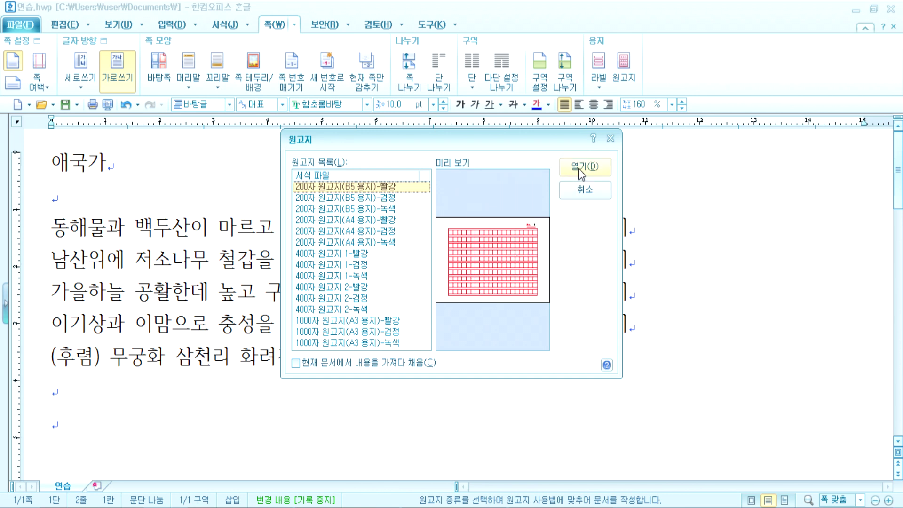
left_click_drag(549, 137, 494, 66)
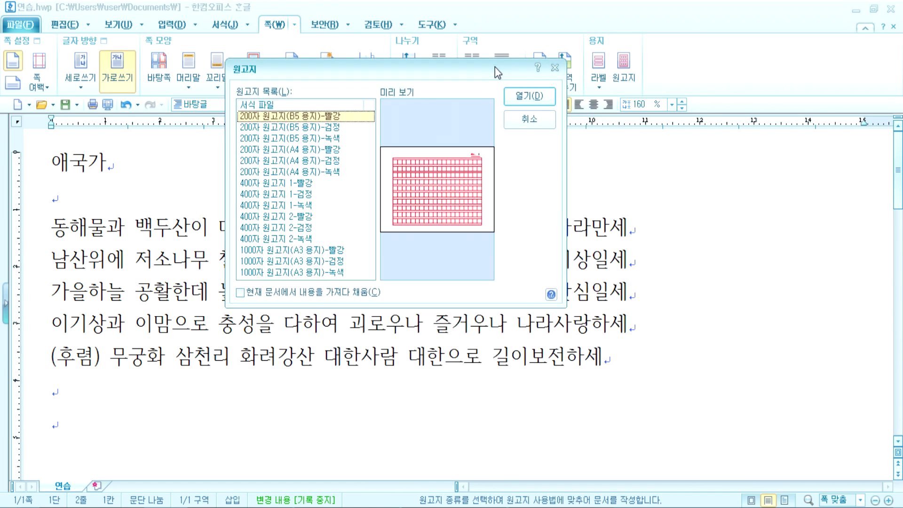
left_click(531, 96)
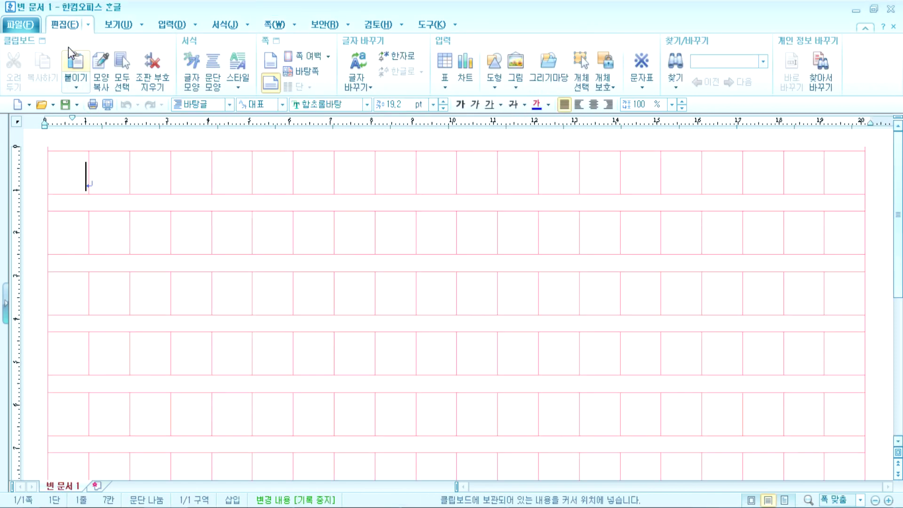
left_click(113, 25)
left_click(14, 70)
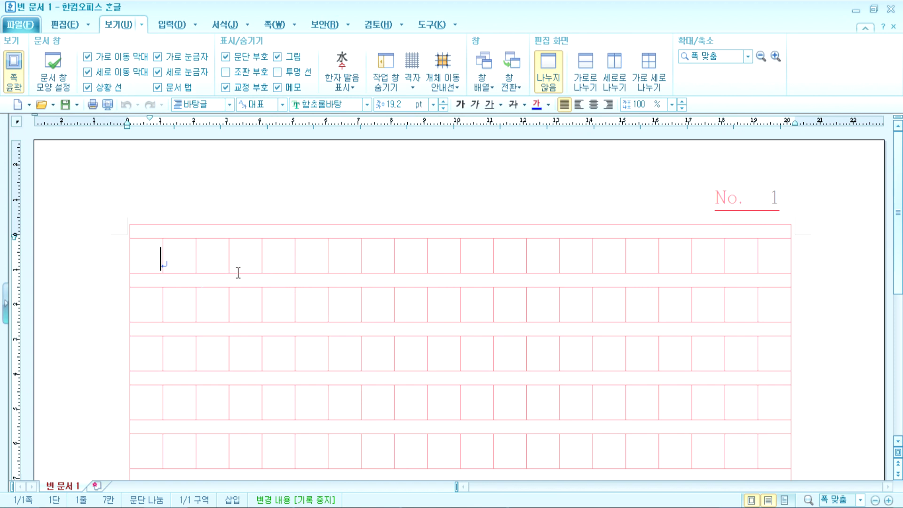
Enter "나는 물이 되고 싶다." in the first manuscript row and leave the second row empty
type("sksms ")
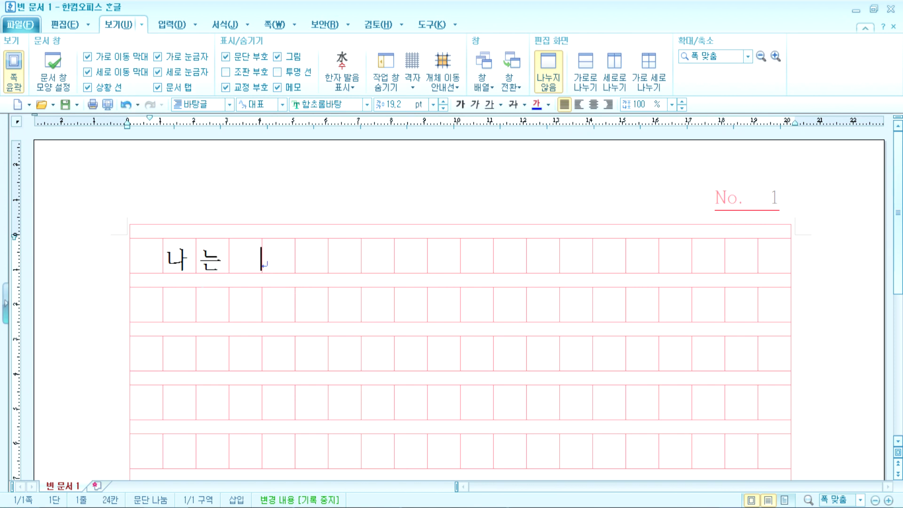
type("anfdl ehlrh tlvek.")
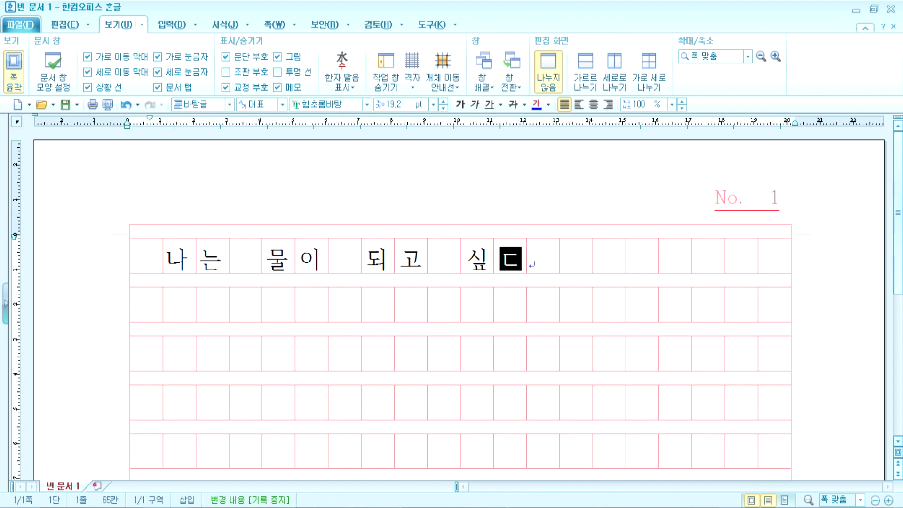
key("Return")
key("Return")
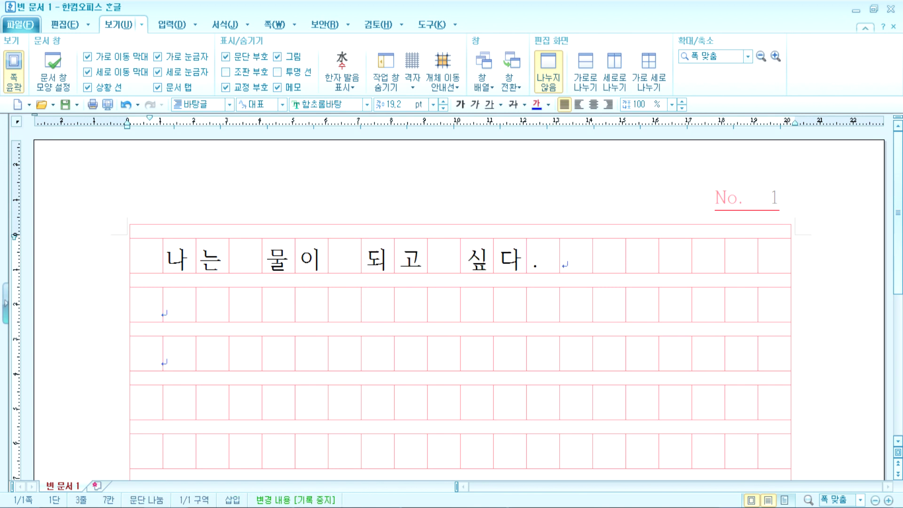
Enter "나는 언제가부터 물이 되고 싶다는 생각을 자주 한다." starting in the third manuscript row
type("sksms djswprk")
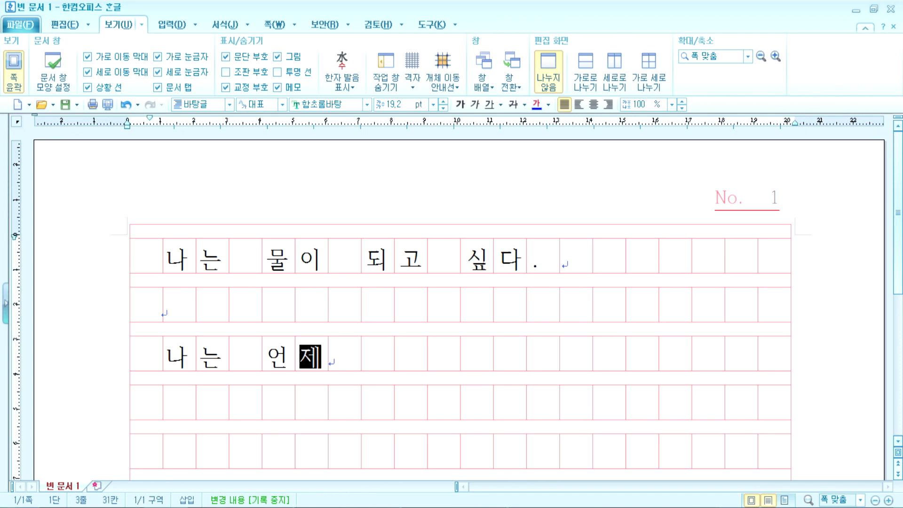
type("qnxj anfdl ehl")
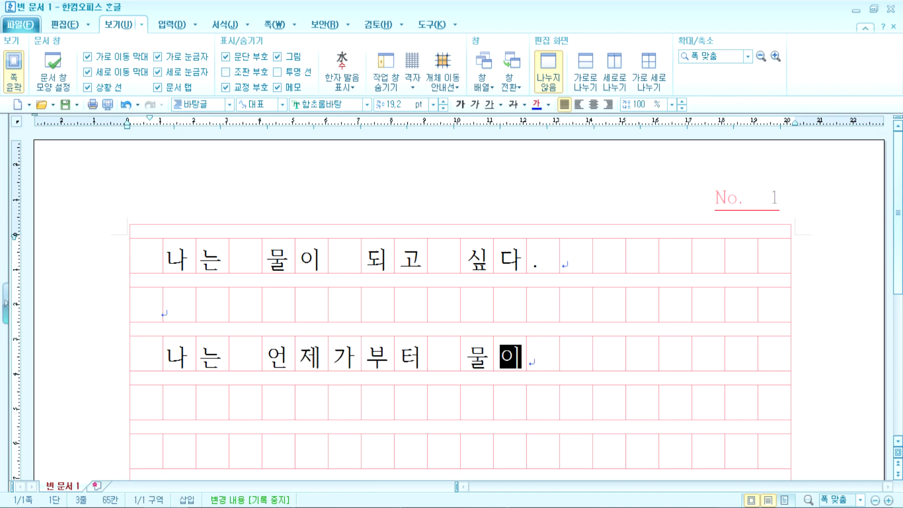
type("rh tlveks")
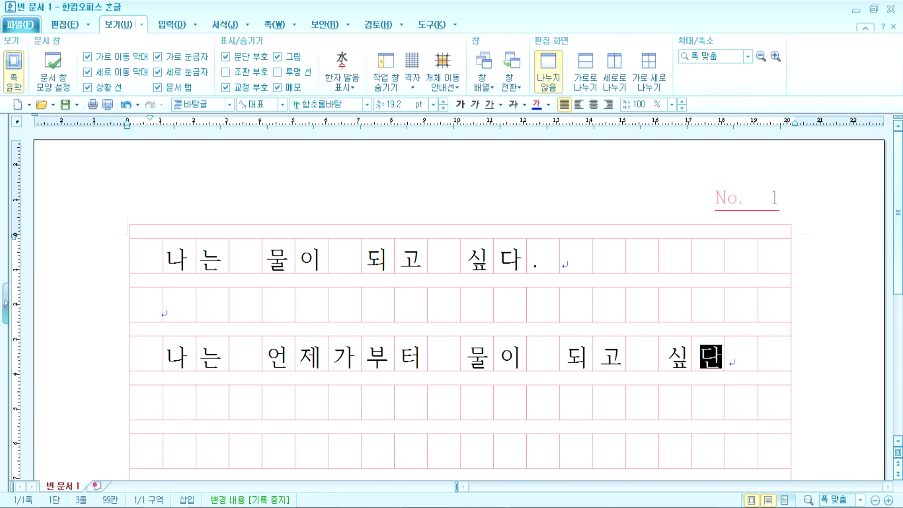
type(".")
key("BackSpace")
key("BackSpace")
key("BackSpace")
type("tl")
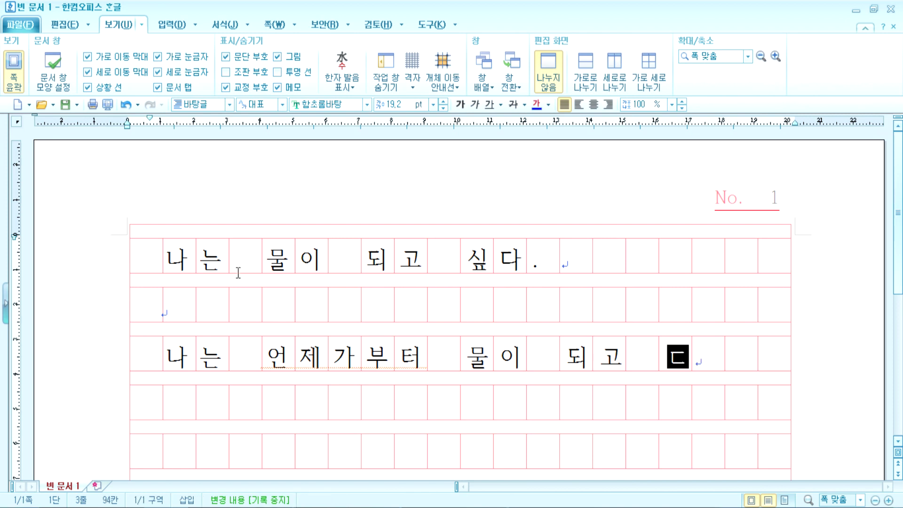
type("veksms todrkrdm")
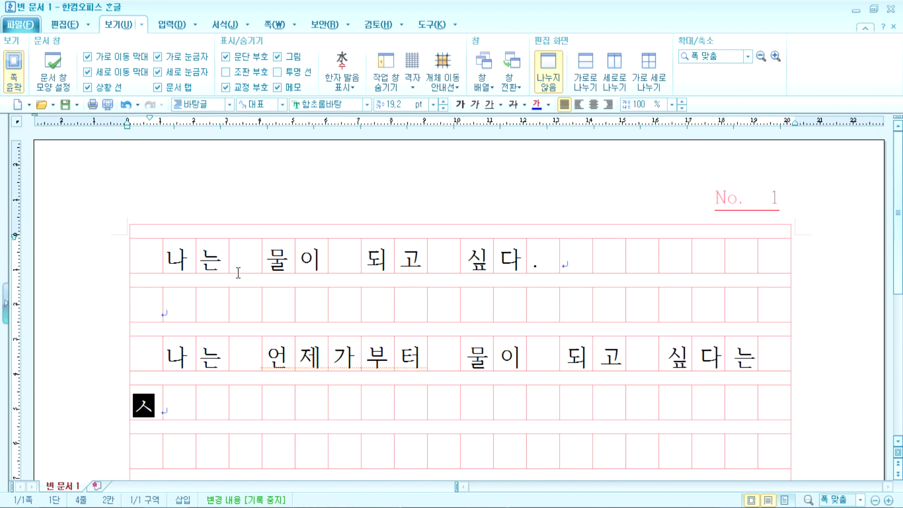
type("f wkwh")
key("BackSpace")
type("n gksek.")
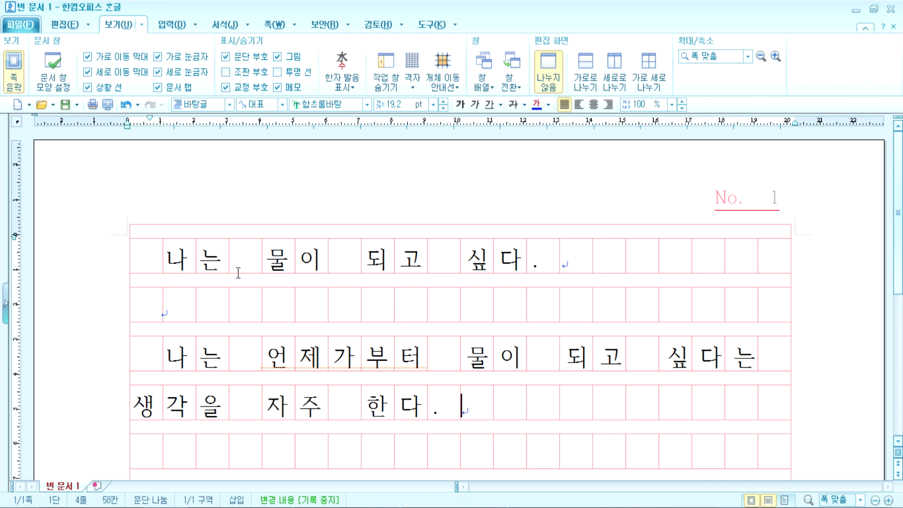
Check the manuscript page in print preview and close the document without saving it
left_click(107, 104)
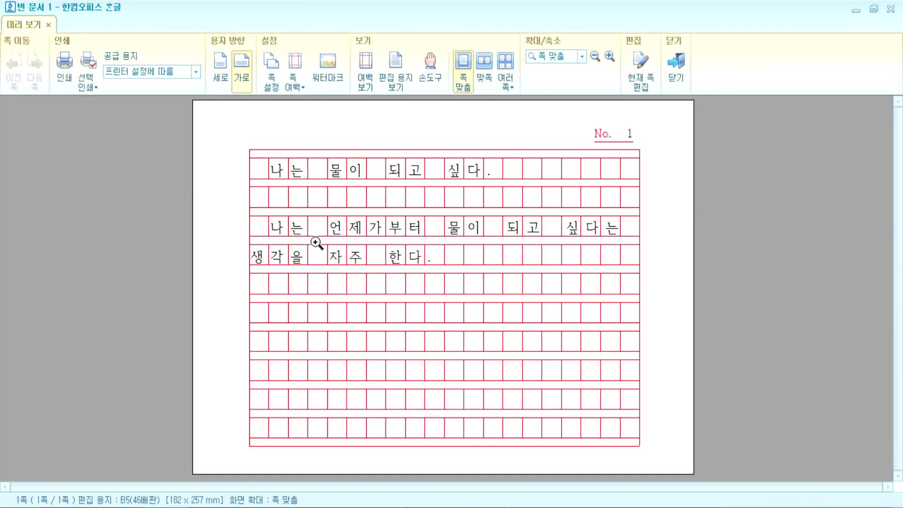
key("Escape")
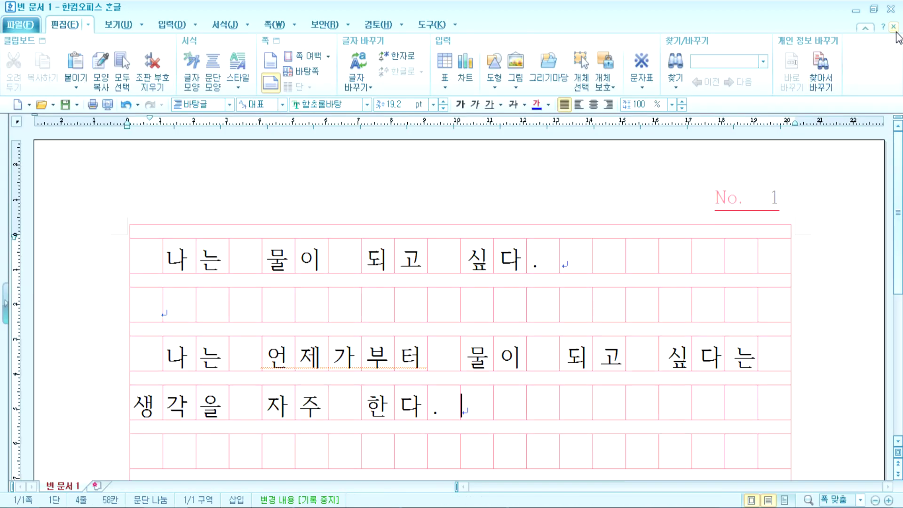
left_click(891, 8)
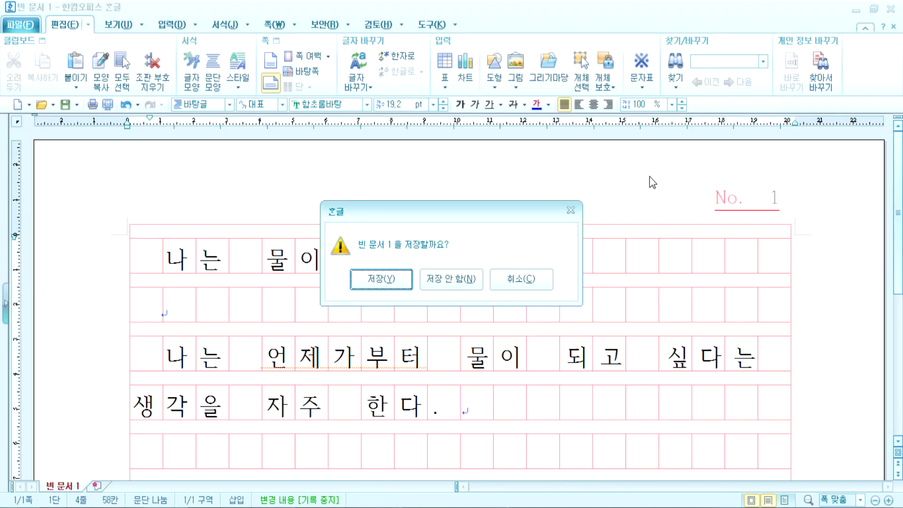
left_click(447, 279)
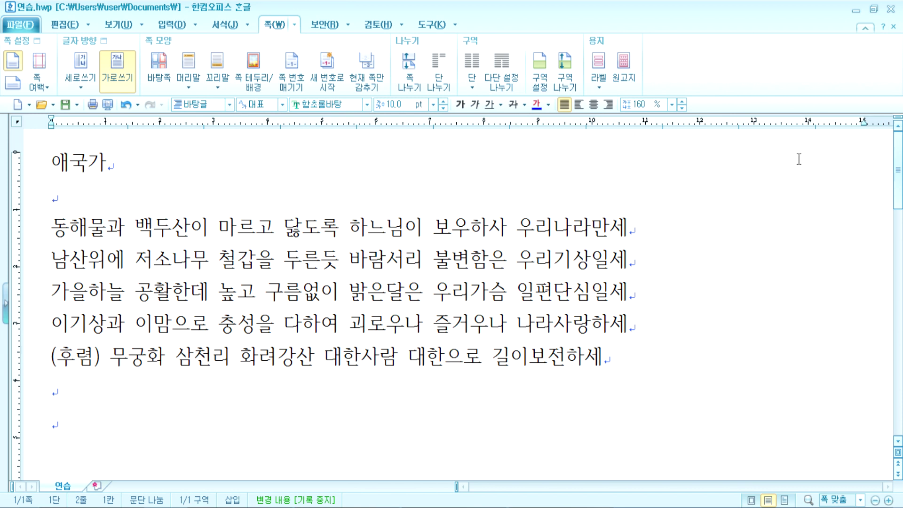
Create a 200자 원고지(B5 용지)-빨강 manuscript document from 연습.hwp, filled with the current document's contents
left_click(619, 74)
left_click_drag(376, 140, 327, 77)
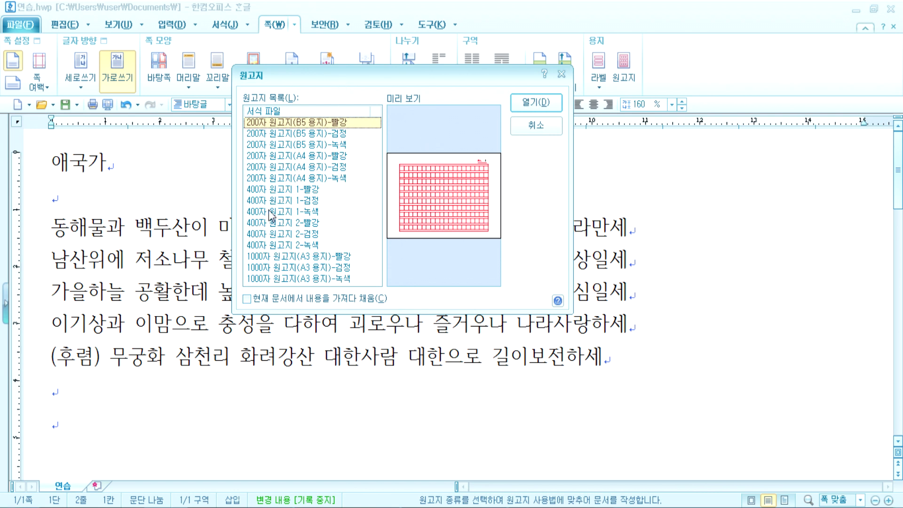
left_click(248, 303)
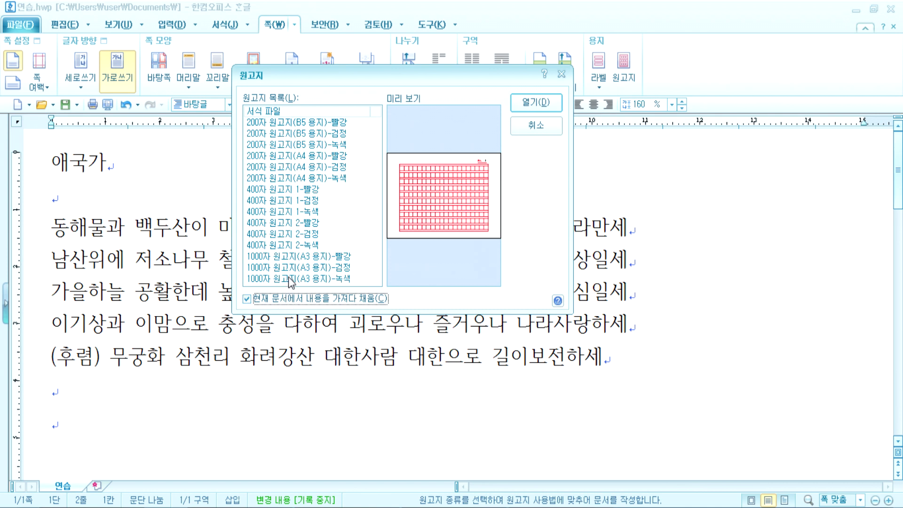
left_click(512, 107)
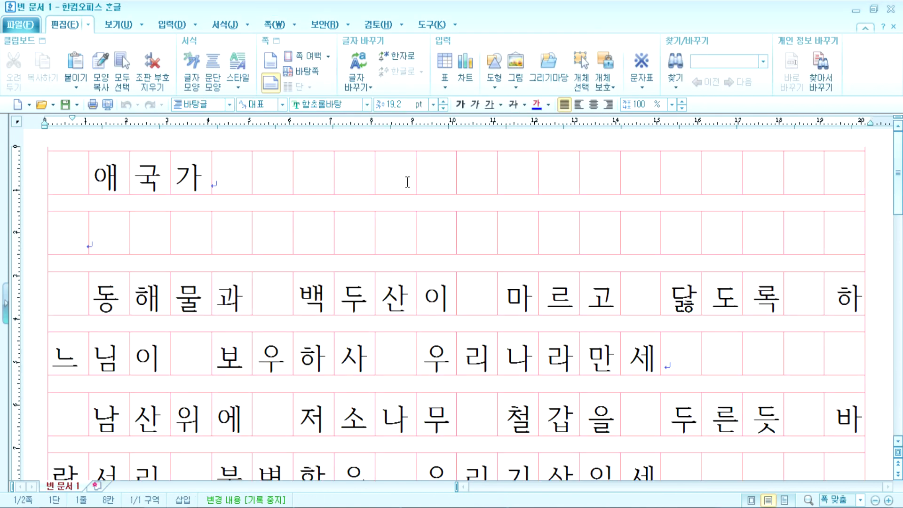
Show the page outline in the new manuscript document and look through both pages of lyrics
key("alt+u")
key("l")
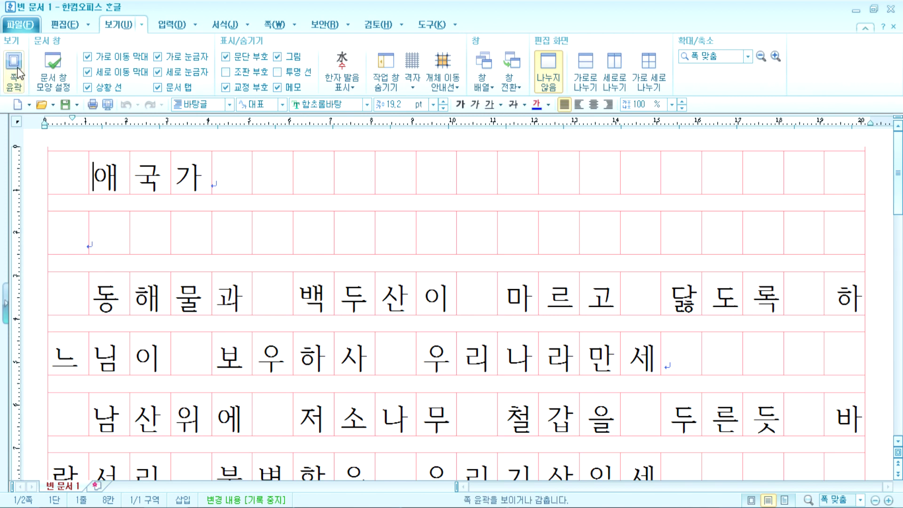
scroll(330, 280, "down", 20)
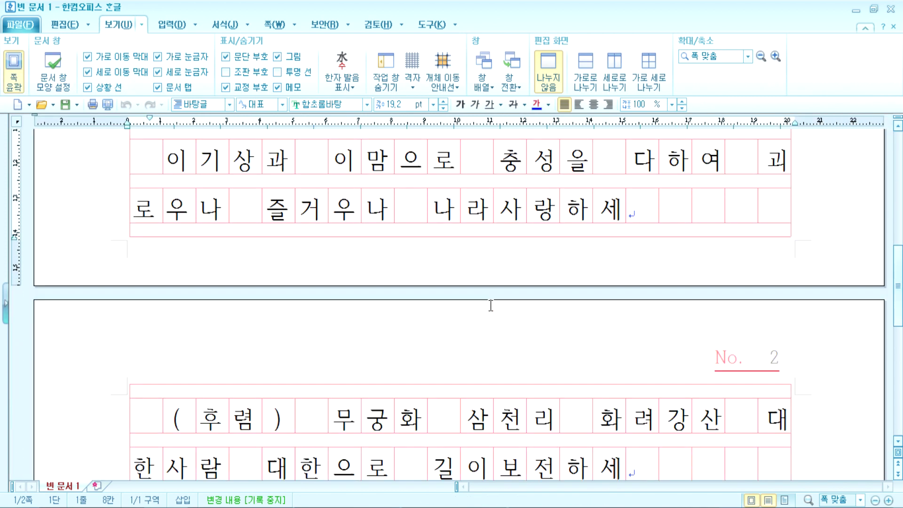
scroll(493, 306, "down", 3)
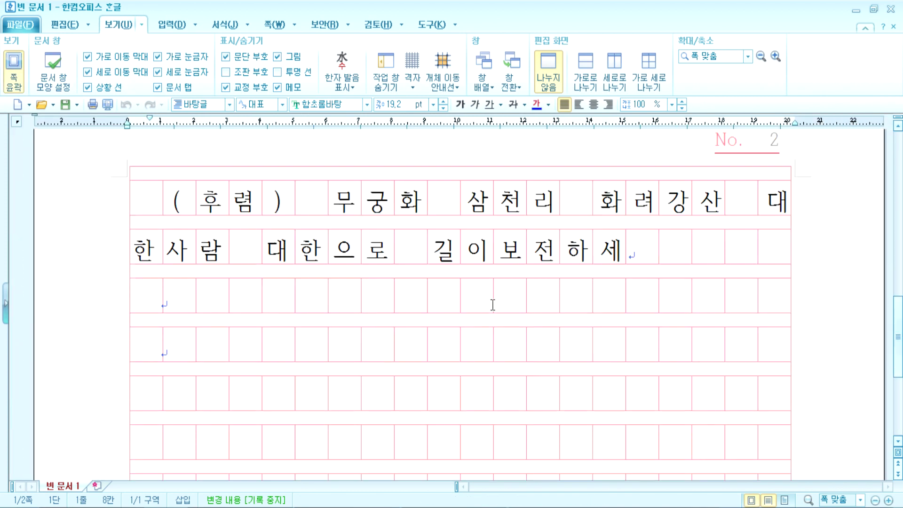
scroll(492, 305, "up", 20)
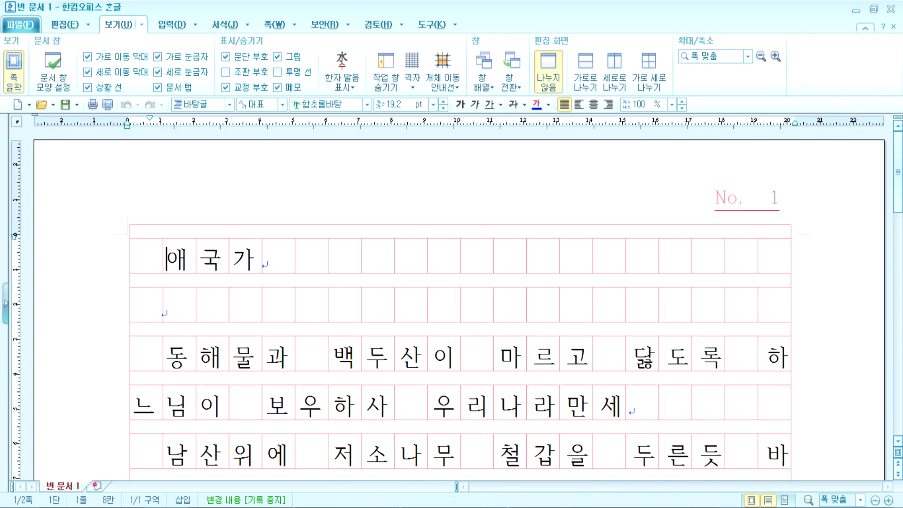
Switch to 연습.hwp, show its page outline and place the cursor in the first empty line below the lyrics
key("alt+Tab")
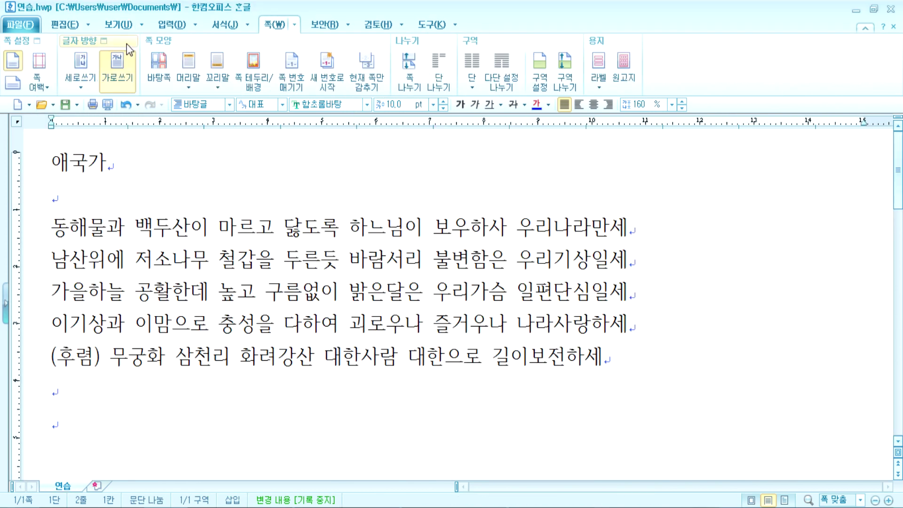
left_click(118, 24)
left_click(13, 71)
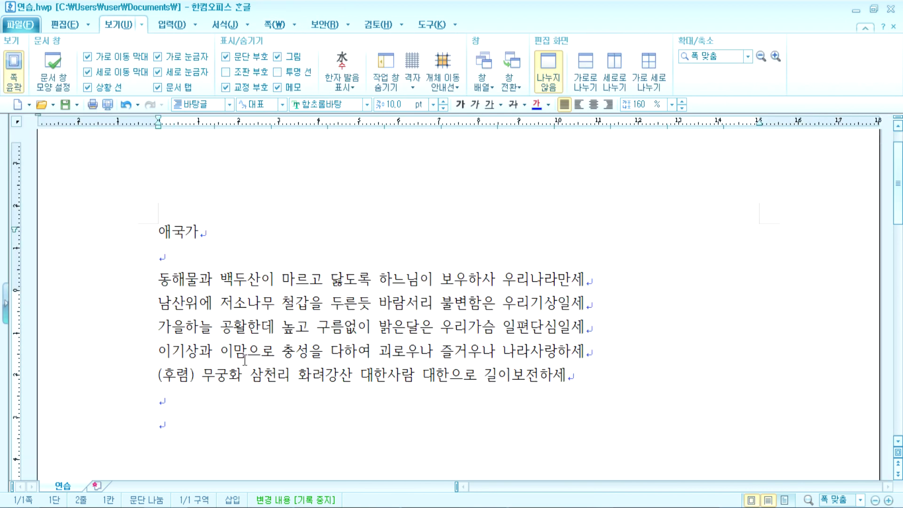
scroll(245, 360, "down", 3)
left_click(183, 275)
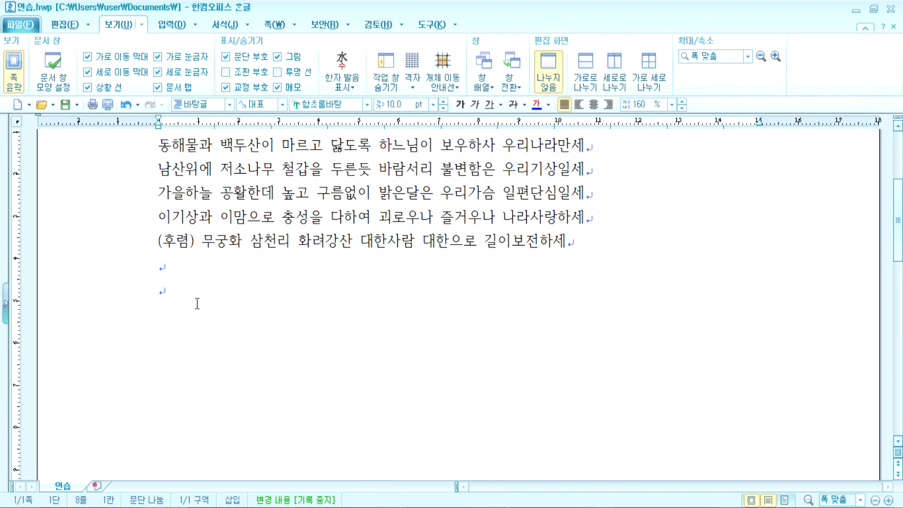
scroll(197, 304, "up", 3)
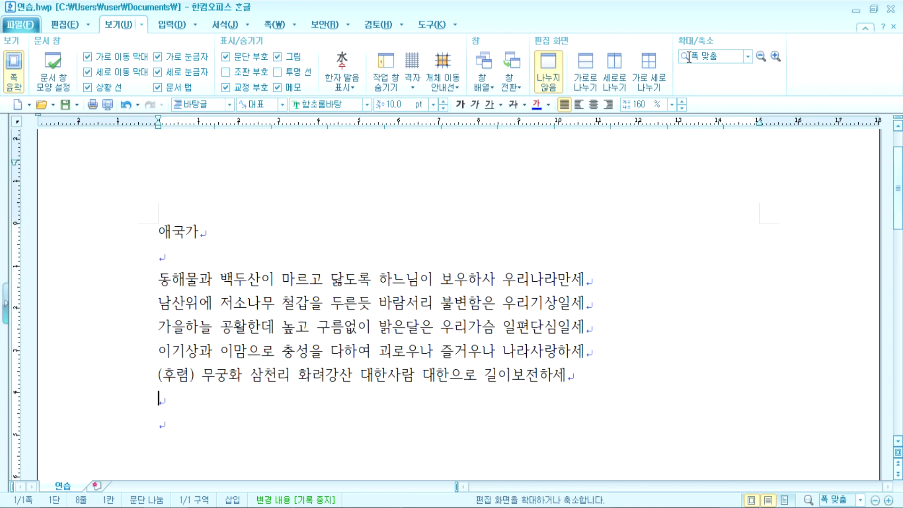
left_click(274, 24)
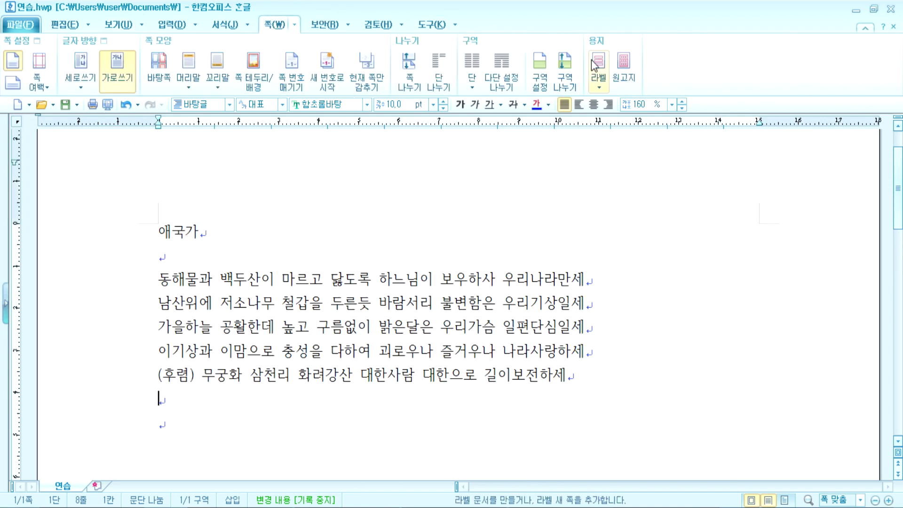
left_click(632, 62)
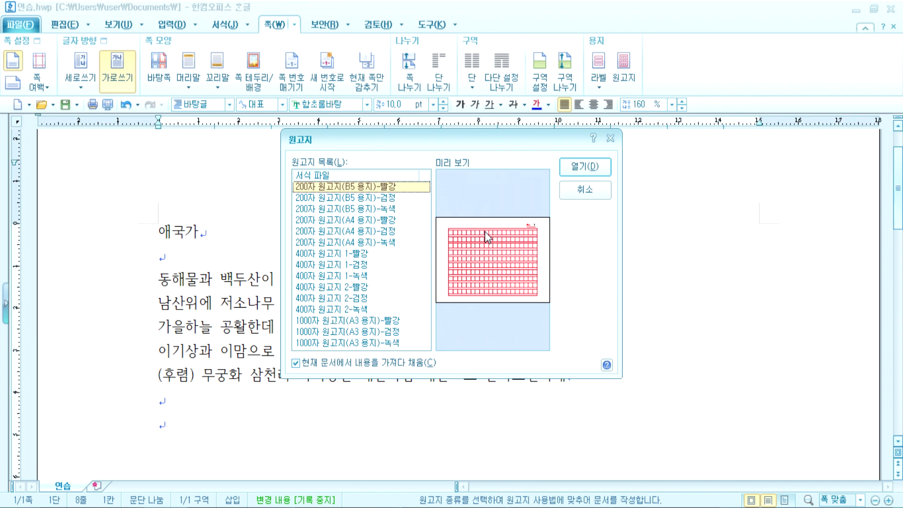
left_click(585, 190)
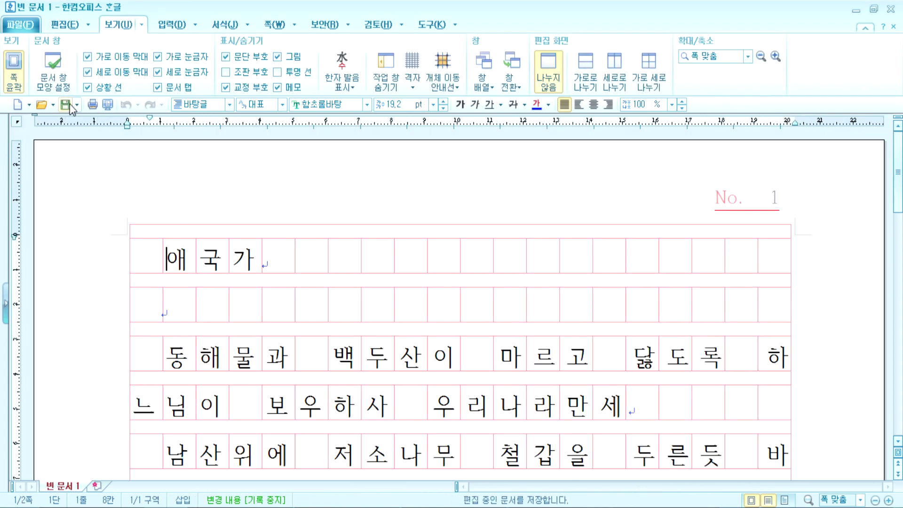
Preview both pages of the lyrics manuscript and view the print settings, leaving both without printing
left_click(108, 105)
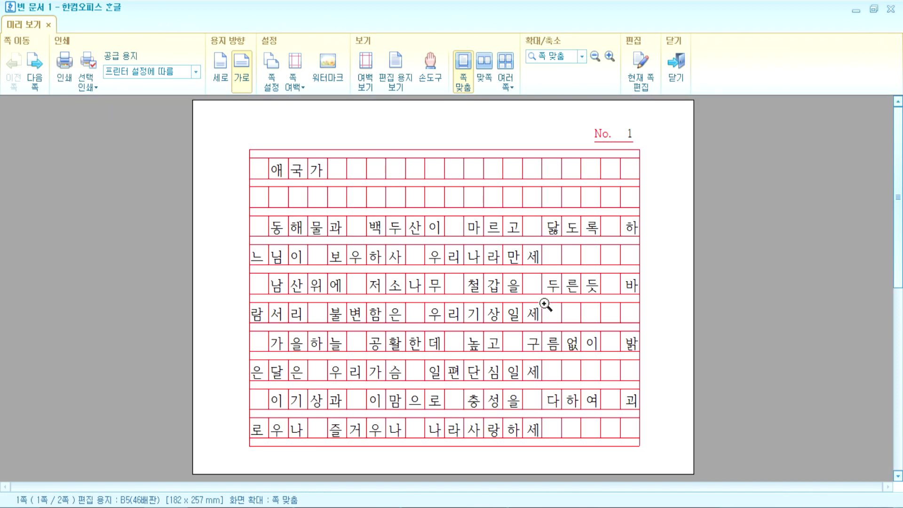
scroll(545, 305, "down", 2)
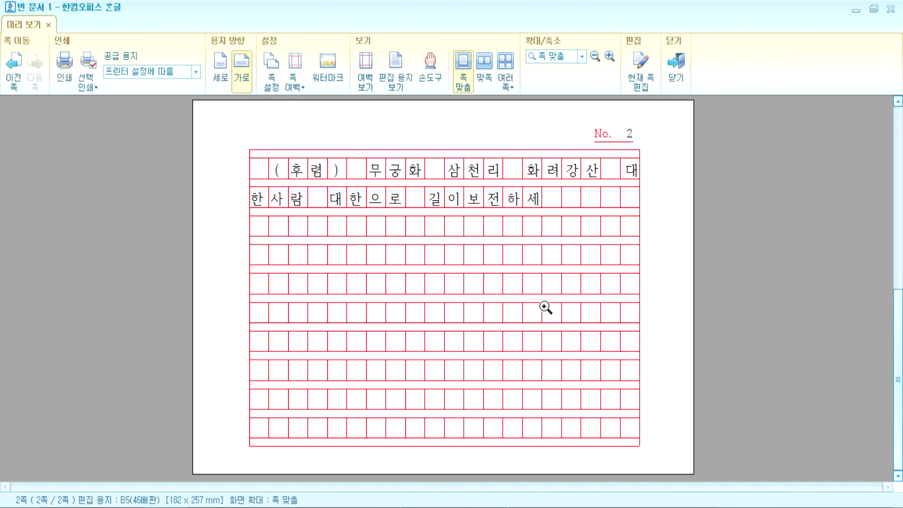
left_click(65, 65)
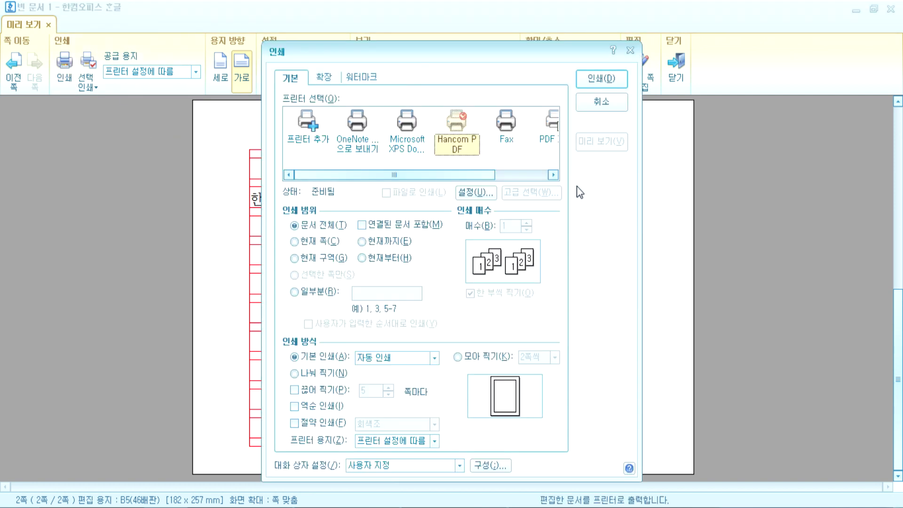
key("Escape")
key("Escape")
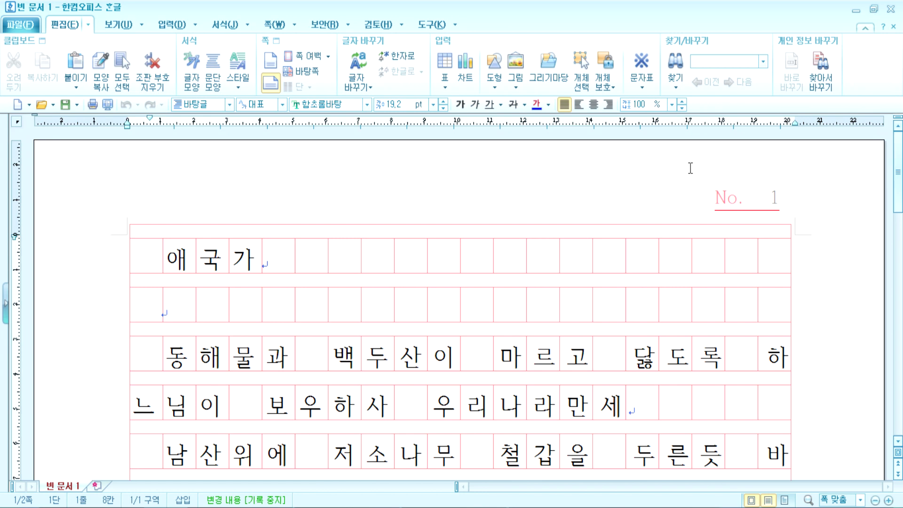
Look over the rest of the first manuscript page and close the lyrics manuscript without saving it
scroll(284, 321, "down", 7)
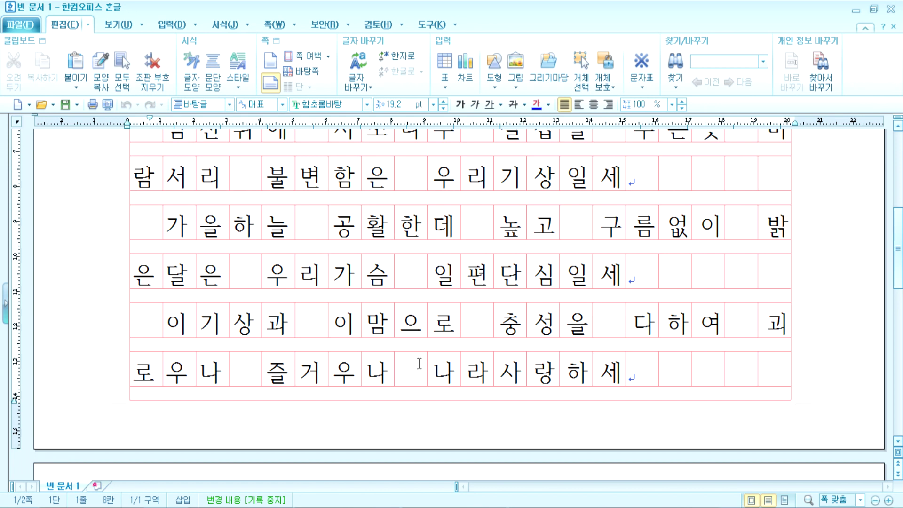
left_click(890, 10)
left_click(461, 278)
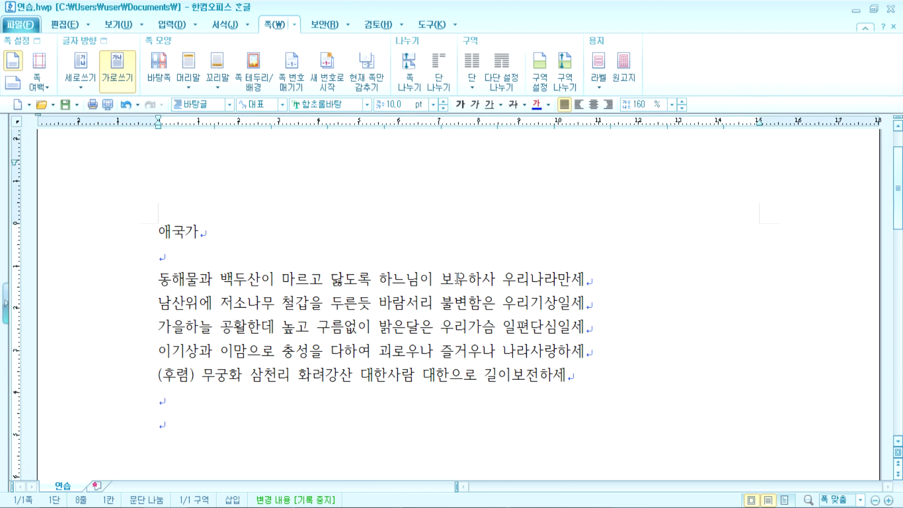
Create the lyrics manuscript again on 200자 원고지(B5 용지)-빨강, keeping the option to fill in the current document's contents
left_click_drag(157, 231, 495, 437)
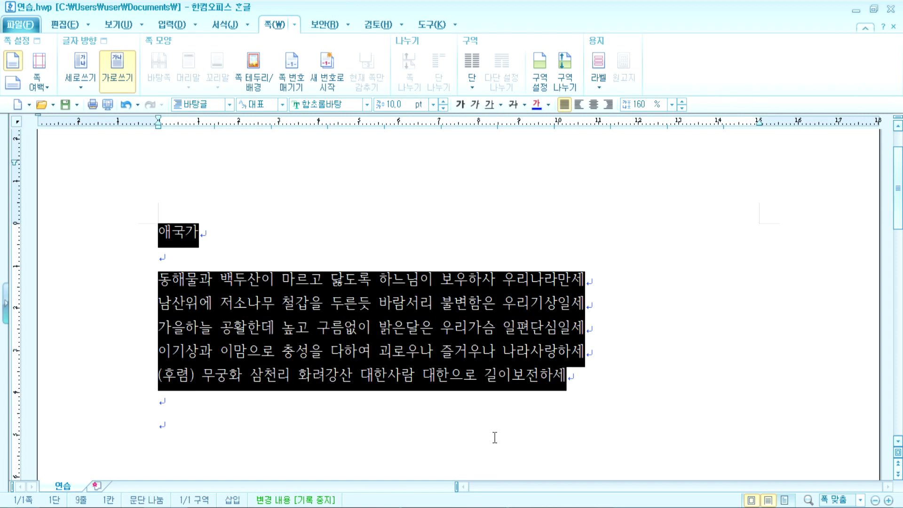
left_click(311, 421)
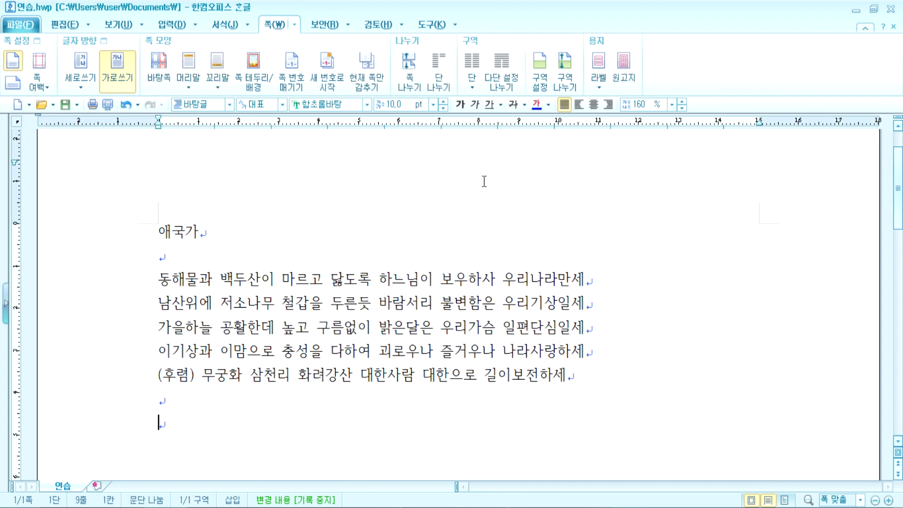
left_click(624, 66)
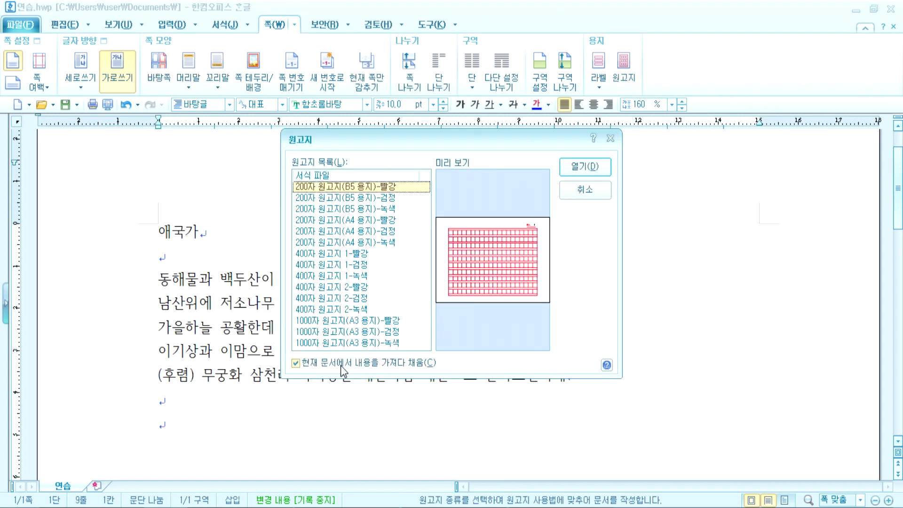
left_click(589, 167)
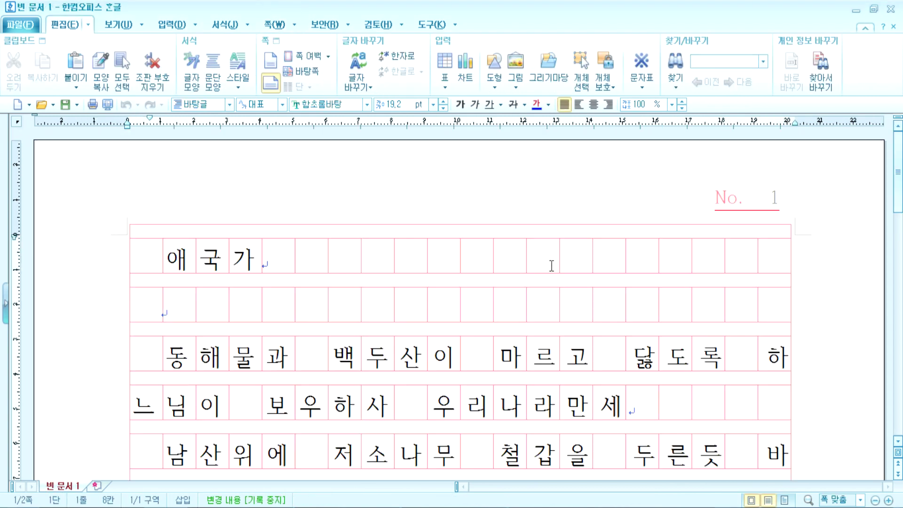
Look through the recreated lyrics manuscript and show it in print preview
scroll(532, 299, "down", 3)
scroll(522, 316, "up", 3)
left_click(108, 104)
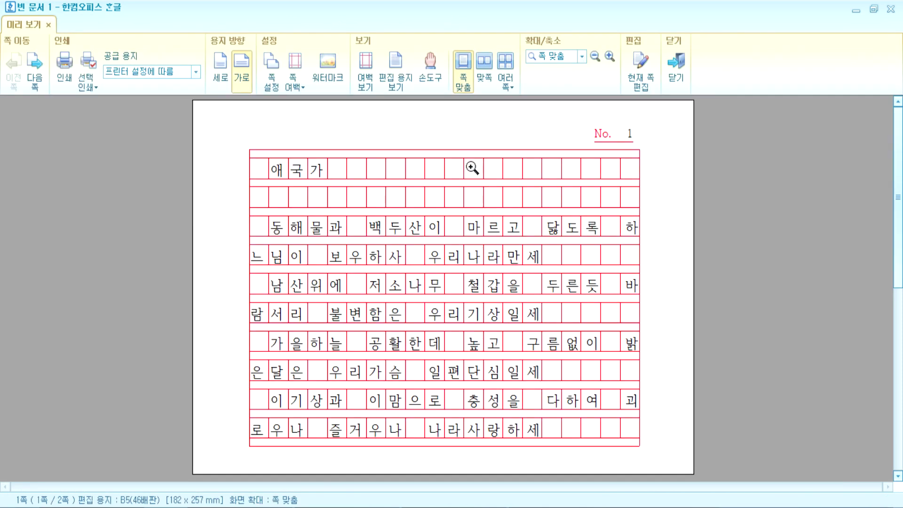
Leave the print preview and centre the 애국가 title line on the manuscript
key("Escape")
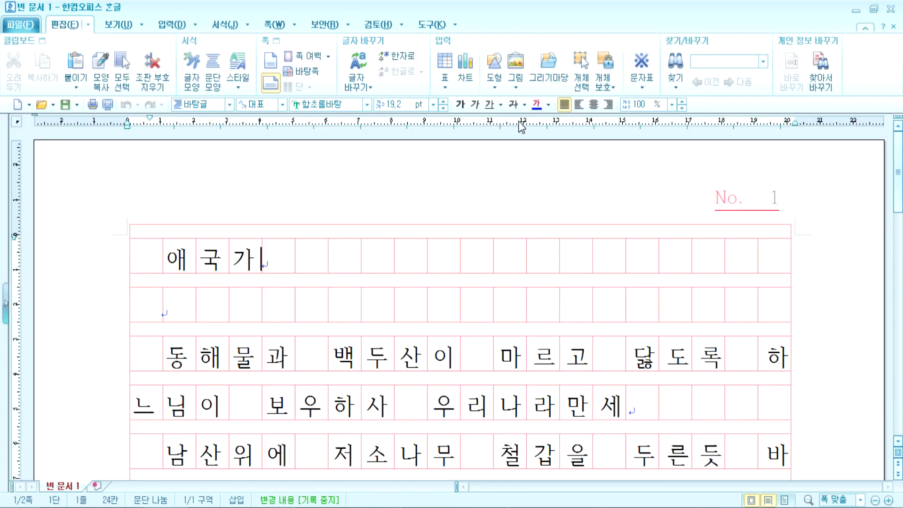
left_click(594, 104)
left_click(513, 298)
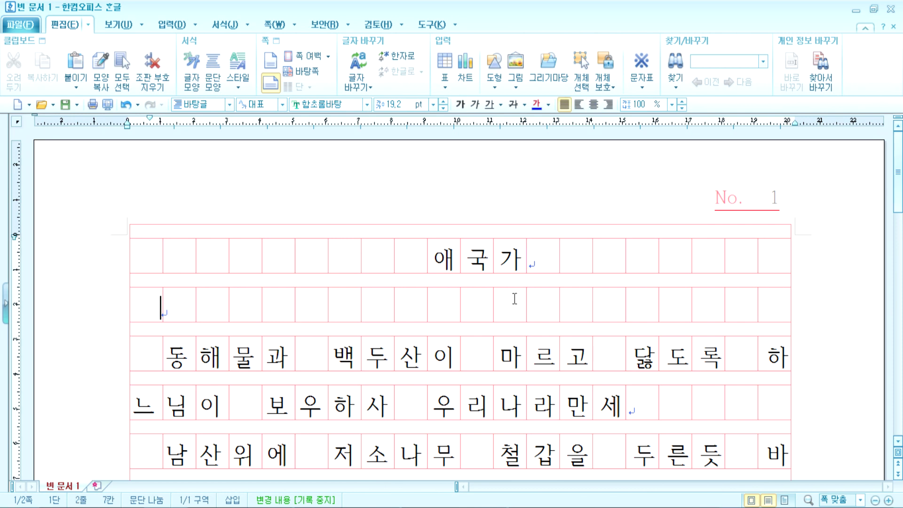
Insert a line with the composer name 안익태 below the title and right-align it
key("Return")
key("Up")
type("안익태")
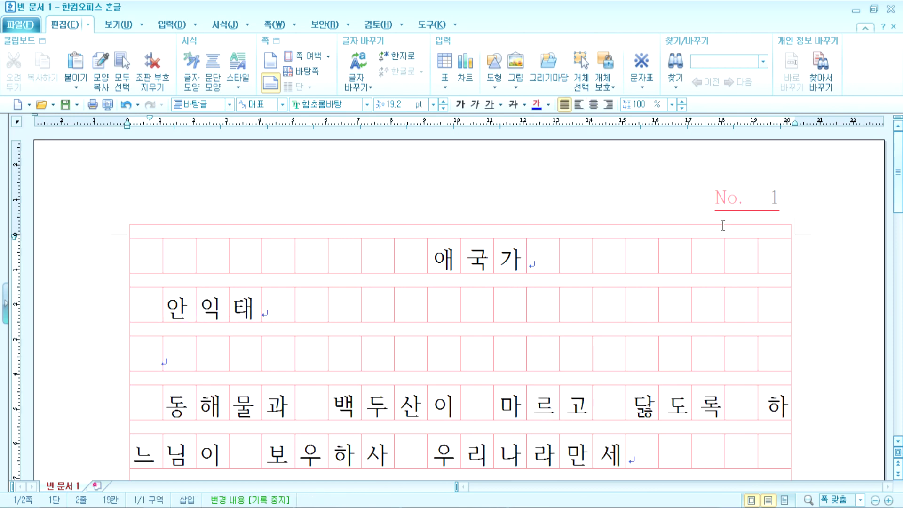
left_click(608, 104)
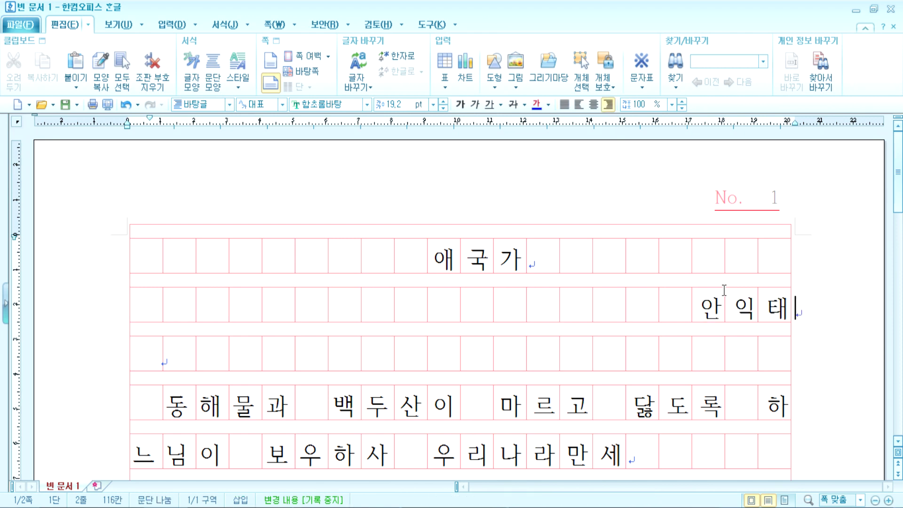
Preview the manuscript through page 2 and return to editing
left_click(106, 104)
scroll(417, 311, "down", 2)
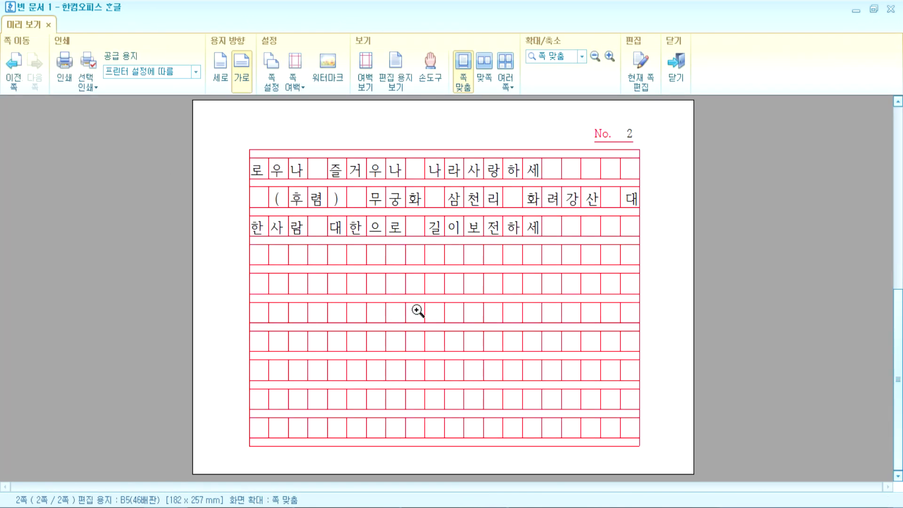
key("Escape")
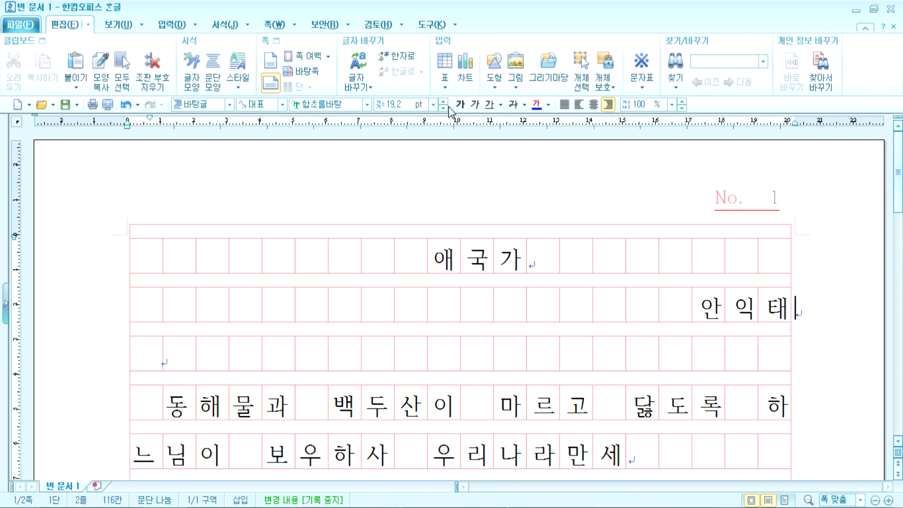
View the list of manuscript paper templates and leave it without creating a new one
left_click(276, 24)
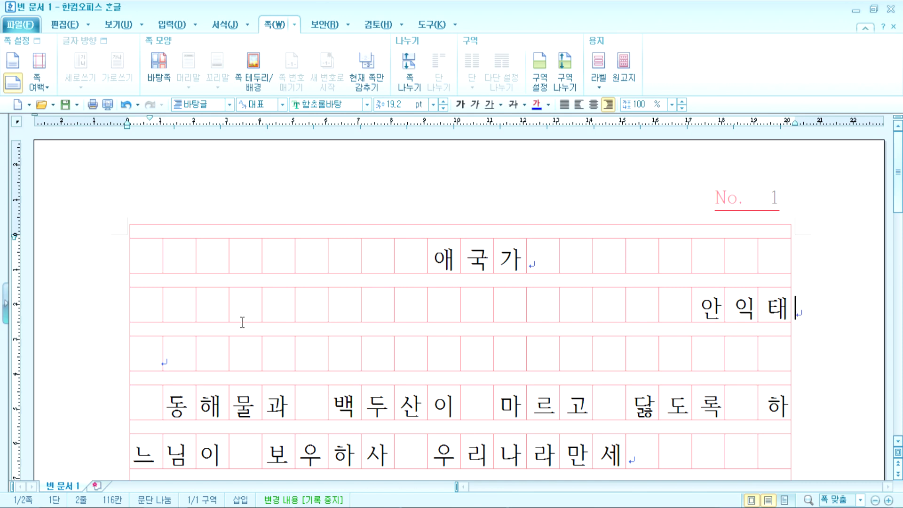
left_click(459, 261)
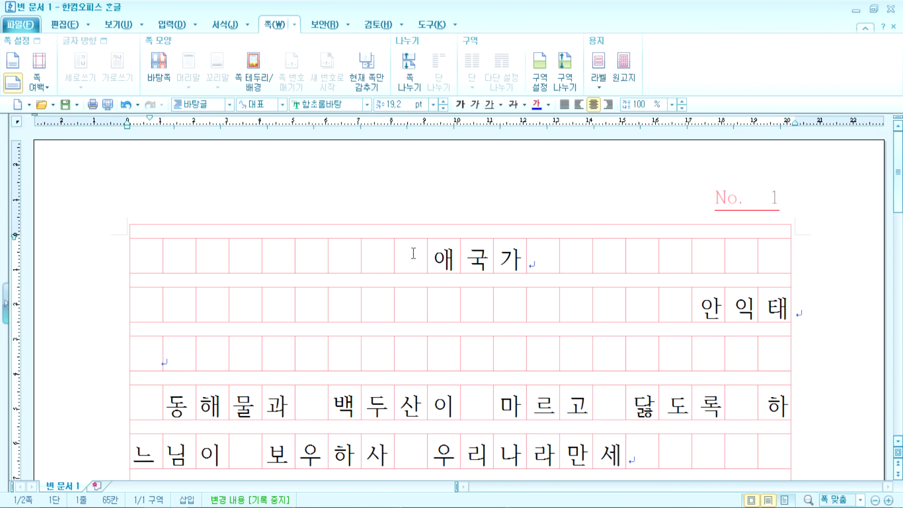
left_click(624, 66)
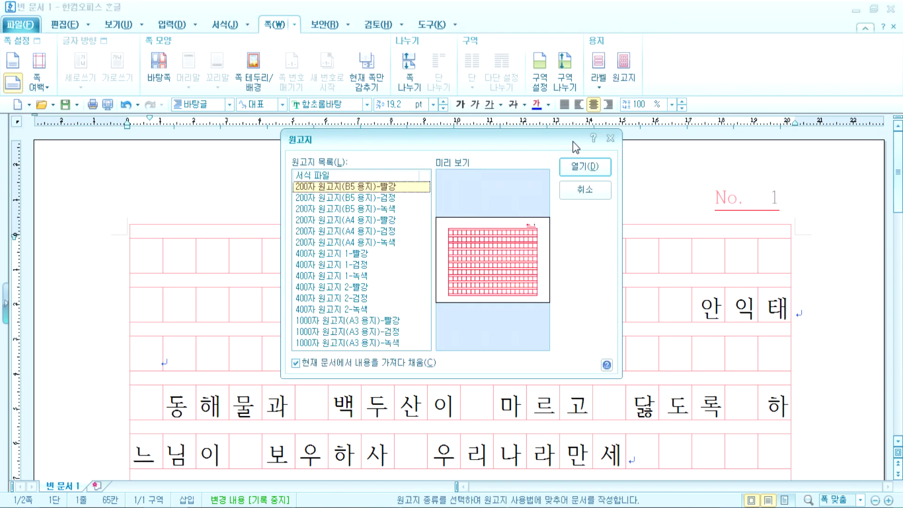
key("Escape")
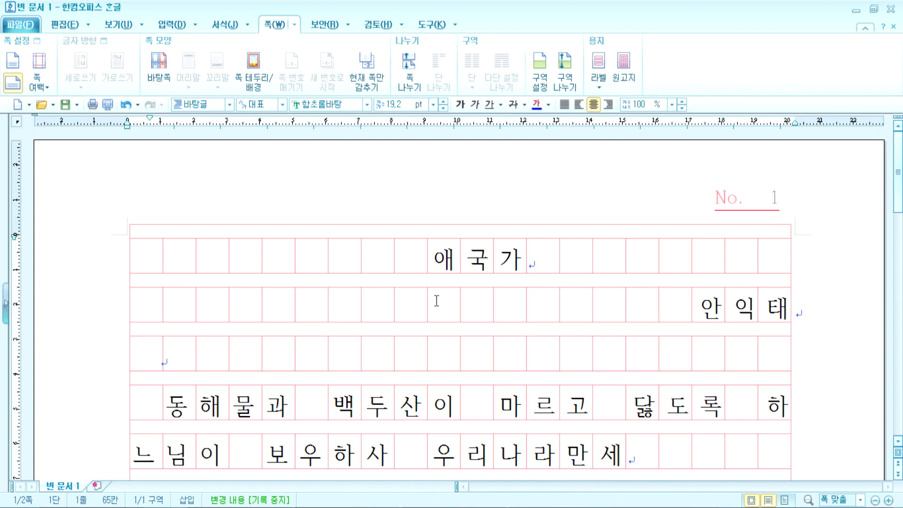
Close the lyrics manuscript without saving it
left_click(423, 268)
left_click(890, 9)
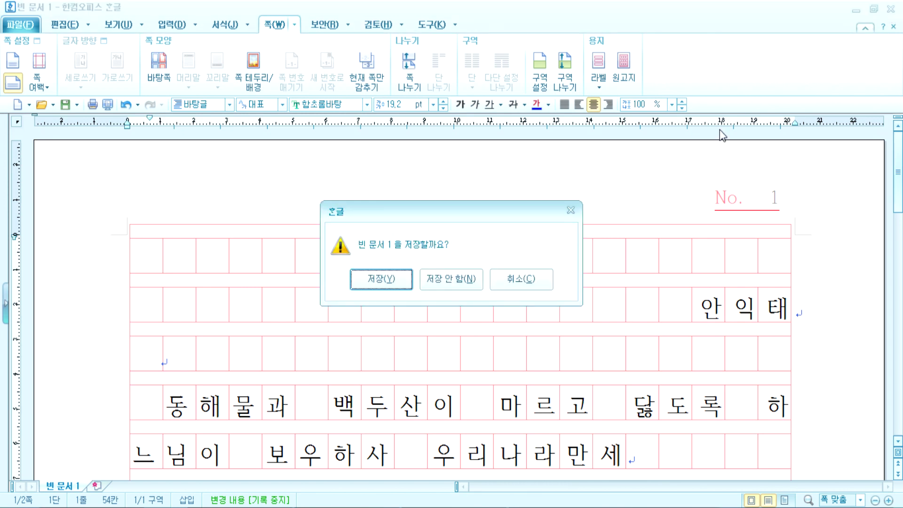
left_click(451, 283)
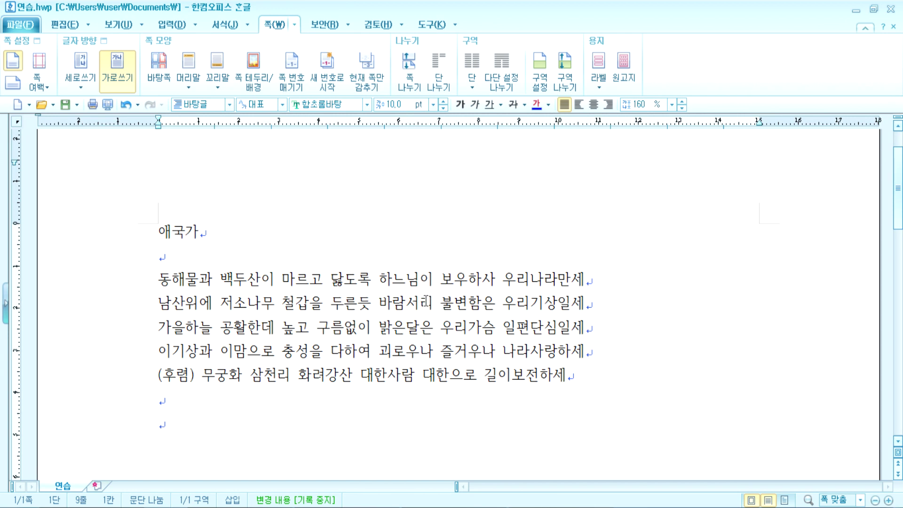
left_click(151, 232)
left_click_drag(152, 231, 172, 233)
left_click(184, 237)
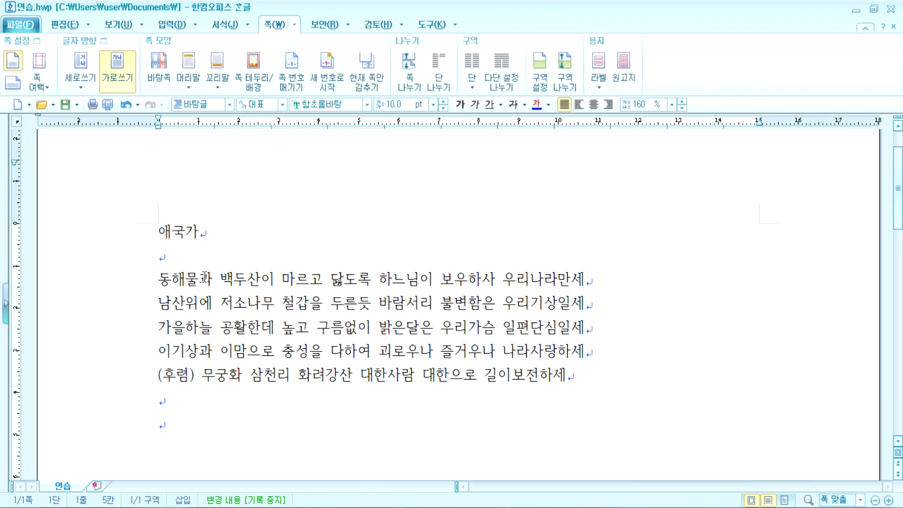
left_click(168, 258)
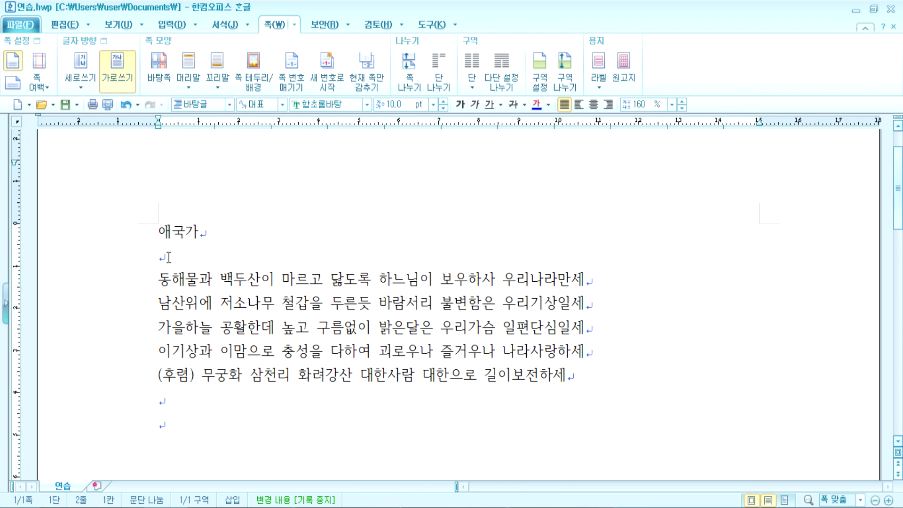
left_click_drag(159, 232, 277, 328)
left_click(199, 251)
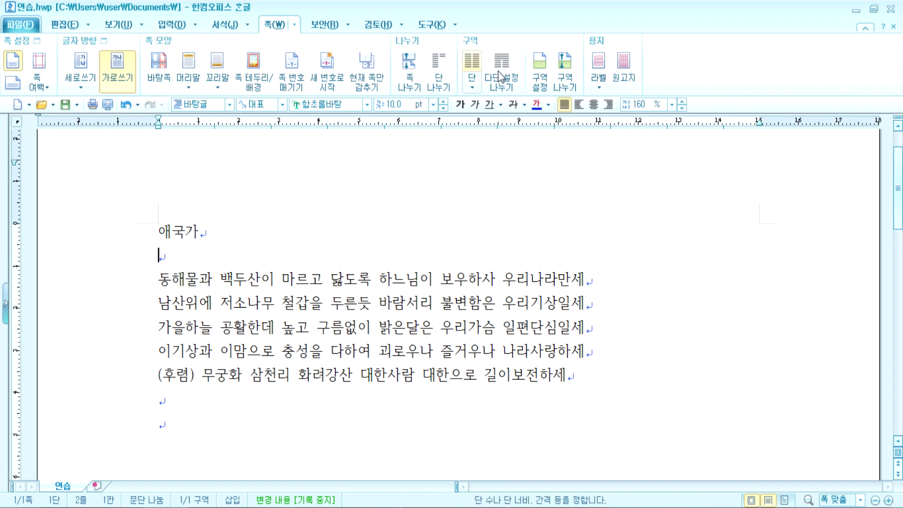
Create a manuscript from 연습.hwp on 200자 원고지(B5 용지)-빨강, keeping the option to fill in the current document's contents enabled
left_click(622, 66)
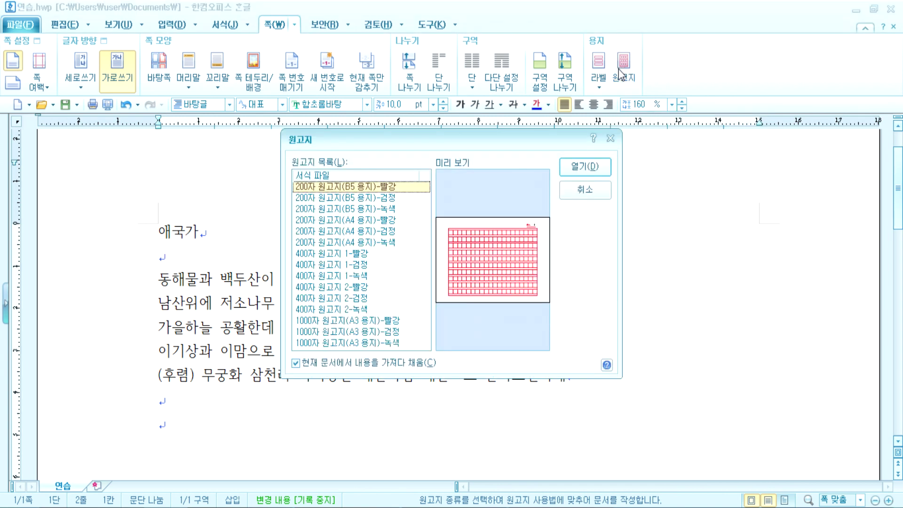
left_click_drag(442, 136, 420, 76)
left_click(277, 304)
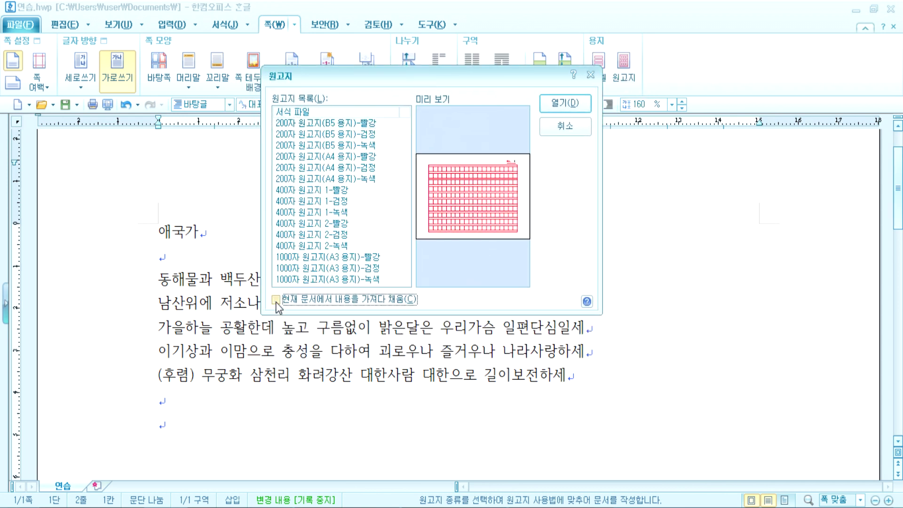
left_click(276, 303)
left_click(280, 302)
left_click(571, 106)
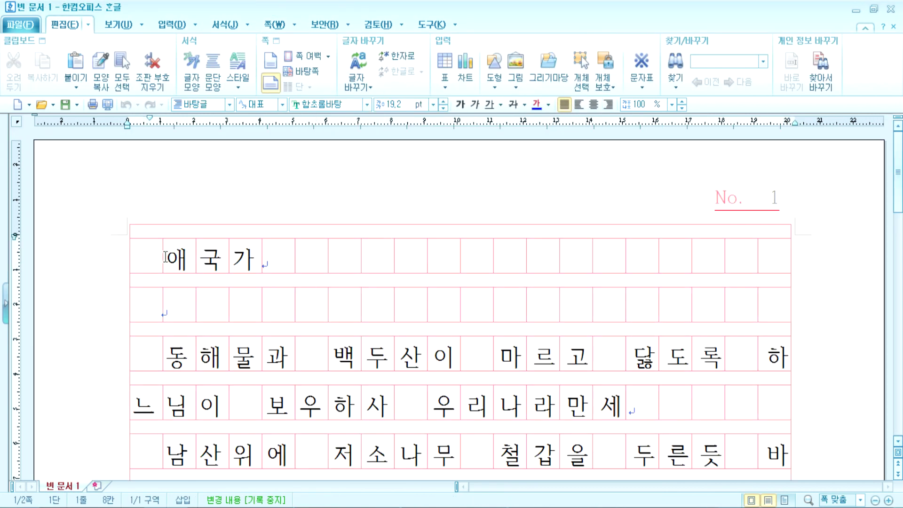
Reduce the font size of the entire manuscript text to 15 pt and check it in the cells
key("ctrl+a")
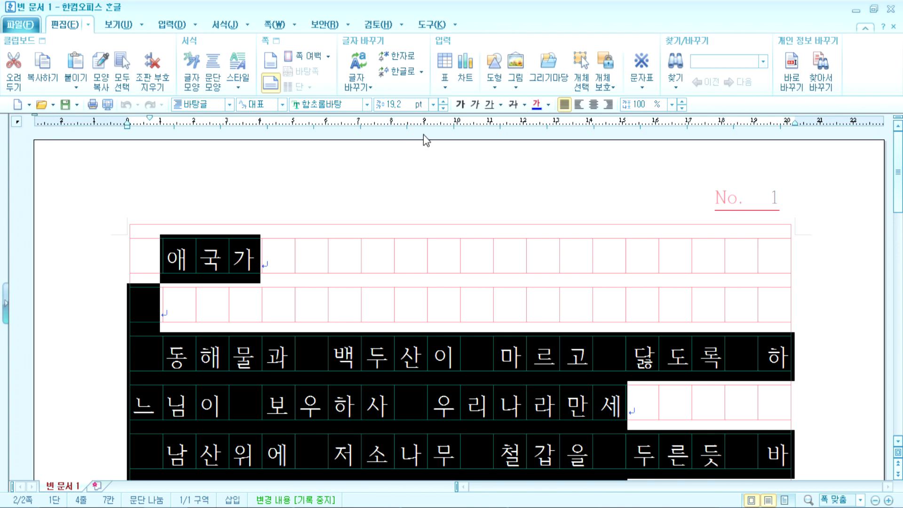
left_click(443, 108)
left_click(443, 107)
left_click(443, 108)
left_click(443, 107)
left_click(443, 107)
left_click(355, 260)
scroll(362, 338, "up", 3)
scroll(362, 337, "up", 5)
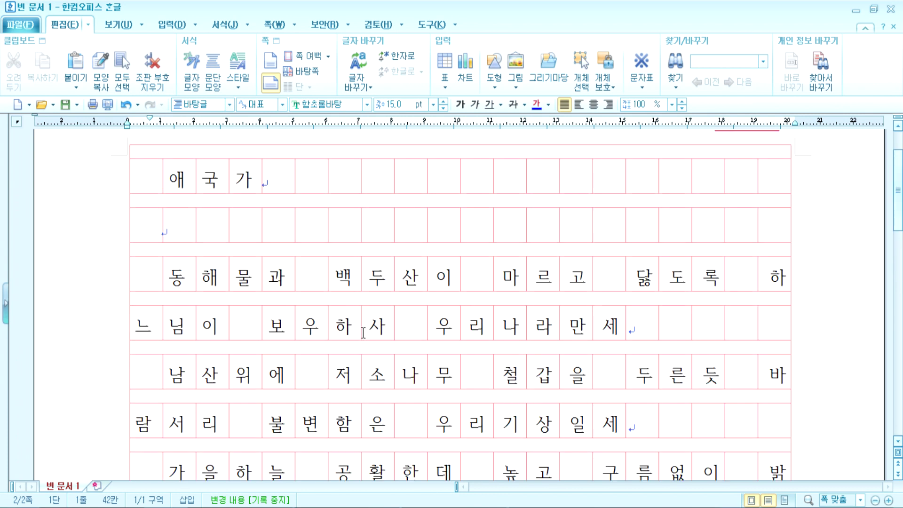
Enlarge the entire manuscript text to 26 pt and look over how it fills the cells
key("ctrl+a")
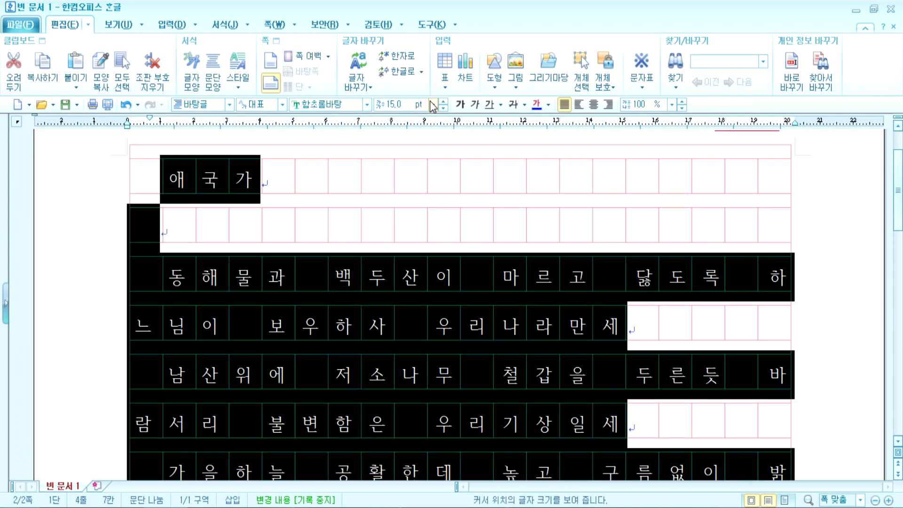
left_click(443, 107)
left_click(443, 107)
left_click(444, 108)
left_click(444, 108)
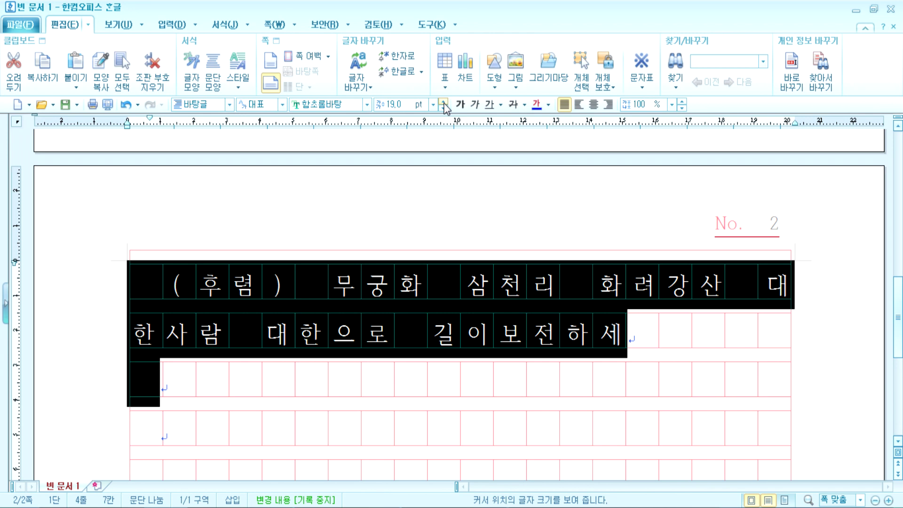
left_click(444, 107)
left_click(444, 108)
left_click(444, 106)
left_click(444, 105)
left_click(444, 106)
left_click(444, 105)
left_click(444, 105)
left_click(389, 369)
scroll(389, 369, "down", 5)
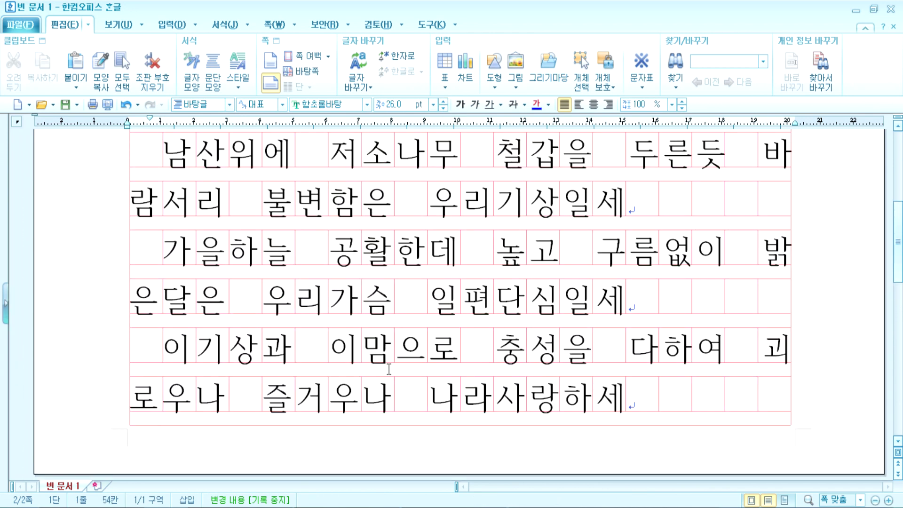
scroll(389, 369, "up", 3)
Set the font size of the entire manuscript text to 19.2 pt
key("ctrl+a")
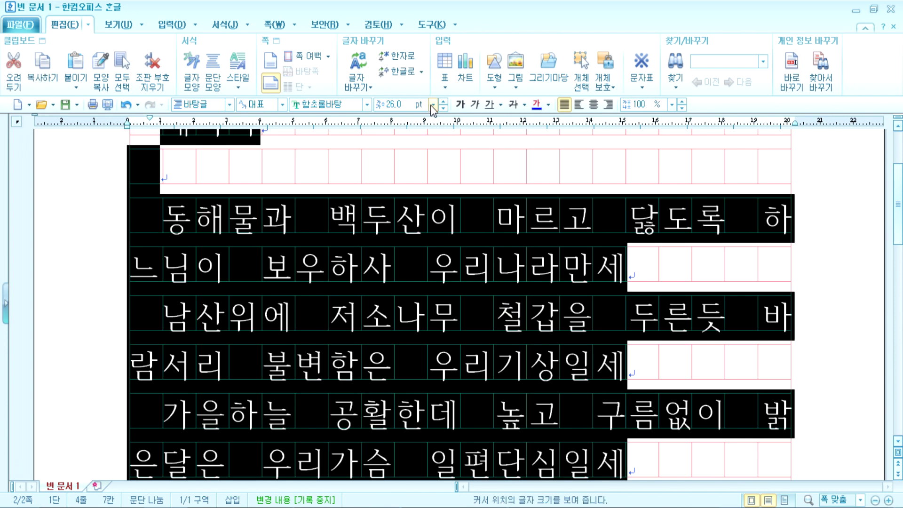
left_click(433, 104)
type("19.25")
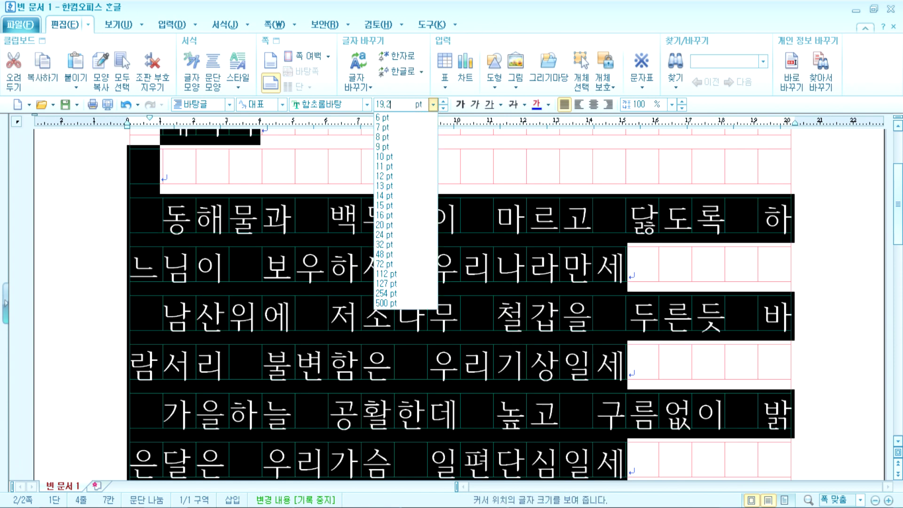
key("Return")
left_click(197, 304)
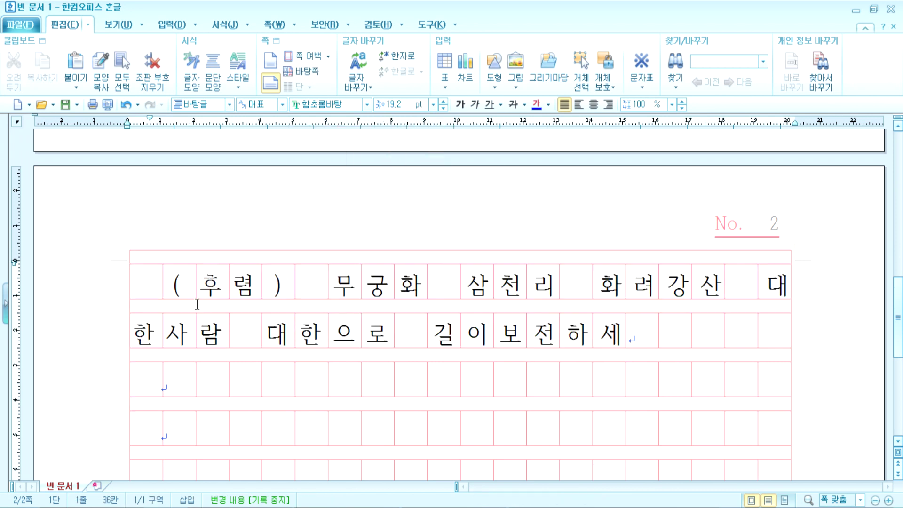
Change the font of the entire manuscript text to 함초롬돋움 and look over the result
scroll(334, 283, "up", 10)
left_click(377, 280)
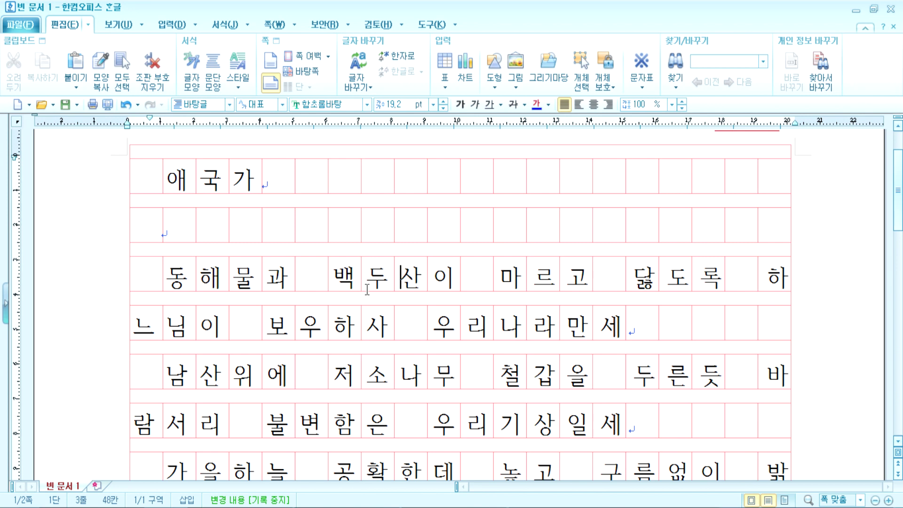
key("ctrl+a")
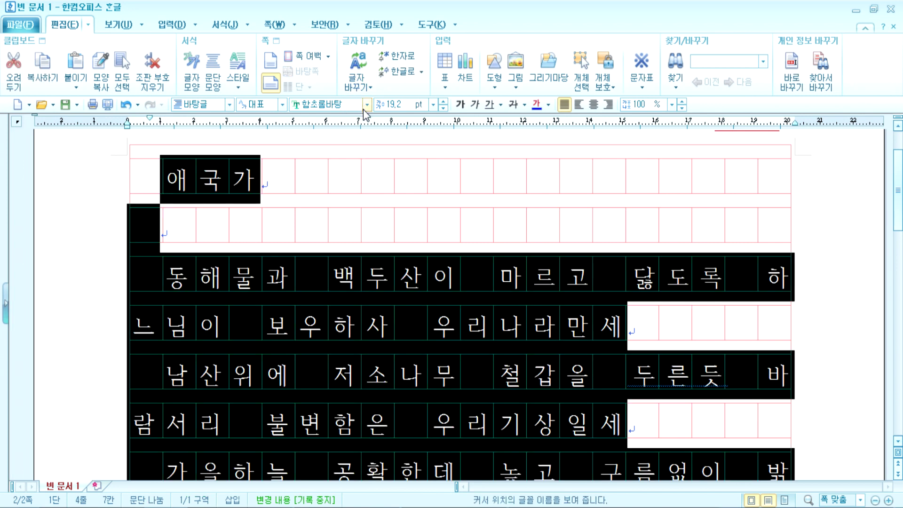
left_click(366, 105)
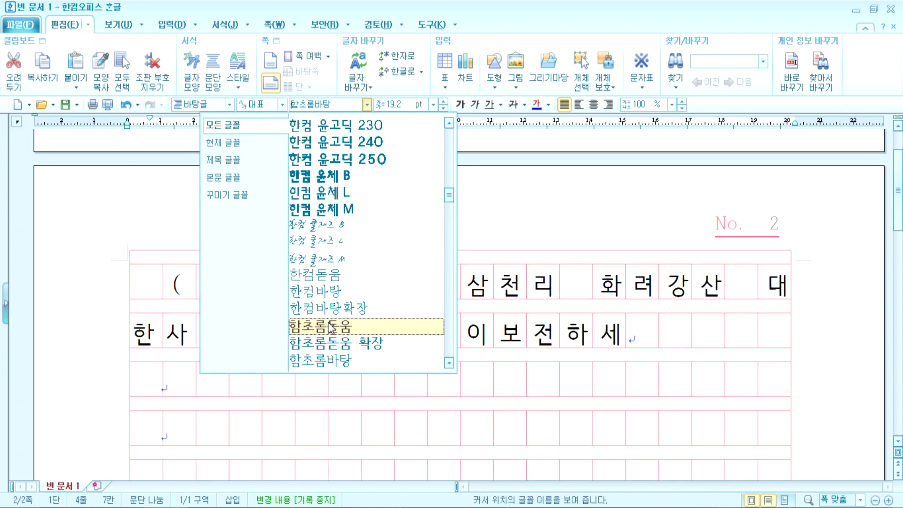
left_click(332, 326)
left_click(327, 310)
scroll(327, 309, "up", 10)
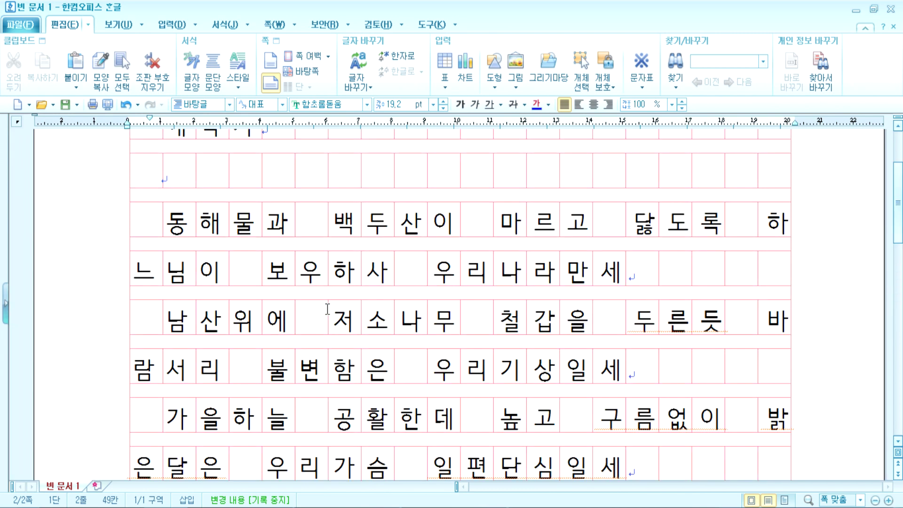
scroll(328, 309, "up", 3)
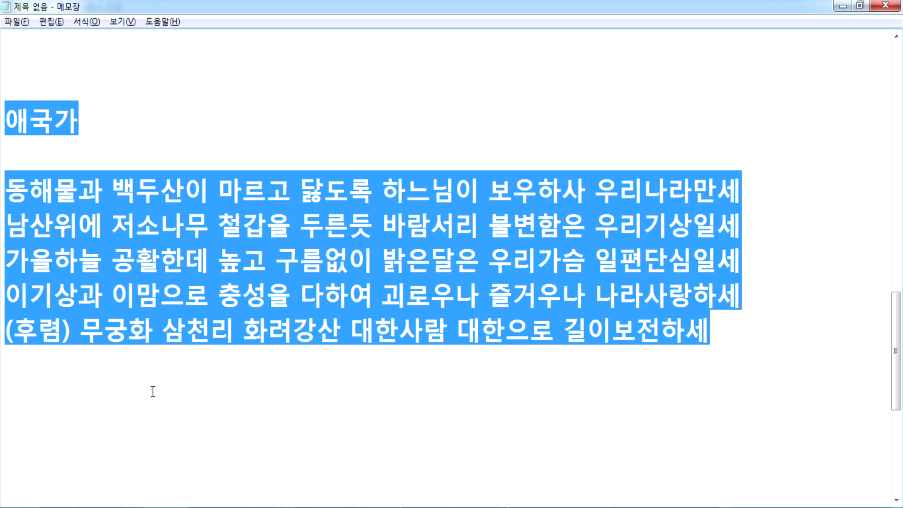
In the Notepad memo, delete the extra blank lines above 애국가 and place the text cursor below the lyrics
left_click(148, 383)
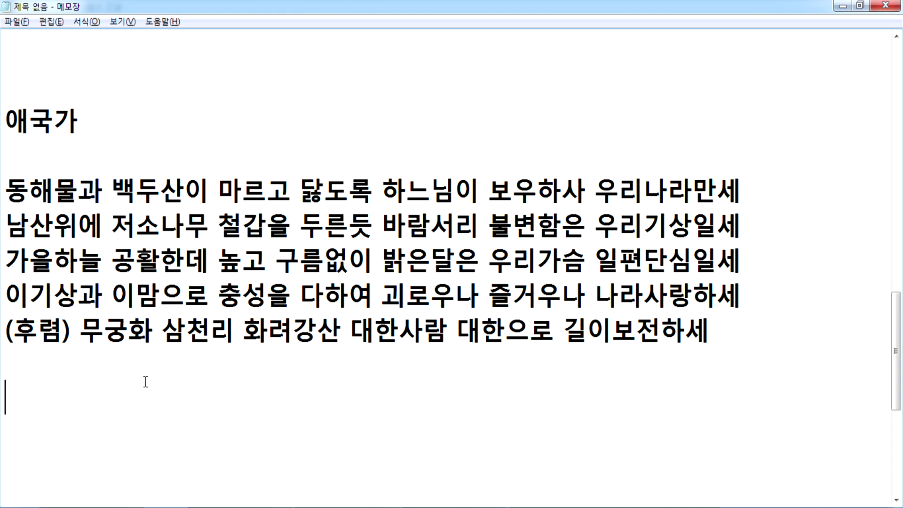
scroll(142, 370, "down", 1)
scroll(134, 356, "up", 5)
left_click(41, 346)
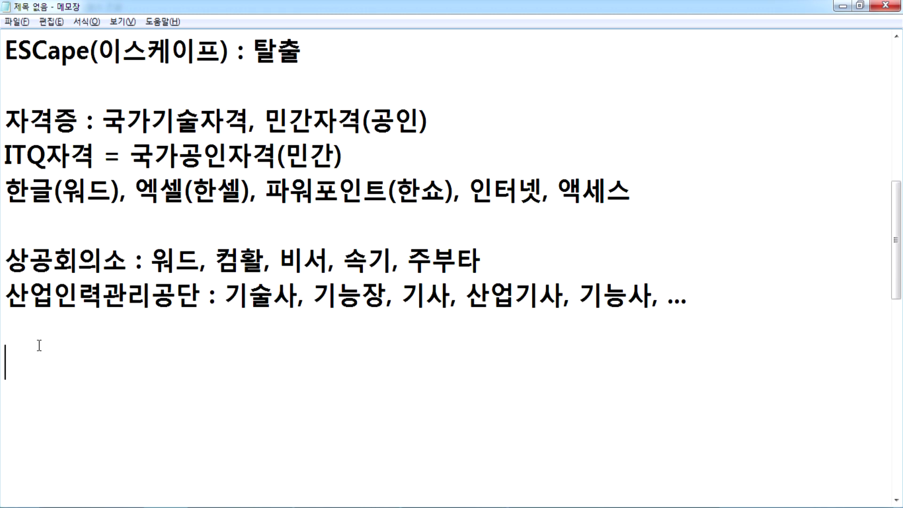
key("Delete")
key("Delete")
key("Delete")
scroll(56, 343, "down", 6)
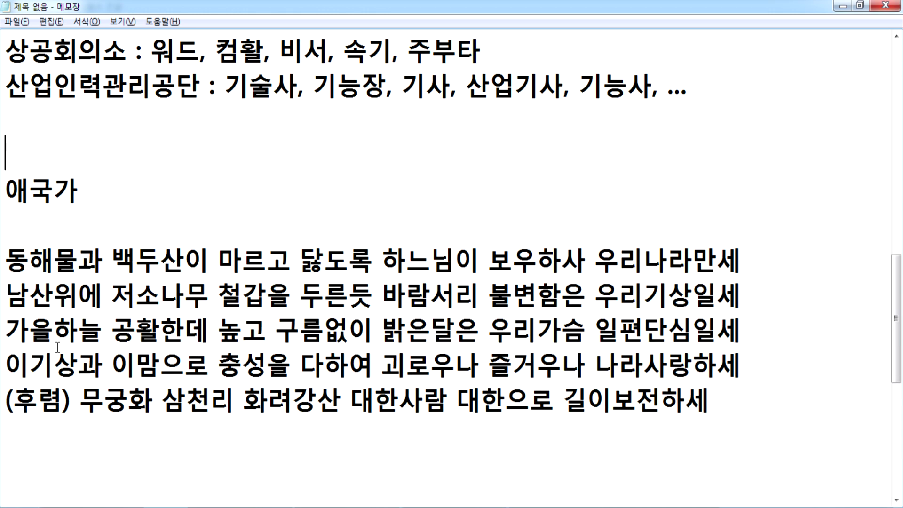
scroll(37, 168, "up", 6)
left_click(45, 286)
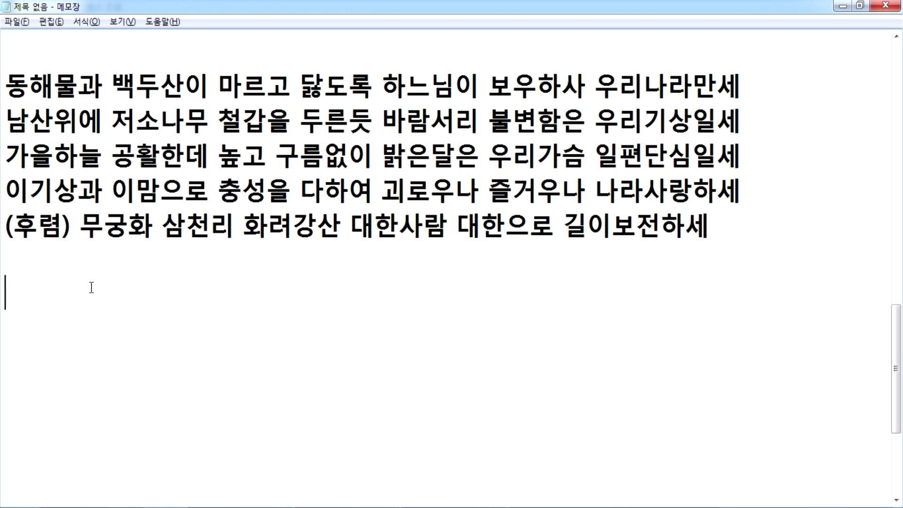
Add the heading "* 원고지 작성하기" below the 애국가 lyrics in the memo
type("* 원ㄱ")
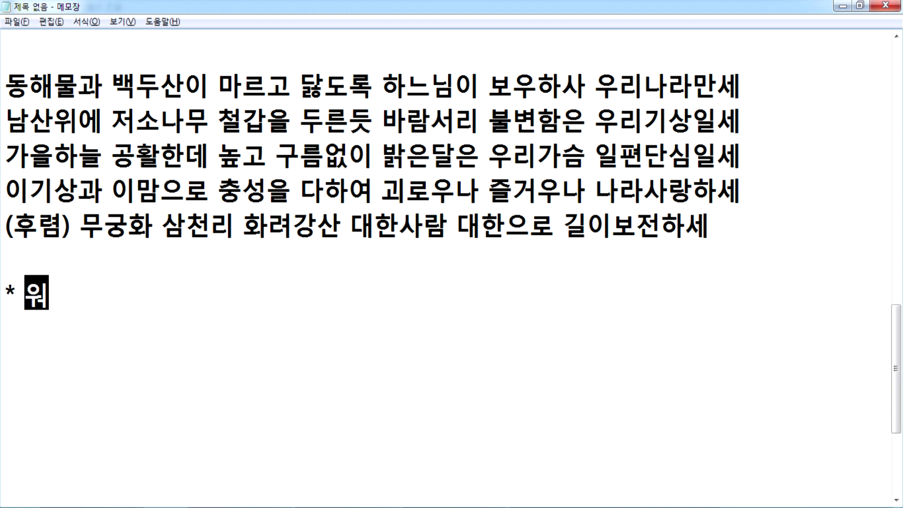
type("고지 작성하")
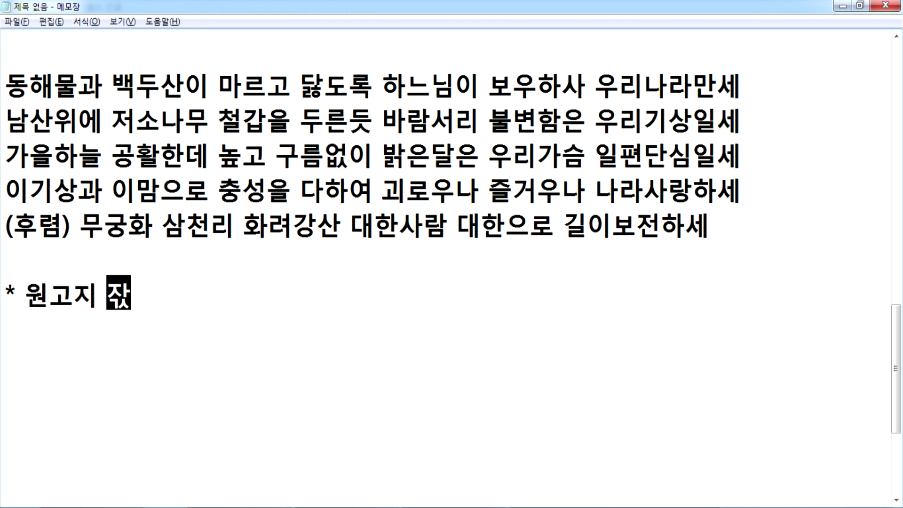
type("기")
key("Return")
Write "1. 문서 입력" under the heading and start the next line with the number "2."
type("1. ㅁ")
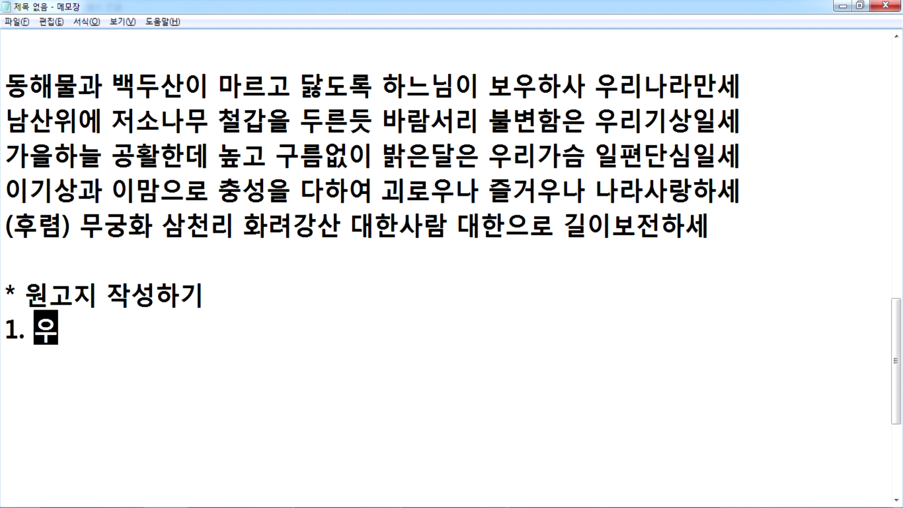
type("문서 입력")
key("Return")
type("2,.")
key("BackSpace")
key("BackSpace")
type(".")
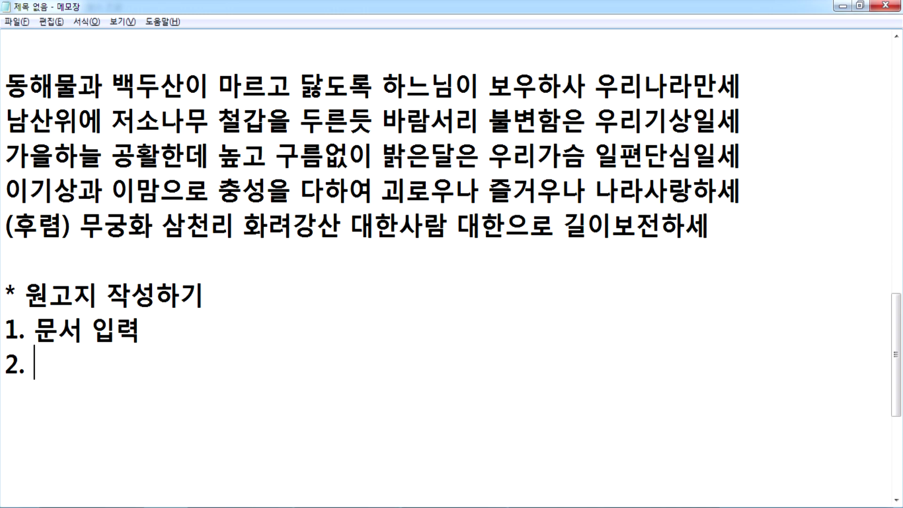
Remove a blank line above 애국가 in the memo and briefly highlight the lyrics to point out the entered text
key("alt+Tab")
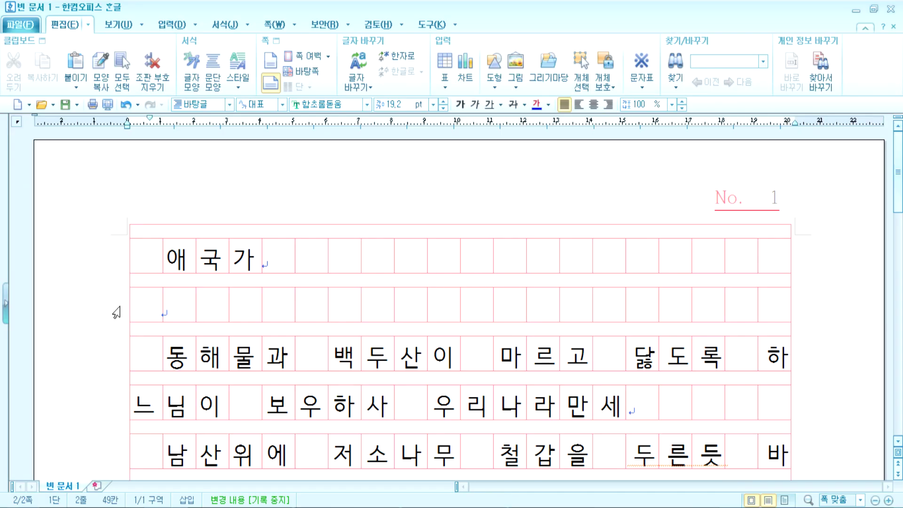
key("alt+Tab")
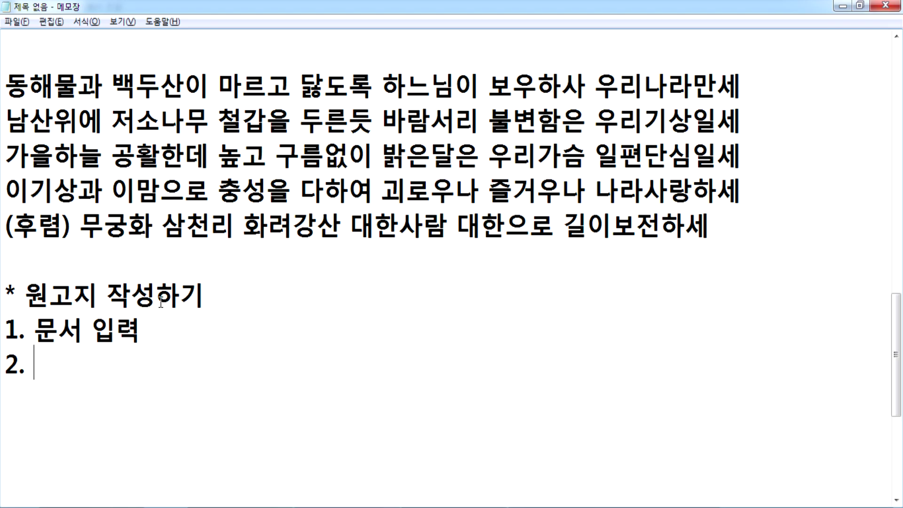
scroll(158, 292, "up", 3)
left_click(90, 270)
key("Delete")
scroll(109, 310, "down", 2)
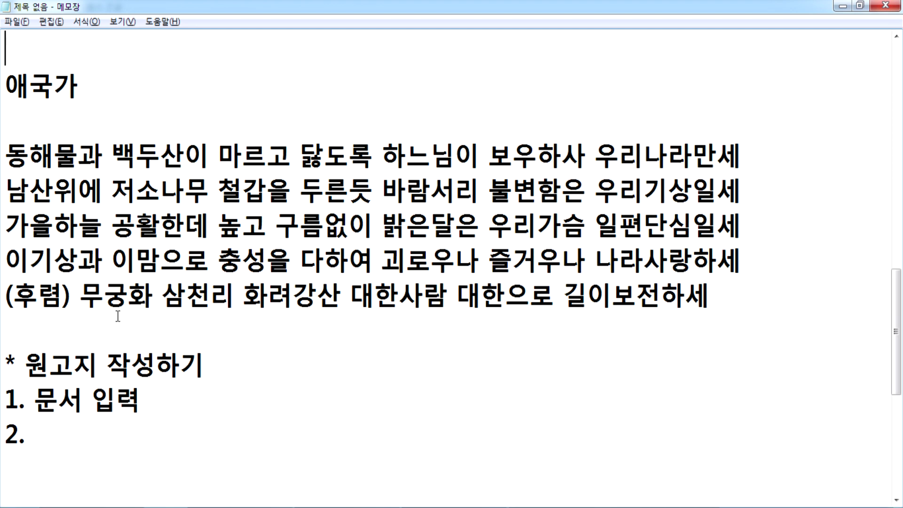
left_click_drag(5, 155, 55, 192)
left_click_drag(119, 218, 243, 261)
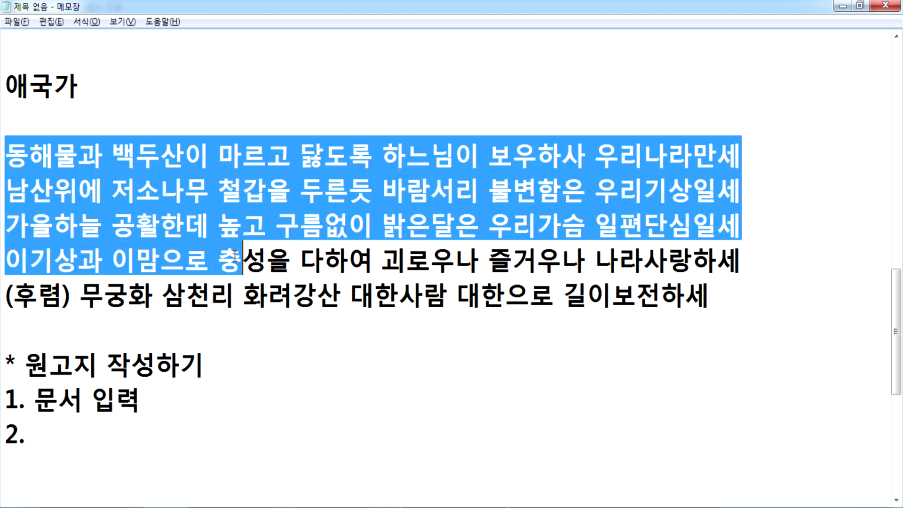
left_click(242, 261)
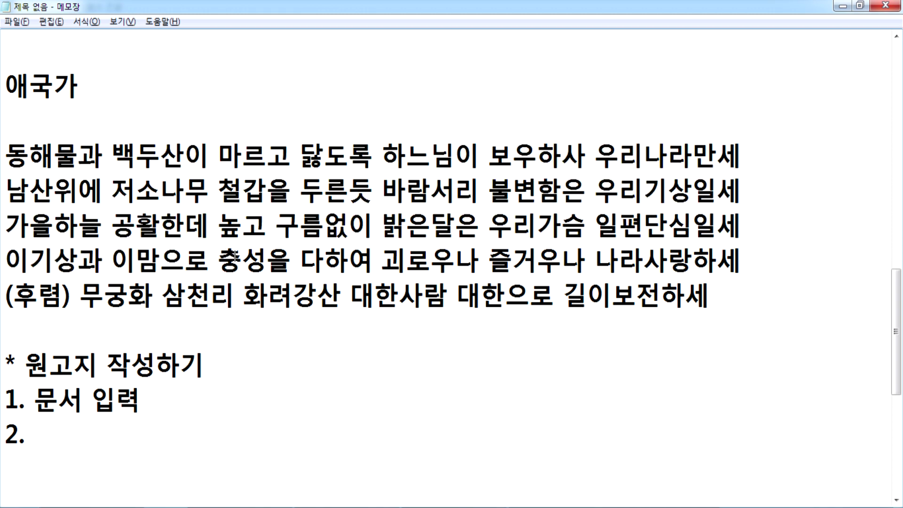
Switch to Hangul and close the manuscript document 빈 문서 1 without saving it
key("alt+Tab")
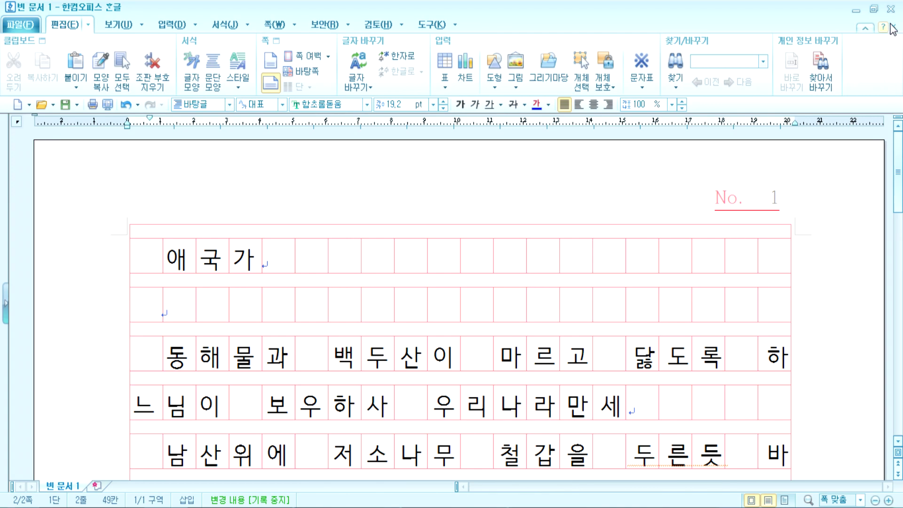
left_click(890, 8)
left_click(437, 280)
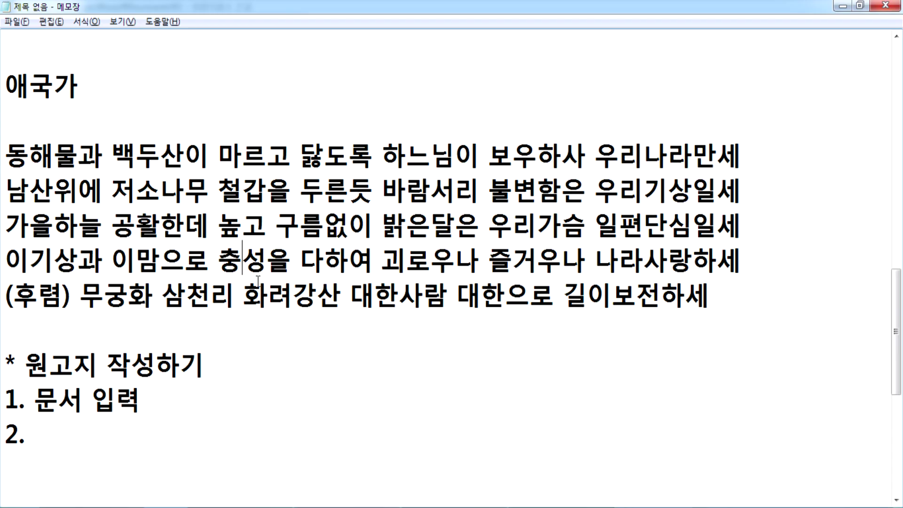
Review the 애국가 lyrics in the Hangul document 연습.hwp, comparing them with the Notepad memo
key("alt+Tab")
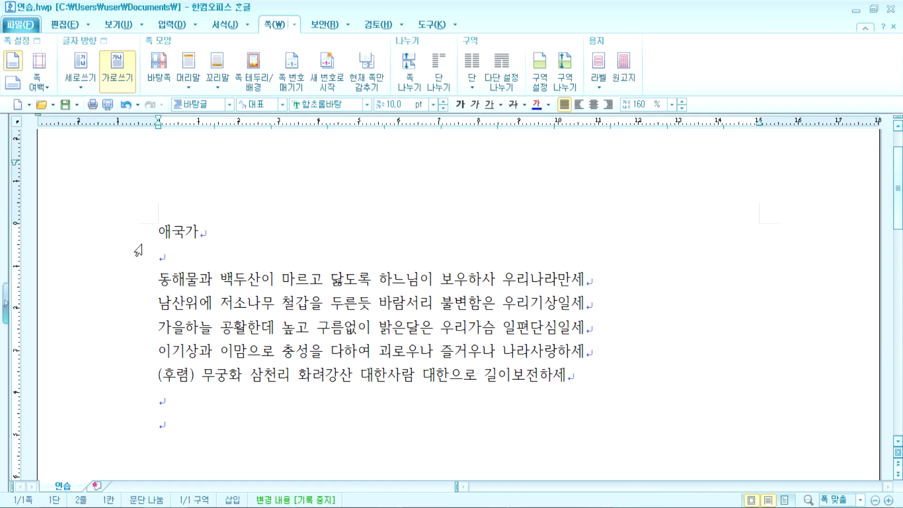
left_click_drag(155, 229, 348, 329)
left_click(259, 301)
key("alt+Tab")
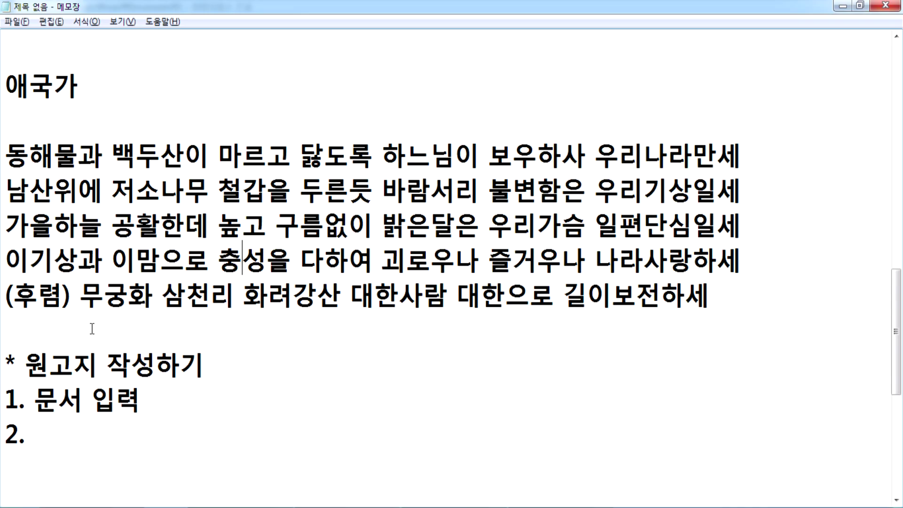
key("alt+Tab")
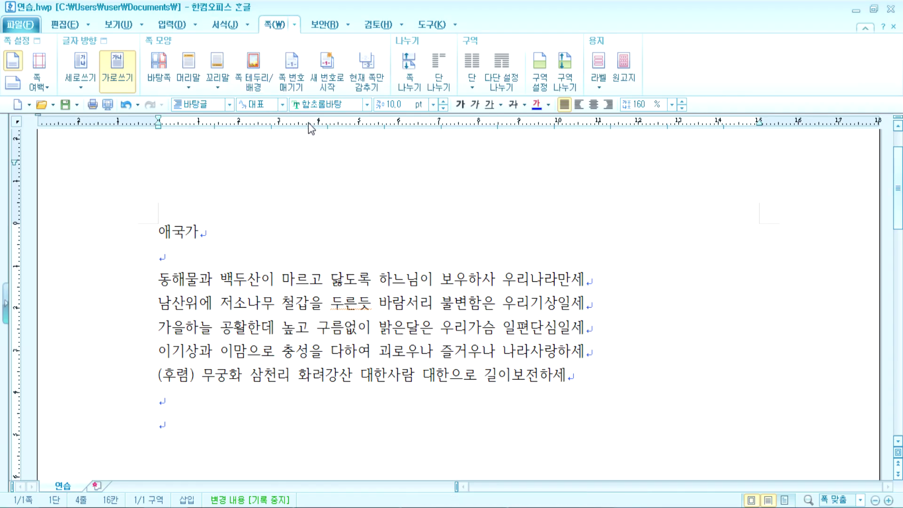
Continue item 2 of the Notepad memo with "쪽 탭 >", checking the corresponding ribbon tab in Hangul
key("alt+Tab")
scroll(332, 185, "down", 2)
type("쪽 탭")
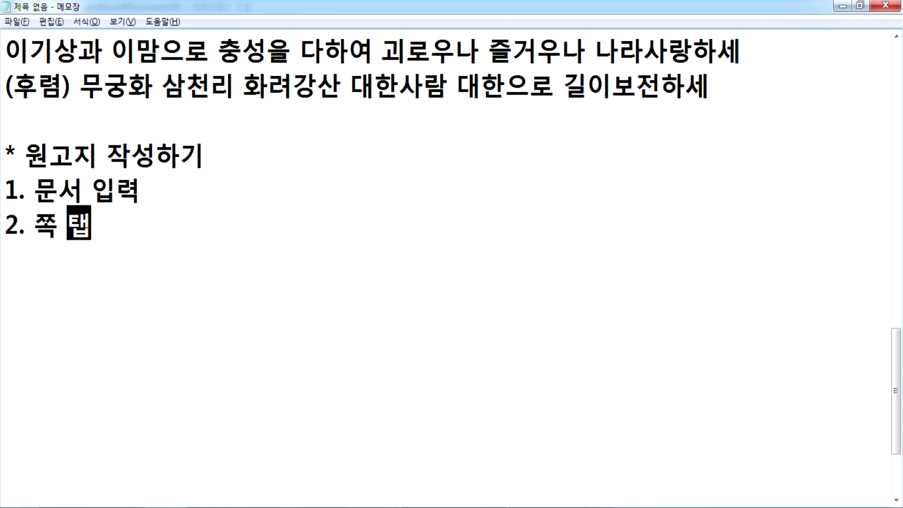
key("alt+Tab")
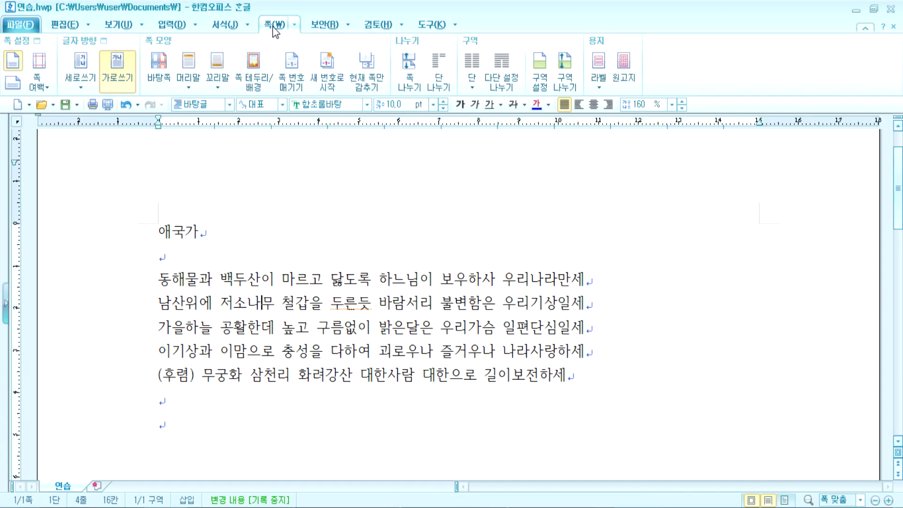
left_click(317, 24)
left_click(270, 25)
key("alt+Tab")
type(">")
Check the paper group in Hangul and extend item 2 of the memo with "용지 그룹 >"
key("alt+Tab")
key("alt+Tab")
type("영")
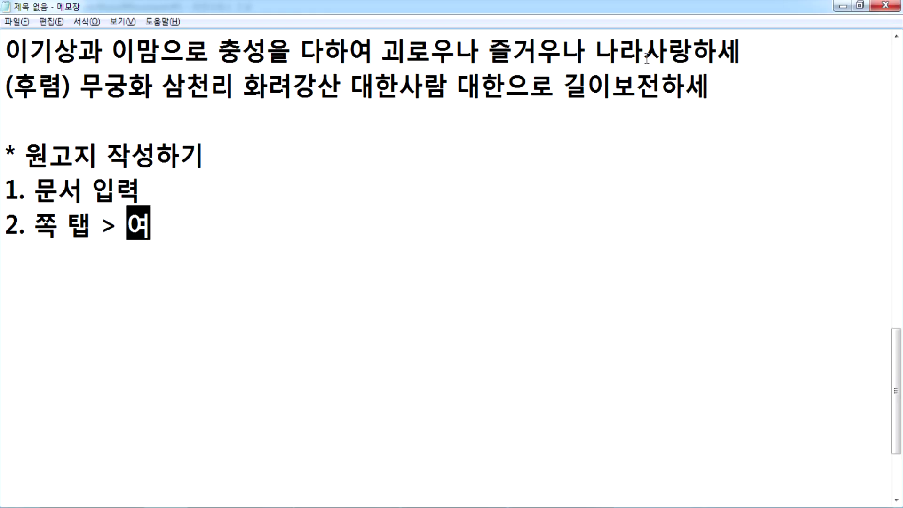
key("BackSpace")
key("BackSpace")
type("요")
key("BackSpace")
key("BackSpace")
key("BackSpace")
type("용지 ㄱㅡ룹 >")
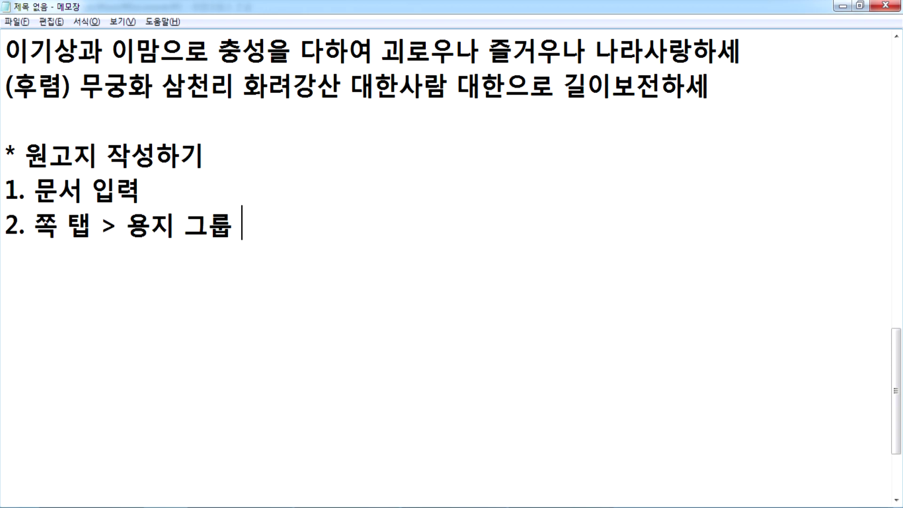
Check the manuscript paper command in Hangul and complete item 2 of the memo with "원고지"
key("alt+Tab")
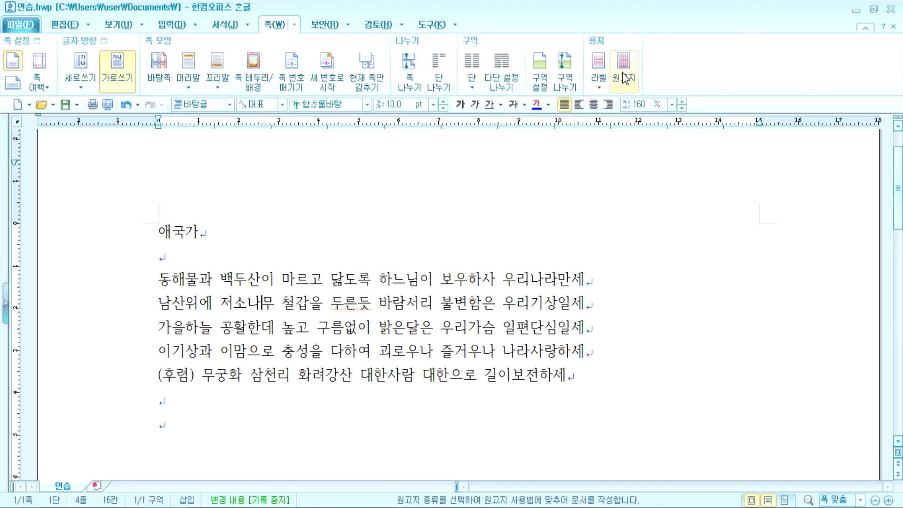
key("alt+Tab")
type("우ㅠㅓㄴㄱ")
key("BackSpace")
key("BackSpace")
key("BackSpace")
key("BackSpace")
key("BackSpace")
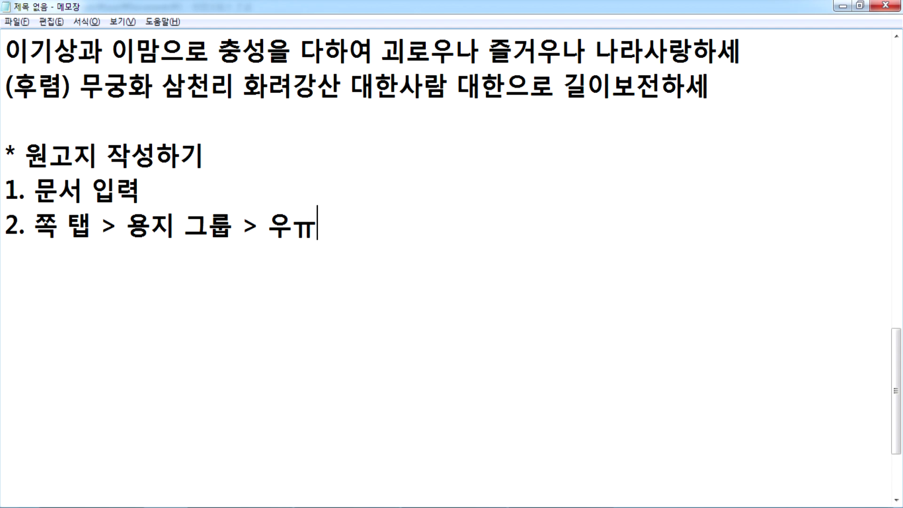
type("원ㄱㅗ지")
key("Return")
Begin item 3 of the memo with "3. 원고지 대화상자"
type("3. 원")
type("고지 대화상")
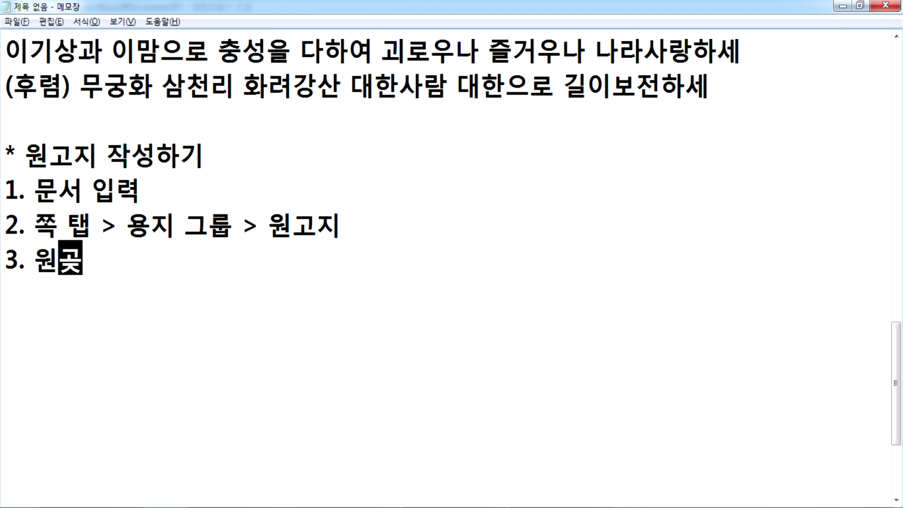
type("자")
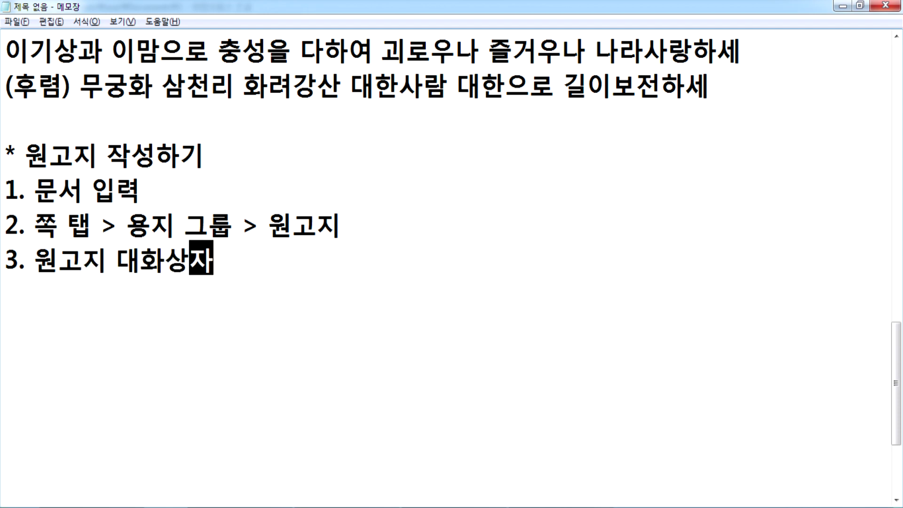
In Hangul, open the 원고지 dialog for 연습.hwp and move it aside so that more of the lyrics can be seen
key("alt+Tab")
left_click(623, 61)
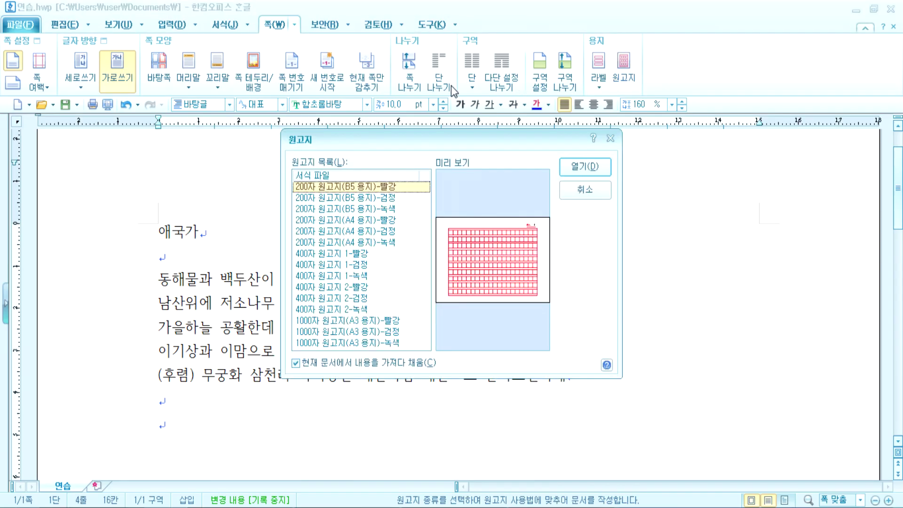
left_click_drag(371, 139, 280, 108)
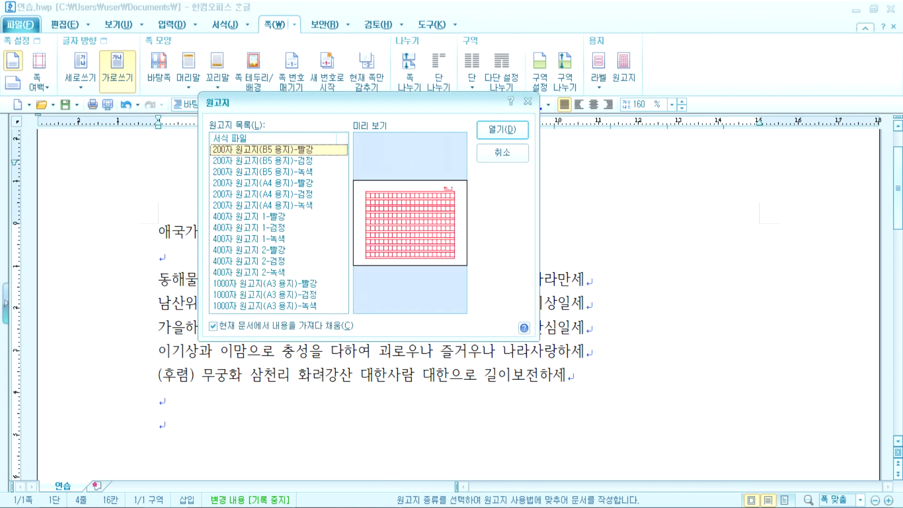
Extend item 3 of the Notepad memo with "> 현재문서에서 가져다 채움 항목을 선택"
key("alt+Tab")
type("> 현")
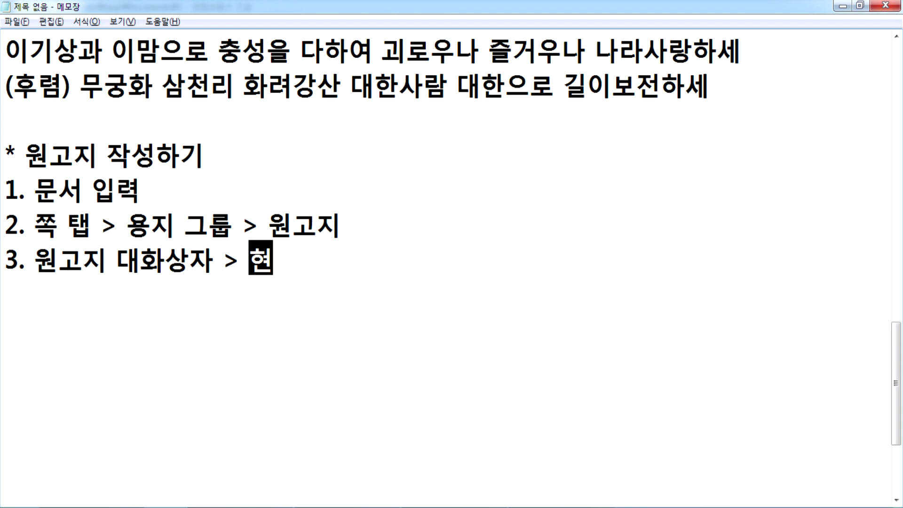
type("재문서에서 가져")
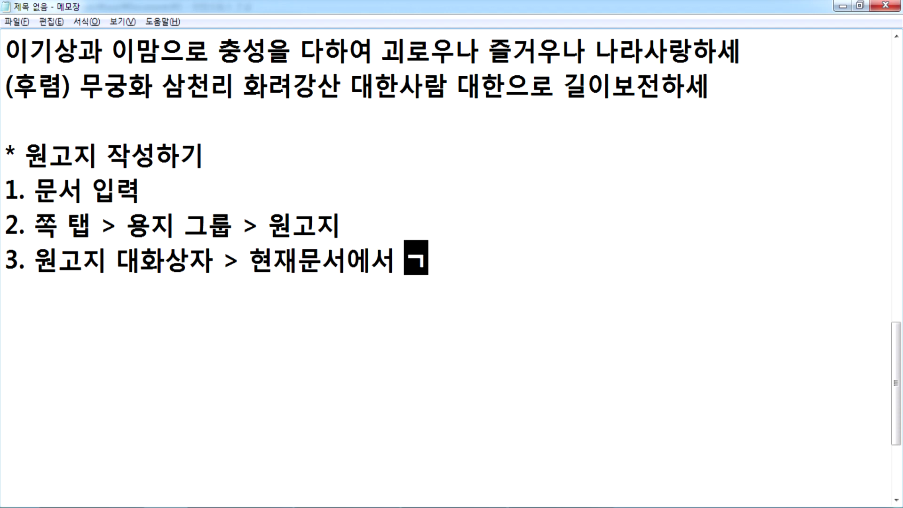
type("다 채움")
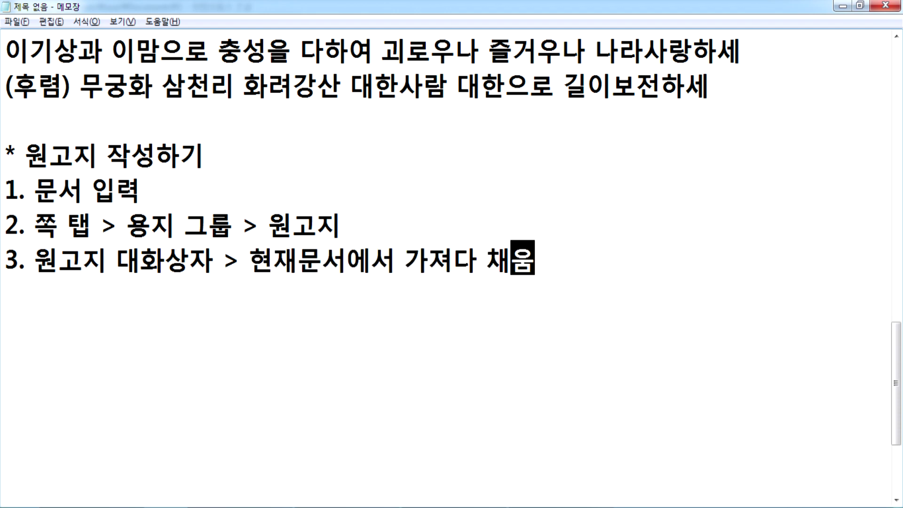
type(" 항목")
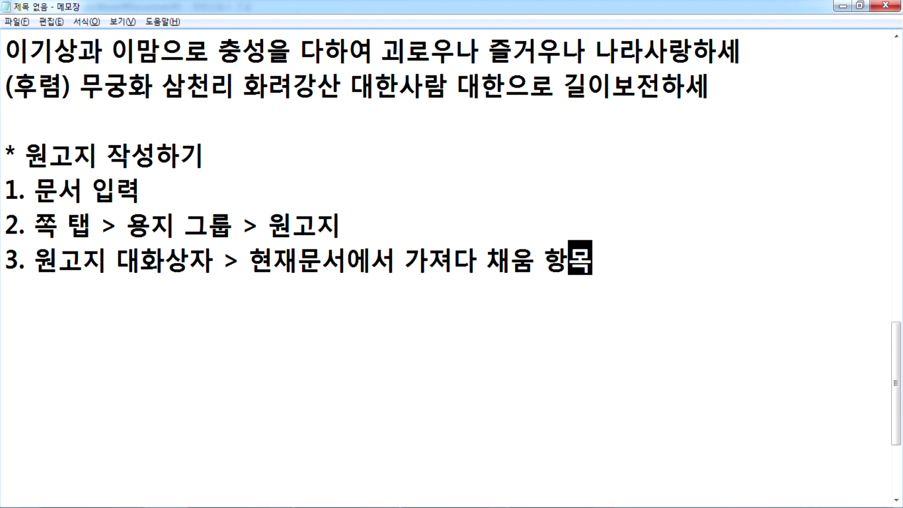
type("을 선택")
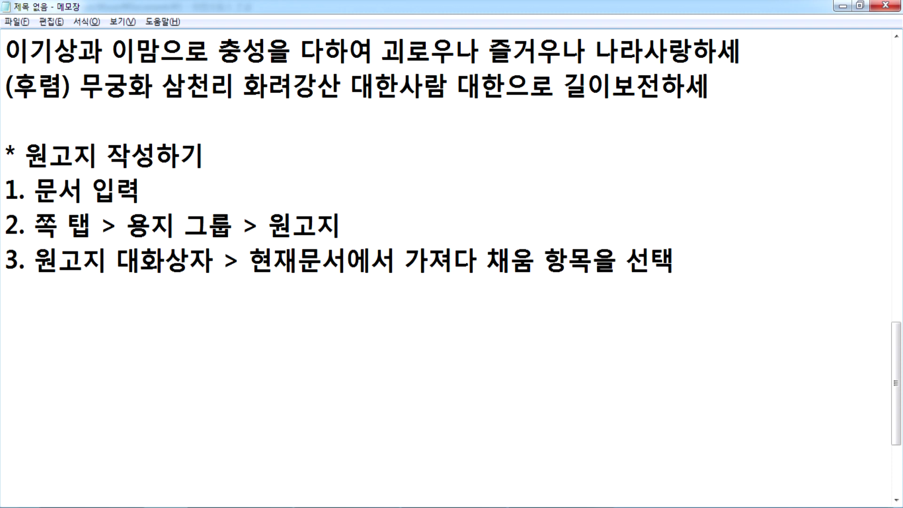
Open the 200자 원고지(B5 용지)-빨강 form filled from the current Hangul document, and finish item 3 of the memo with "> 열기"
key("alt+Tab")
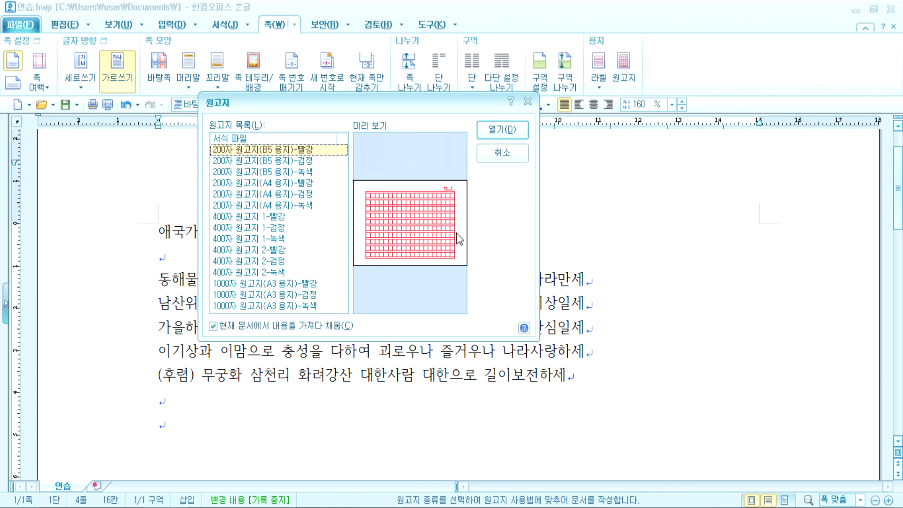
left_click(513, 134)
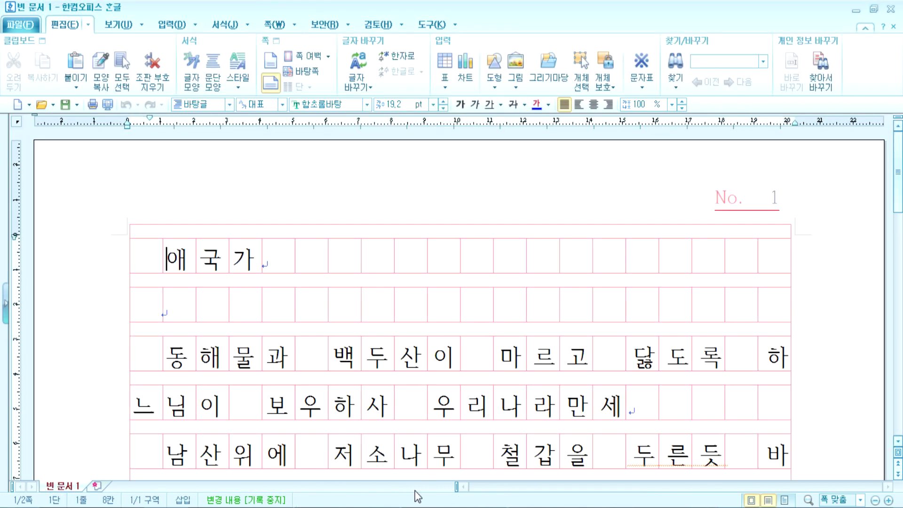
key("alt+Tab")
type("> 열기")
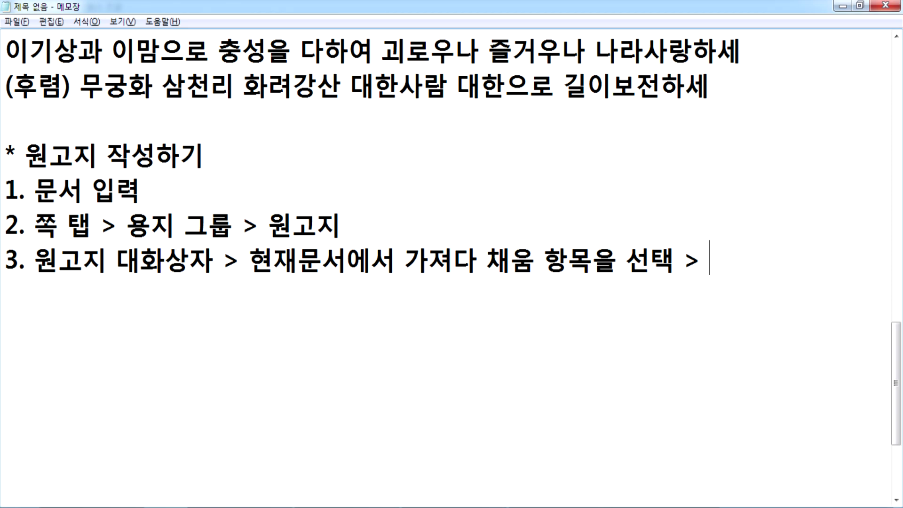
key("Return")
Switch to Hangul and discard the new red-grid manuscript document, returning to 연습.hwp
key("alt+Tab")
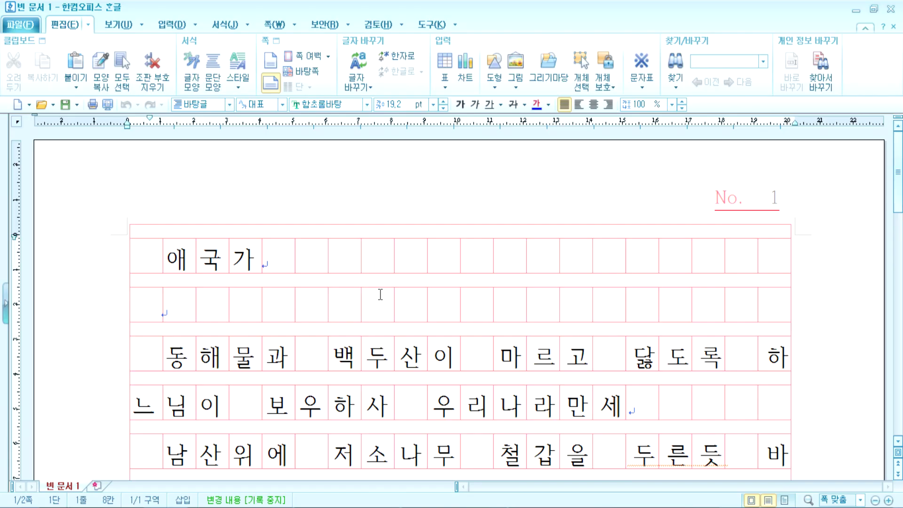
left_click(891, 11)
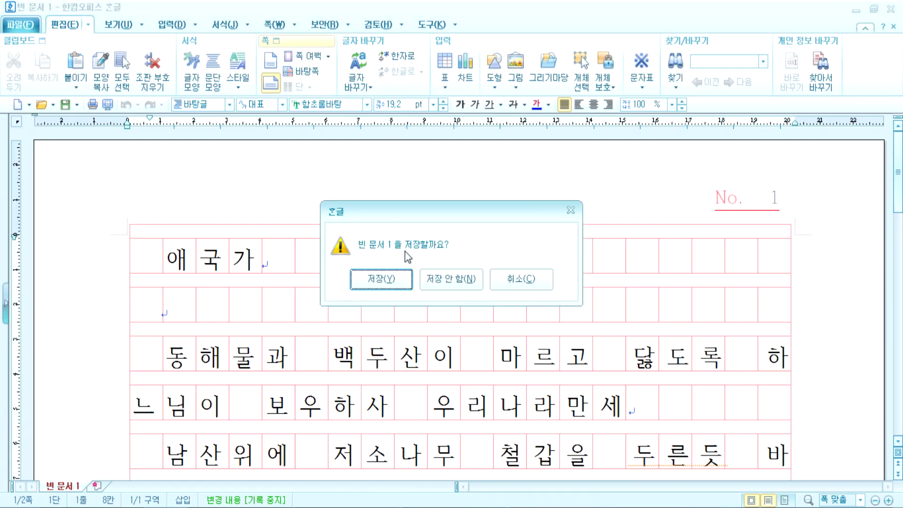
left_click(430, 281)
left_click(559, 507)
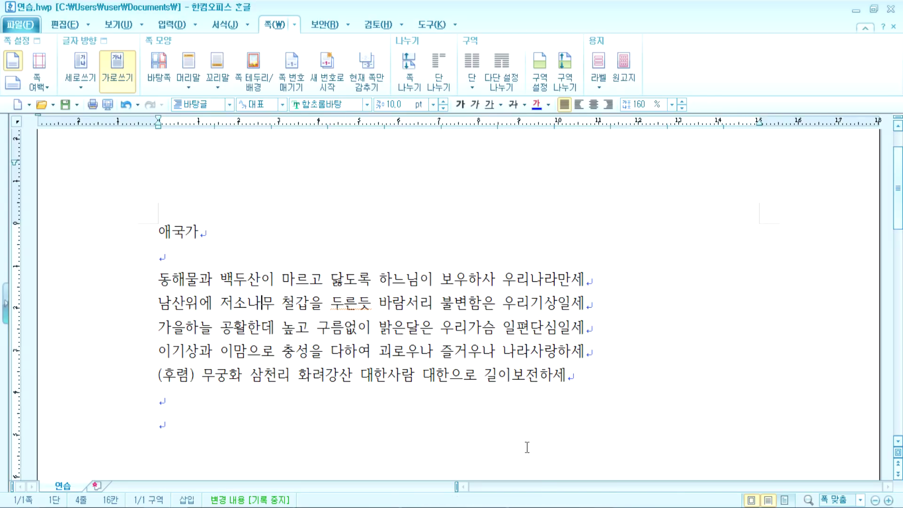
Open the 원고지 dialog and compare the previews of the 200자 원고지 B5 forms in red, black and green with the A4 red form
left_click(632, 64)
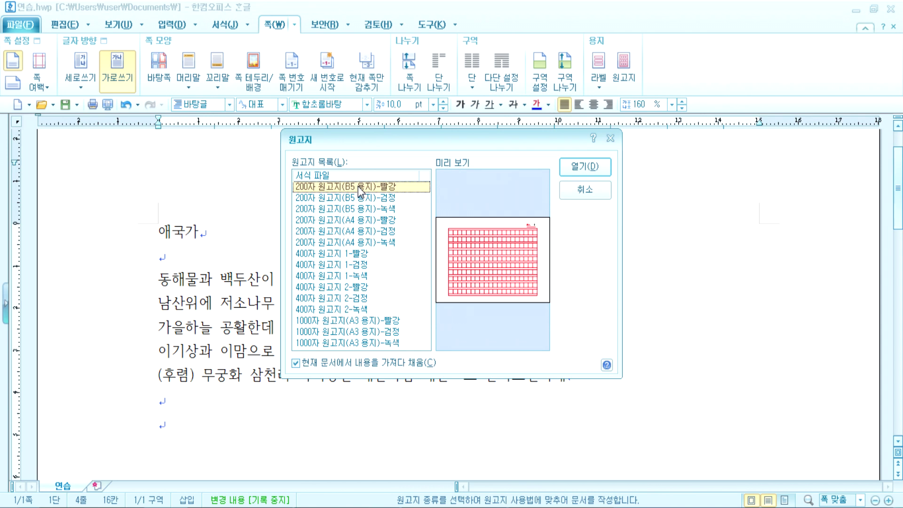
left_click(364, 221)
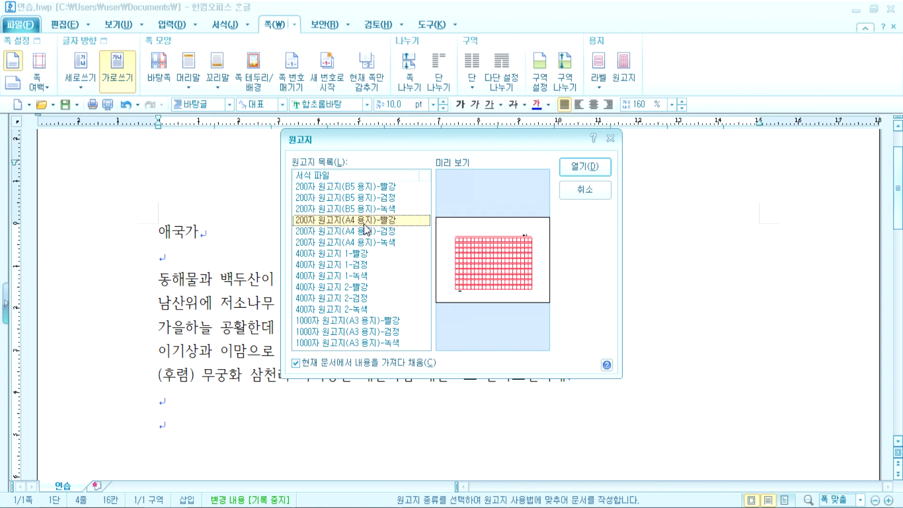
left_click(382, 187)
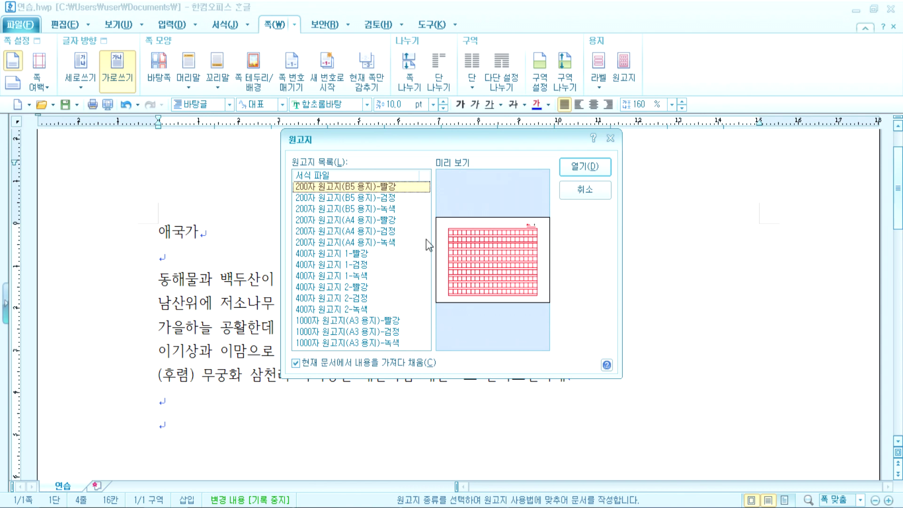
left_click(410, 221)
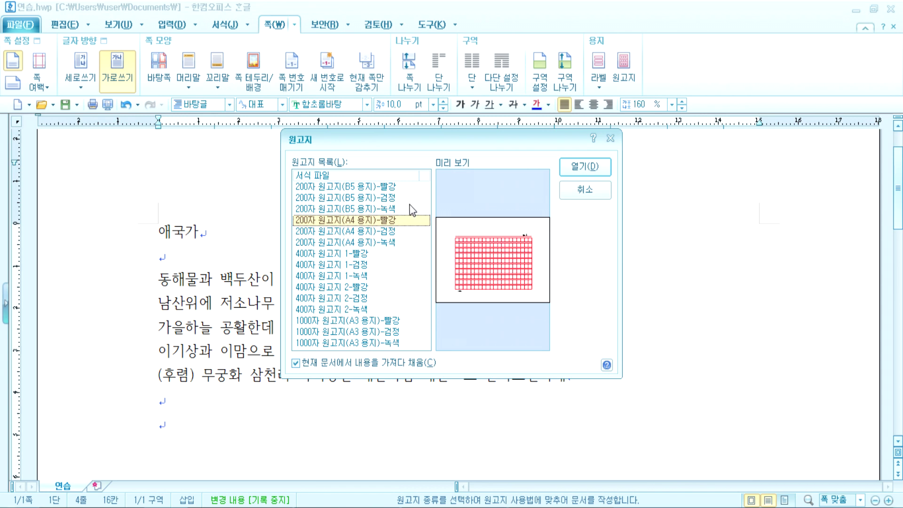
left_click(395, 197)
left_click(394, 189)
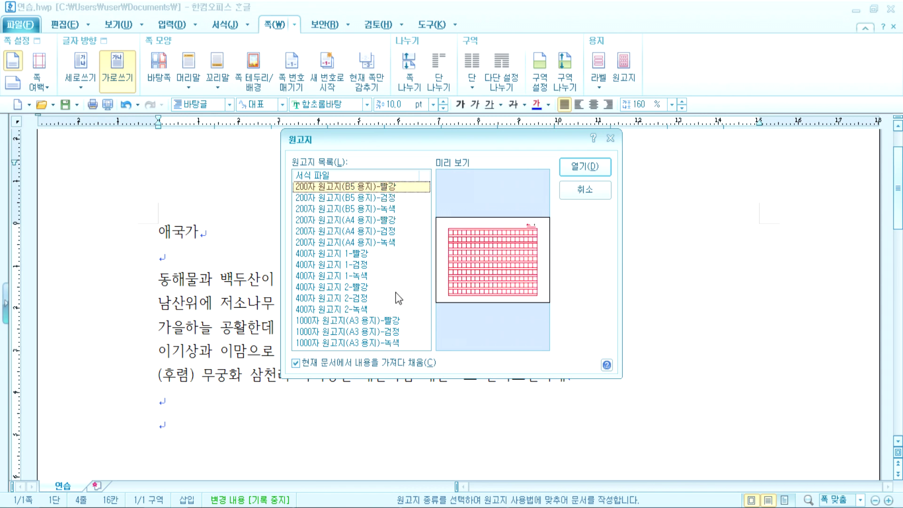
left_click(379, 198)
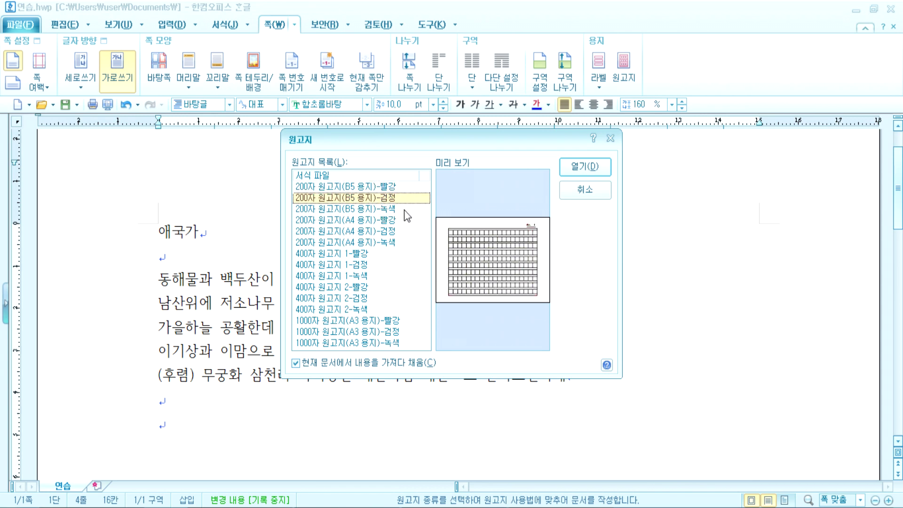
left_click(404, 209)
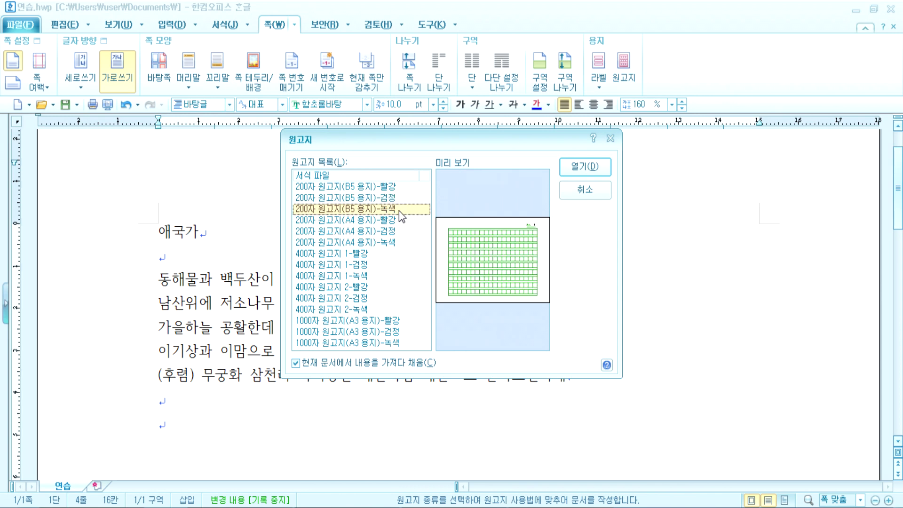
left_click(378, 188)
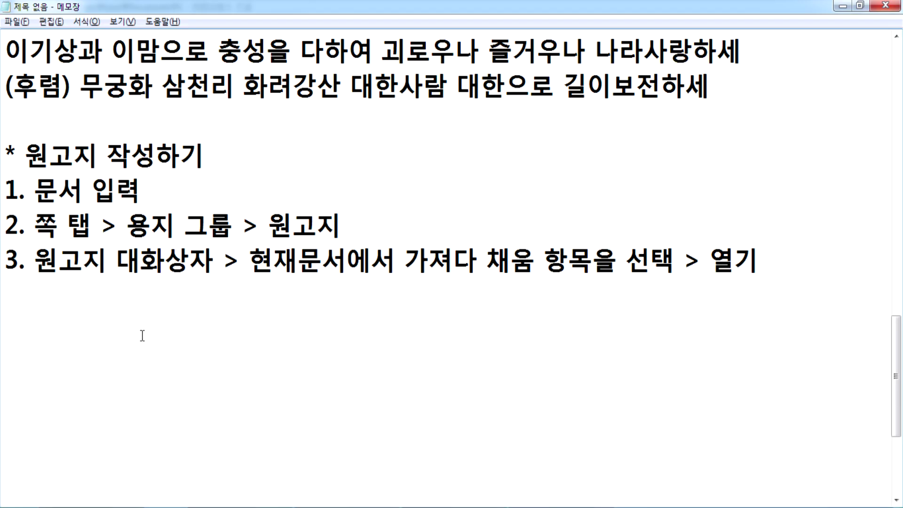
Switch to Notepad and add the line "A4용지의 규격 = 가로 210mm, 세로 297mm" beneath the manuscript paper procedure
key("Return")
type("A$")
key("BackSpace")
type("4용지의")
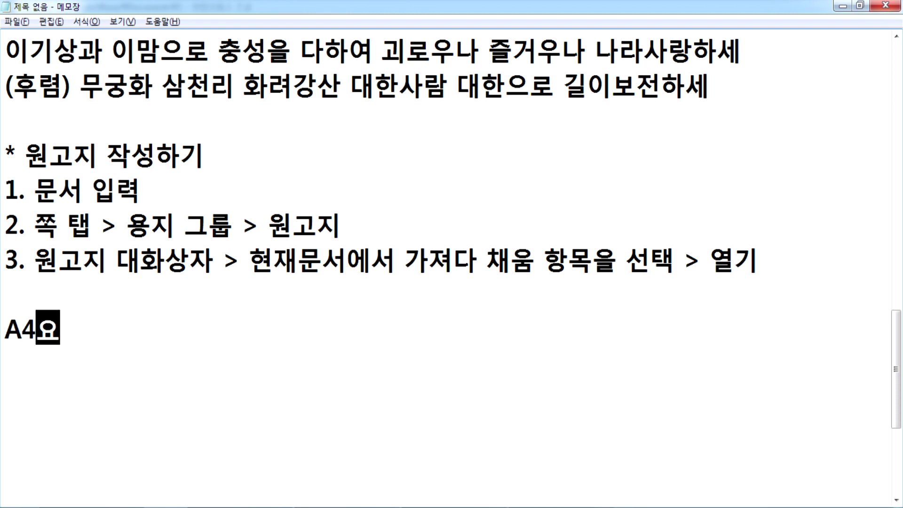
type(" 규격 ")
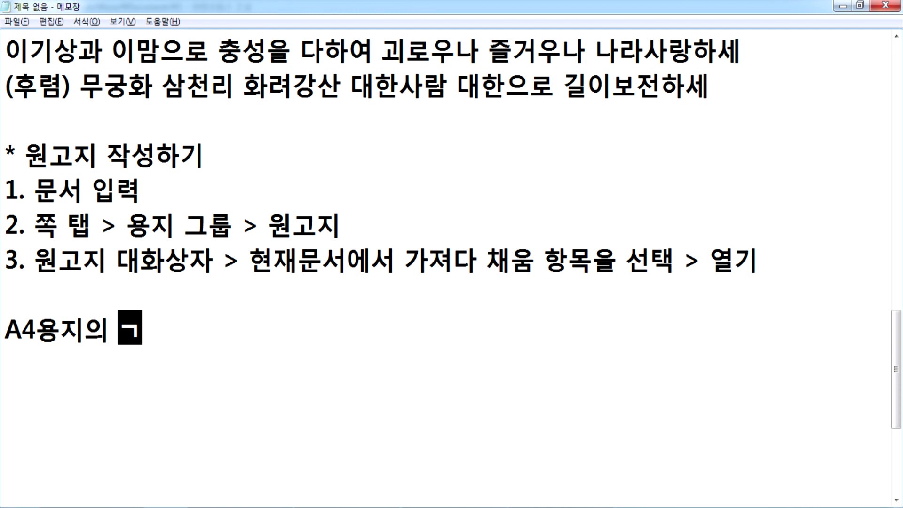
type("=")
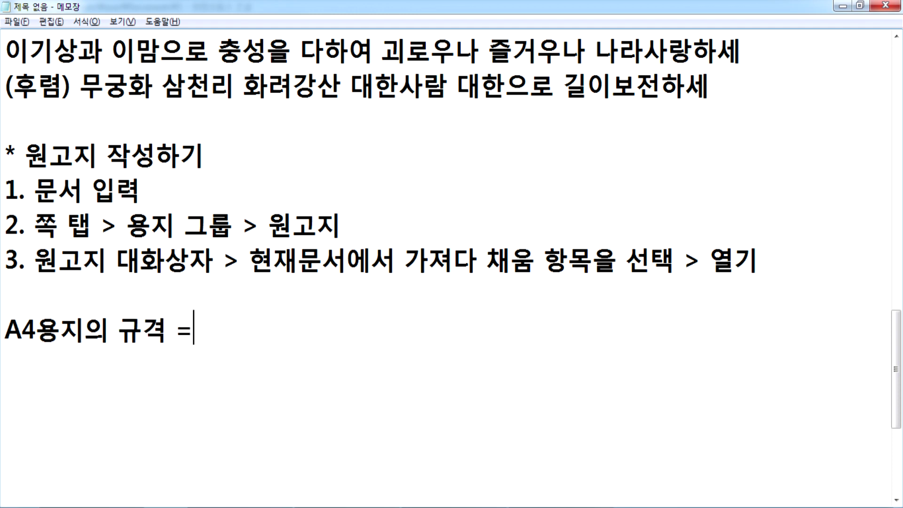
type(" 가로 21")
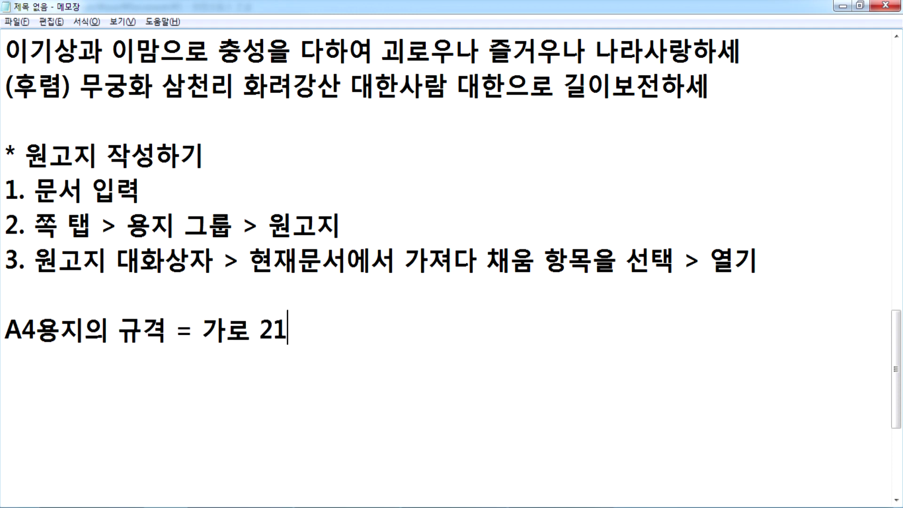
type("0mm,")
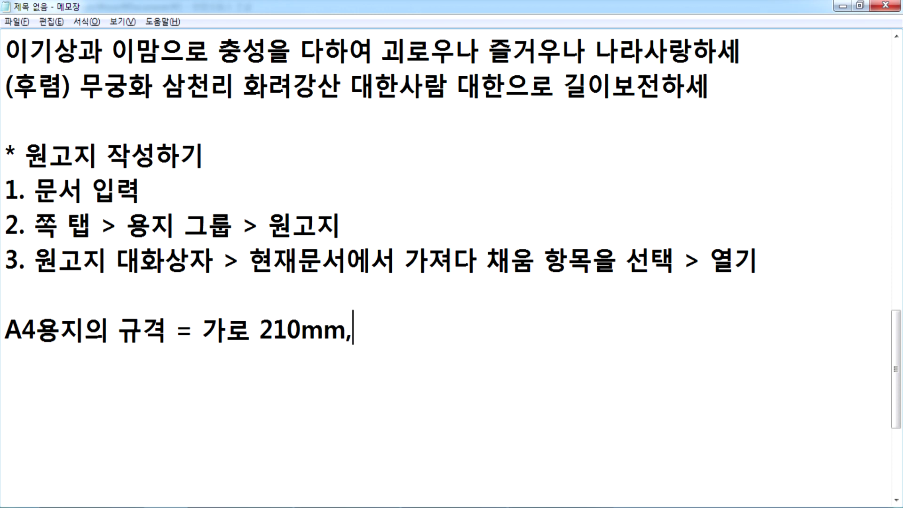
type(" 세로 29")
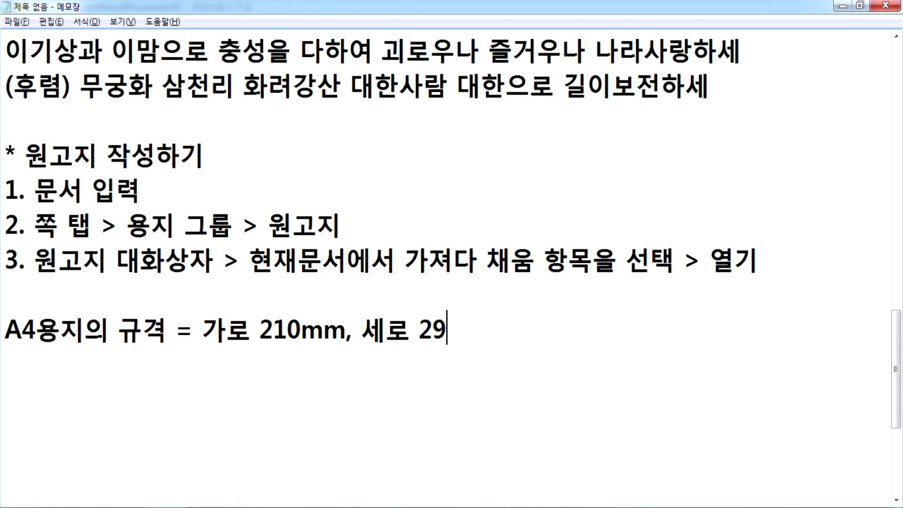
type("7mm")
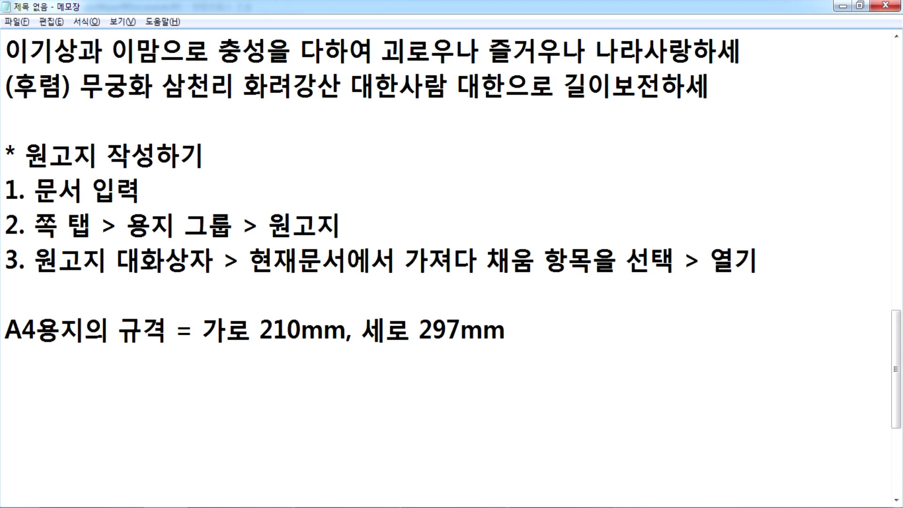
Start a margin note reading "여백 : 상, 하," on the line below the A4 paper size
key("Return")
type("dui")
key("BackSpace")
key("BackSpace")
key("BackSpace")
key("Hangul")
type("여백 : ")
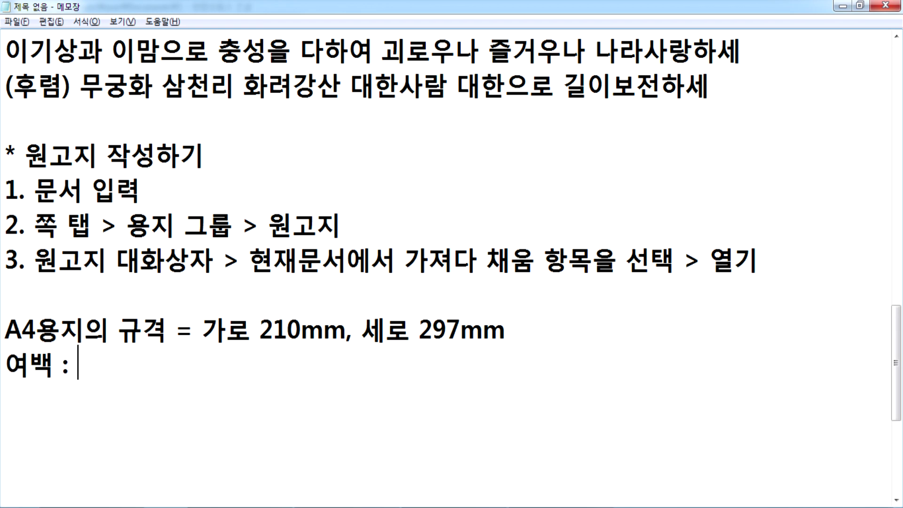
type("상 , 하,조")
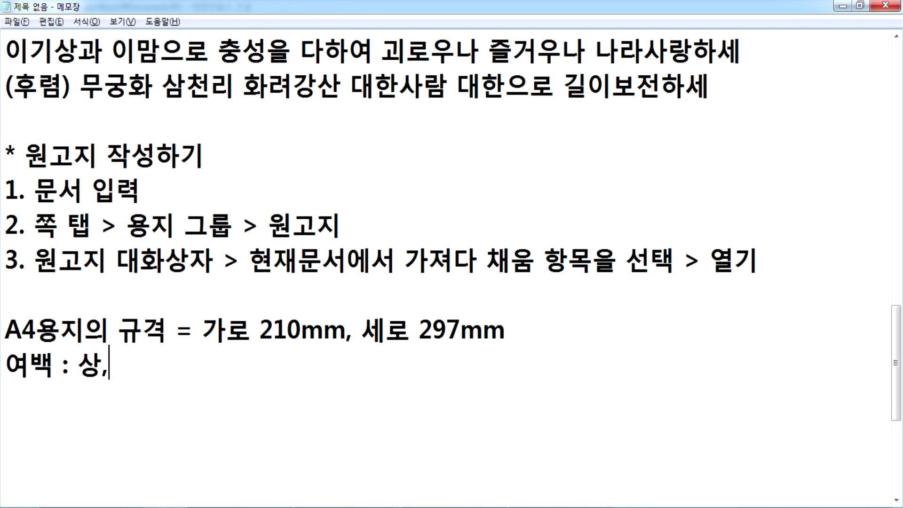
key("BackSpace")
key("BackSpace")
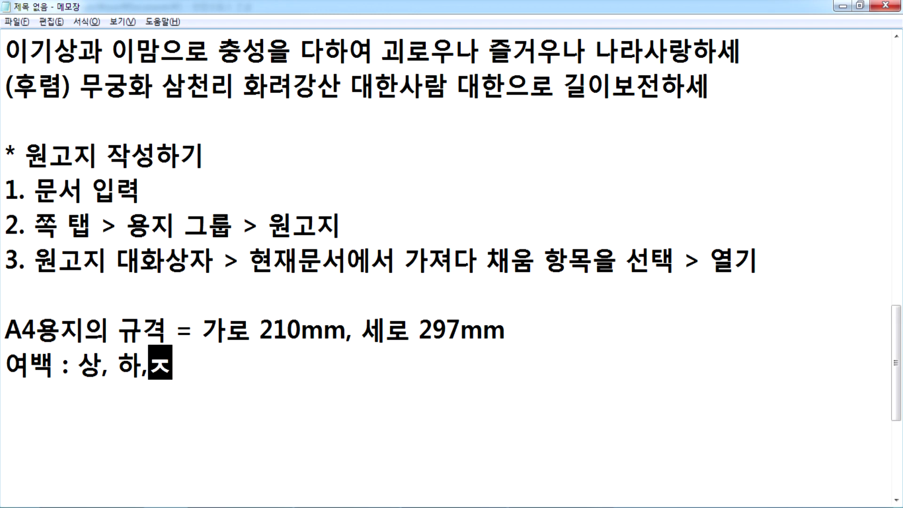
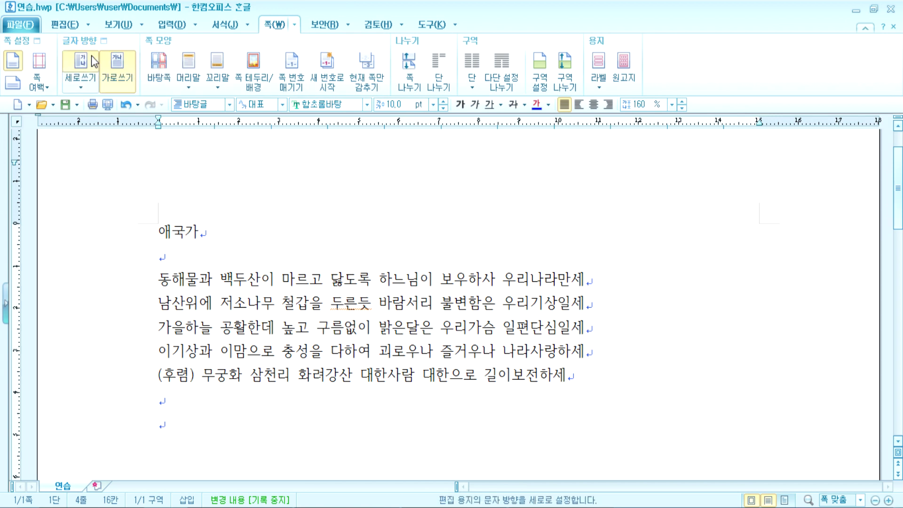
Switch to Hangul and change the lyrics between 세로쓰기 (vertical) and 가로쓰기 (horizontal) twice, ending on horizontal
left_click(80, 68)
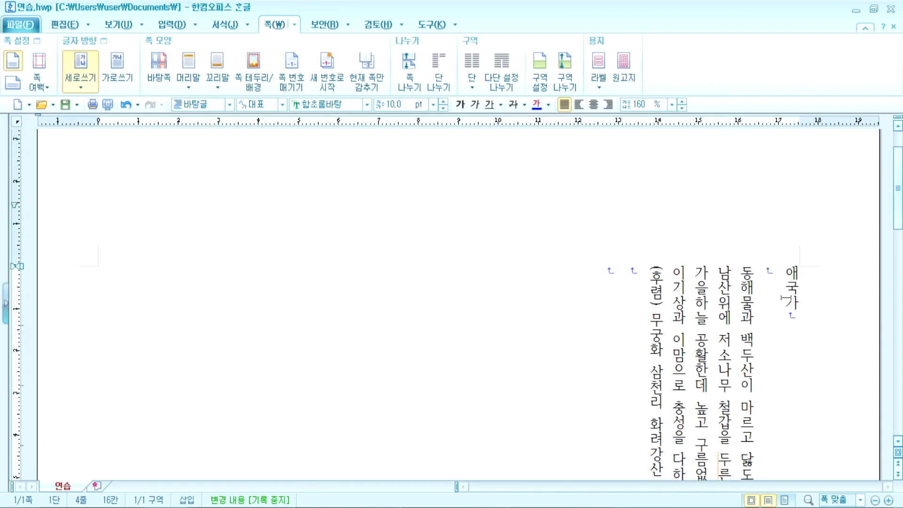
left_click(124, 65)
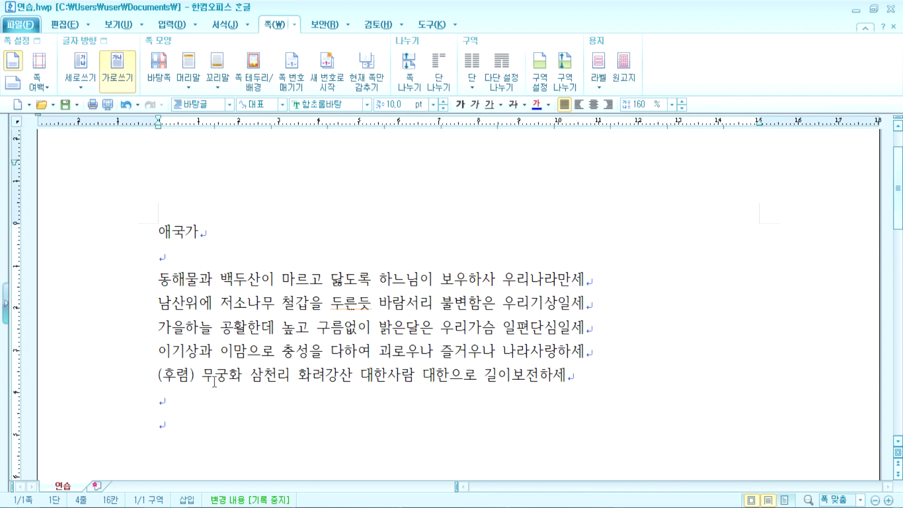
left_click(80, 67)
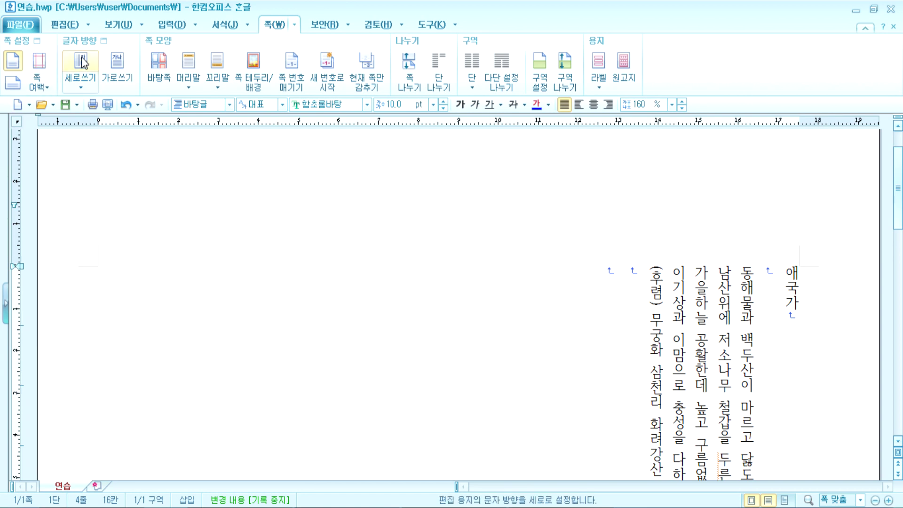
left_click(117, 66)
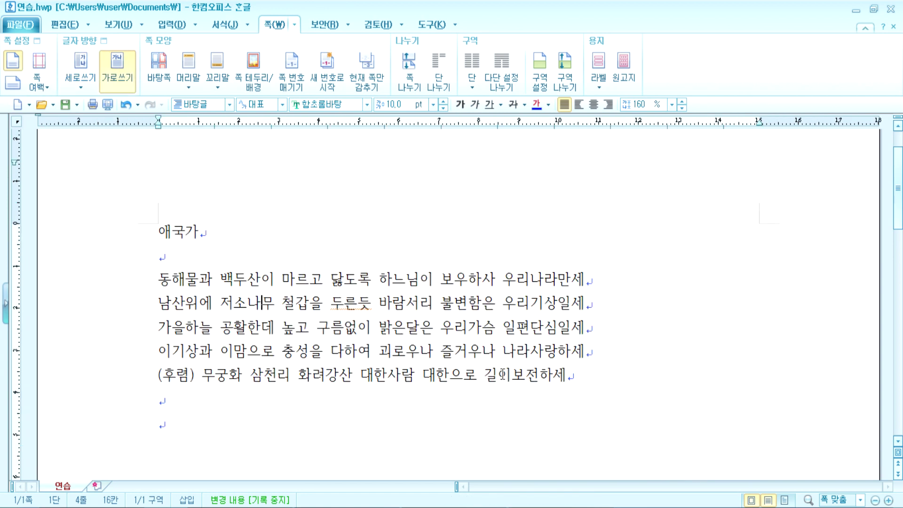
Set the lyrics to 세로쓰기 (vertical writing), examine the page in print preview at 100 % and whole-page size, and close the preview
left_click(80, 67)
left_click(108, 105)
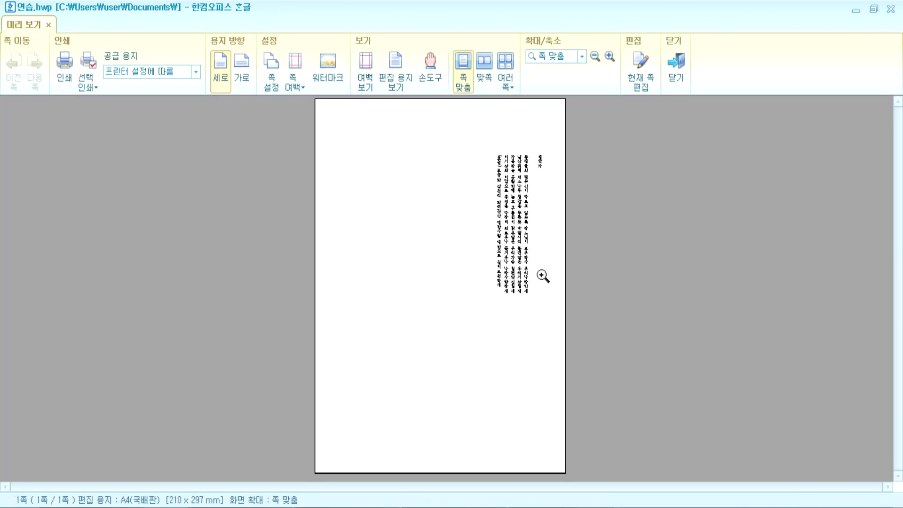
left_click(522, 183)
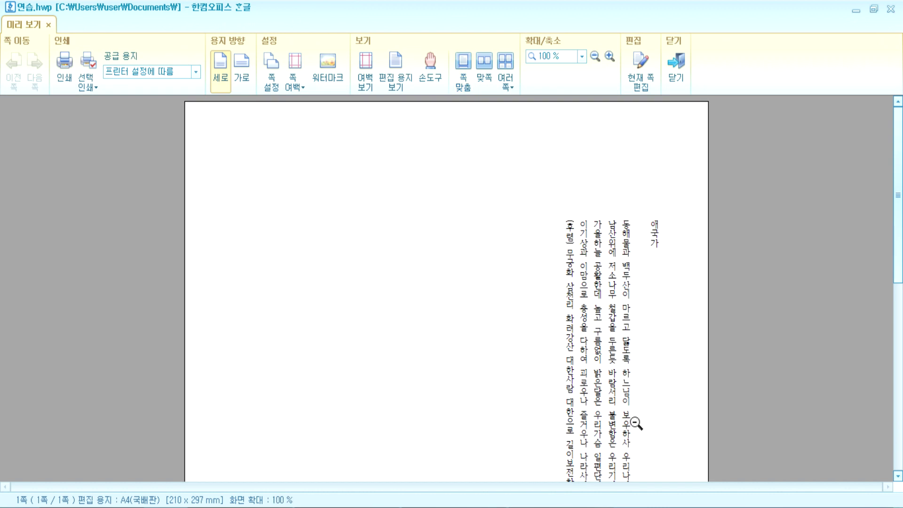
scroll(636, 424, "down", 3)
scroll(635, 413, "up", 2)
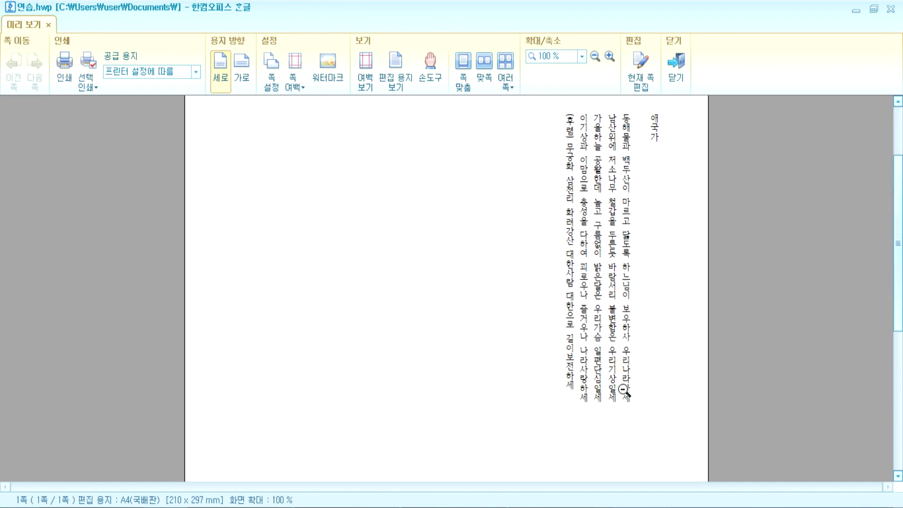
left_click(608, 335)
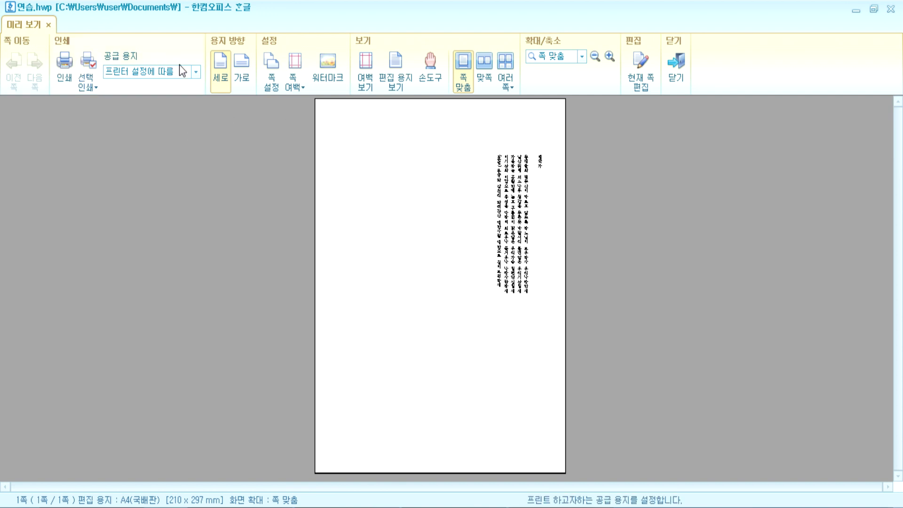
left_click(49, 24)
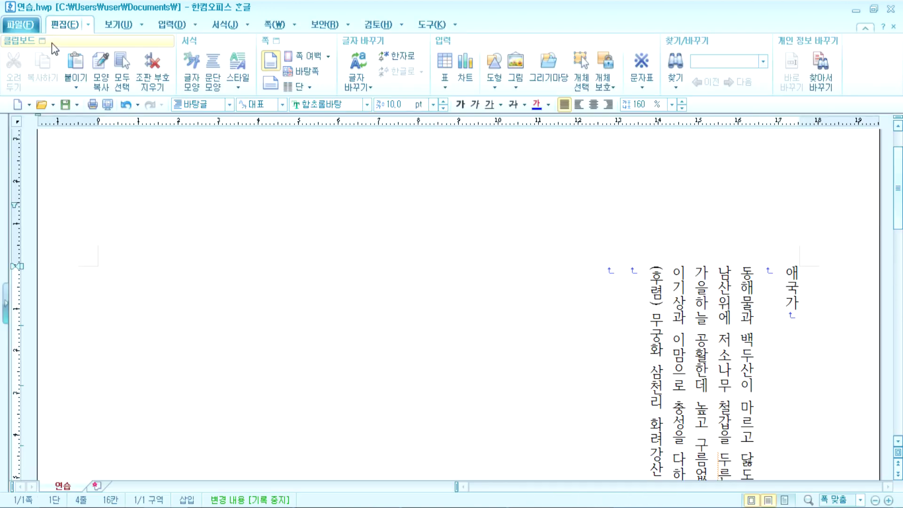
Return the lyrics to 가로쓰기 (horizontal writing), comparing it once more with vertical writing
left_click(275, 25)
left_click(115, 66)
left_click(81, 66)
left_click(115, 66)
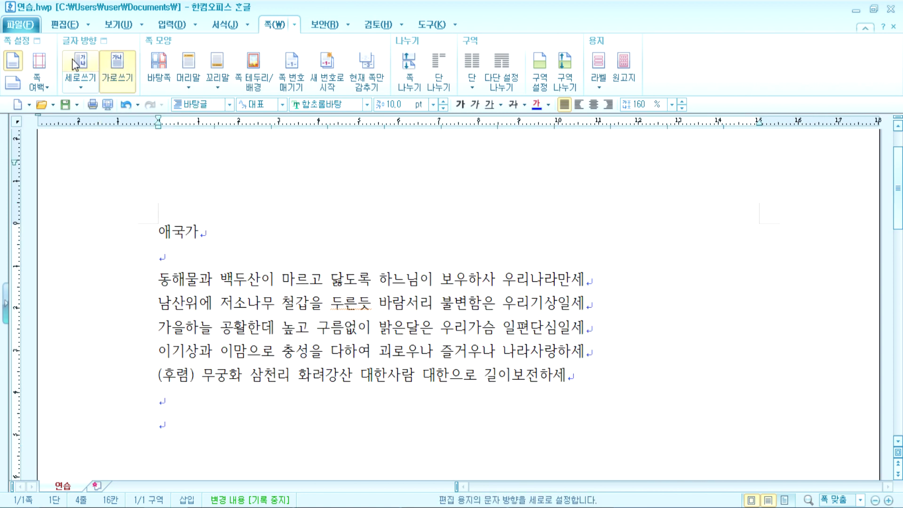
Apply the wide page margin preset 넓게(머리말/꼬리말 여백 포함) to the lyrics document
left_click(39, 63)
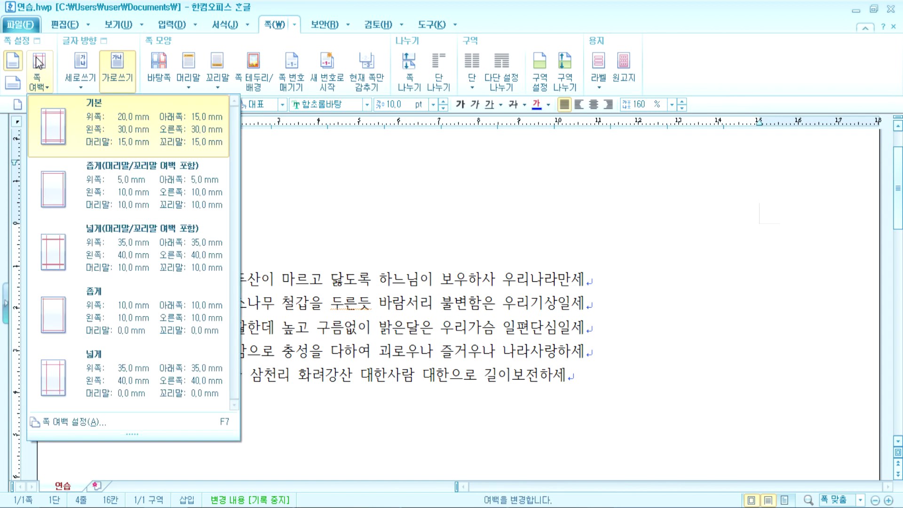
left_click(39, 63)
left_click(39, 62)
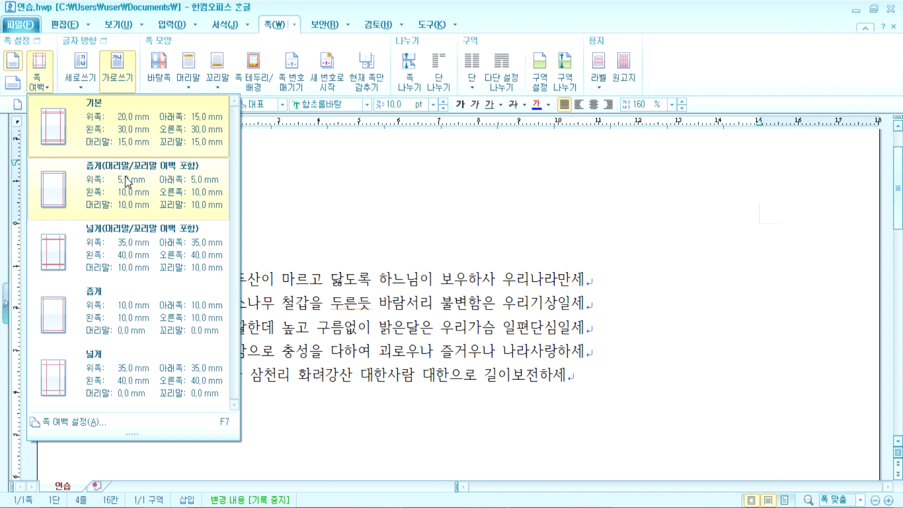
left_click(115, 249)
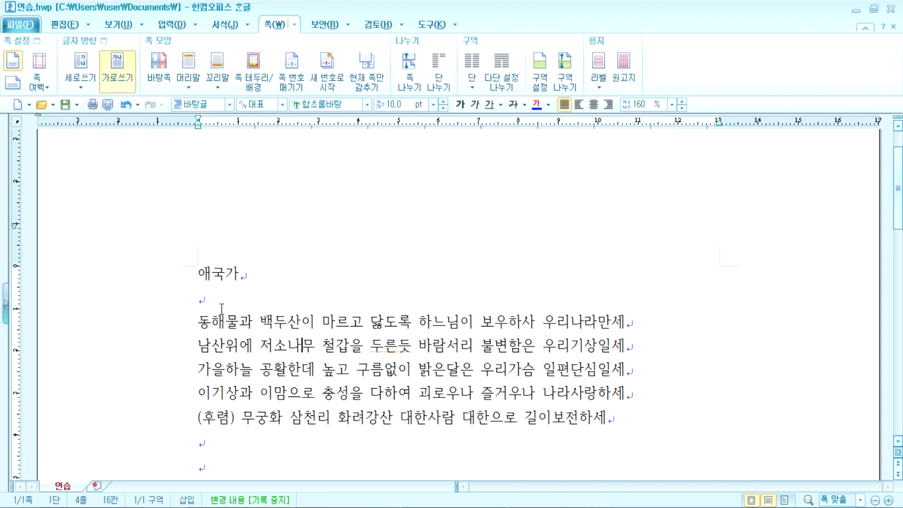
Replace the page margins with the narrow preset 좁게(머리말/꼬리말 여백 포함) and revisit the list of margin presets
left_click(39, 84)
left_click(74, 174)
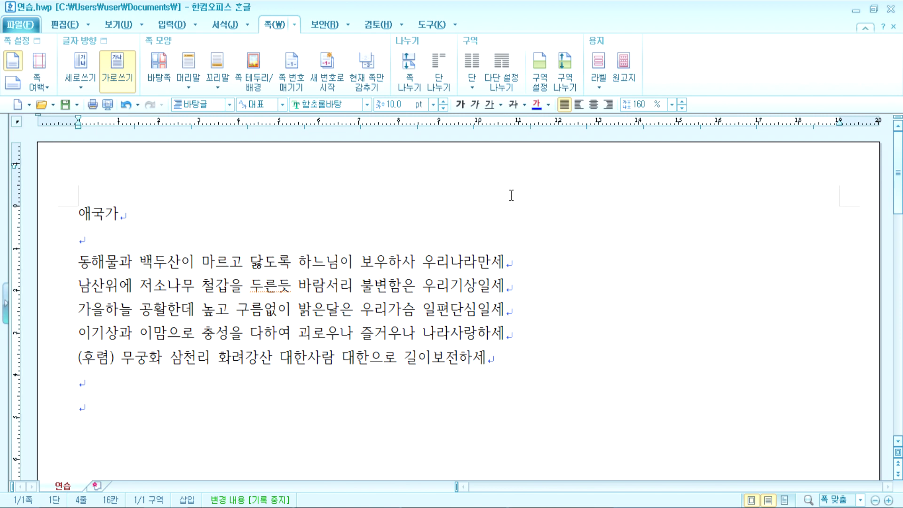
left_click(40, 78)
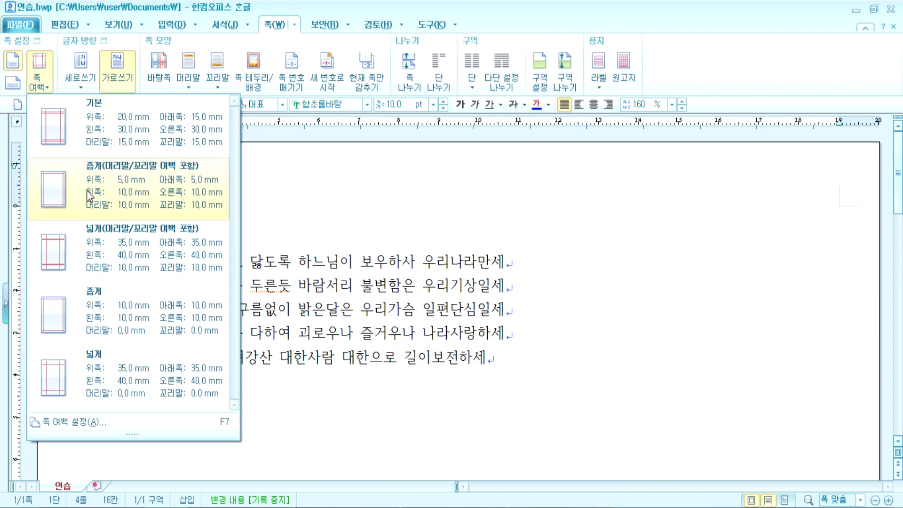
left_click(58, 132)
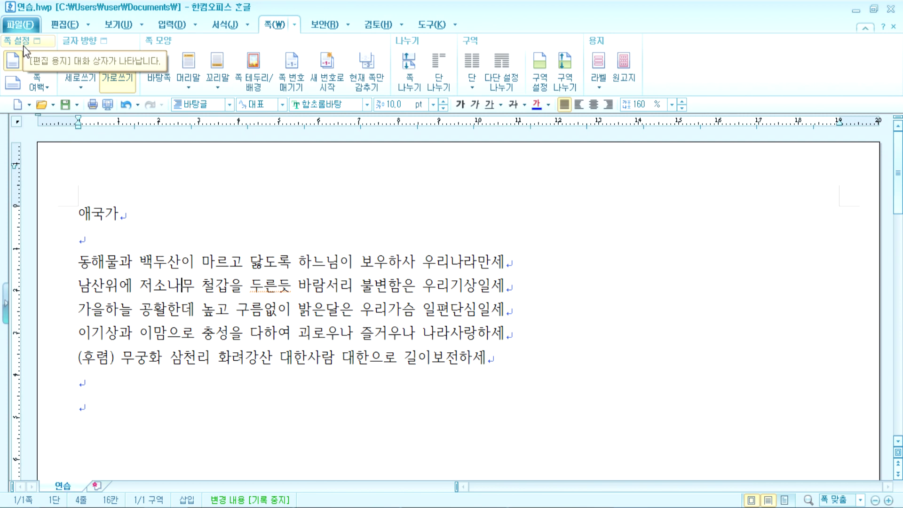
Examine the paper type, orientation, binding and margin settings in the 편집 용지 (page setup) dialog, and leave it without changing anything
left_click(24, 46)
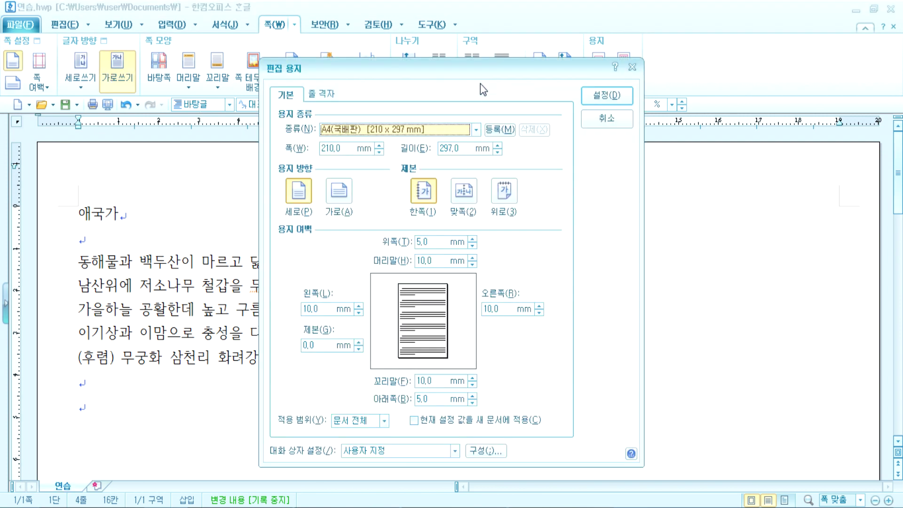
left_click_drag(477, 72, 518, 55)
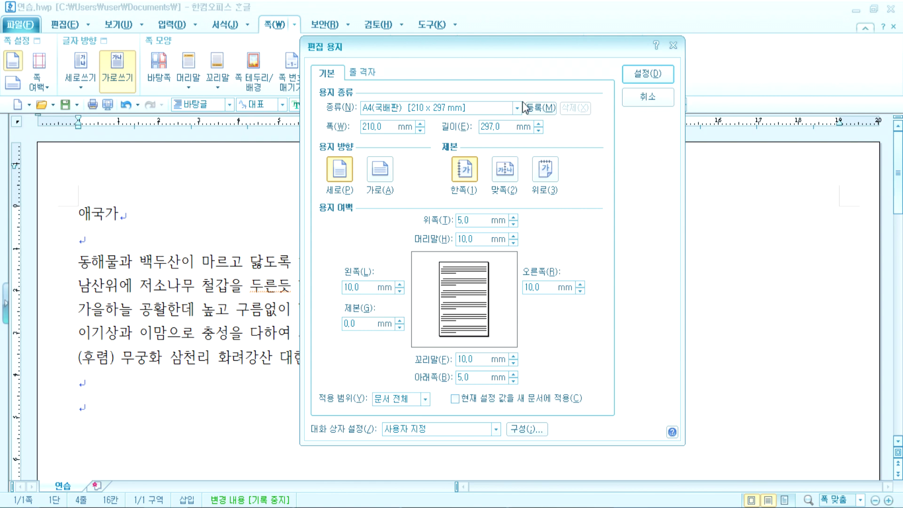
key("Escape")
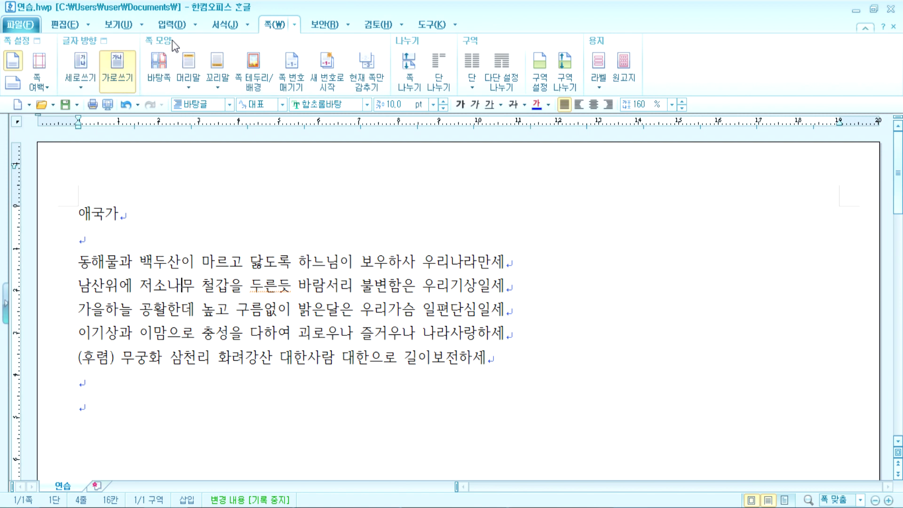
left_click(104, 42)
key("Escape")
left_click(36, 42)
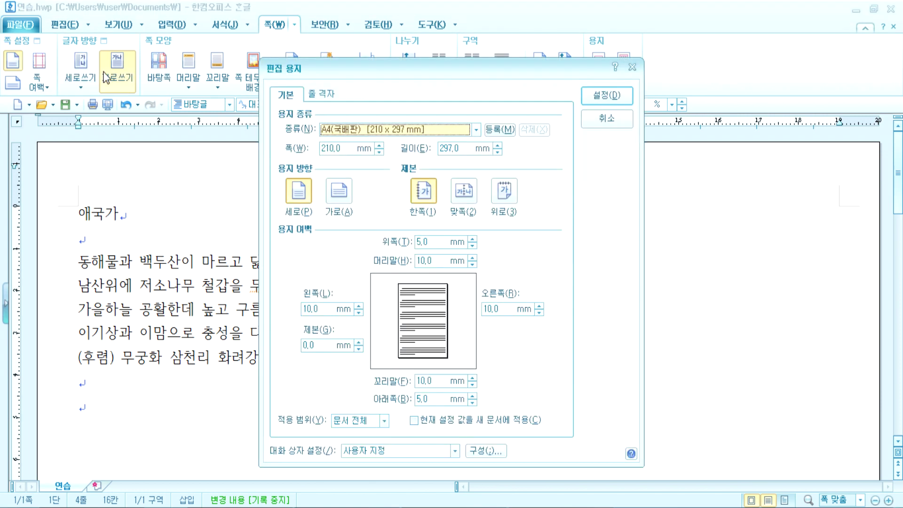
key("Escape")
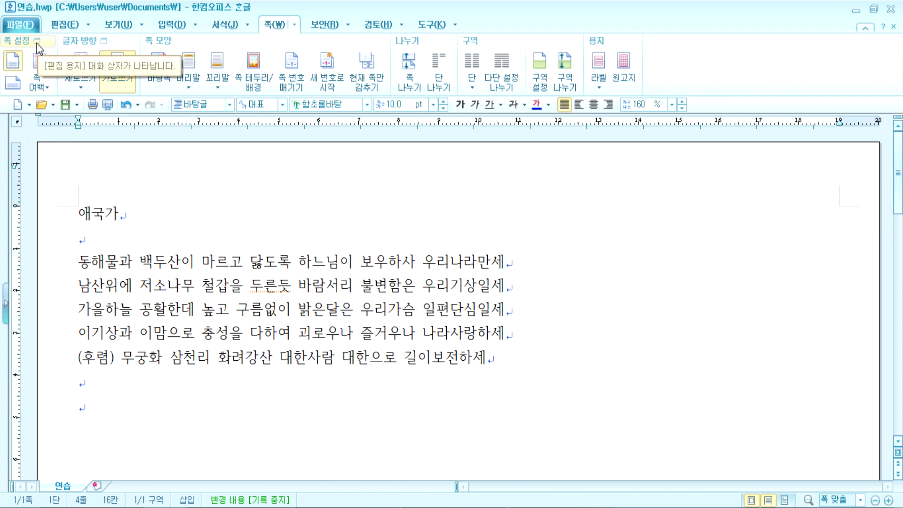
left_click(37, 41)
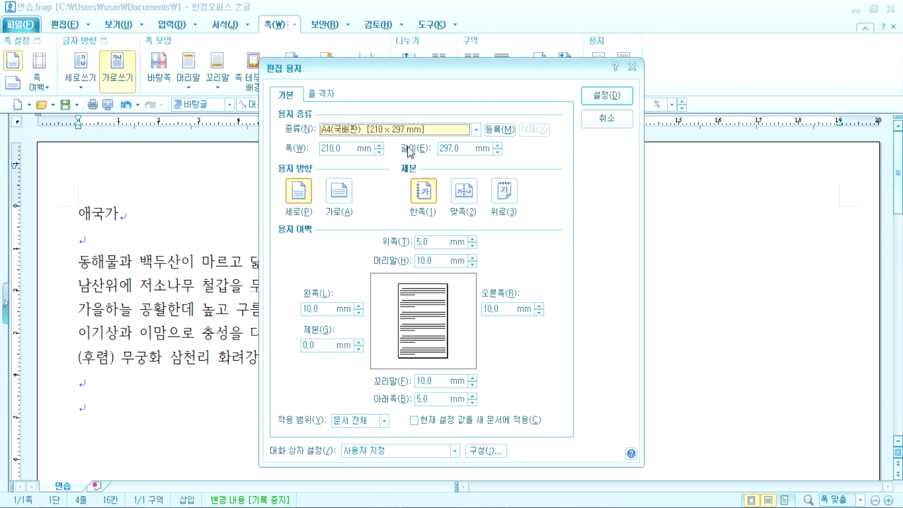
left_click_drag(393, 66, 324, 18)
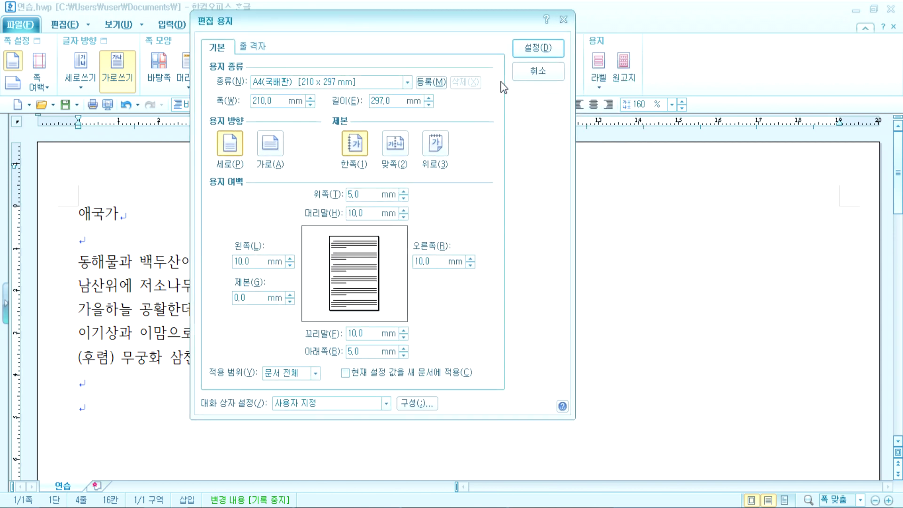
left_click(521, 73)
Apply the margin preset with 20 mm top, 15 mm bottom and 30 mm side margins, and review its values in 편집 용지
left_click(30, 72)
left_click(65, 141)
left_click(19, 47)
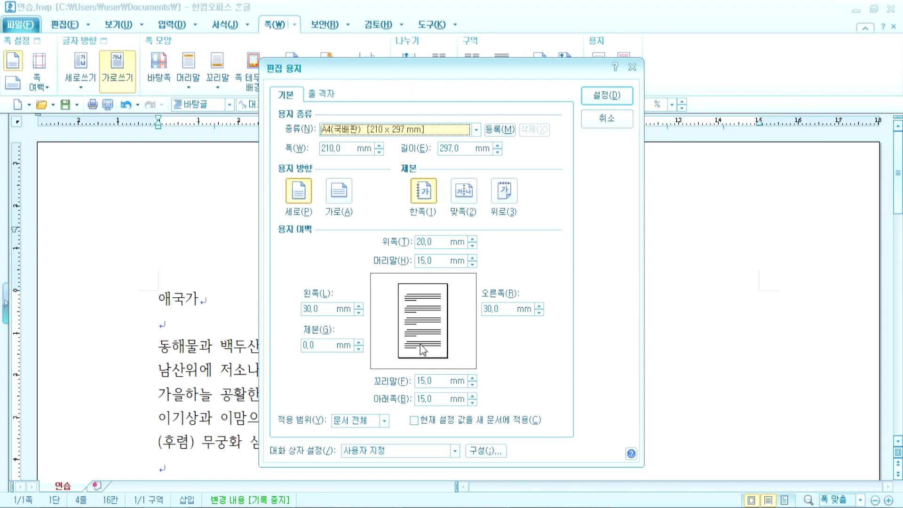
left_click(430, 380)
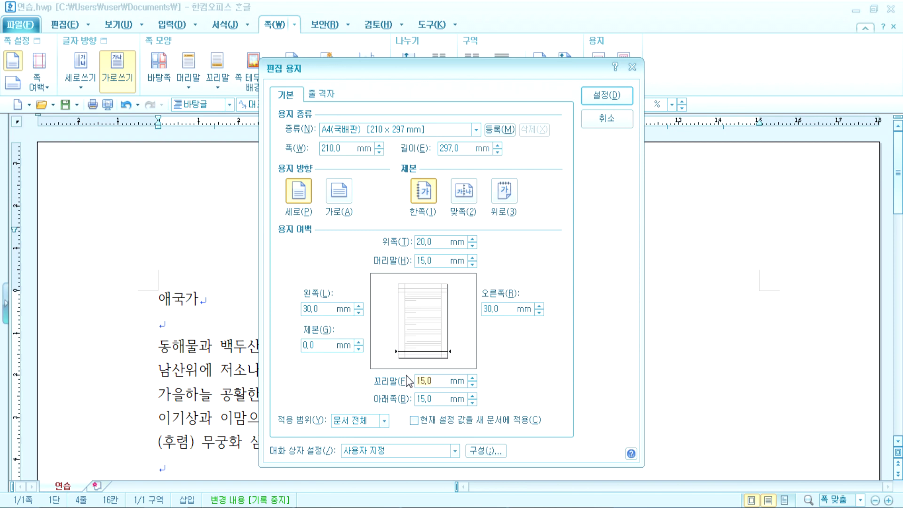
left_click(418, 381)
left_click(442, 242)
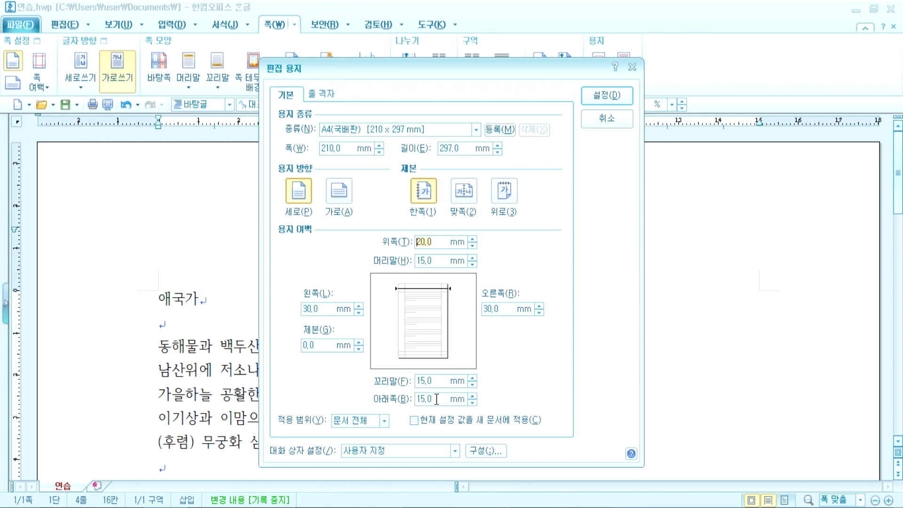
Set the left (왼쪽) and right (오른쪽) page margins to 20 mm each
left_click(326, 309)
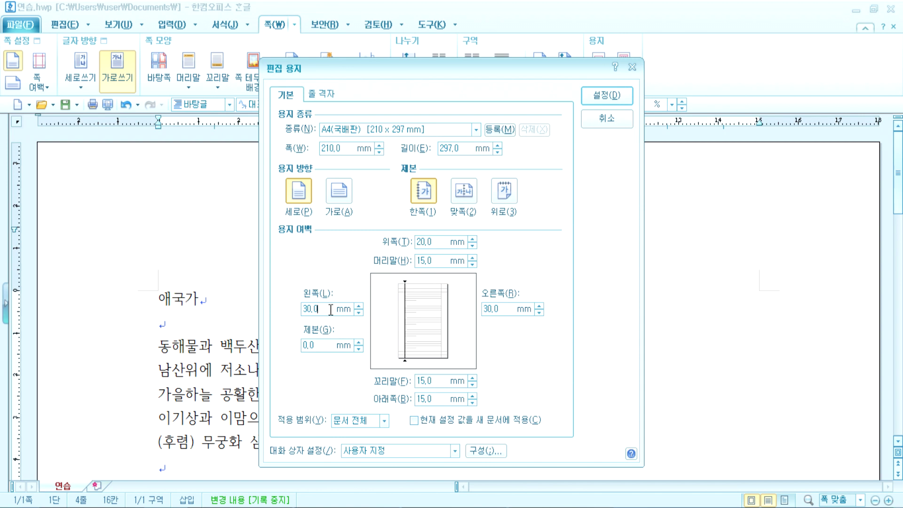
left_click(359, 313)
left_click(359, 313)
left_click(359, 313)
key("BackSpace")
key("BackSpace")
key("BackSpace")
key("BackSpace")
type("20")
left_click(501, 309)
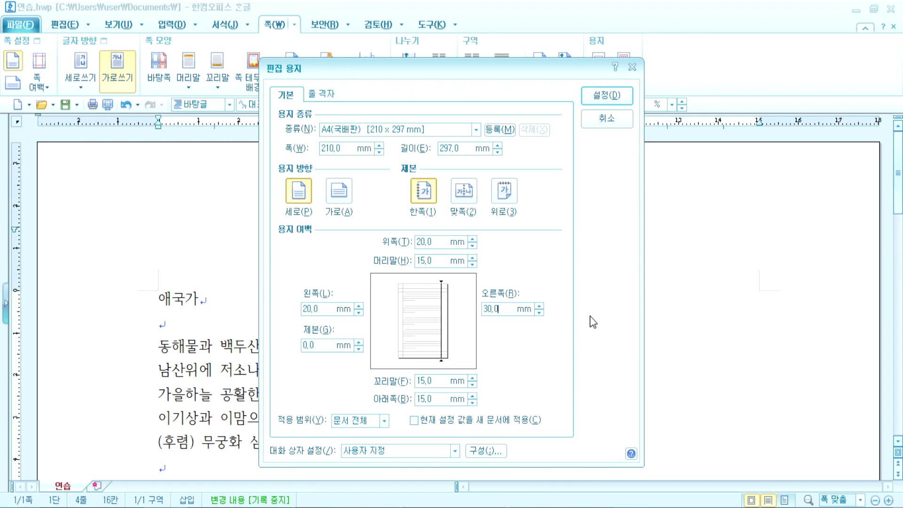
key("Up")
key("Down")
key("Down")
key("Down")
key("Down")
key("Down")
key("Down")
key("Down")
key("Down")
key("Down")
key("Down")
key("Down")
Set the header (머리말) and footer (꼬리말) margins to 0 mm and apply the page setup to the document
double_click(439, 260)
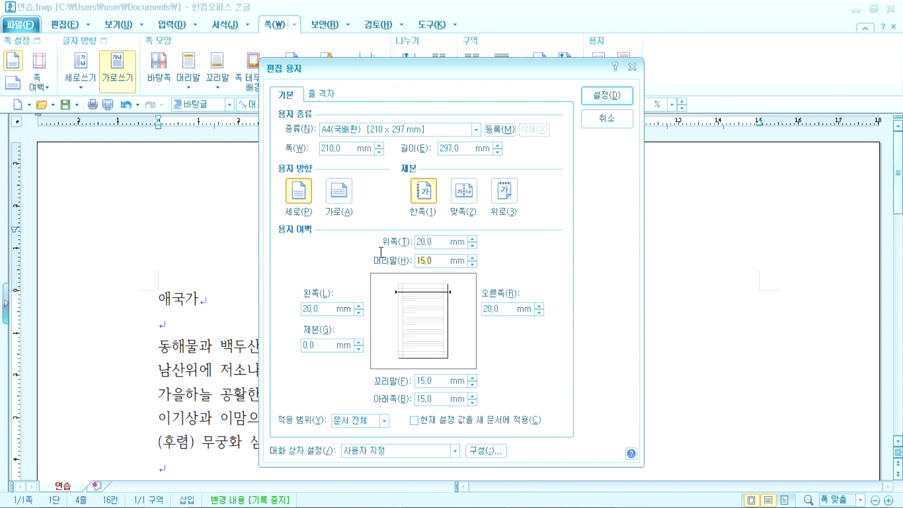
type("0")
double_click(438, 382)
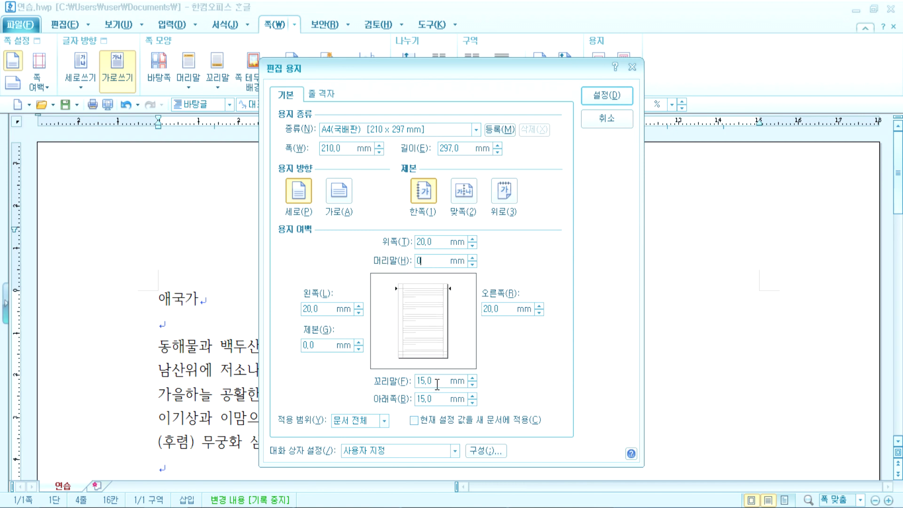
type("0")
left_click(609, 97)
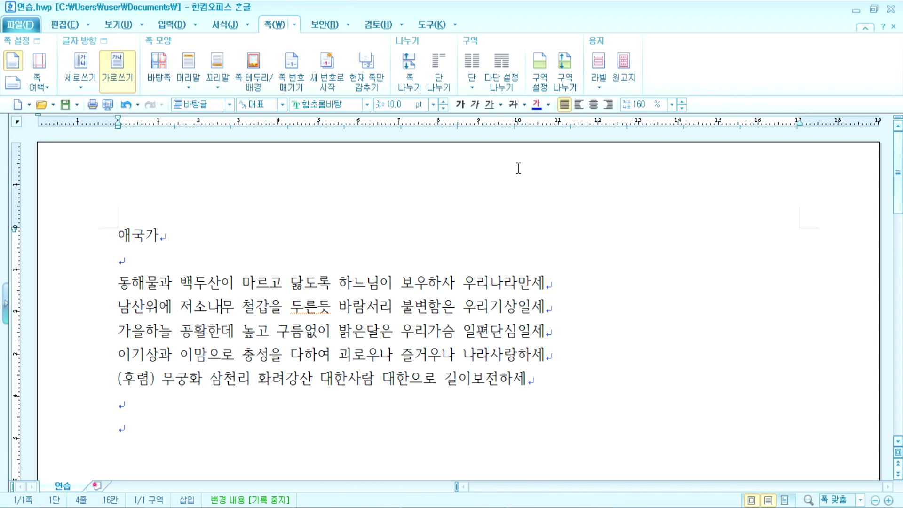
Place the cursor on the blank line under the title and demonstrate the different ways to call up 편집 용지, cancelling it each time
left_click(240, 258)
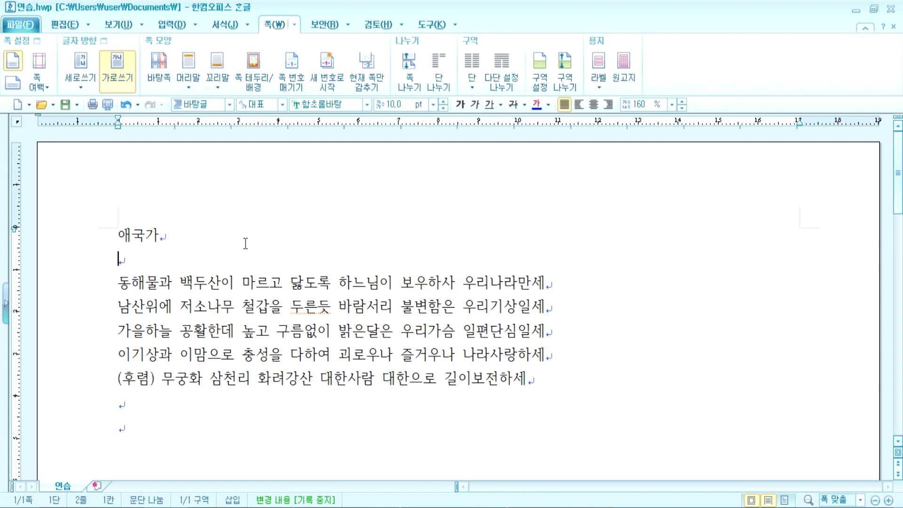
double_click(88, 148)
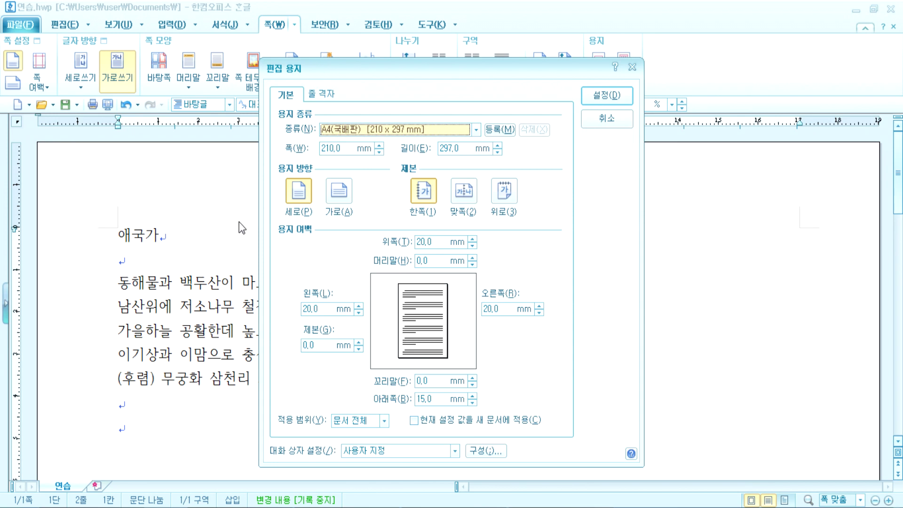
key("Escape")
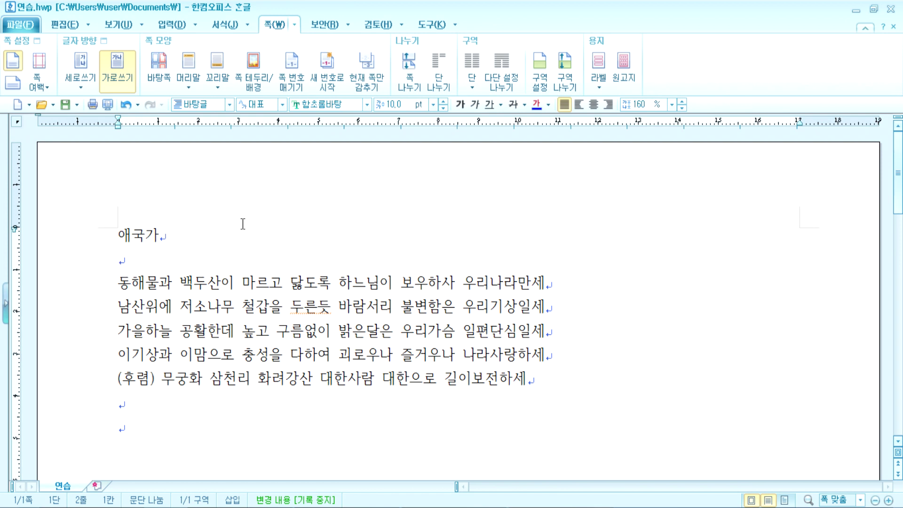
key("F7")
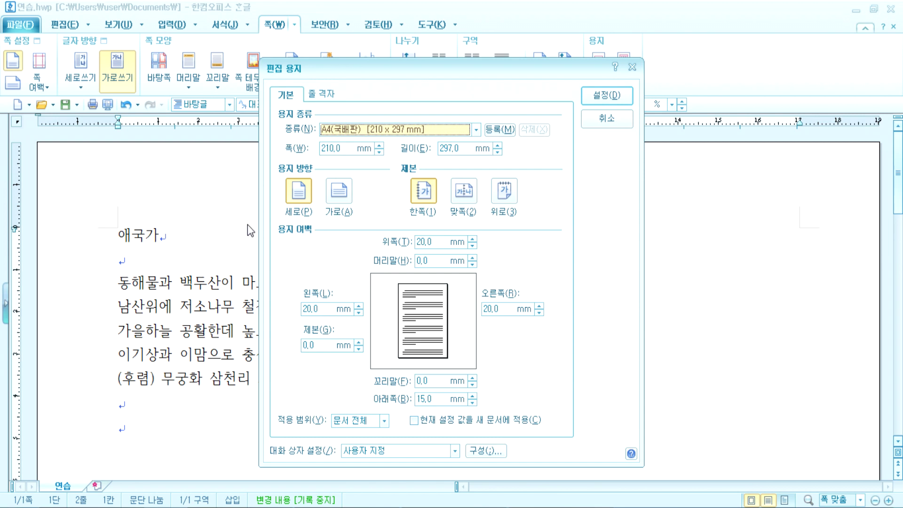
key("Escape")
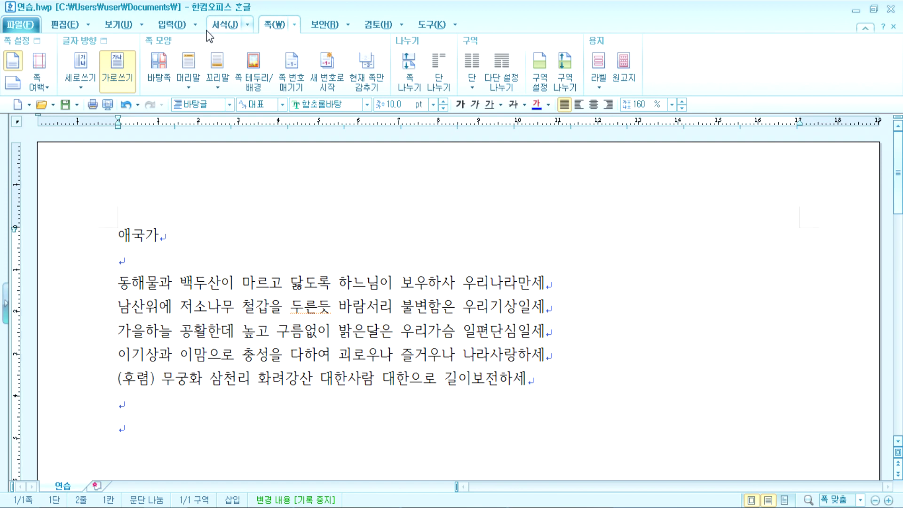
left_click(37, 41)
key("Escape")
Walk through the 편집 용지 fields from the paper type to 적용 범위 and confirm the dialog with its values untouched
key("F7")
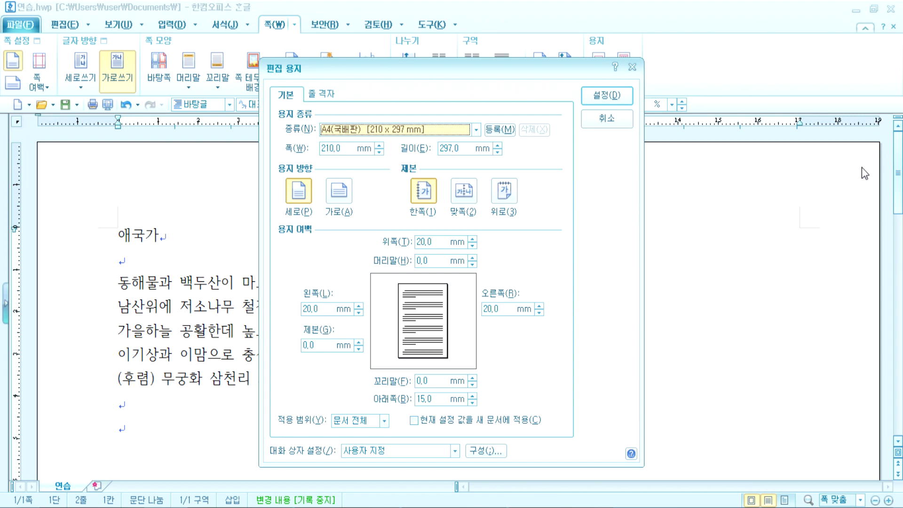
key("Tab")
key("Tab")
key("Tab")
key("Tab")
key("Tab")
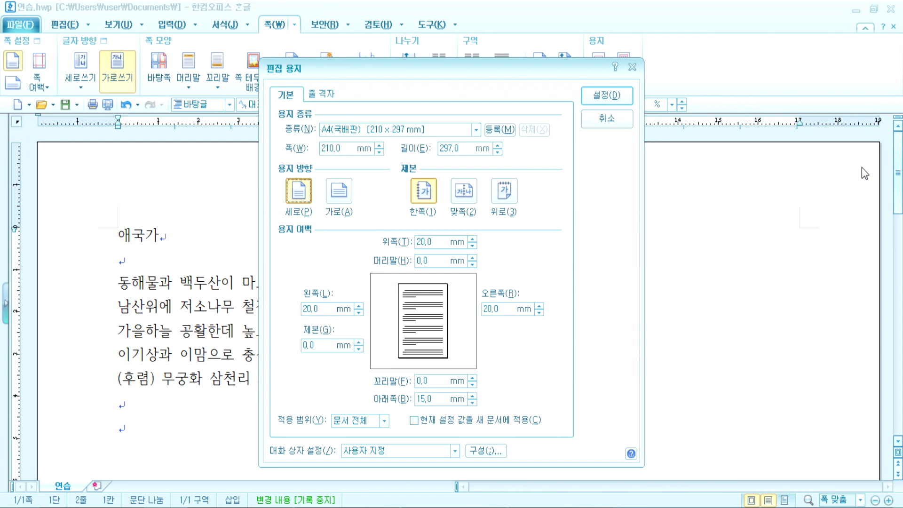
key("Tab")
key("Tab")
key("Tab")
key("Tab")
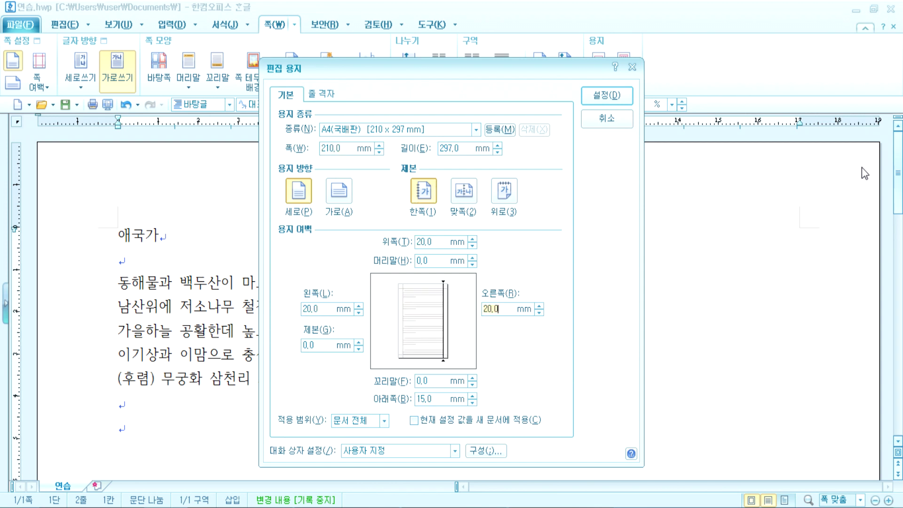
key("Tab")
key("Tab")
key("Tab")
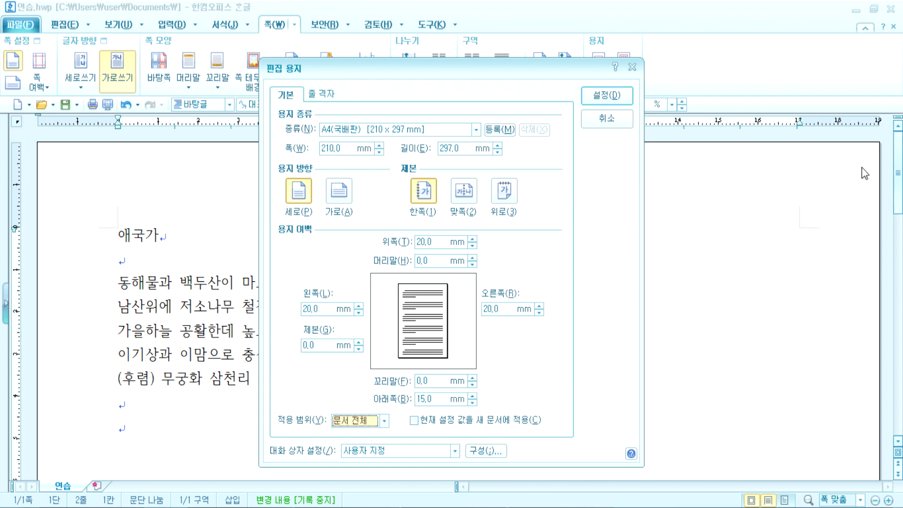
key("Return")
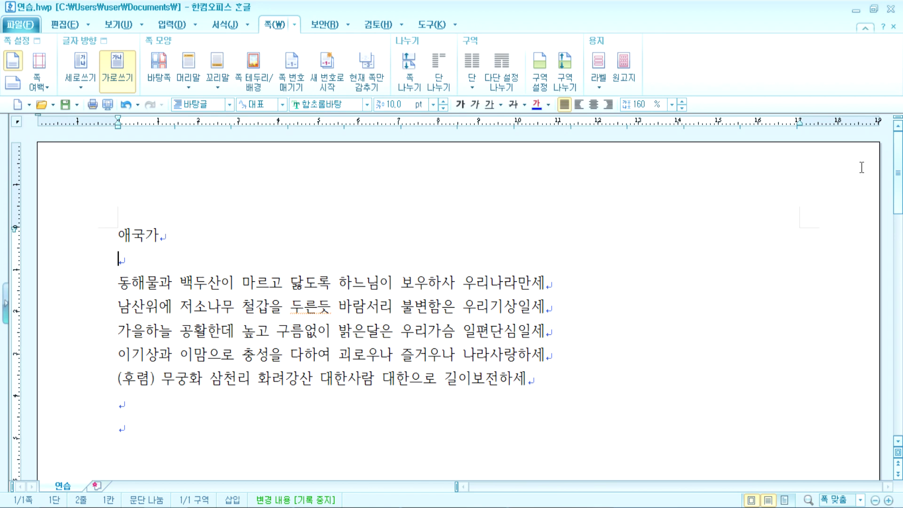
Try widely spaced numbers 1 to 7 on the blank line under the title and delete them
type("1")
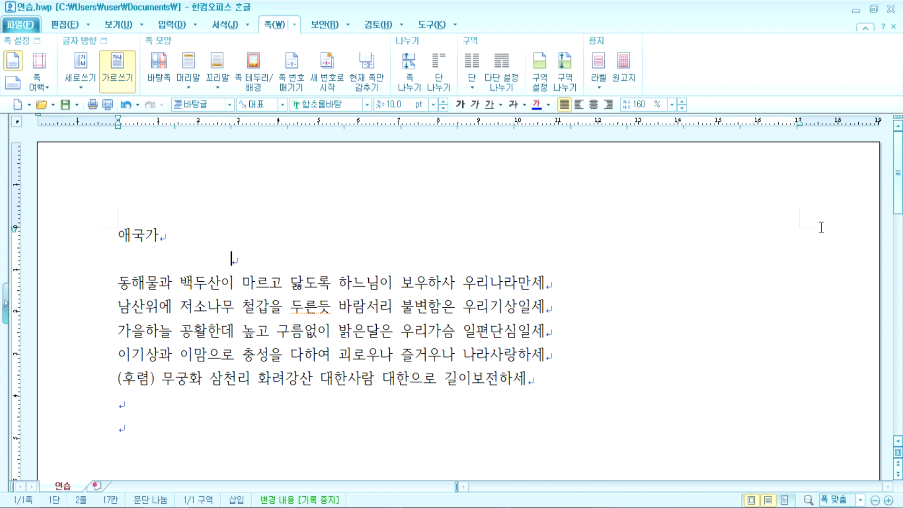
type("       2       3       4       5       6       7")
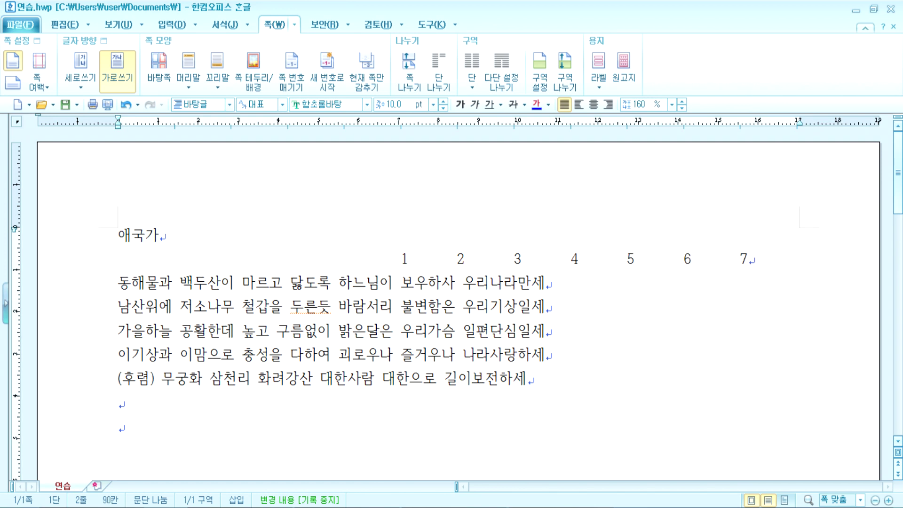
key("shift+Home")
key("Delete")
Reopen 편집 용지 and practise moving forward to the left margin field and back to the top margin field
key("F7")
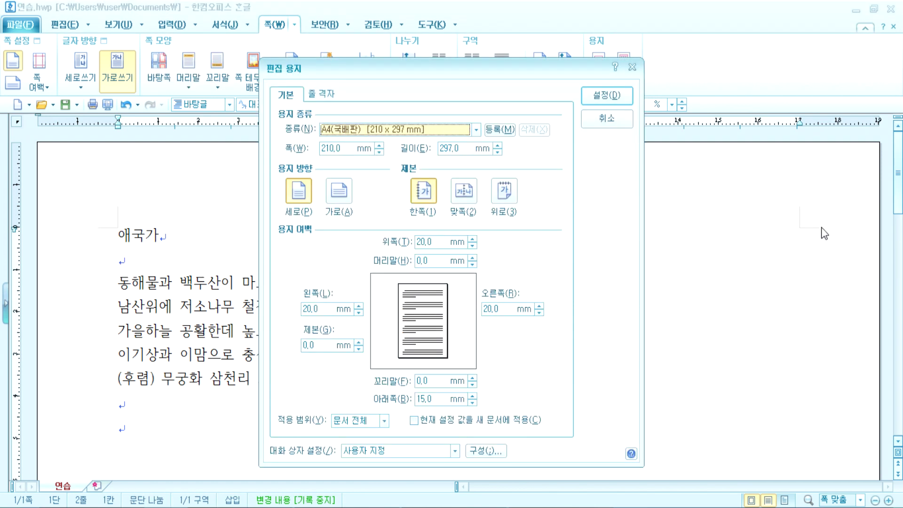
key("Tab")
key("Tab")
key("Tab")
key("Tab")
key("Tab")
key("Tab")
key("Tab")
key("Tab")
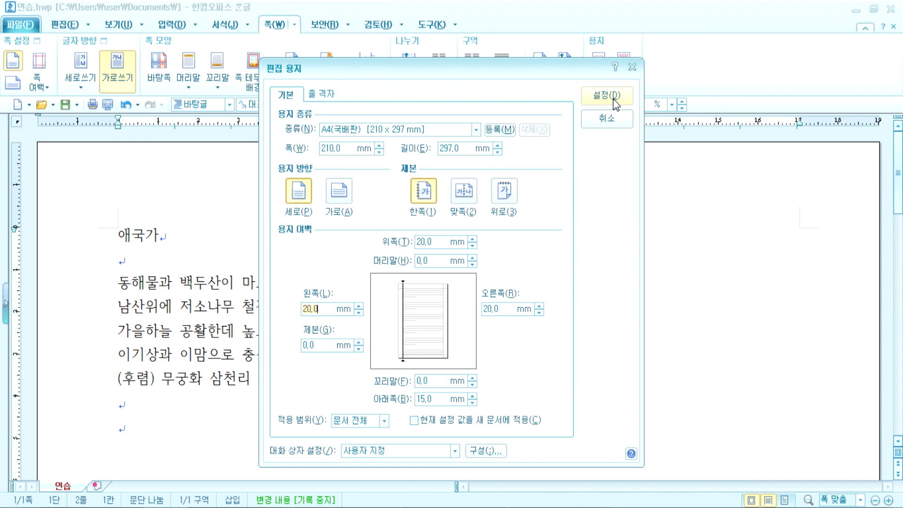
key("shift+Tab")
key("shift+Tab")
key("shift+Tab")
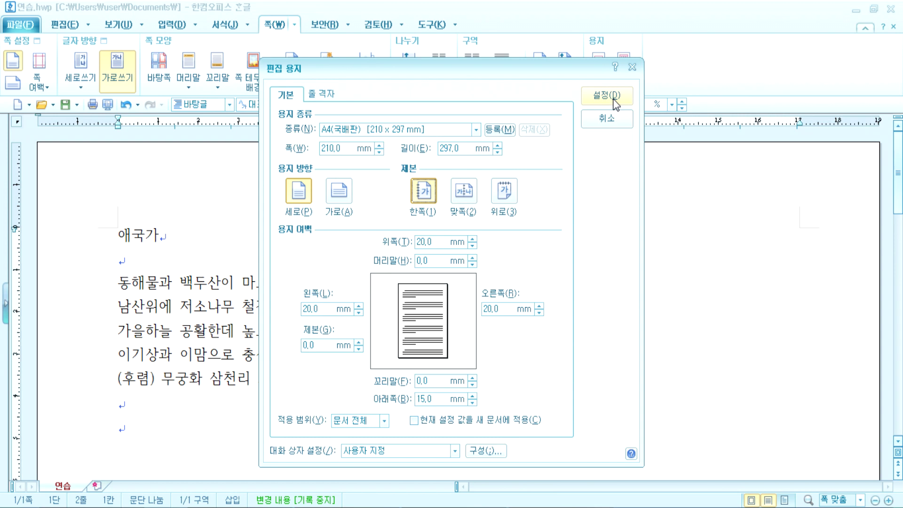
key("Tab")
Set the top, bottom, left and right page margins to 10 mm each
left_click(472, 244)
left_click(472, 244)
left_click(472, 240)
left_click(472, 239)
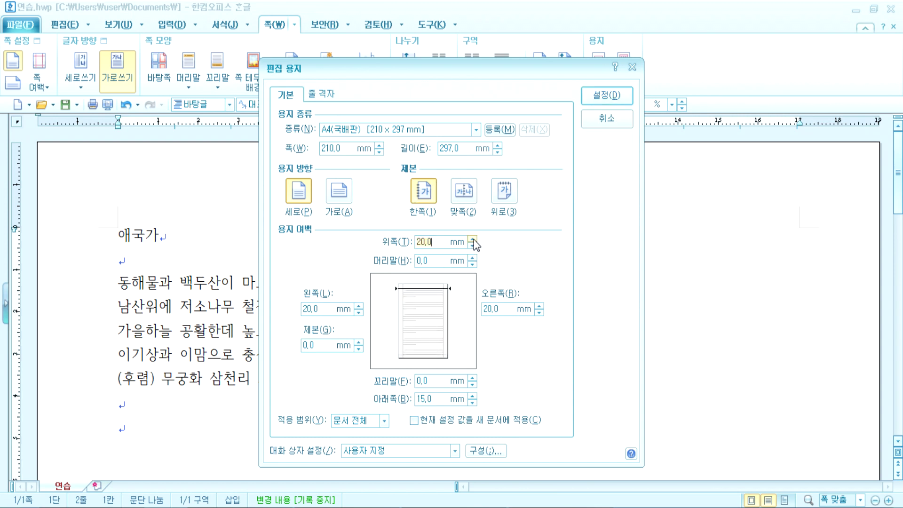
type("10")
key("Tab")
type("10")
key("Tab")
type("10")
key("Tab")
type("10")
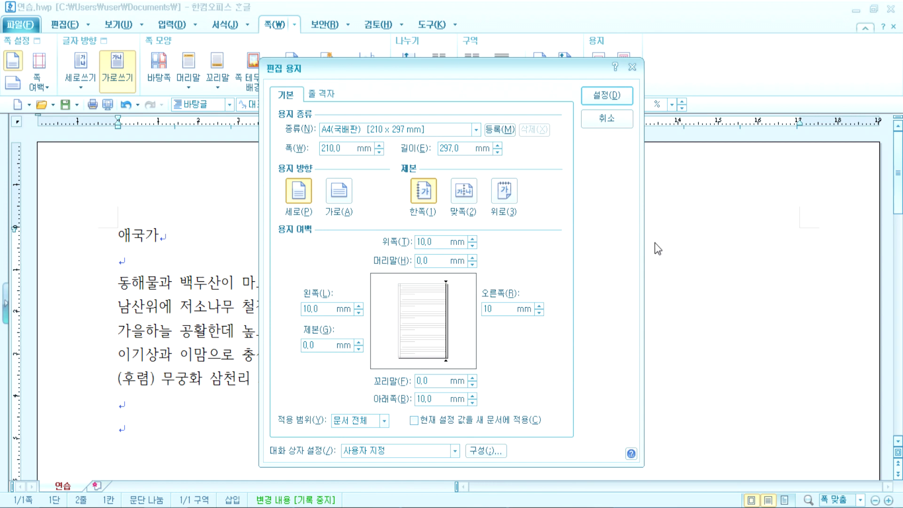
Set the top (위쪽) margin to 15 mm and apply the page margins to the document
left_click(473, 245)
left_click(473, 244)
left_click(473, 244)
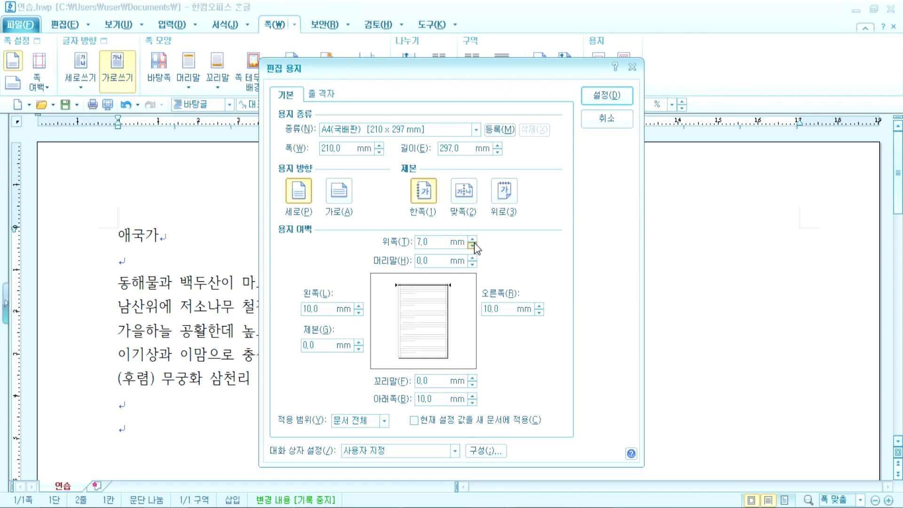
left_click(472, 238)
left_click(473, 238)
left_click(472, 238)
left_click(472, 239)
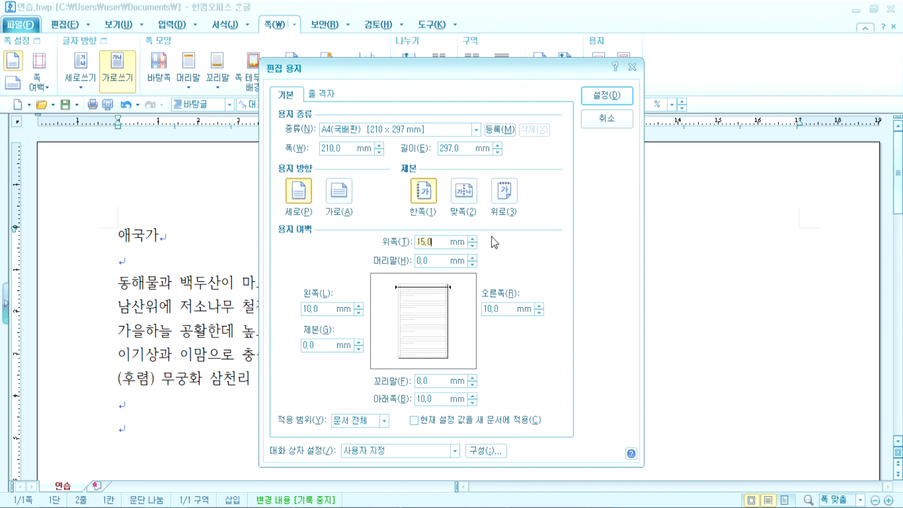
left_click(605, 99)
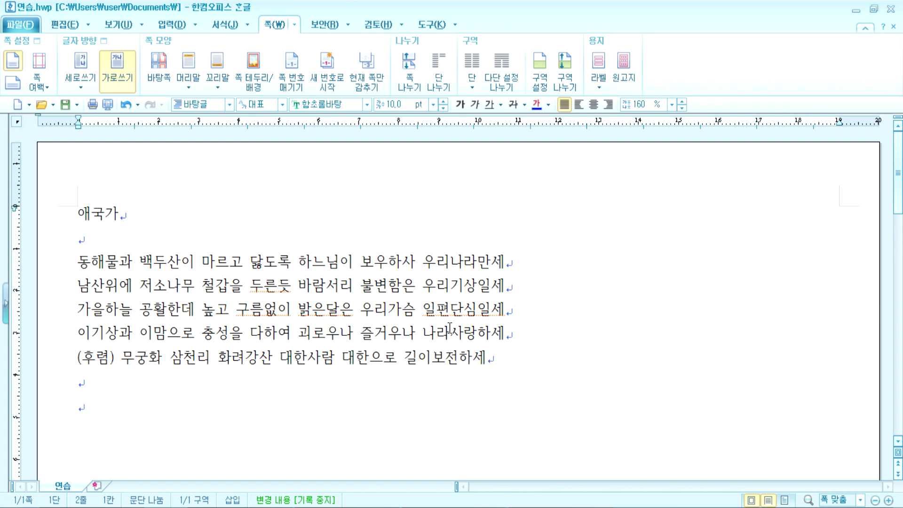
Try the test letters rR on the blank line under the title
type("ㄱ")
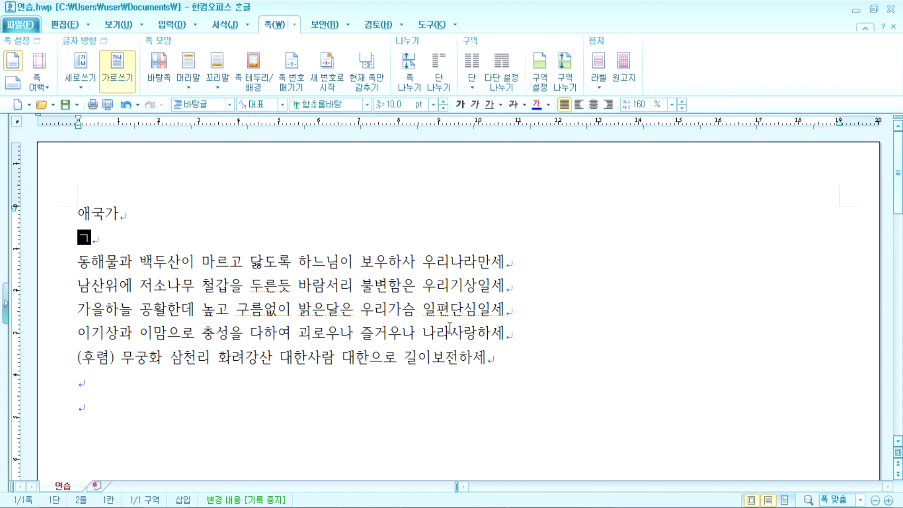
type("ㄲ")
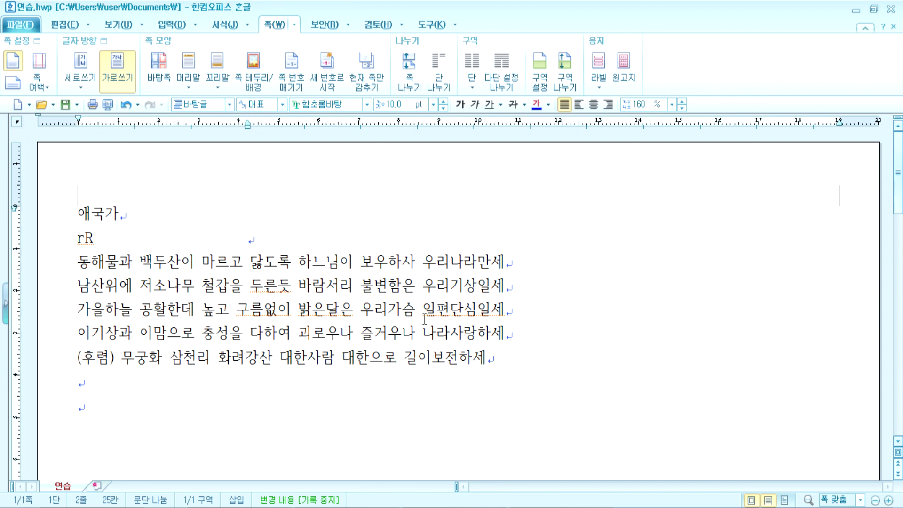
Open 편집 용지 and practise moving the focus forward through its controls to the bottom (아래쪽) margin field
key("F7")
key("Tab")
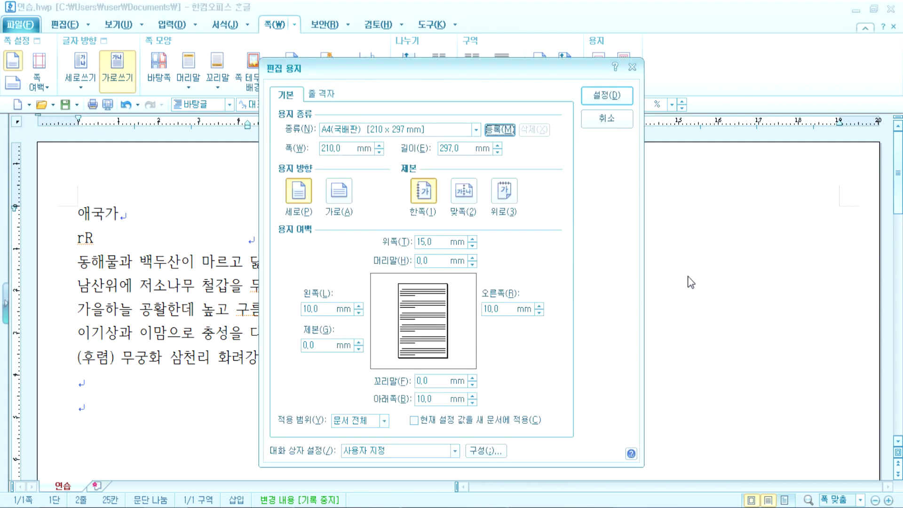
key("Tab")
key("Tab")
key("Tab")
key("Tab")
key("Tab")
key("Tab")
key("Tab")
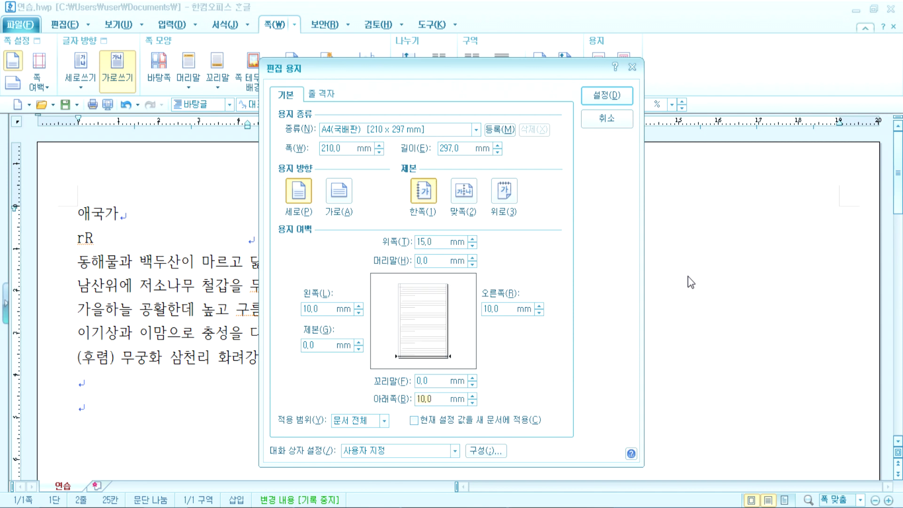
Practise moving the focus backward from the bottom margin field to 설정 and close 편집 용지 with it
key("shift+Tab")
key("shift+Tab")
key("shift+Tab")
key("shift+Tab")
key("shift+Tab")
key("shift+Tab")
key("shift+Tab")
key("shift+Tab")
key("shift+Tab")
key("shift+Tab")
key("shift+Tab")
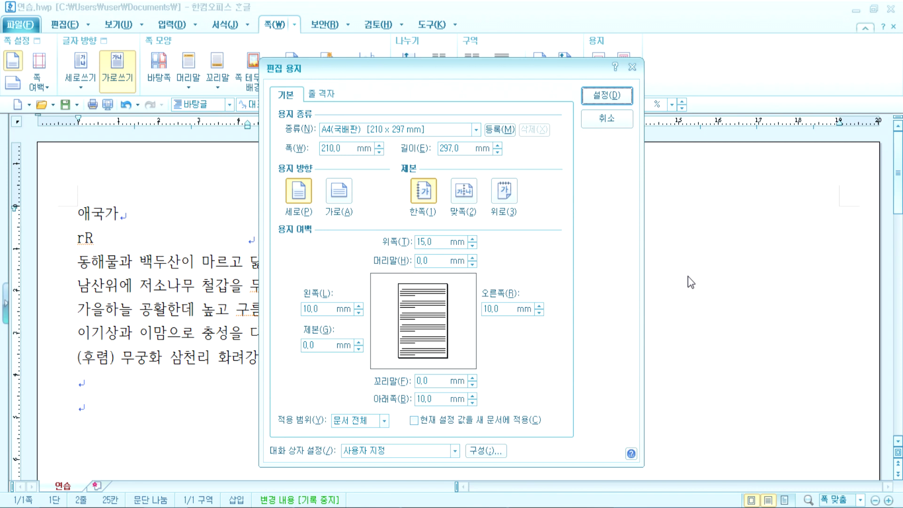
key("Return")
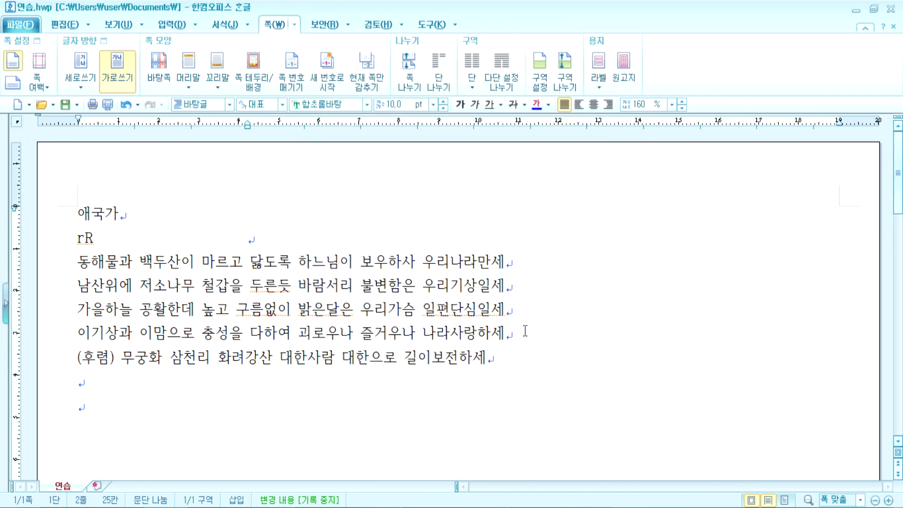
Try several tab gaps on the line under the title and clear the whole line, including the test letters
key("Tab")
key("Tab")
key("Tab")
key("Tab")
key("BackSpace")
key("BackSpace")
key("BackSpace")
key("BackSpace")
key("BackSpace")
key("BackSpace")
key("BackSpace")
key("BackSpace")
key("BackSpace")
key("BackSpace")
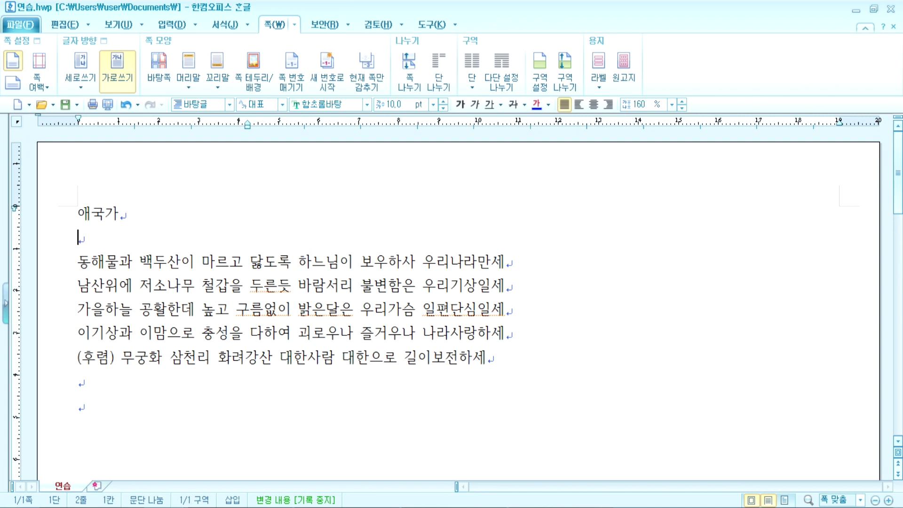
Open the 문자표 character table and practise moving the focus forward through its controls
key("F7")
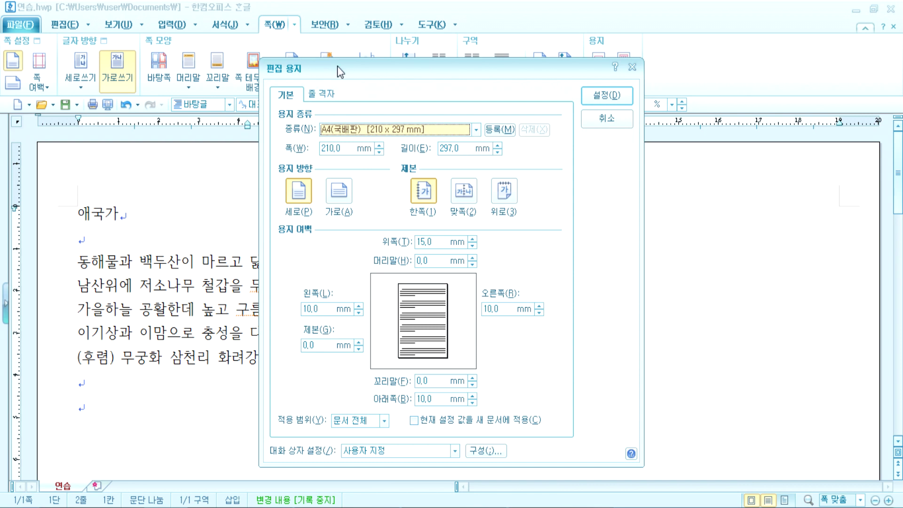
key("Escape")
key("ctrl+F10")
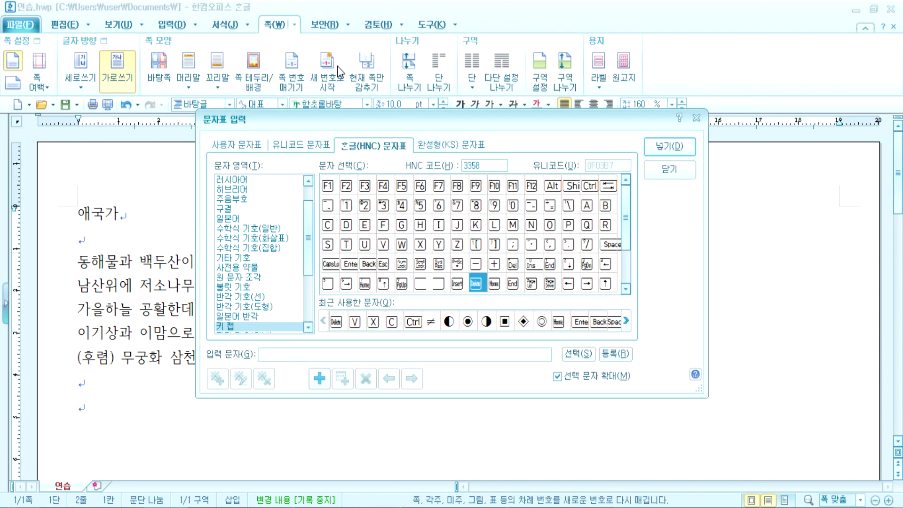
key("Tab")
key("Tab")
key("Tab")
key("Tab")
key("Tab")
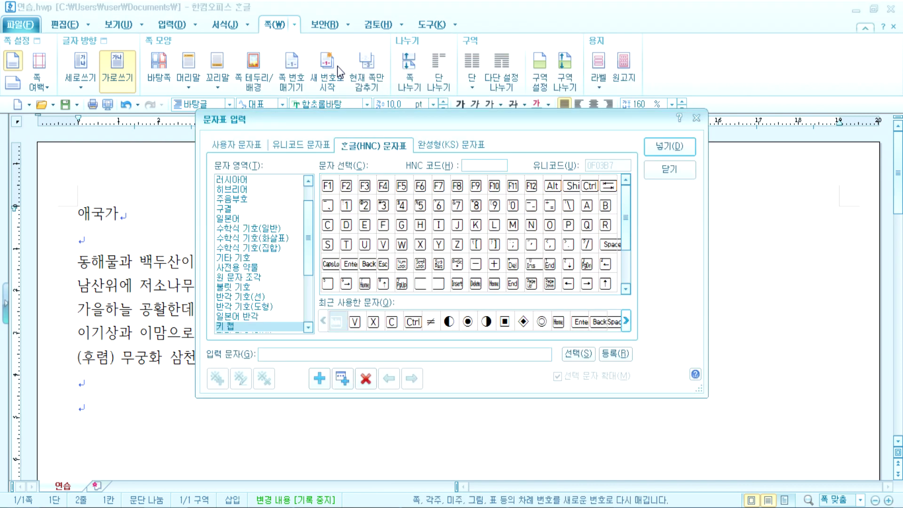
key("Tab")
key("Tab")
key("Tab")
key("Tab")
Move the focus backward in 문자표 to the recently used characters and highlight the C keycap
key("shift+Tab")
key("shift+Tab")
key("shift+Tab")
key("shift+Tab")
key("shift+Tab")
key("shift+Tab")
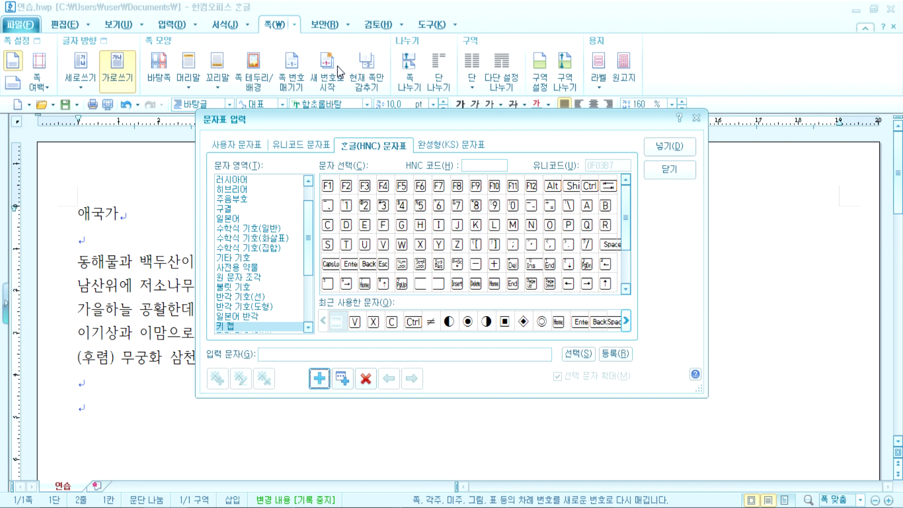
key("shift+Tab")
key("Right")
key("Right")
key("Right")
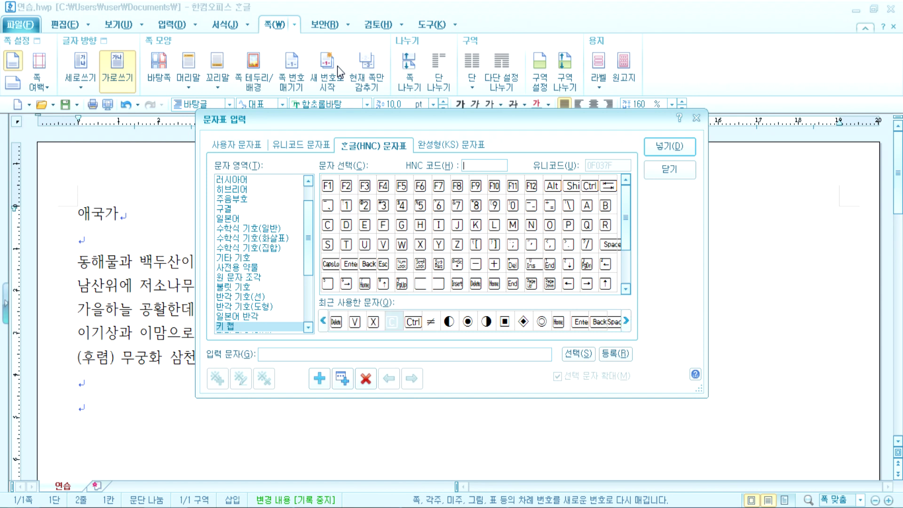
Move the focus forward again through the 문자표 controls and close it without inserting a character
key("Tab")
key("Tab")
key("Tab")
key("Tab")
key("Tab")
key("Tab")
key("Tab")
key("Tab")
key("Escape")
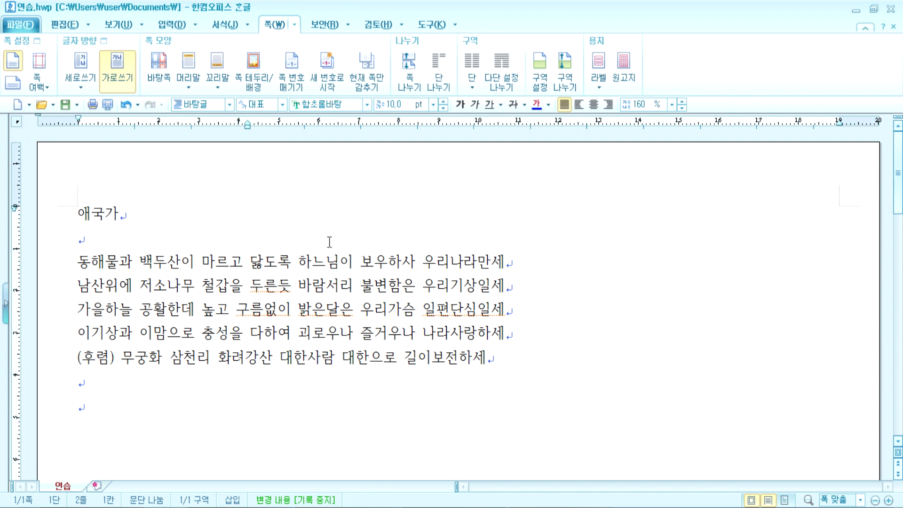
Save the document and check the portrait page in print preview before returning to editing
key("alt+s")
left_click(108, 104)
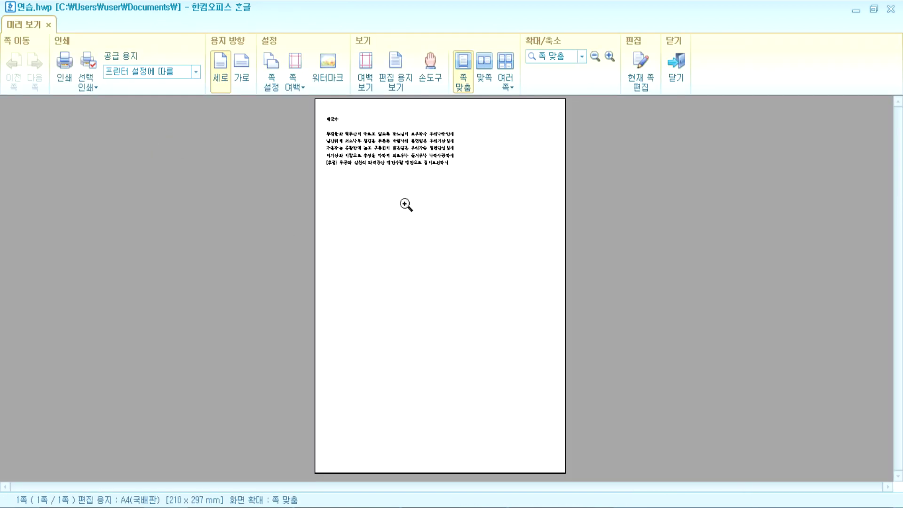
key("Escape")
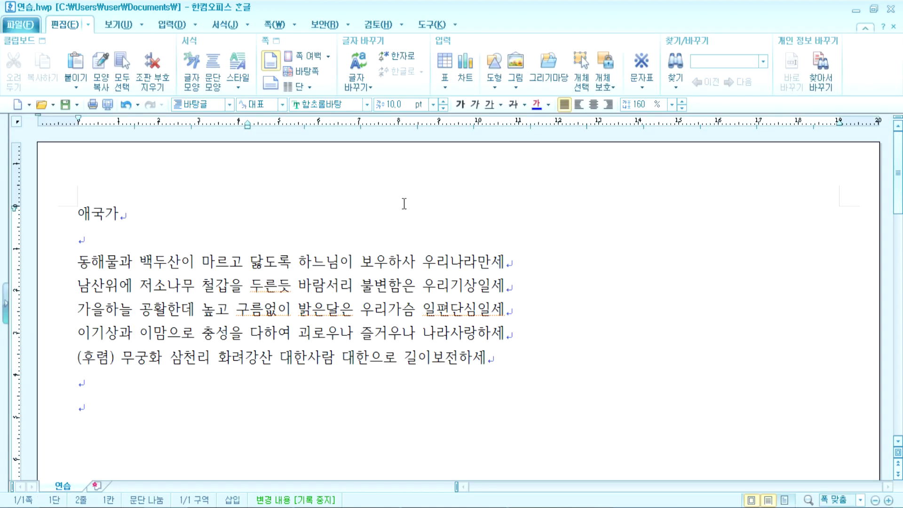
Change the page orientation to landscape, demonstrating a switch to portrait and back to landscape
left_click(275, 26)
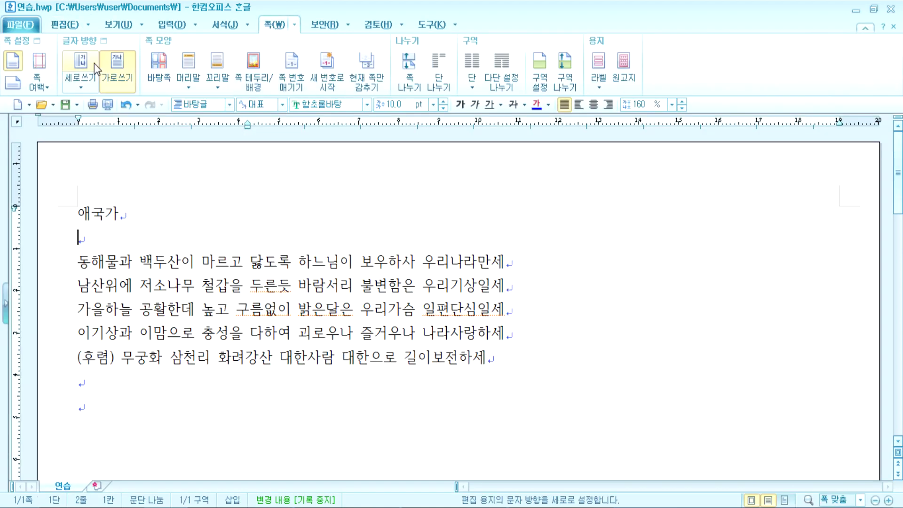
left_click(13, 84)
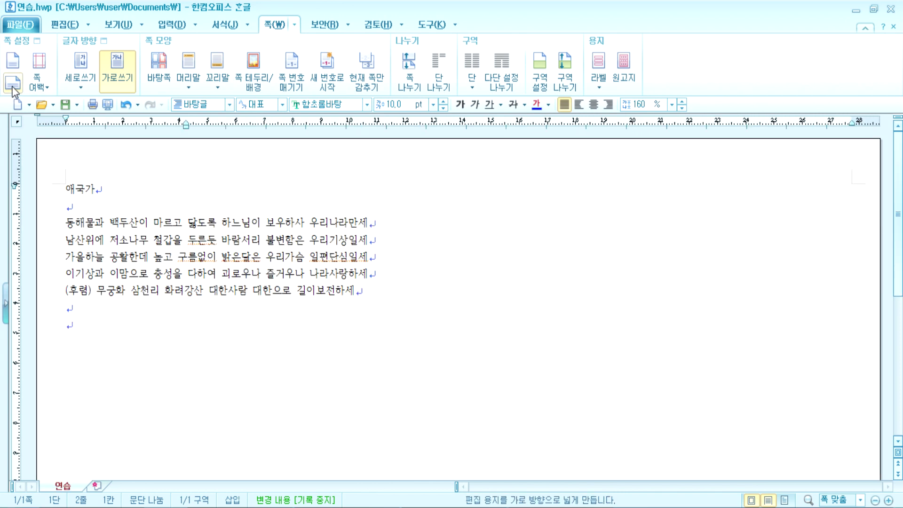
left_click(18, 59)
left_click(17, 82)
Try the 세로 and 가로 paper direction options in 편집 용지 and close it without applying
left_click(30, 46)
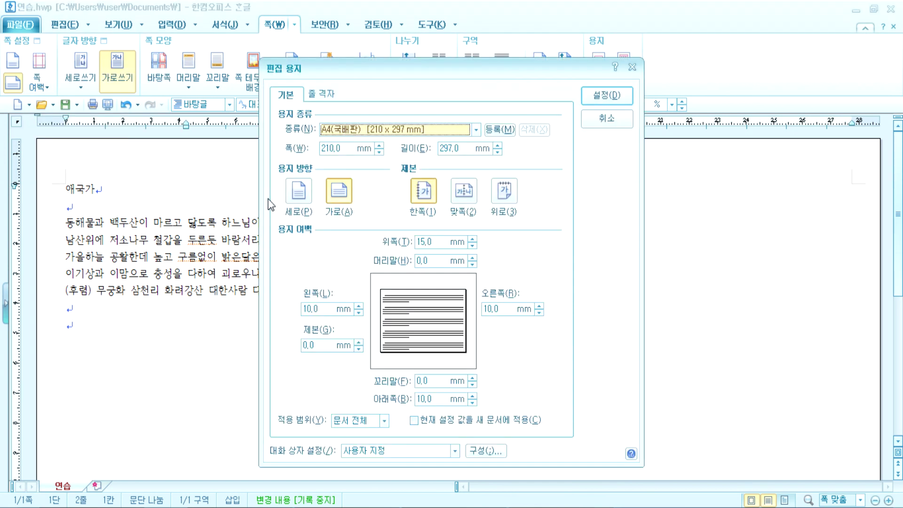
left_click(301, 192)
left_click(336, 196)
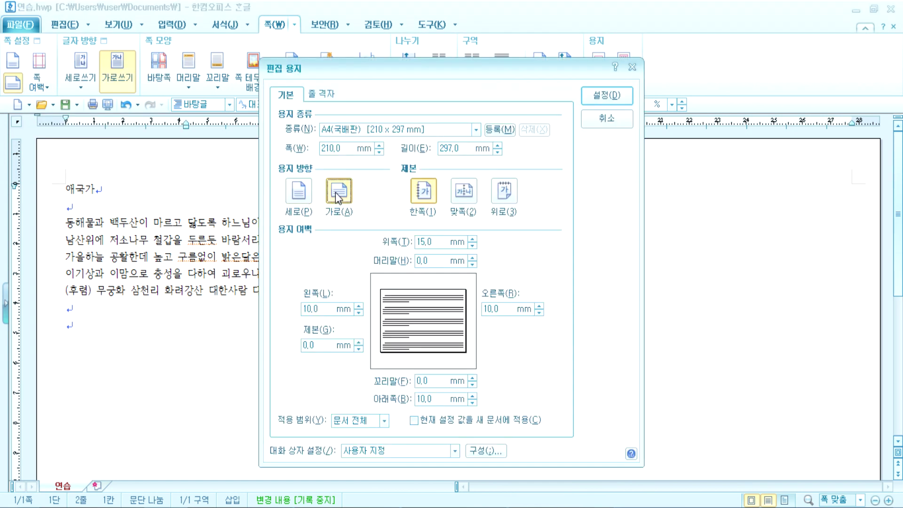
left_click(297, 194)
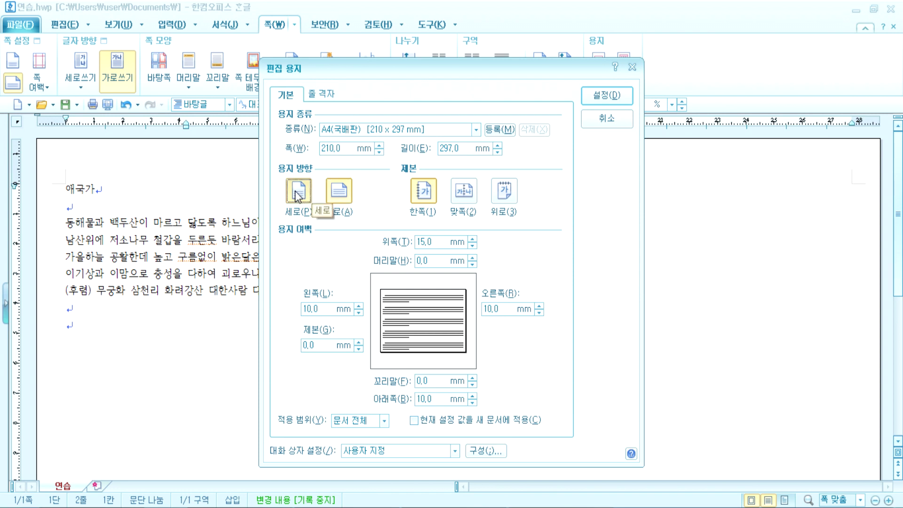
left_click(340, 195)
key("Escape")
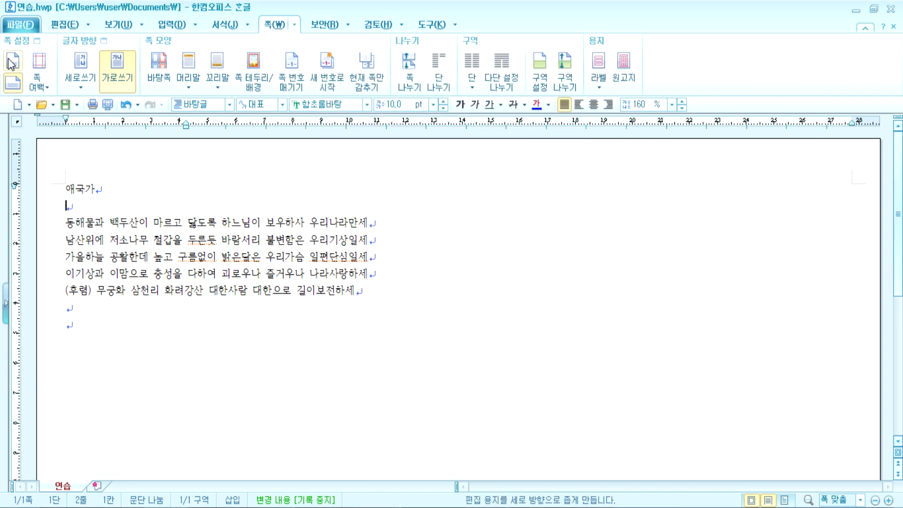
Toggle the page to portrait and back to landscape, and examine the whole landscape page in print preview and the document
left_click(12, 61)
left_click(13, 83)
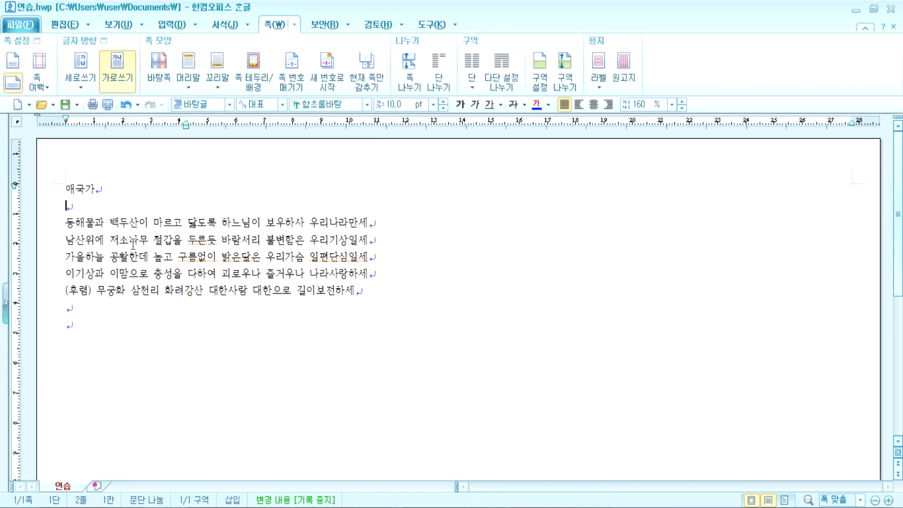
left_click(114, 103)
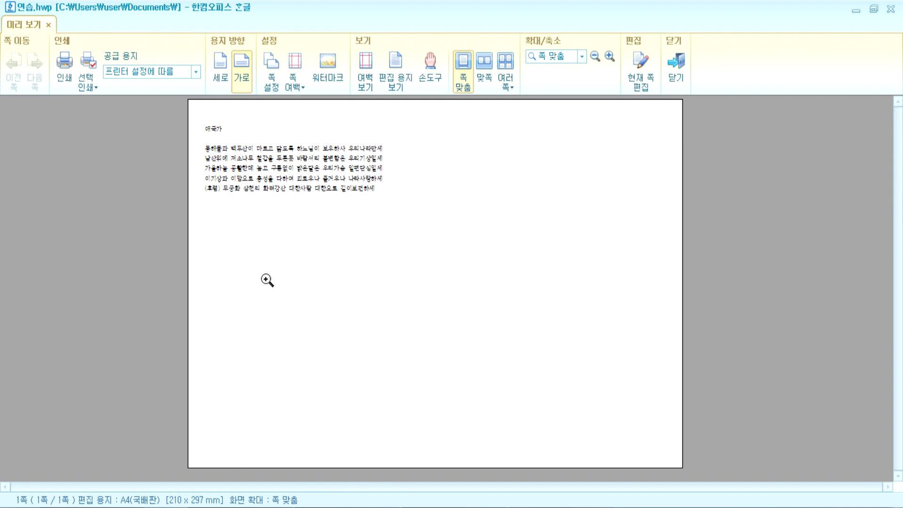
key("Escape")
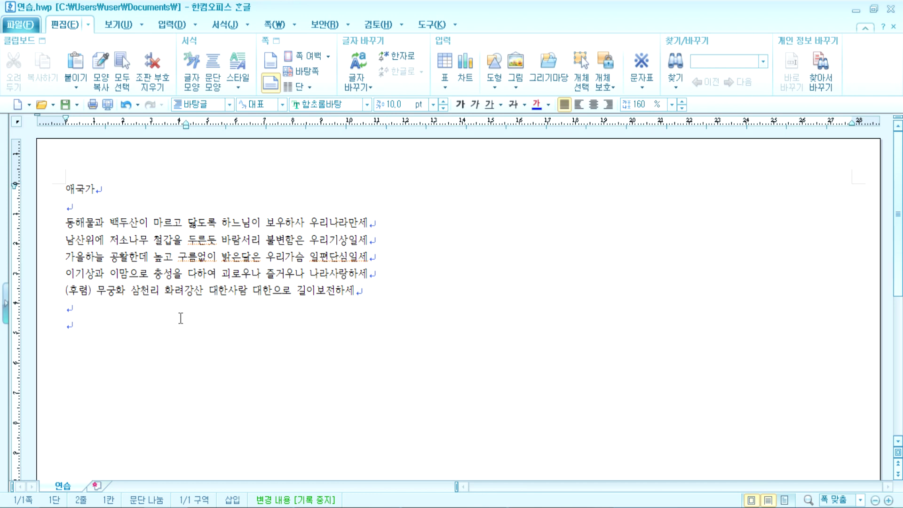
scroll(200, 312, "down", 1)
scroll(174, 291, "down", 1)
scroll(150, 271, "up", 1)
scroll(505, 307, "down", 5)
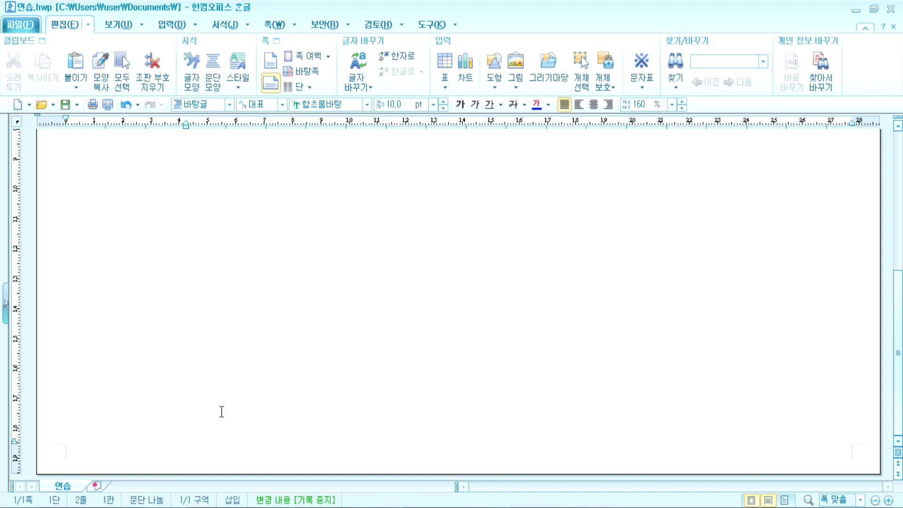
Open the recently used document 오늘의 묵상.hwp as a portrait example
left_click(52, 104)
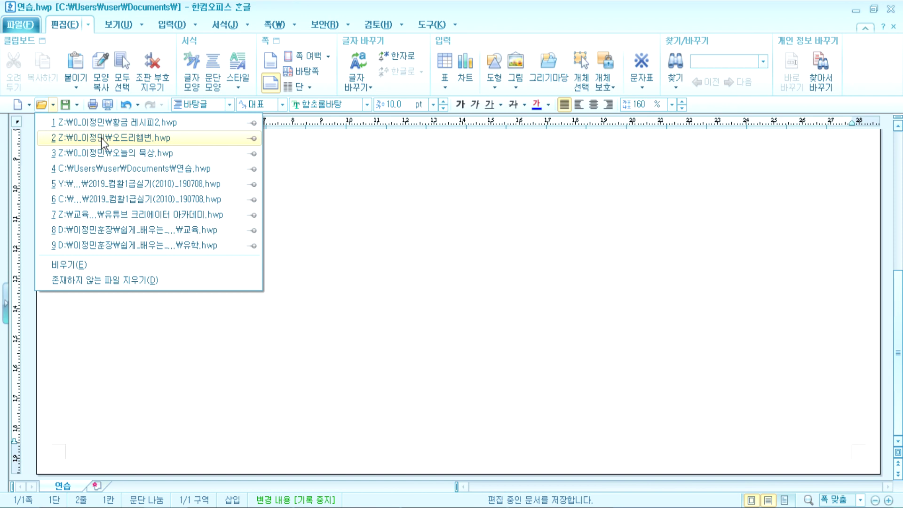
left_click(102, 153)
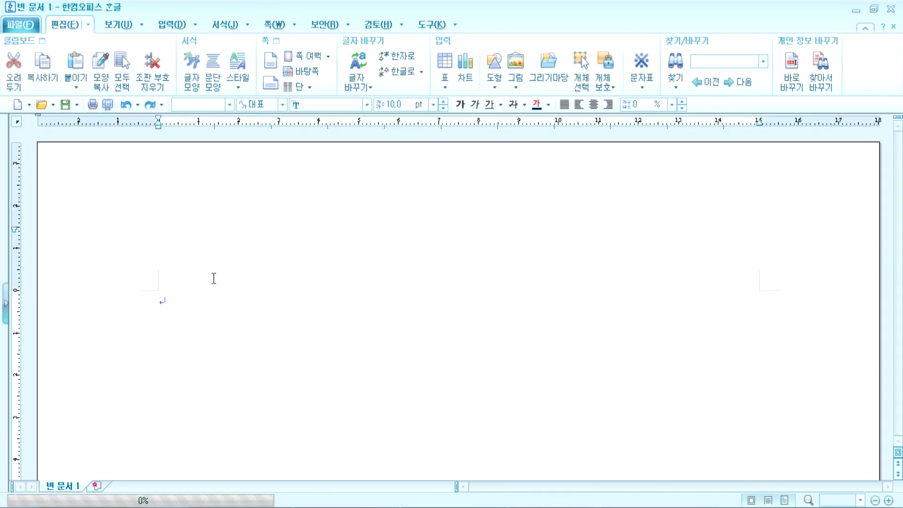
left_click(452, 285)
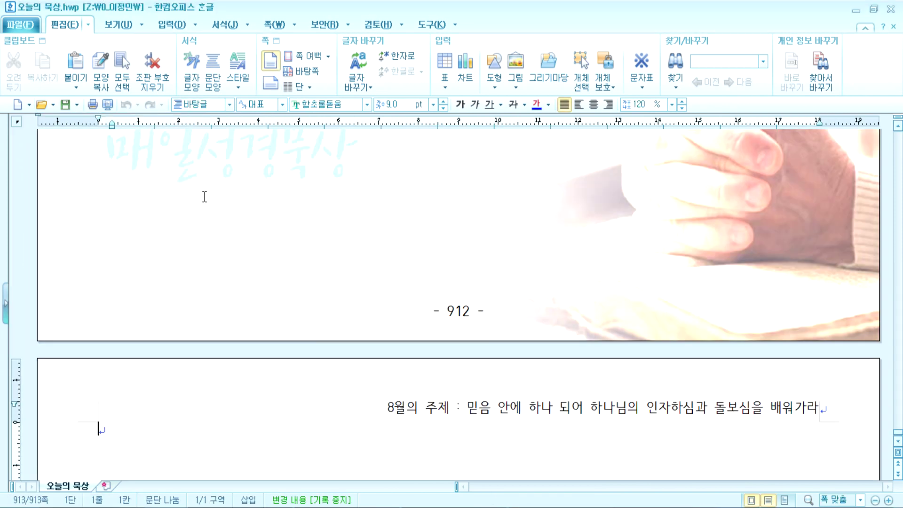
Show 오늘의 묵상.hwp in print preview, browse backward through its portrait pages and leave the preview
left_click(107, 105)
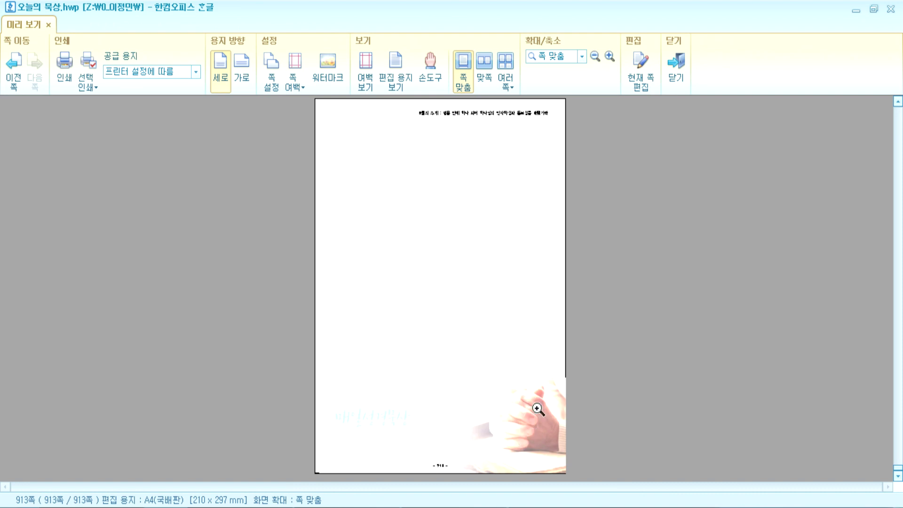
scroll(531, 423, "up", 12)
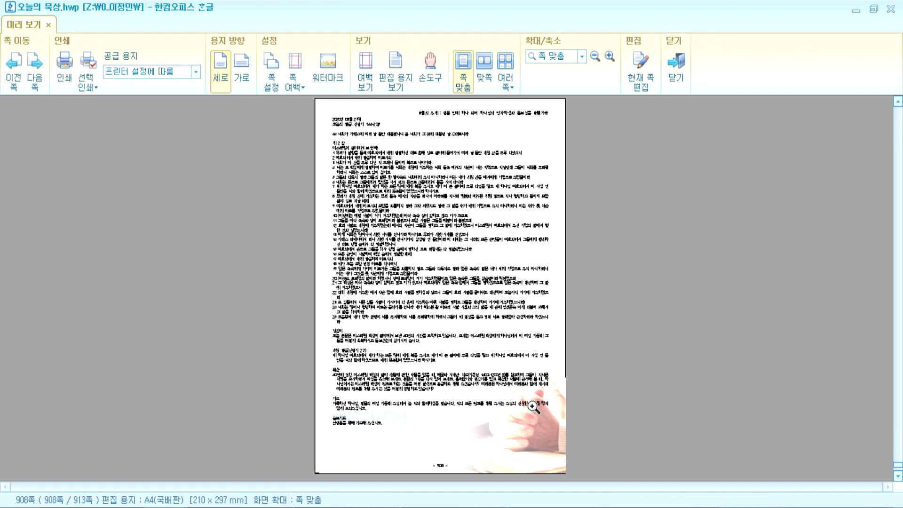
scroll(567, 438, "up", 17)
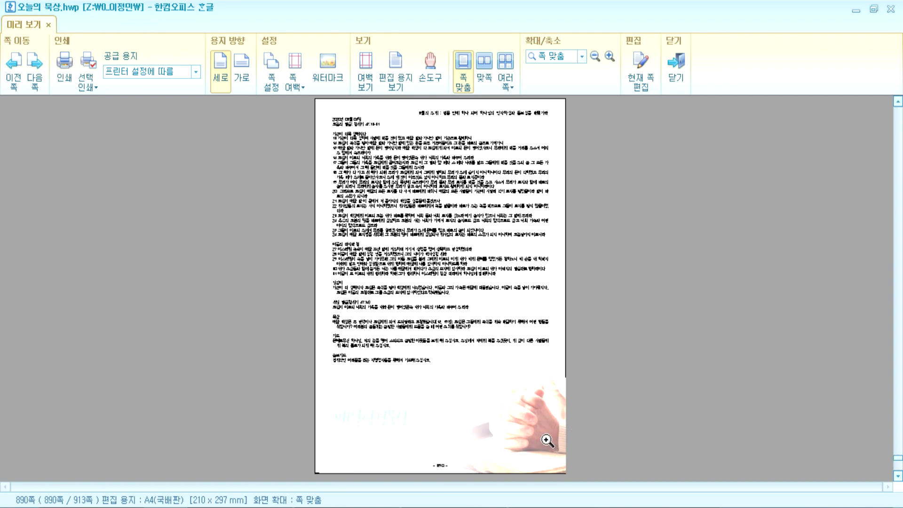
scroll(532, 429, "up", 14)
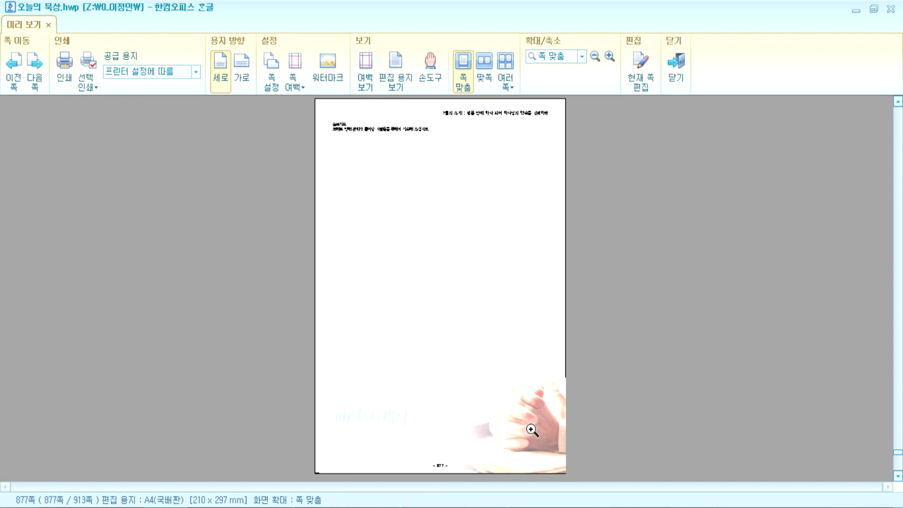
scroll(532, 430, "up", 20)
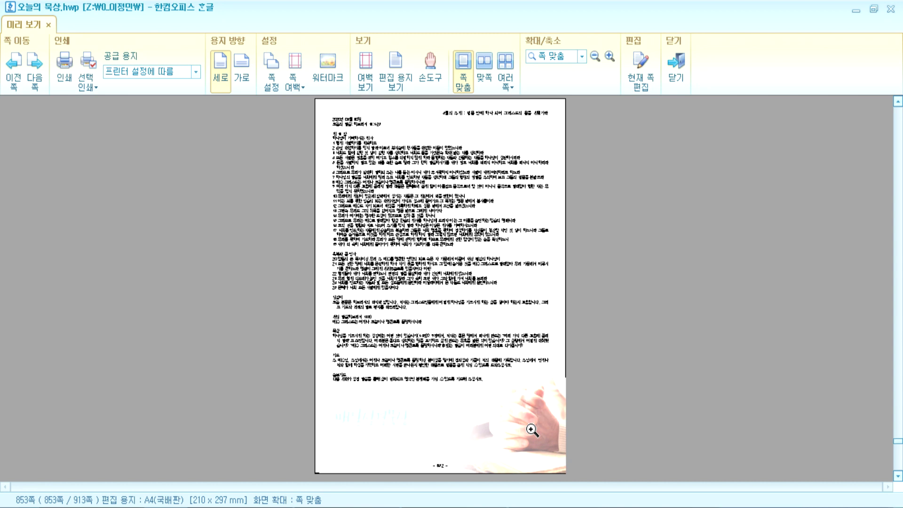
key("Escape")
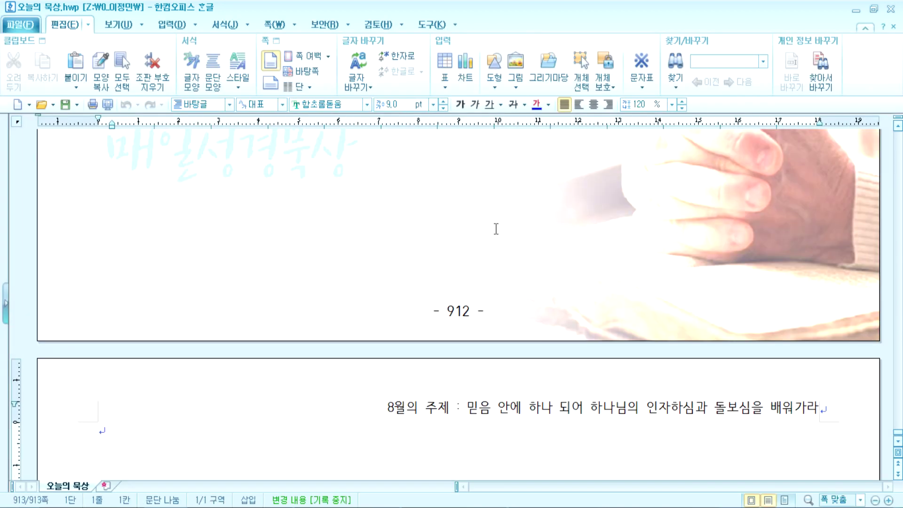
Close 오늘의 묵상.hwp and place the cursor on the last blank line below the lyrics in 연습.hwp
left_click(891, 10)
scroll(393, 307, "up", 4)
left_click(166, 249)
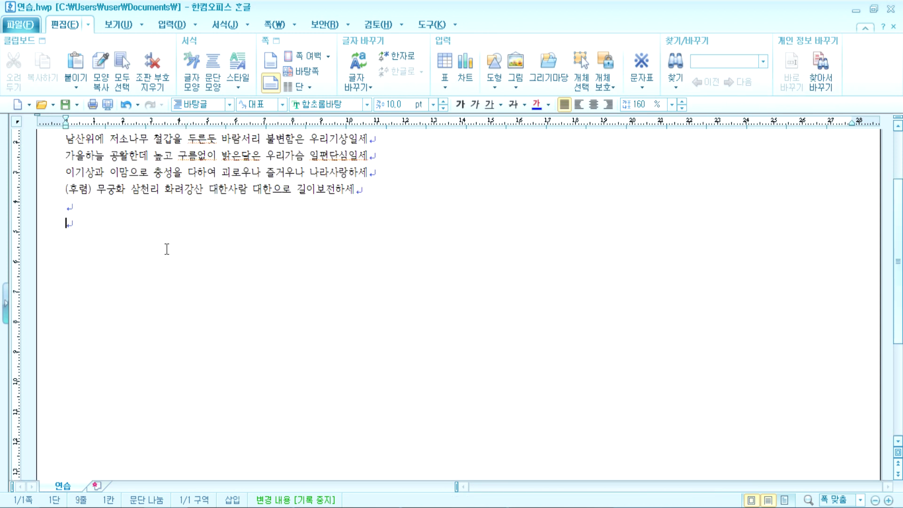
Switch the page setup to portrait (세로) and back to landscape (가로), and apply it to the whole document
scroll(167, 249, "up", 3)
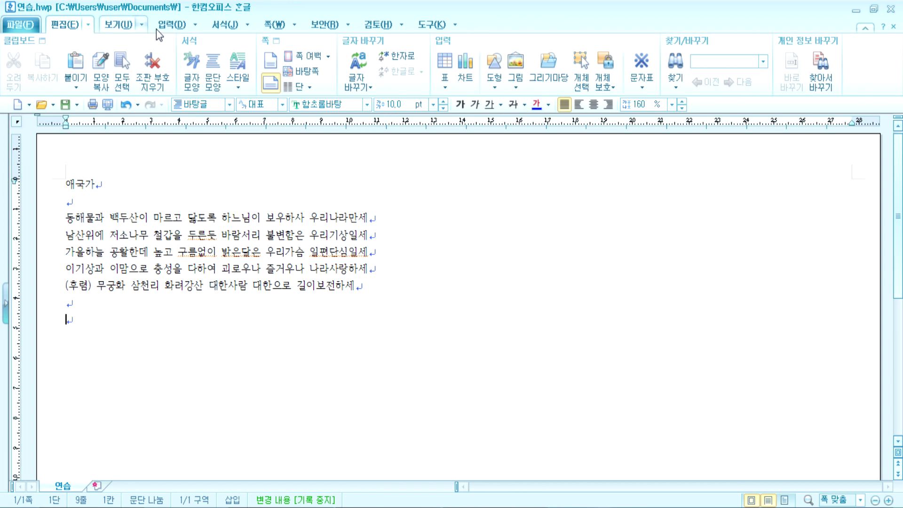
left_click(274, 25)
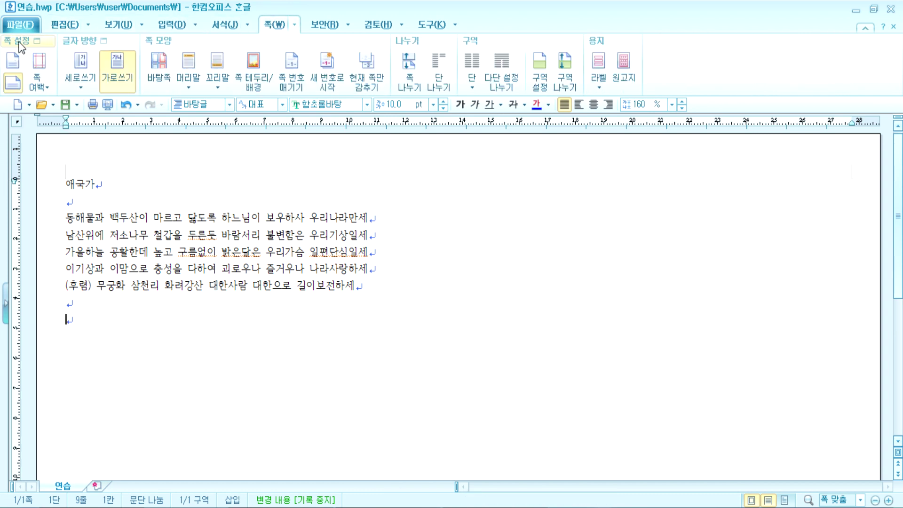
left_click(13, 63)
left_click(301, 197)
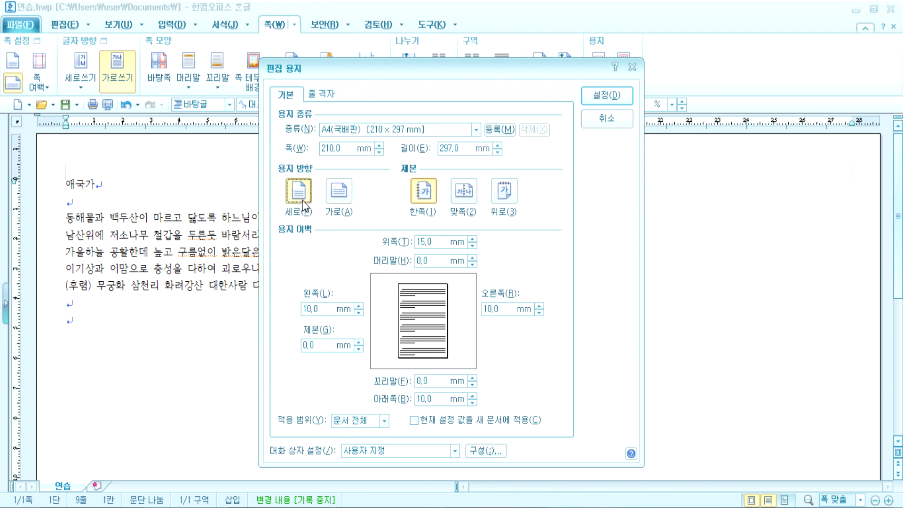
left_click(329, 197)
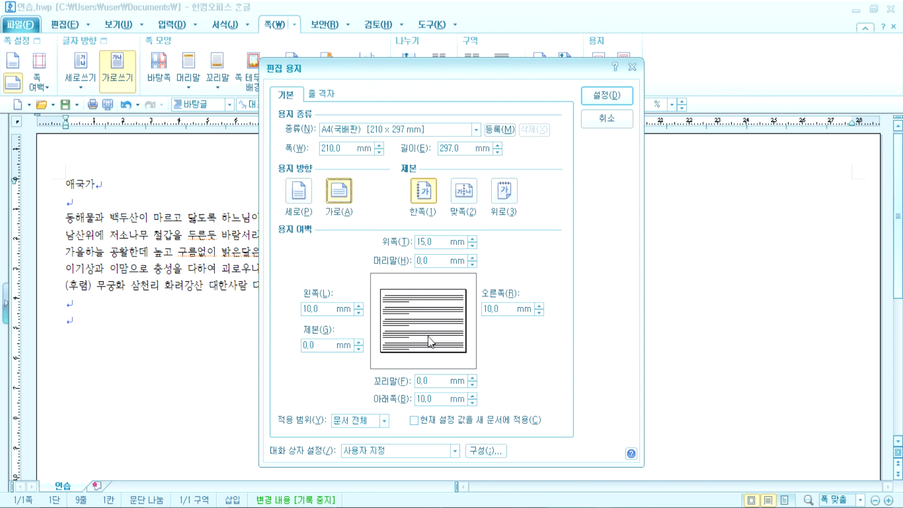
key("Return")
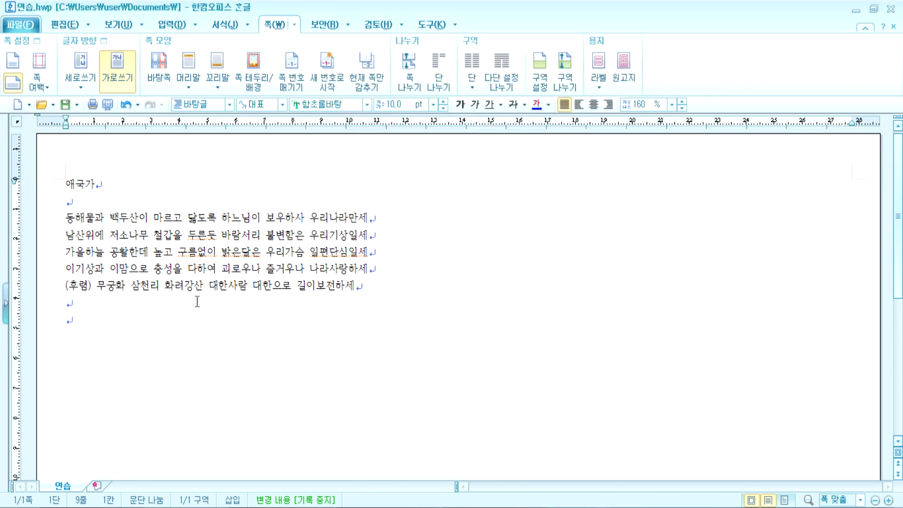
Toggle the text direction between 세로쓰기 and 가로쓰기, finish with 가로쓰기, and save 연습.hwp
left_click(86, 65)
left_click(120, 74)
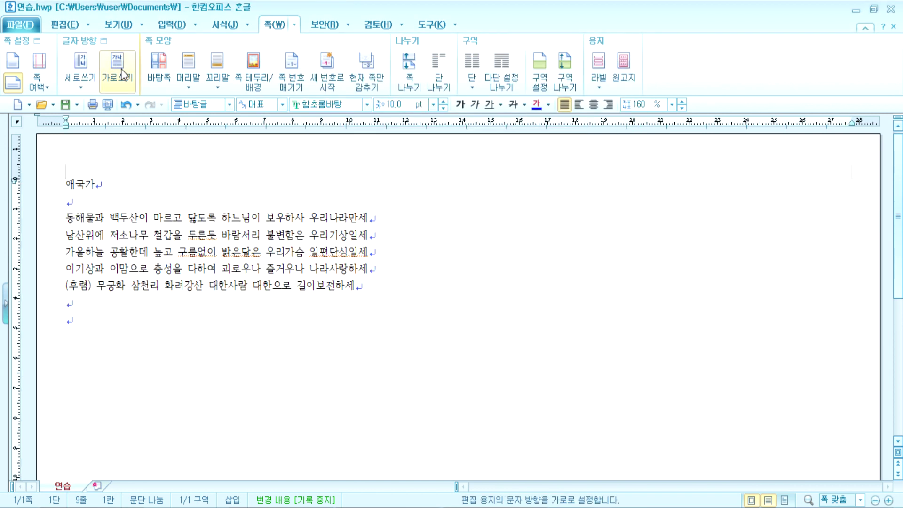
left_click(81, 66)
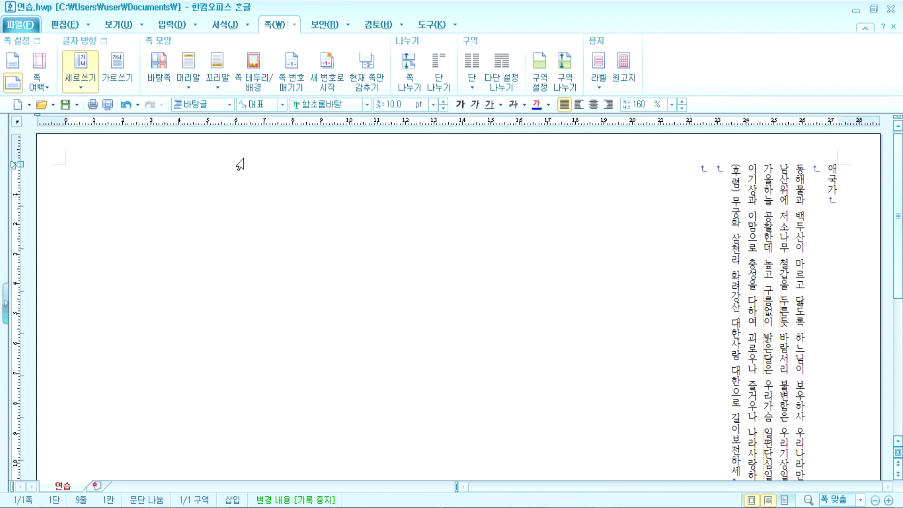
left_click(117, 70)
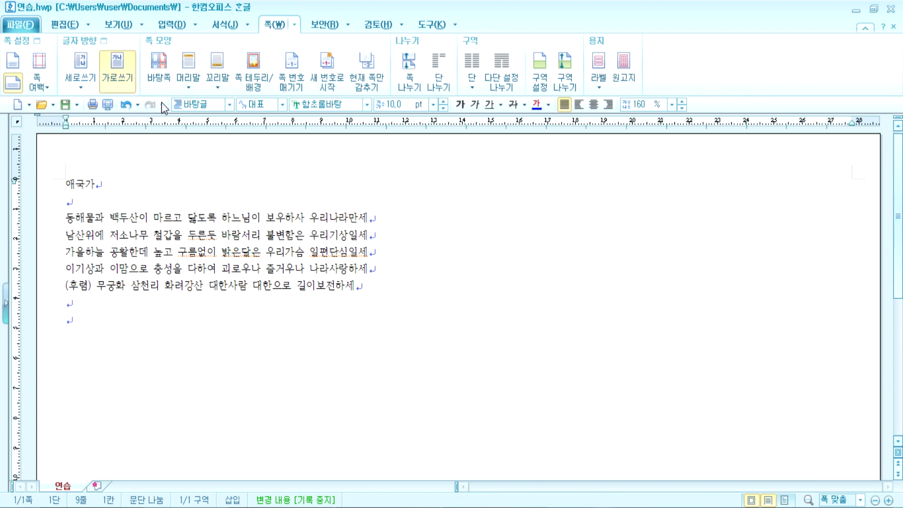
left_click(81, 66)
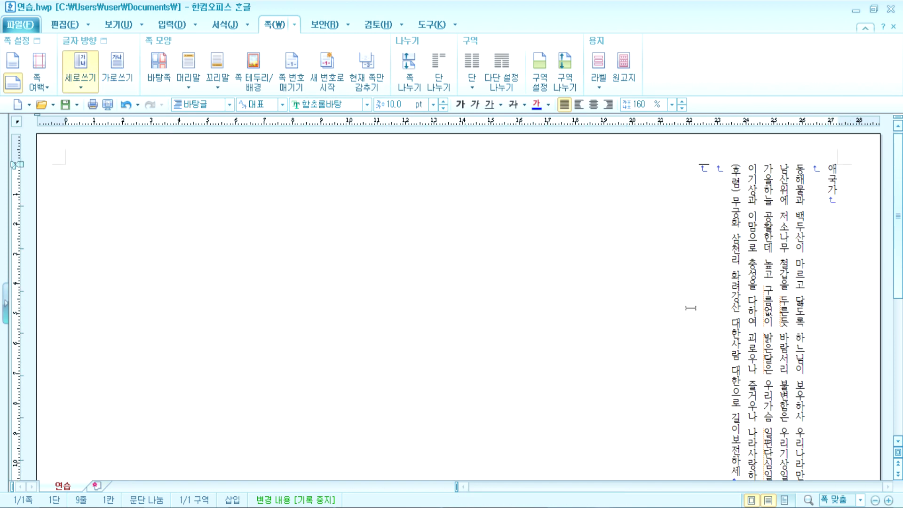
left_click(116, 71)
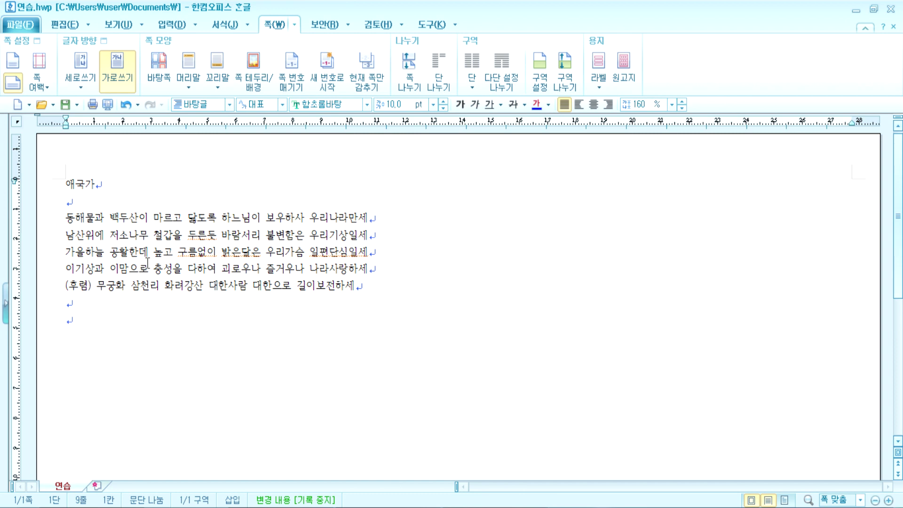
key("alt+s")
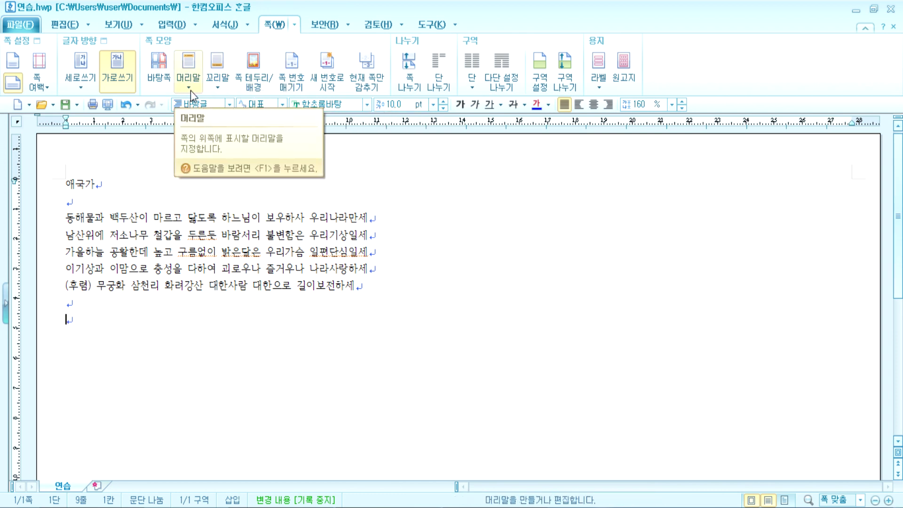
Create a master page (바탕쪽) of type 양 쪽 applied from the current section, and close its editing view
left_click(162, 77)
left_click_drag(404, 178, 403, 134)
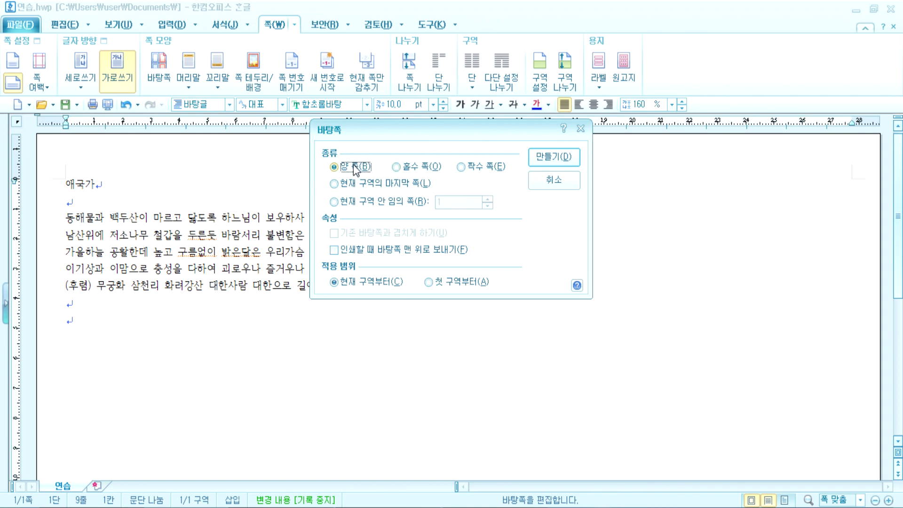
left_click(563, 161)
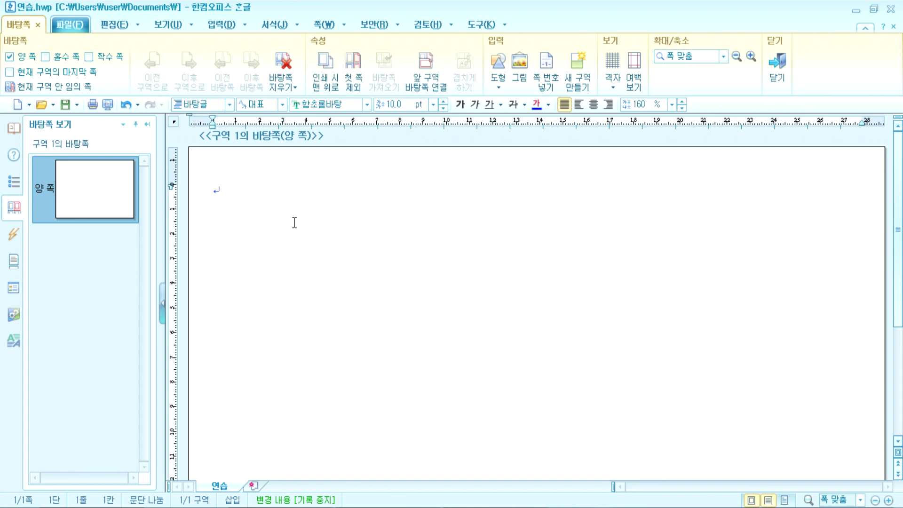
left_click(39, 24)
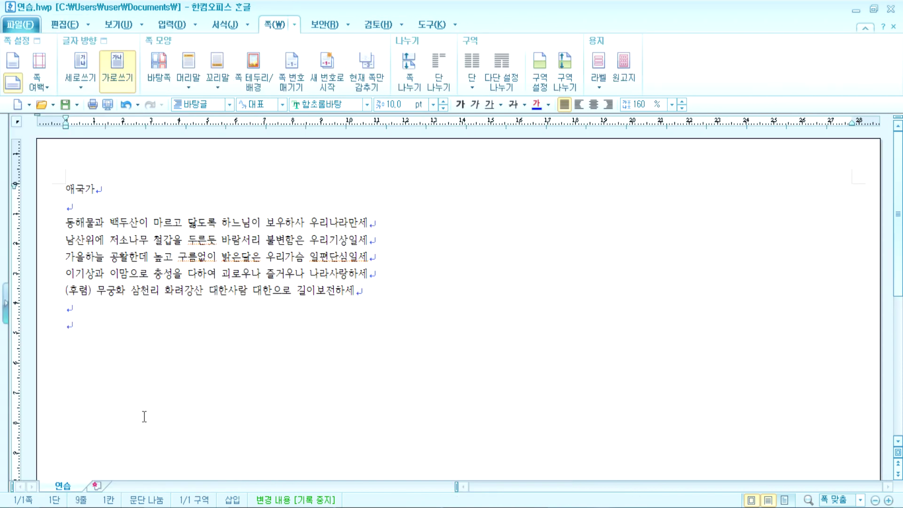
Reopen the 양 쪽 master page for editing and open the 그리기마당 drawing gallery
left_click(160, 70)
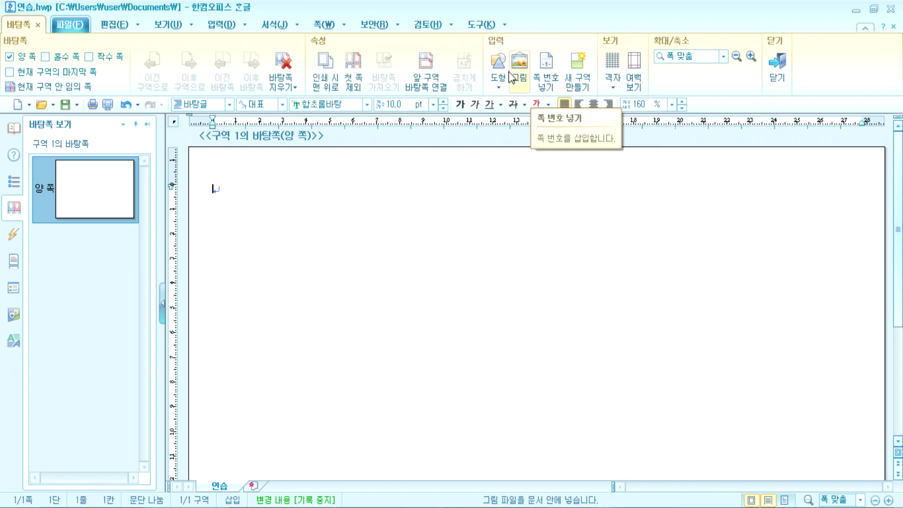
left_click(117, 26)
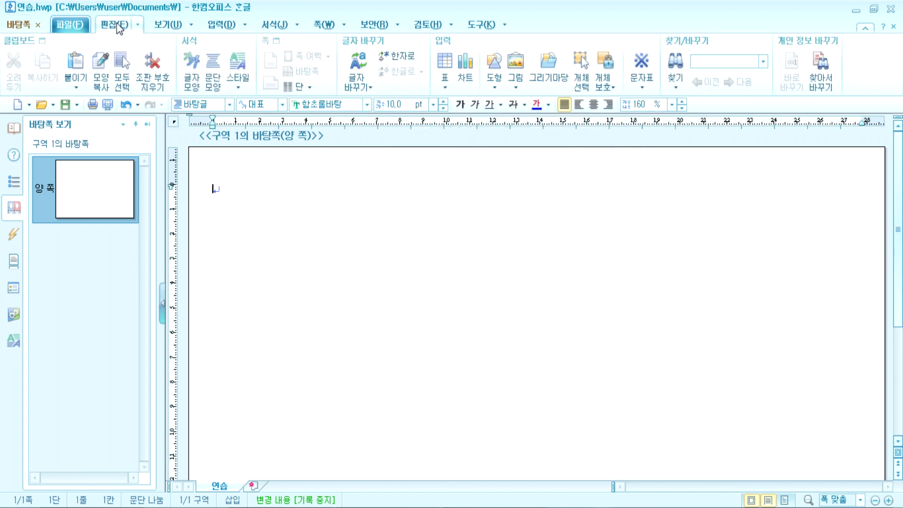
left_click(221, 25)
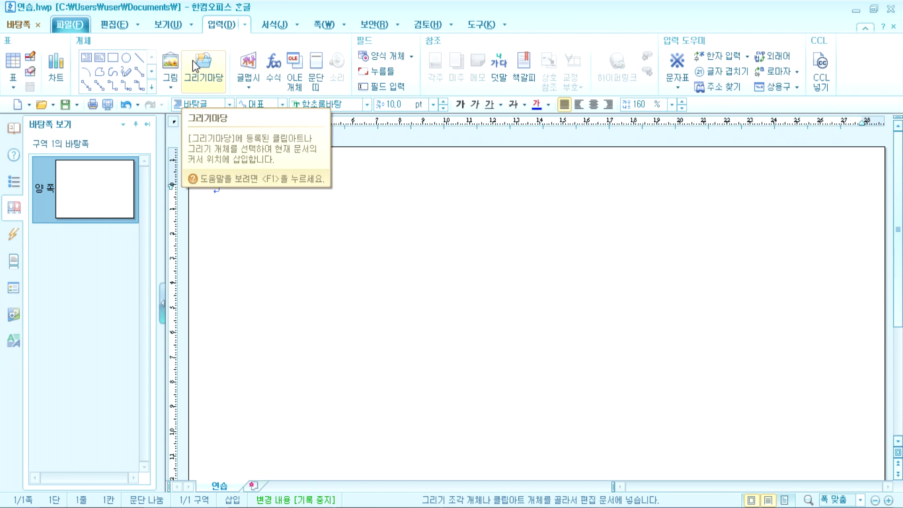
left_click(22, 25)
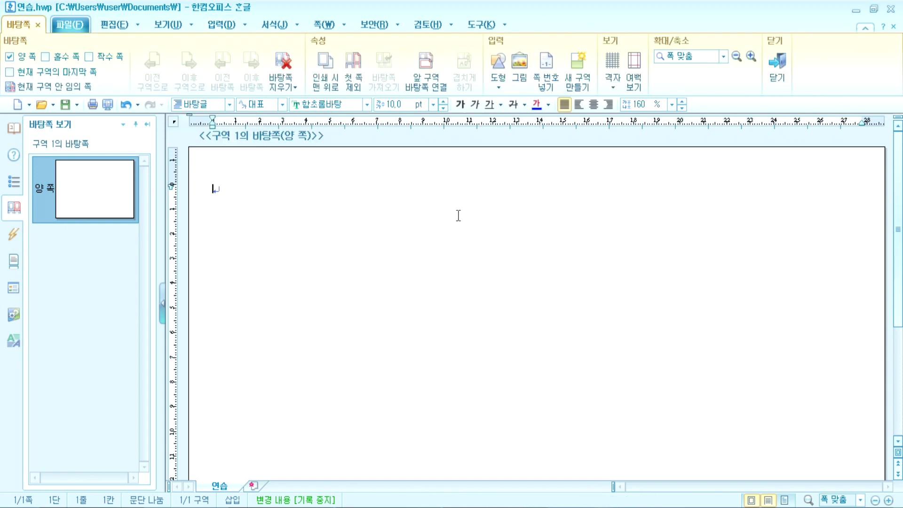
left_click(115, 25)
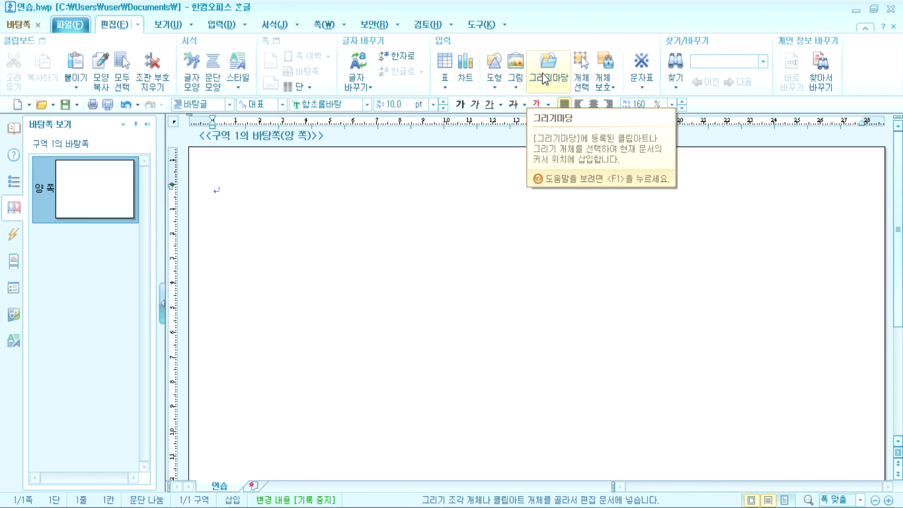
left_click(219, 24)
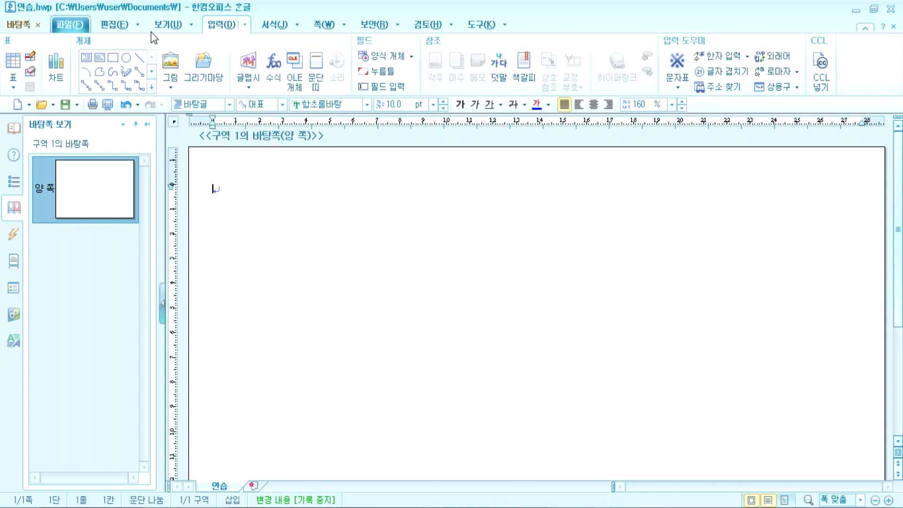
left_click(114, 24)
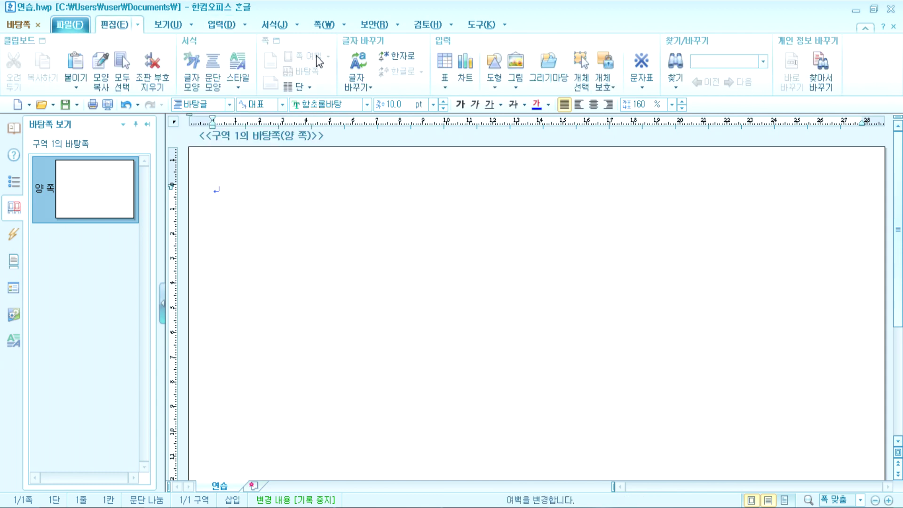
left_click(548, 68)
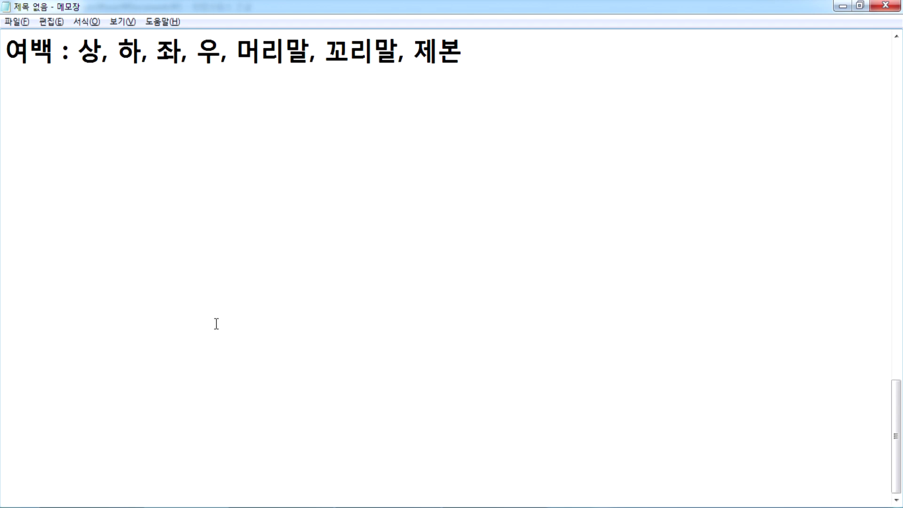
Switch to Notepad and add the line "그리기마당 = MS워드(클립아트) = 조각 그림" below the margin notes, leaving a blank line between
type("그리")
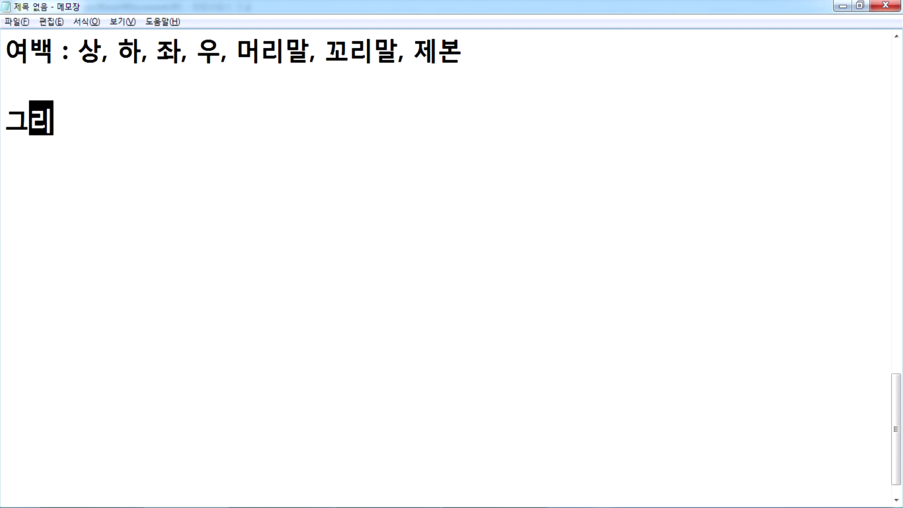
type("기맘당 ")
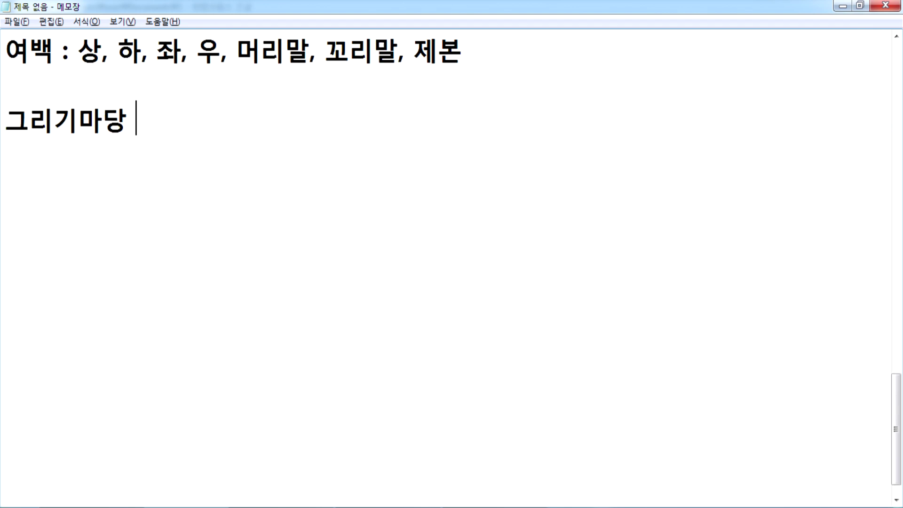
type("= MS")
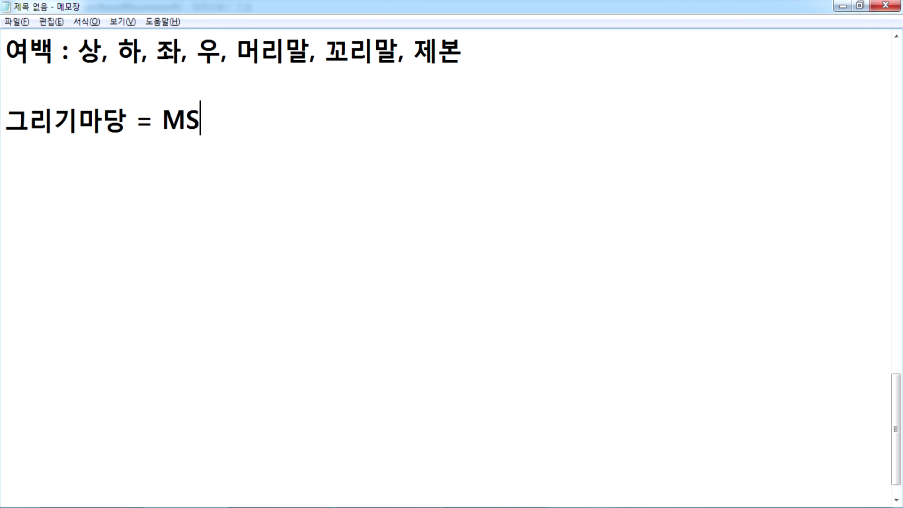
type("워드(")
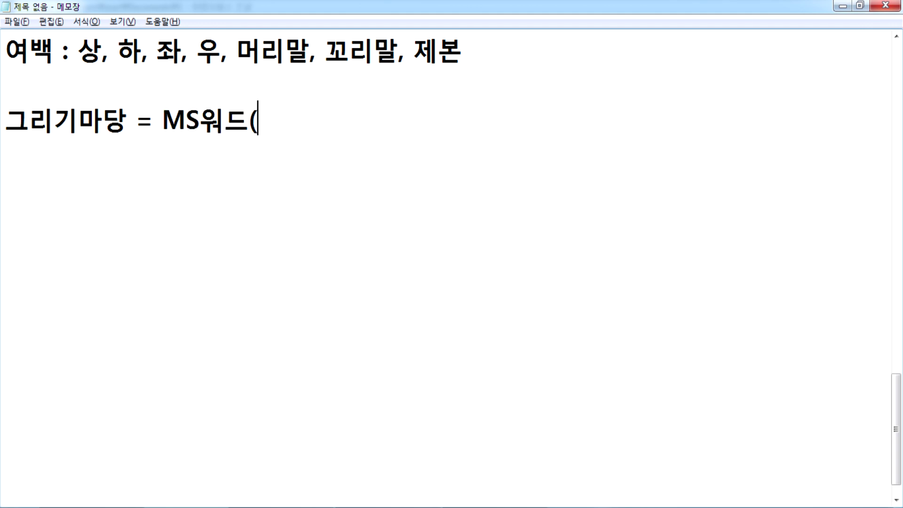
type("zmff")
key("BackSpace")
key("BackSpace")
key("BackSpace")
key("BackSpace")
key("Hangul")
type("ㅋㅡㄹ립아트)")
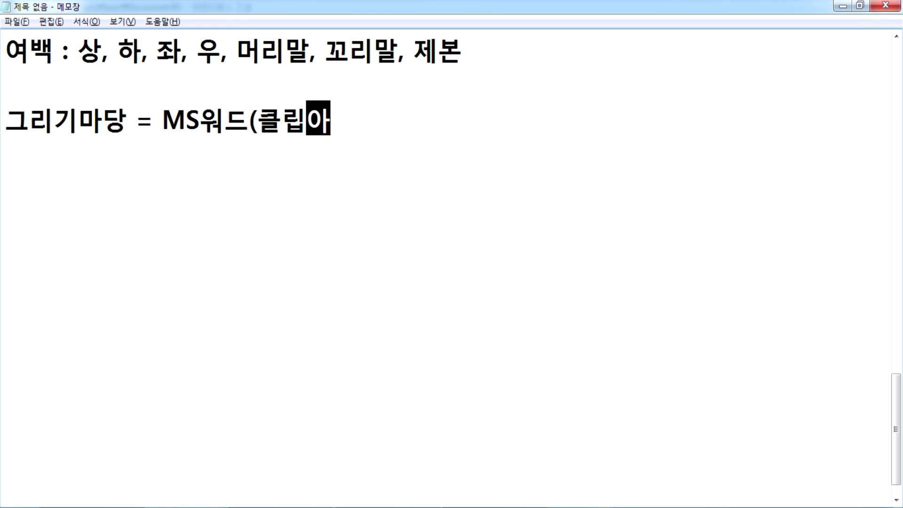
type(" = ")
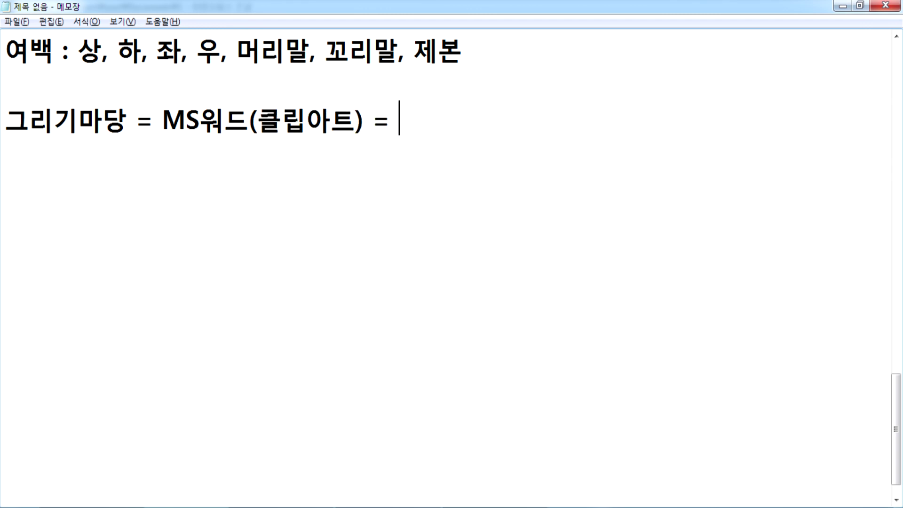
type("조각 글ㅣㅁ")
key("Return")
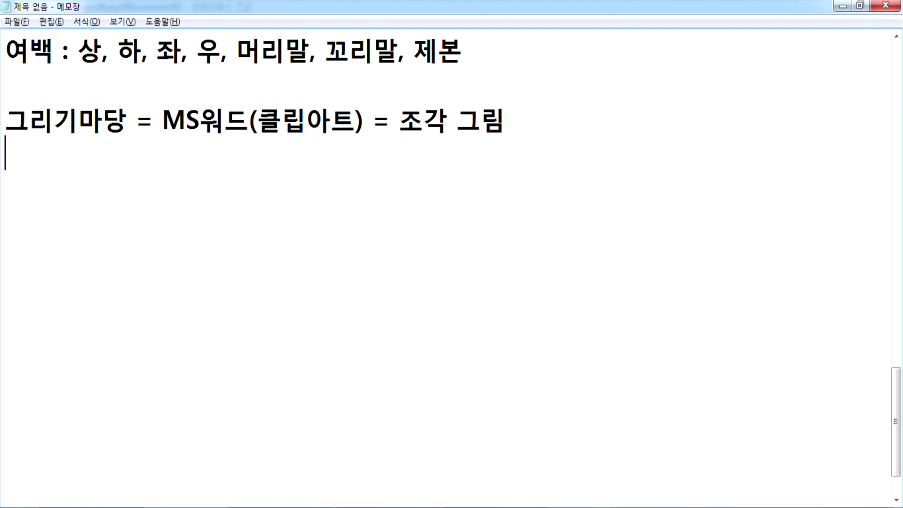
Switch back to Hangul and look through the 블록화살표, 설명선 and 전통(미풍양속) drawing collections in the 그리기마당 gallery
key("alt+Tab")
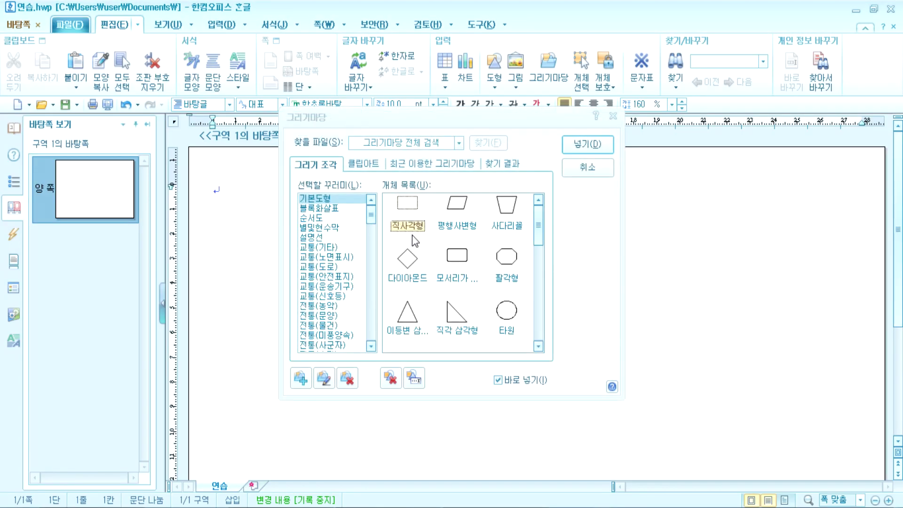
key("alt+Tab")
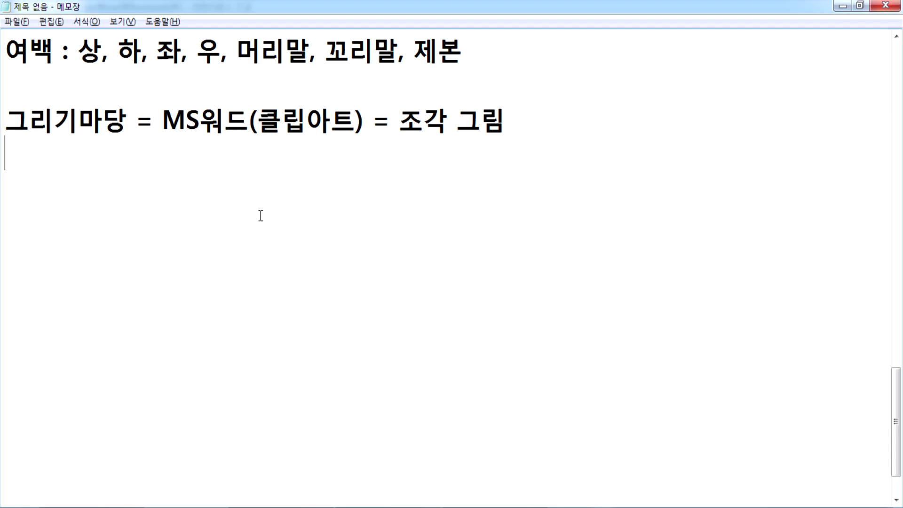
key("alt+Tab")
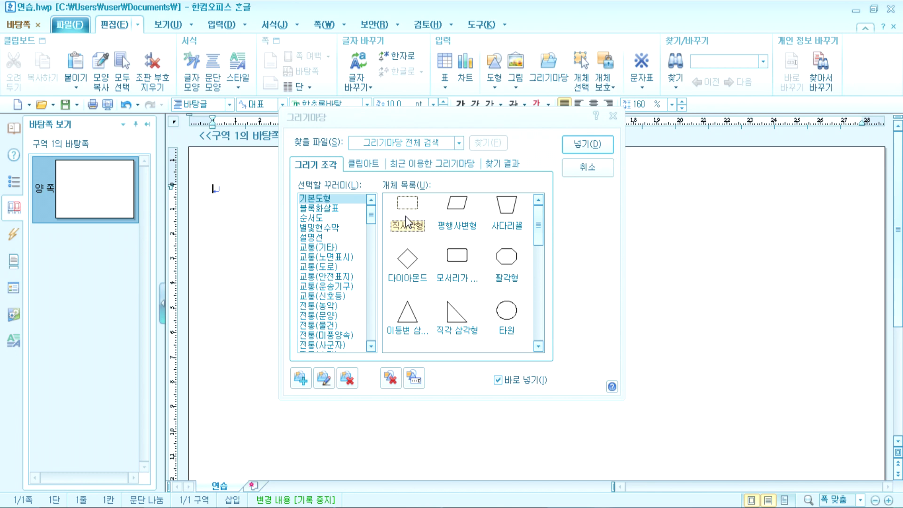
left_click(335, 208)
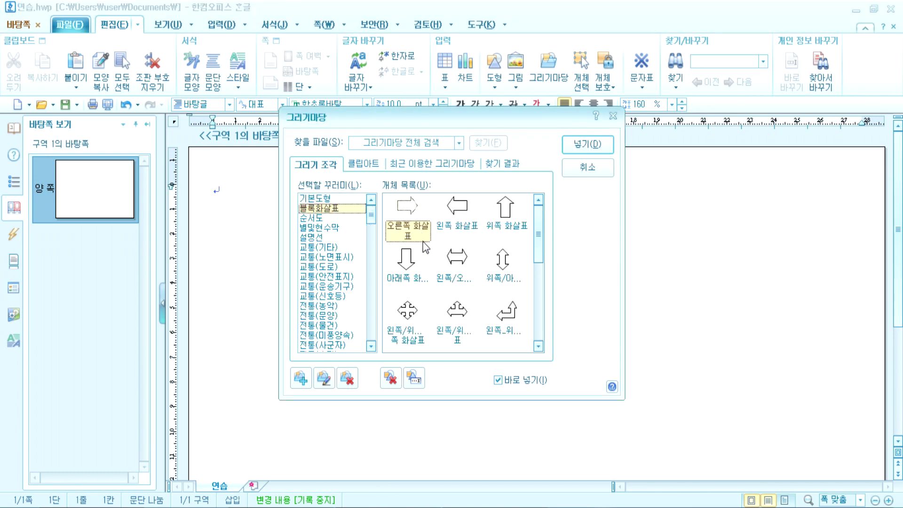
left_click(313, 238)
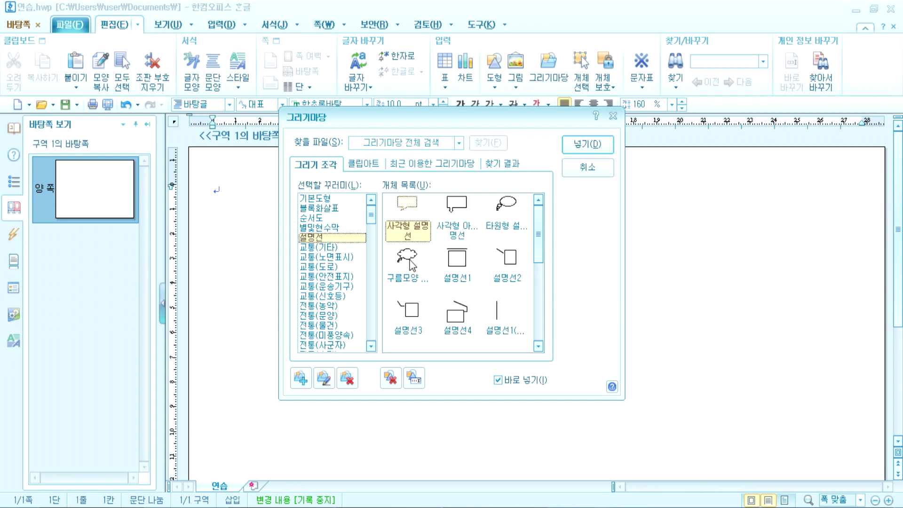
left_click(331, 336)
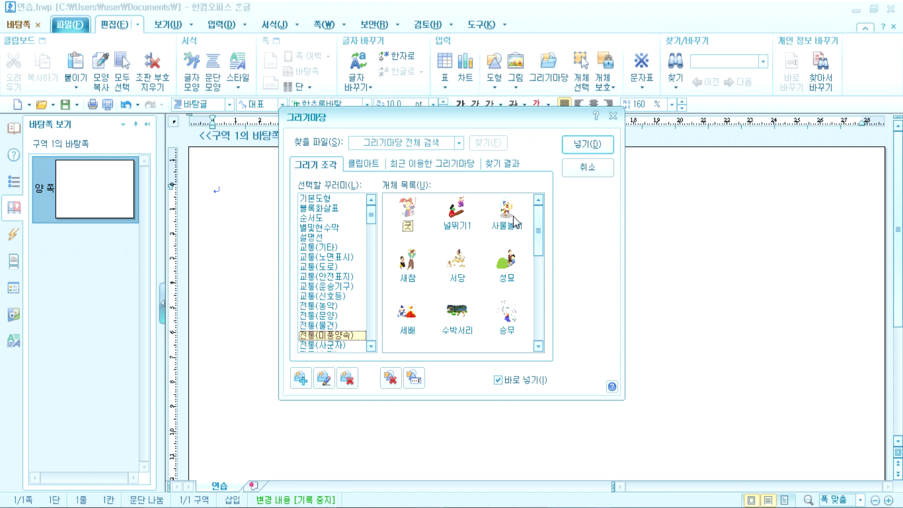
Look at the drawings in the 식물(탄생화) and 아이콘(곤충) collections
scroll(341, 308, "down", 4)
scroll(340, 308, "down", 6)
scroll(342, 308, "down", 4)
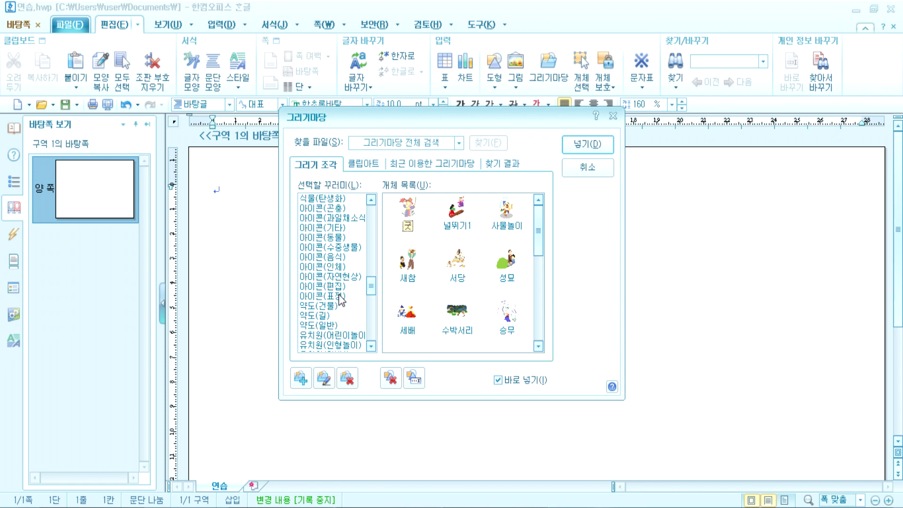
left_click(312, 198)
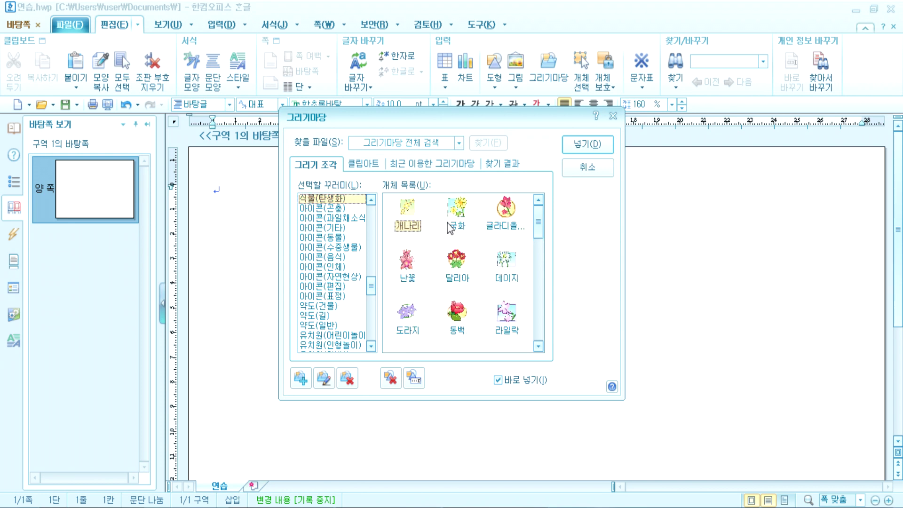
left_click(339, 210)
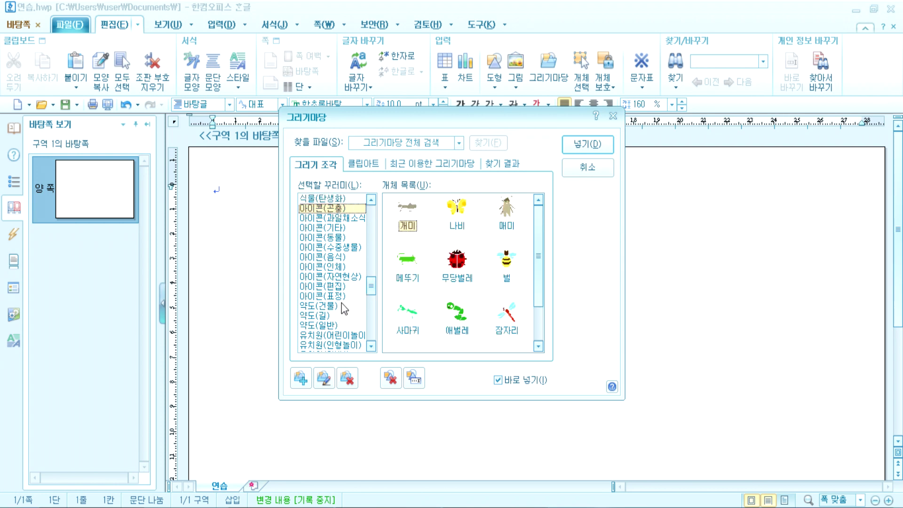
Return to the first drawing collections and look through 기본도형, 블록화살표 and 순서도
scroll(345, 308, "up", 7)
scroll(346, 308, "up", 5)
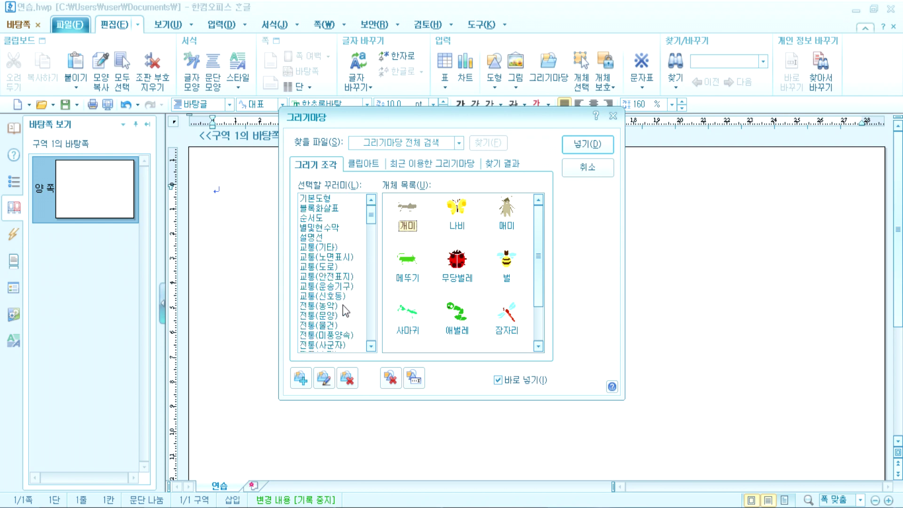
left_click(327, 199)
left_click(327, 208)
left_click(325, 218)
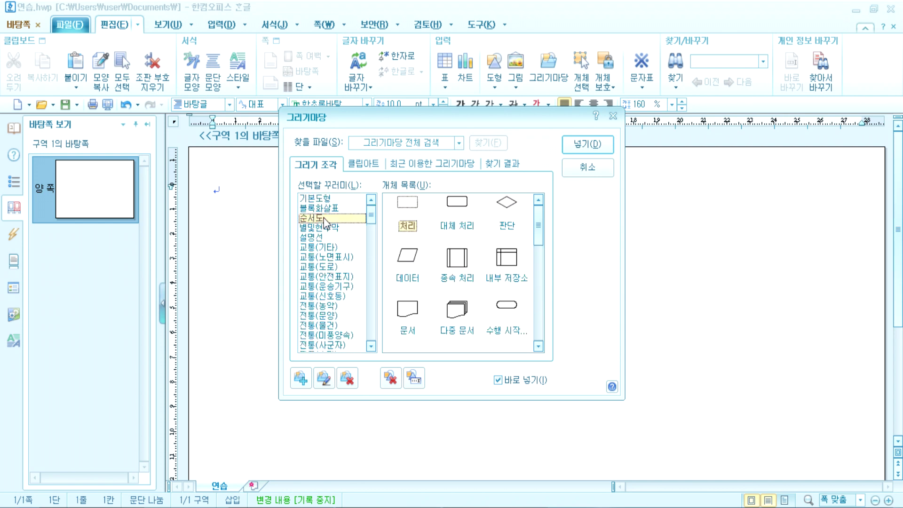
Show the background pictures in the 배경(그림1) collection
scroll(321, 268, "down", 3)
scroll(320, 274, "down", 3)
scroll(321, 274, "down", 2)
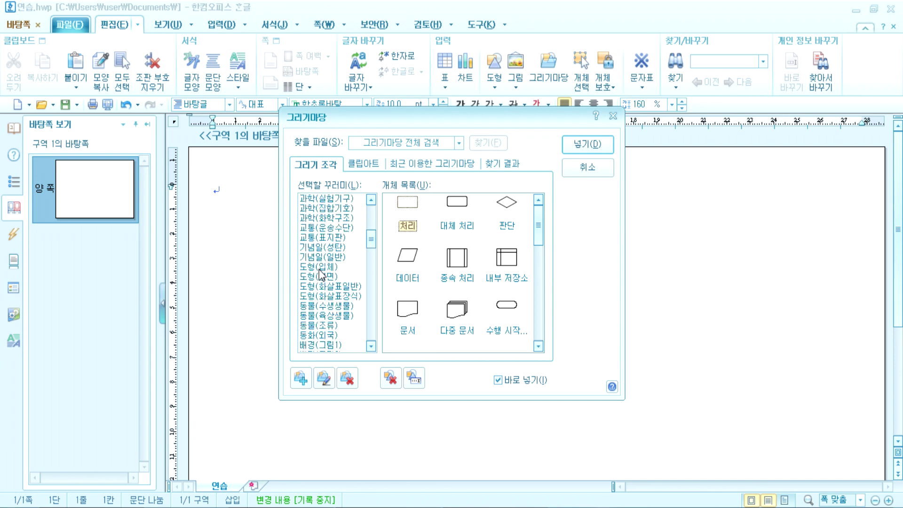
left_click(322, 315)
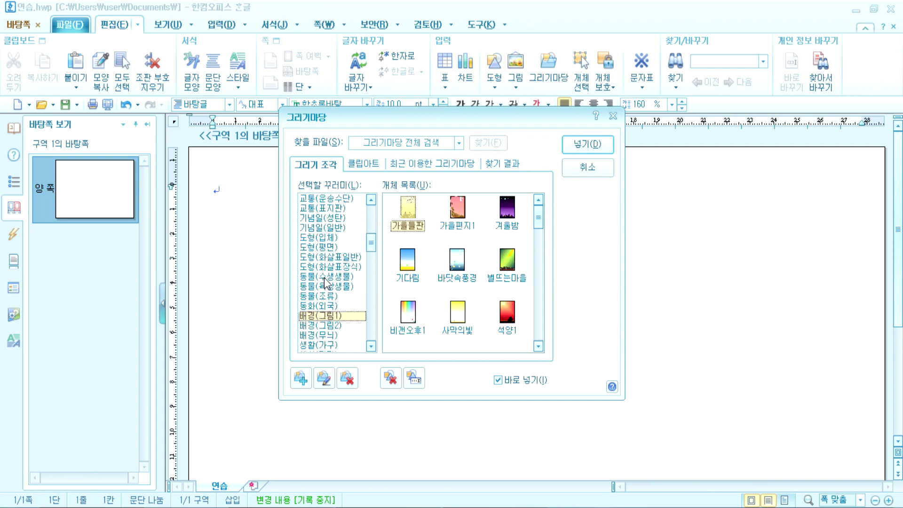
Insert the 무늬02 drawing from the 배경(무늬) set at its default size near the page's upper-left corner
scroll(326, 278, "down", 2)
left_click(325, 270)
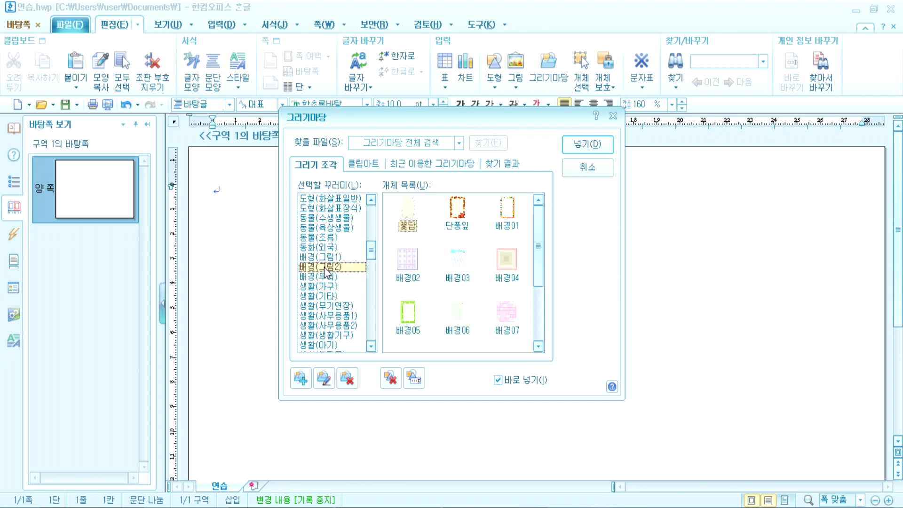
left_click(325, 260)
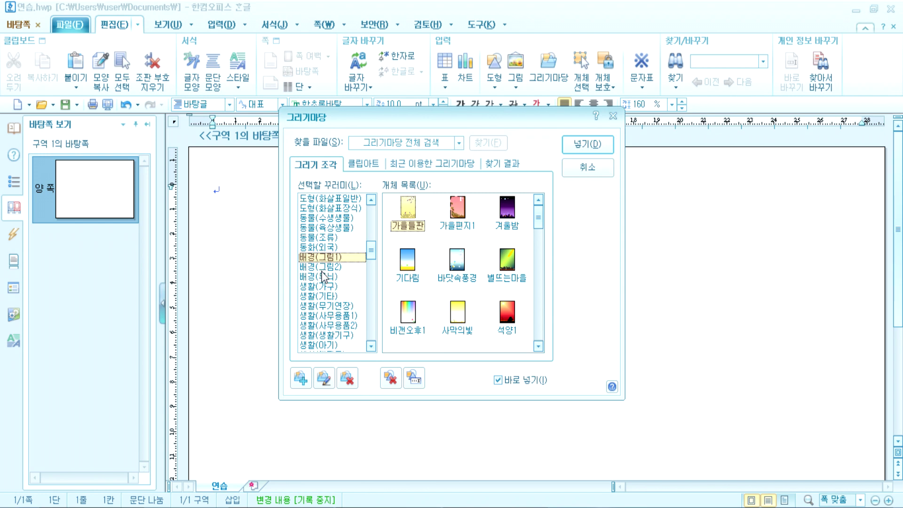
left_click(323, 266)
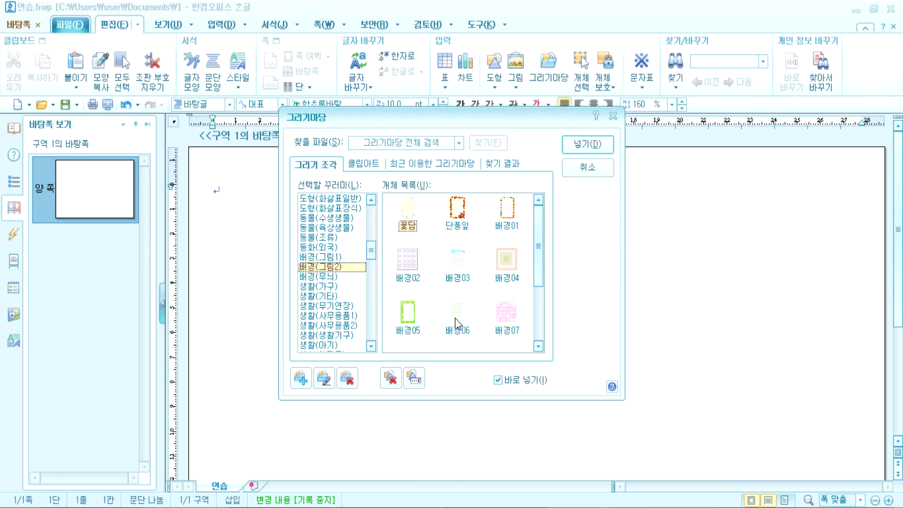
left_click(335, 278)
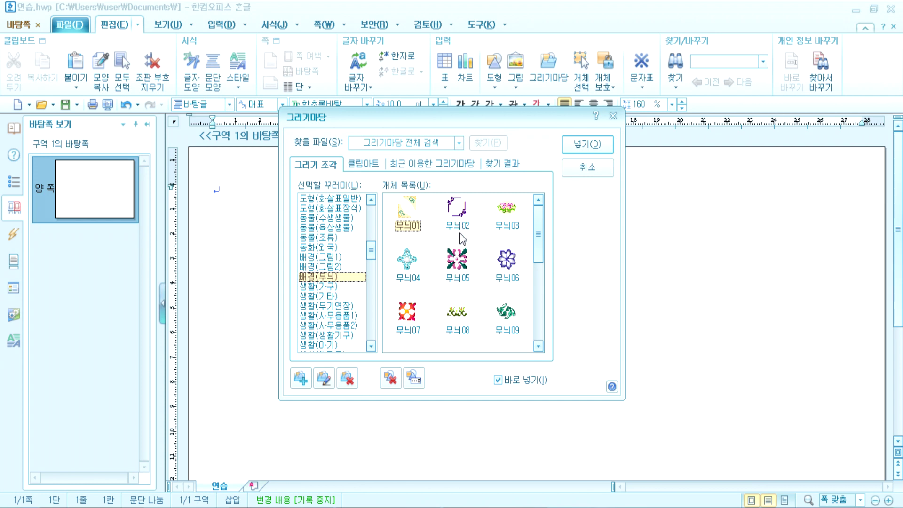
left_click_drag(478, 119, 693, 53)
double_click(672, 146)
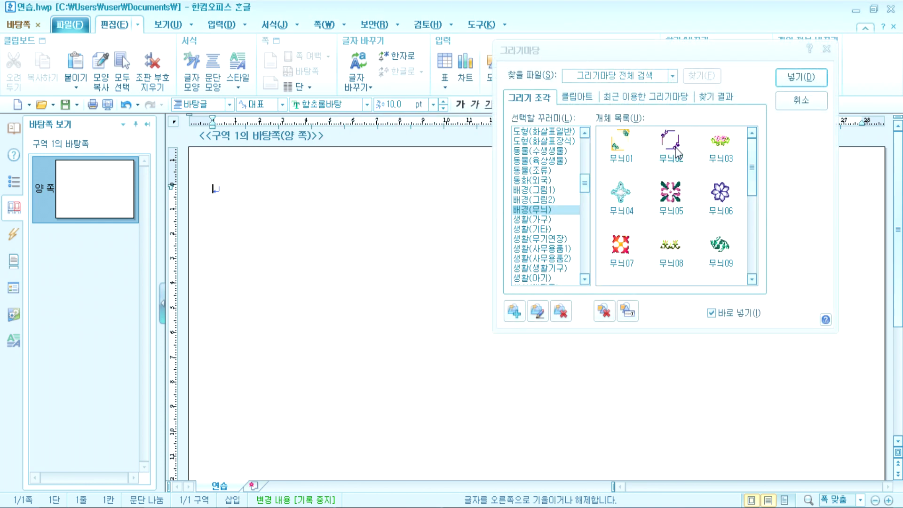
double_click(673, 150)
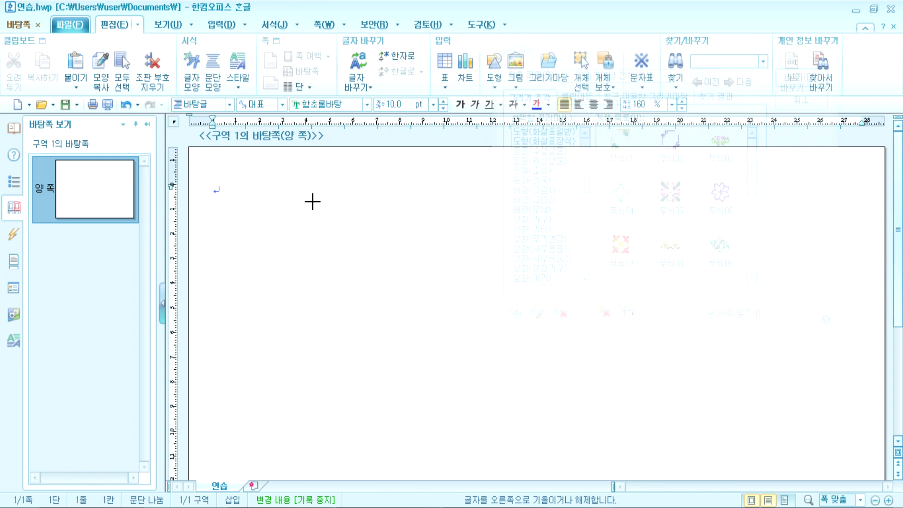
left_click(232, 193)
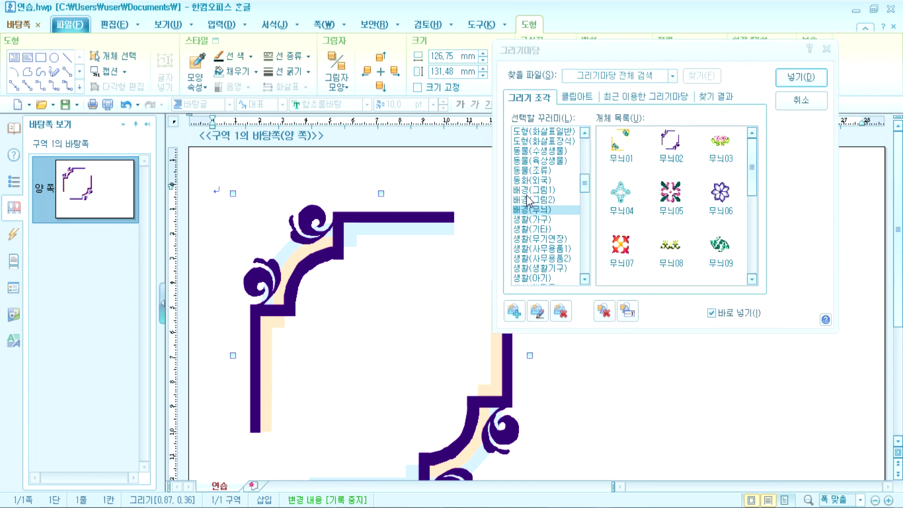
Insert the 가을편지1 picture from the 배경(그림1) set inside the purple frame at about 30 × 43 mm
left_click(529, 190)
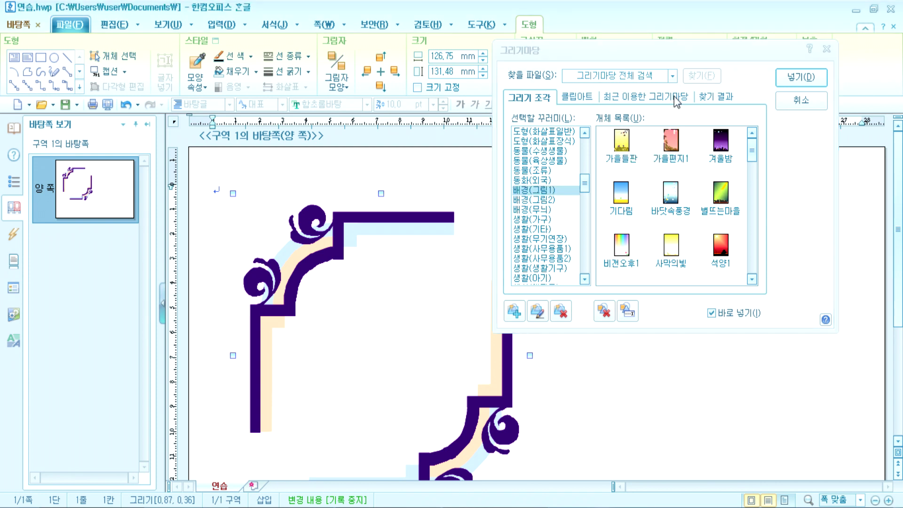
left_click_drag(677, 50, 728, 27)
double_click(718, 116)
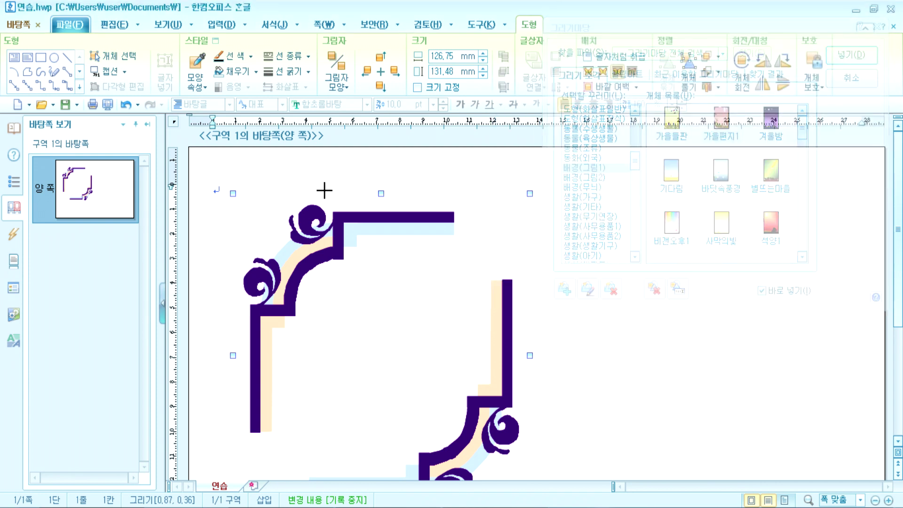
left_click_drag(343, 294, 414, 400)
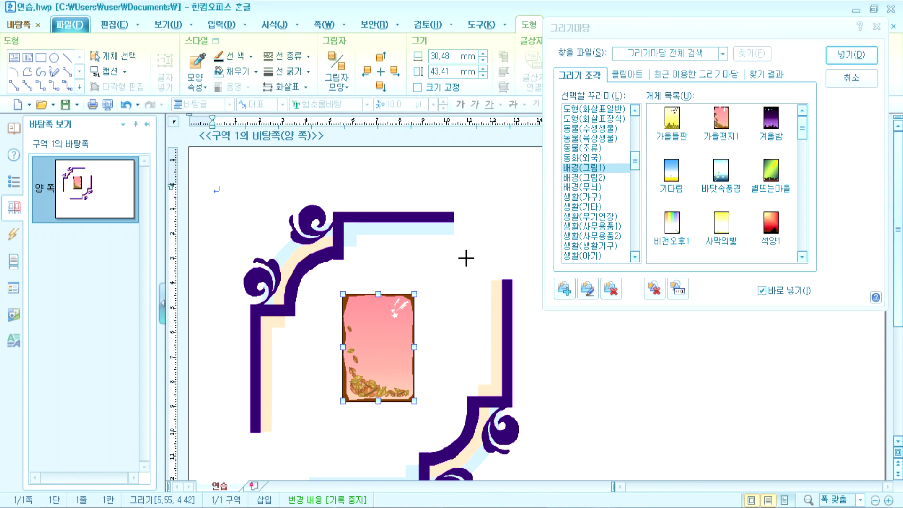
Insert the 사막의빛 background picture at its default size over the frame, starting near the page's upper-left corner
left_click(232, 206)
scroll(376, 296, "down", 3)
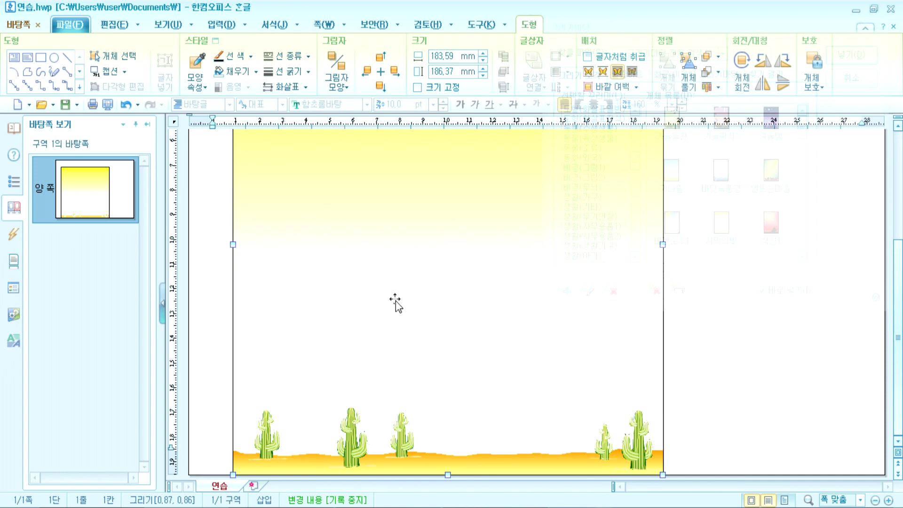
scroll(395, 303, "up", 3)
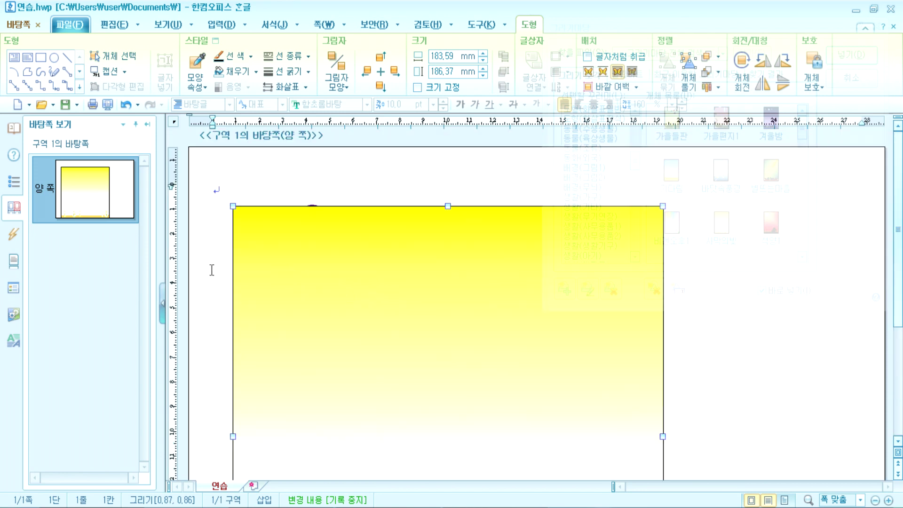
Delete the desert background, the pink autumn picture and the purple frame from the master page
key("Delete")
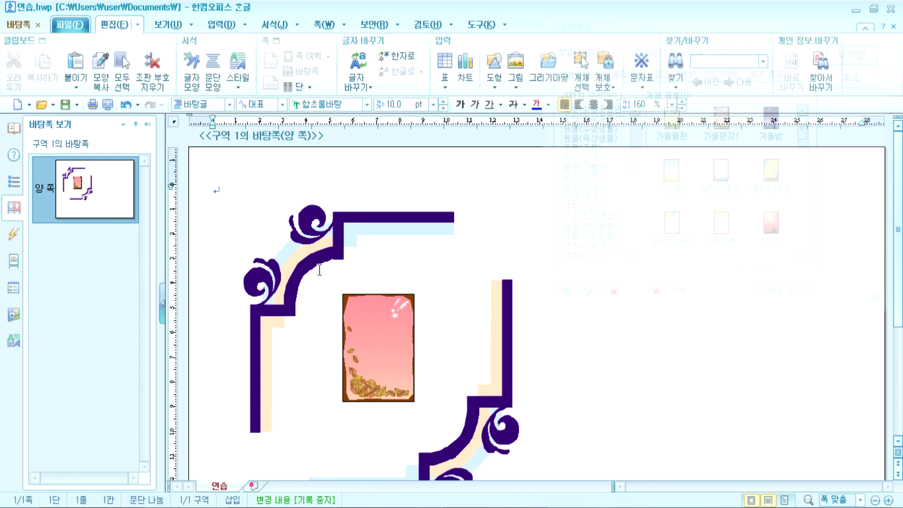
left_click(351, 312)
key("Delete")
left_click(306, 282)
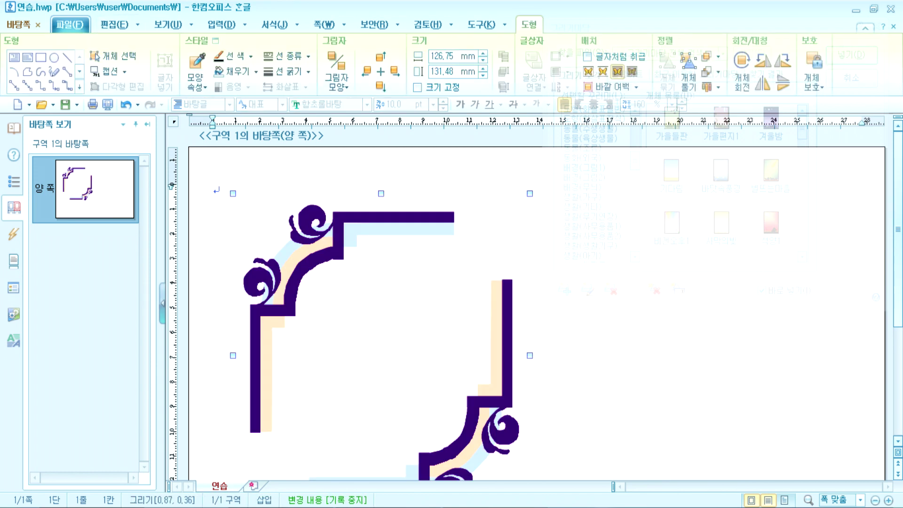
key("Delete")
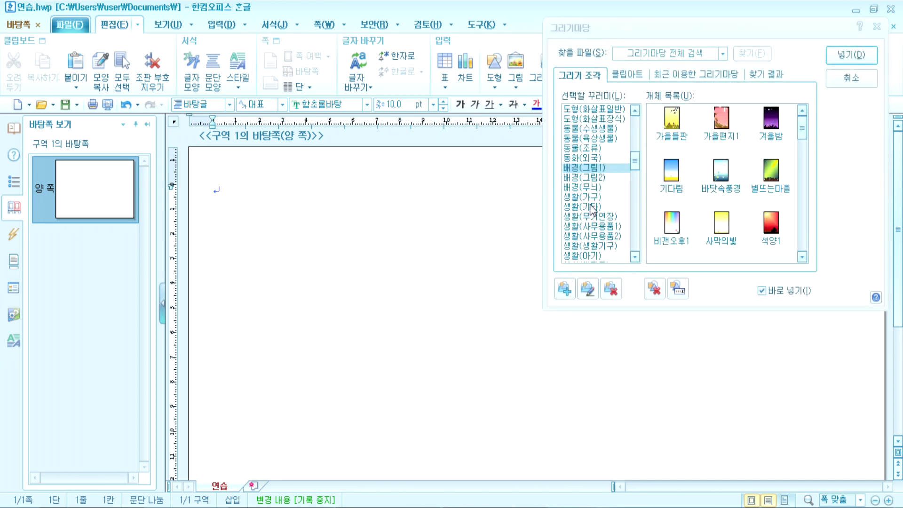
Look through the plant sets of the drawing gallery and display the 식물(야생식물) set
scroll(597, 223, "down", 1)
scroll(597, 223, "up", 1)
left_click(638, 181)
scroll(640, 181, "down", 2)
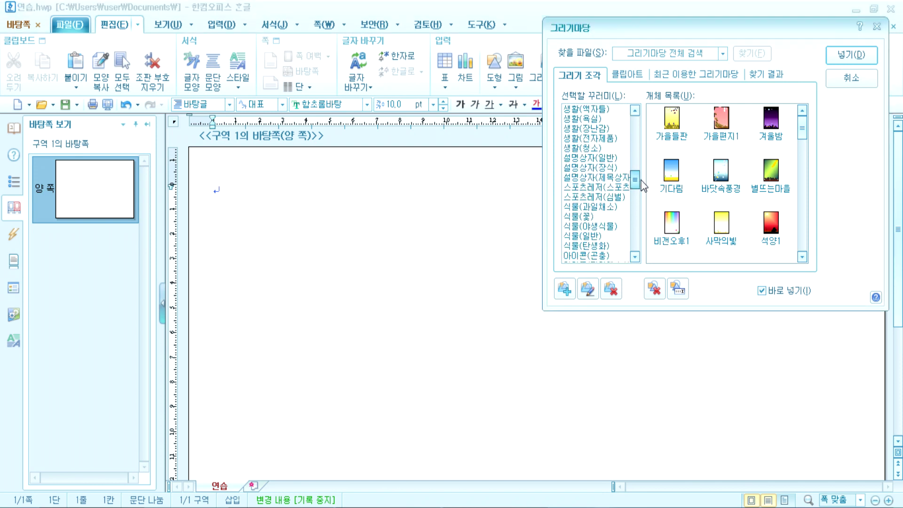
left_click(621, 188)
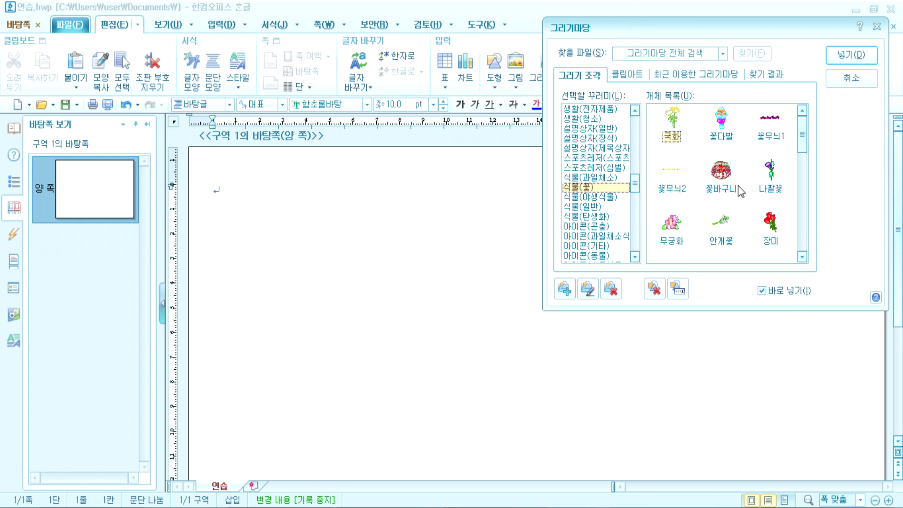
left_click_drag(749, 40, 546, 28)
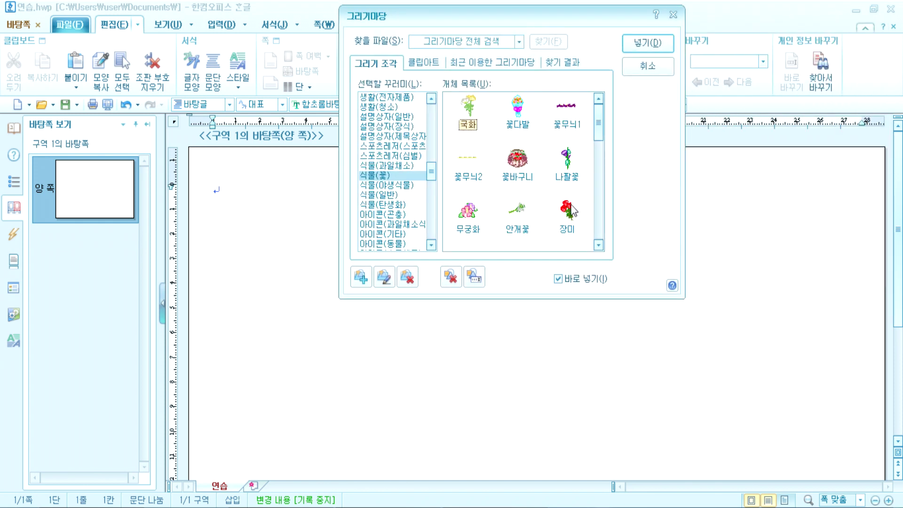
left_click(373, 167)
left_click(376, 176)
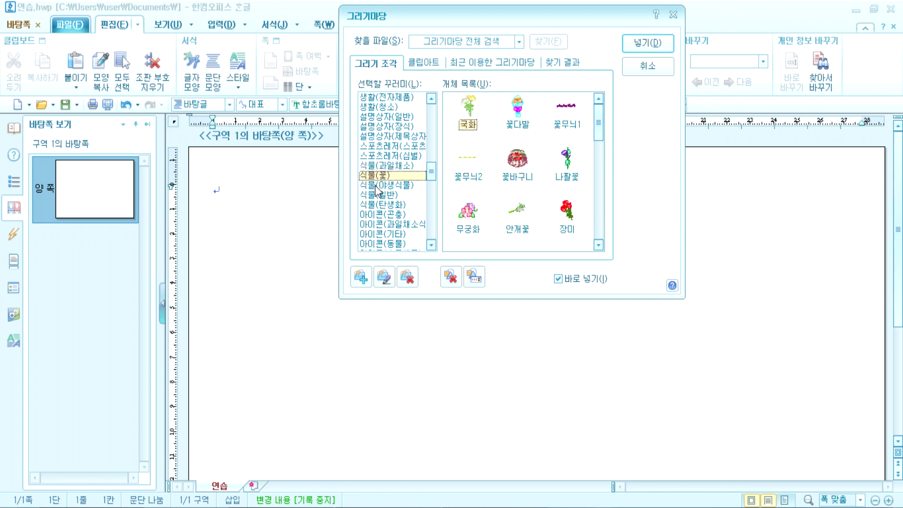
left_click(376, 187)
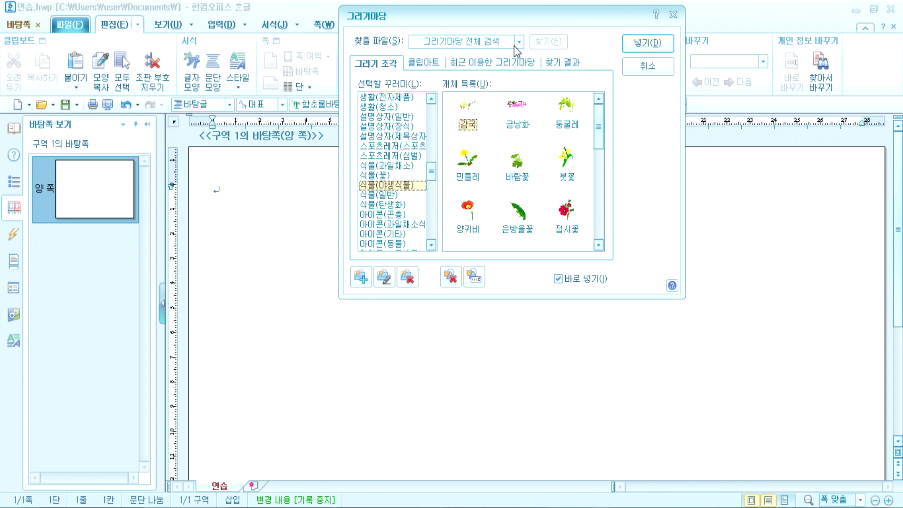
Insert the 접시꽃 flower at about 26 × 33 mm in the master page's upper-left corner
left_click_drag(523, 10, 644, 38)
double_click(687, 239)
left_click_drag(228, 190, 291, 273)
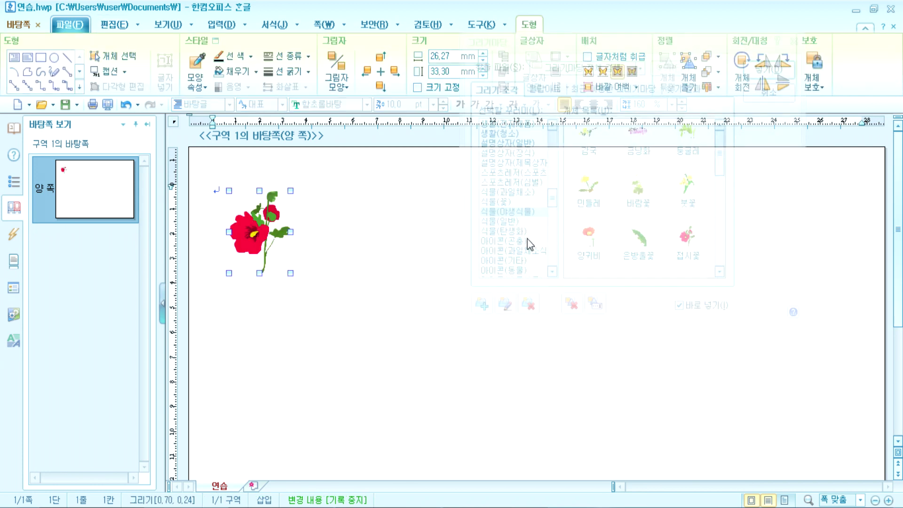
Try the 양귀비 flower at about 29 × 51 mm in the page's upper-right corner, and delete it
left_click_drag(574, 45, 390, 36)
double_click(404, 225)
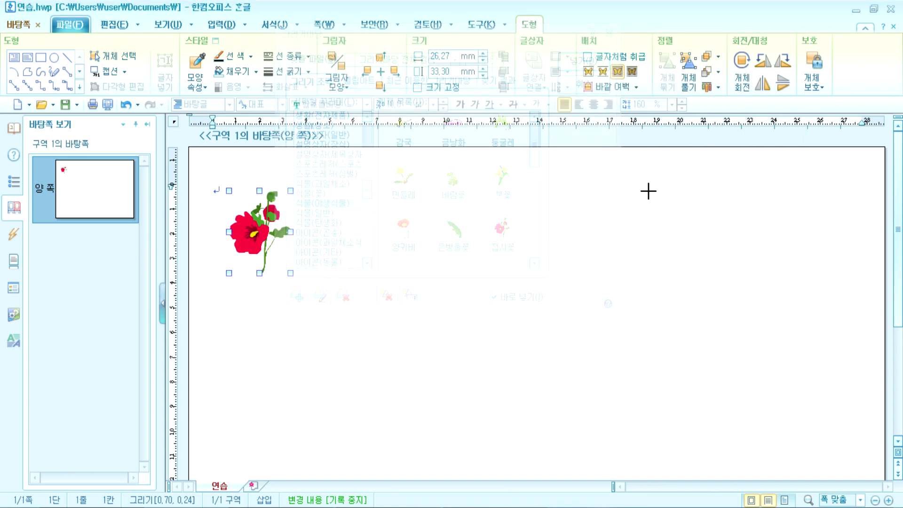
left_click(648, 192)
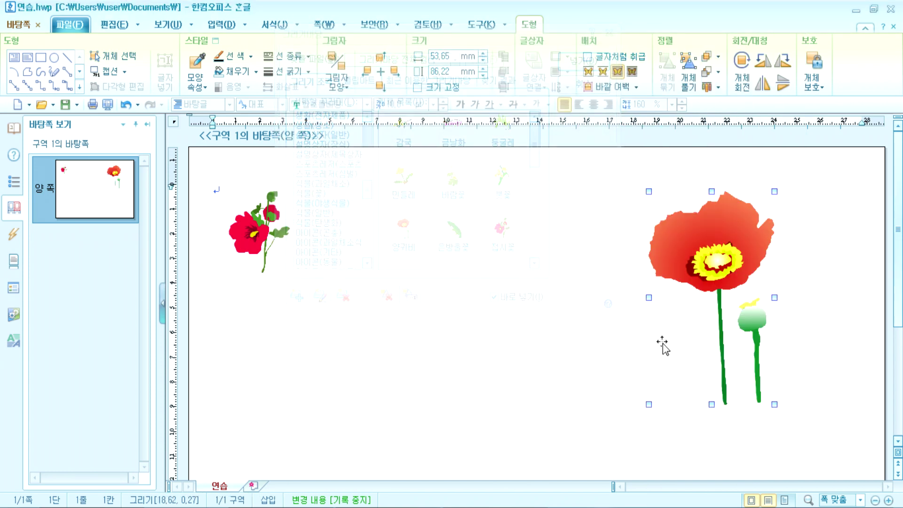
left_click_drag(455, 45, 385, 41)
left_click_drag(713, 258, 685, 271)
left_click_drag(608, 419, 667, 332)
left_click_drag(700, 268, 772, 253)
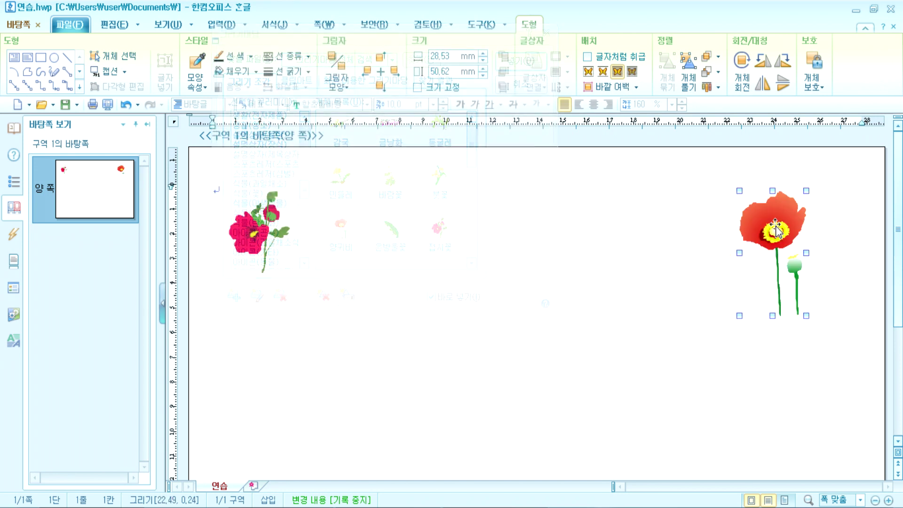
key("Delete")
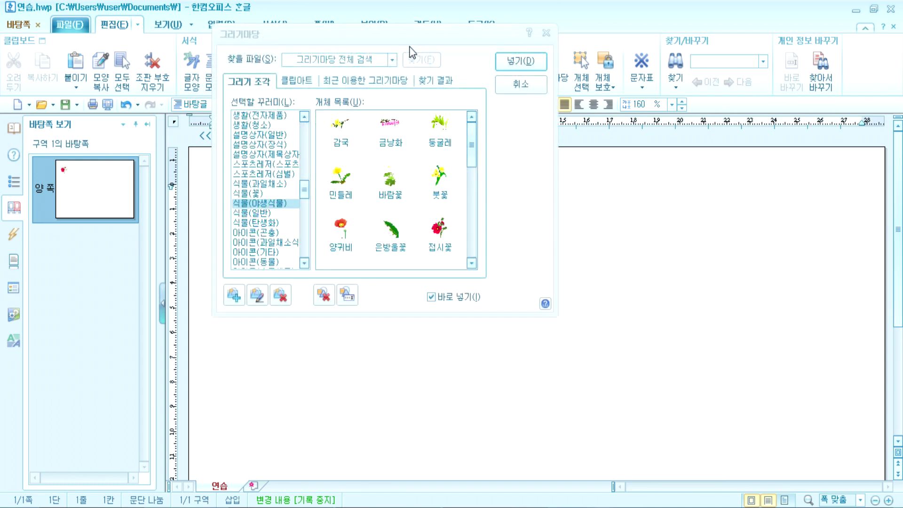
Insert the 채송화 flower from the 식물(야생식물) set at about 36 × 35 mm in the page's upper-right corner
left_click_drag(557, 32, 708, 19)
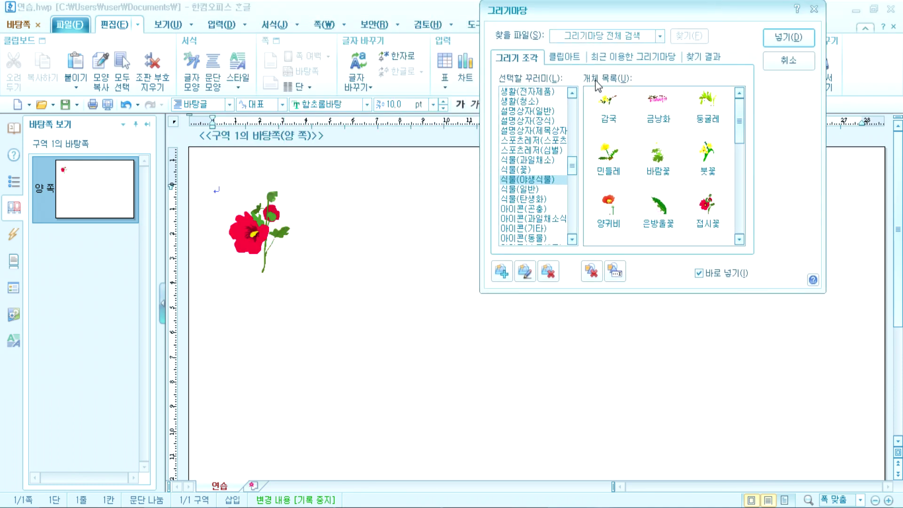
left_click_drag(551, 10, 289, 117)
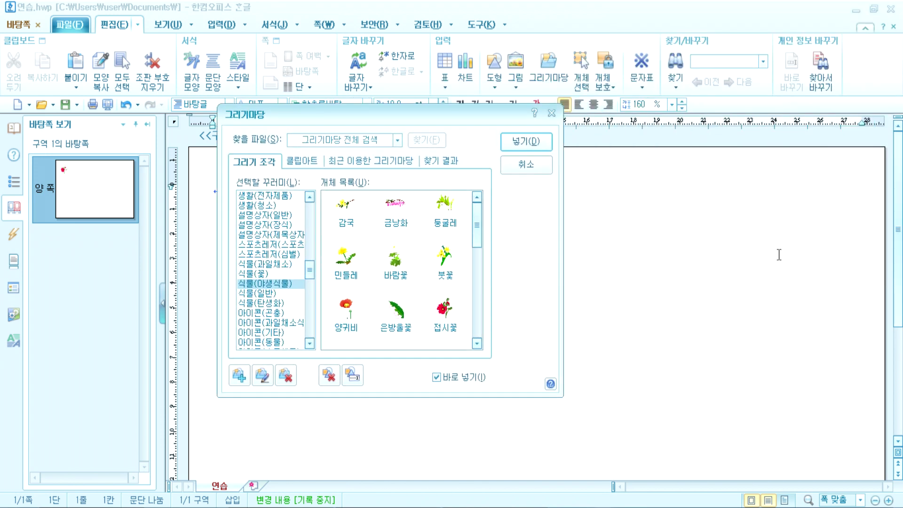
left_click_drag(383, 115, 194, 60)
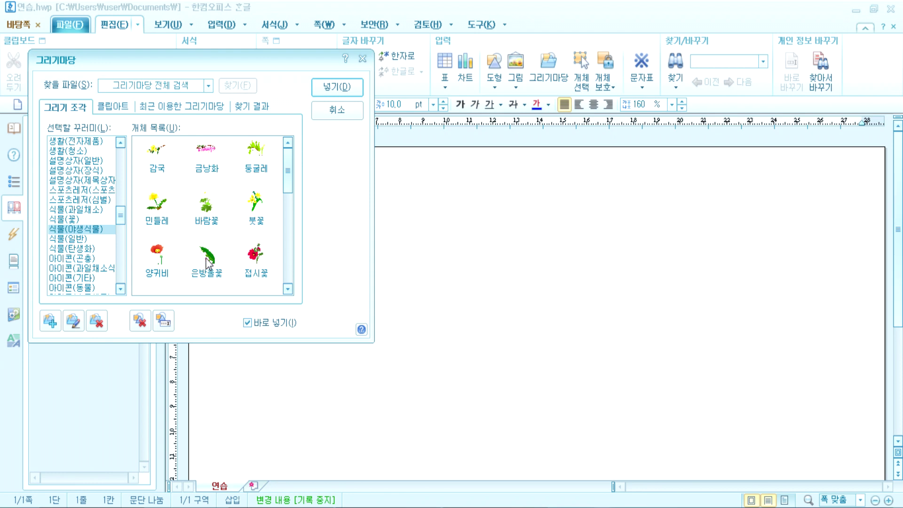
left_click_drag(282, 183, 297, 201)
double_click(259, 194)
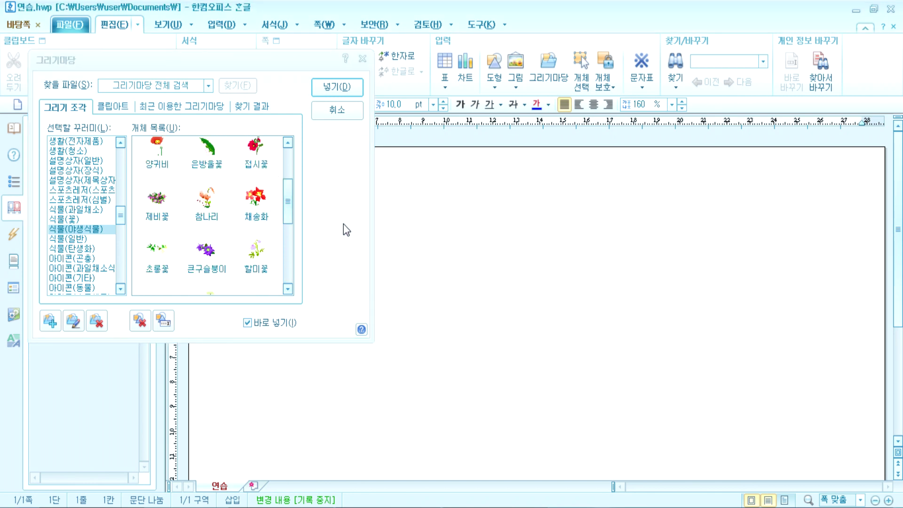
left_click_drag(736, 205, 820, 291)
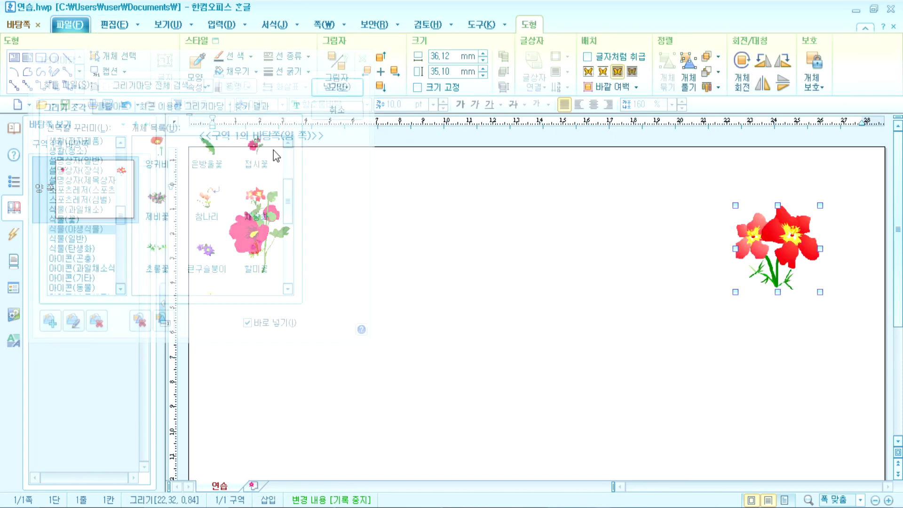
Insert the 제비꽃 flower in the page's lower-left corner and the 참나리 flower at about 32 × 36 mm in the lower-right corner
left_click_drag(252, 61, 461, 59)
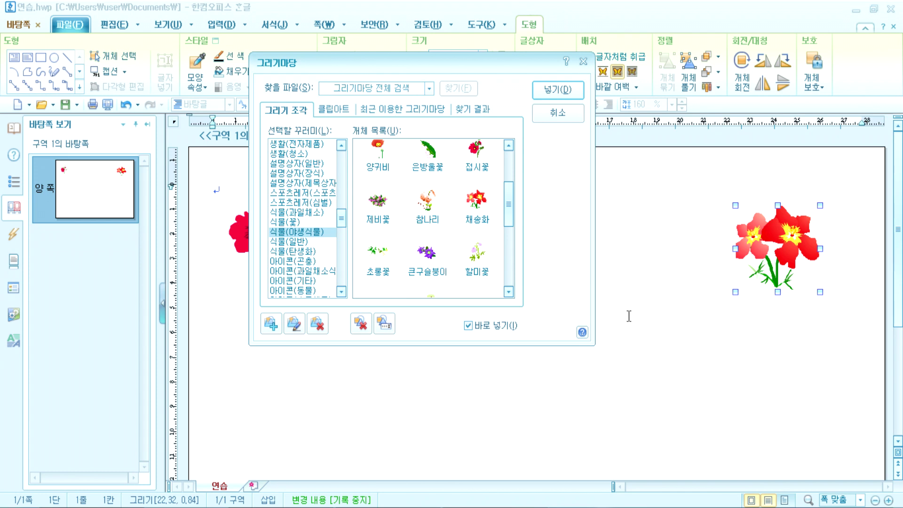
left_click(244, 420)
scroll(256, 418, "down", 5)
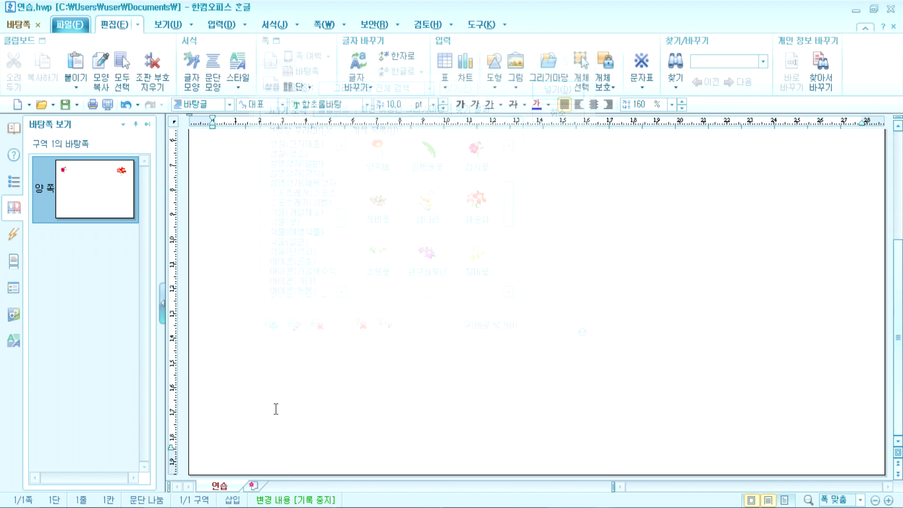
double_click(378, 204)
left_click_drag(222, 384, 301, 436)
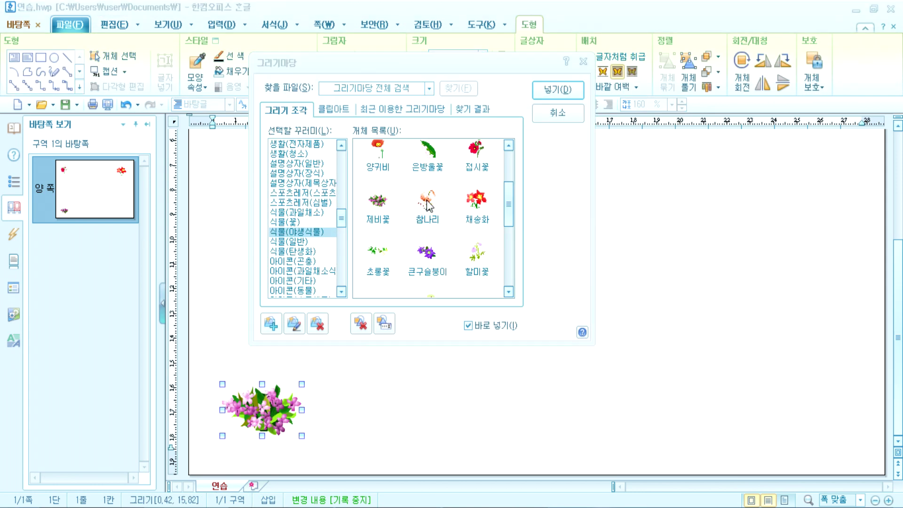
left_click_drag(750, 351, 824, 440)
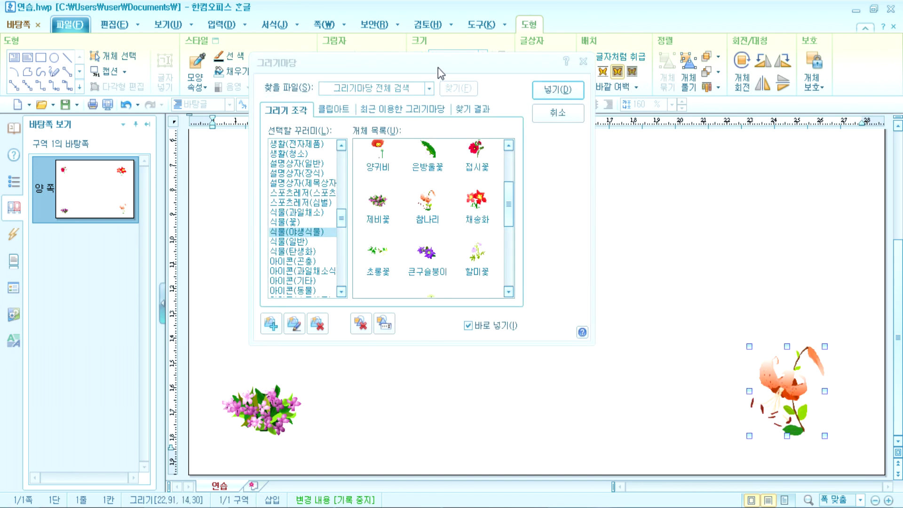
left_click_drag(438, 67, 670, 39)
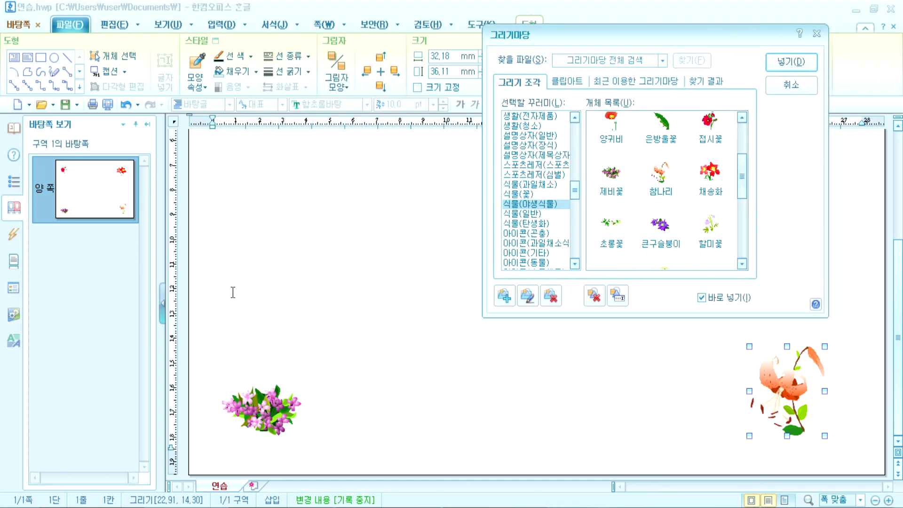
Check the flowers placed in the four corners of the master page
left_click(265, 297)
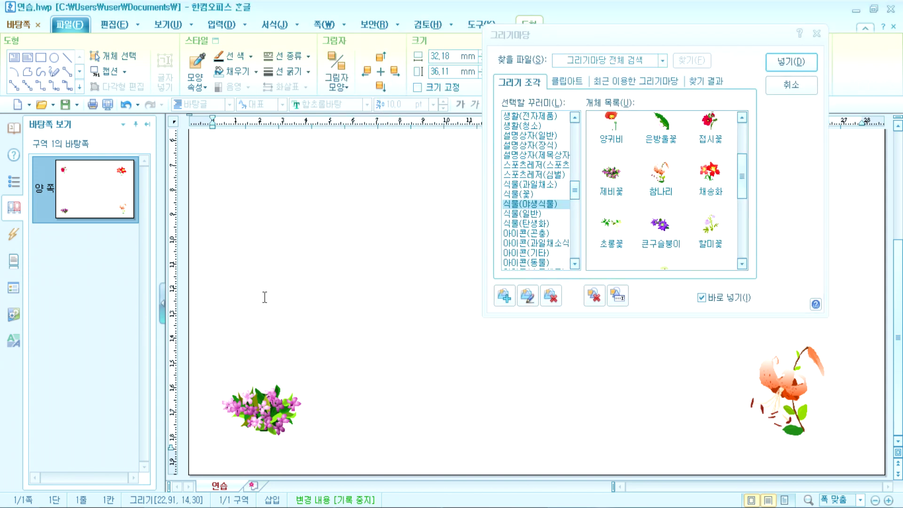
scroll(274, 302, "up", 1)
scroll(275, 301, "down", 3)
scroll(275, 302, "up", 3)
scroll(275, 302, "down", 3)
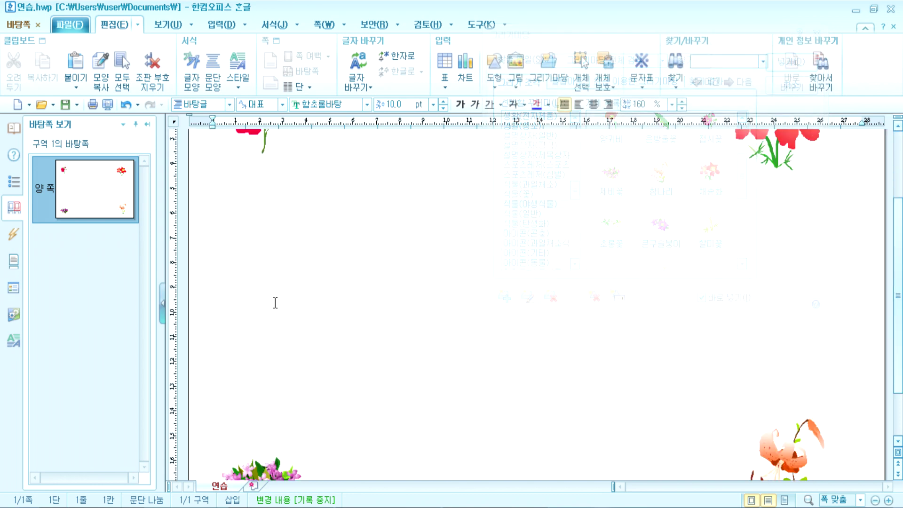
scroll(275, 302, "down", 1)
scroll(276, 311, "up", 3)
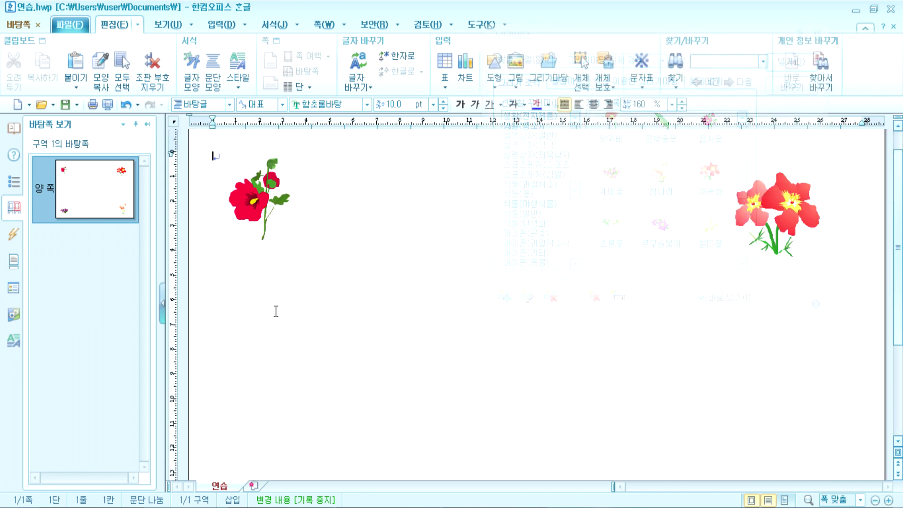
Browse the remaining drawings in the 식물(야생식물) set and close the drawing gallery
left_click_drag(710, 41, 360, 81)
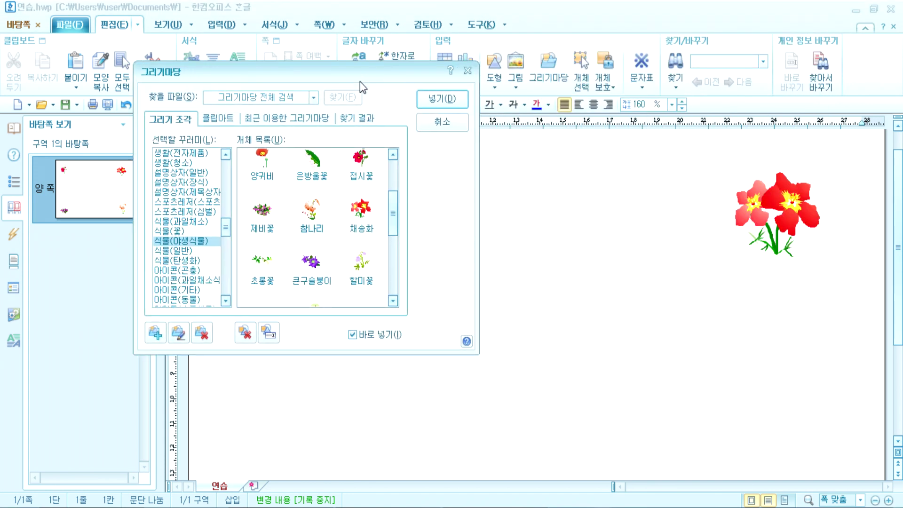
left_click(313, 225)
scroll(315, 231, "down", 4)
scroll(317, 234, "up", 4)
left_click_drag(392, 216, 388, 261)
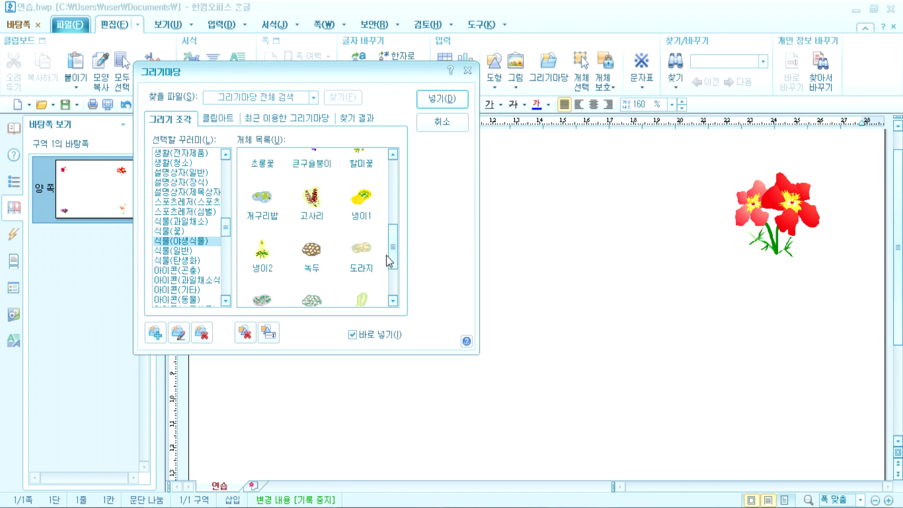
left_click(433, 124)
scroll(610, 211, "down", 4)
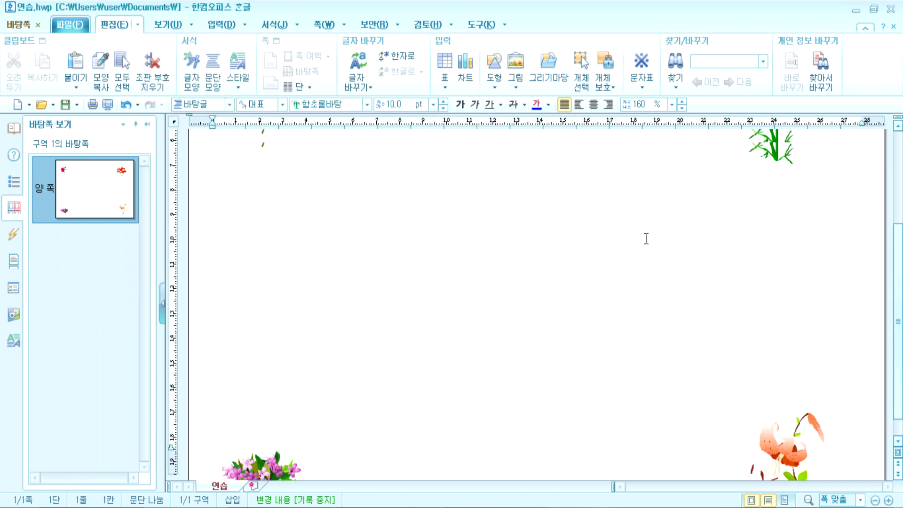
Move the 채송화 flower closer to the upper-right page corner and enlarge the 접시꽃 flower to about 31 × 40 mm
scroll(647, 238, "up", 5)
left_click(784, 234)
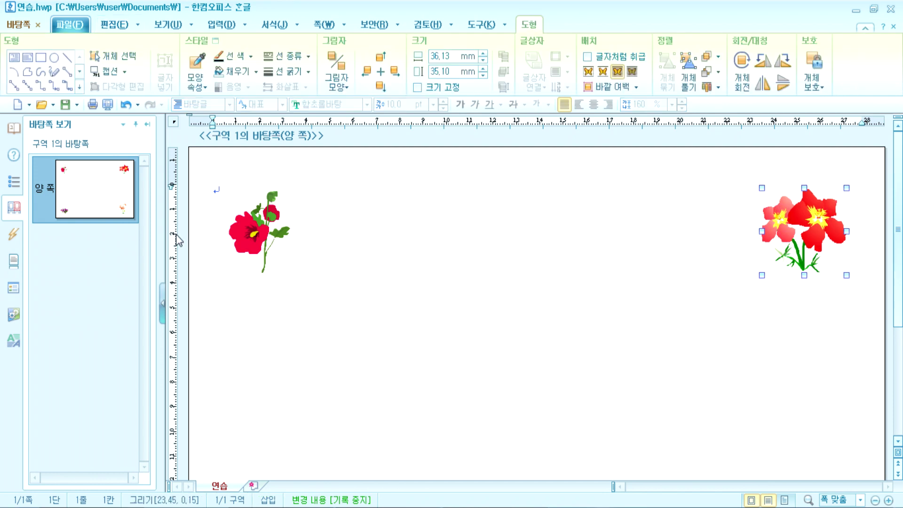
left_click(263, 238)
left_click_drag(290, 272, 301, 292)
left_click_drag(292, 255, 285, 250)
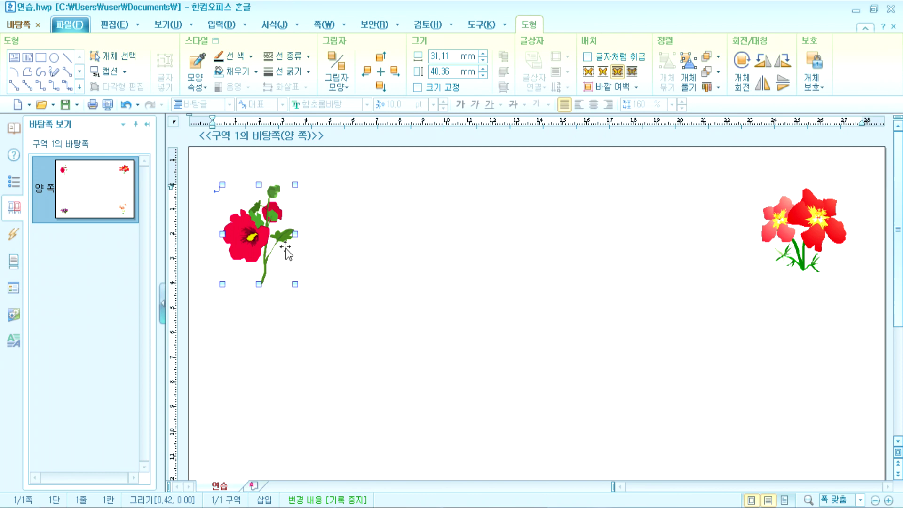
left_click(340, 248)
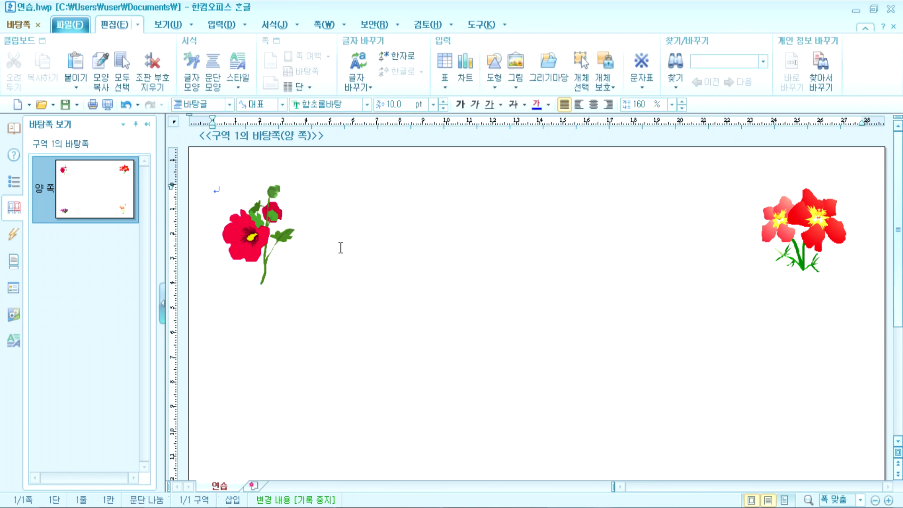
Reposition the 접시꽃 flower slightly inward from the master page's upper-left corner
left_click(254, 228)
left_click_drag(254, 227, 227, 198)
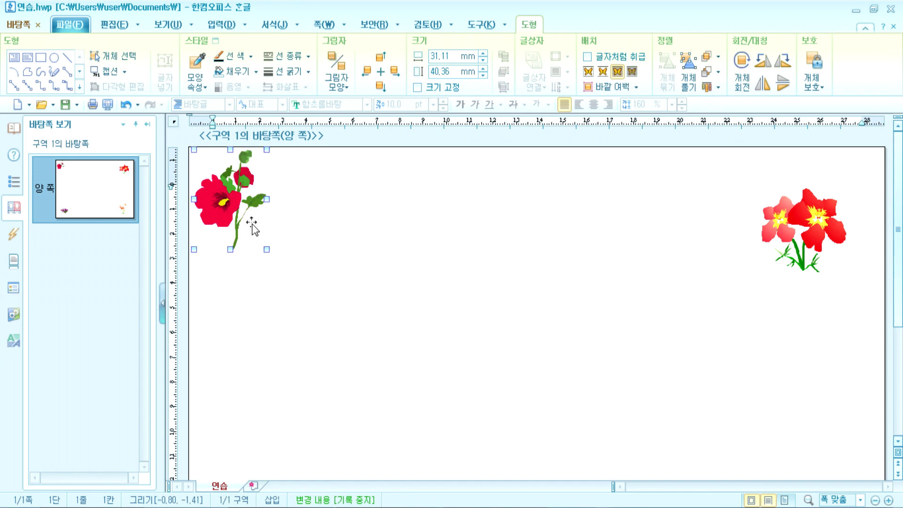
key("ctrl+z")
left_click_drag(278, 258, 262, 250)
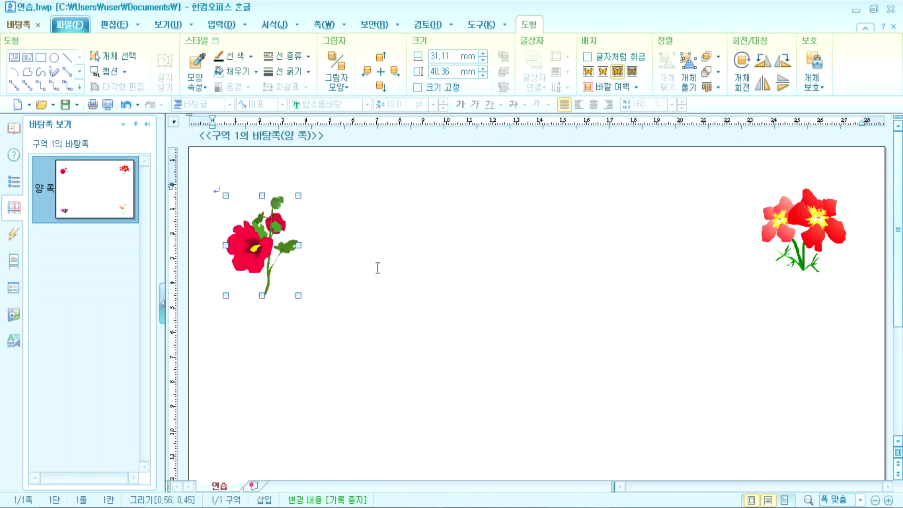
left_click(377, 266)
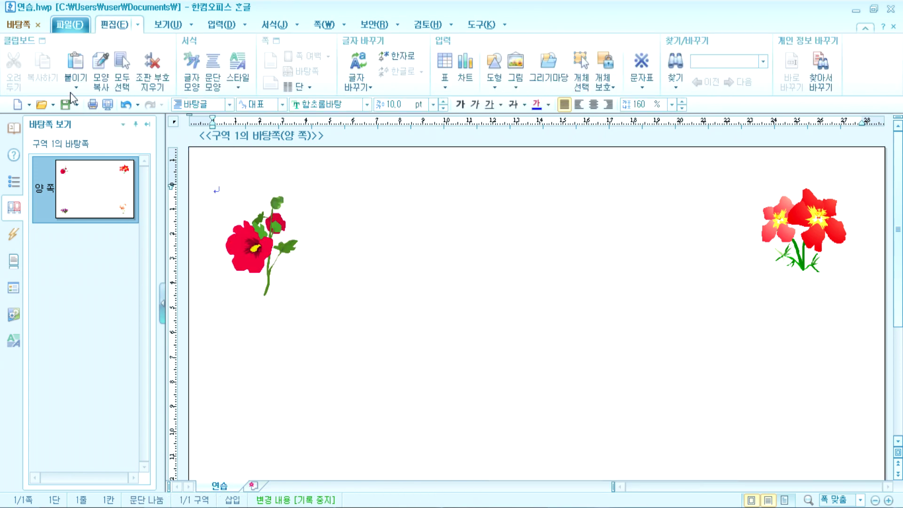
Leave master page editing and check the flowers on the document's page
left_click(38, 24)
scroll(299, 347, "down", 6)
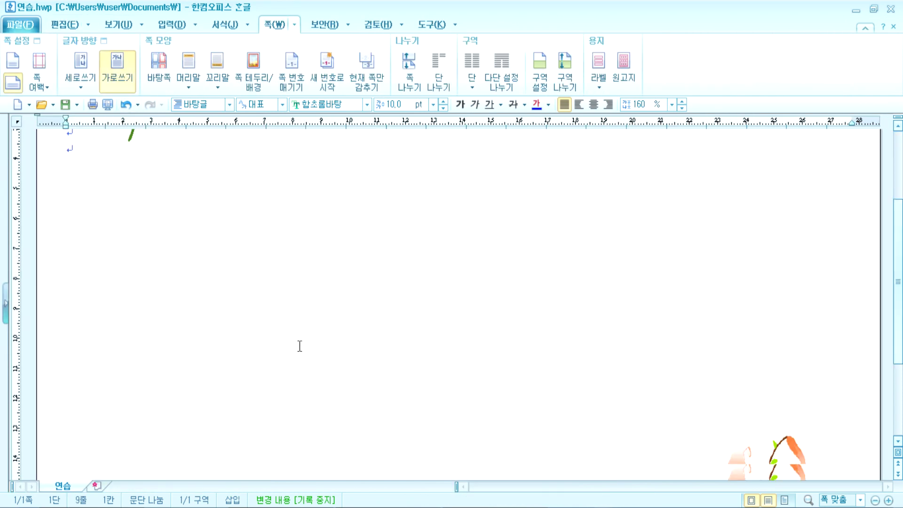
scroll(312, 349, "up", 6)
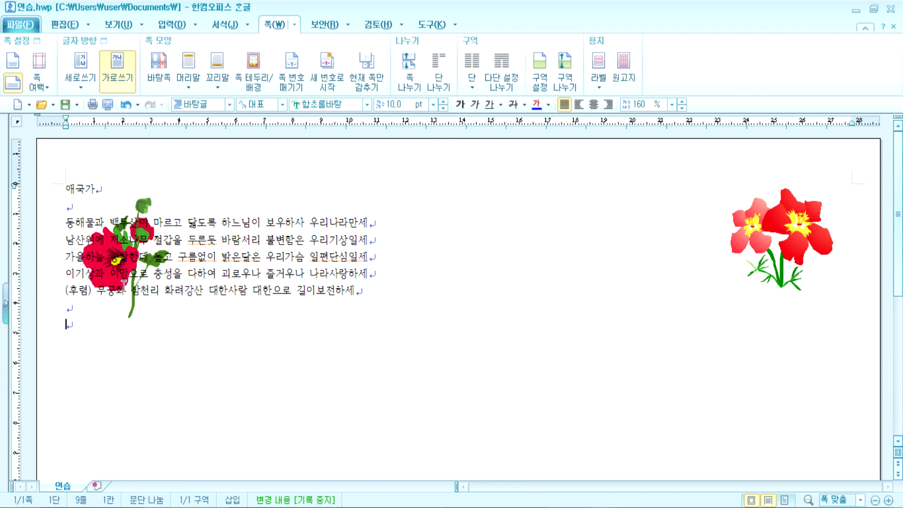
Add blank lines below the anthem lyrics until the document extends to six pages
key("Return")
key("Return")
key("Return")
key("Return")
key("Return")
key("Return")
key("Return")
key("Return")
key("Return")
key("Return")
key("Return")
key("Return")
key("Return")
key("Return")
key("Return")
key("Return")
key("Return")
key("Return")
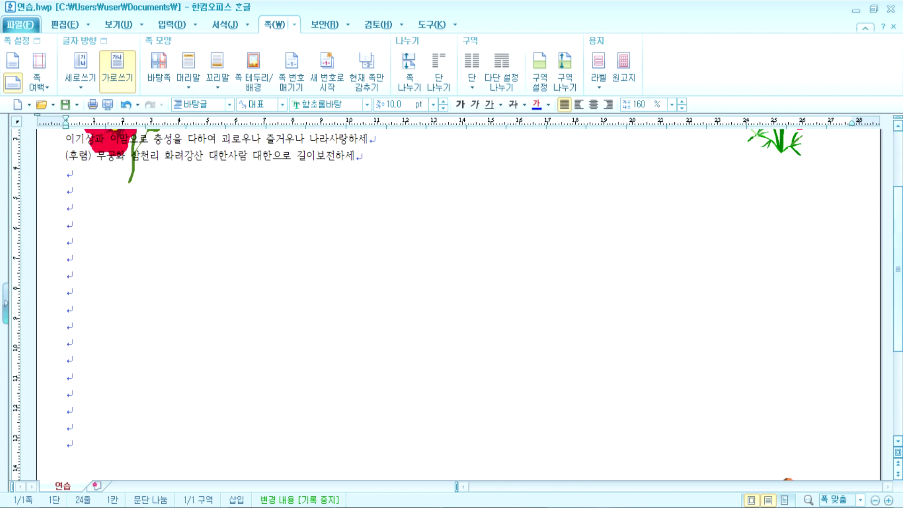
key("Return")
key("Return")
key("Return")
key("Return")
key("Return")
key("Return")
key("Return")
key("Return")
key("Return")
key("Return")
key("Return")
key("Return")
key("Return")
key("Return")
key("Return")
key("Return")
key("Return")
key("Return")
key("Return")
key("Return")
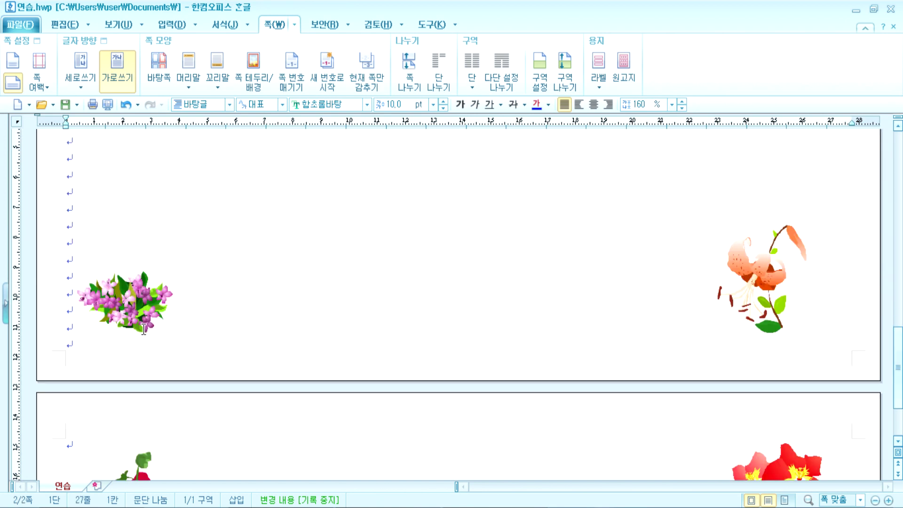
key("Return")
key("Return")
key("Return")
key("Return")
key("Return")
key("Return")
key("Return")
key("Return")
key("Return")
key("Return")
key("Return")
key("Return")
key("Return")
key("Return")
key("Return")
key("Return")
key("Return")
key("Return")
key("Return")
key("Return")
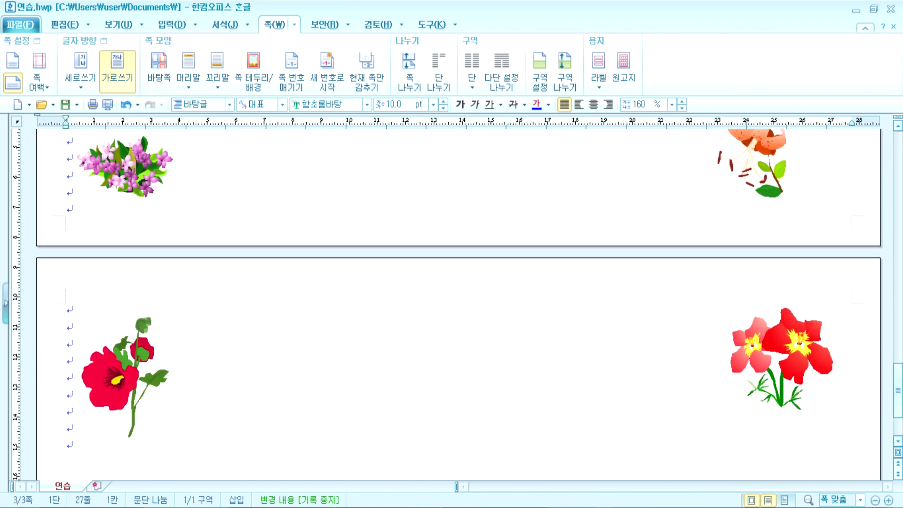
key("Return")
key("Return")
key("Return")
key("Return")
key("Return")
key("Return")
key("Return")
key("Return")
key("Return")
key("Return")
key("Return")
key("Return")
key("Return")
key("Return")
key("Return")
key("Return")
key("Return")
key("Return")
key("Return")
key("Return")
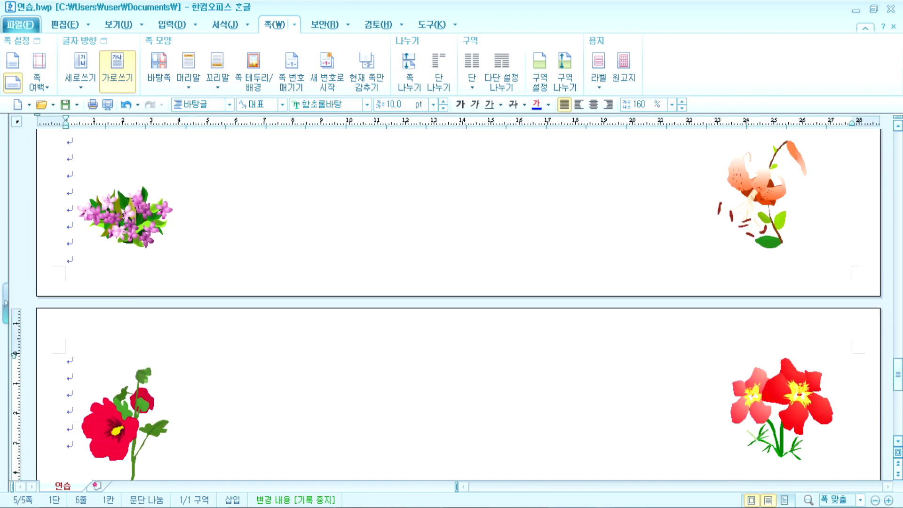
key("Return")
key("Return")
key("Return")
key("Return")
key("Return")
key("Return")
key("Return")
key("Return")
key("Return")
key("Return")
key("Return")
key("Return")
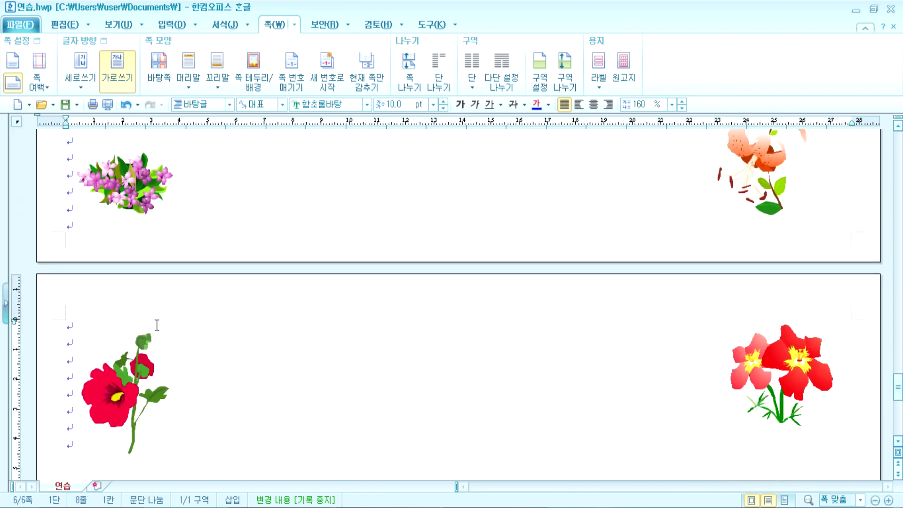
Return to the document's beginning and delete the 양 쪽 master page
key("ctrl+Page_Up")
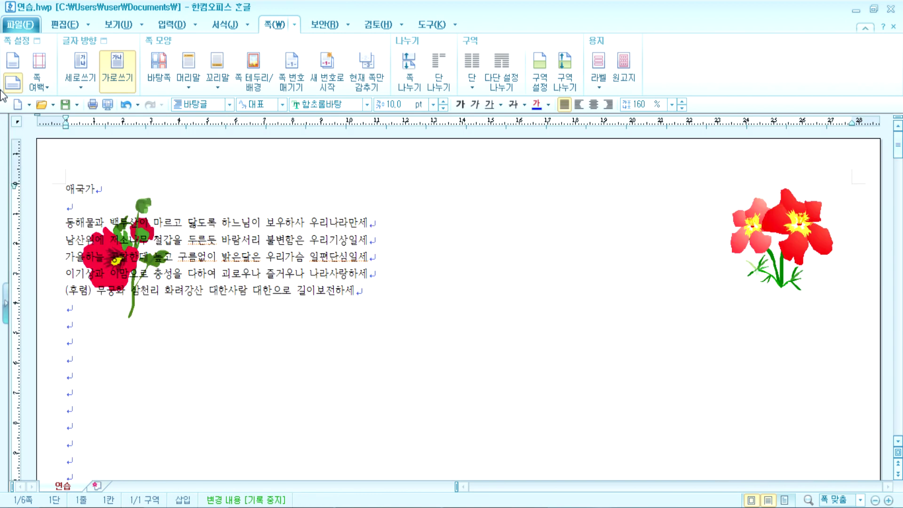
left_click(158, 65)
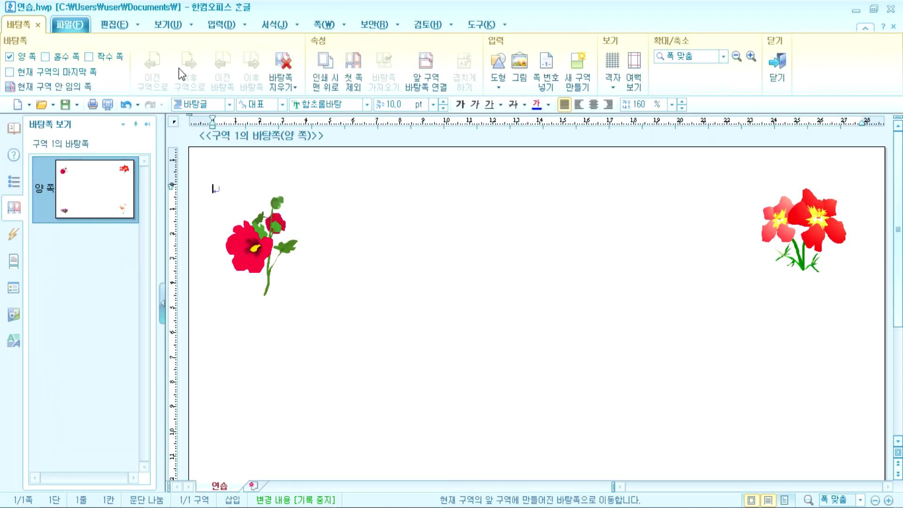
left_click(282, 64)
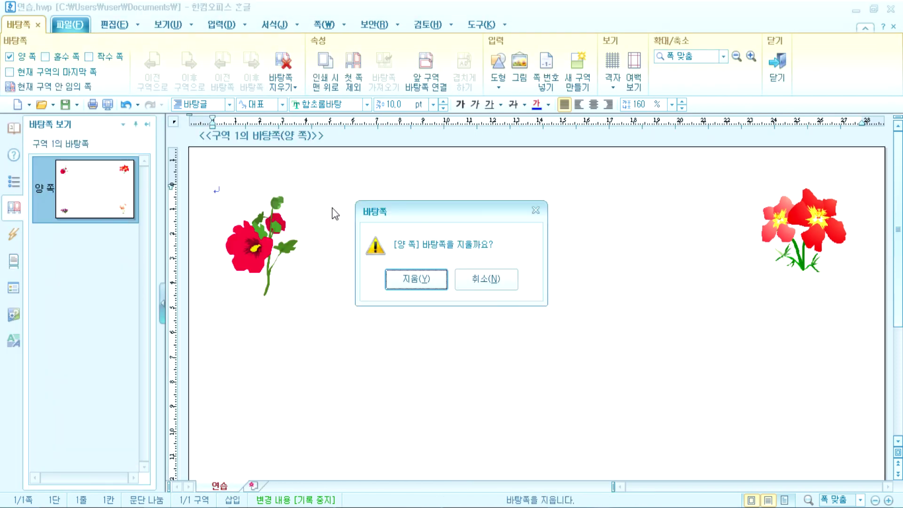
left_click(403, 282)
left_click(433, 272)
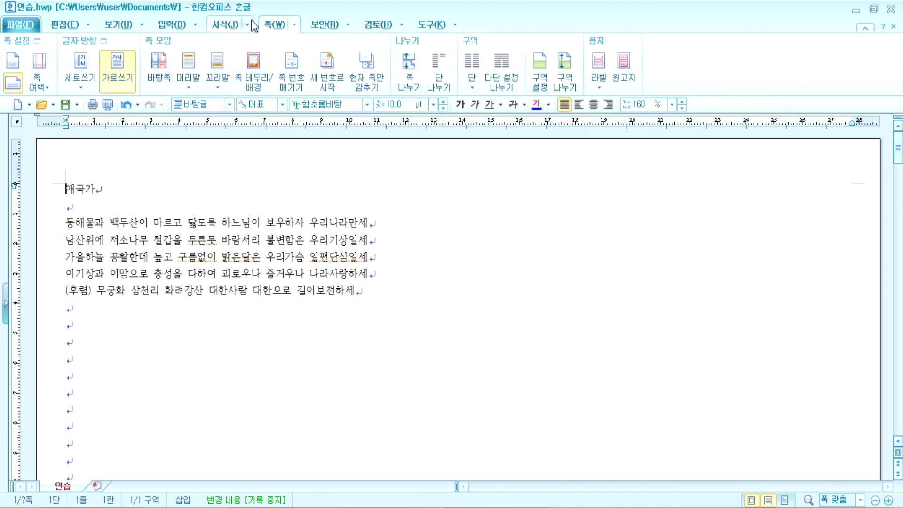
Insert the 사물놀이 drawing from the 전통(미풍양속) set at about 28 × 38 mm in the first page's upper-right area
left_click(175, 27)
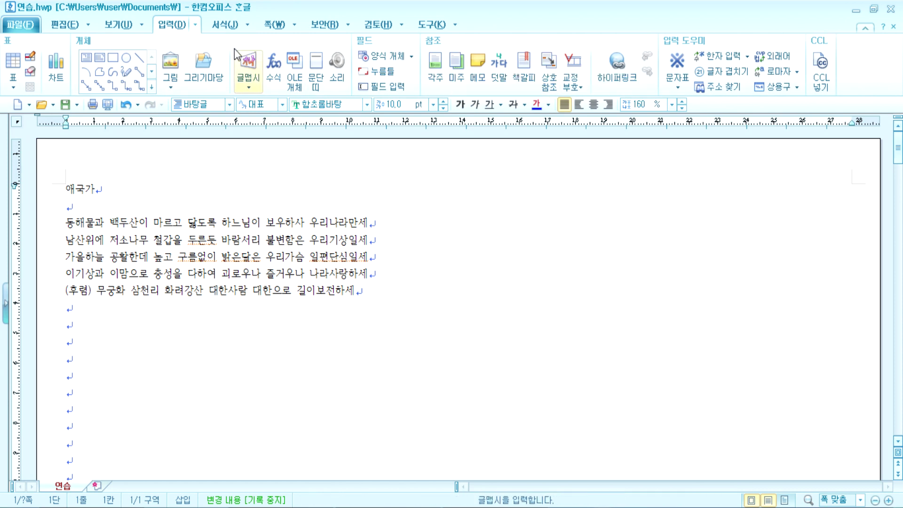
left_click(59, 27)
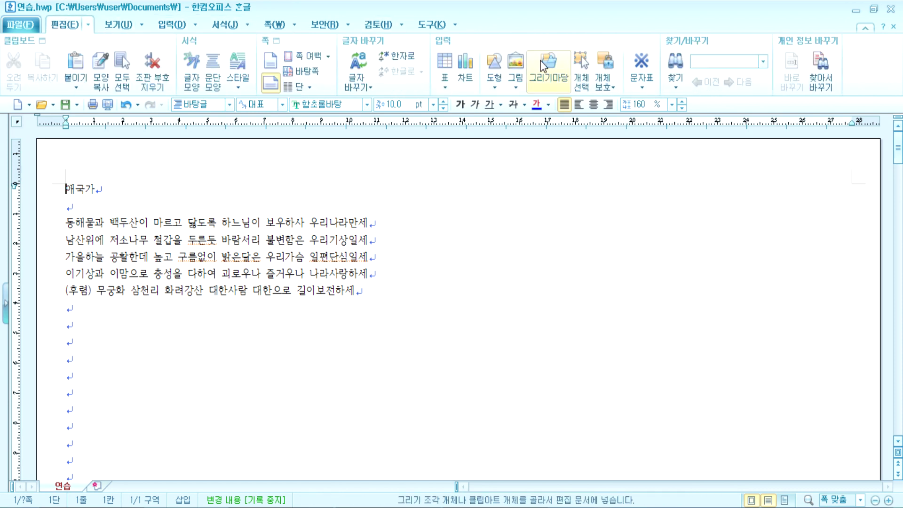
left_click(161, 32)
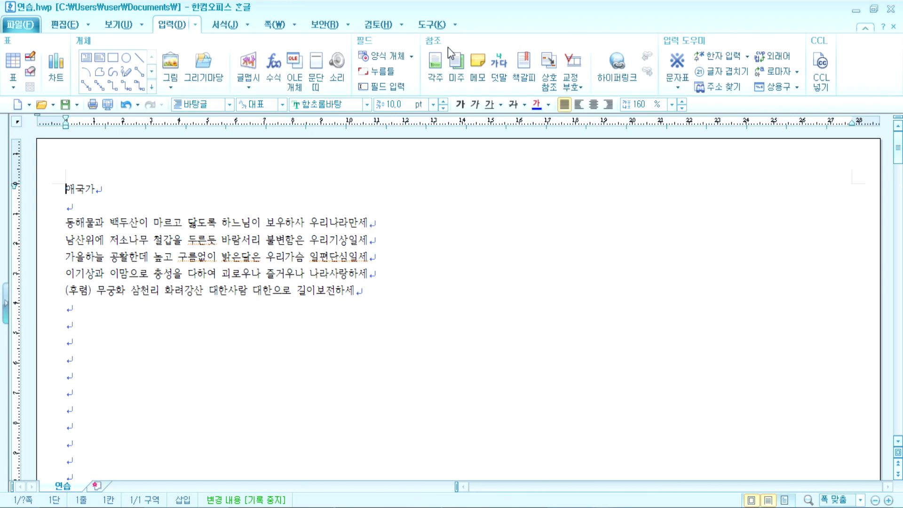
left_click(197, 74)
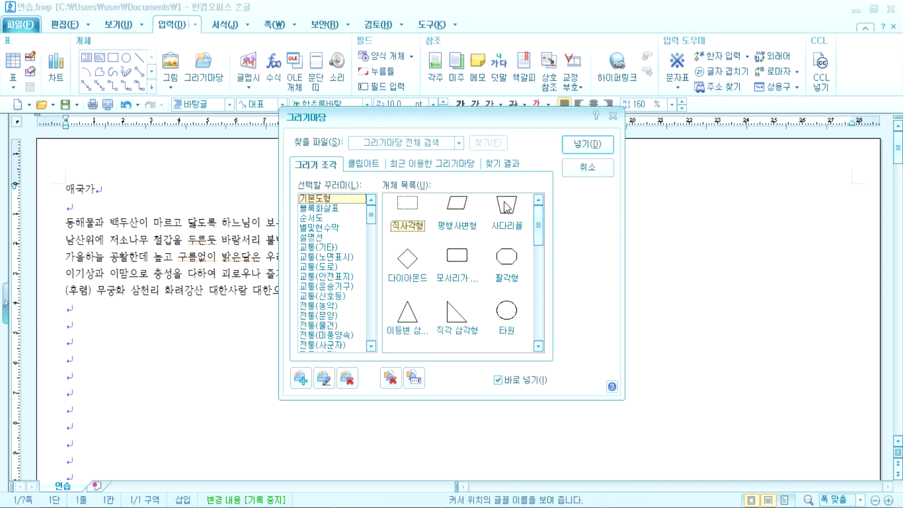
left_click(324, 346)
scroll(338, 339, "down", 1)
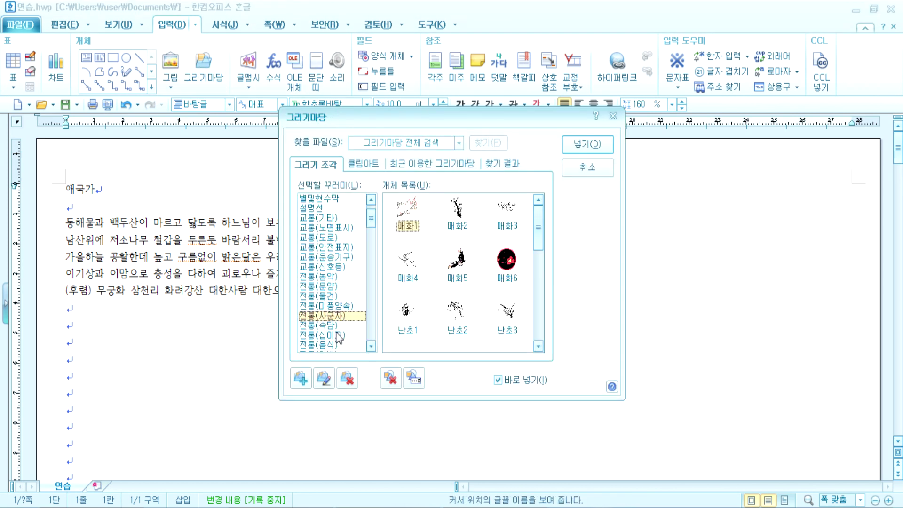
left_click(337, 305)
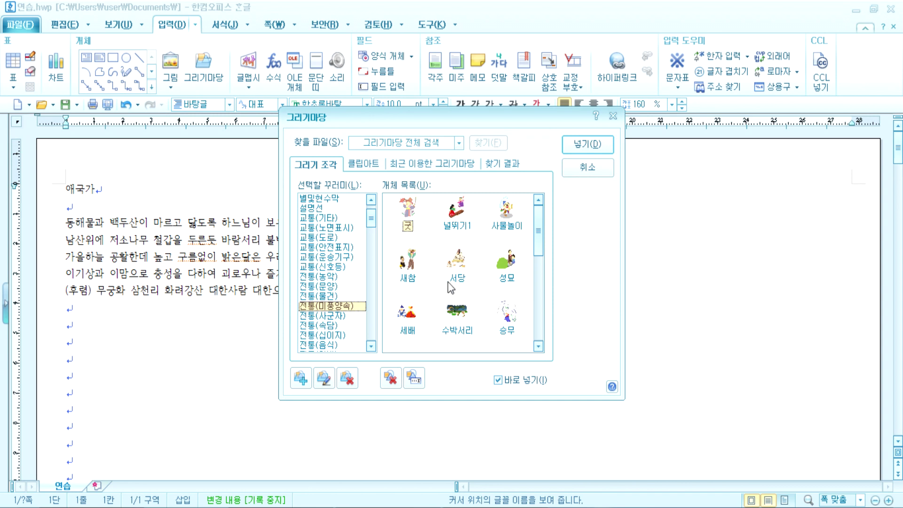
double_click(506, 211)
left_click_drag(726, 197, 807, 311)
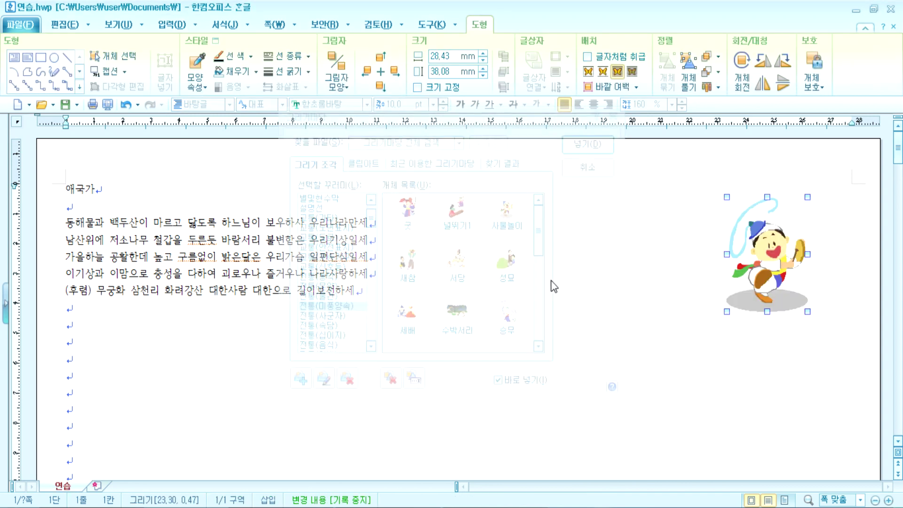
Insert the 굿 drawing at about 22 × 25 mm below the lyrics and close the drawing gallery
double_click(410, 214)
left_click_drag(130, 345, 192, 417)
scroll(240, 316, "down", 5)
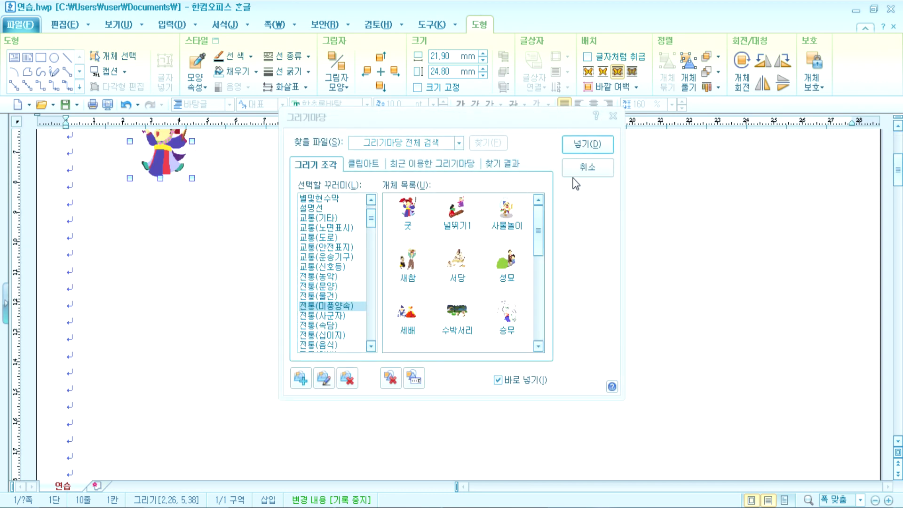
left_click(587, 167)
Look through the following pages to check whether the inserted drawings repeat there
scroll(390, 444, "down", 5)
scroll(734, 367, "down", 4)
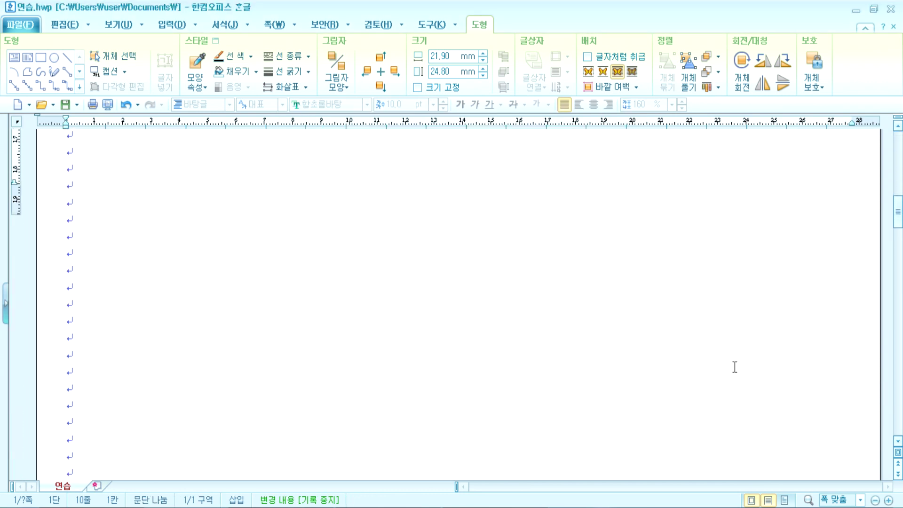
scroll(734, 363, "up", 3)
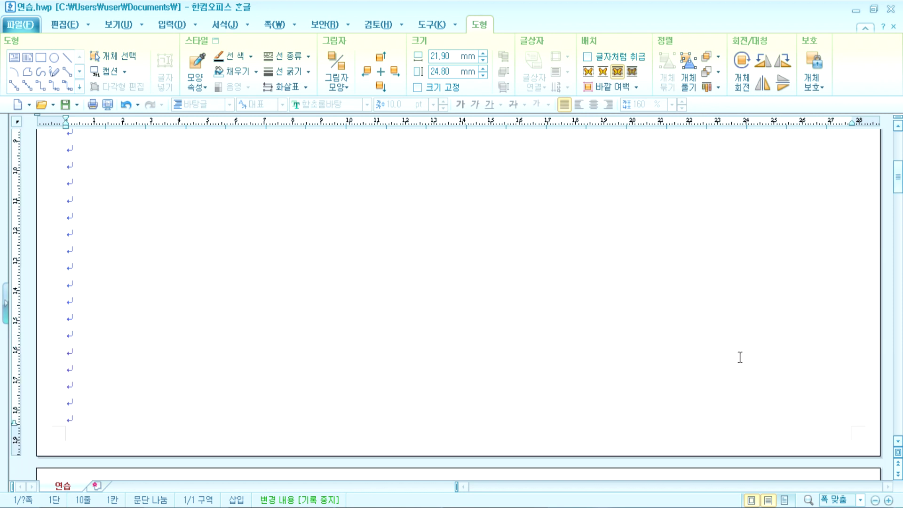
left_click(781, 372)
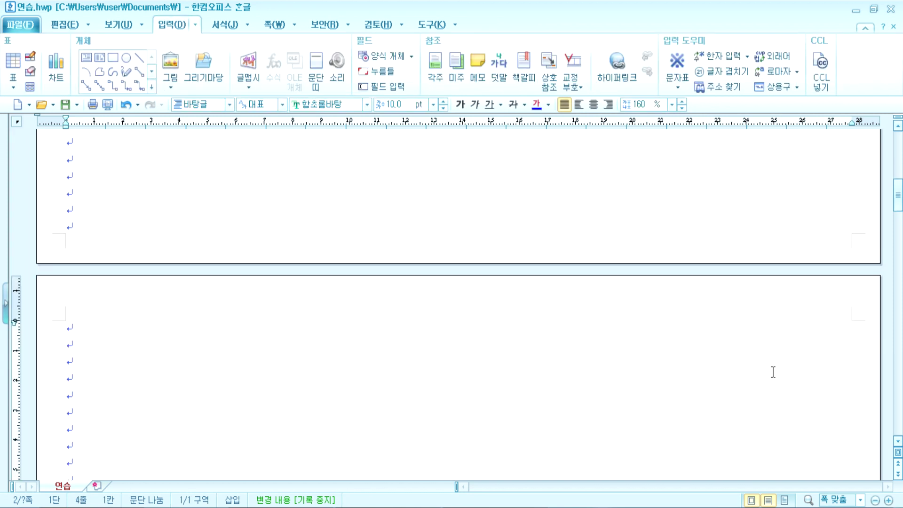
scroll(195, 405, "up", 1)
scroll(367, 381, "down", 3)
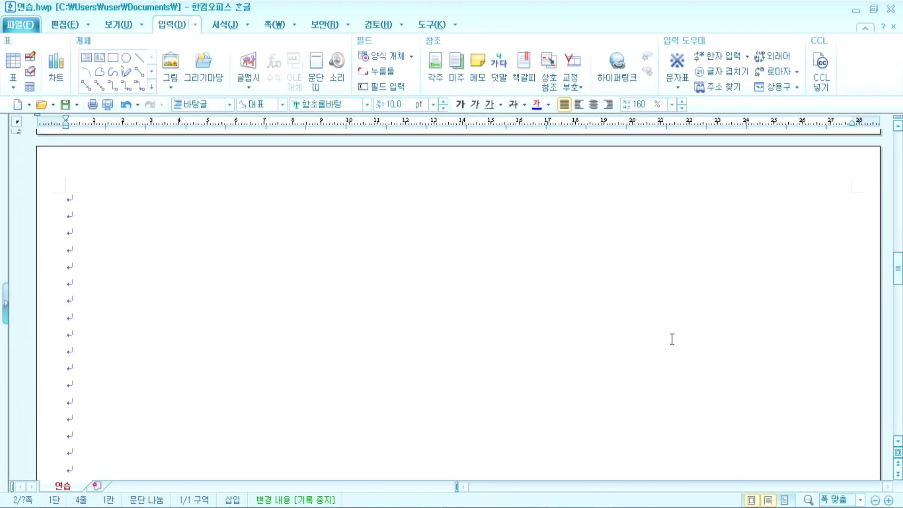
Return to the first page and undo the insertion of the 굿 and 사물놀이 drawings
scroll(473, 348, "up", 10)
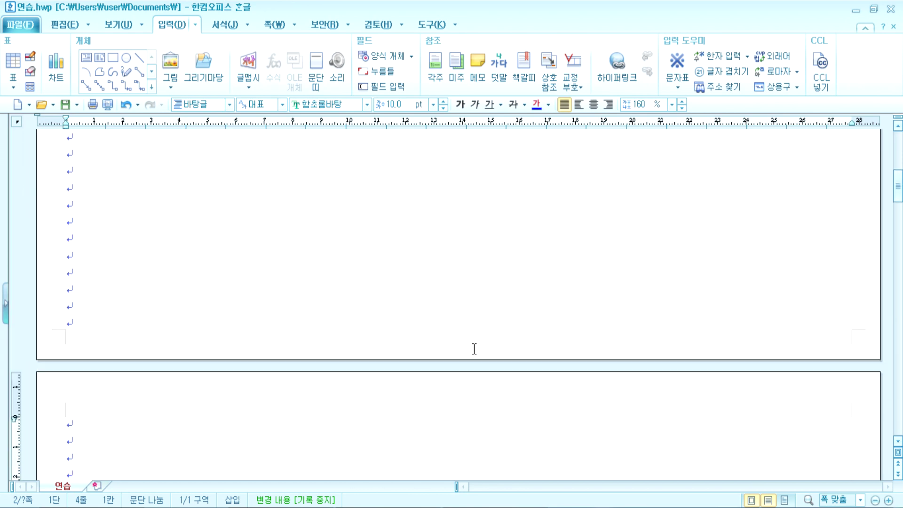
left_click(439, 306)
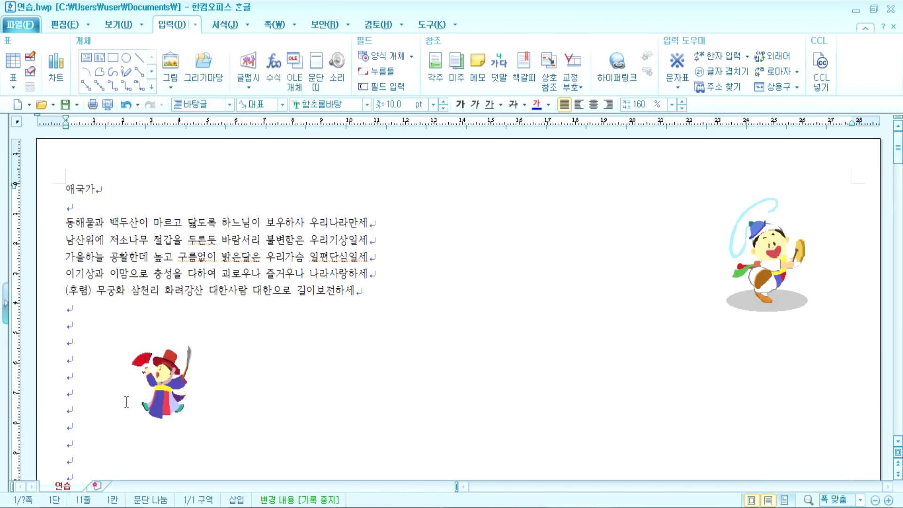
key("ctrl+z")
key("ctrl+z")
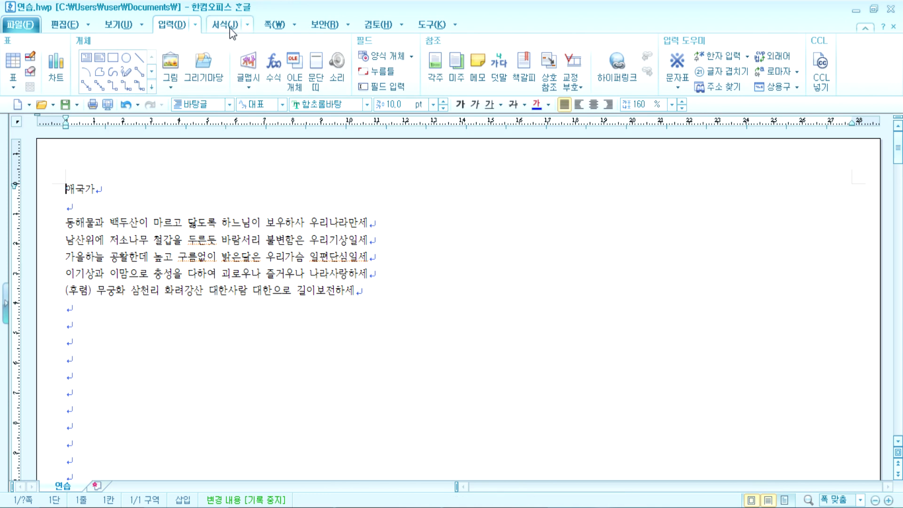
Create a new 양 쪽 master page applied from the current section
left_click(273, 24)
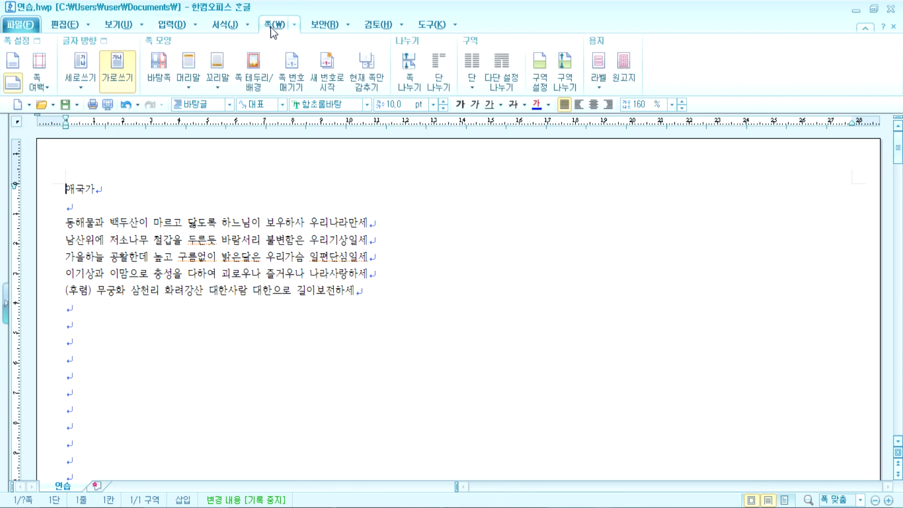
left_click(158, 66)
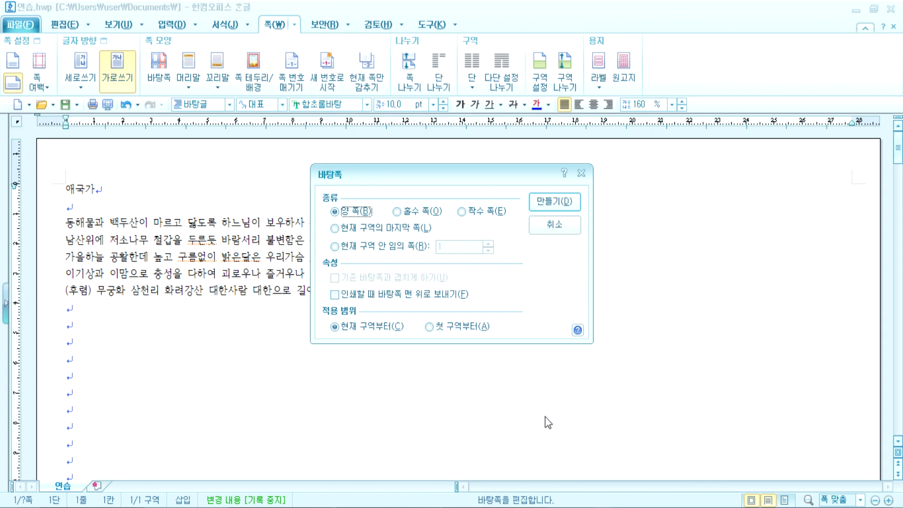
left_click(548, 207)
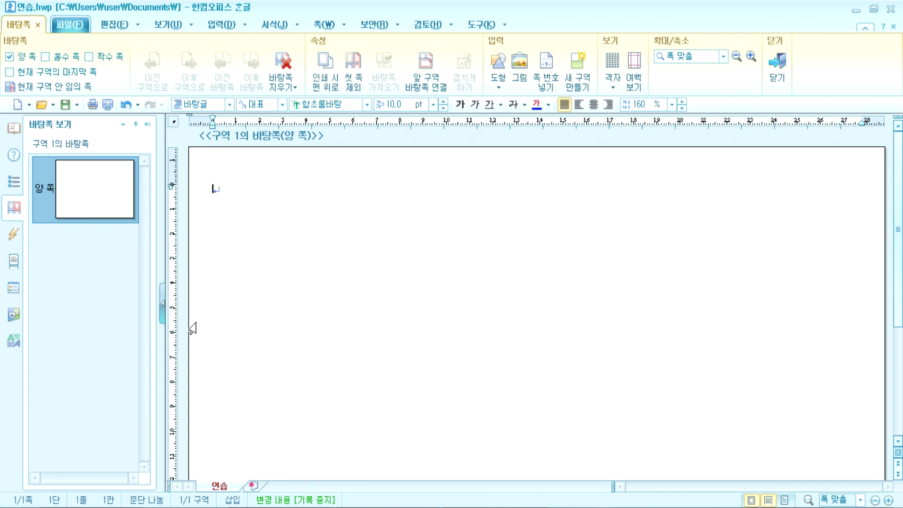
Open the drawing gallery on the master page and browse its sets to choose the 식물(꽃) set
left_click(118, 26)
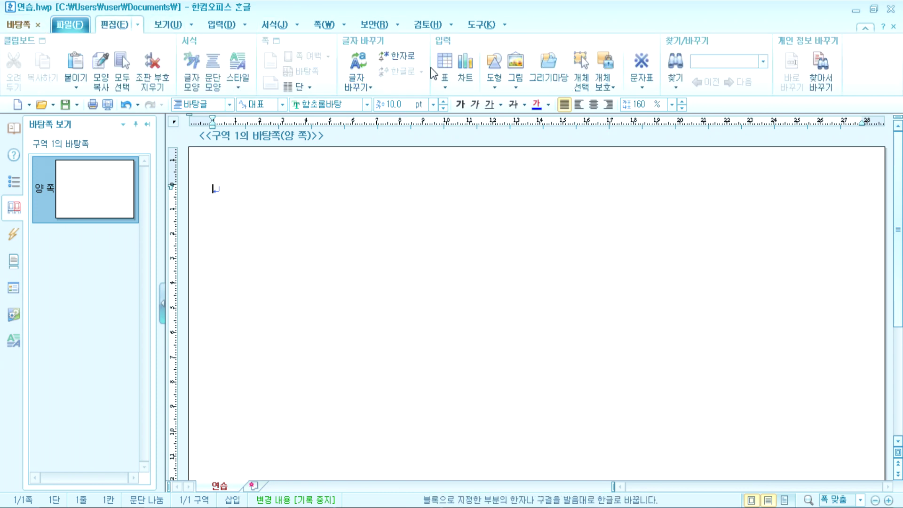
left_click(550, 65)
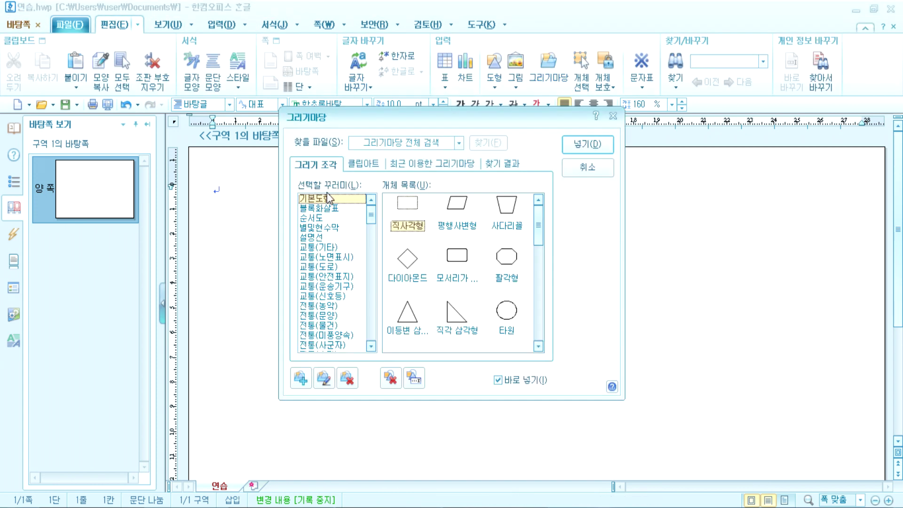
left_click(320, 327)
left_click(324, 335)
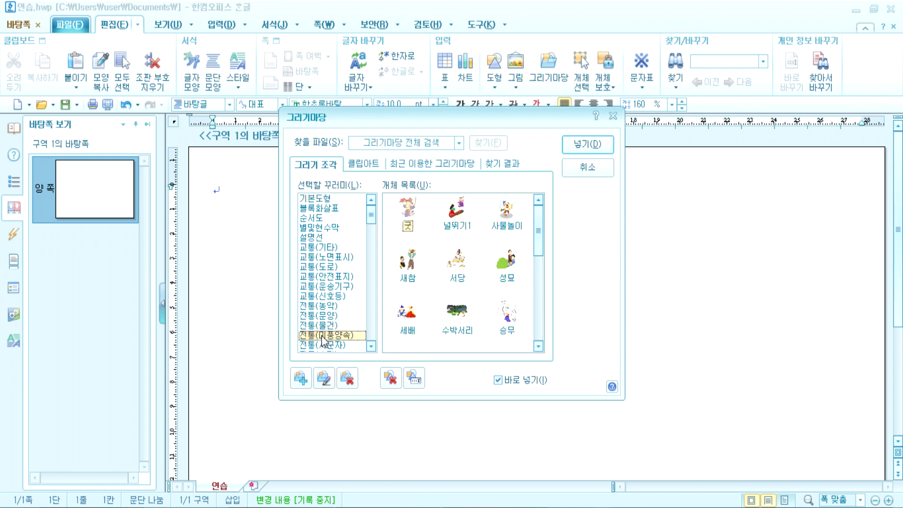
left_click_drag(468, 120, 646, 78)
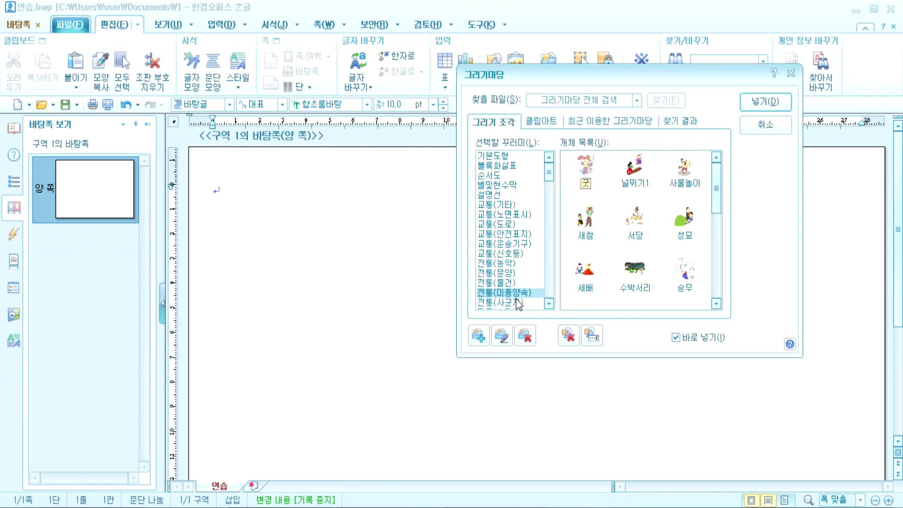
scroll(515, 295, "down", 5)
scroll(516, 296, "down", 5)
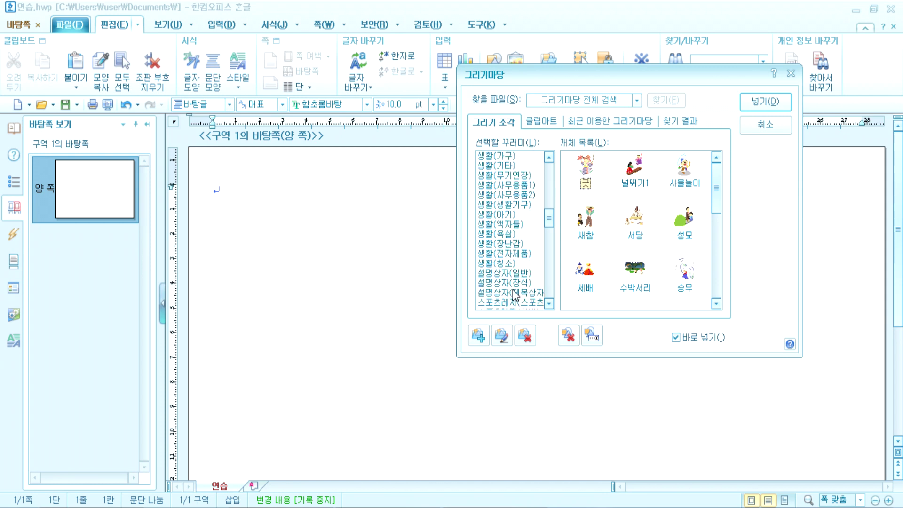
scroll(516, 296, "down", 15)
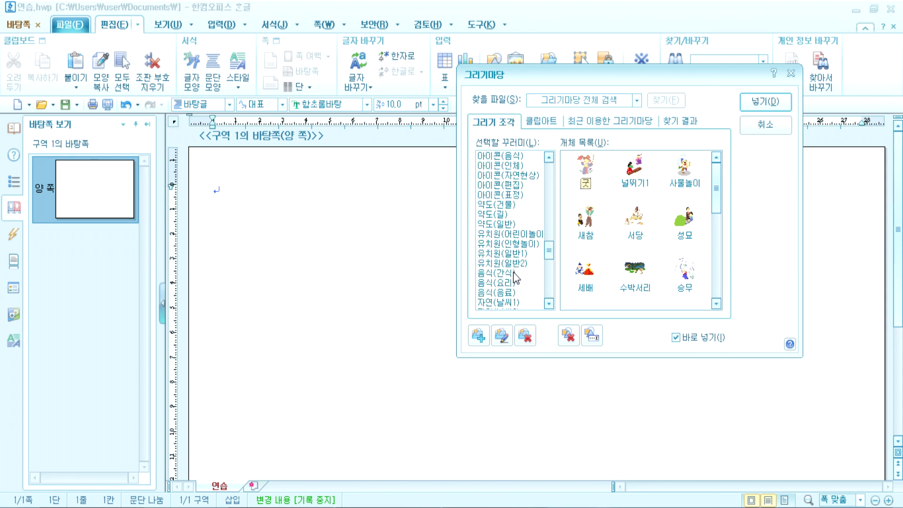
scroll(516, 277, "up", 10)
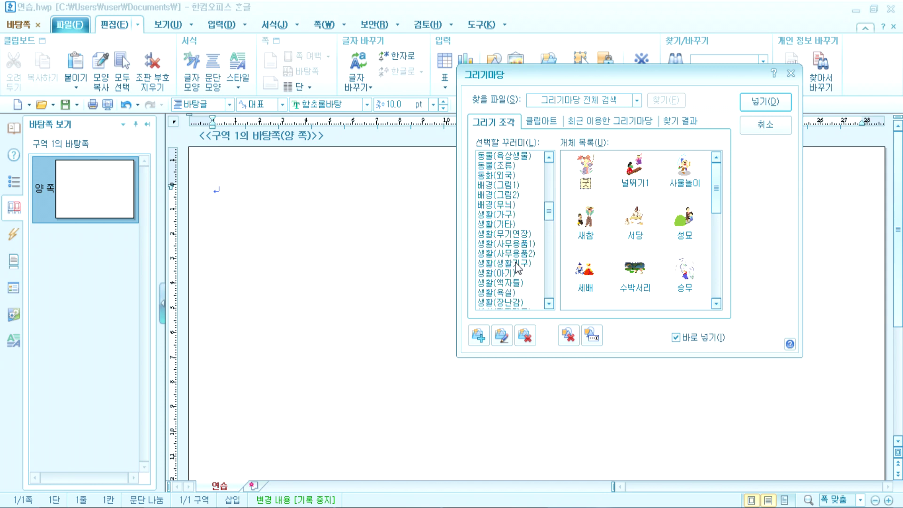
scroll(517, 267, "down", 5)
left_click(509, 254)
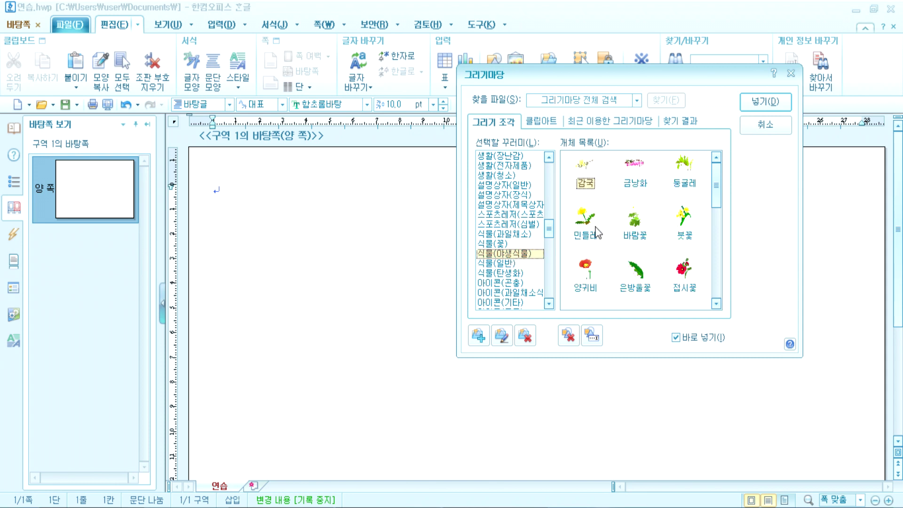
left_click(517, 262)
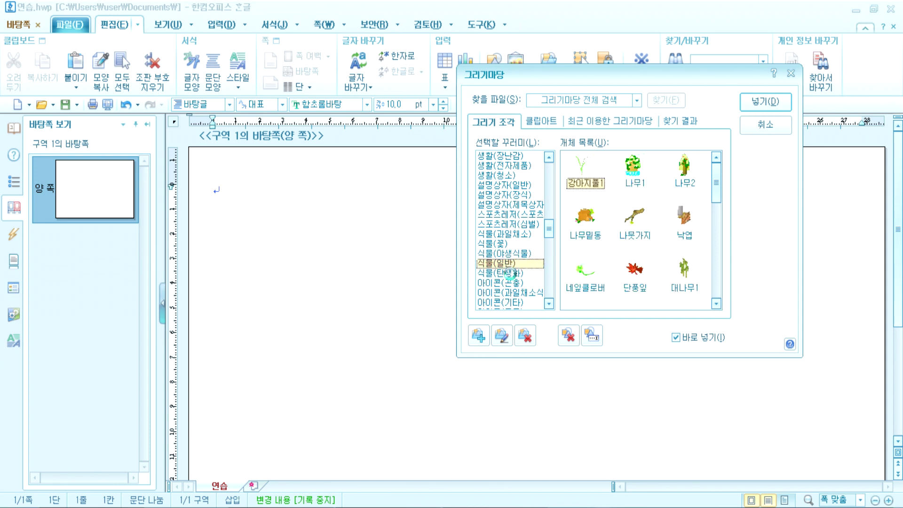
left_click(510, 273)
left_click(497, 243)
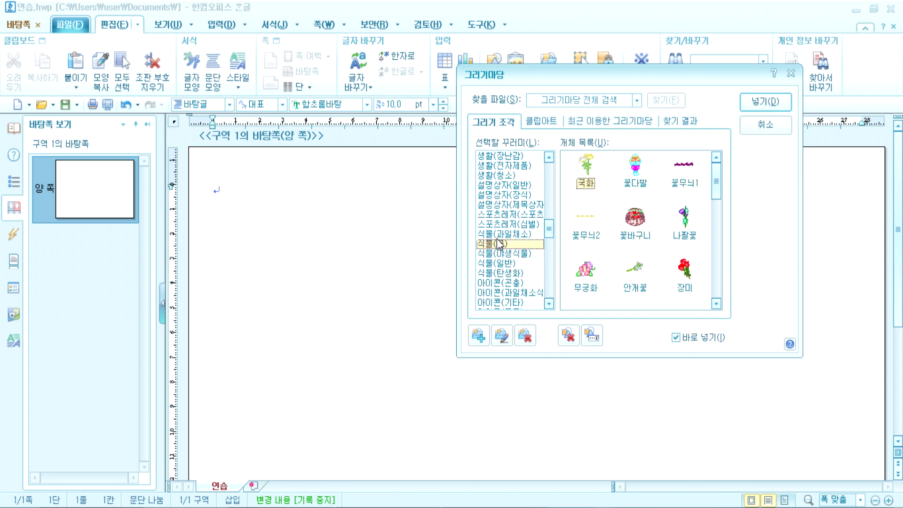
Insert 국화 at about 25 × 32 mm in the master page's upper-left area and 무궁화 at about 38 × 30 mm in the lower-left
double_click(587, 167)
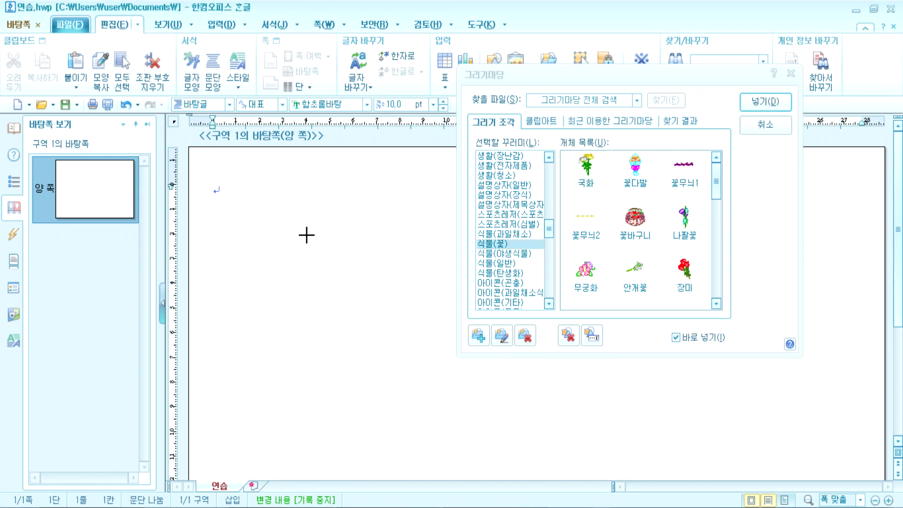
left_click(245, 193)
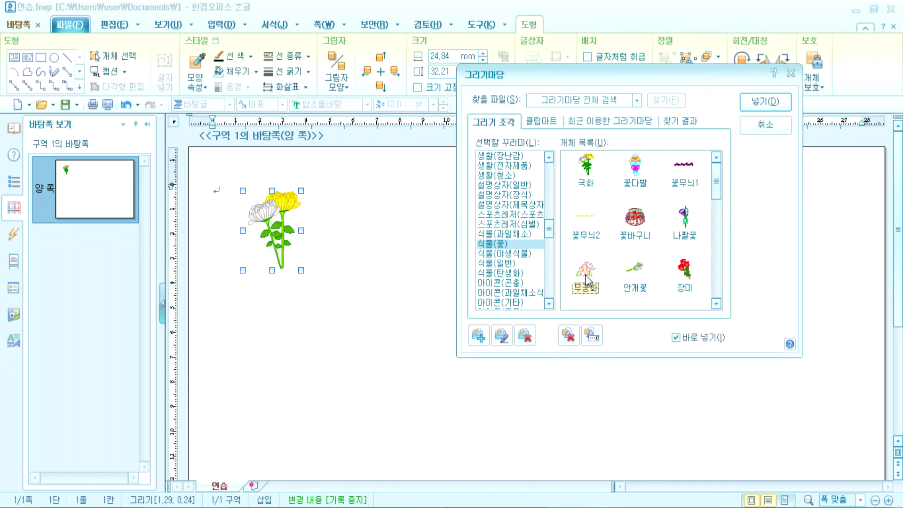
scroll(404, 318, "down", 3)
left_click_drag(239, 348, 328, 422)
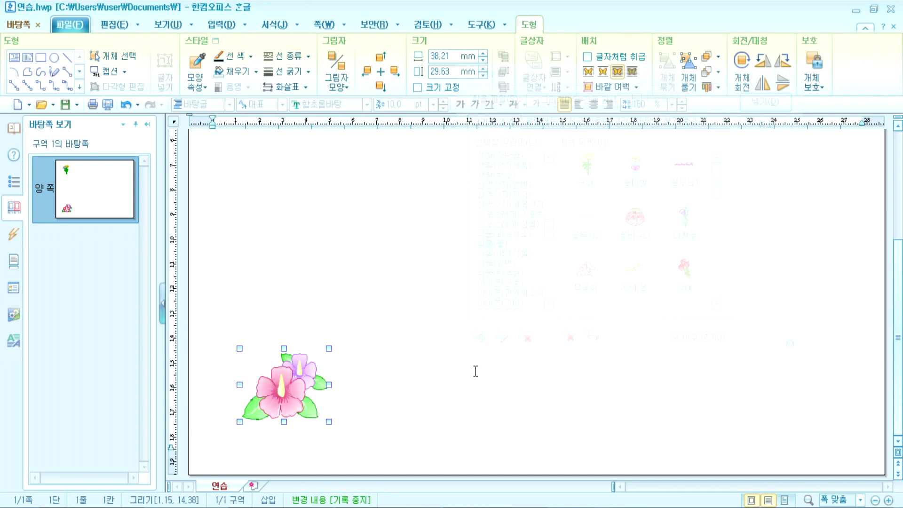
Insert 안개꽃 in the master page's lower-right area and 나팔꽃 at about 29 × 51 mm in its upper-right area
double_click(637, 284)
left_click_drag(773, 375, 833, 423)
scroll(695, 290, "up", 3)
double_click(688, 221)
scroll(772, 257, "up", 2)
mouse_move(830, 215)
left_mouse_down()
mouse_move(761, 284)
mouse_move(760, 341)
left_mouse_up()
Insert the 꽃바구니 drawing at its default size on the master page and delete it
left_click_drag(658, 81, 478, 78)
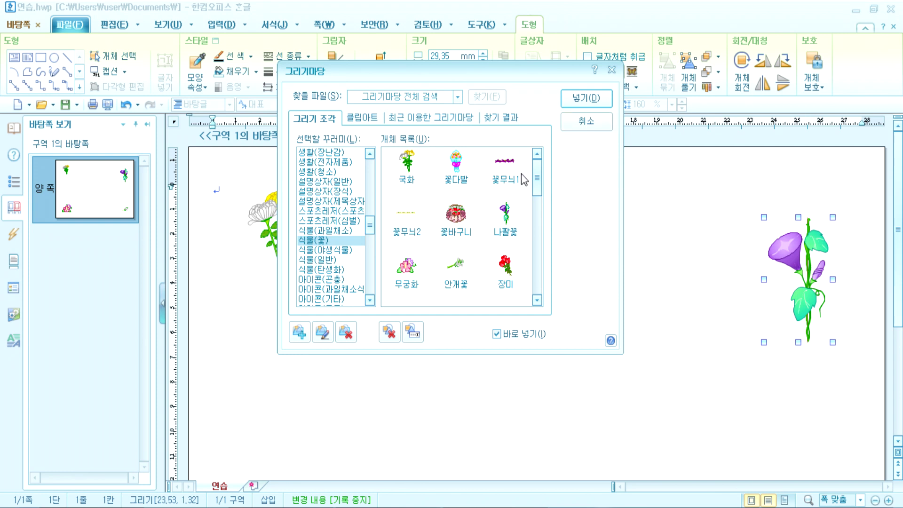
left_click_drag(465, 75, 677, 39)
double_click(679, 189)
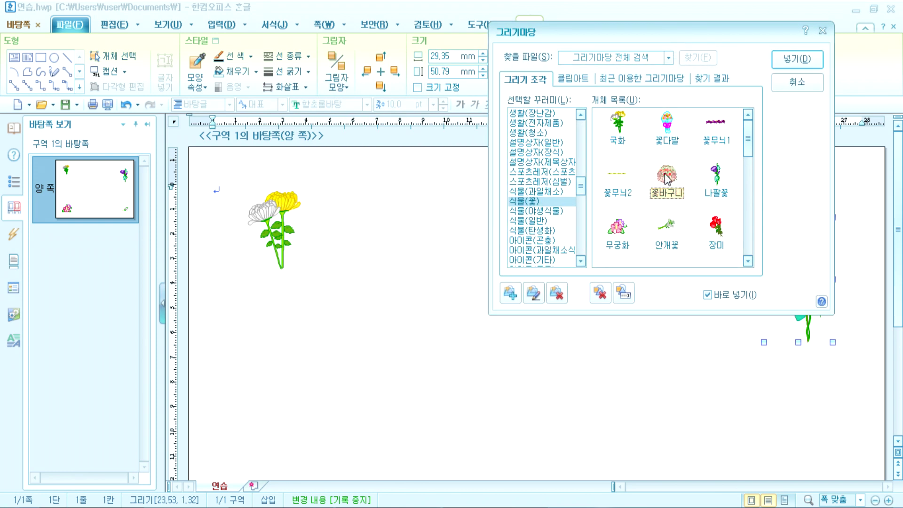
left_click(316, 295)
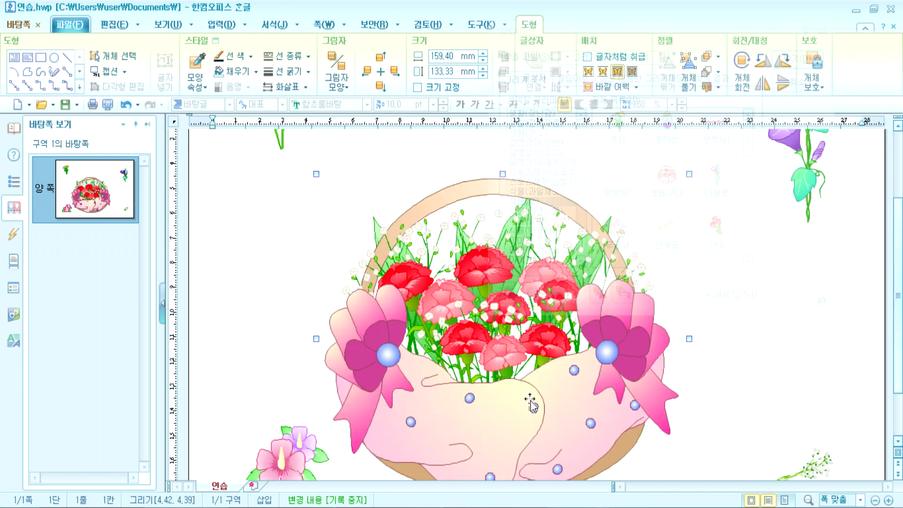
key("Delete")
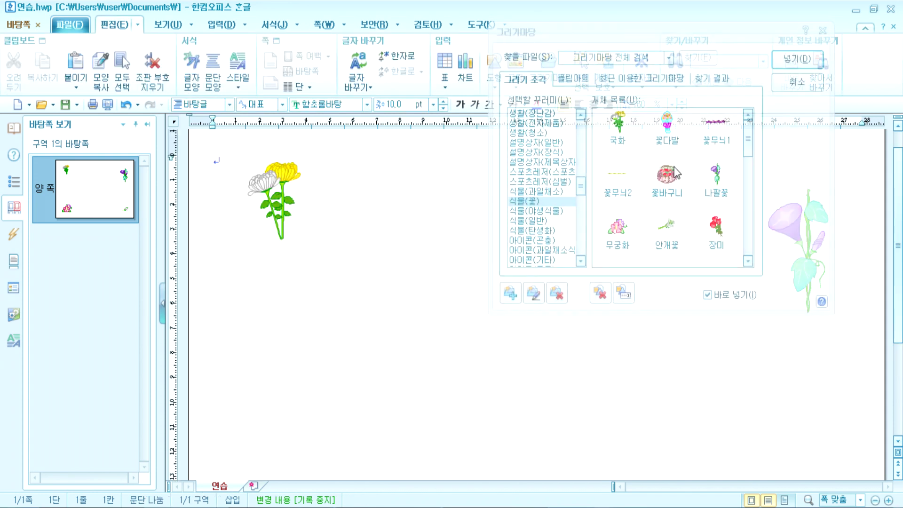
Insert the 꽃바구니 drawing at about 33 × 27 mm in the middle of the master page
double_click(675, 174)
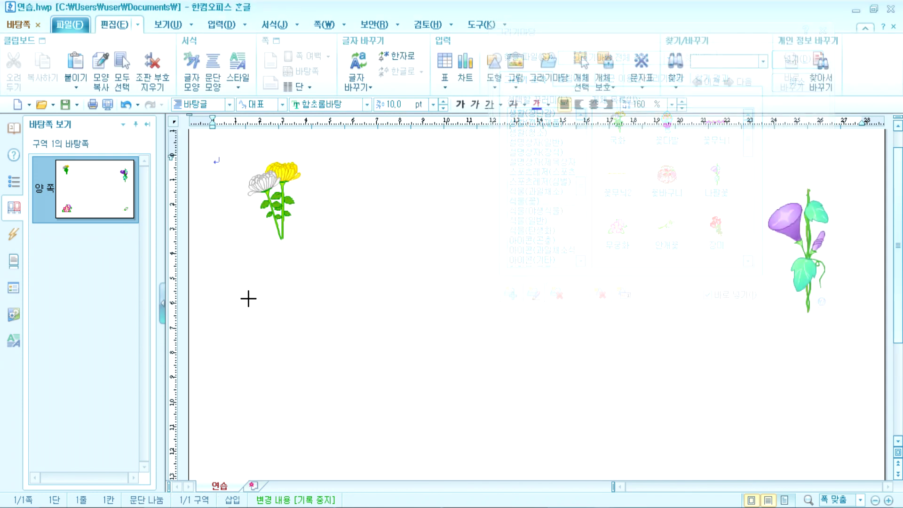
left_click_drag(378, 317, 438, 383)
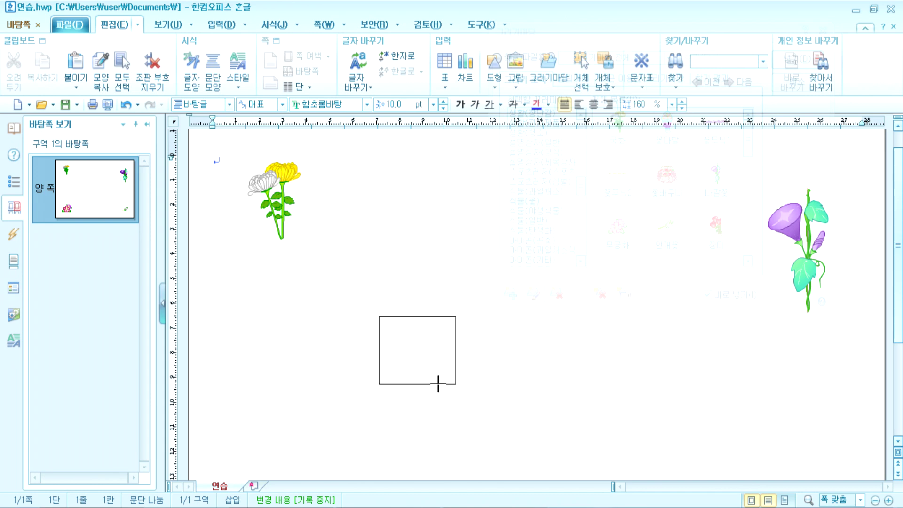
left_click_drag(437, 384, 437, 383)
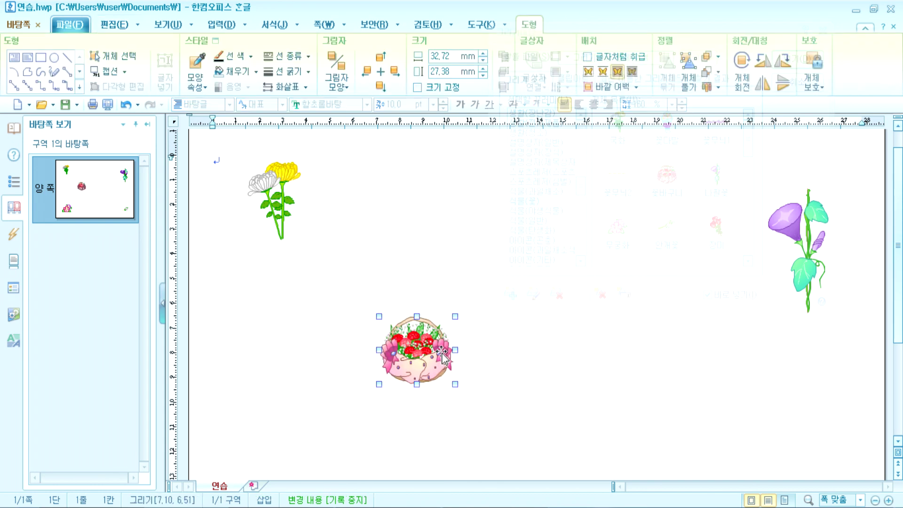
Move the flower basket below the 국화 drawing and enlarge it to about 57 × 56 mm
left_click(410, 347)
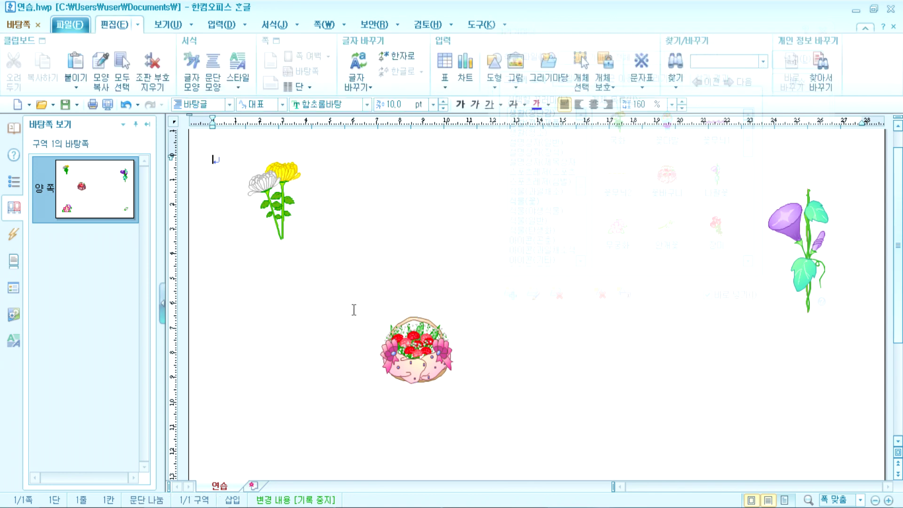
left_click(416, 350)
left_click_drag(416, 350, 290, 315)
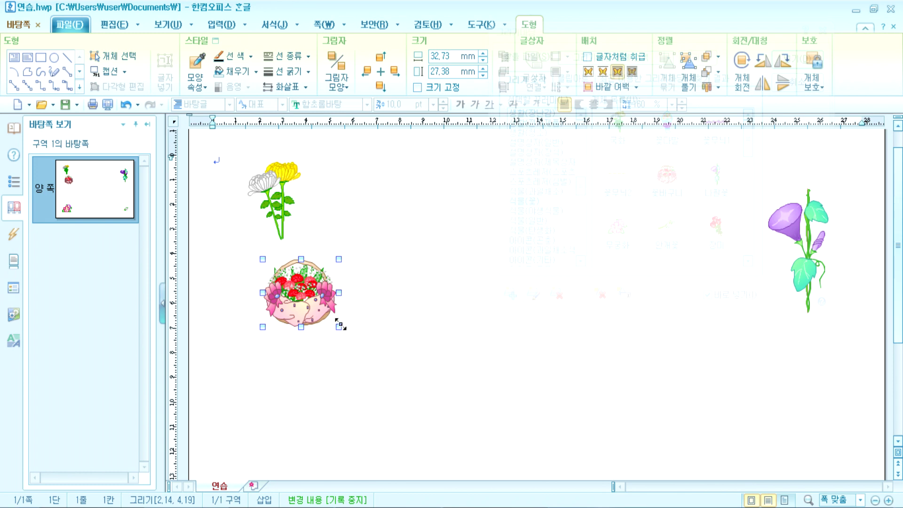
left_click_drag(339, 326, 395, 398)
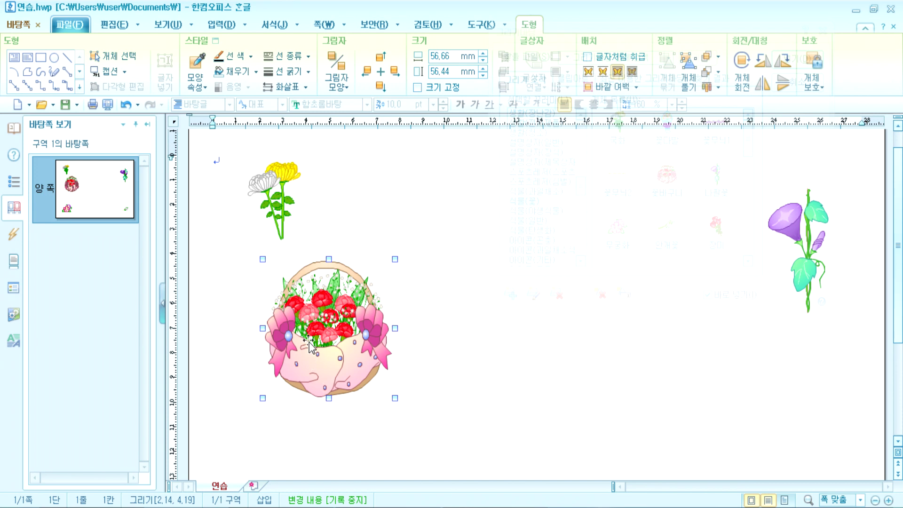
Delete the flower basket from the master page and close the drawing gallery
key("Delete")
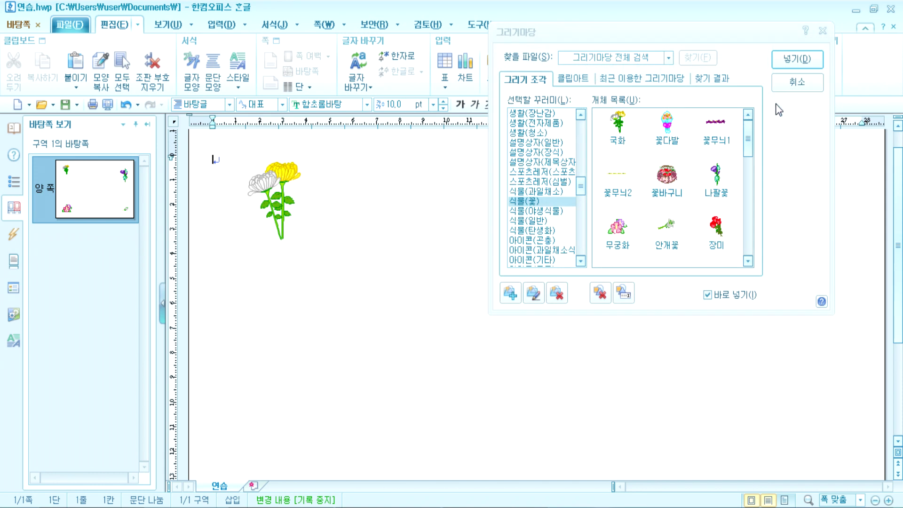
left_click(801, 83)
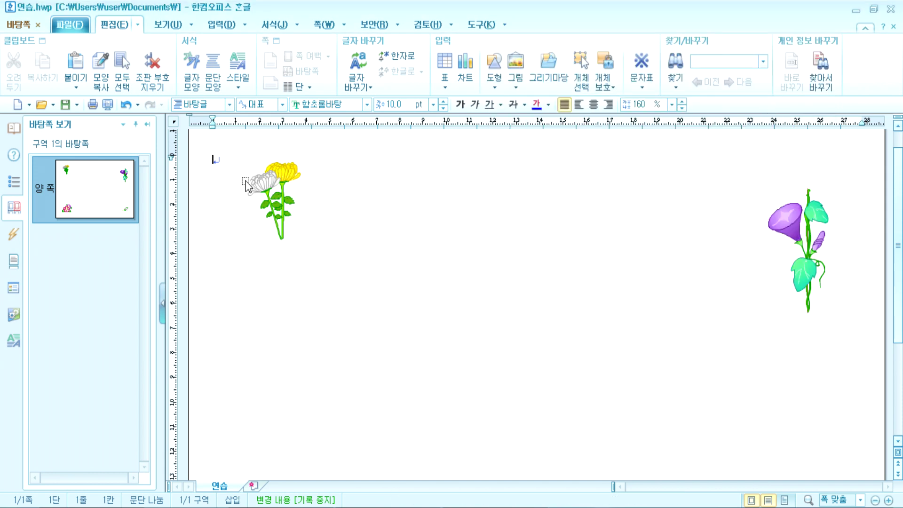
Close master page editing and look through the document's pages to check whether the flower drawings repeat
left_click(12, 23)
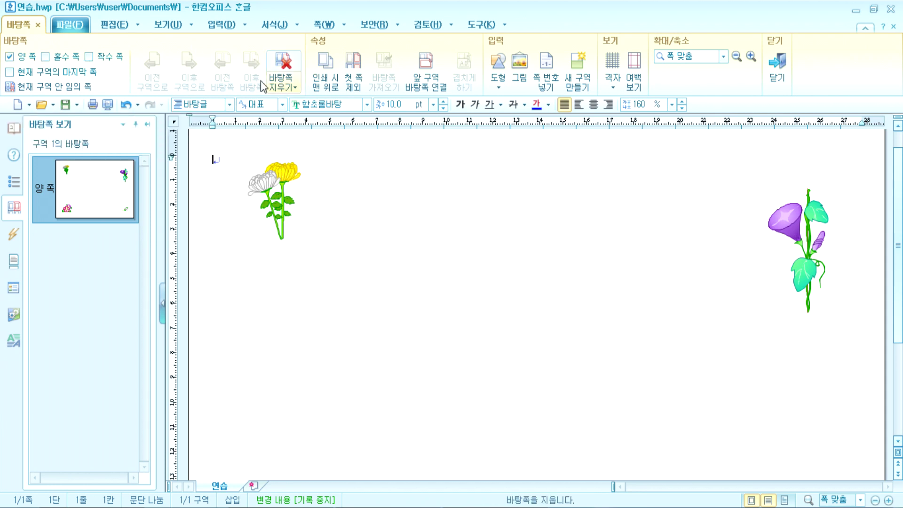
left_click(773, 71)
scroll(370, 289, "down", 8)
scroll(369, 289, "down", 15)
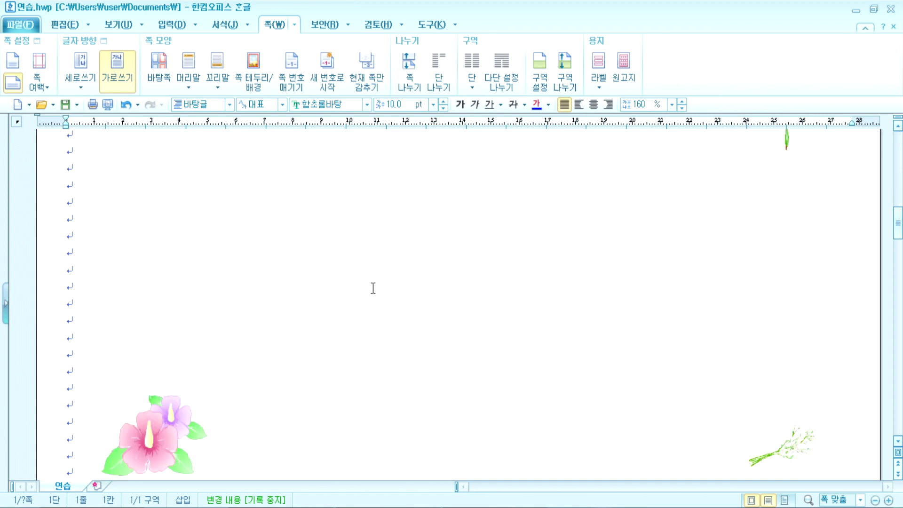
scroll(373, 288, "down", 15)
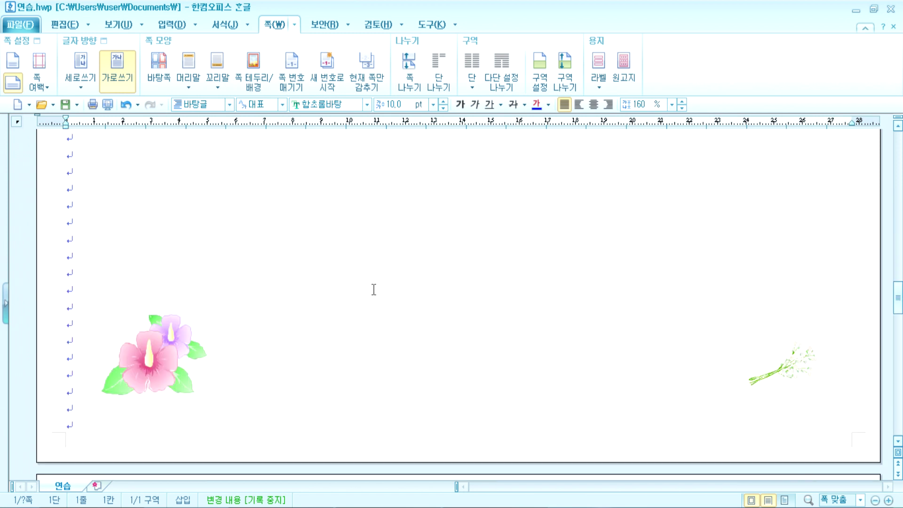
scroll(374, 289, "down", 5)
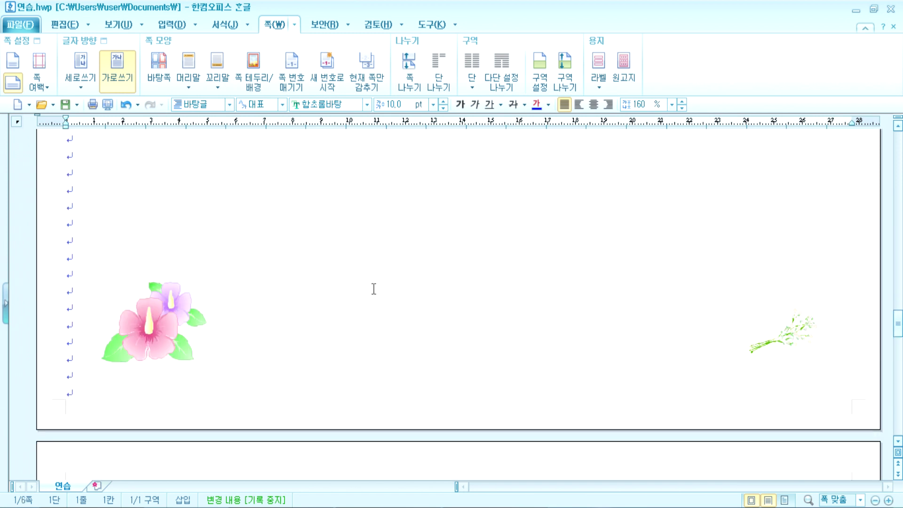
Reopen the master page and shift the 국화 drawing slightly down and inward and the purple morning glory slightly up
scroll(374, 287, "down", 15)
scroll(374, 282, "up", 20)
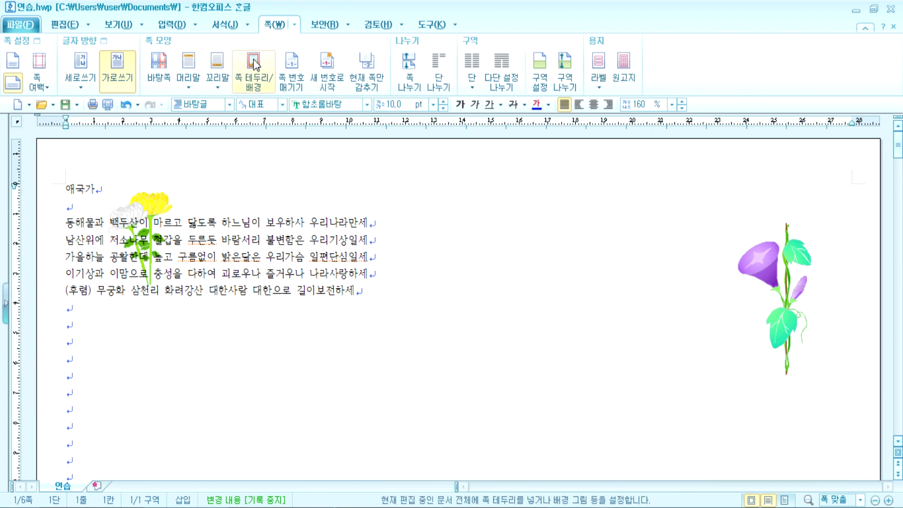
left_click(155, 66)
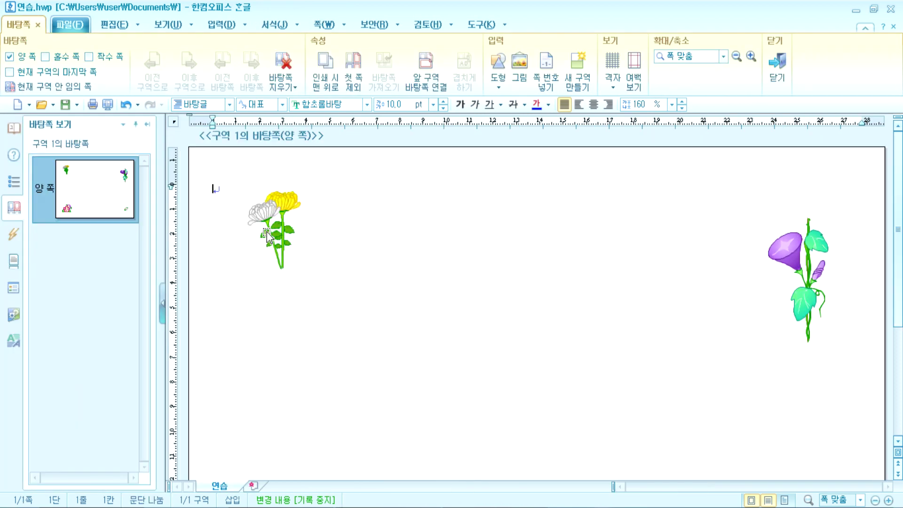
left_click_drag(278, 218, 298, 252)
left_click_drag(800, 263, 799, 229)
Close master page editing and check on the document pages how the 국화 and morning glory moves are applied
scroll(447, 336, "down", 3)
scroll(447, 336, "down", 4)
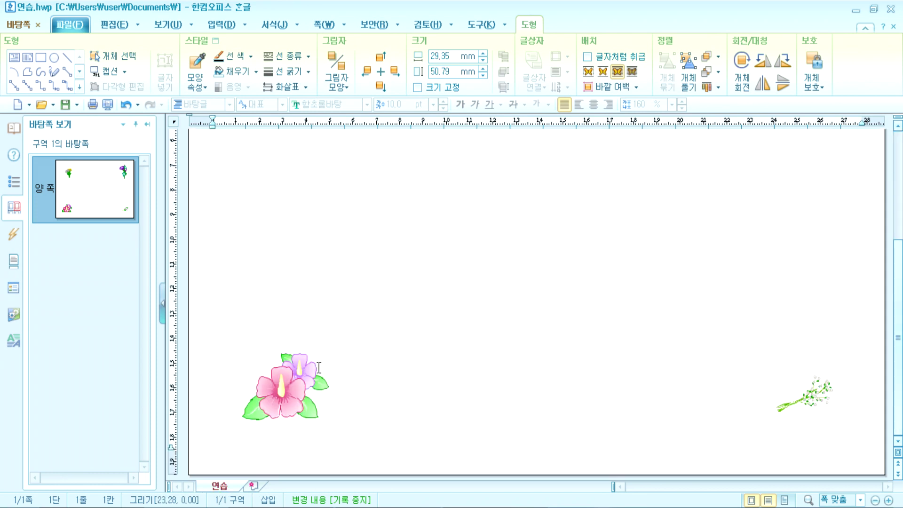
left_click(297, 379)
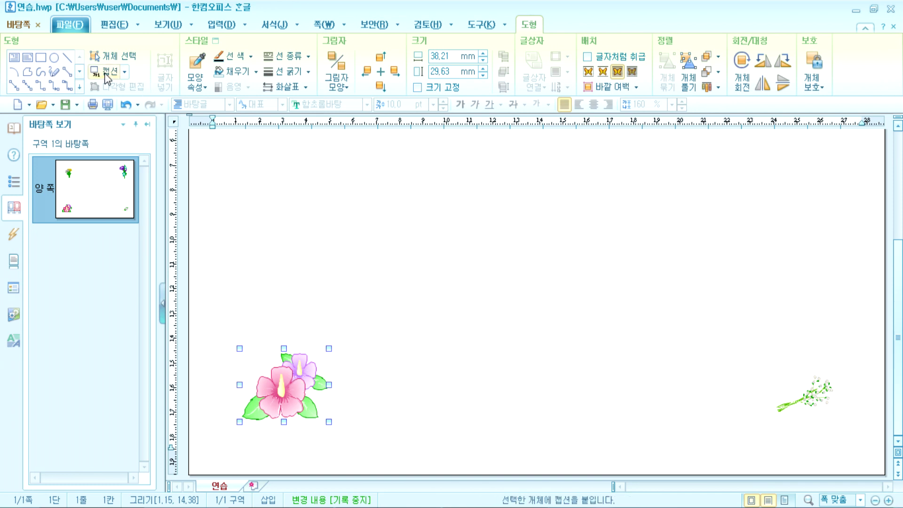
left_click(23, 29)
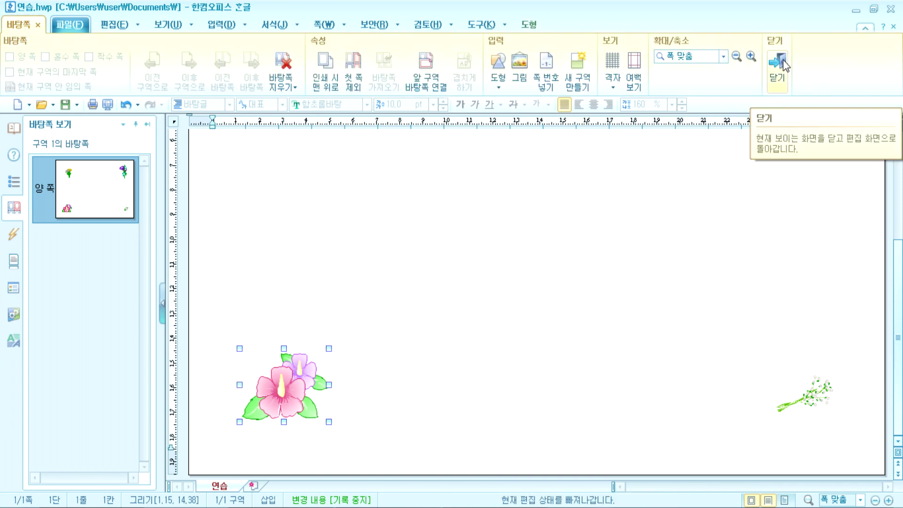
left_click(37, 25)
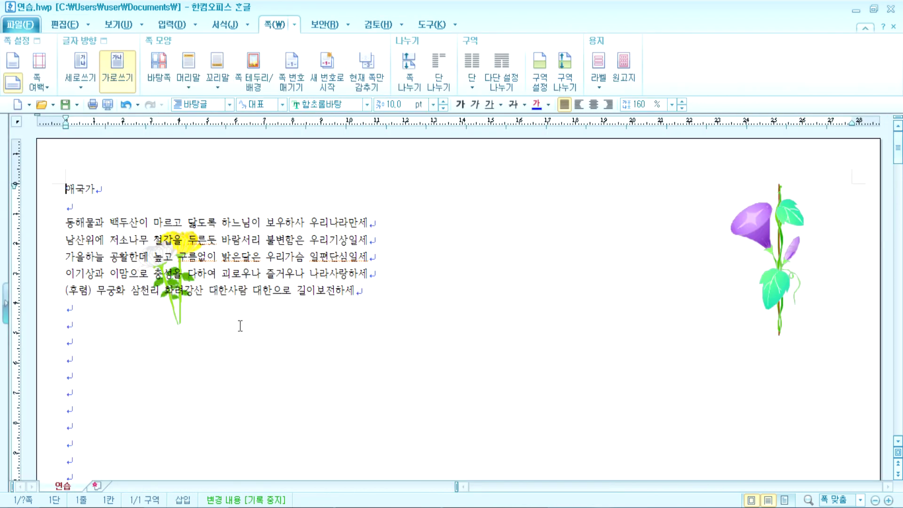
scroll(170, 303, "down", 9)
left_click(145, 218)
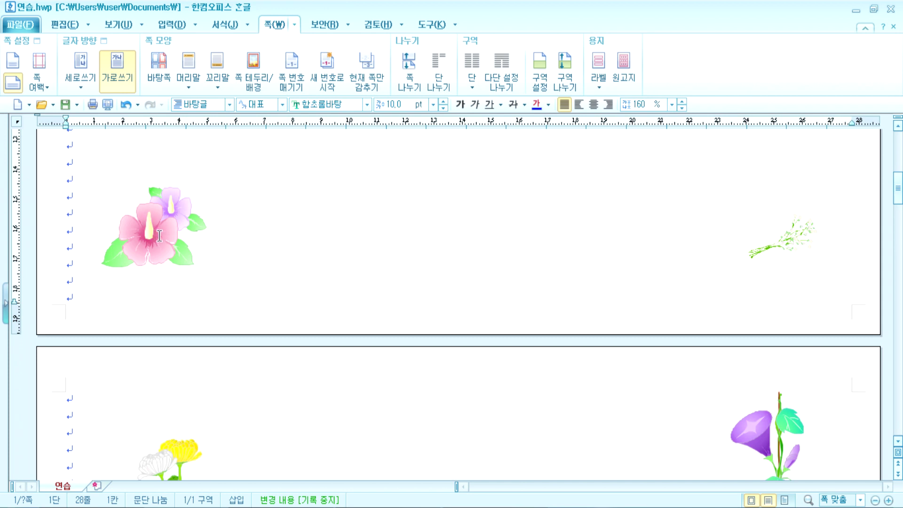
scroll(160, 239, "up", 2)
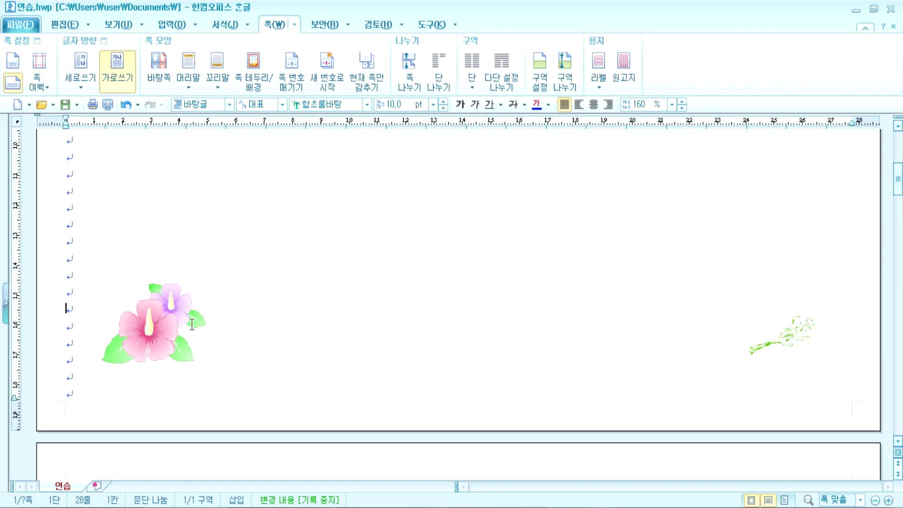
On the master page, move the 국화 and the pink hibiscus drawings inward toward the middle of the page
left_click(161, 70)
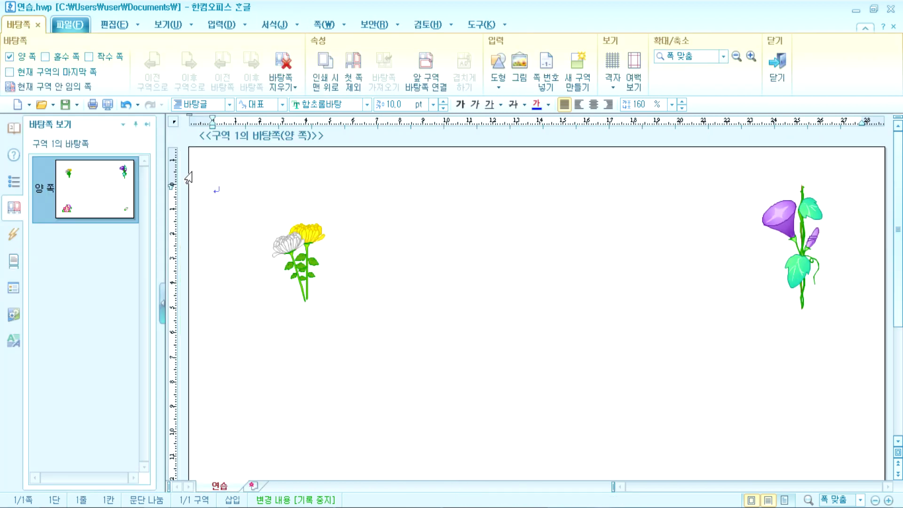
left_click(295, 256)
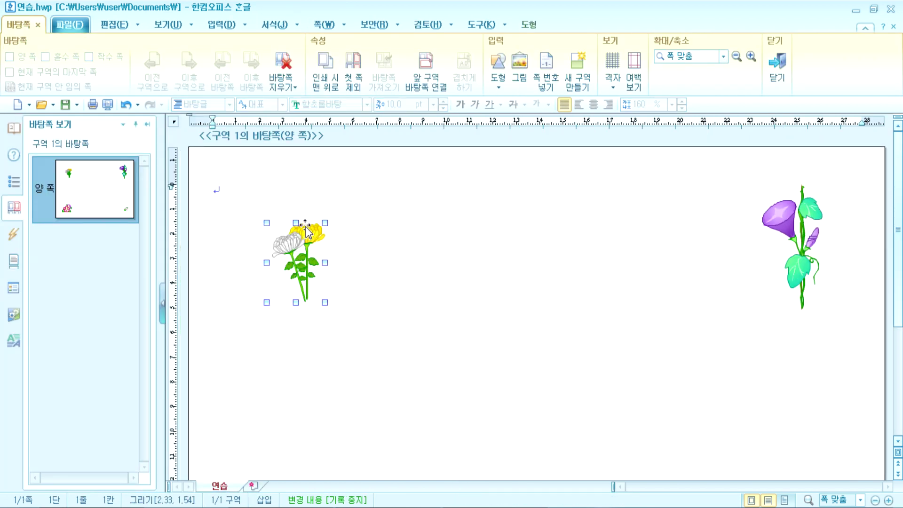
left_click_drag(301, 237, 416, 263)
scroll(336, 319, "down", 3)
left_click_drag(282, 388, 419, 301)
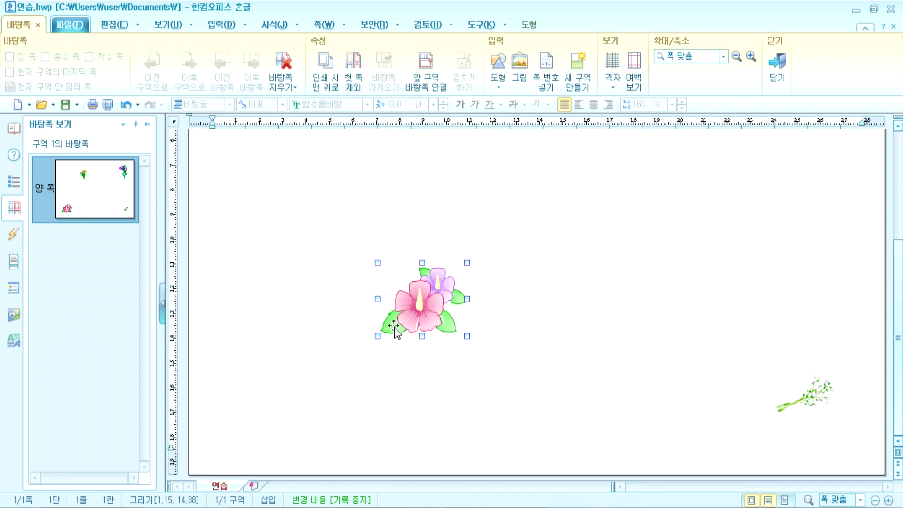
Leave the master page and look through the document's pages for the new positions of the 국화 and hibiscus drawings
left_click(776, 66)
scroll(343, 366, "down", 3)
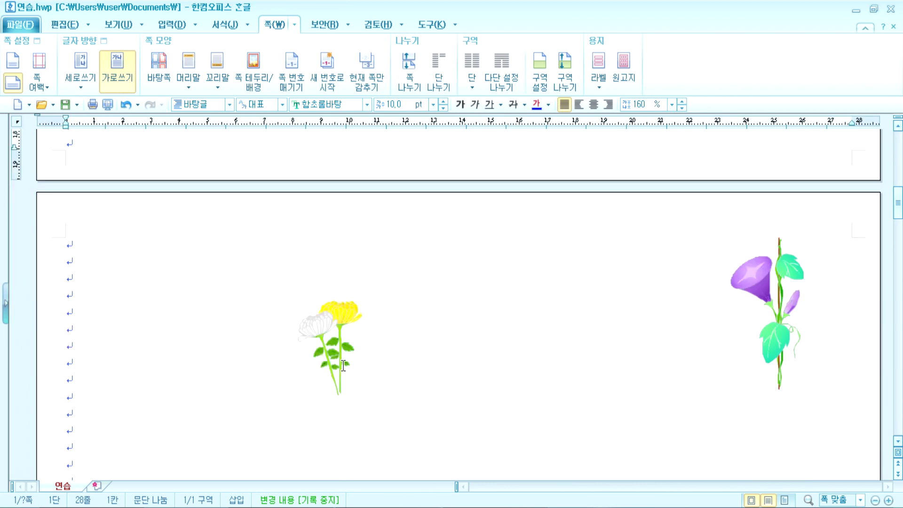
scroll(207, 339, "up", 5)
scroll(120, 306, "down", 2)
scroll(120, 306, "down", 2)
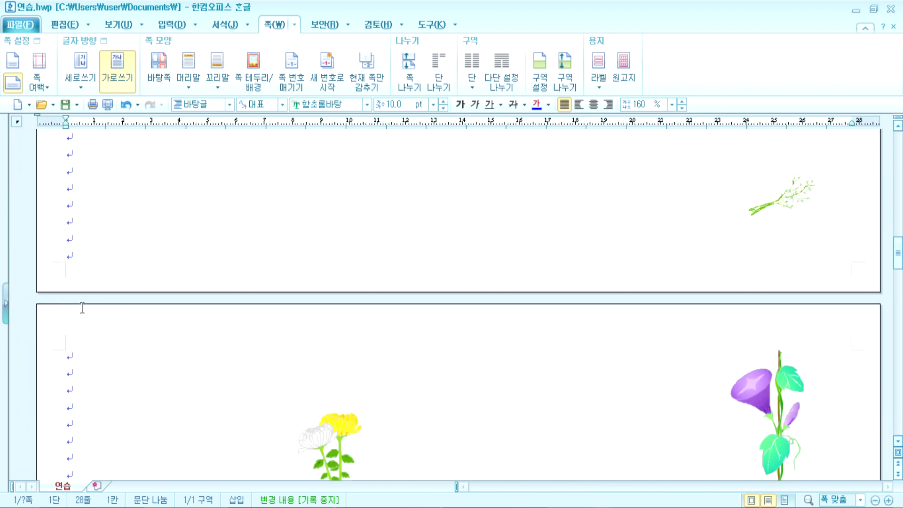
left_click(94, 367)
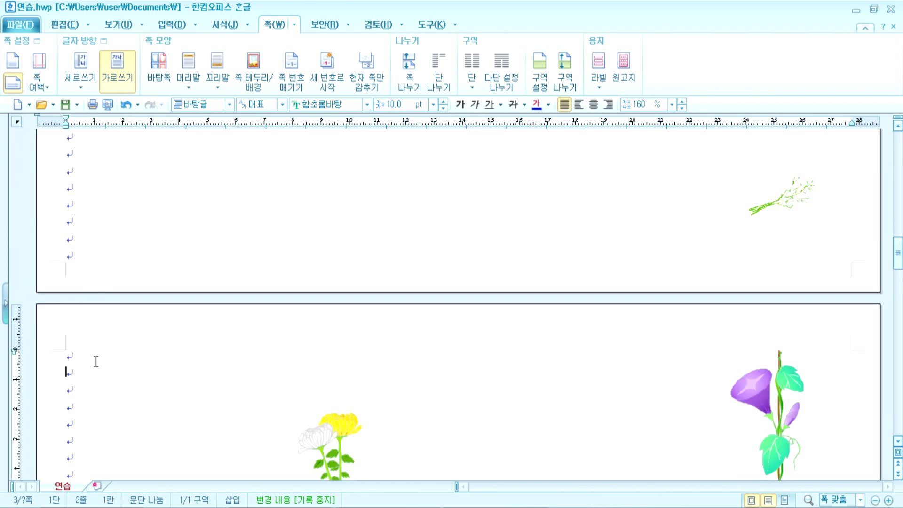
scroll(115, 349, "down", 20)
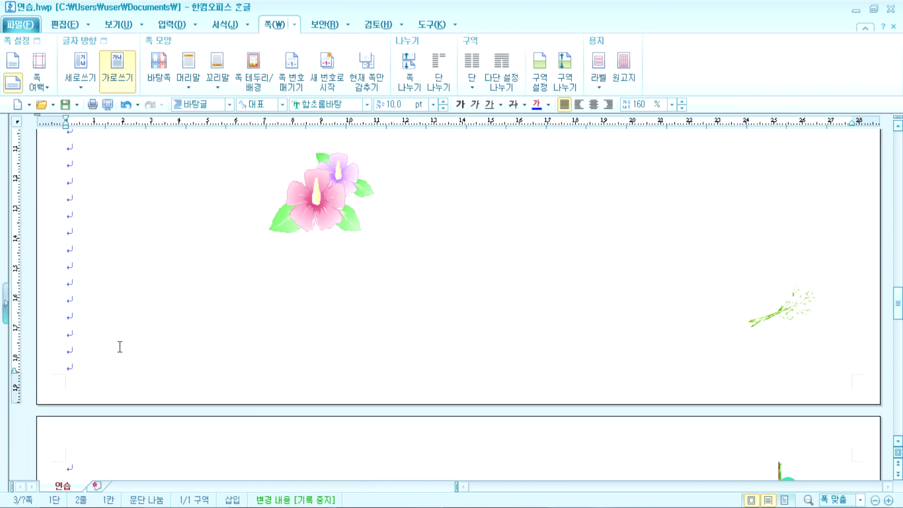
scroll(120, 346, "down", 5)
scroll(121, 345, "down", 15)
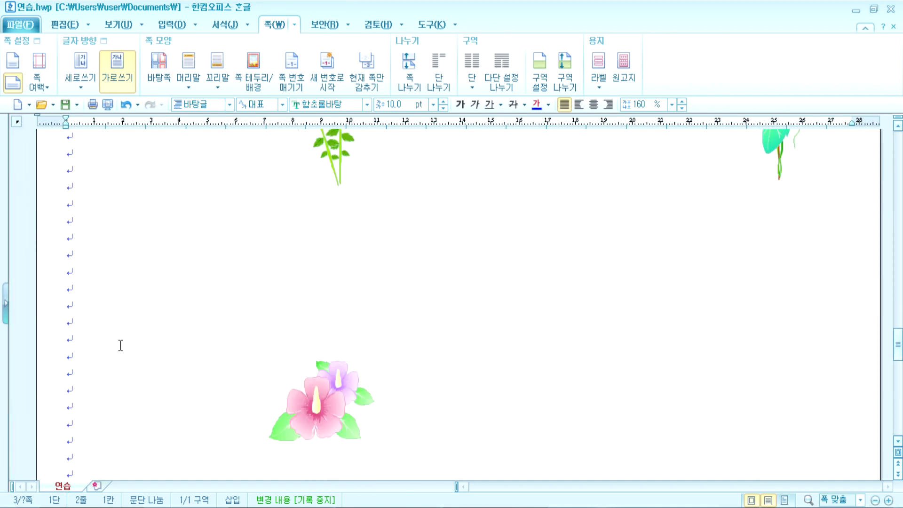
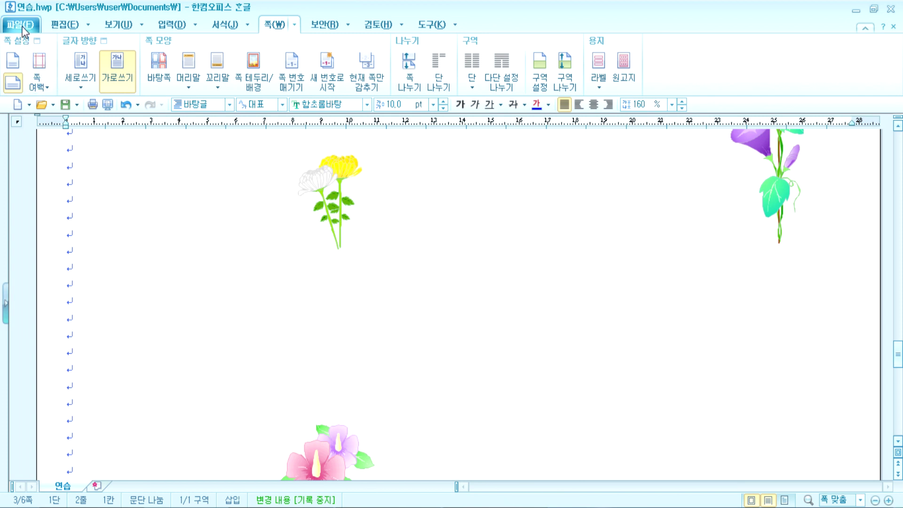
Create a new blank document
left_click(21, 26)
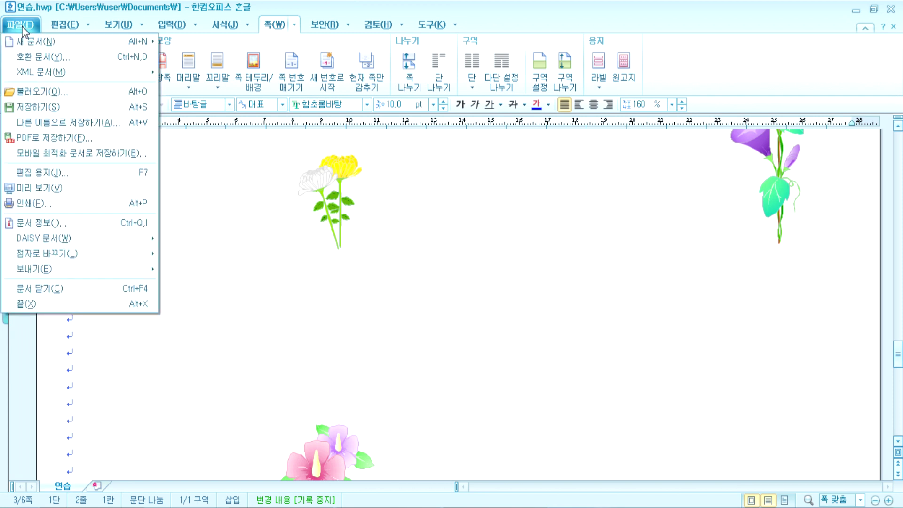
mouse_move(38, 47)
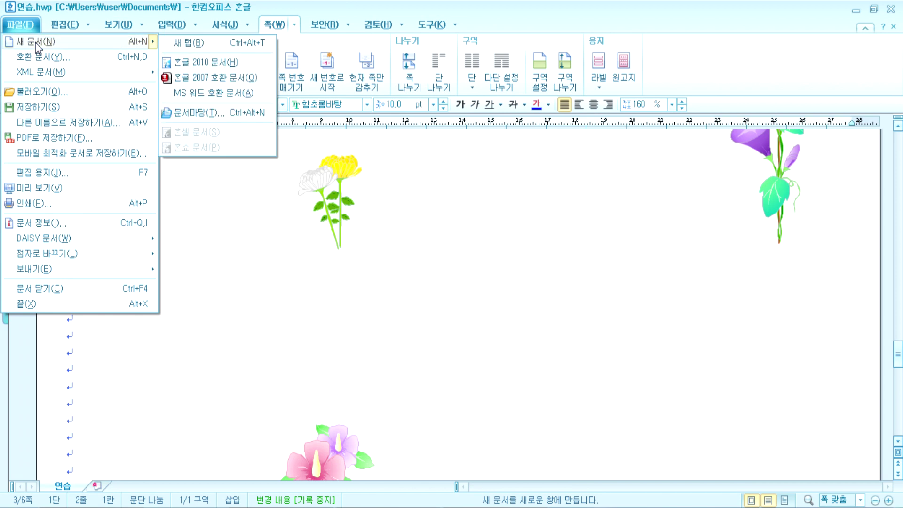
left_click(38, 47)
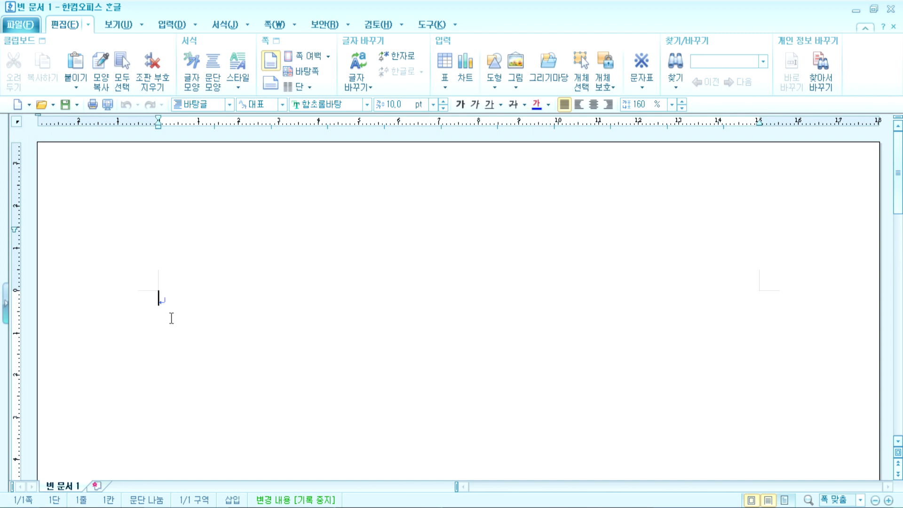
left_click(16, 26)
left_click(248, 328)
Create a 양 쪽 master page in the blank document, applied from the current section
mouse_move(548, 506)
left_click(268, 28)
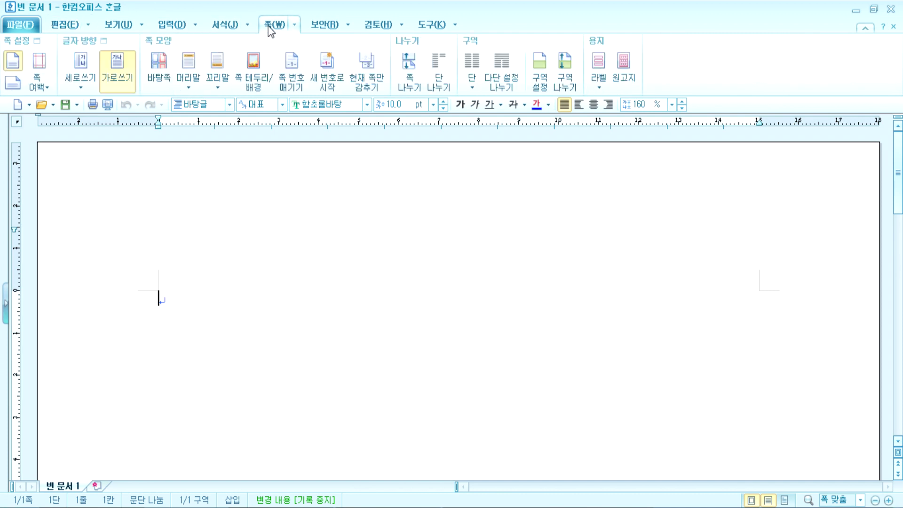
left_click(166, 58)
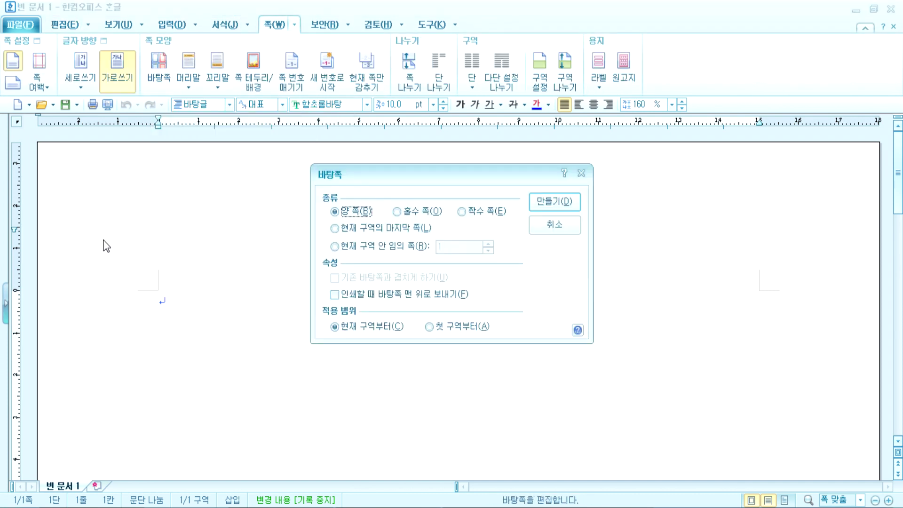
left_click(555, 201)
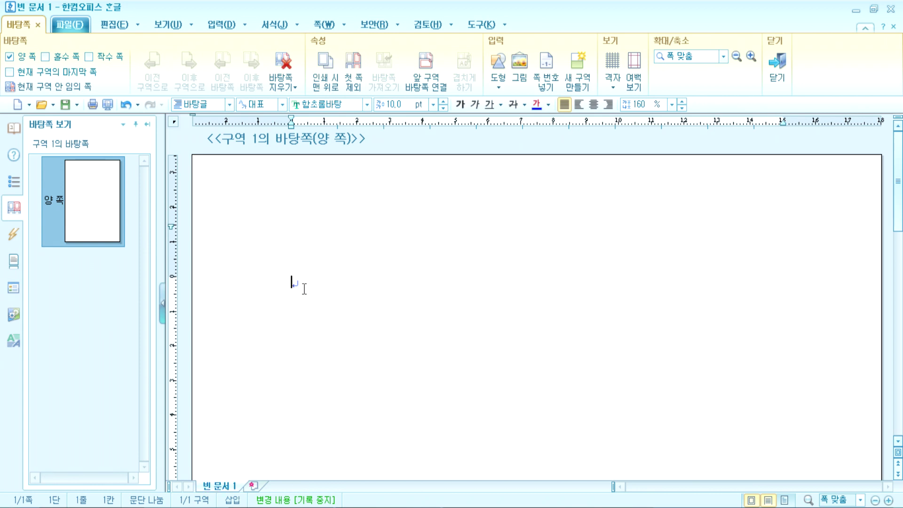
Open the drawing gallery, browse the drawings in the 배경(그림1) category, and move the gallery window clear of the page's upper area
left_click(114, 26)
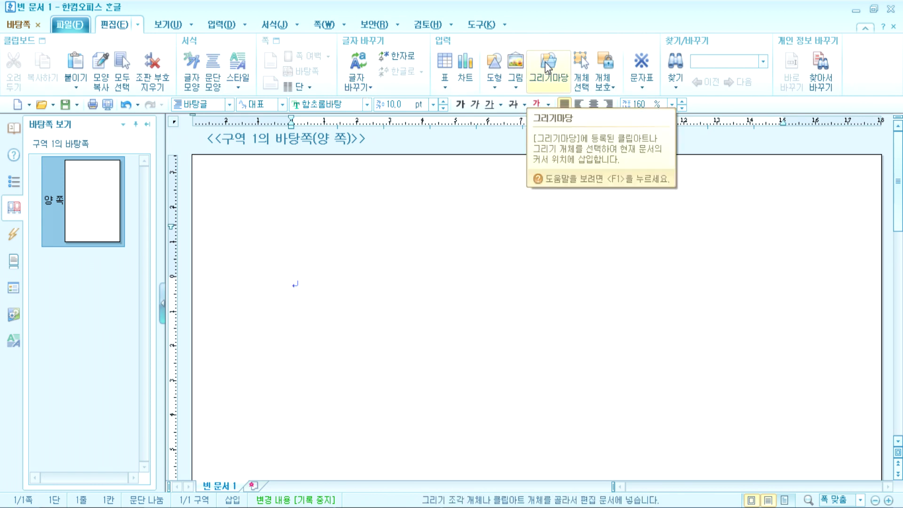
left_click(219, 24)
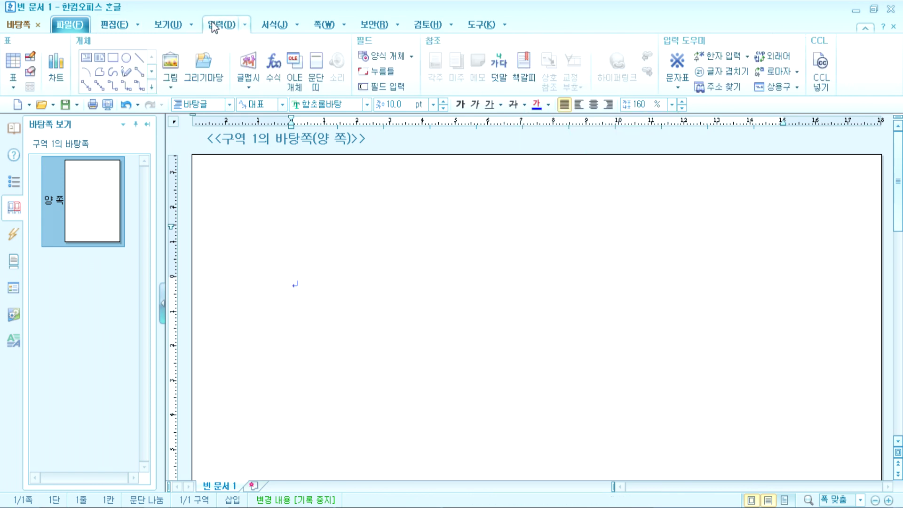
left_click(197, 62)
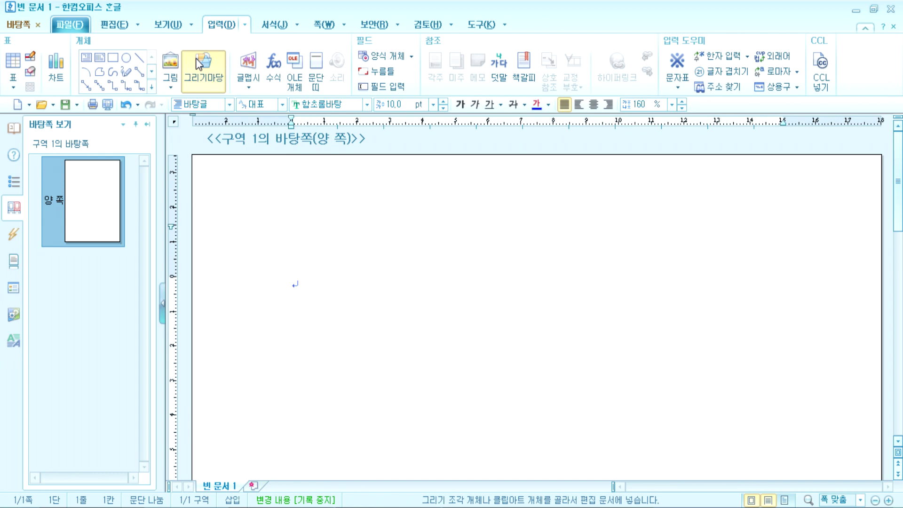
scroll(332, 283, "down", 5)
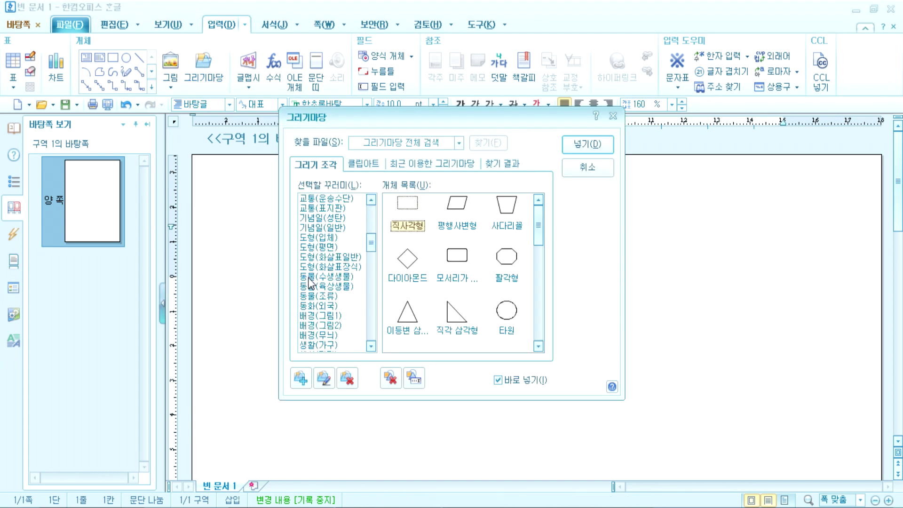
left_click(308, 316)
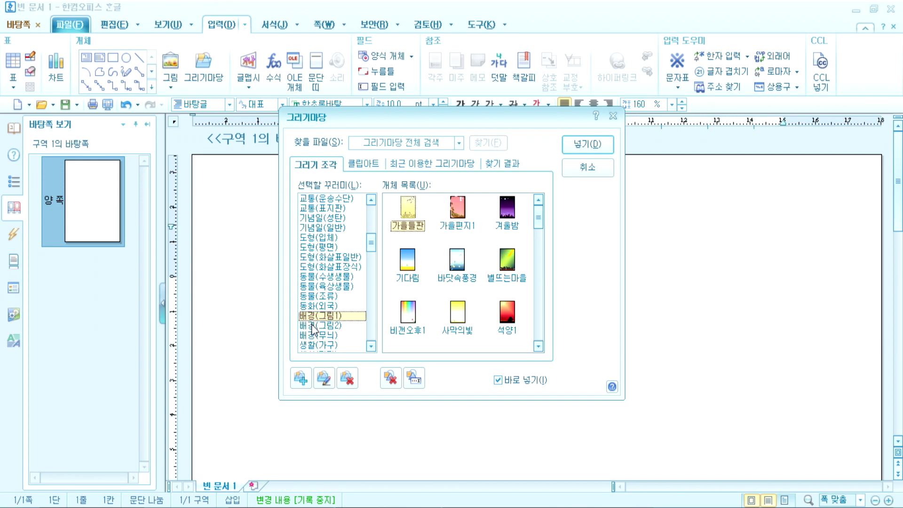
left_click(312, 325)
left_click(314, 318)
scroll(498, 291, "down", 1)
scroll(515, 275, "up", 1)
left_click_drag(537, 220, 541, 322)
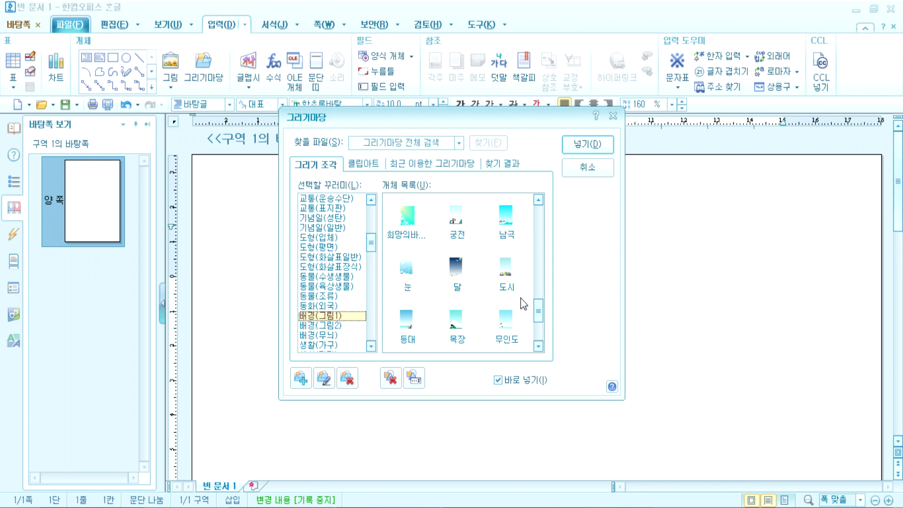
left_click_drag(539, 311, 539, 320)
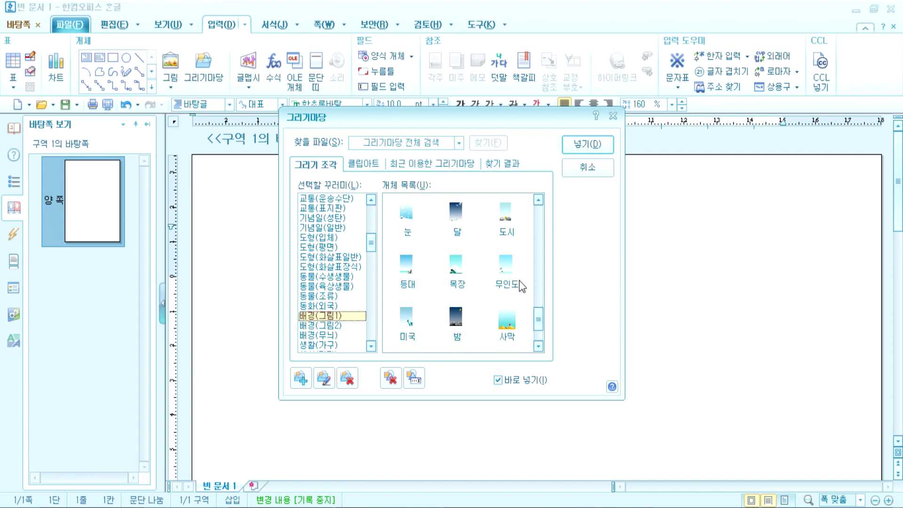
left_click_drag(482, 125, 618, 49)
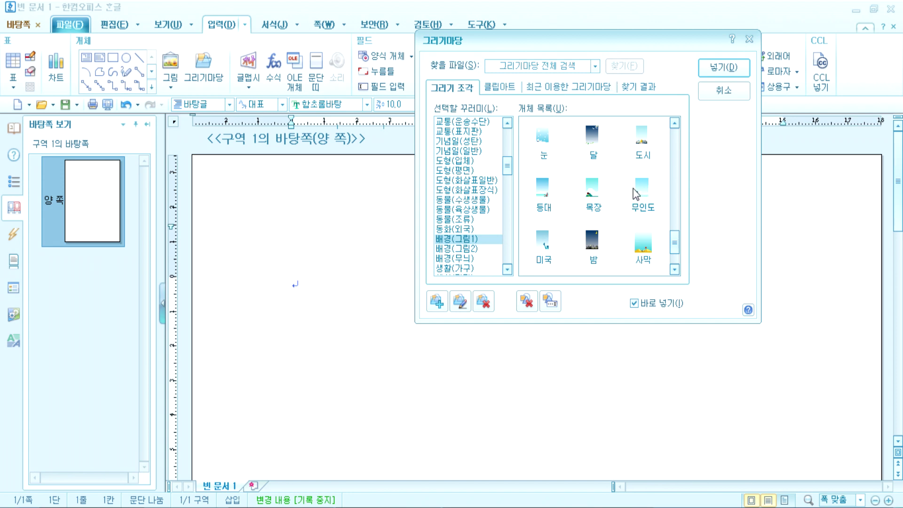
Insert the 무인도 background at about 166 × 228 mm on the master page and delete it again
double_click(592, 257)
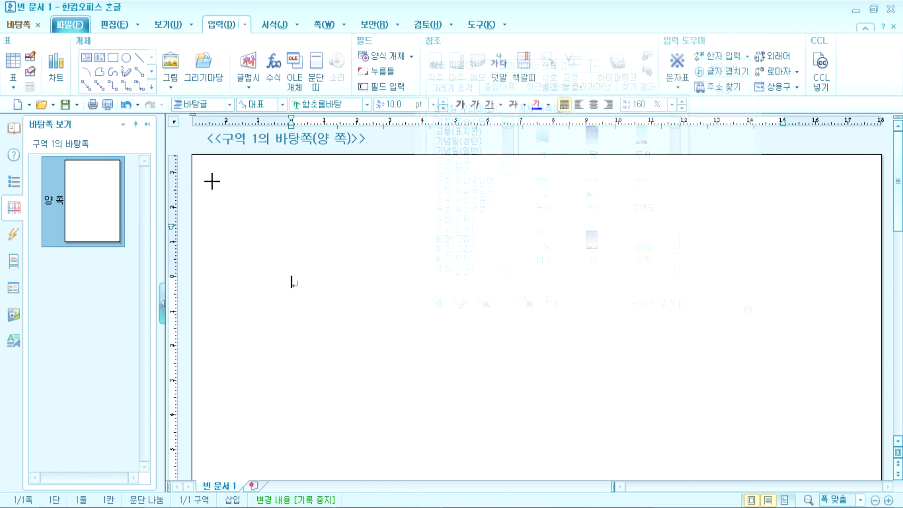
left_click(215, 180)
scroll(461, 362, "down", 10)
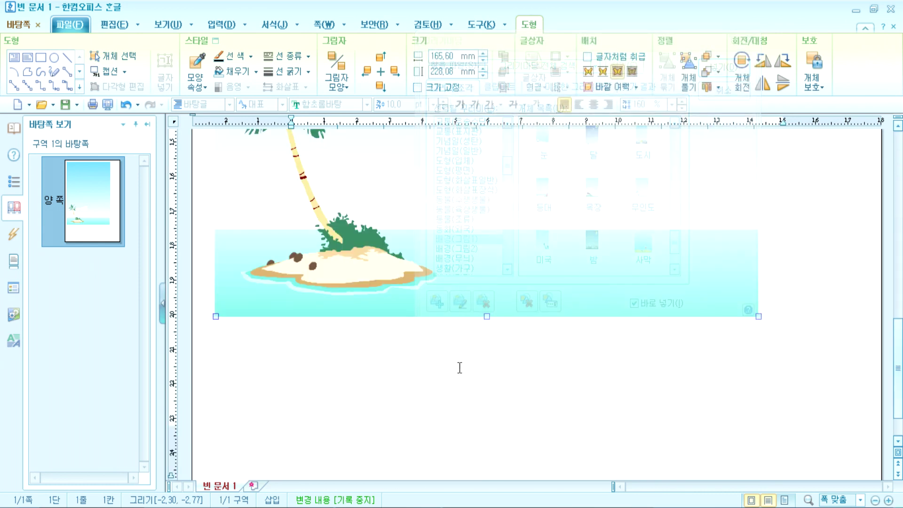
scroll(460, 367, "up", 10)
key("Delete")
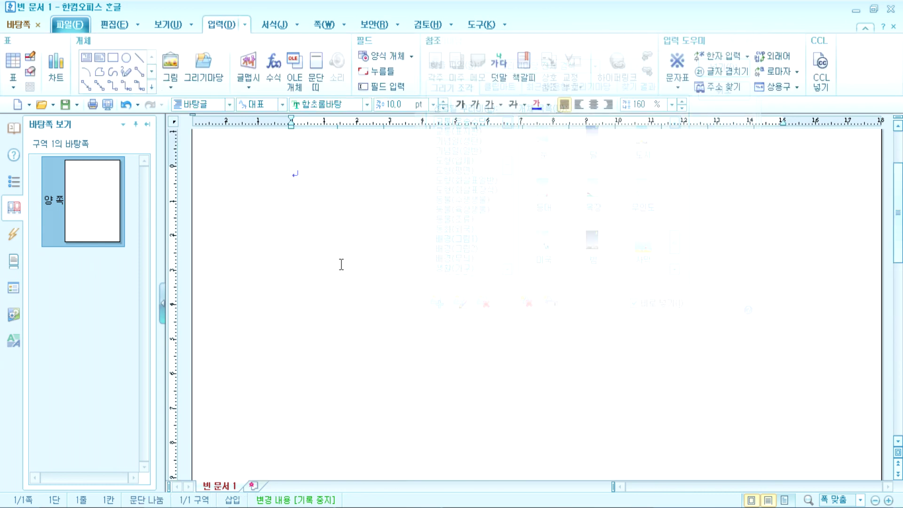
Insert the 등대 background drawing at about 11 × 16 mm near the start of the master page
left_click(545, 195)
left_click_drag(318, 220, 355, 275)
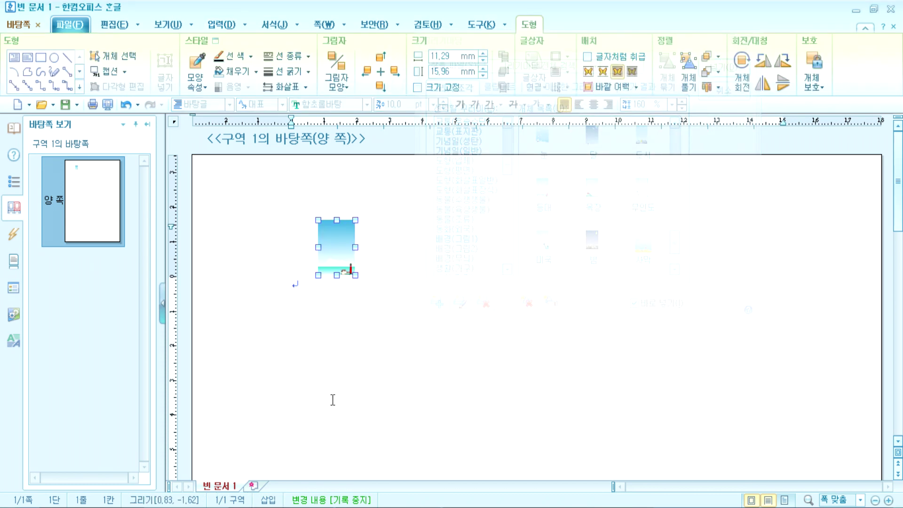
Replace the small 등대 drawing with the 무인도 background at about 166 × 228 mm and close the drawing gallery
key("Delete")
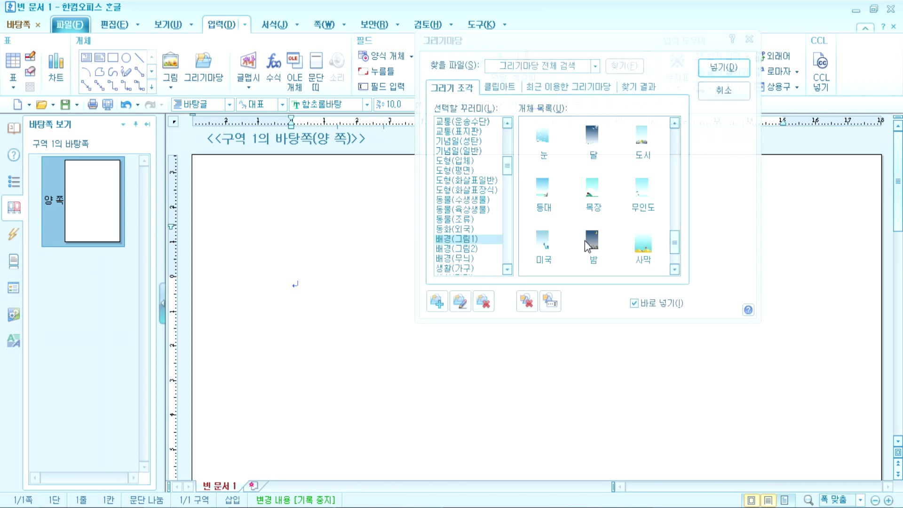
left_click(642, 189)
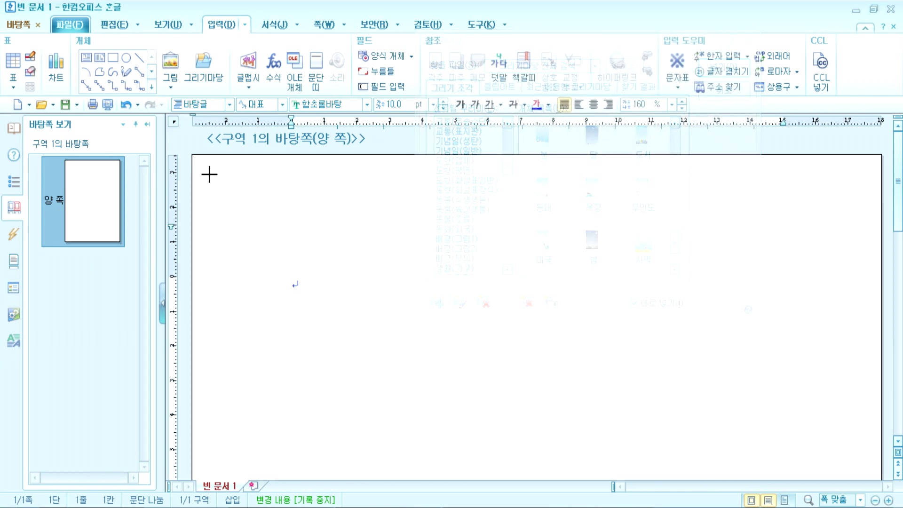
left_click(228, 199)
scroll(794, 264, "down", 5)
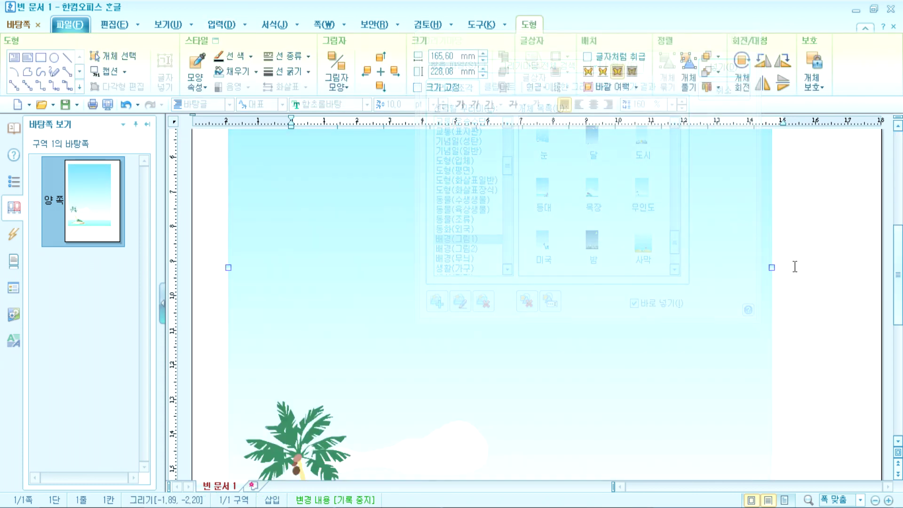
scroll(780, 319, "up", 5)
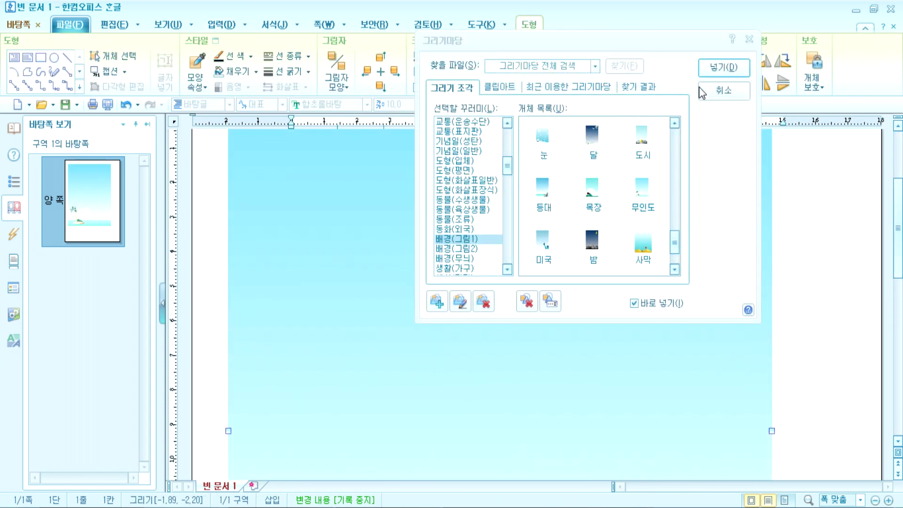
left_click_drag(657, 42, 535, 44)
left_click(567, 83)
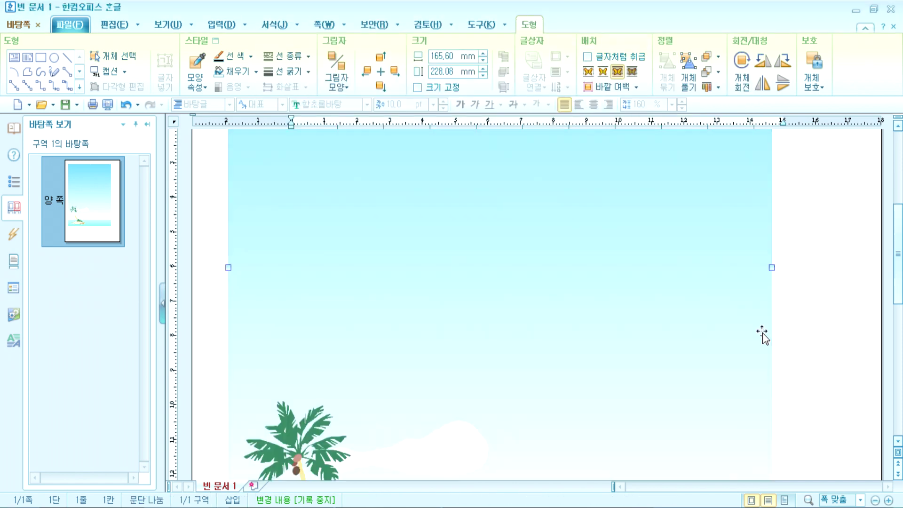
Examine how far the 무인도 background reaches towards the edges of the master page
scroll(764, 335, "down", 5)
scroll(765, 338, "down", 5)
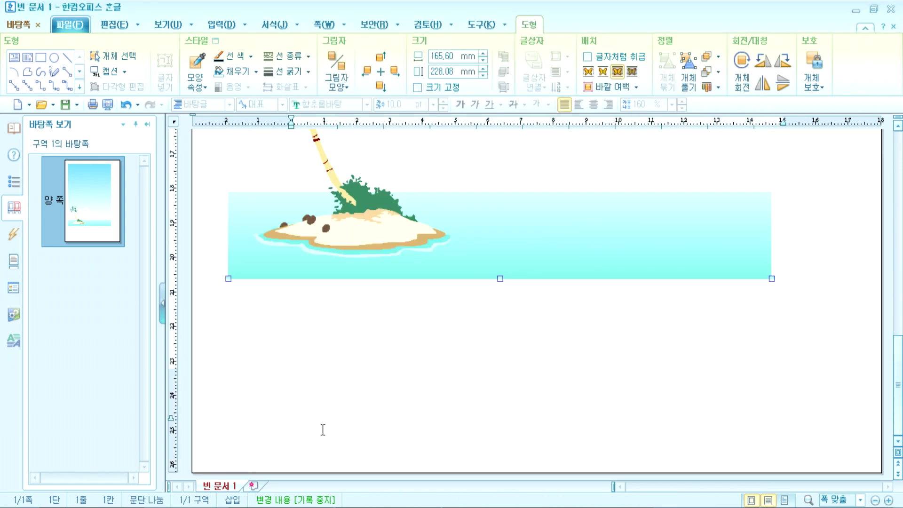
scroll(403, 394, "up", 10)
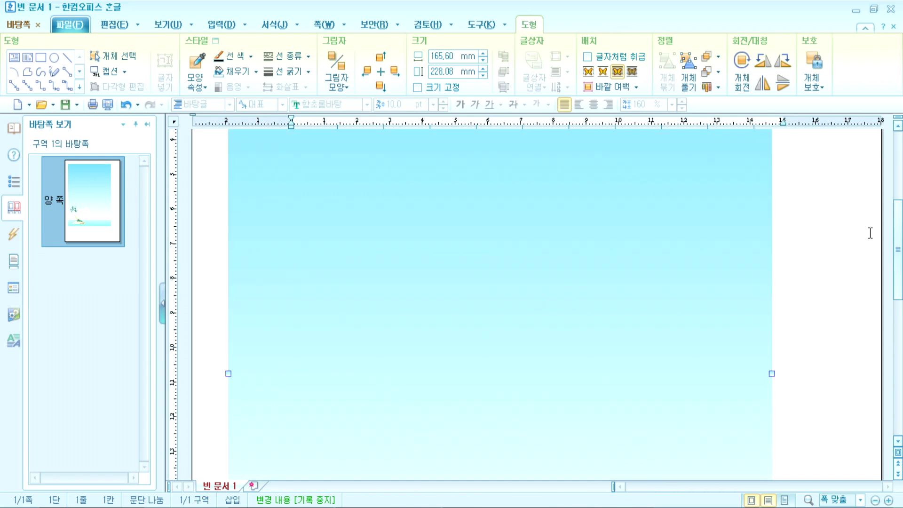
scroll(759, 308, "down", 2)
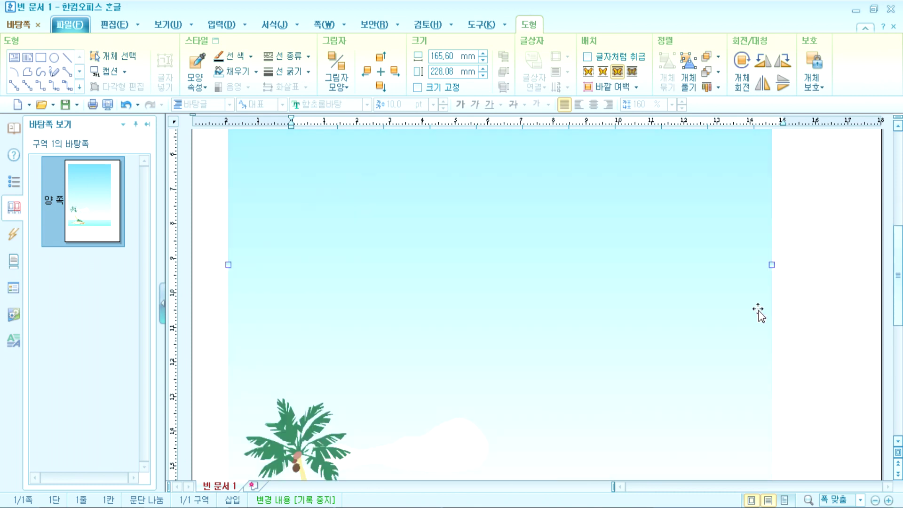
scroll(250, 275, "down", 7)
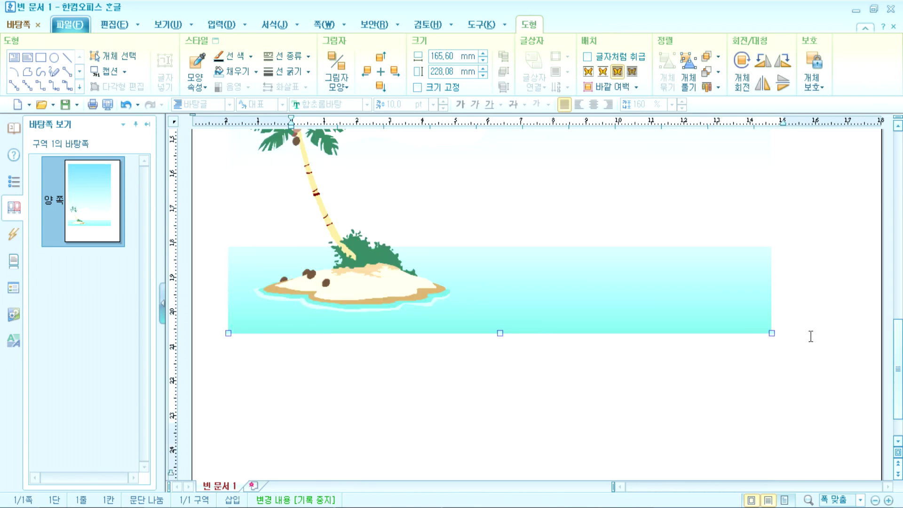
scroll(322, 270, "up", 5)
scroll(322, 270, "up", 8)
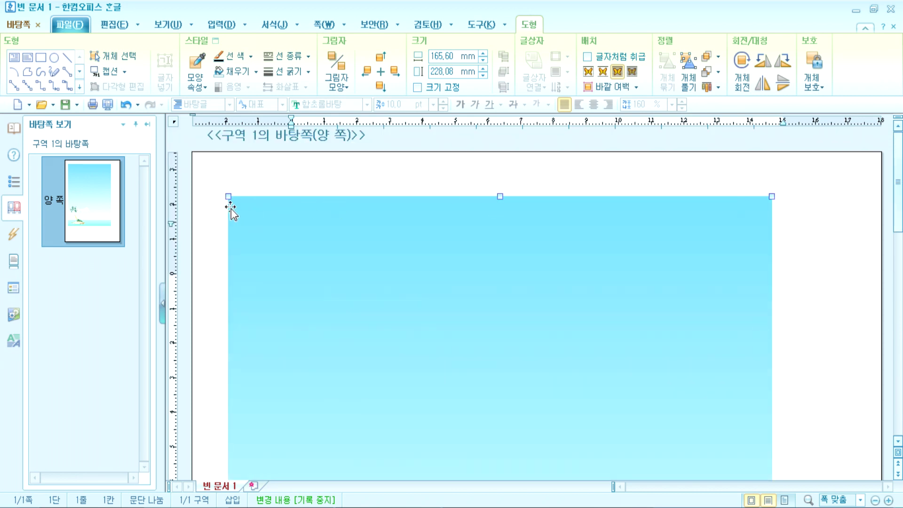
scroll(235, 202, "down", 6)
scroll(453, 312, "down", 6)
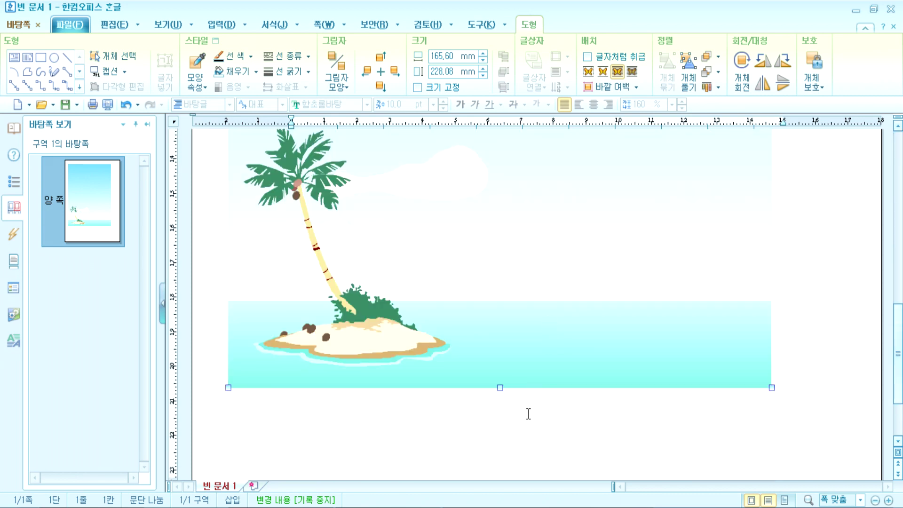
Stretch the 무인도 background towards the page's right and lower edges to about 188 × 273 mm
scroll(688, 336, "up", 6)
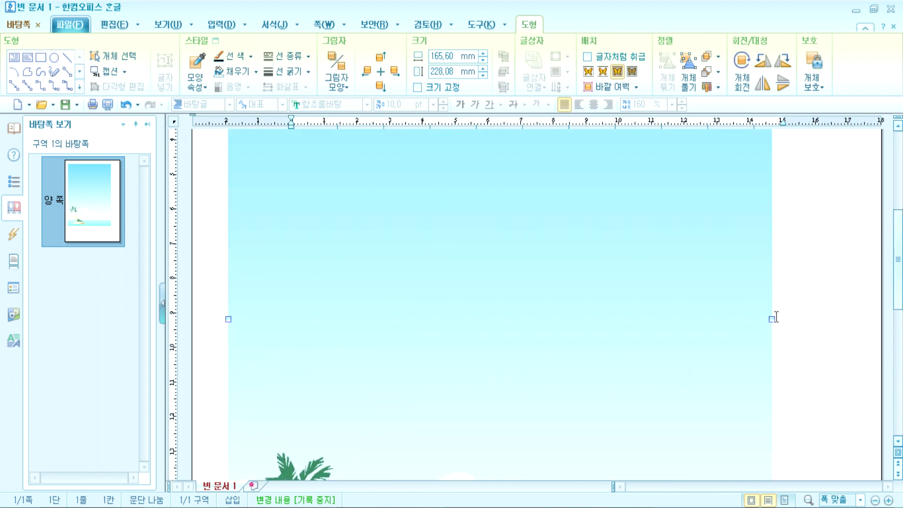
left_click_drag(829, 319, 846, 318)
scroll(379, 333, "down", 6)
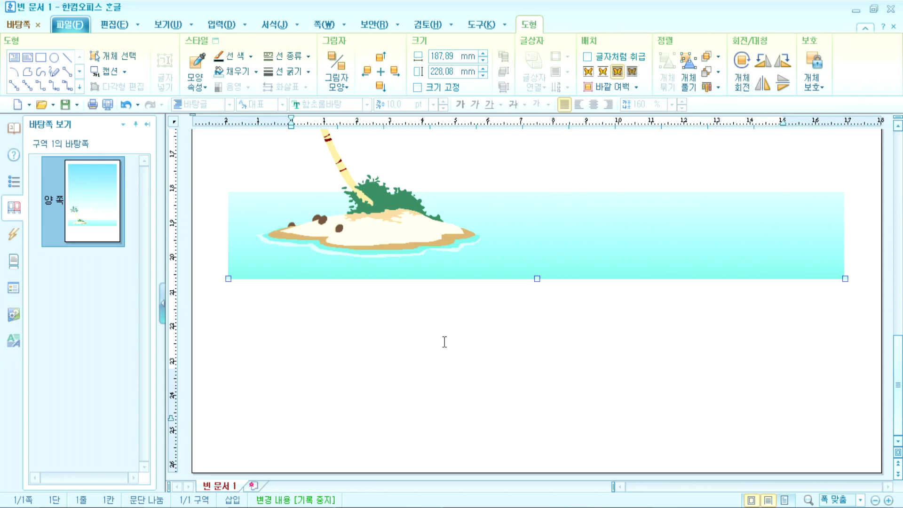
left_click_drag(537, 279, 527, 432)
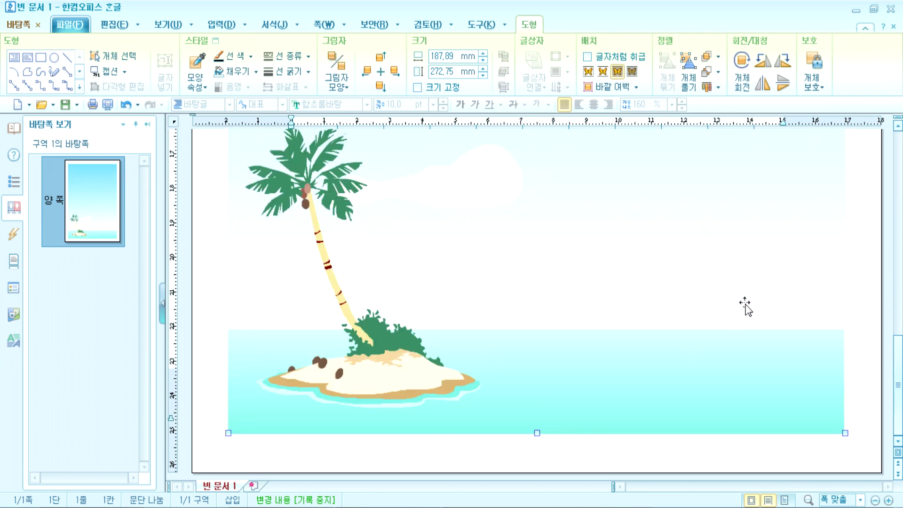
Extend the background's upper-left and lower-right corners towards the page corners, to about 197 × 284 mm
scroll(694, 303, "up", 10)
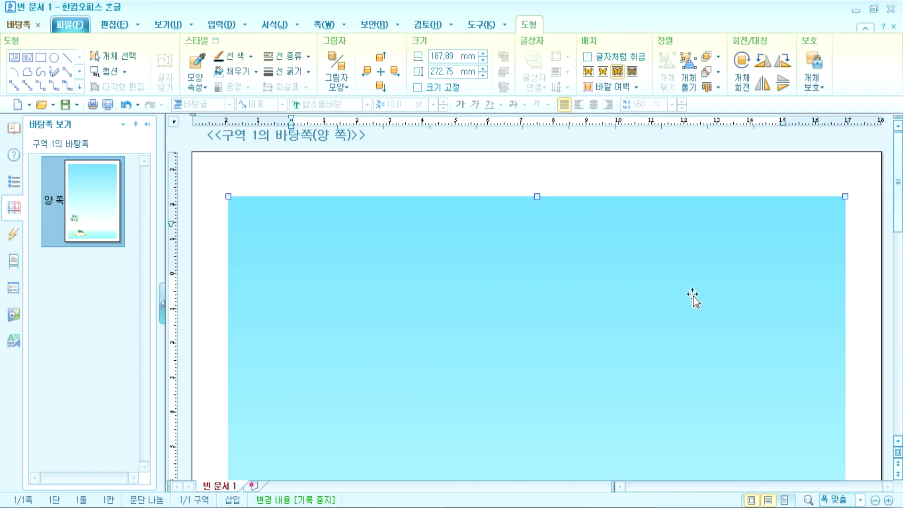
left_click_drag(228, 200, 214, 178)
scroll(752, 329, "down", 15)
left_click_drag(845, 432, 861, 451)
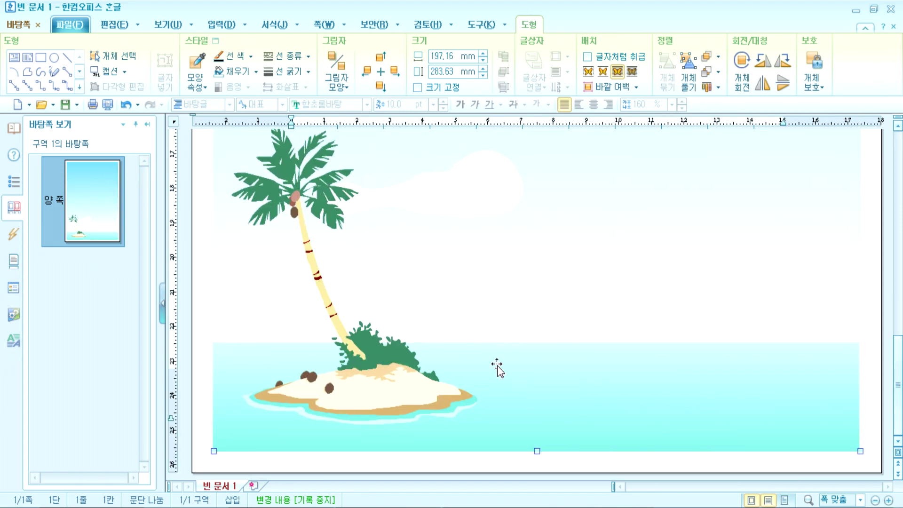
scroll(428, 325, "up", 15)
scroll(428, 323, "up", 1)
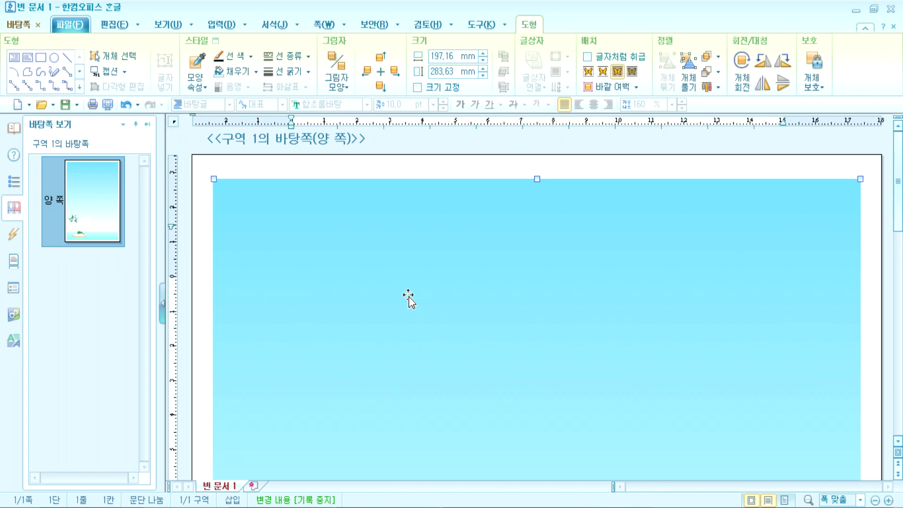
Close the master page editing and preview the document page with its background
left_click(38, 25)
scroll(245, 316, "down", 5)
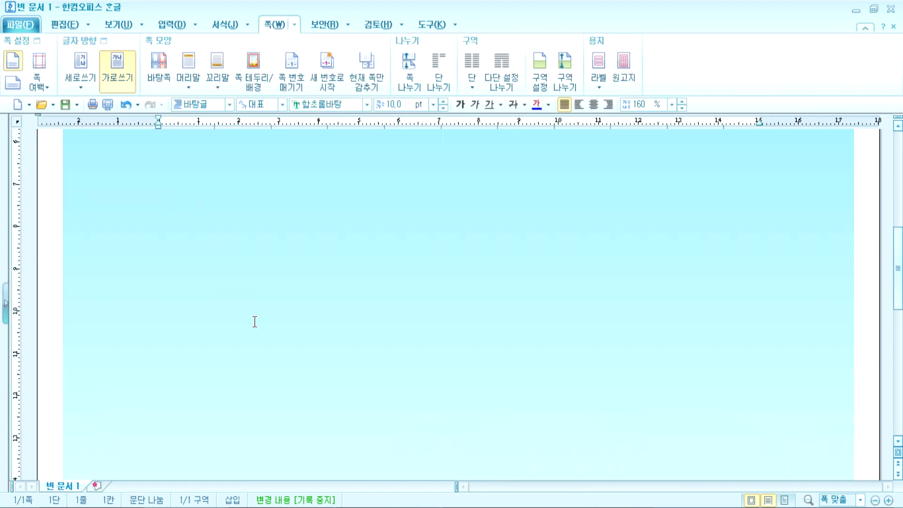
left_click(108, 104)
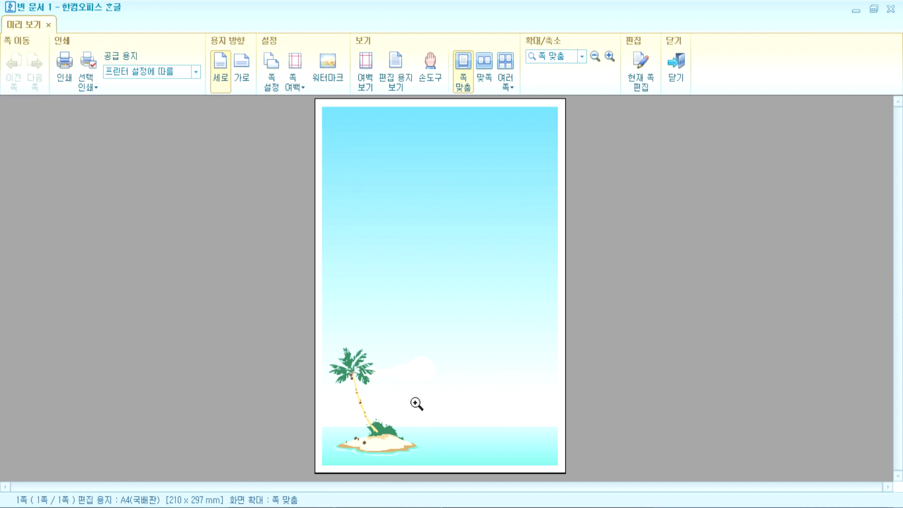
key("Escape")
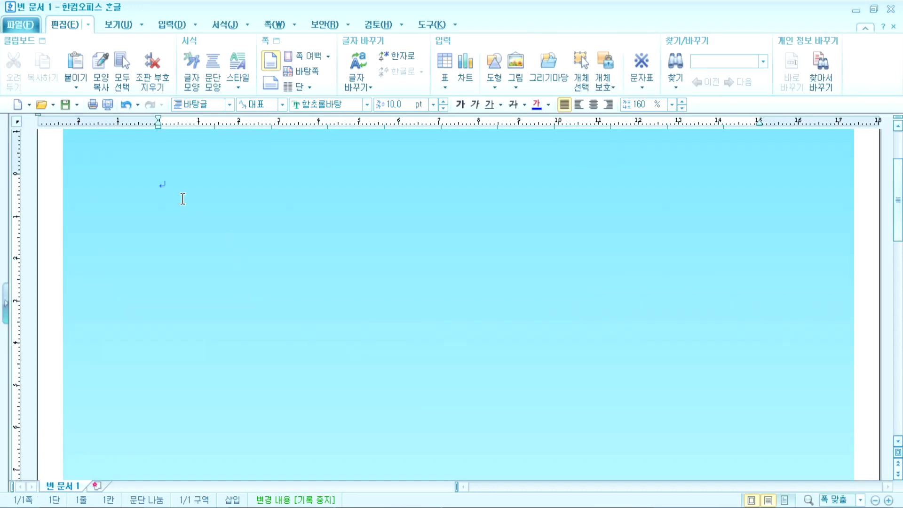
Set the font size to 48 pt and write the lines "친구에게" and "친구야" on the page
left_click(432, 106)
left_click(389, 250)
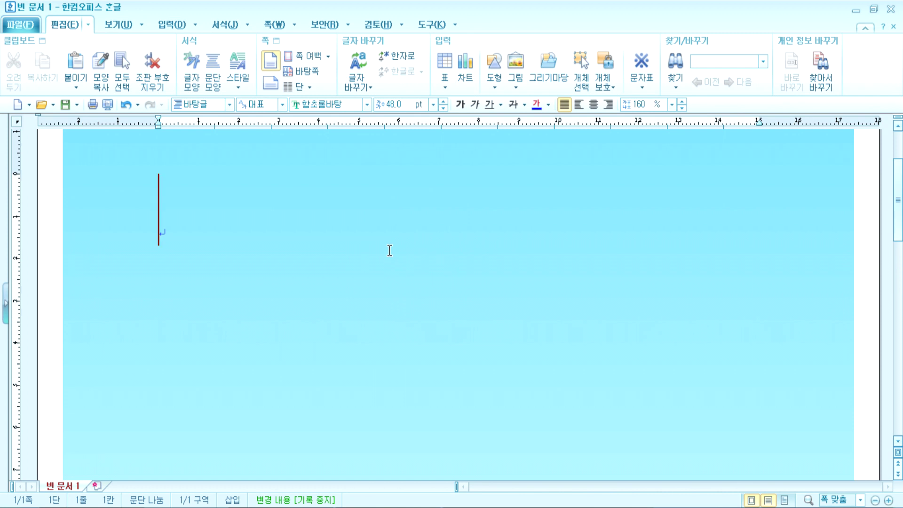
type("찬규")
key("BackSpace")
key("BackSpace")
type("치ㄴ구에게")
key("Return")
type("친구에게")
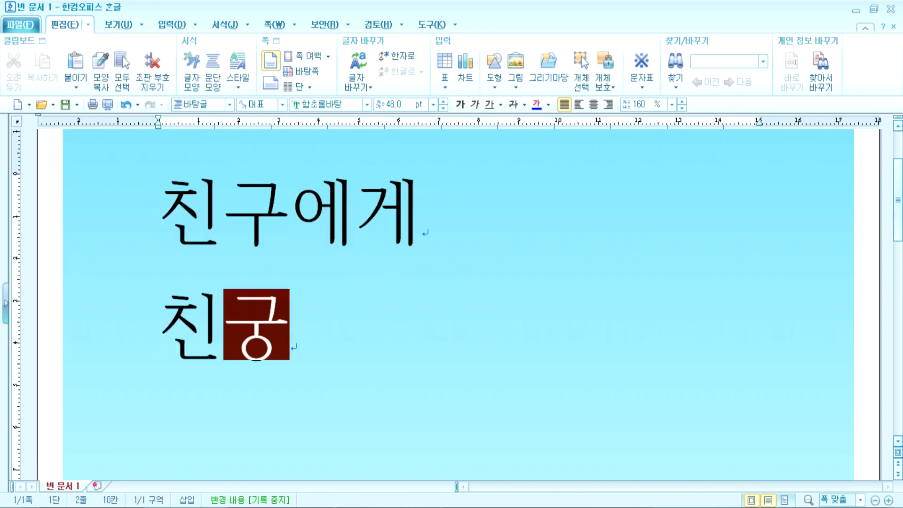
type("애")
key("BackSpace")
type("야")
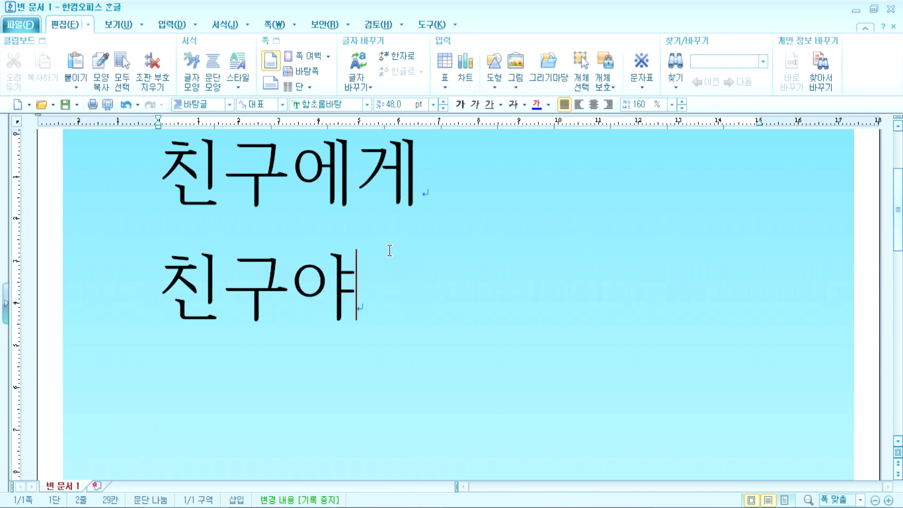
Start the third paragraph with the text "나는 지금 저 먼 무인도에서"
key("Return")
type("나는 지")
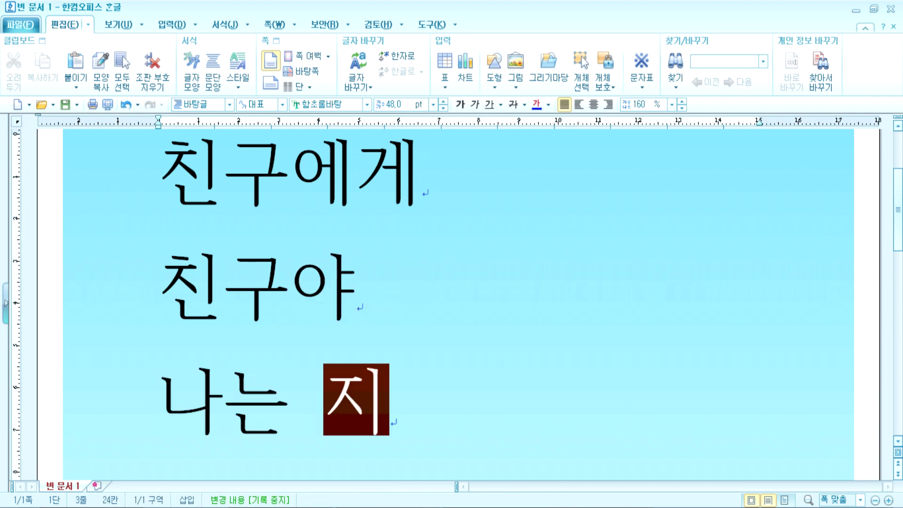
type("금 ")
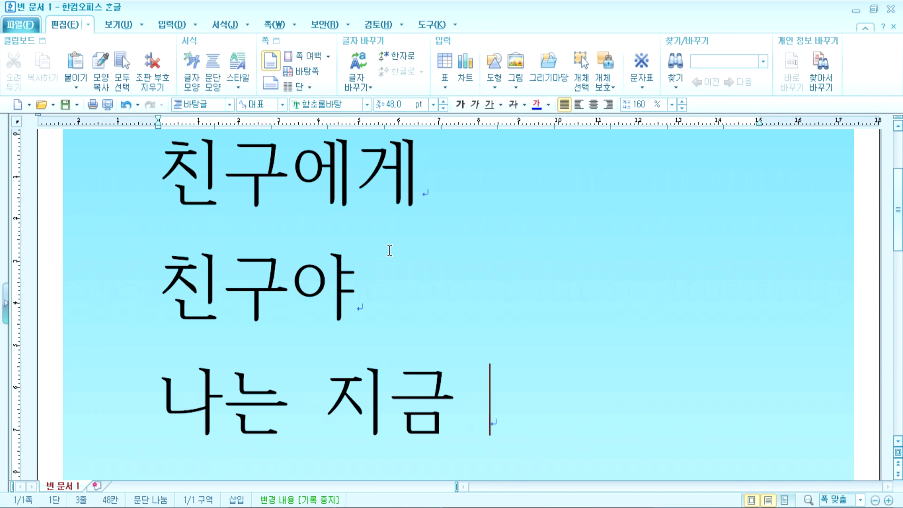
type("저 멋ㄴ")
key("BackSpace")
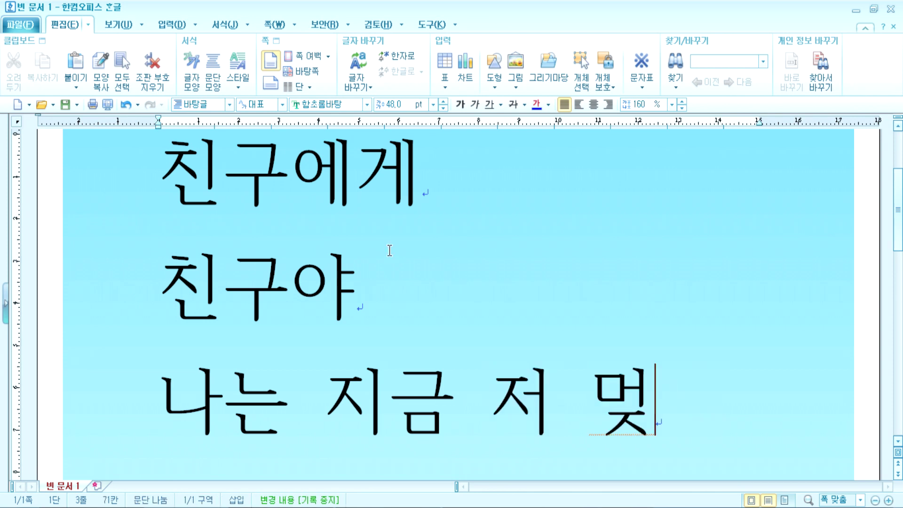
key("BackSpace")
type("먼 ")
type("ㅁㅇ")
key("BackSpace")
type("ㅜ인")
type("도에서 ")
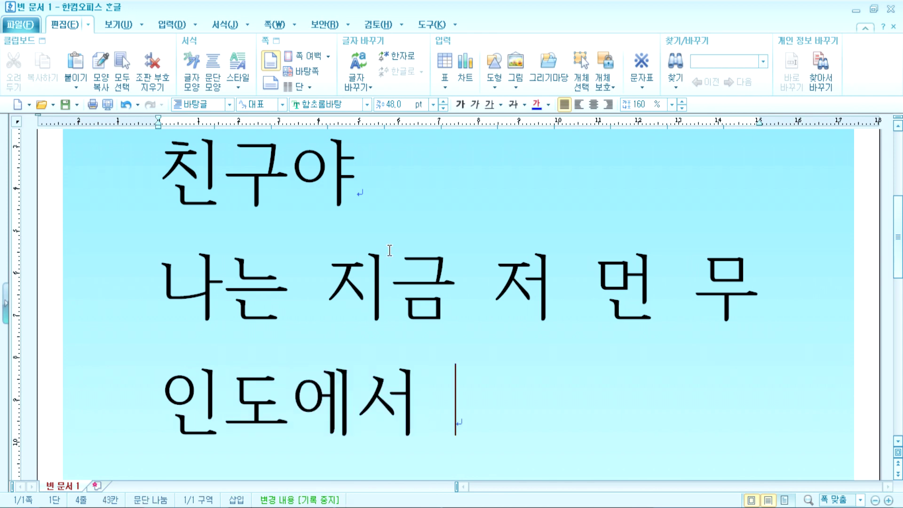
Finish the sentence with "잘 놀고 있다." and add the line "와서 같이 놀래?" followed by an empty line
type("잘")
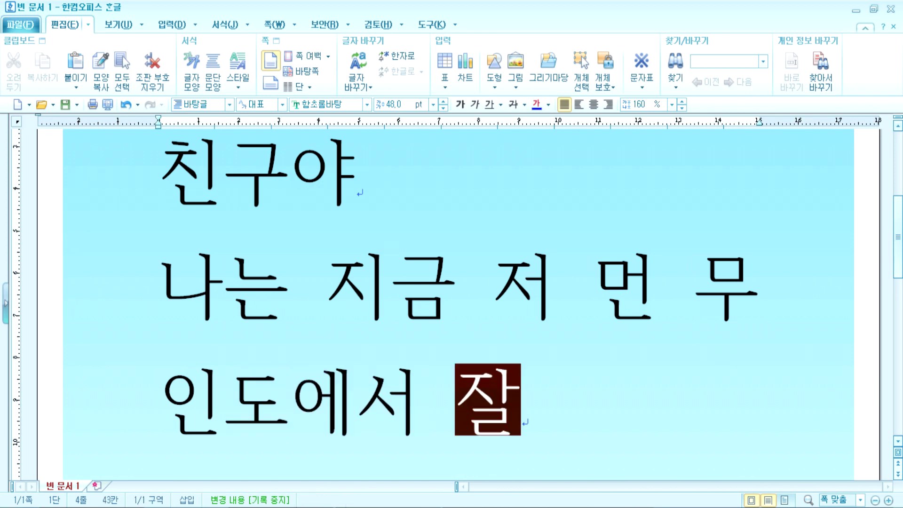
type(" 놀고이ㅆ다.")
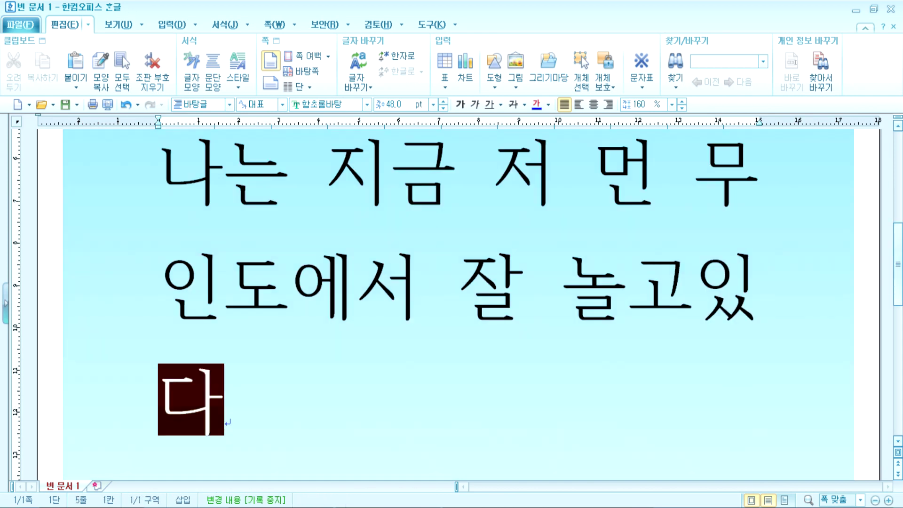
key("Return")
type("와서 ")
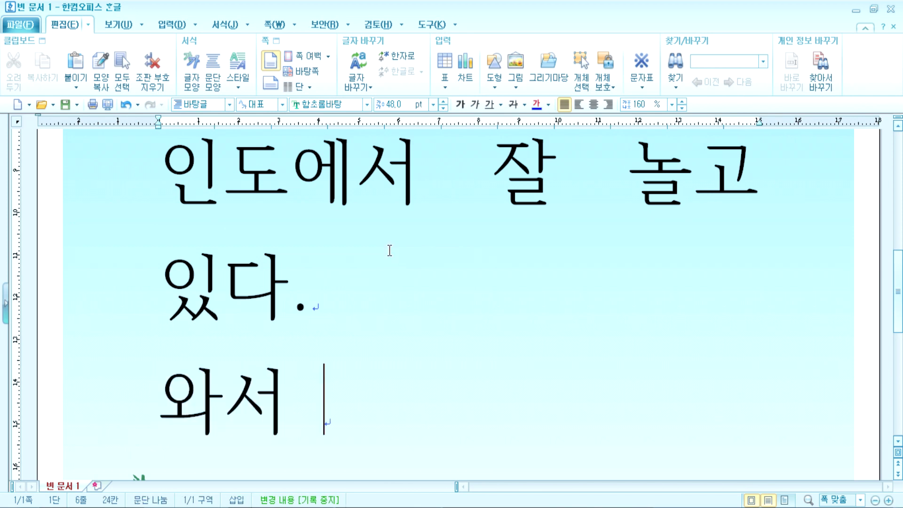
type("같이 놀래?")
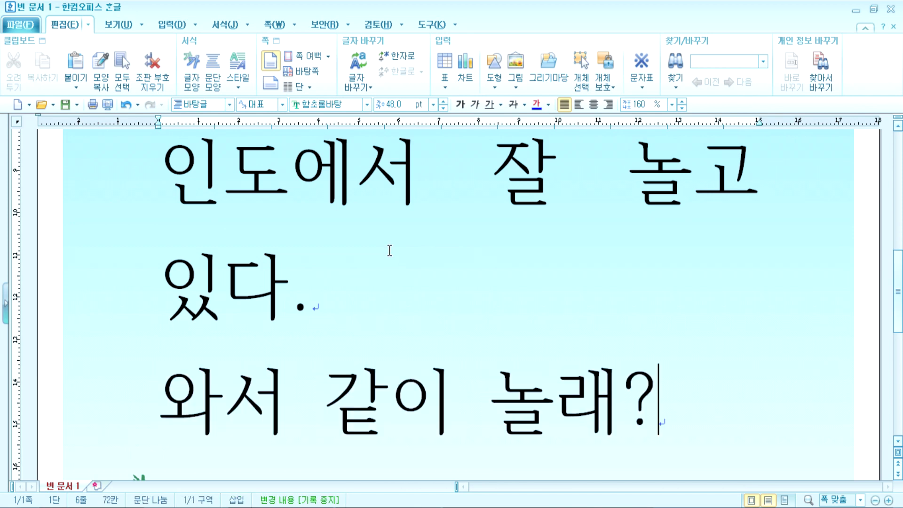
key("Return")
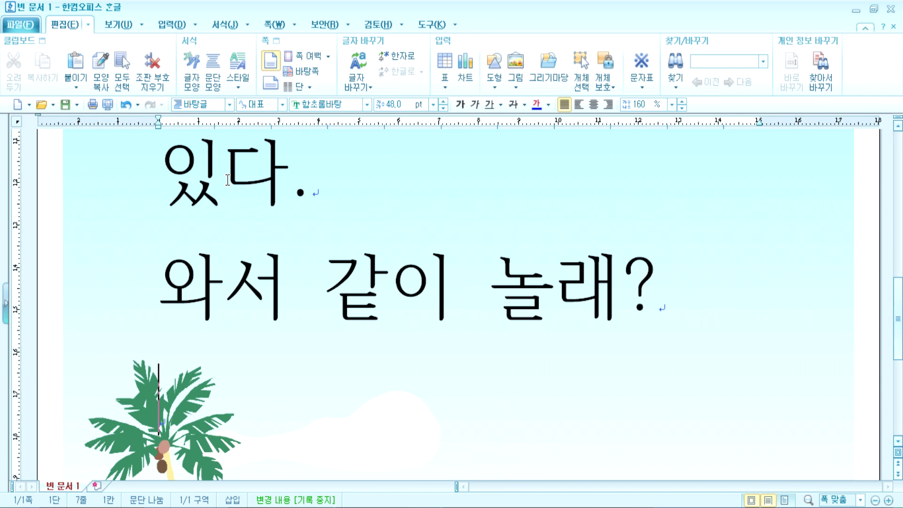
Preview the whole page with the letter text over the background
left_click(108, 105)
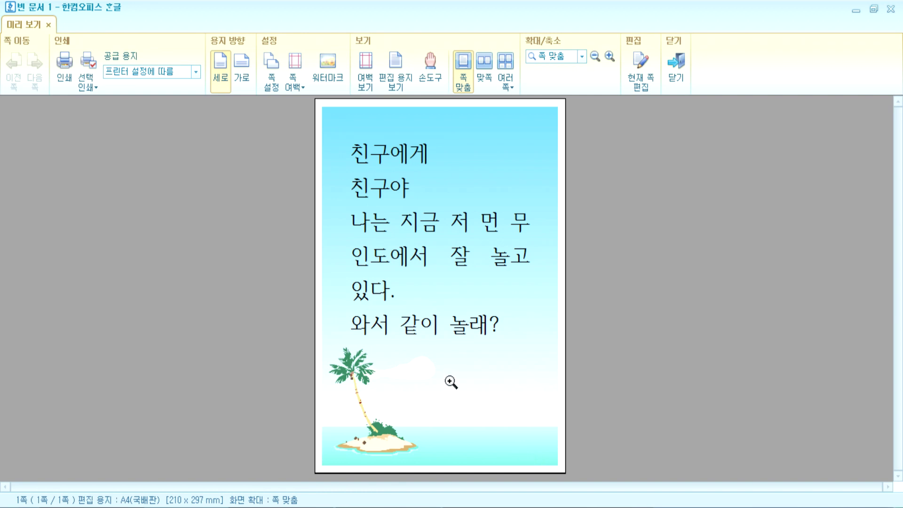
key("Escape")
Close the preview and delete all of the letter text from the page
scroll(191, 278, "up", 10)
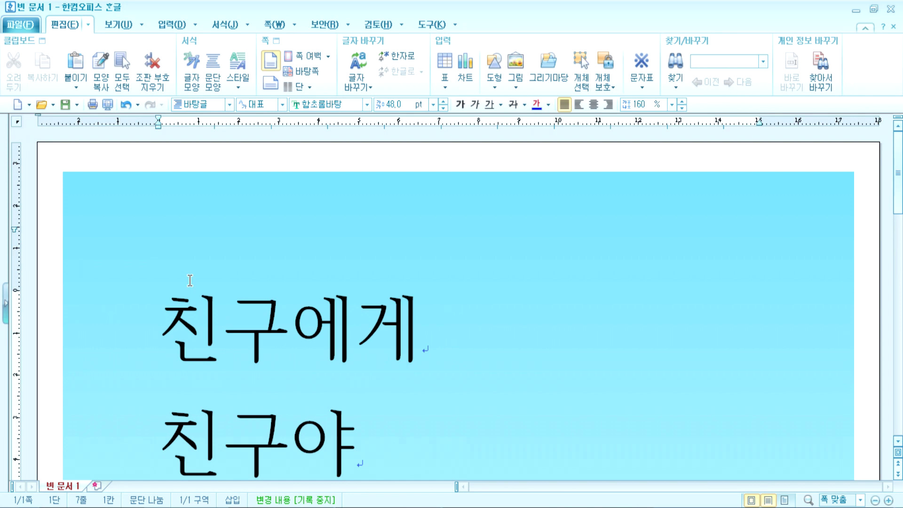
left_click_drag(160, 310, 423, 485)
left_click_drag(572, 505, 563, 499)
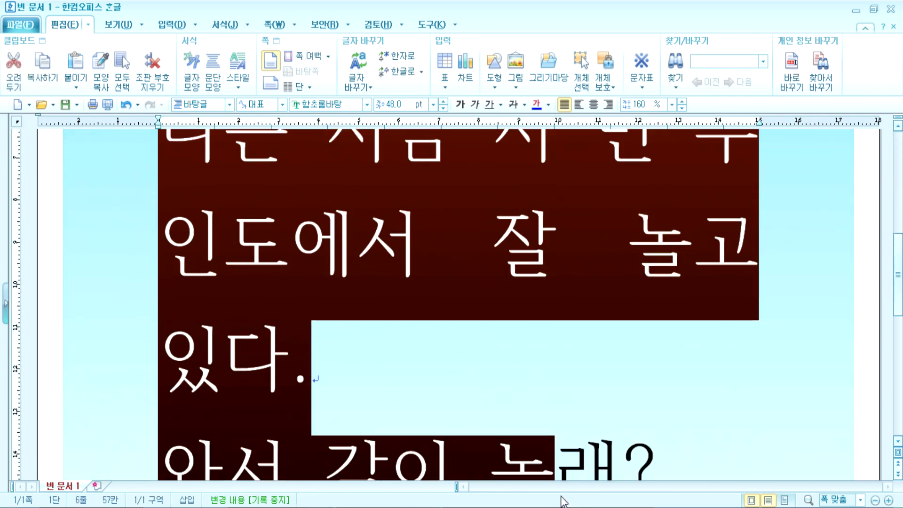
key("Delete")
left_click_drag(449, 411, 57, 213)
key("Delete")
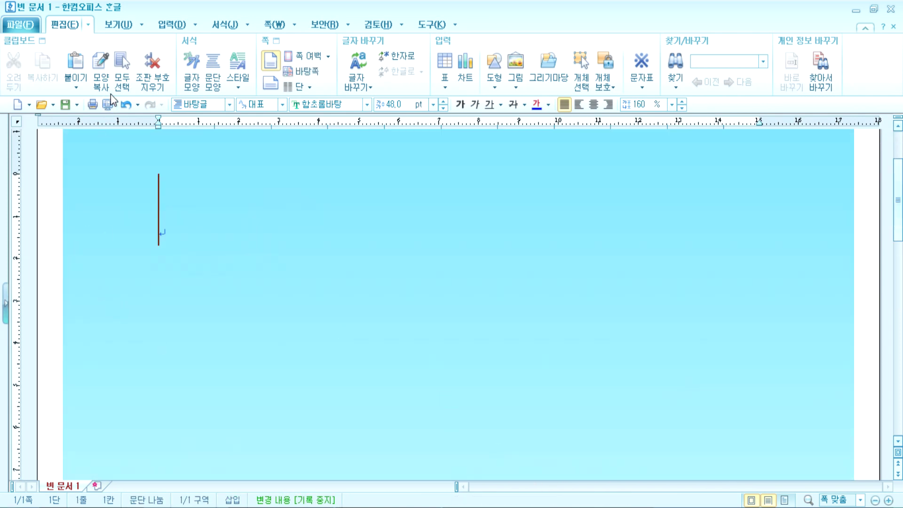
Preview the whole page with only the island background and return to editing
left_click(108, 104)
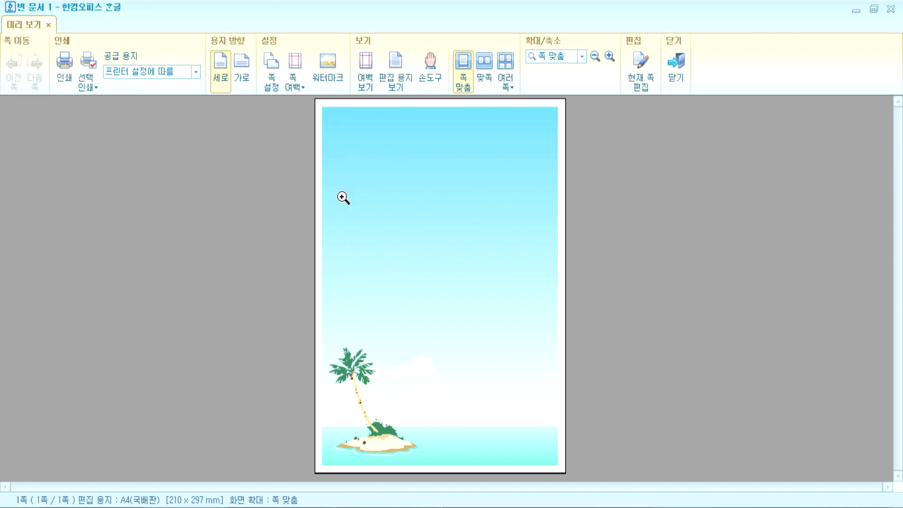
key("Escape")
scroll(350, 308, "up", 3)
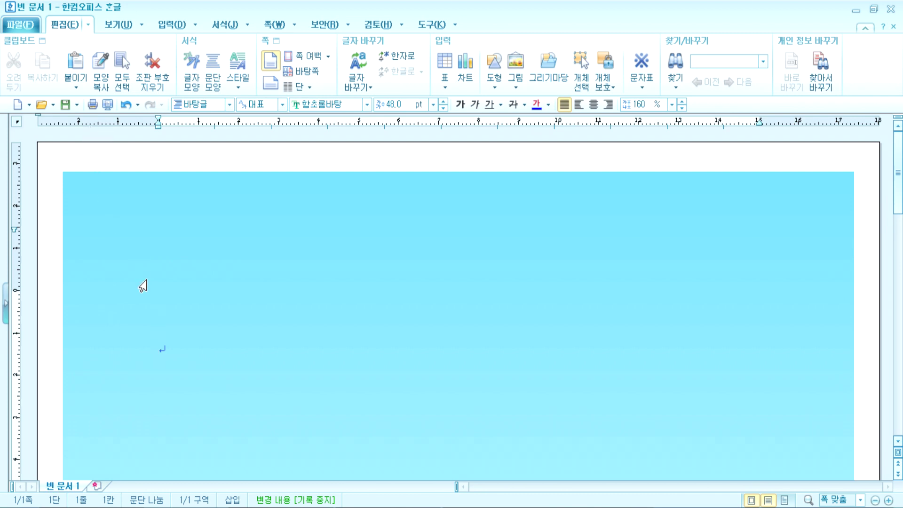
Undo the deletion of the letter text and preview the whole page with the text over the background
key("ctrl+z")
left_click(399, 322)
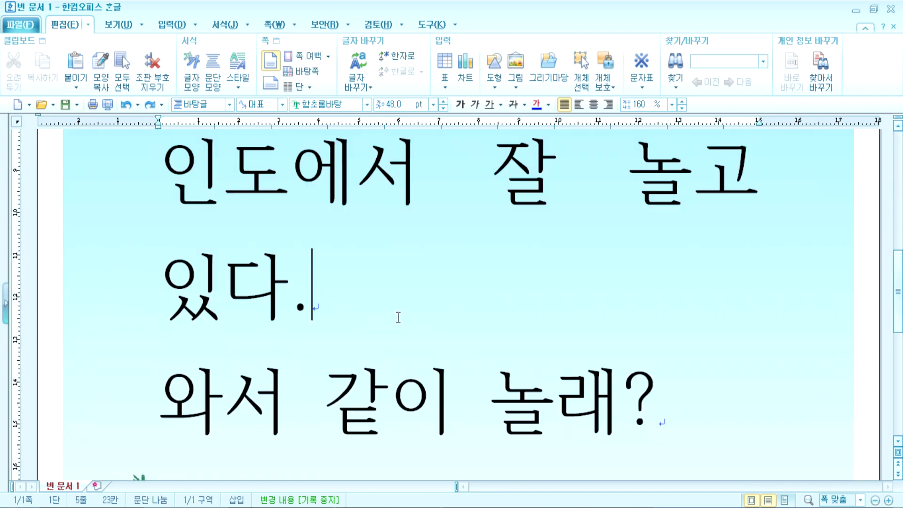
left_click(104, 102)
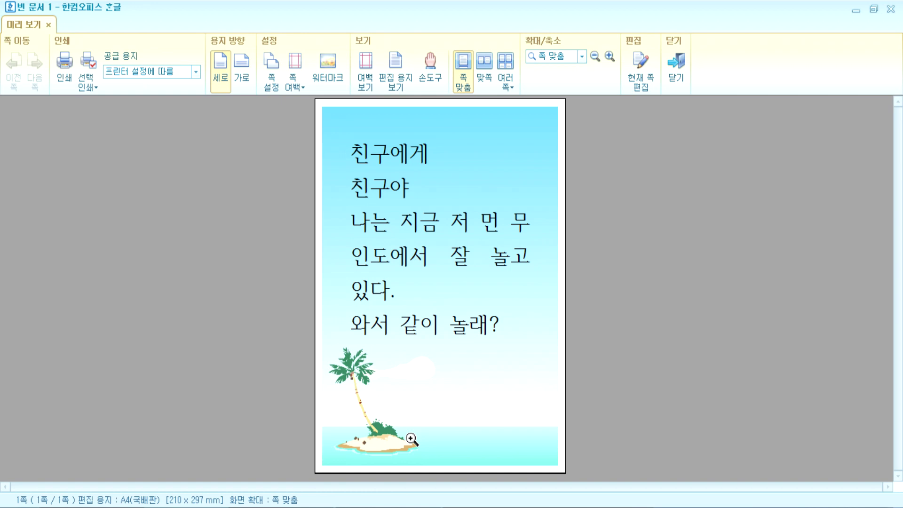
key("Escape")
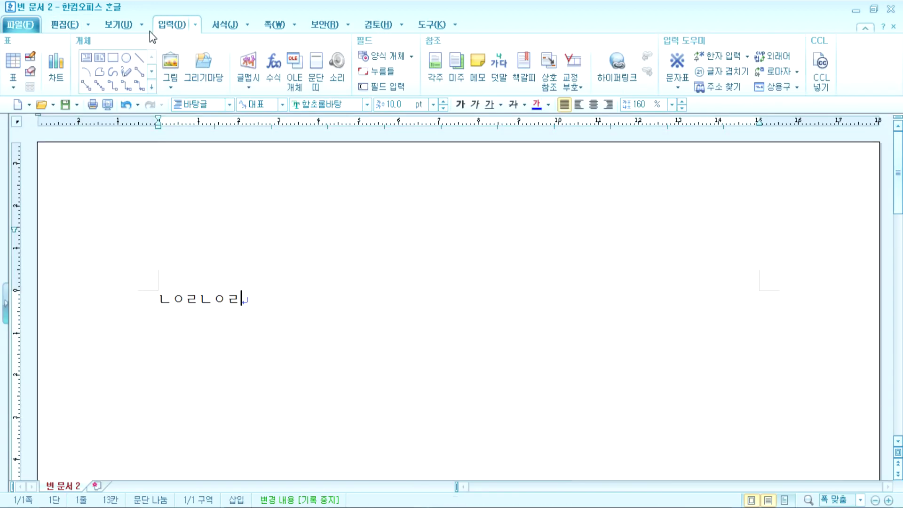
Place the 가을들판 drawing from the 배경(그림1) gallery group directly on the body page, about 154 × 220 mm
left_click(204, 69)
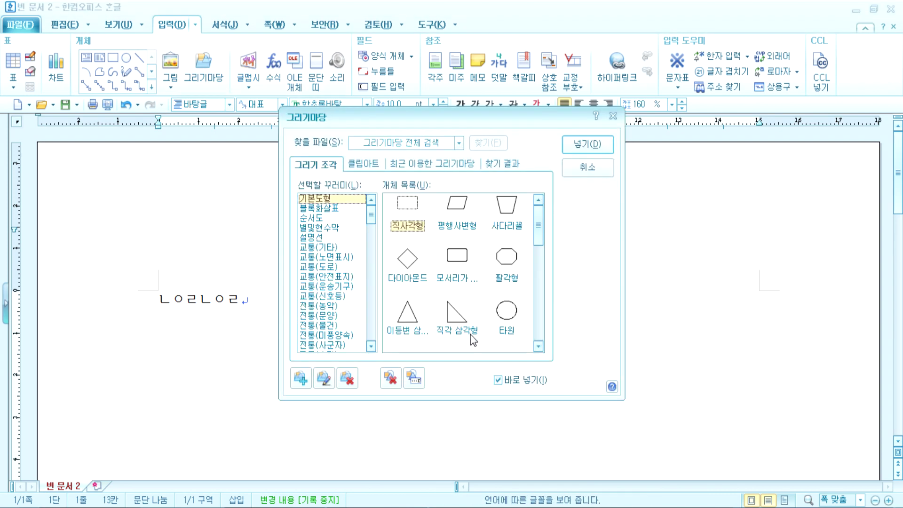
left_click(320, 335)
scroll(345, 337, "down", 4)
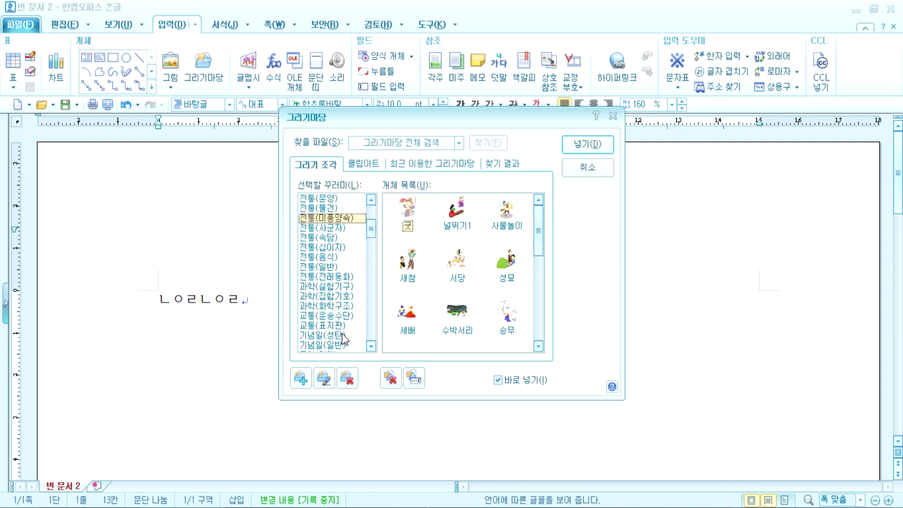
scroll(326, 296, "down", 4)
scroll(328, 296, "down", 1)
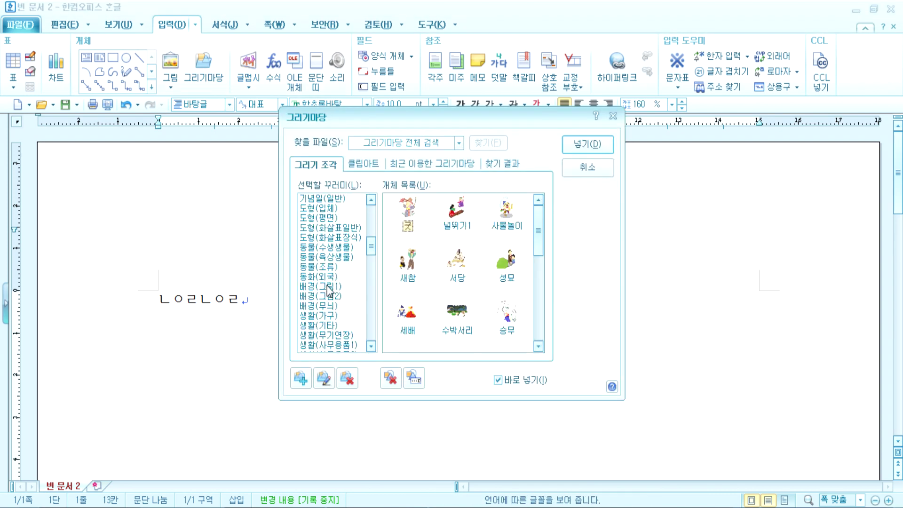
left_click(331, 287)
double_click(408, 209)
left_click_drag(115, 179, 736, 393)
left_click(567, 167)
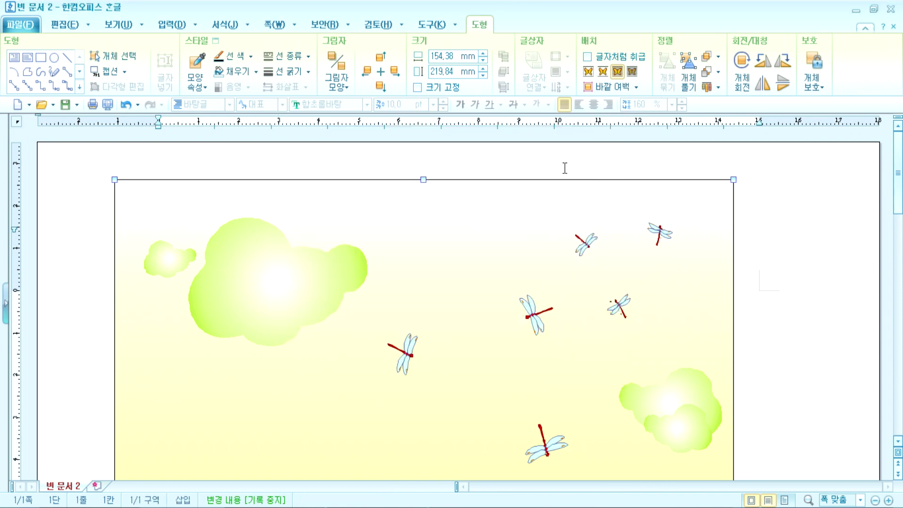
Move the 가을들판 background around on the body page and delete it
left_click(60, 266)
left_click(238, 292)
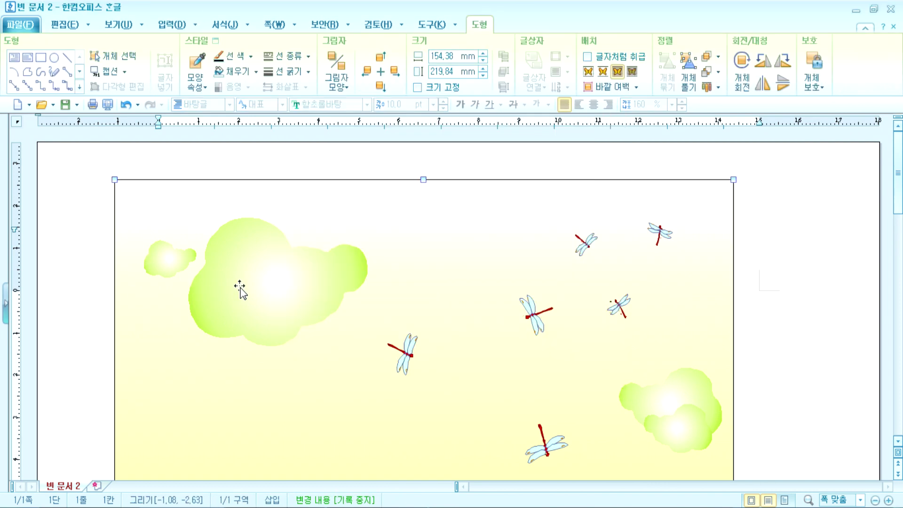
left_click_drag(235, 289, 259, 345)
left_click_drag(272, 383, 272, 436)
left_click_drag(207, 319, 211, 282)
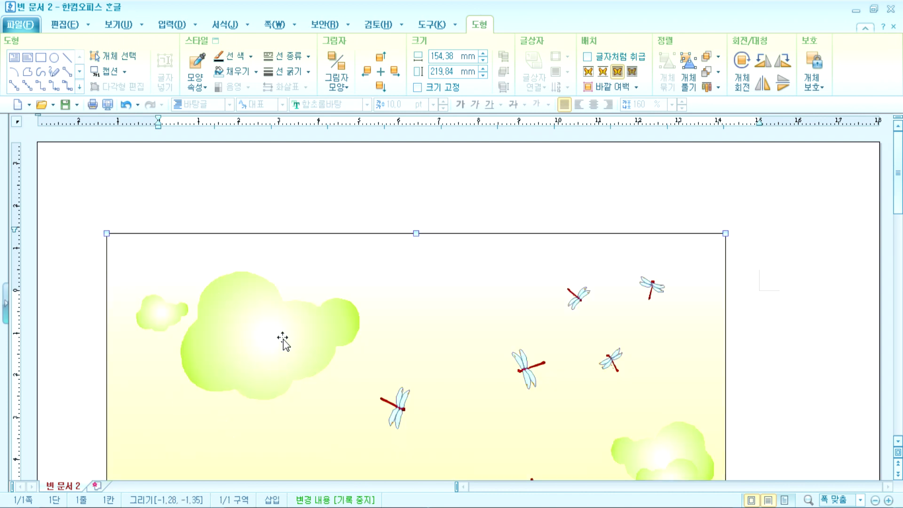
key("Delete")
Create a 양 쪽 master page for the current section
left_click(269, 29)
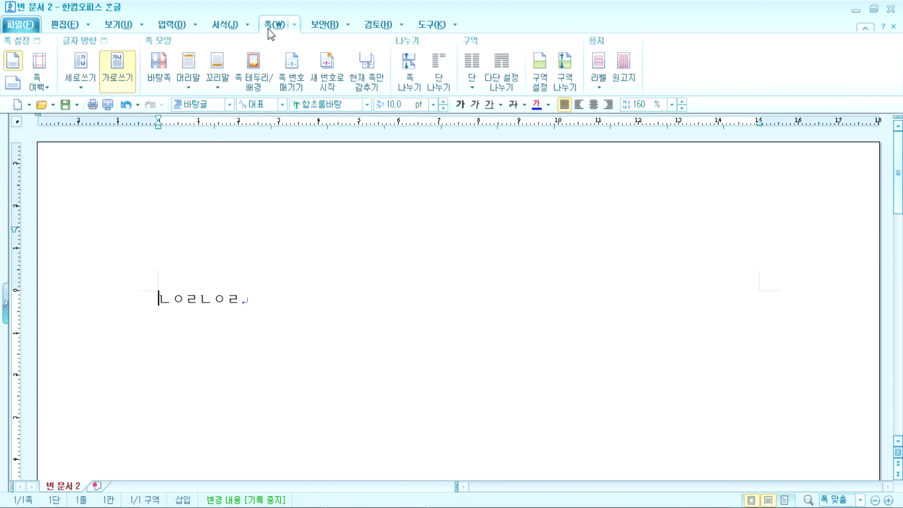
left_click(162, 61)
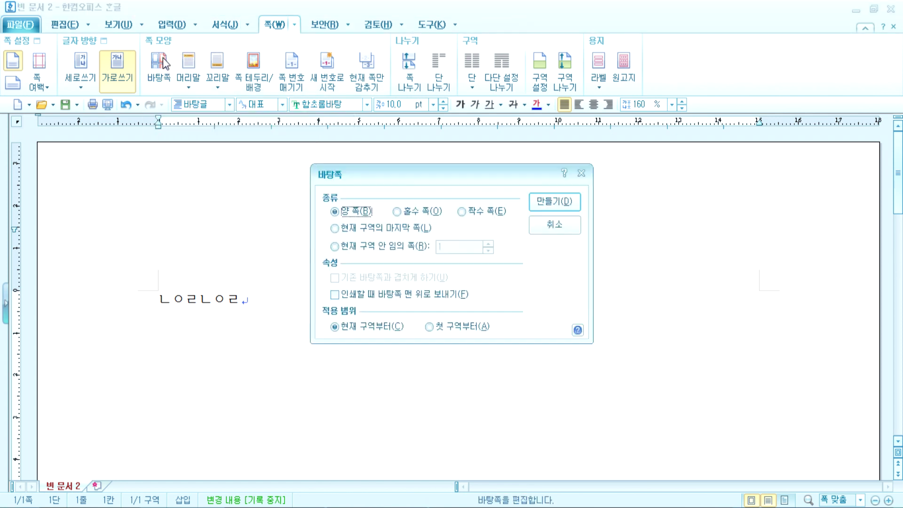
left_click(560, 204)
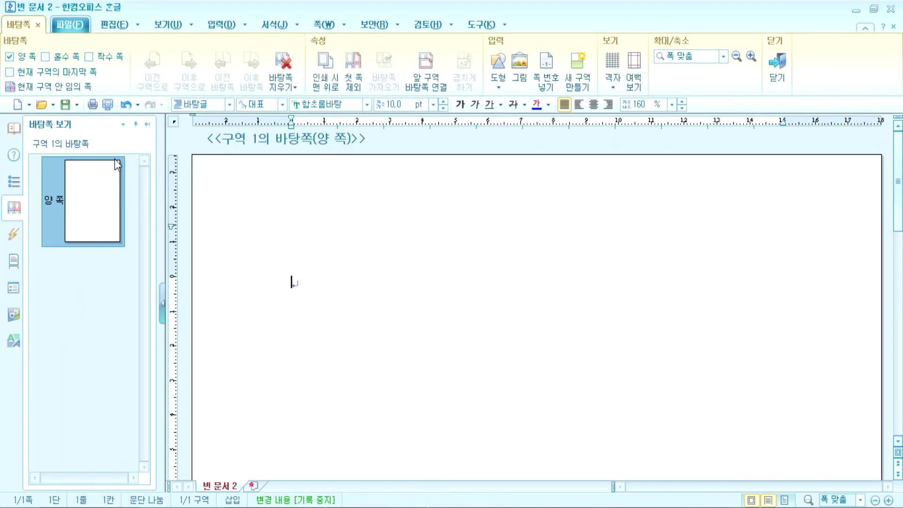
Place the 사막의빛 background from the 배경(그림1) gallery group across the master page, about 191 × 273 mm
left_click(114, 25)
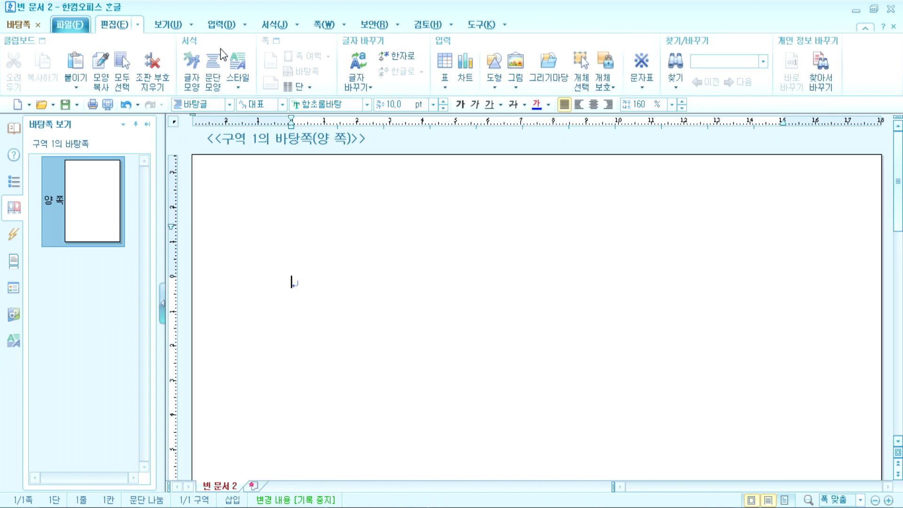
left_click(548, 64)
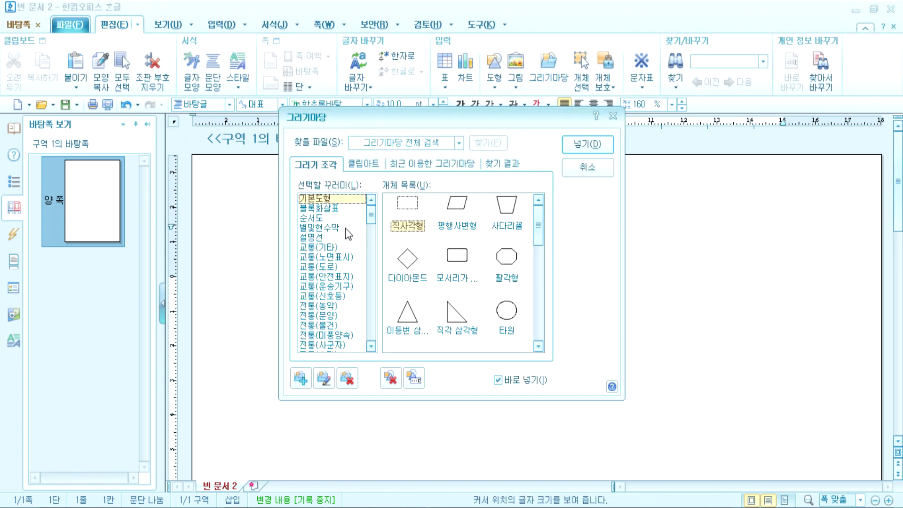
left_click_drag(371, 217, 382, 249)
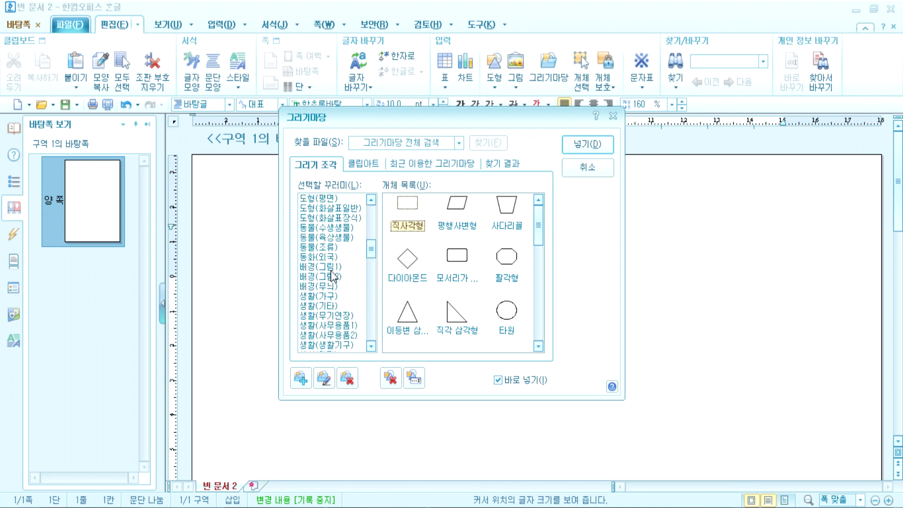
left_click(332, 269)
left_click(457, 313)
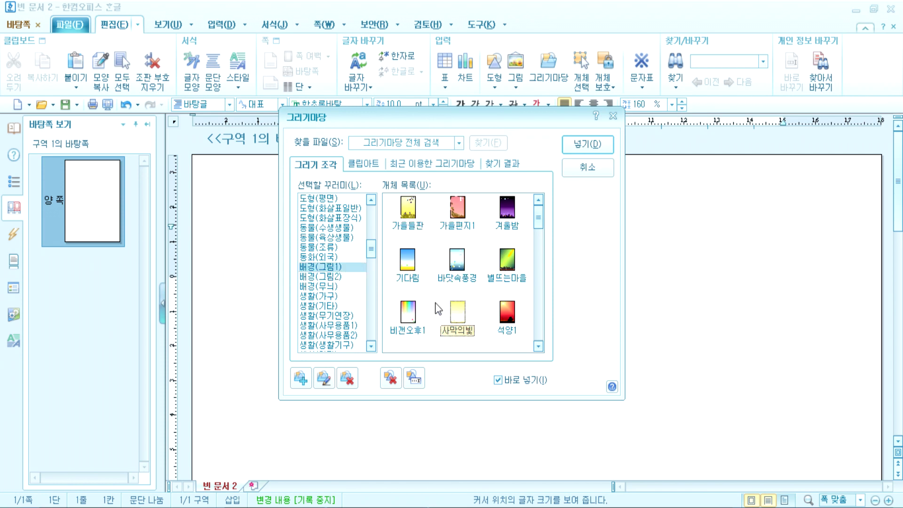
double_click(456, 313)
left_click_drag(221, 171, 768, 409)
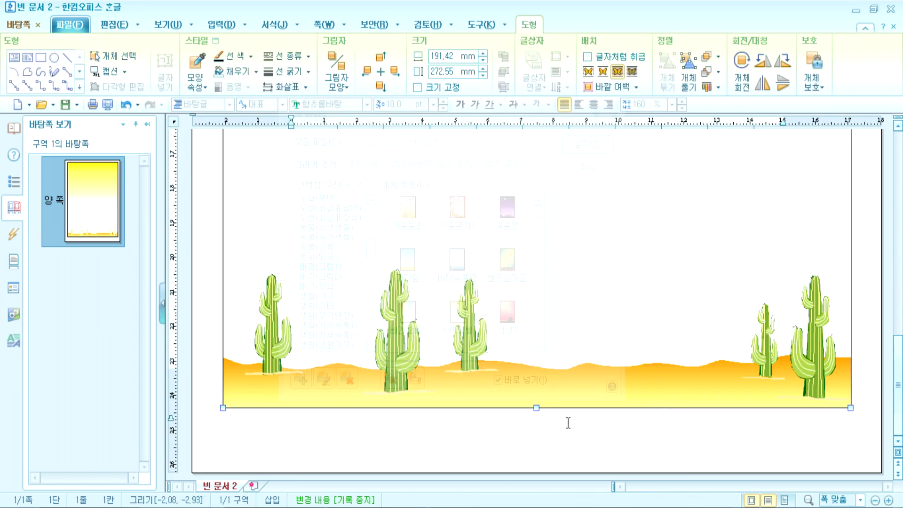
Stretch the desert background downward to about 277 mm high and leave master page editing
left_click_drag(536, 408, 536, 422)
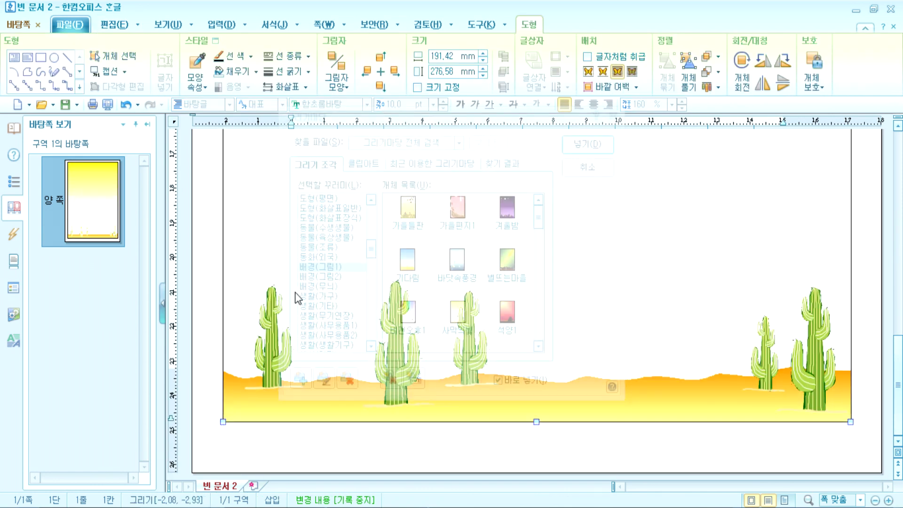
left_click(588, 167)
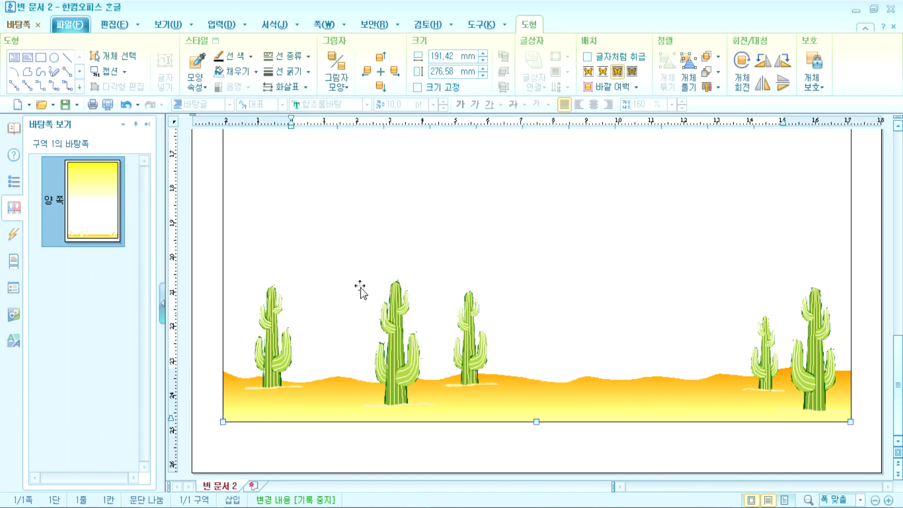
scroll(360, 289, "up", 10)
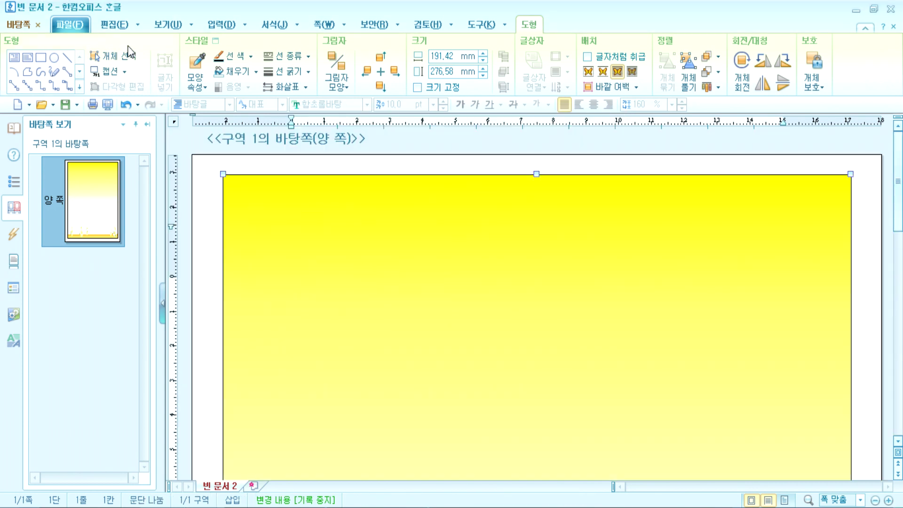
left_click(18, 25)
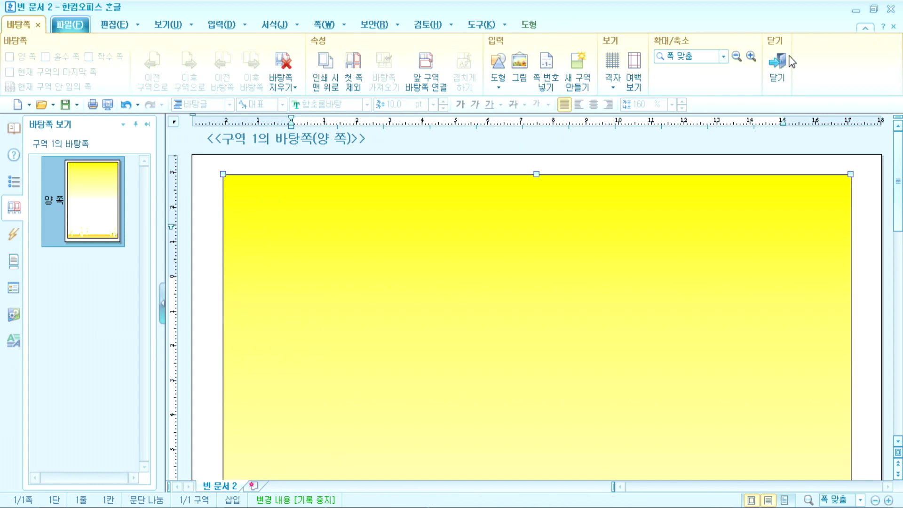
left_click(779, 62)
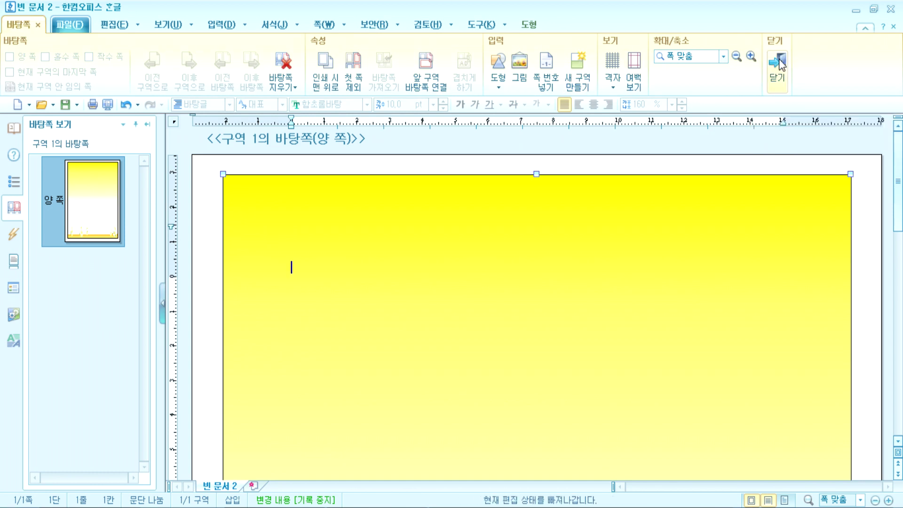
Examine the body page with the master page background behind the text, and put the cursor after the text
scroll(157, 334, "down", 10)
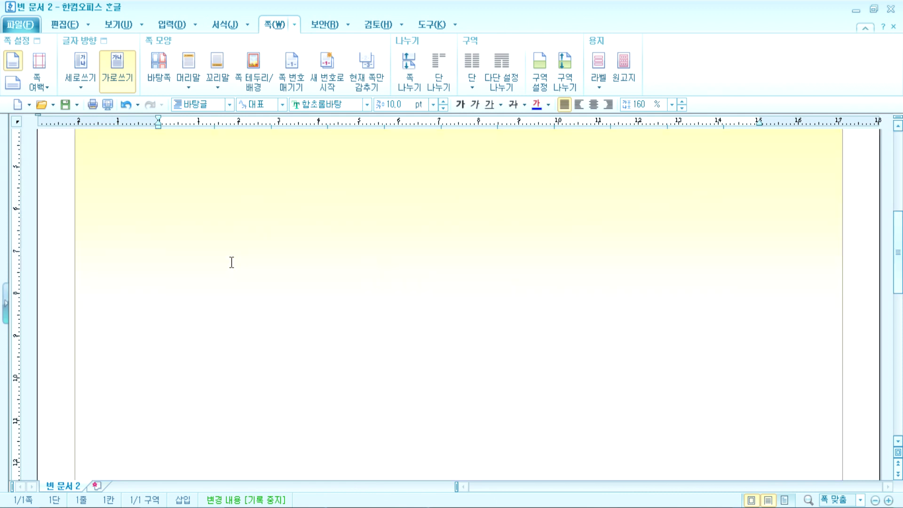
scroll(229, 301, "up", 10)
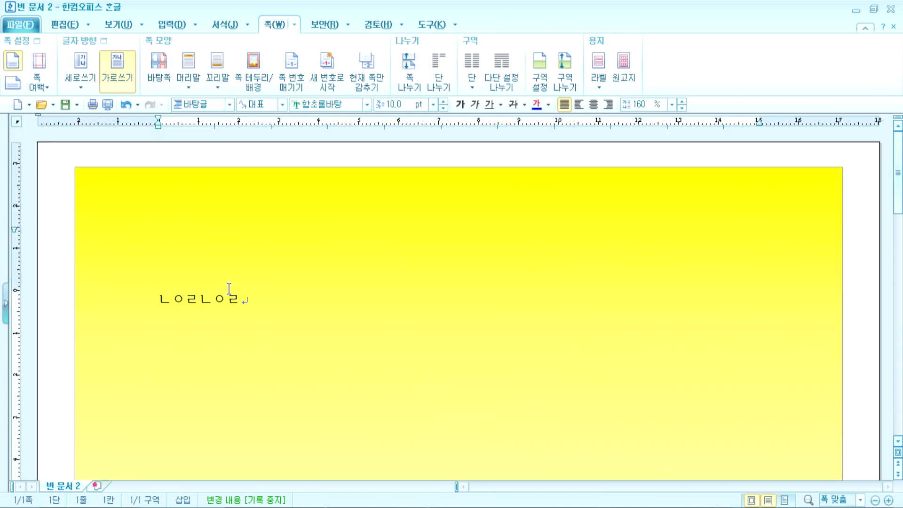
left_click(134, 193)
left_click(285, 315)
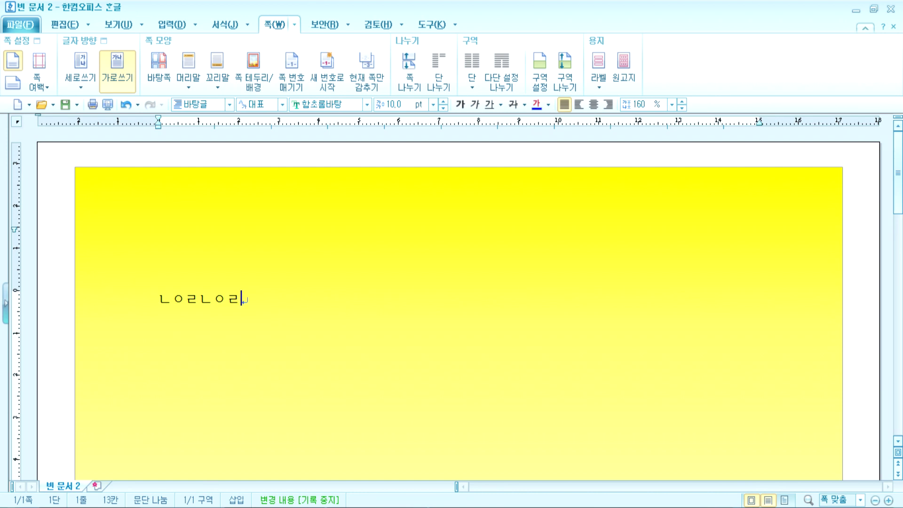
Switch to Notepad and write the heading "* 매 쪽마다 같은 배경그림을 이용하여 글쓰기" on a new line
key("alt+Tab")
key("Return")
scroll(207, 174, "down", 1)
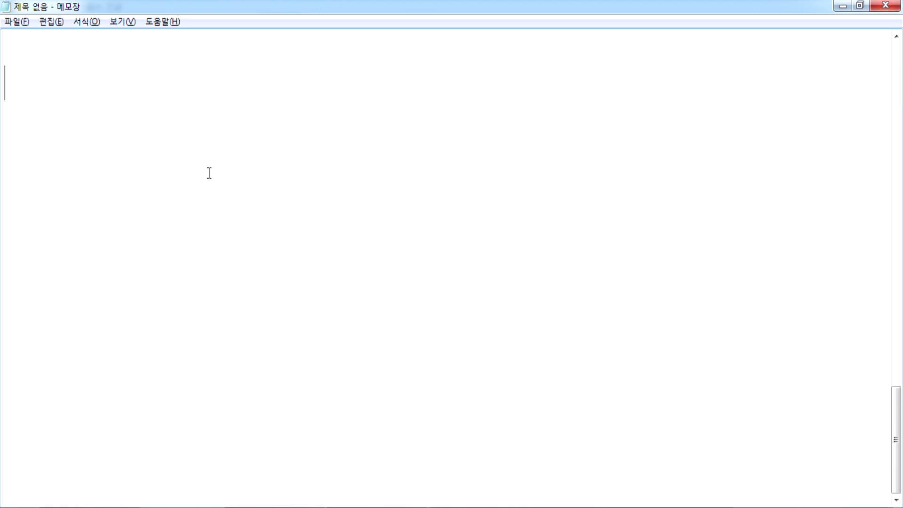
type("매 ")
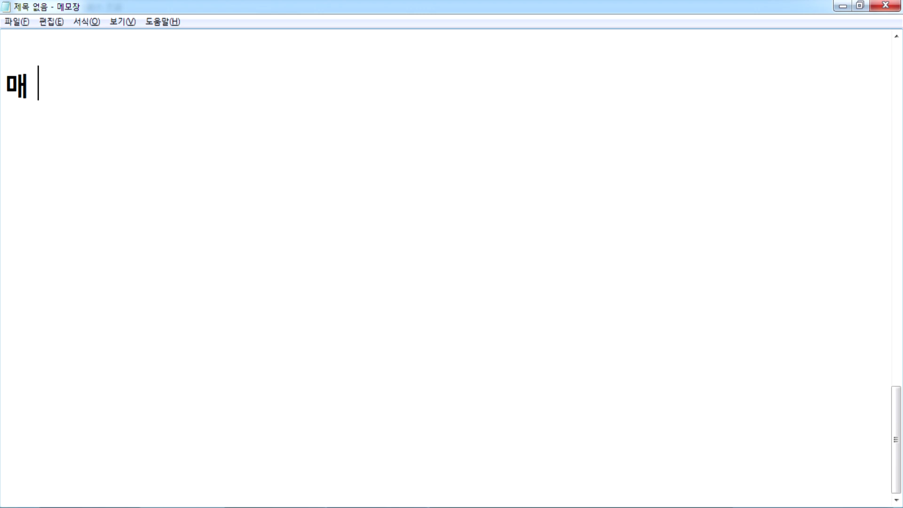
type("쪽마다 같은")
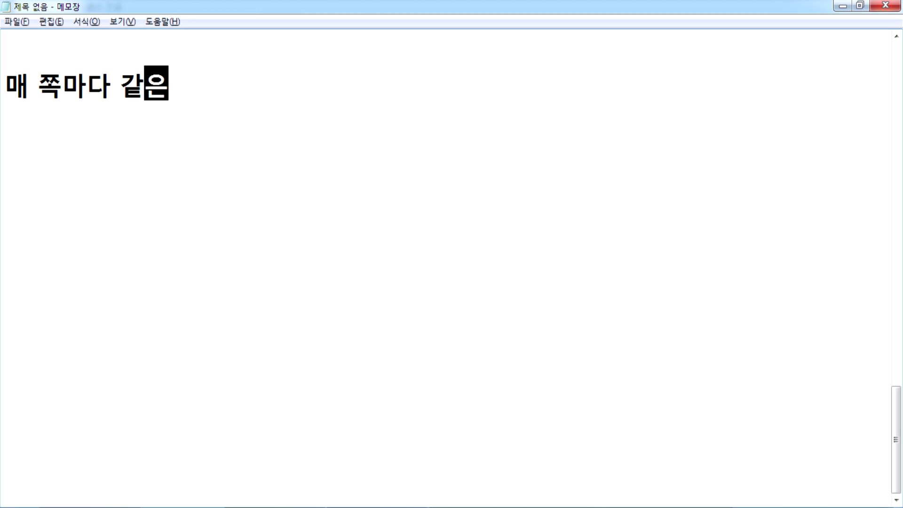
type(" 배경ㅇ을")
key("BackSpace")
key("BackSpace")
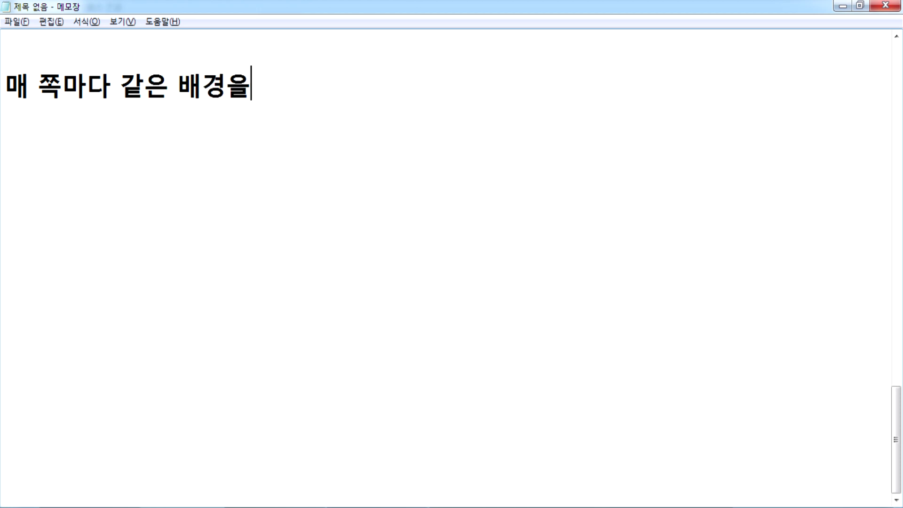
type("ㄱ그림을 이용하여")
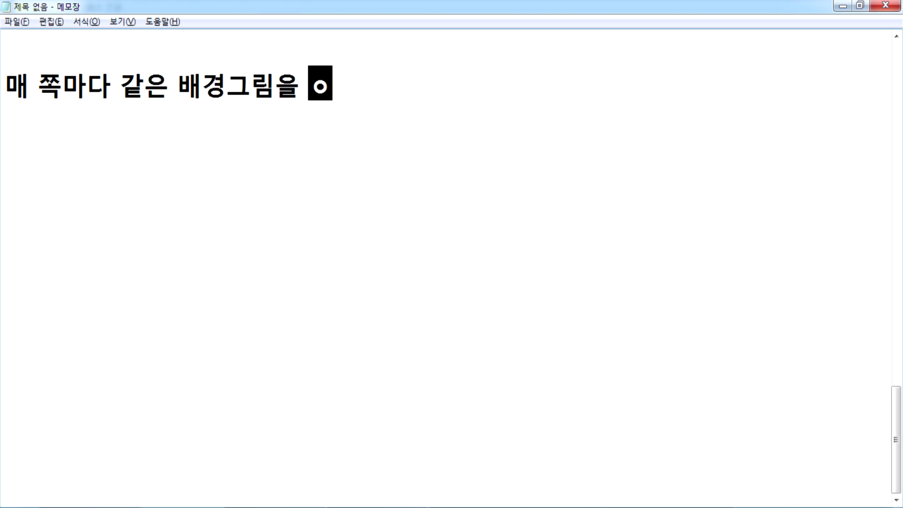
type(" 글")
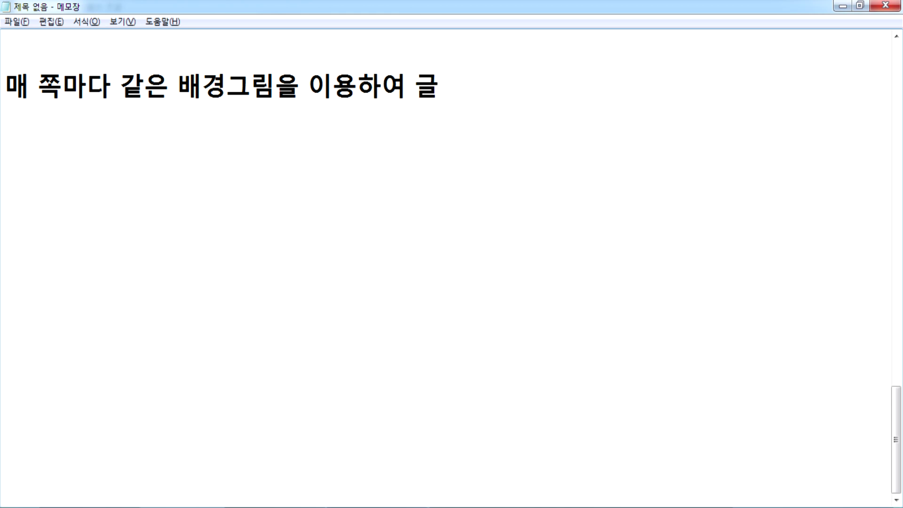
type("쓱기")
type("*")
key("End")
Add the first numbered note, "1. 바탕쪽을 만들어서 작업을 해야한다.", under the heading
key("Return")
type("1. ㅉ")
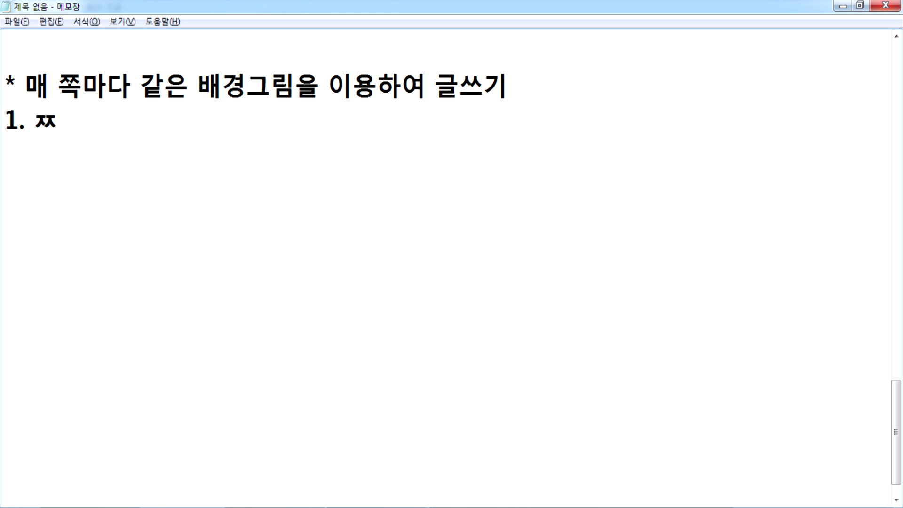
key("BackSpace")
type("바탕")
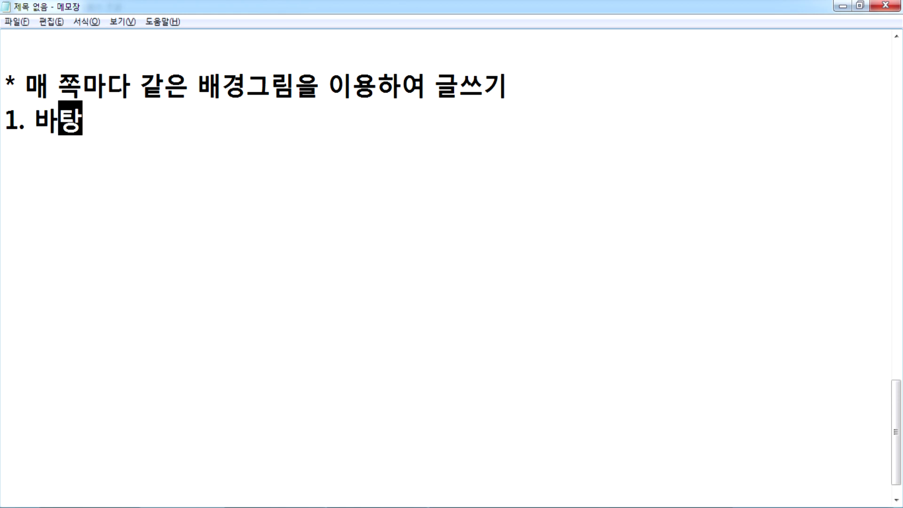
type("쪽을 ㅁ만들어")
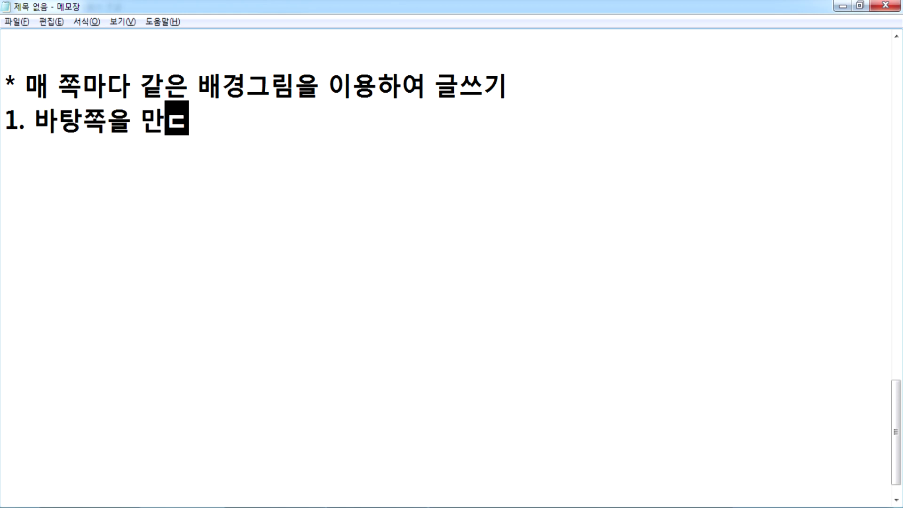
type("서 작")
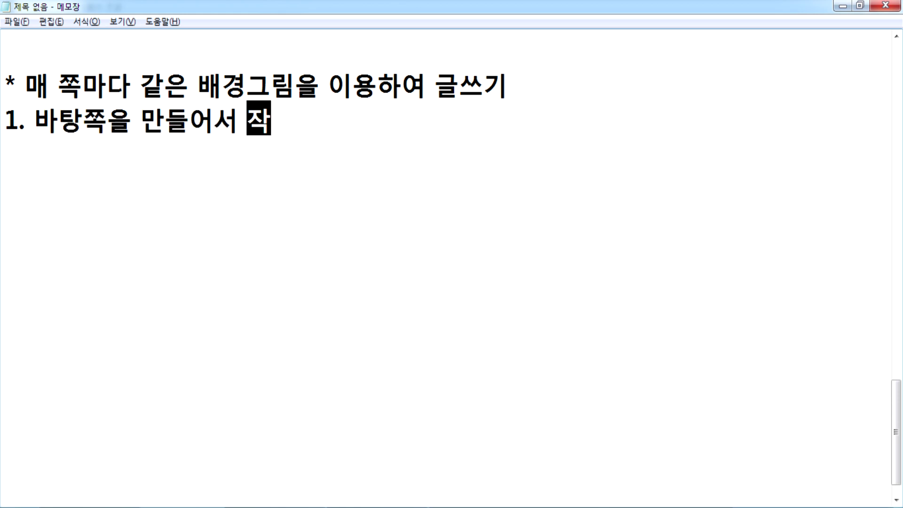
type("업을 해야한다.")
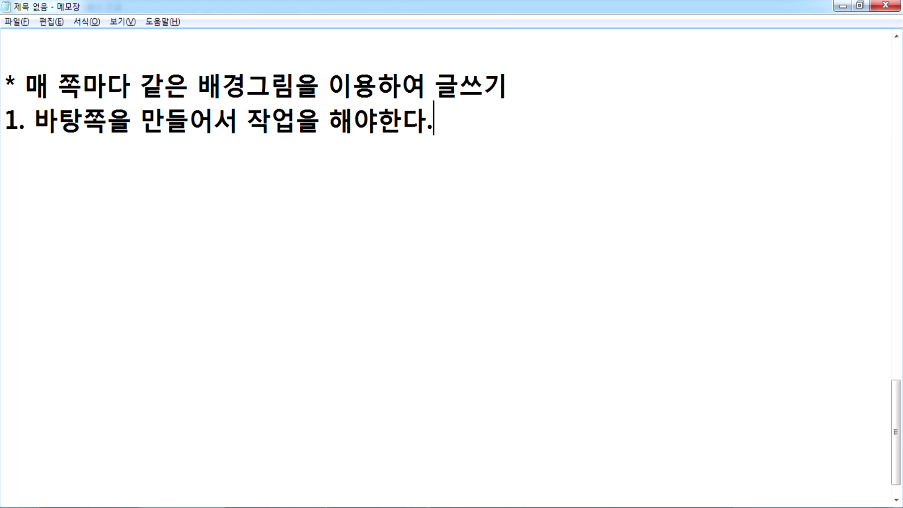
Add the second note, "2. 쪽 > 바탕쪽 > 양쪽 > 만들기", checking the command path in the Hangul document
key("Return")
type("2. 쪽 >")
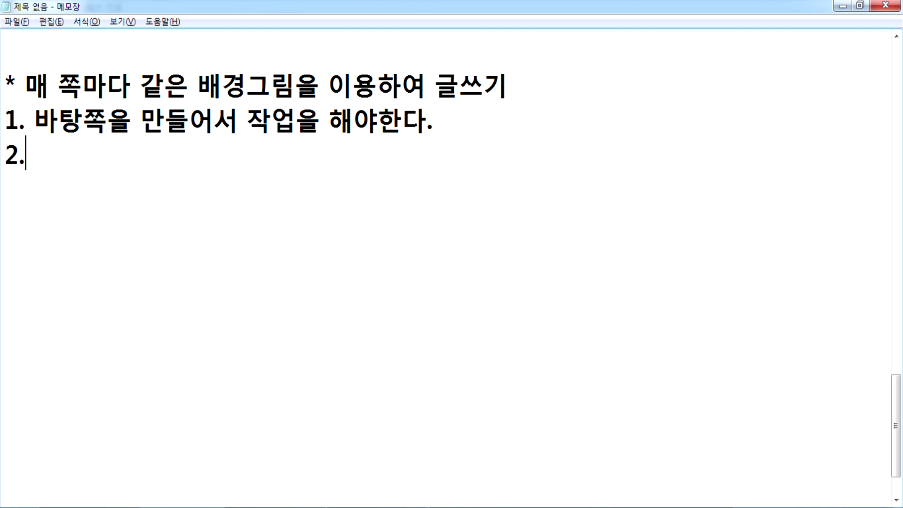
type(" 바탕쪽")
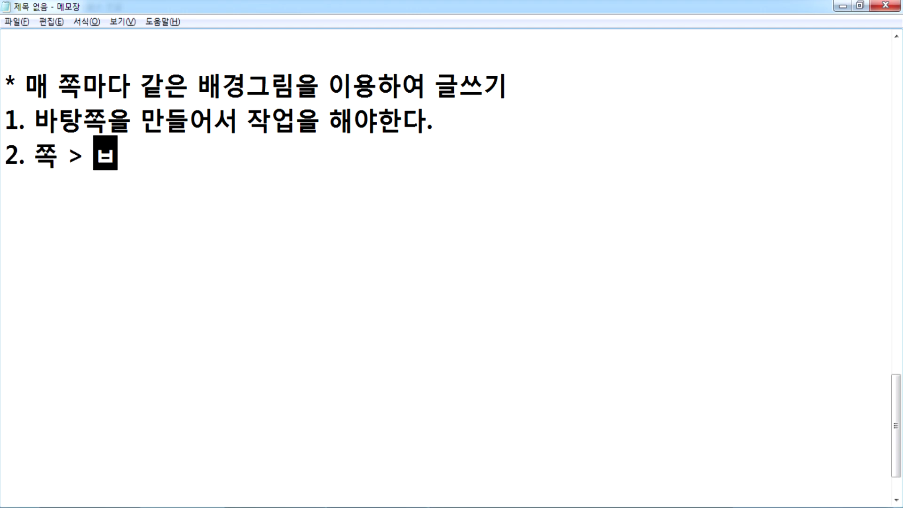
key("alt+Tab")
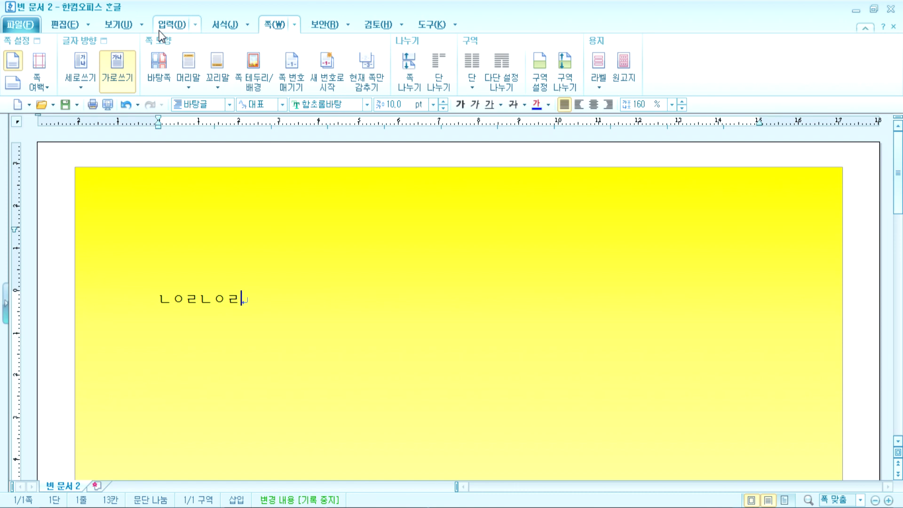
key("alt+Tab")
type("> ")
type("만들기")
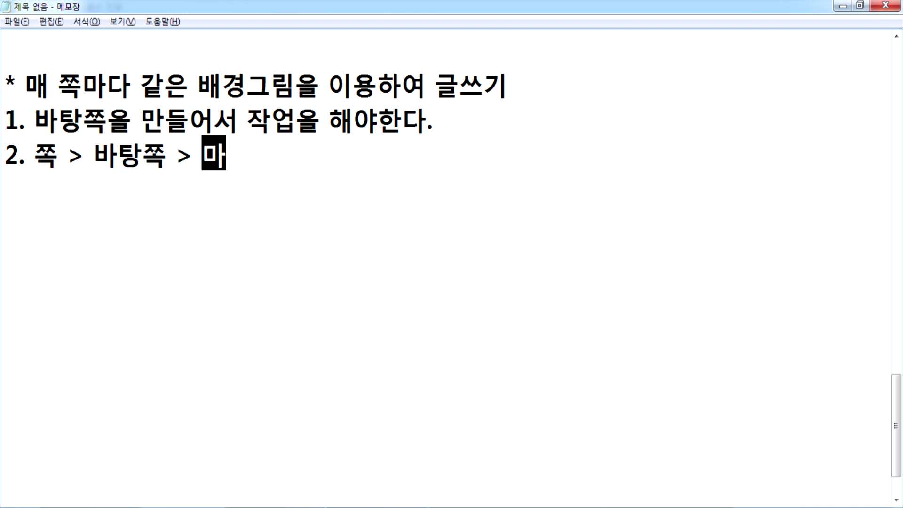
key("Left")
key("Left")
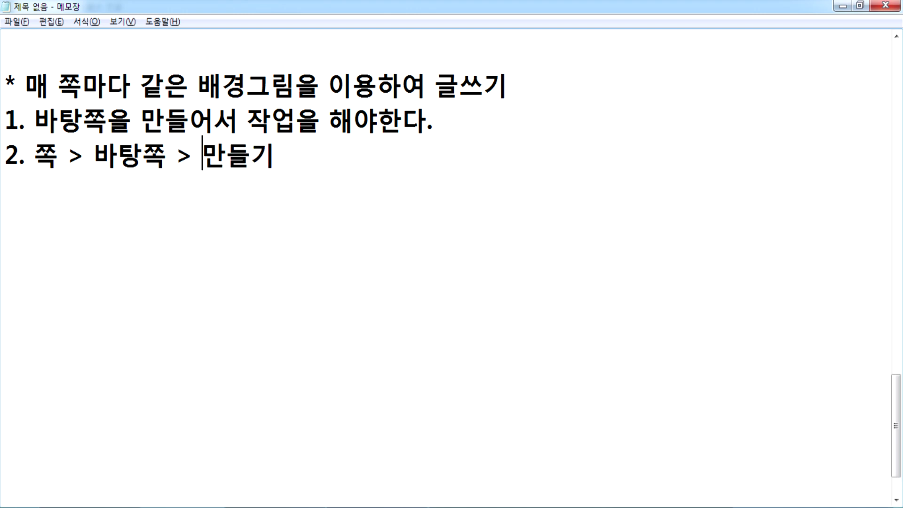
type("양쪽 >")
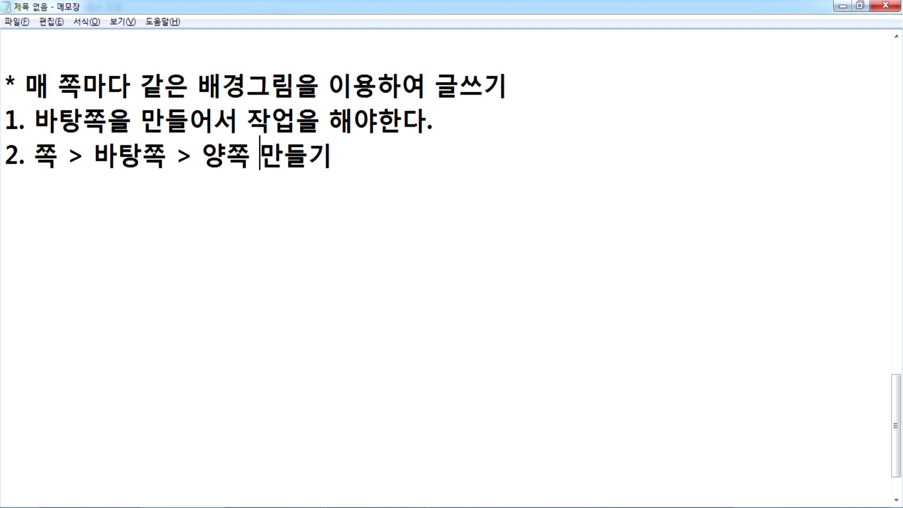
key("End")
Add the third note, "3. 바탕쪽 화면에서 배경그림을 가져와서 작성"
key("Return")
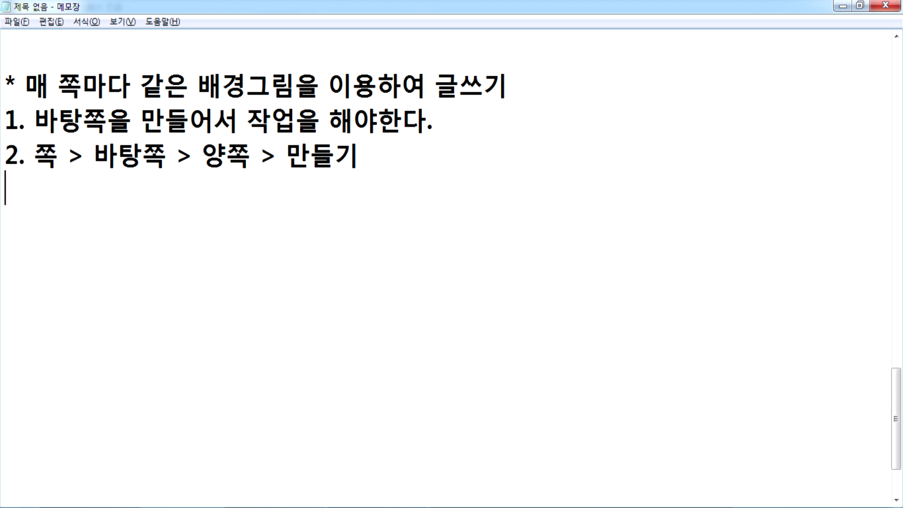
type("3. 바탕쪽 호")
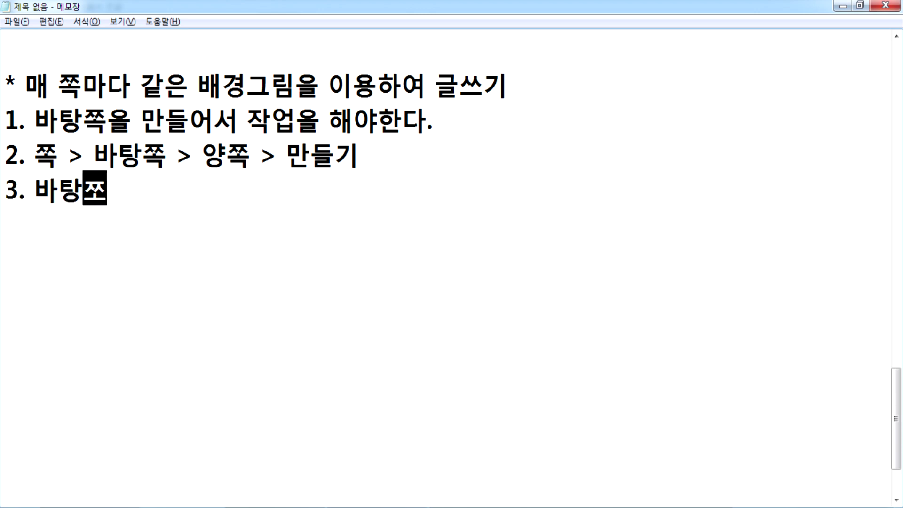
type("화면에서 ")
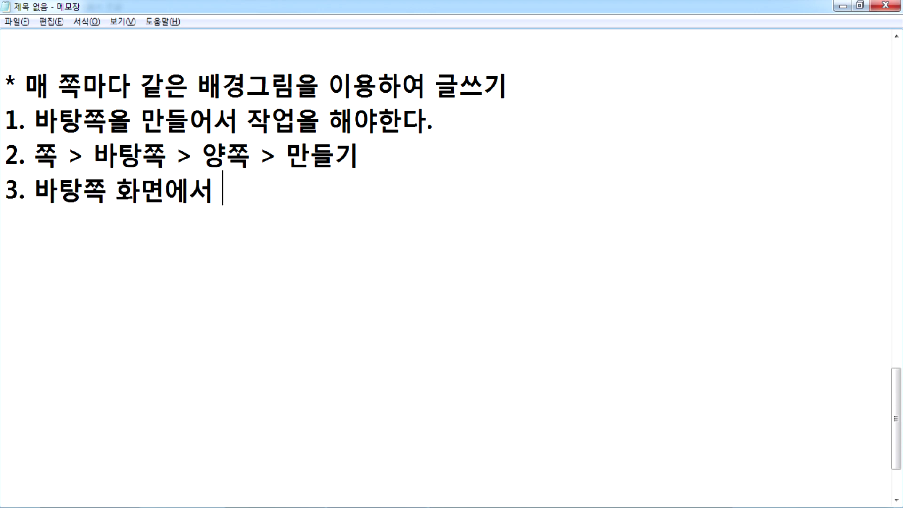
type("배경")
key("BackSpace")
type("글림을 가져와서")
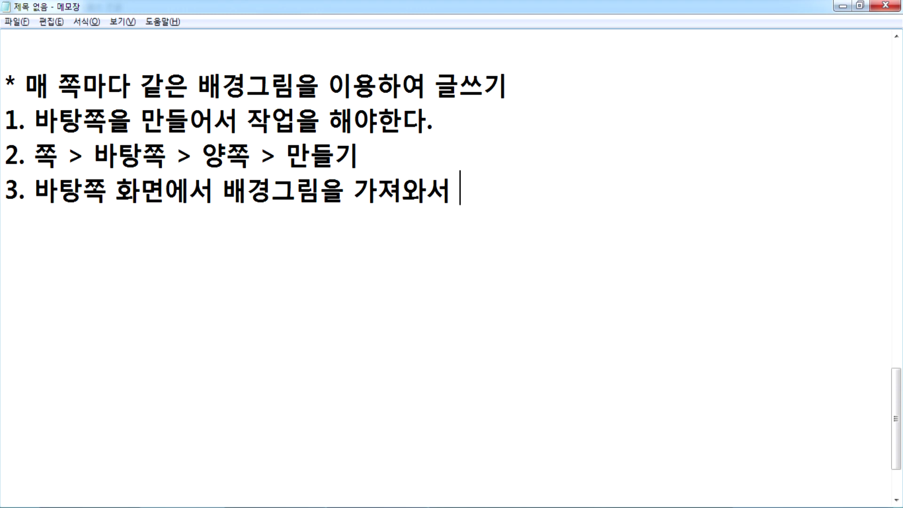
type(" 작성")
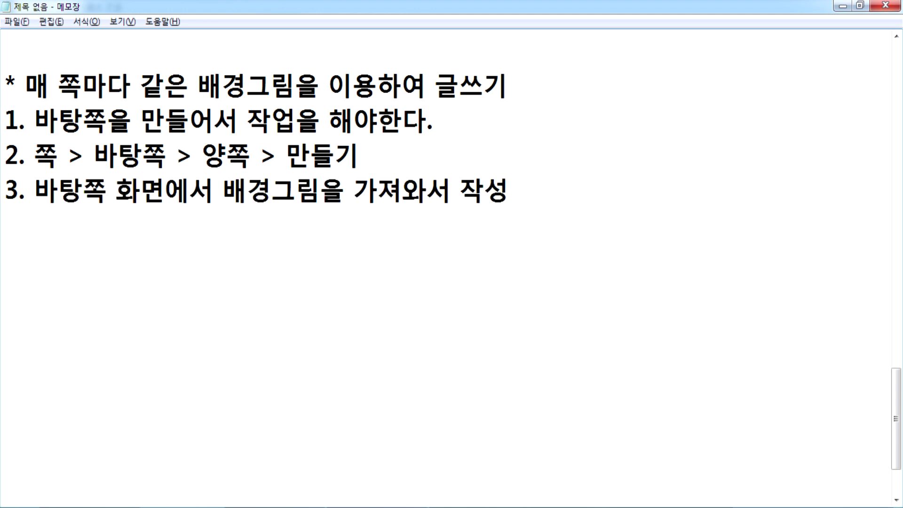
Insert "그리기마당 항목을 클릭, " before "배경그림을" in the third note
key("Left")
key("Left")
key("Left")
key("Left")
key("Left")
key("Left")
key("Left")
key("Left")
key("Left")
key("Left")
key("Left")
key("Left")
key("Left")
key("Left")
key("Left")
key("Right")
key("Right")
type("ㄷ그")
key("BackSpace")
key("BackSpace")
key("BackSpace")
type("그리기")
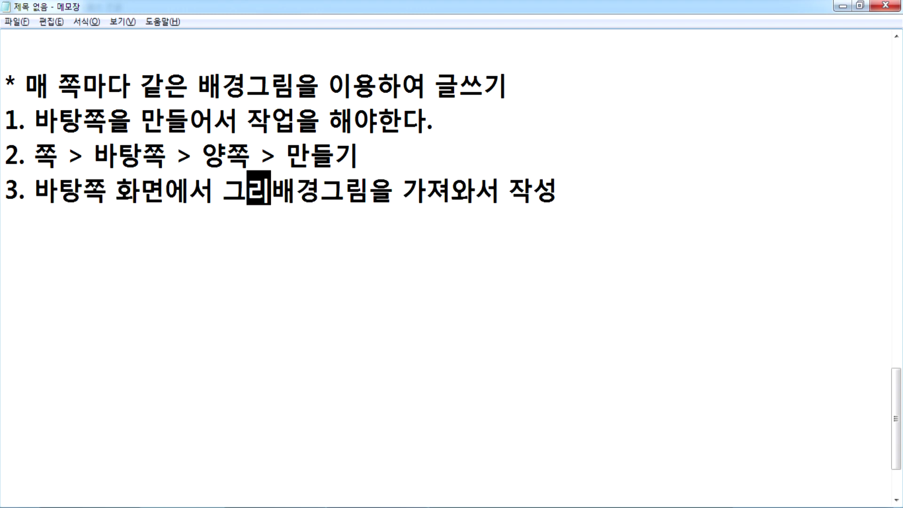
type("마당")
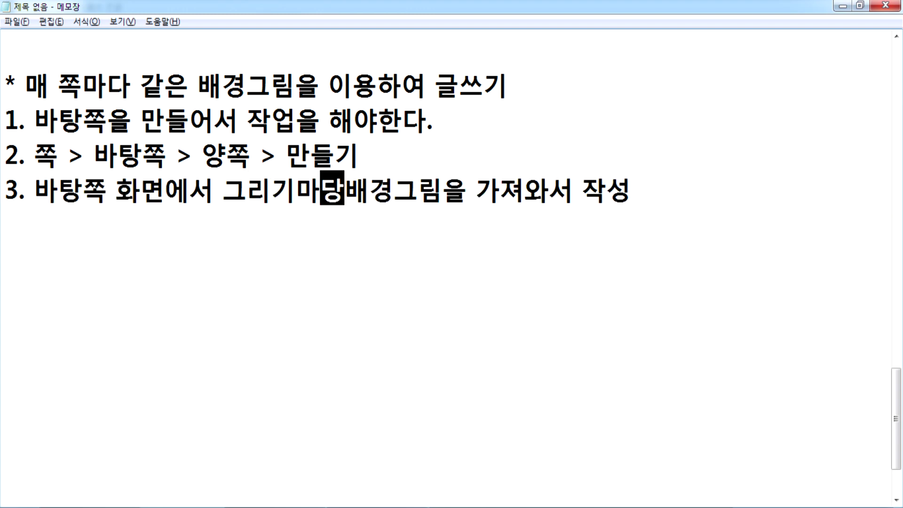
type(" 항목을 ")
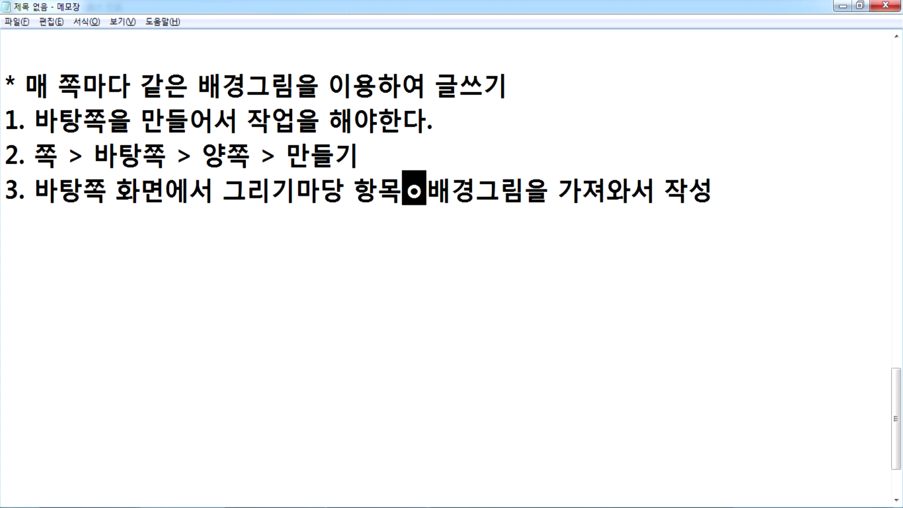
type("클릭,")
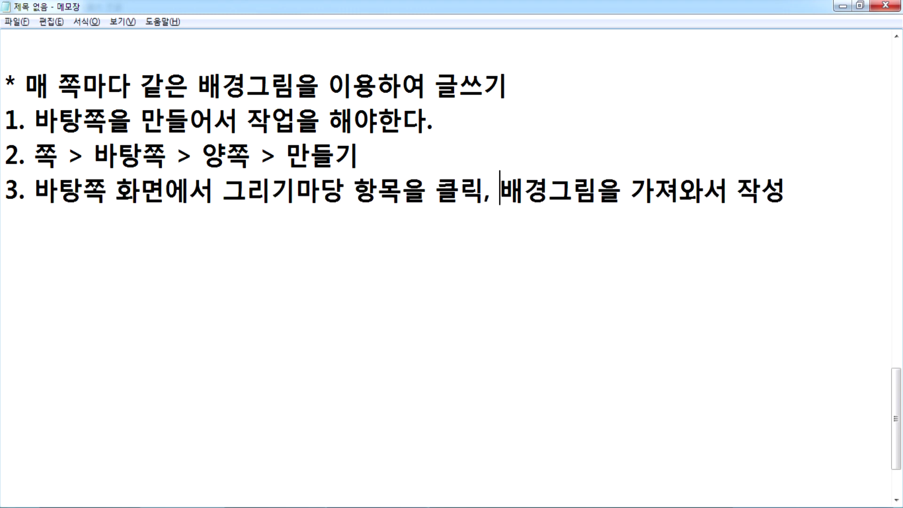
Replace the third note's ending "가져와서 작성" with "가져온다."
key("Right")
key("Right")
key("Right")
key("Right")
key("Right")
key("Right")
key("Right")
key("Right")
key("Right")
key("Right")
key("Right")
key("Delete")
key("Delete")
key("BackSpace")
key("BackSpace")
key("BackSpace")
type("온다.")
Add the notes "4. 크기를 조절" and "5. 바탕쪽에서 나가기" on separate lines
key("Return")
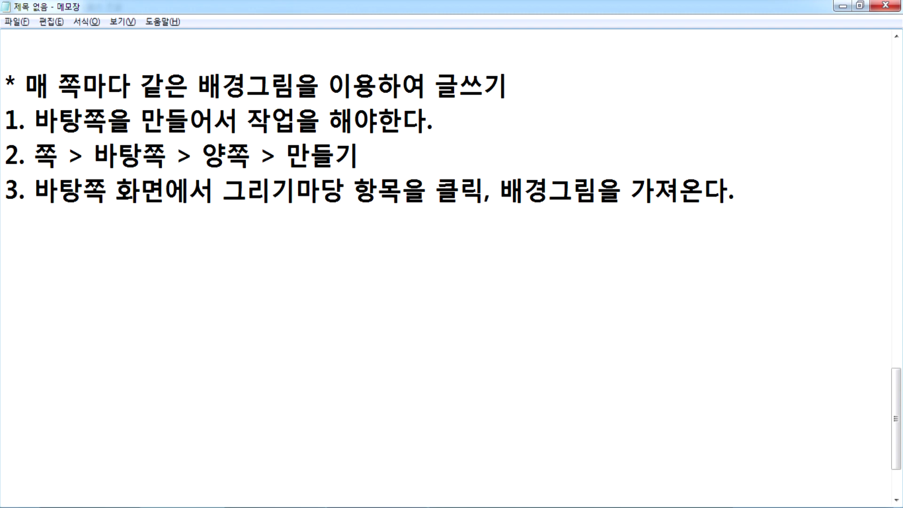
type("4. 크기")
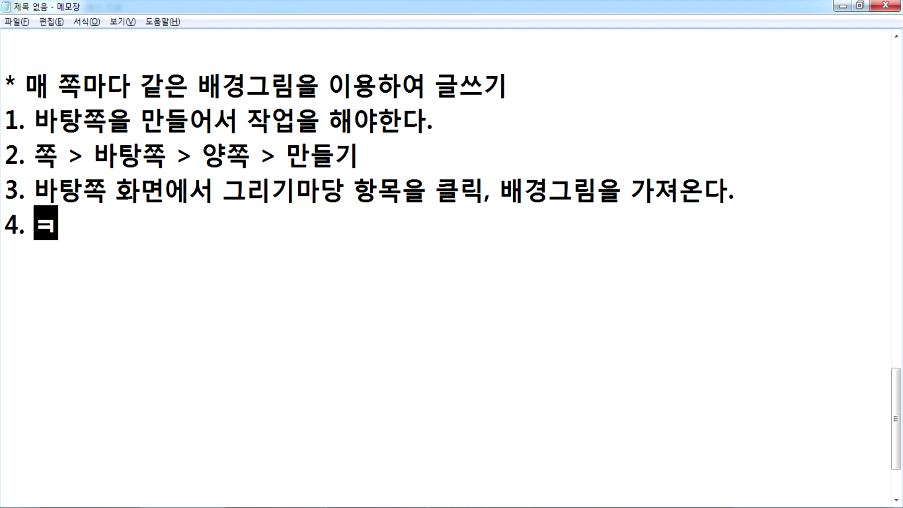
type("를 조절")
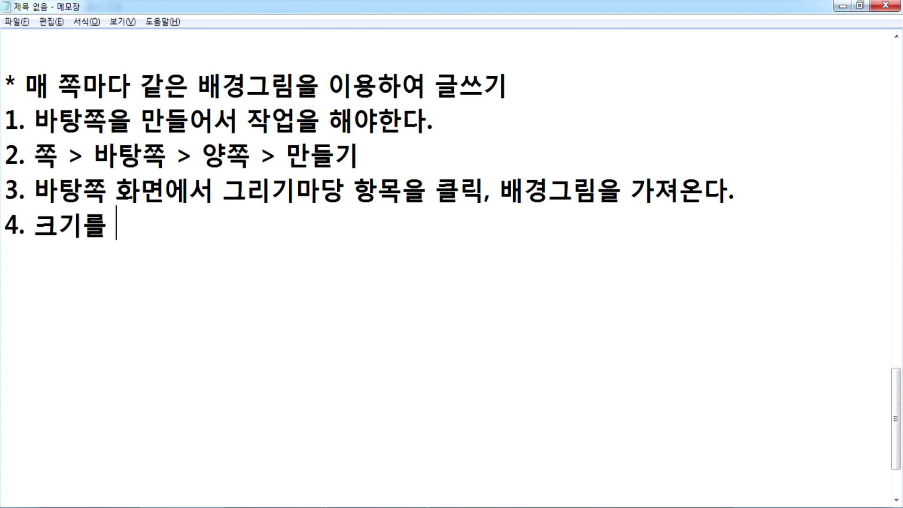
key("Return")
type("5. 바탕쪽에서 나가기")
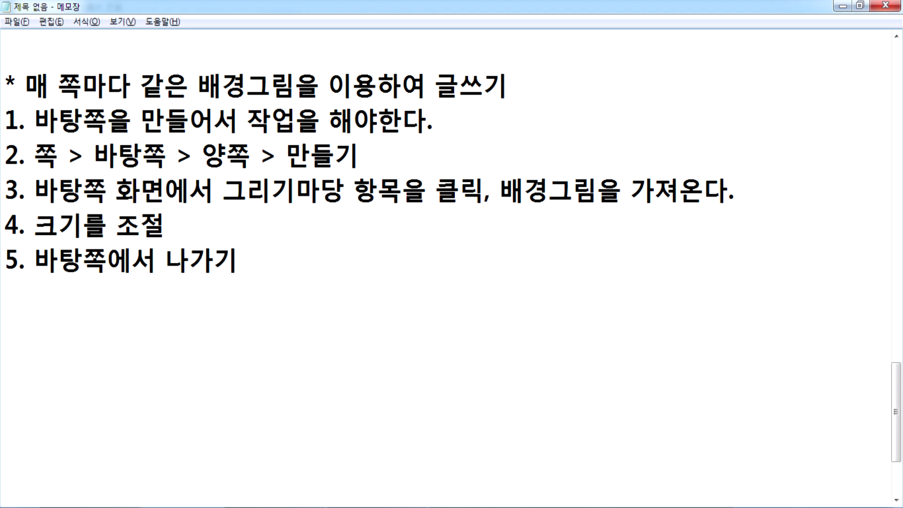
Add the sixth note, "6. 본문 작성화면에서 글 쓰기"
key("Return")
type("6. 본")
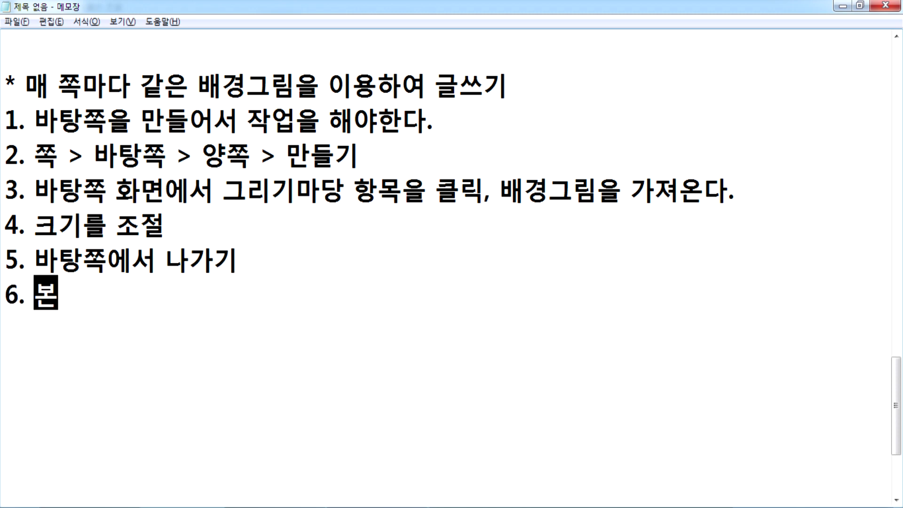
type("문 작성")
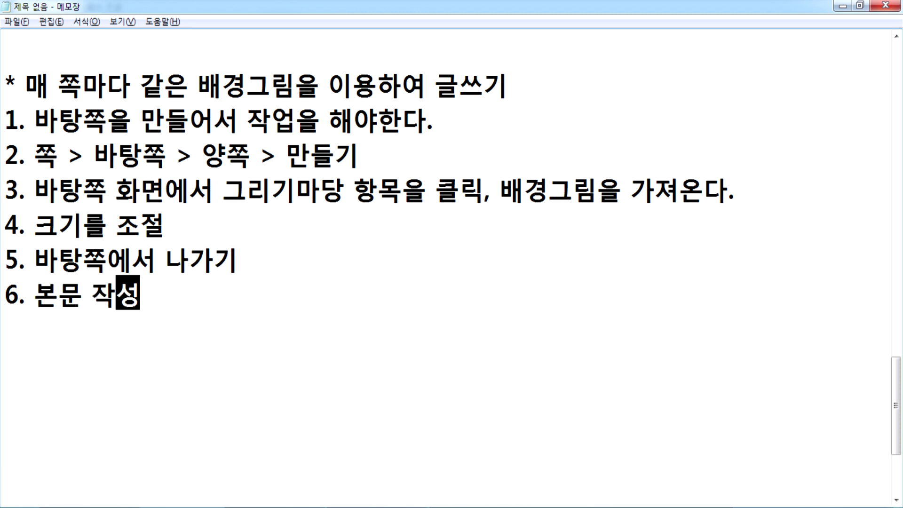
type("ㅎ화면으로")
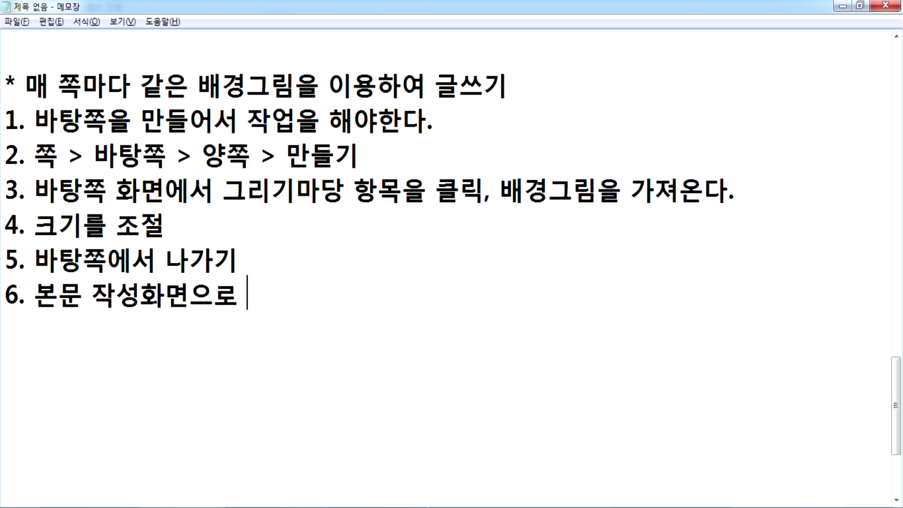
key("BackSpace")
key("BackSpace")
type("에서")
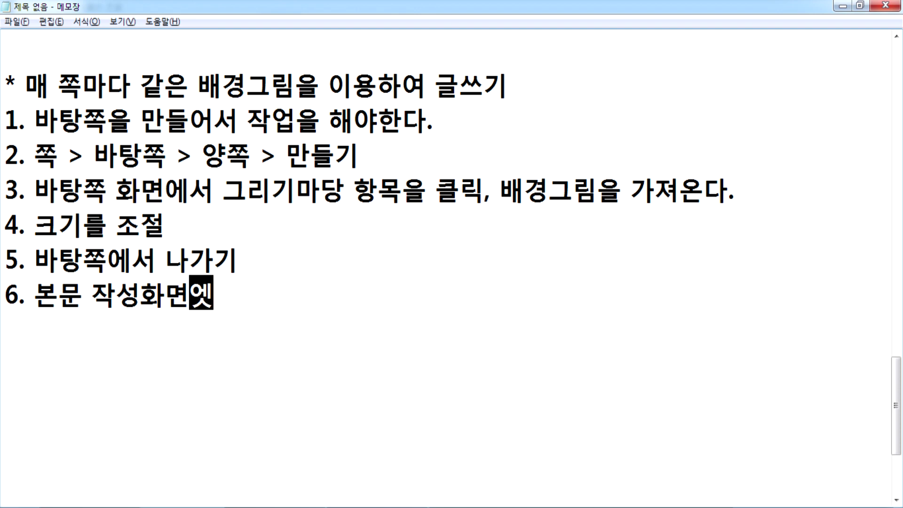
type(" 글 쓰기")
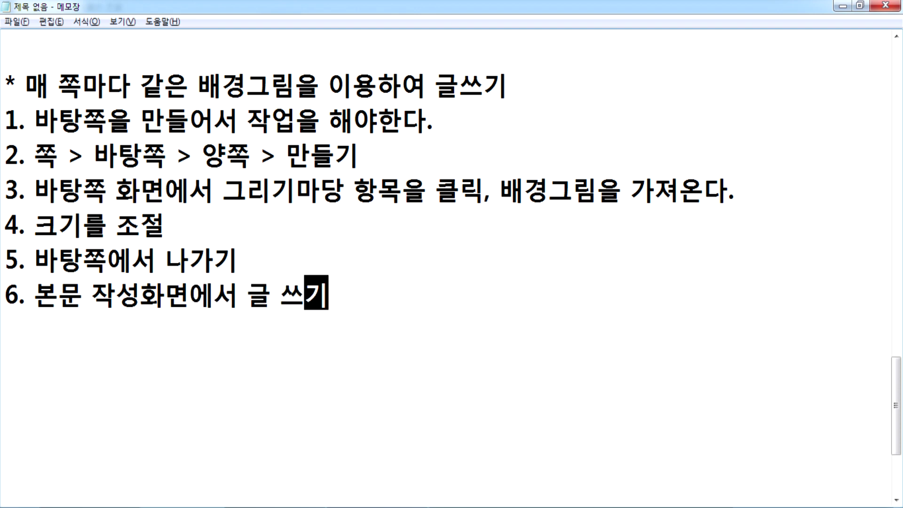
Remove the space between "글" and "쓰기" in the sixth note and start a new line after it
key("Left")
key("Left")
key("BackSpace")
key("End")
key("Return")
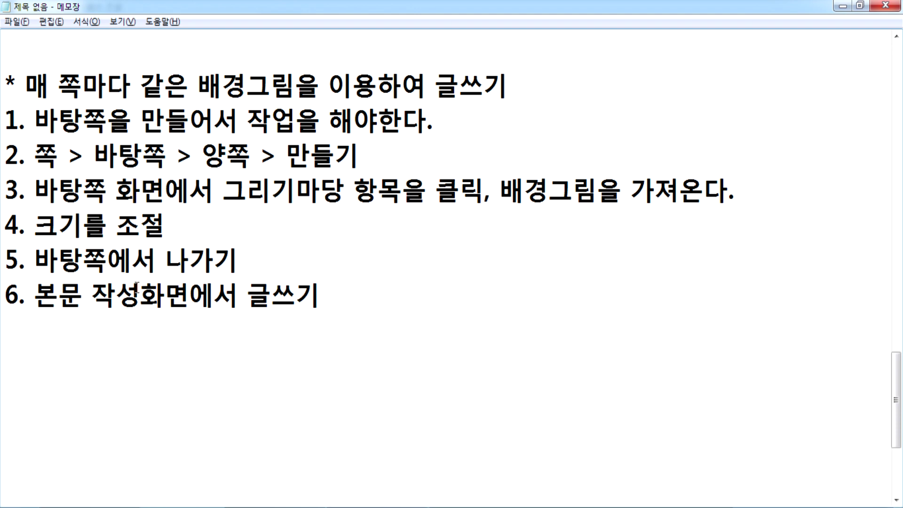
Switch to Hangul, draw a rounded rectangle about 39 × 24 mm from the 그리기마당 basic shapes, and delete it
key("alt+Tab")
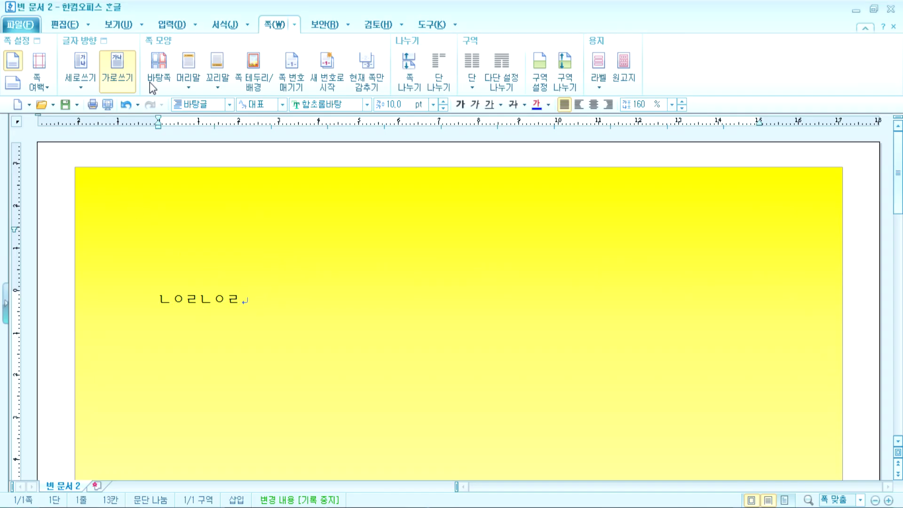
left_click(188, 27)
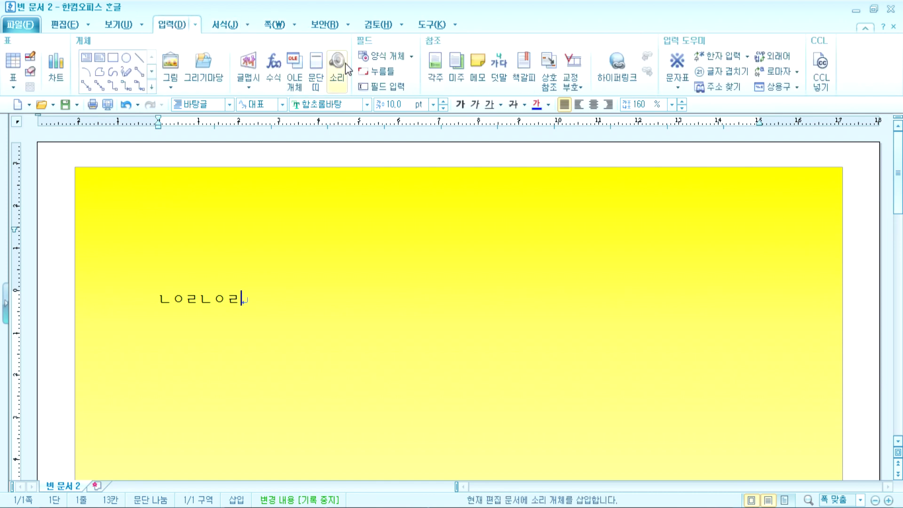
left_click(204, 70)
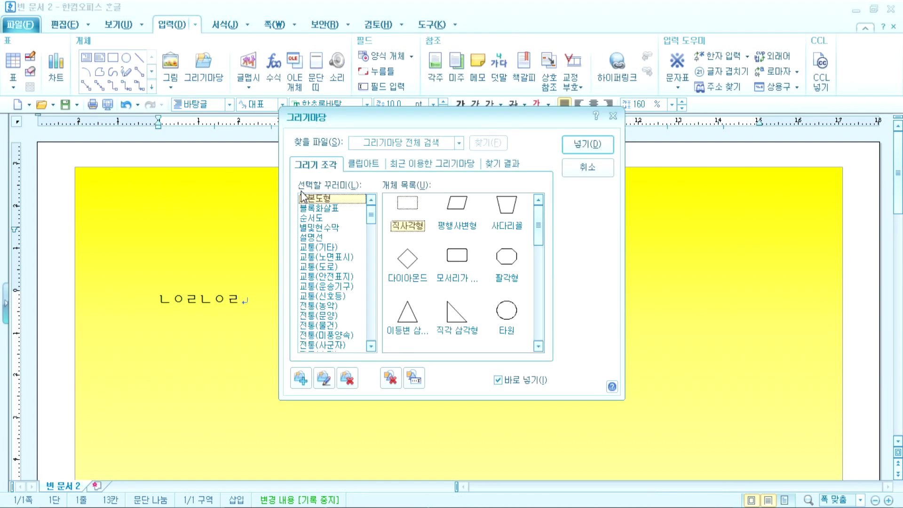
double_click(439, 262)
mouse_move(177, 253)
left_mouse_down()
mouse_move(292, 354)
mouse_move(333, 354)
left_mouse_up()
key("Delete")
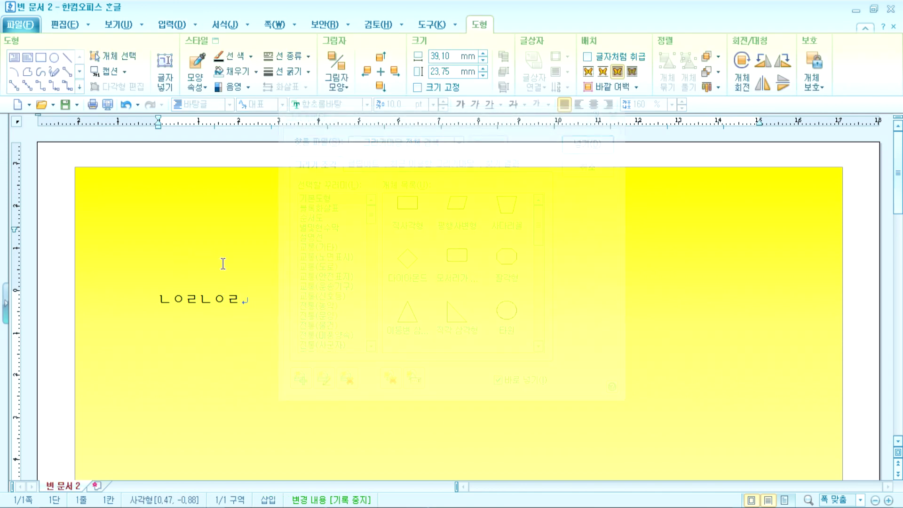
Try to place the 보행표시용 object from the 교통(기타) collection and leave the 그리기마당
left_click(319, 247)
left_click(409, 269)
double_click(410, 272)
left_click(202, 307)
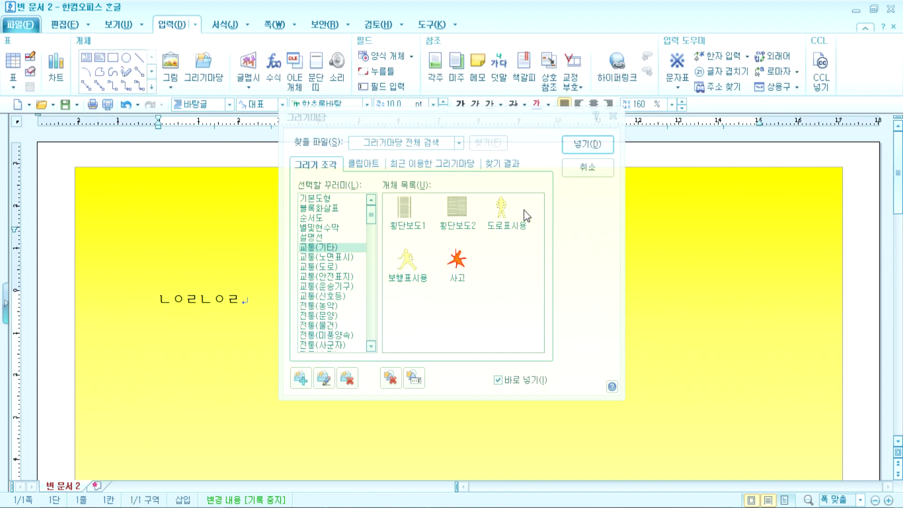
left_click(586, 167)
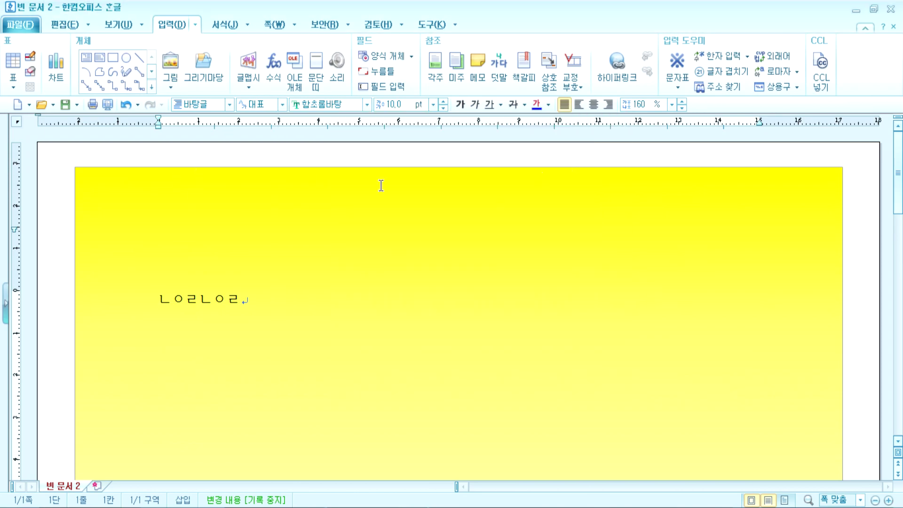
Switch to Notepad, start a line with "입력(" below the sixth note, and erase it
key("alt+Tab")
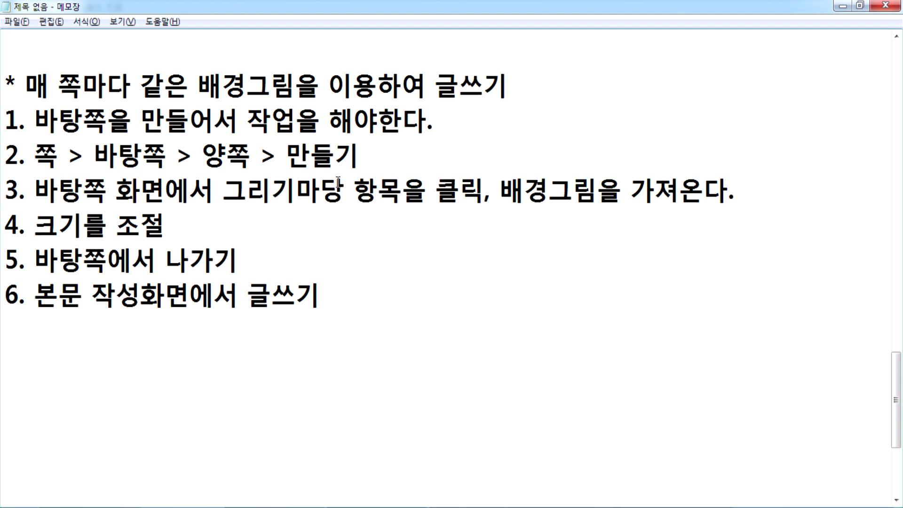
key("Return")
key("Return")
type("입력(")
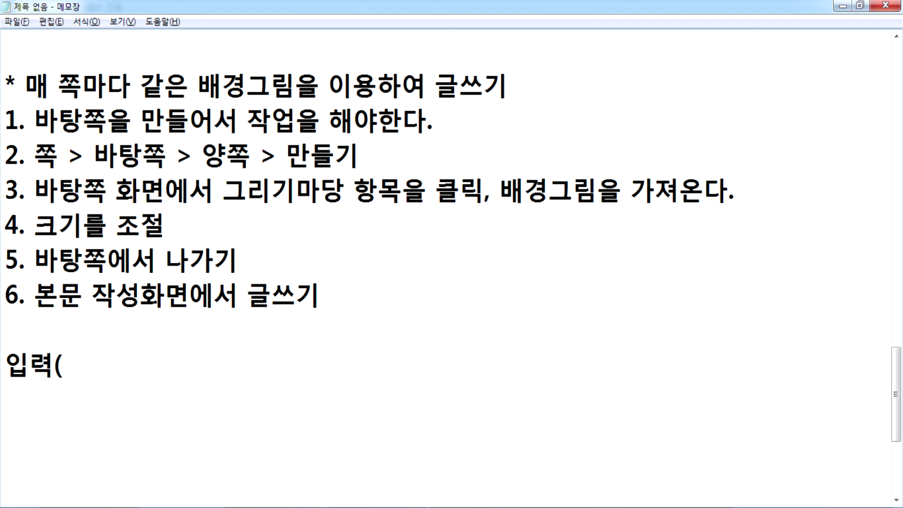
scroll(316, 172, "up", 2)
scroll(315, 173, "down", 2)
key("BackSpace")
key("BackSpace")
key("BackSpace")
key("BackSpace")
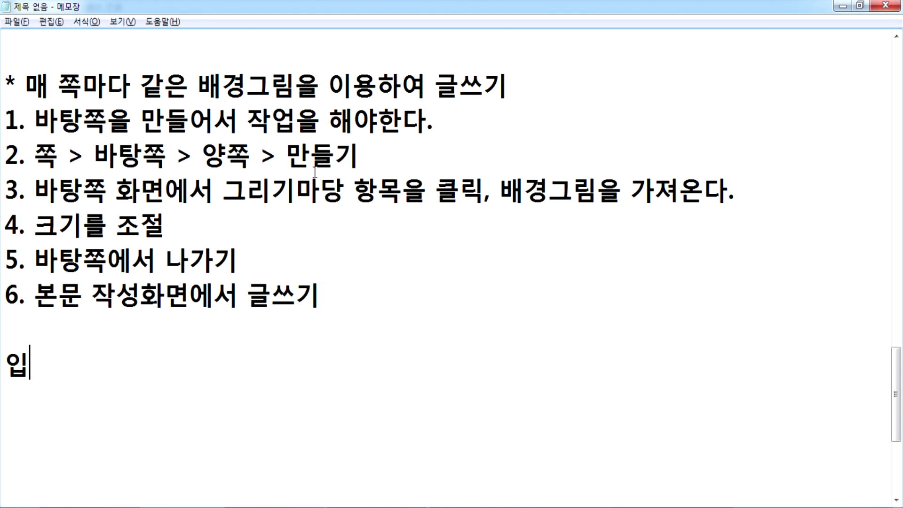
Remove the surplus blank lines below the sixth note
key("Delete")
key("Delete")
key("Delete")
key("Delete")
key("Delete")
key("Delete")
key("Delete")
key("Delete")
key("Delete")
key("Delete")
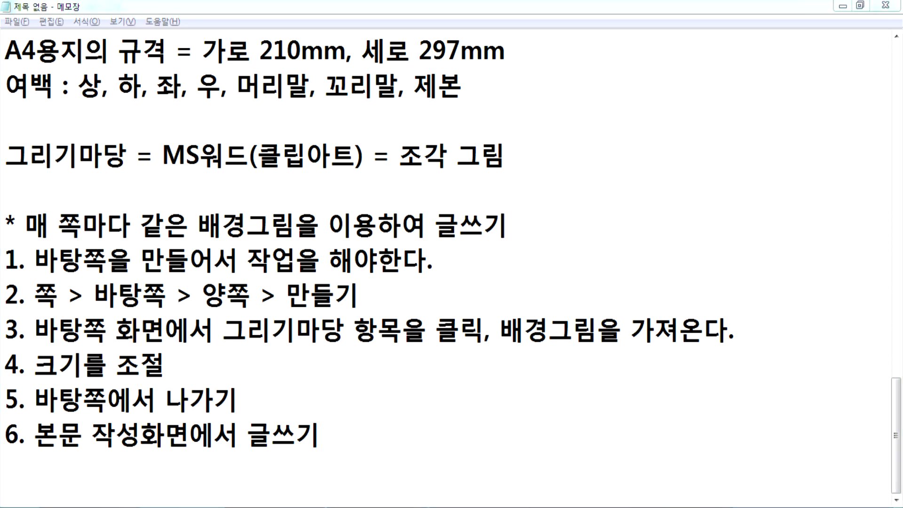
Switch to Hangul, turn the 문단 부호 display off and on again, and add four empty paragraphs after the text
key("alt+Tab")
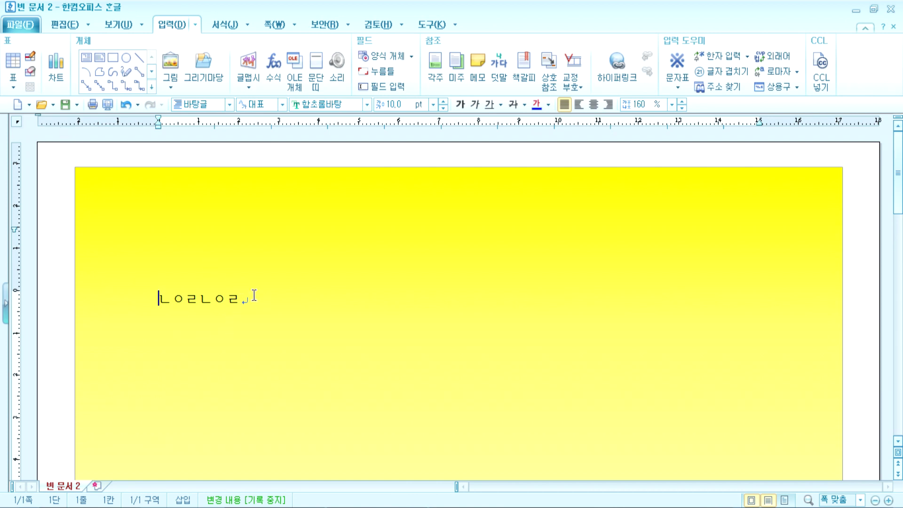
left_click(121, 30)
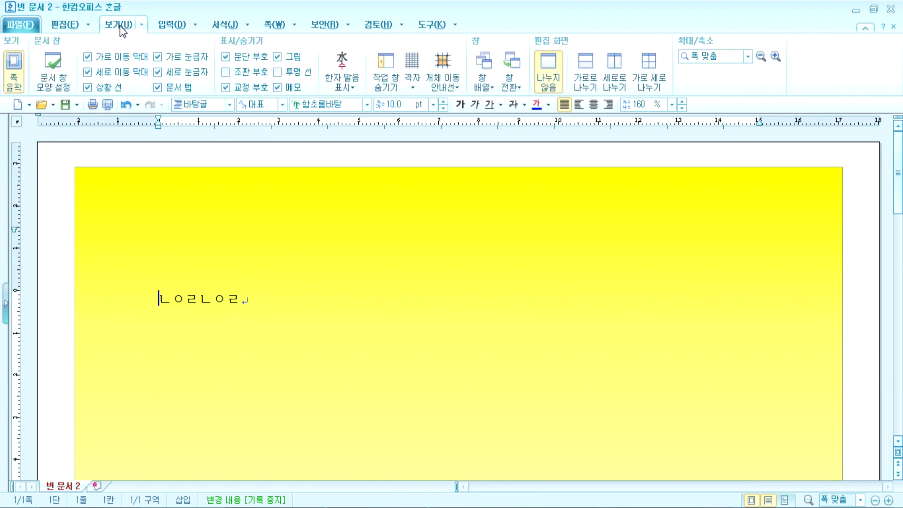
left_click(226, 57)
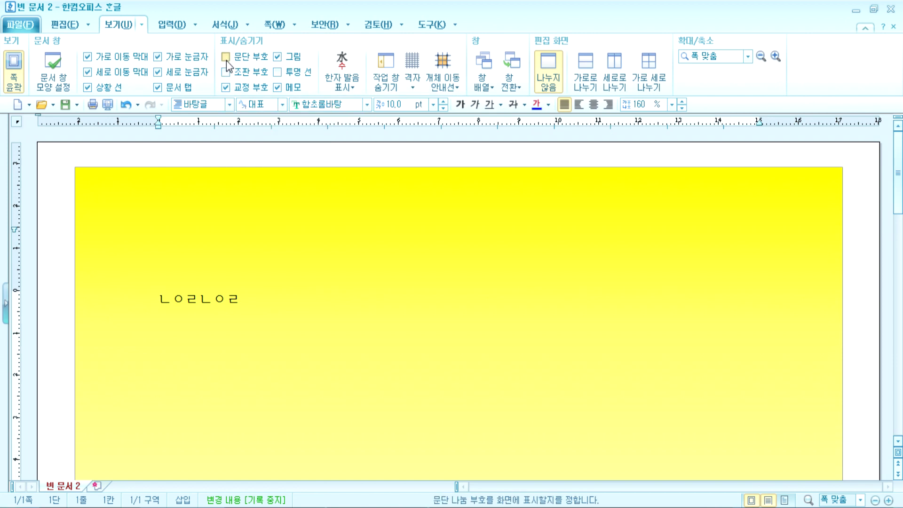
left_click(354, 334)
key("Return")
key("Return")
key("Return")
key("Return")
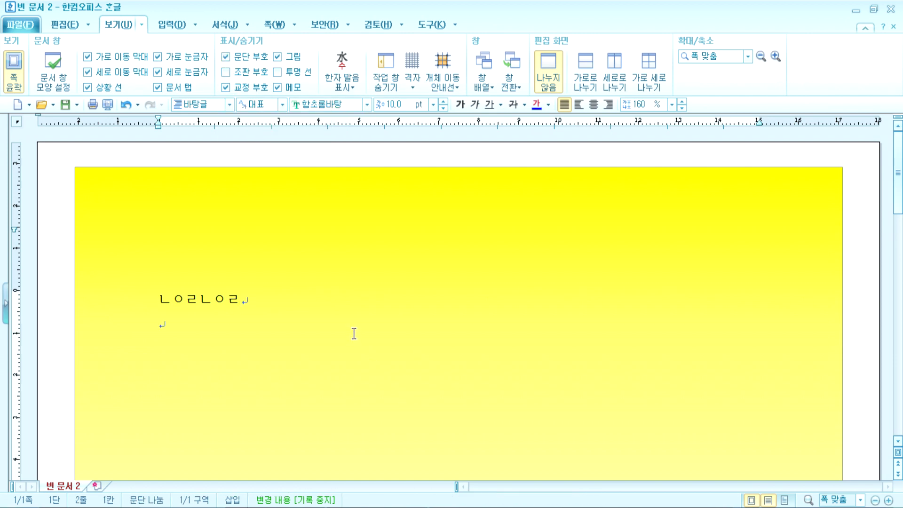
Hide the 문단 부호 marks and show them again to compare the empty paragraphs
left_click(279, 296)
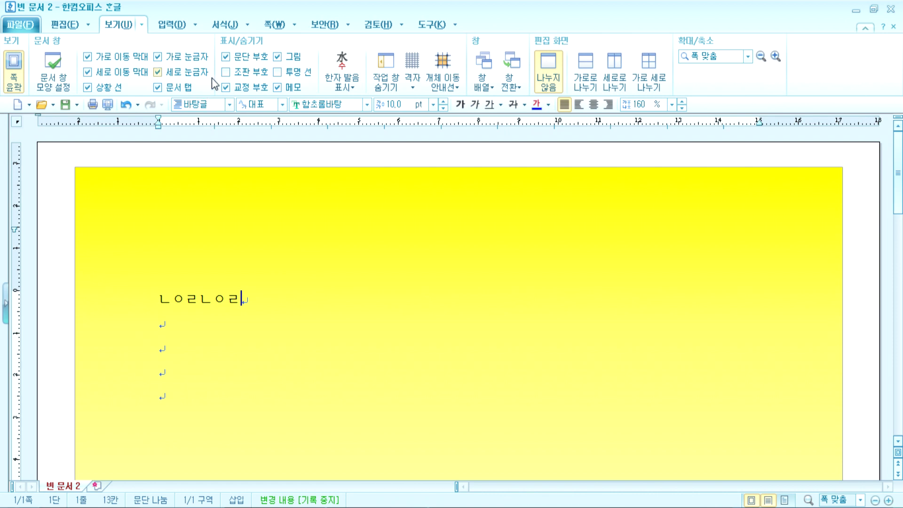
left_click(225, 58)
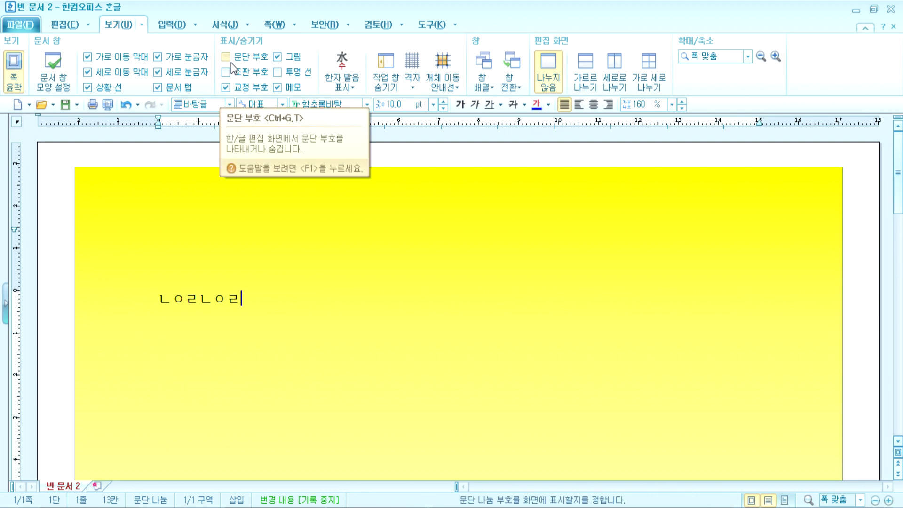
left_click(230, 63)
left_click_drag(170, 308, 183, 330)
left_click(183, 329)
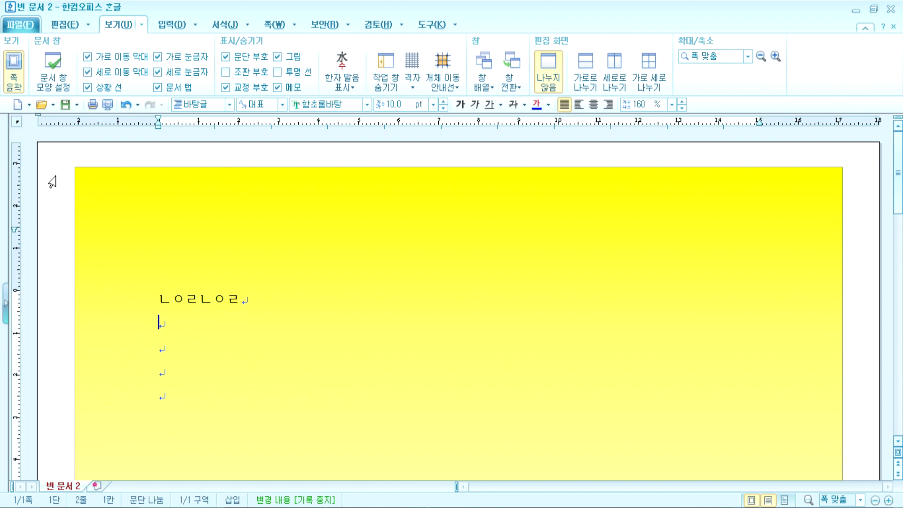
Turn the 쪽 윤곽 page outline view off and back on
left_click(15, 70)
left_click(14, 70)
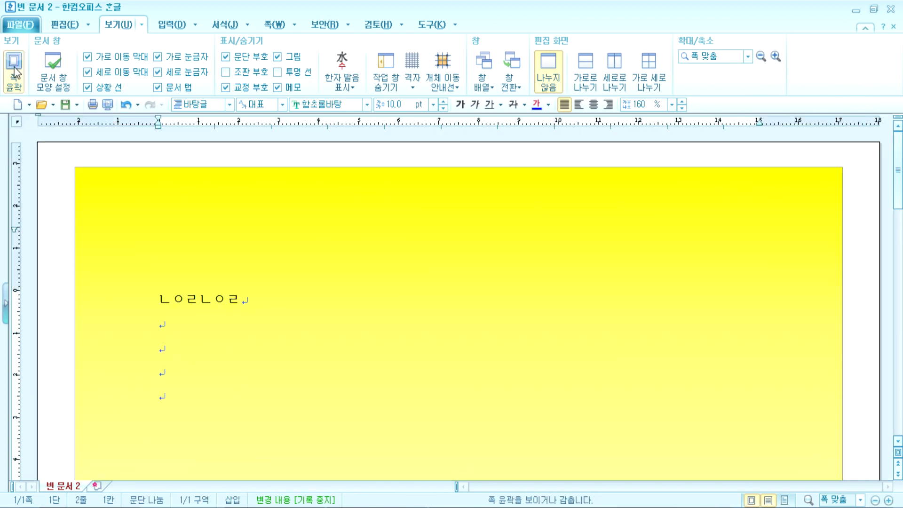
left_click(15, 70)
left_click(14, 70)
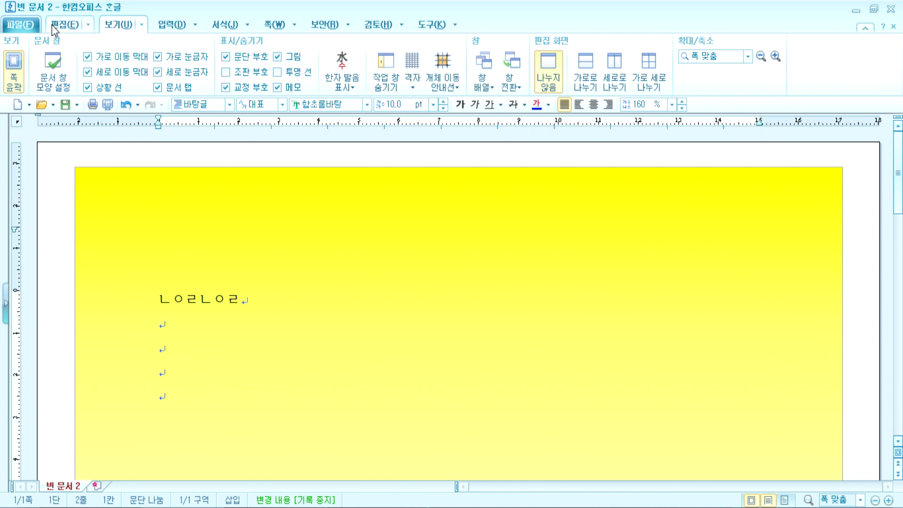
View the save-as (다른 이름으로 저장하기) and file-open (불러오기) dialogs and dismiss each one
left_click(9, 27)
left_click(39, 108)
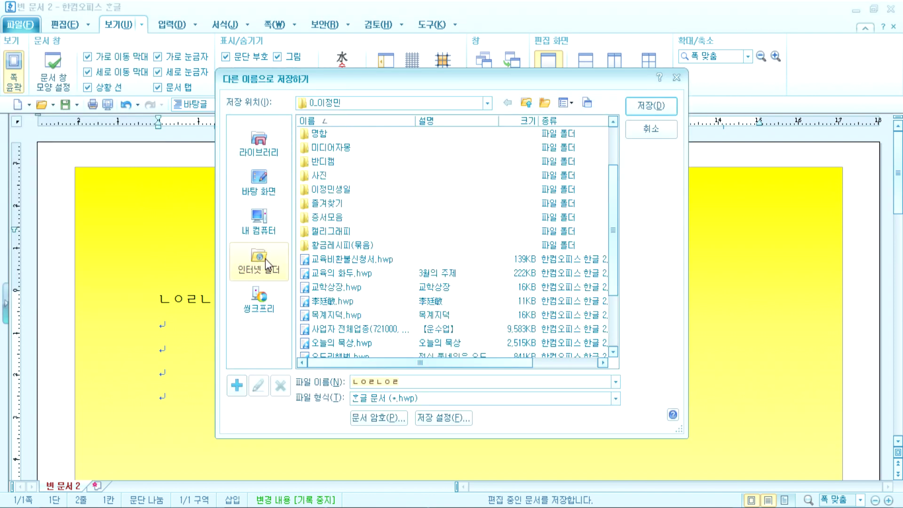
key("Escape")
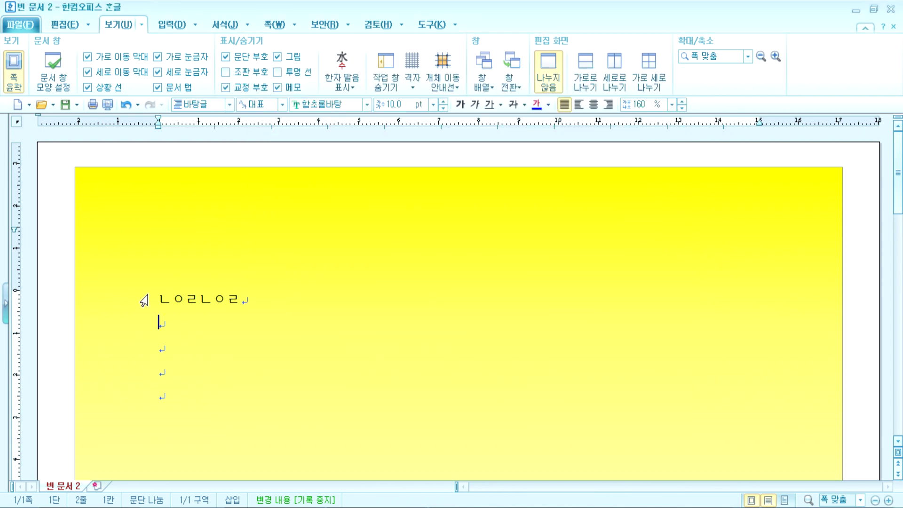
left_click(41, 104)
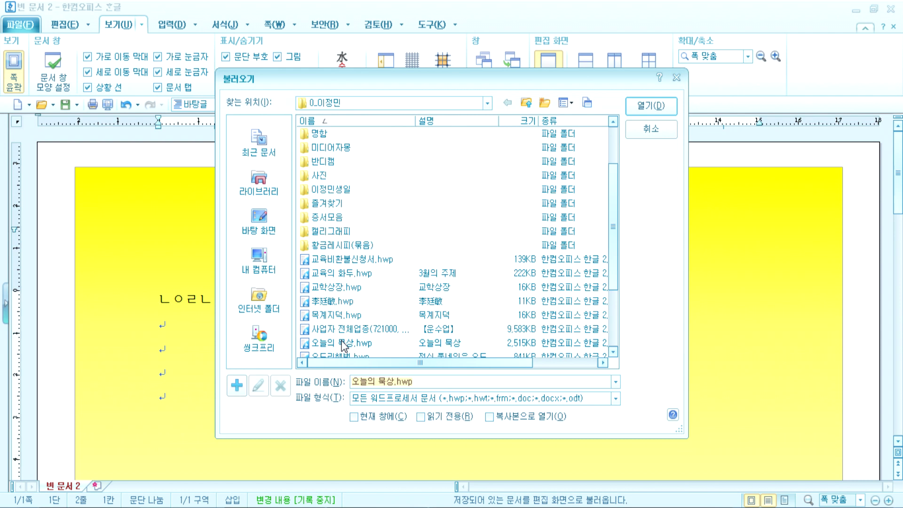
key("Escape")
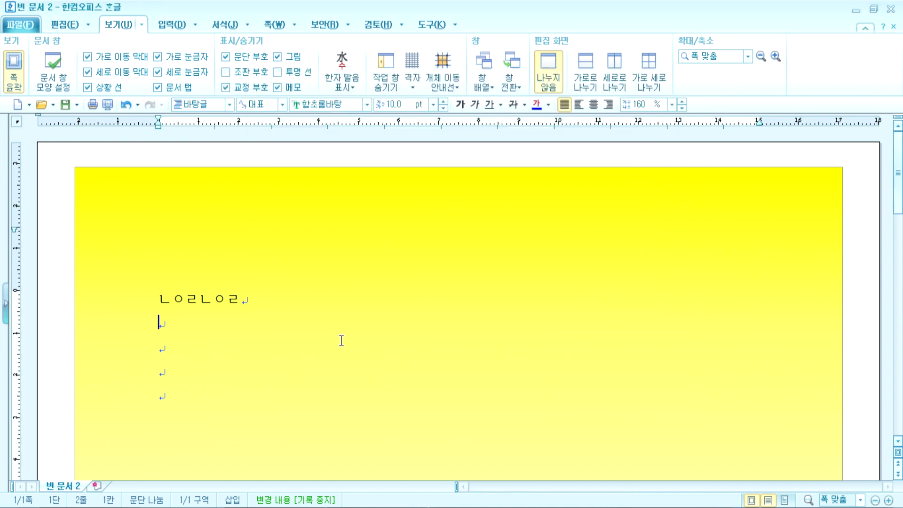
Close 빈 문서 2 without saving it and minimize the Notepad notes
left_click(161, 300)
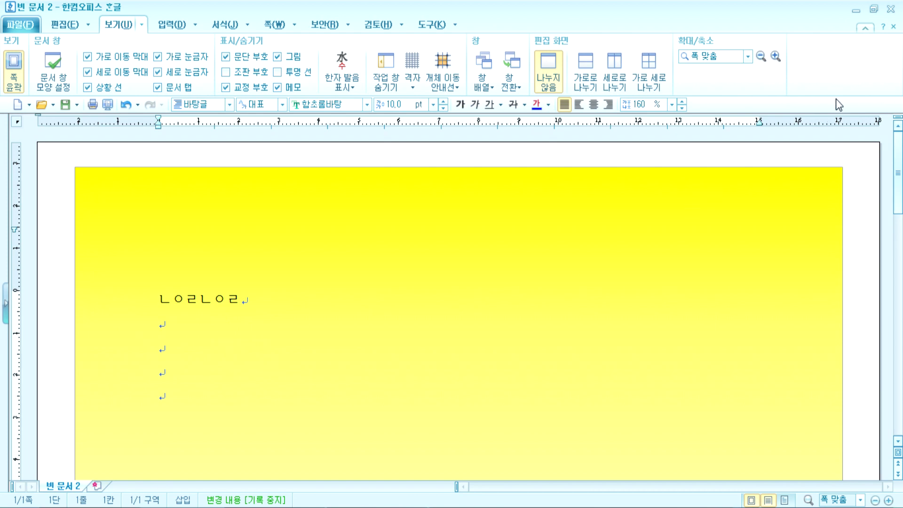
left_click(891, 10)
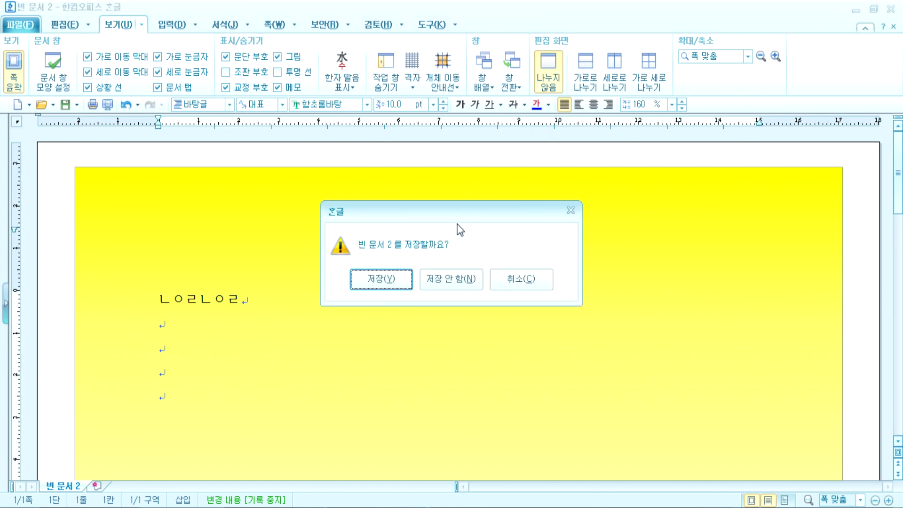
left_click(447, 281)
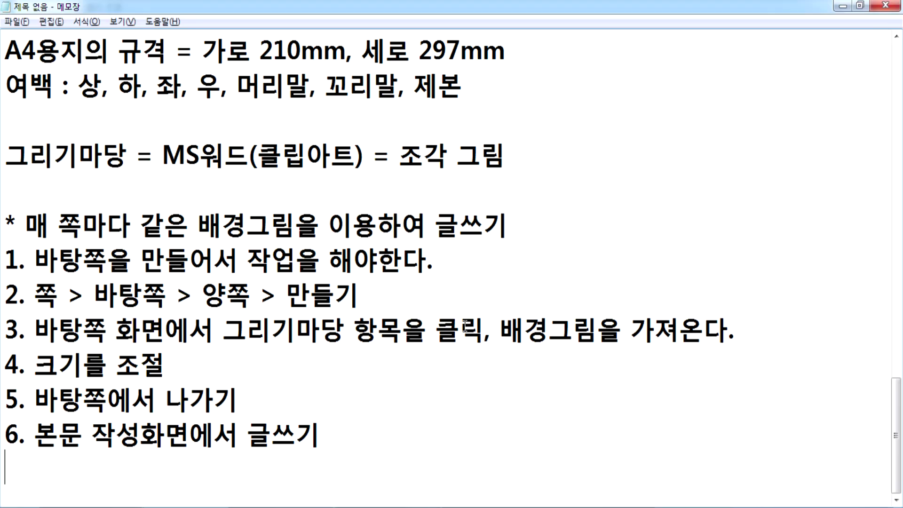
left_click(842, 6)
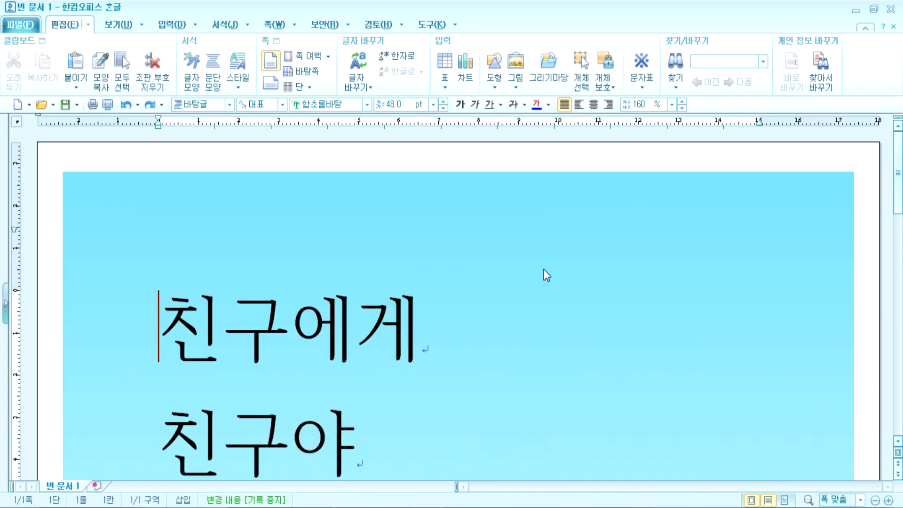
Close 빈 문서 1, saving it as a Hangul document under a new file name
left_click(889, 10)
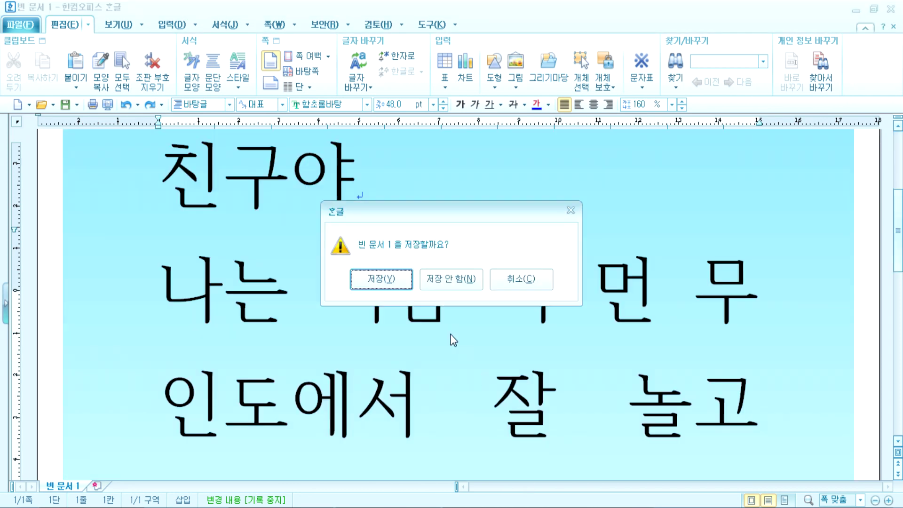
left_click(376, 280)
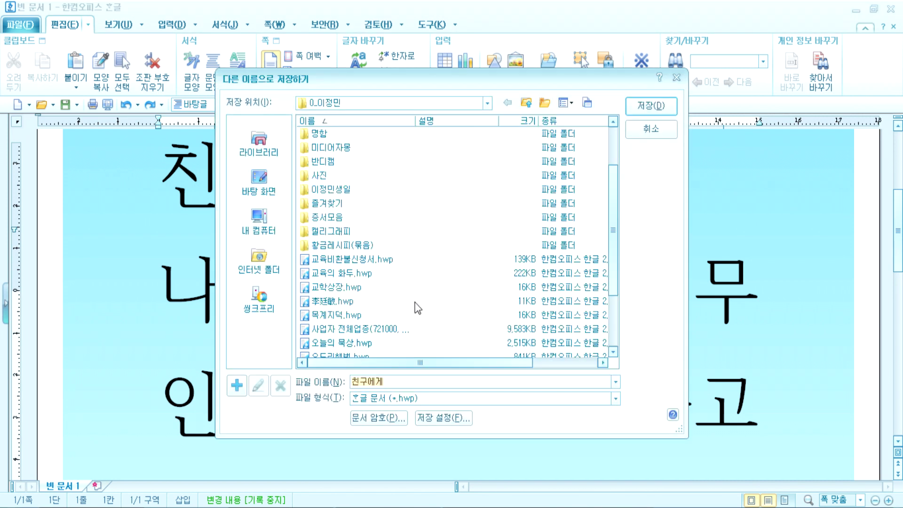
left_click(422, 381)
type("ㅊㄴ지")
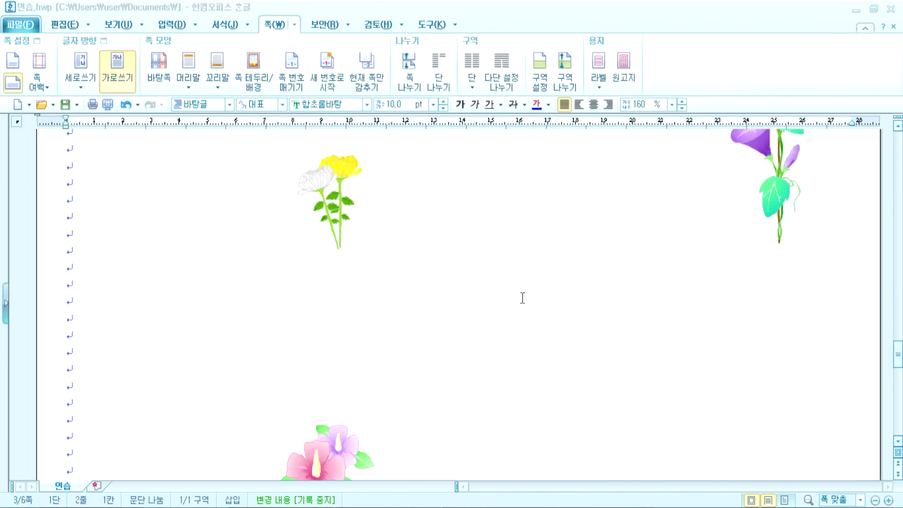
Close 연습.hwp without saving its changes and close the 자격증&인증서 folder window
scroll(571, 252, "up", 6)
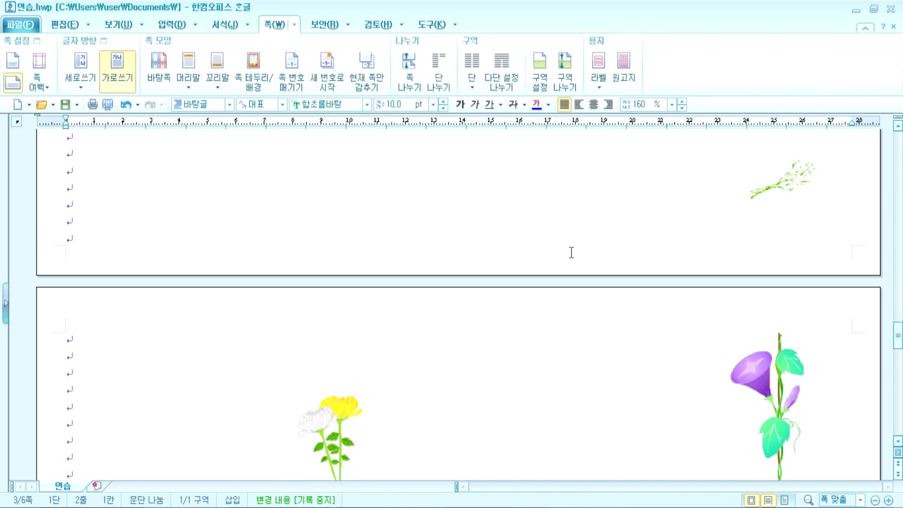
scroll(564, 254, "down", 5)
left_click(890, 9)
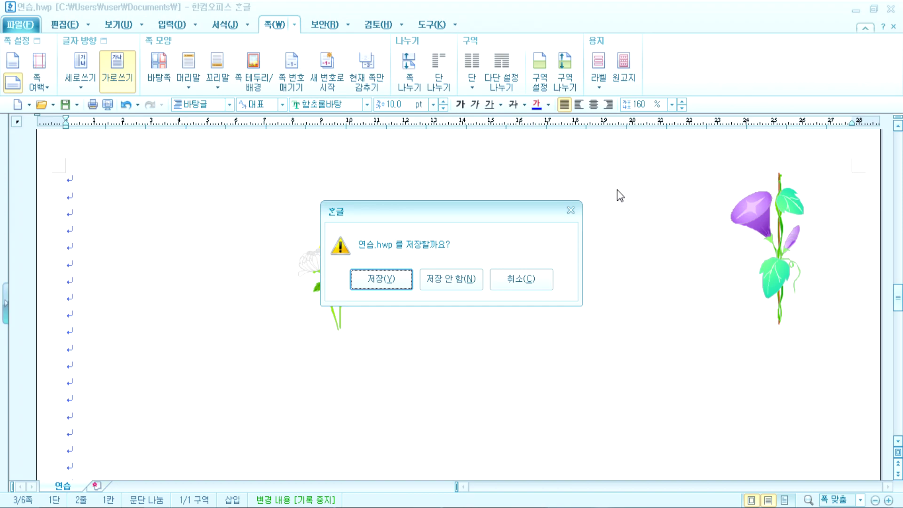
left_click(450, 280)
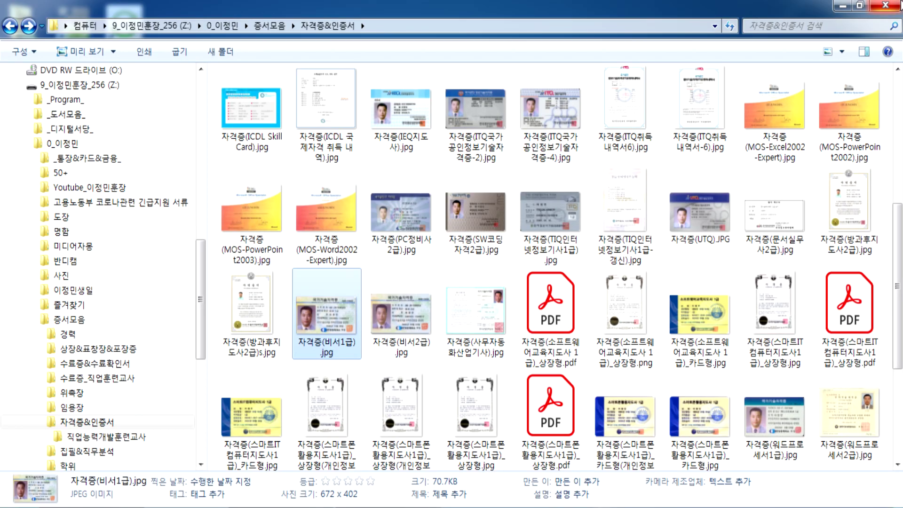
left_click(885, 6)
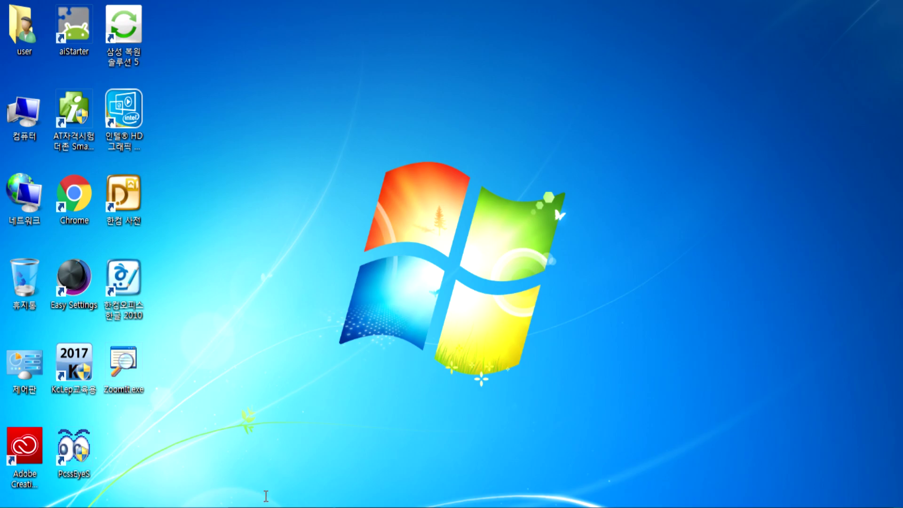
Restore the minimized Notepad notes, look through them from start to end, and open the save dialog for the untitled file
left_click(266, 496)
scroll(174, 411, "up", 15)
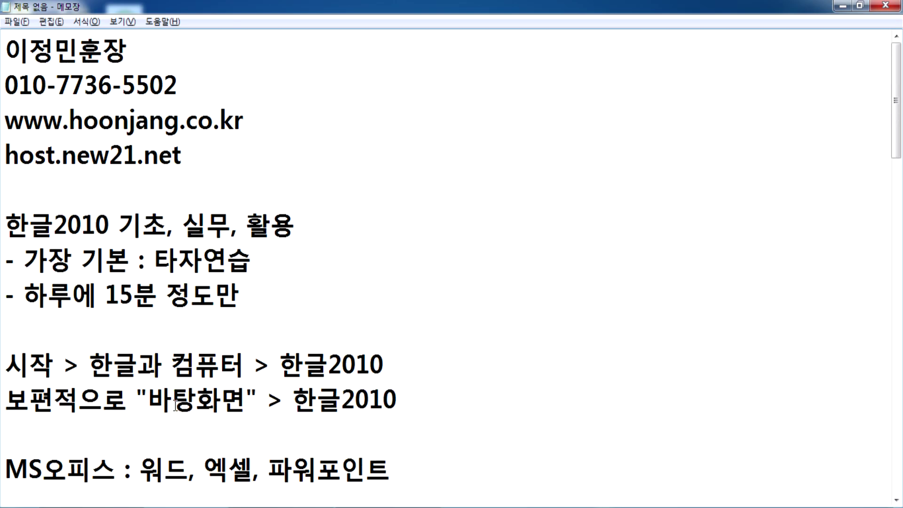
scroll(174, 409, "down", 15)
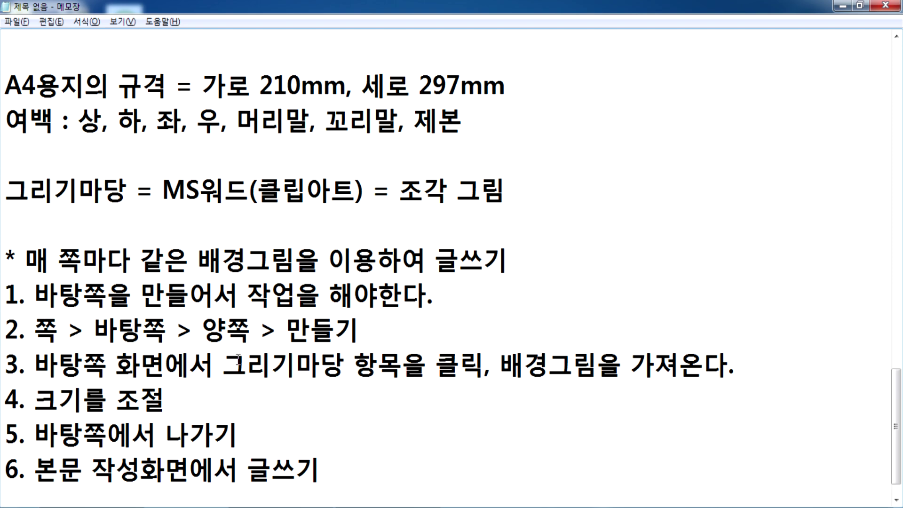
left_click(18, 22)
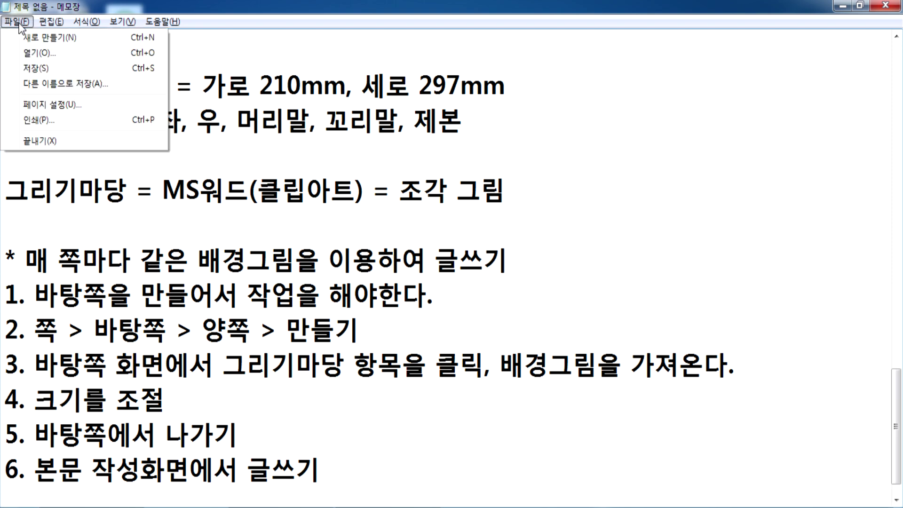
left_click(31, 70)
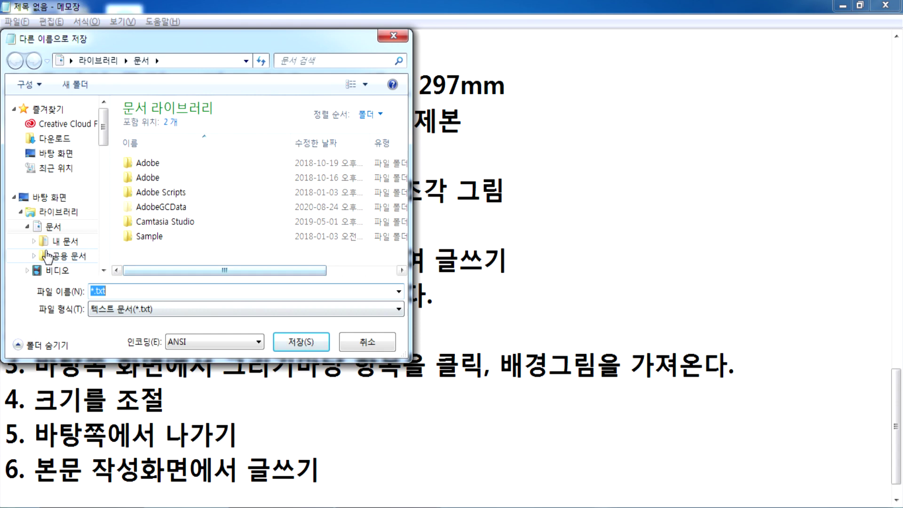
Set the save location to the 강의자료 > _강좌녹화 > 1_작업용 folder on the Z: drive
left_click_drag(102, 144, 102, 237)
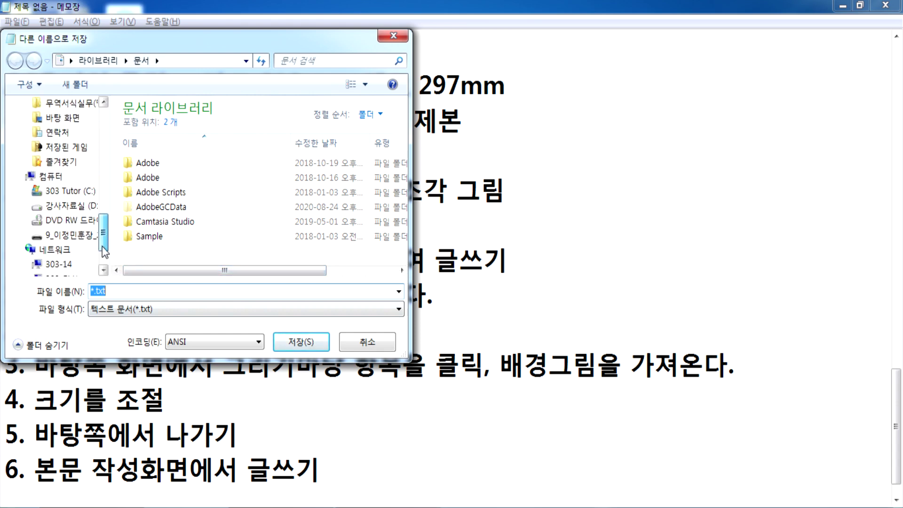
left_click(71, 234)
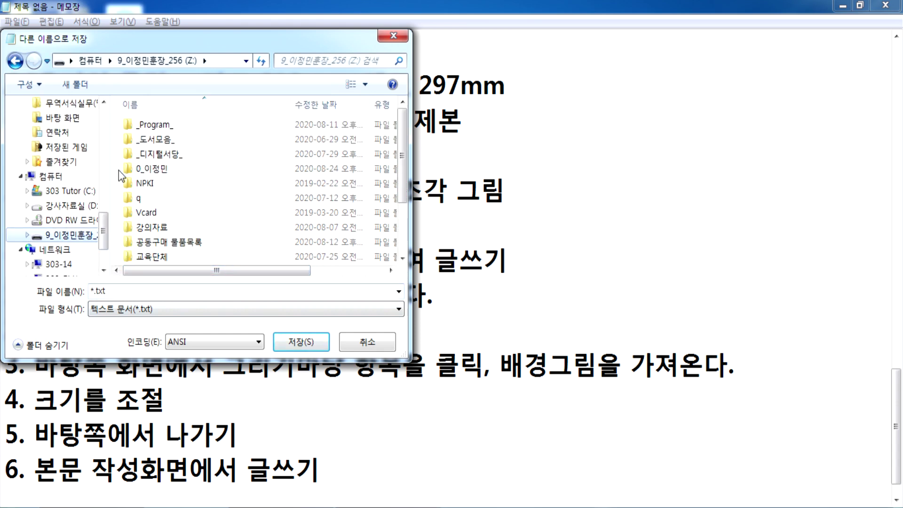
mouse_move(103, 233)
left_mouse_down()
mouse_move(109, 133)
mouse_move(105, 249)
left_mouse_up()
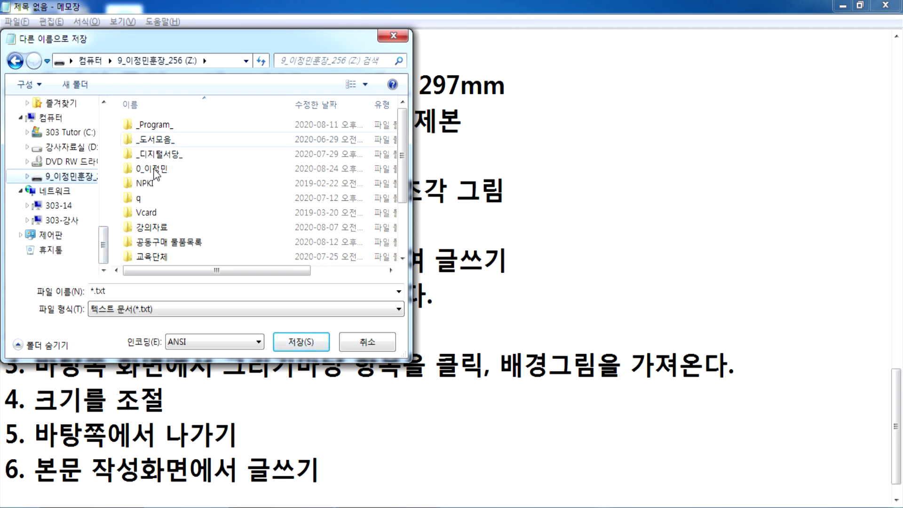
double_click(150, 228)
double_click(149, 126)
double_click(150, 126)
Save the notes as a text document named 2 and close Notepad
left_click(174, 289)
type("2")
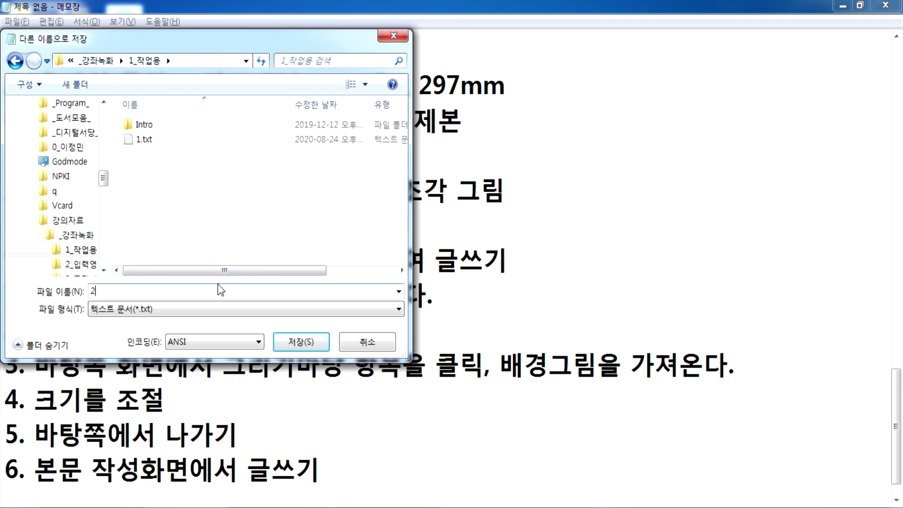
key("Return")
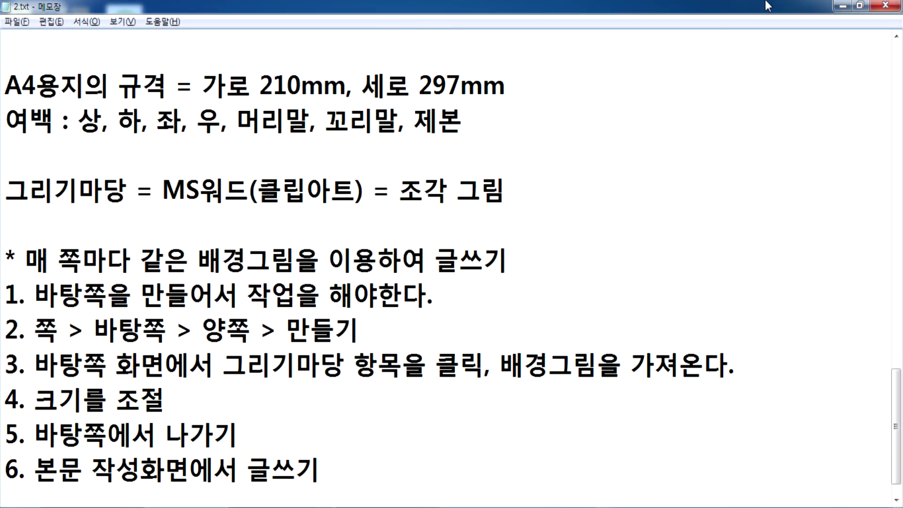
left_click(885, 5)
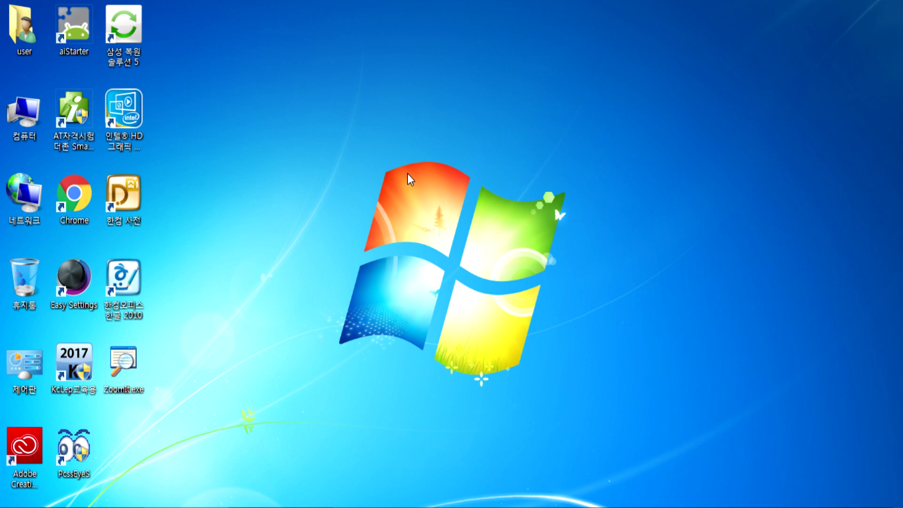